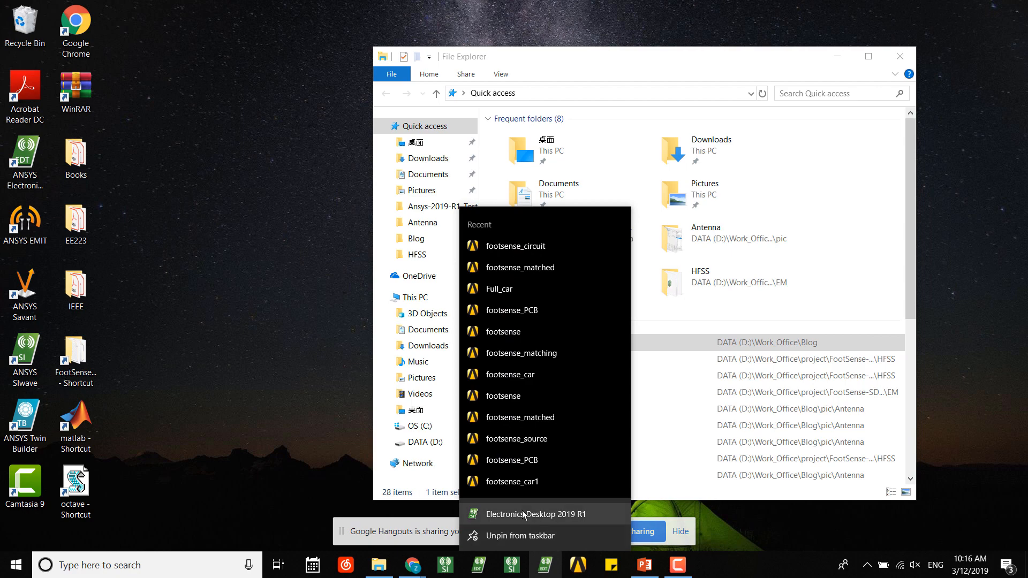
- Launch Electronics Desktop 2019 R1, minimize File Explorer, and launch SIwave 2019 R1
left_click(524, 515)
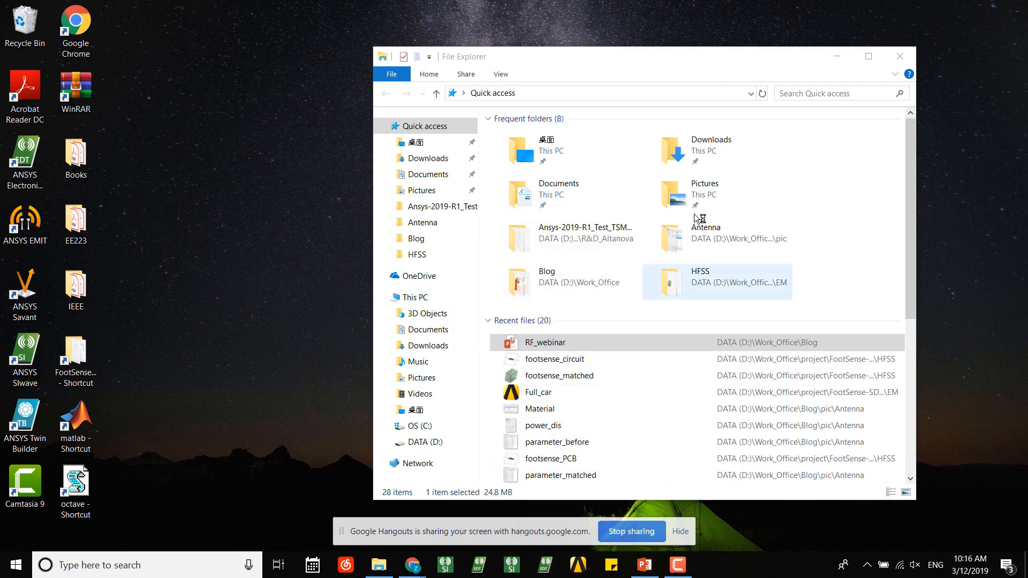
left_click(839, 55)
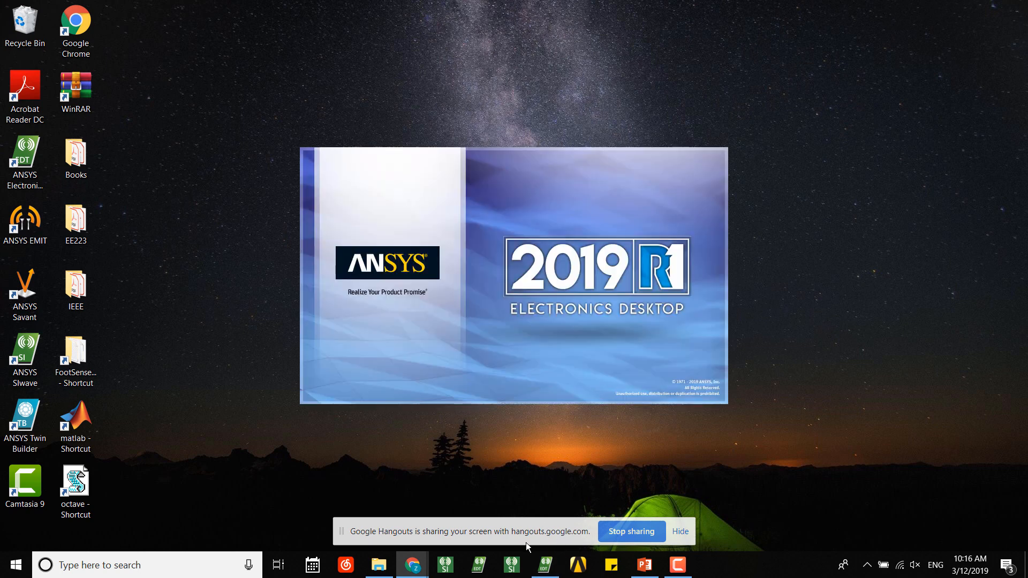
right_click(512, 569)
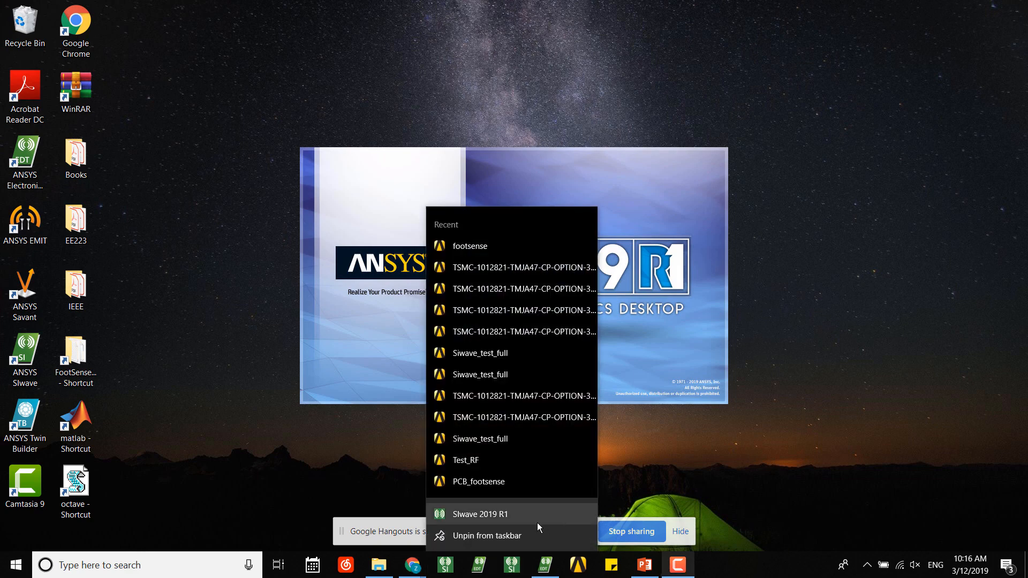
left_click(527, 517)
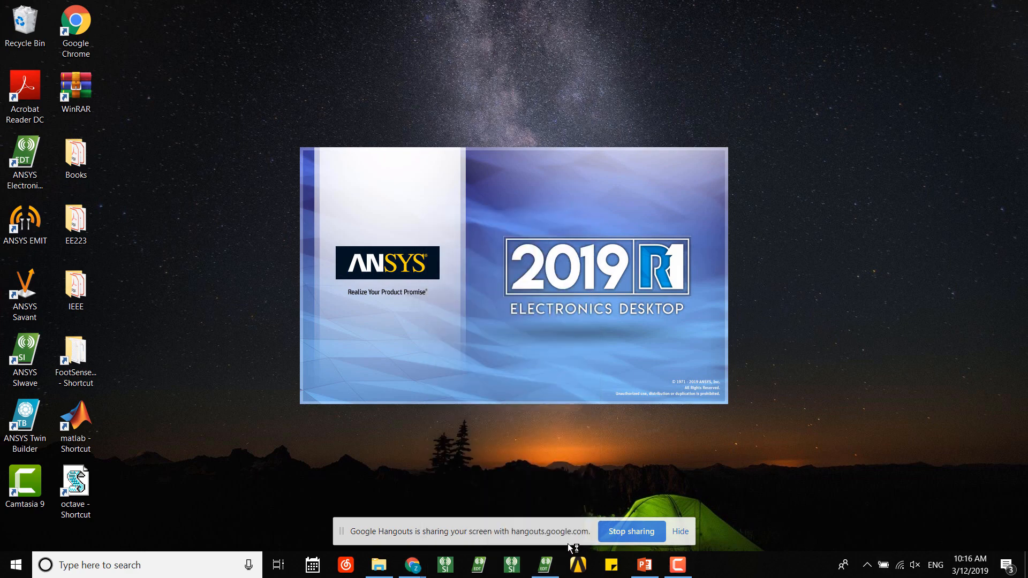
- Dismiss the SIwave welcome window and minimize SIwave
mouse_move(547, 571)
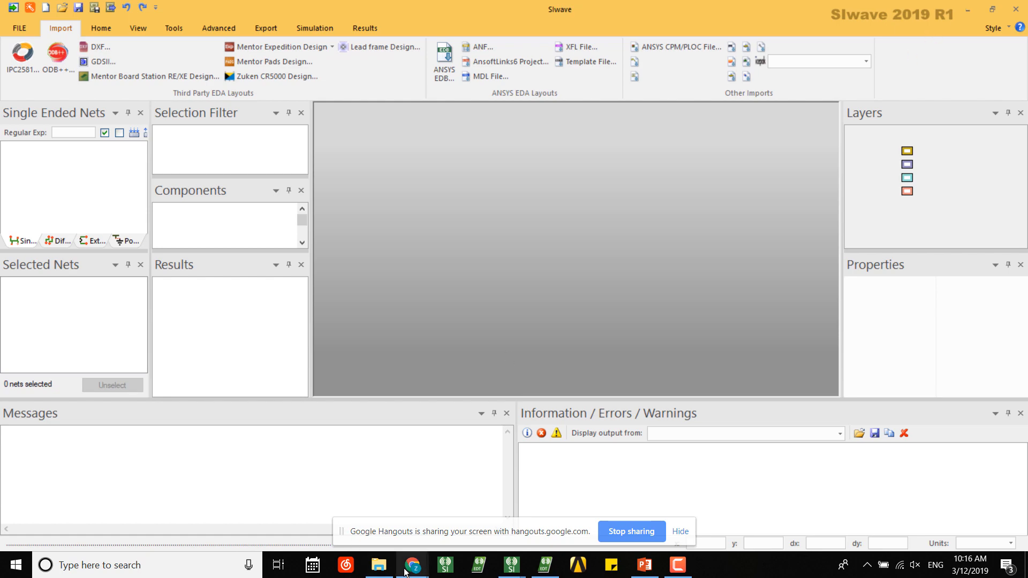
mouse_move(406, 573)
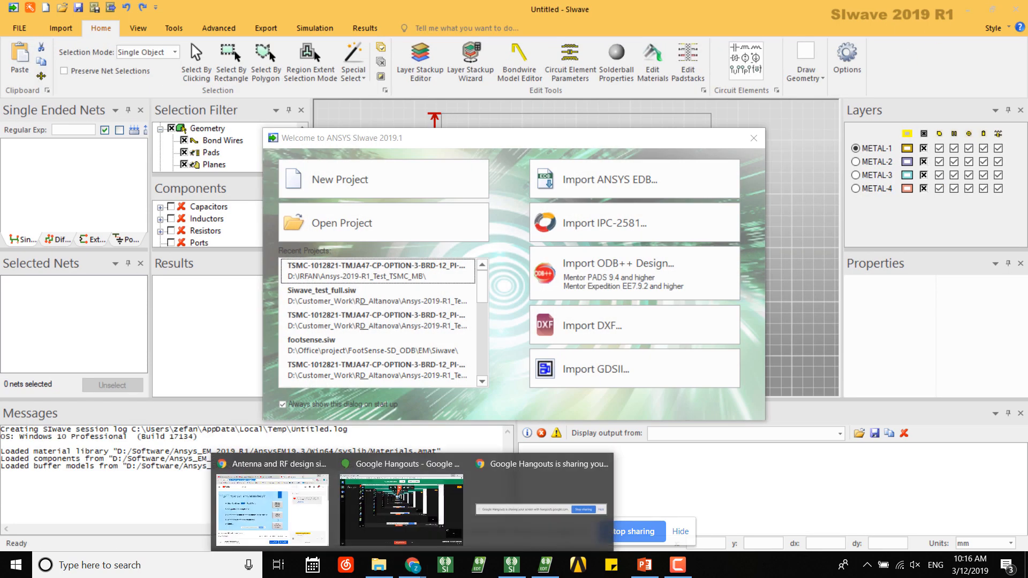
left_click(753, 138)
left_click(967, 11)
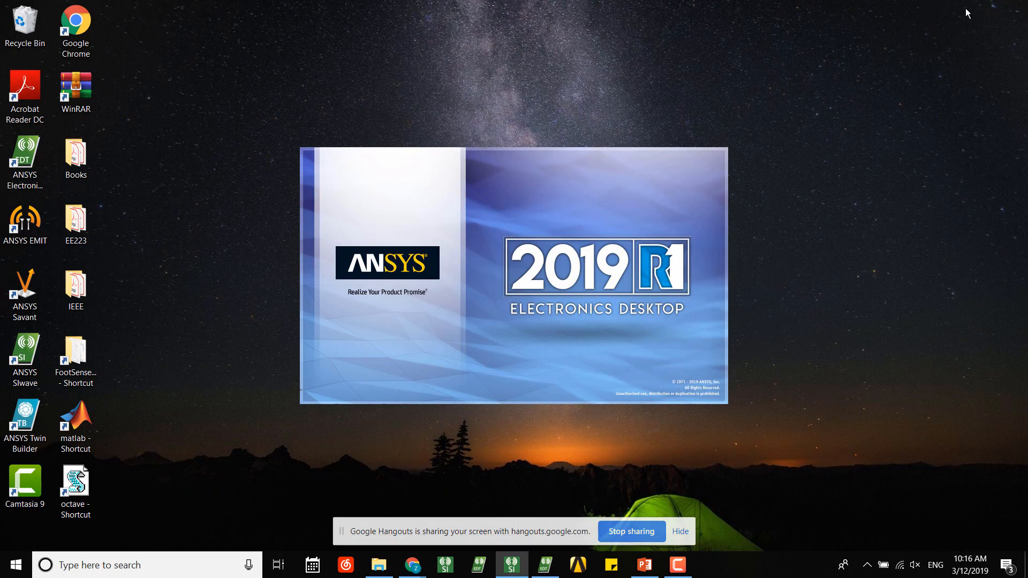
- Switch to Electronics Desktop, open its ODB++ import, and check which file types it accepts
left_click(10, 22)
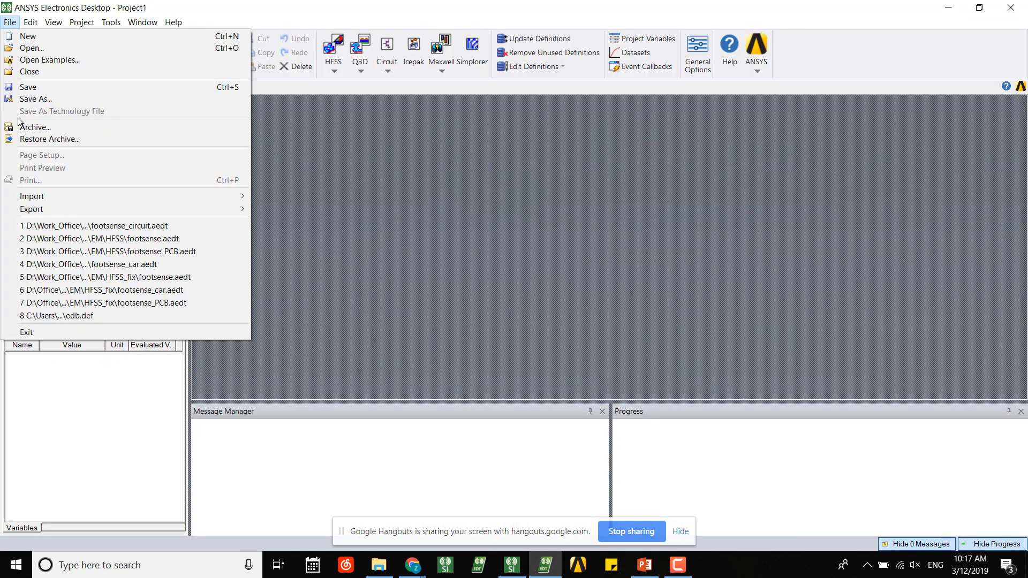
mouse_move(79, 197)
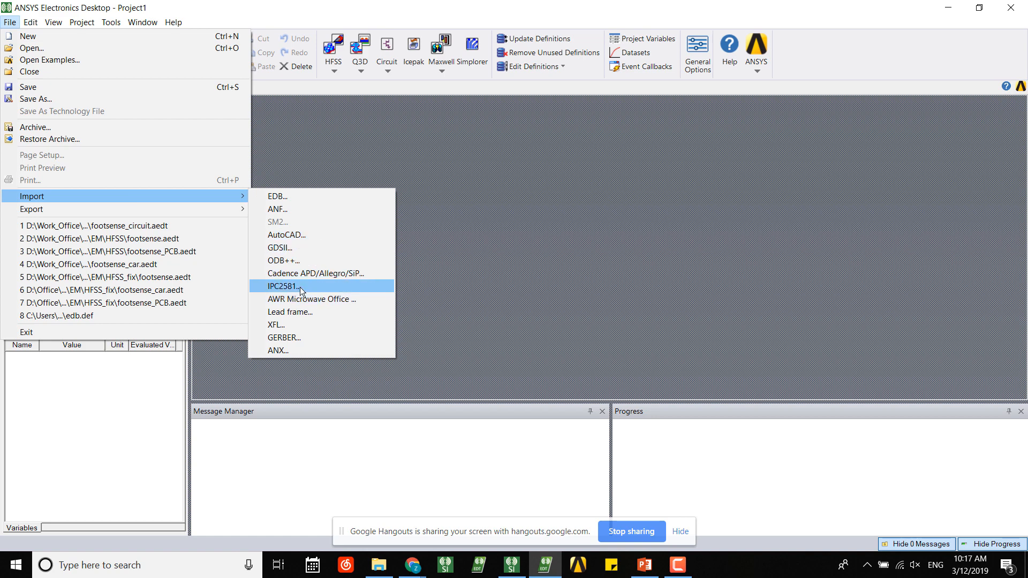
left_click(311, 263)
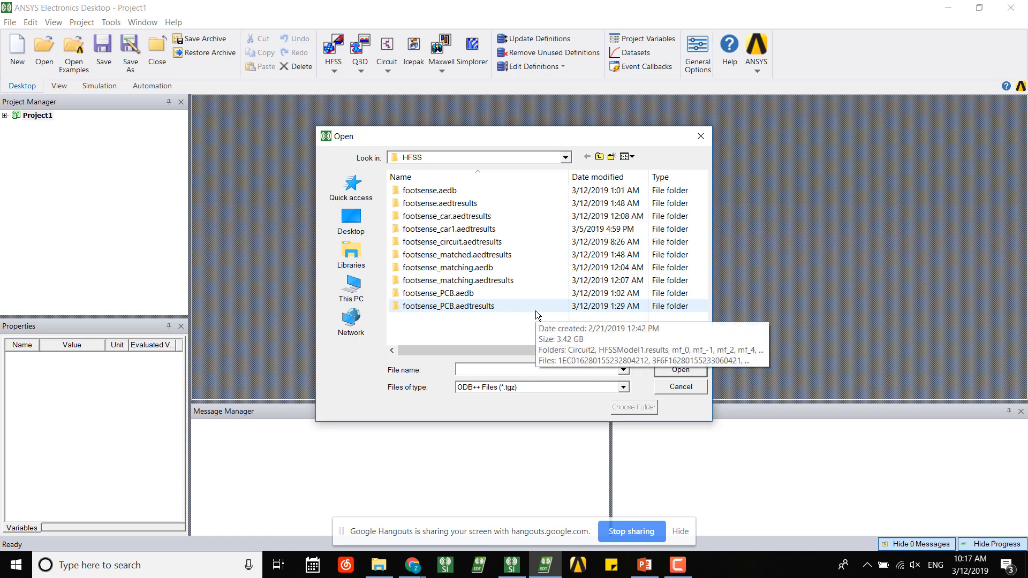
left_click(623, 389)
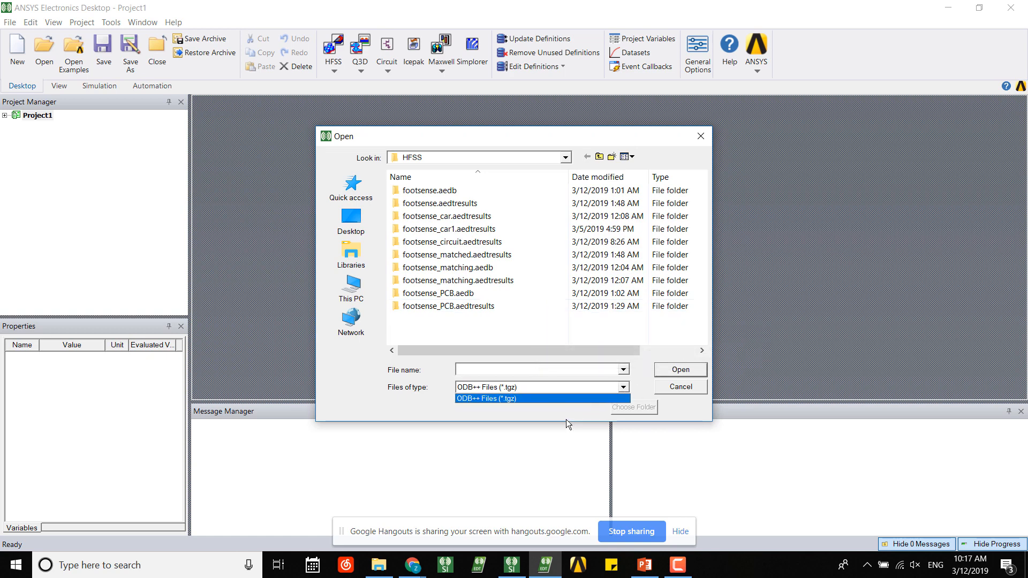
left_click(565, 399)
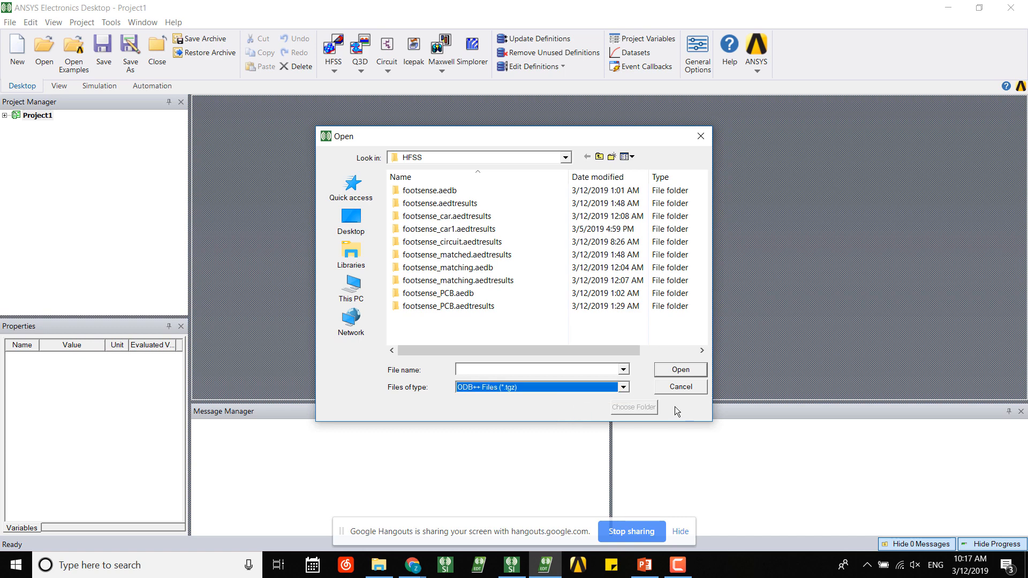
- Switch to SIwave and set up an ODB++ design import from the odb directory inside FootSense-SD_ODB
left_click(513, 572)
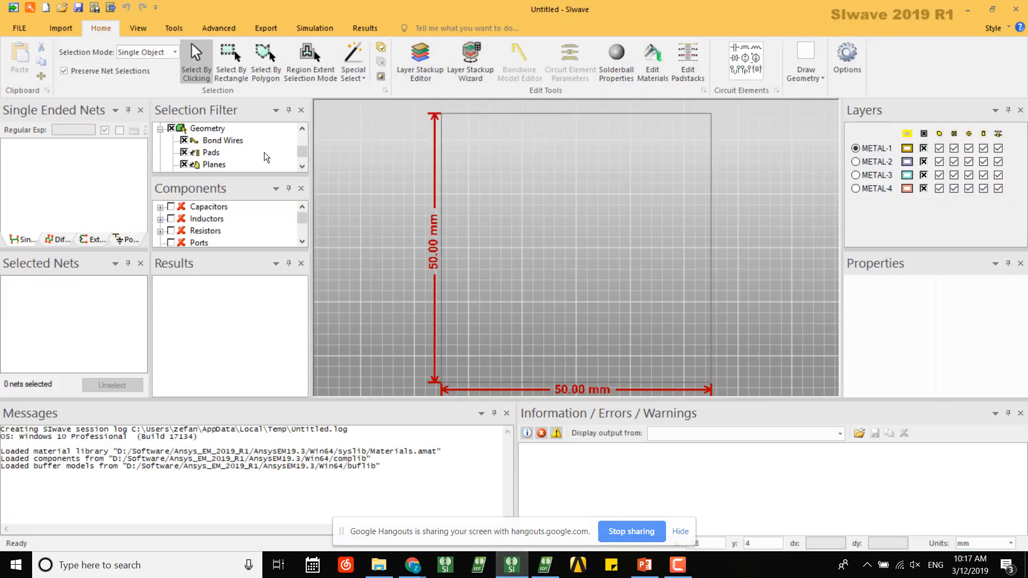
left_click(12, 11)
left_click(28, 8)
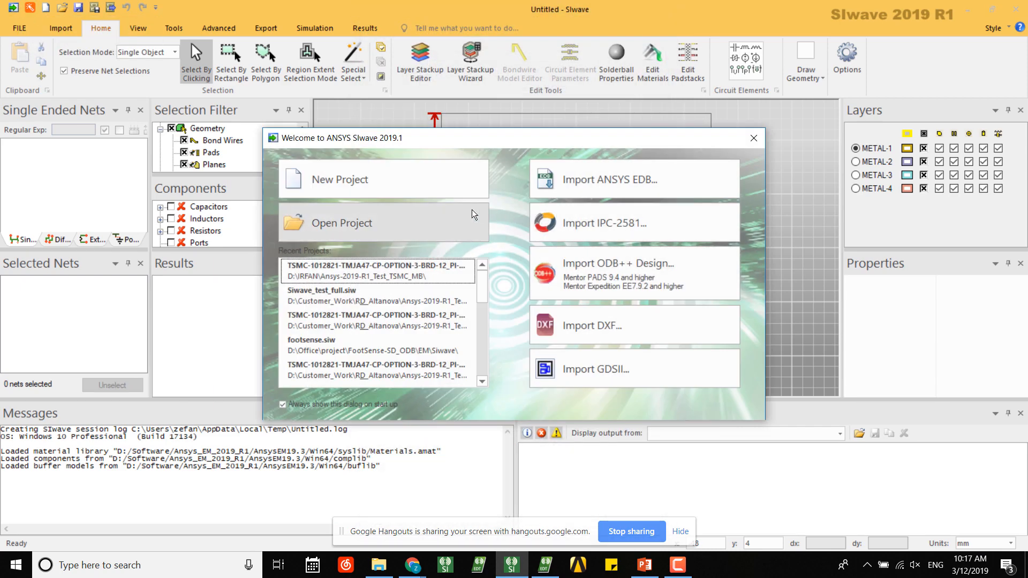
left_click(645, 280)
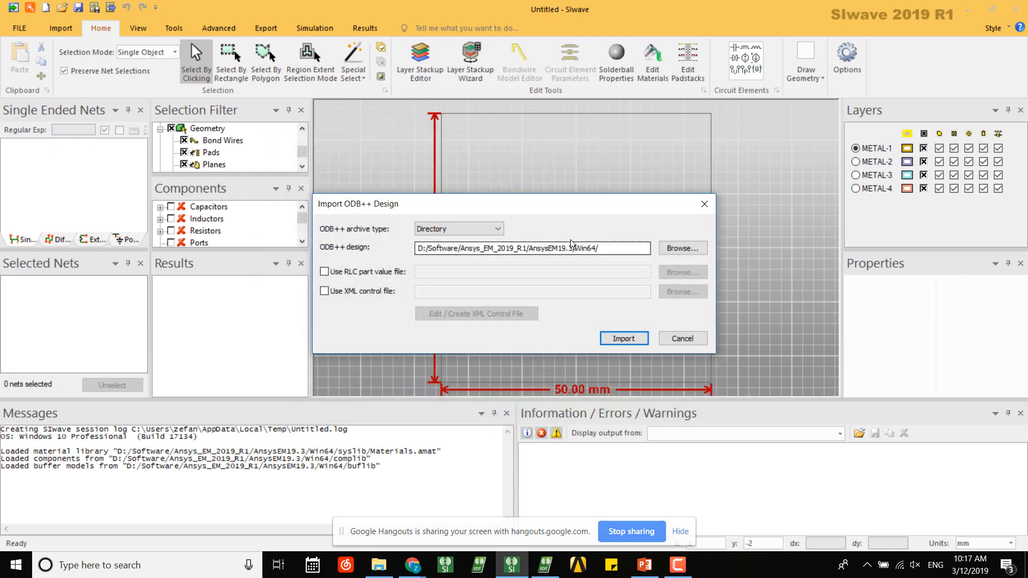
left_click(675, 250)
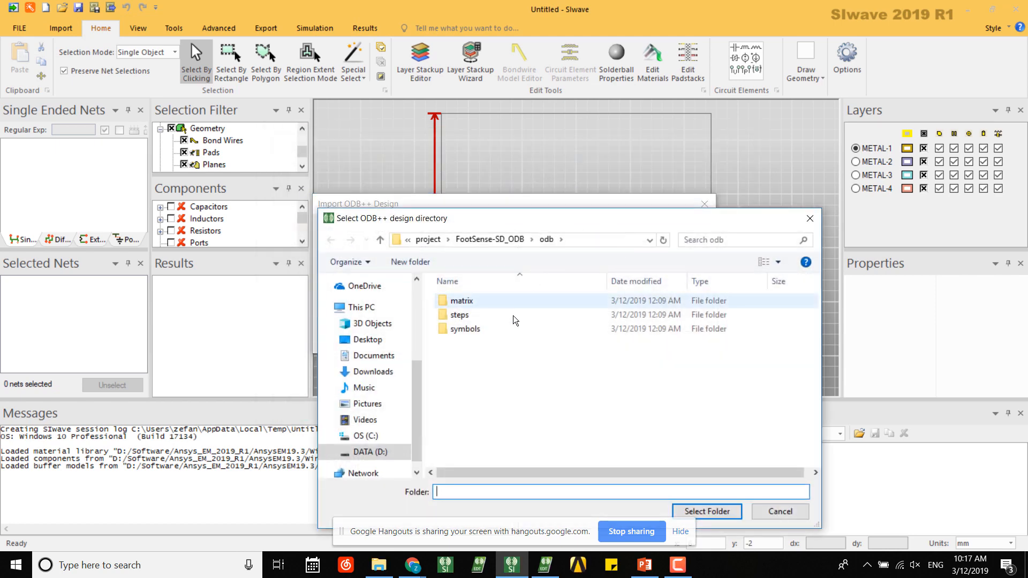
left_click(506, 239)
left_click(458, 315)
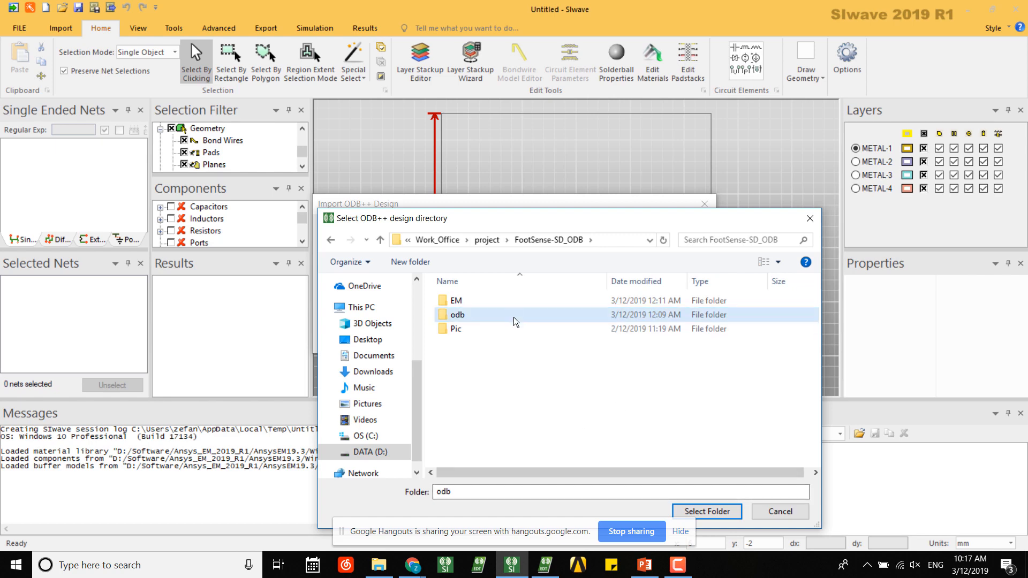
left_click(707, 512)
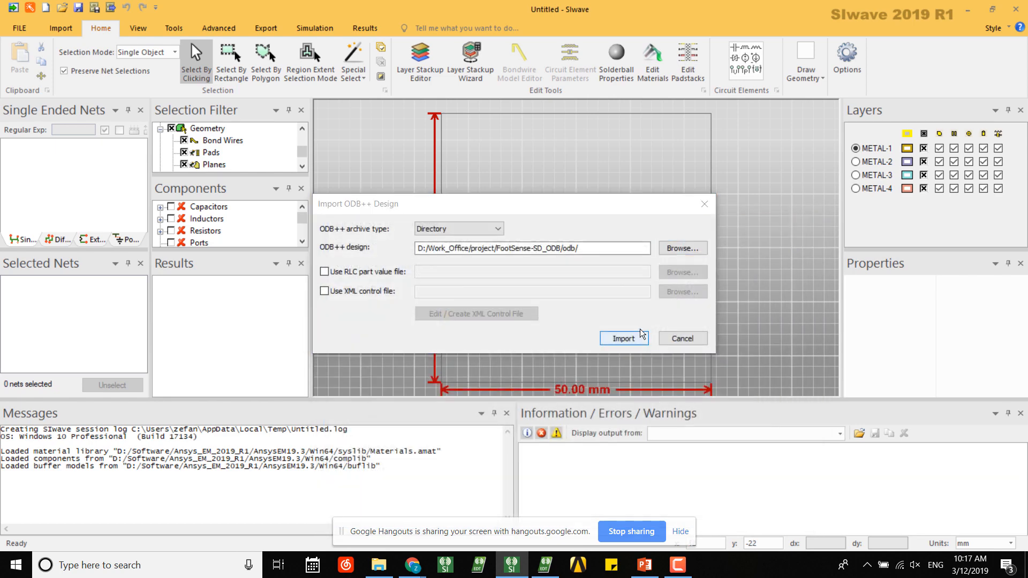
- Import the ODB++ design with all its nets and close the workflow wizard
left_click(624, 339)
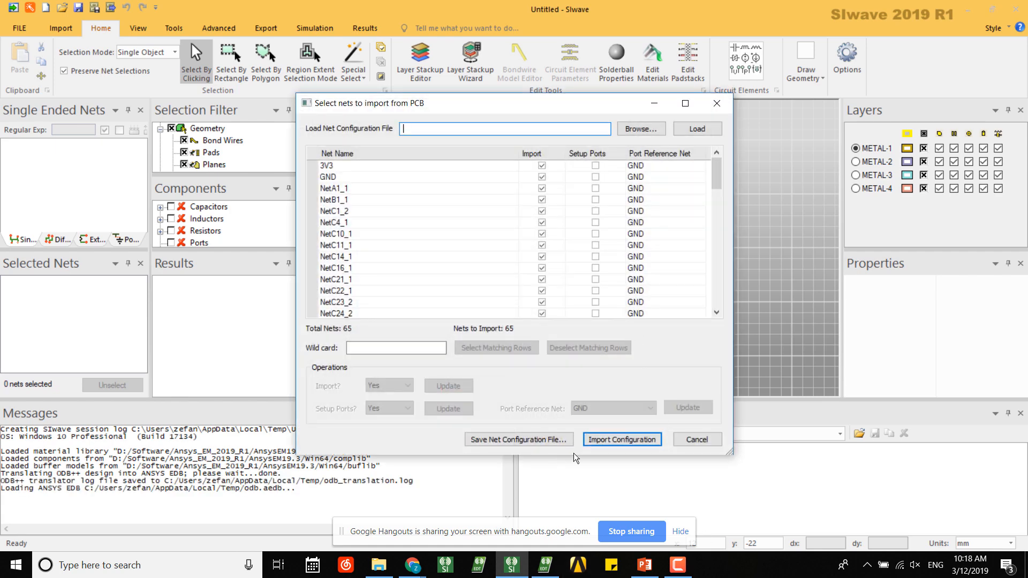
left_click(620, 436)
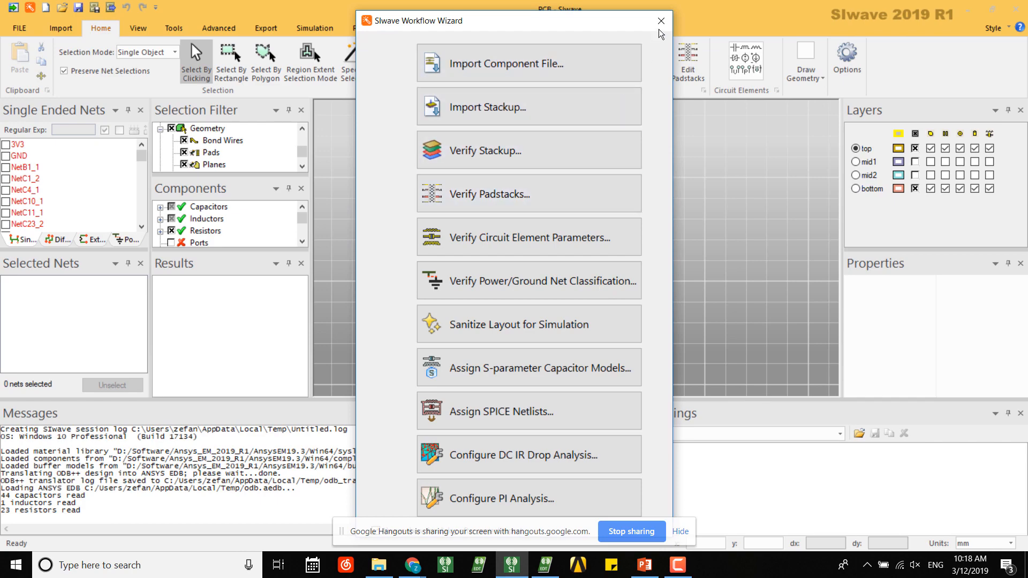
left_click(661, 21)
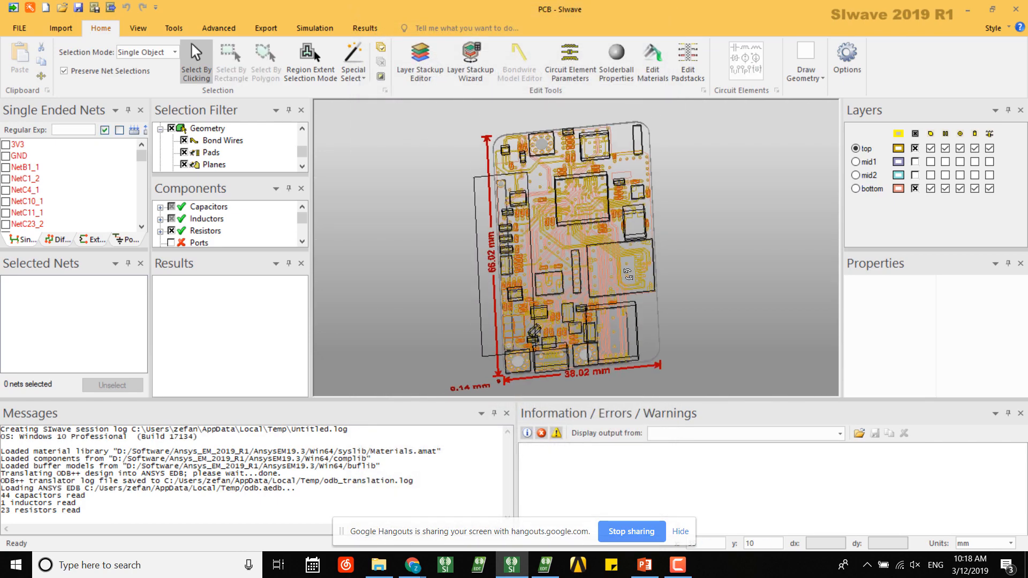
- Review the imported board's layer stackup and leave it without changes
middle_click_drag(628, 275, 576, 247)
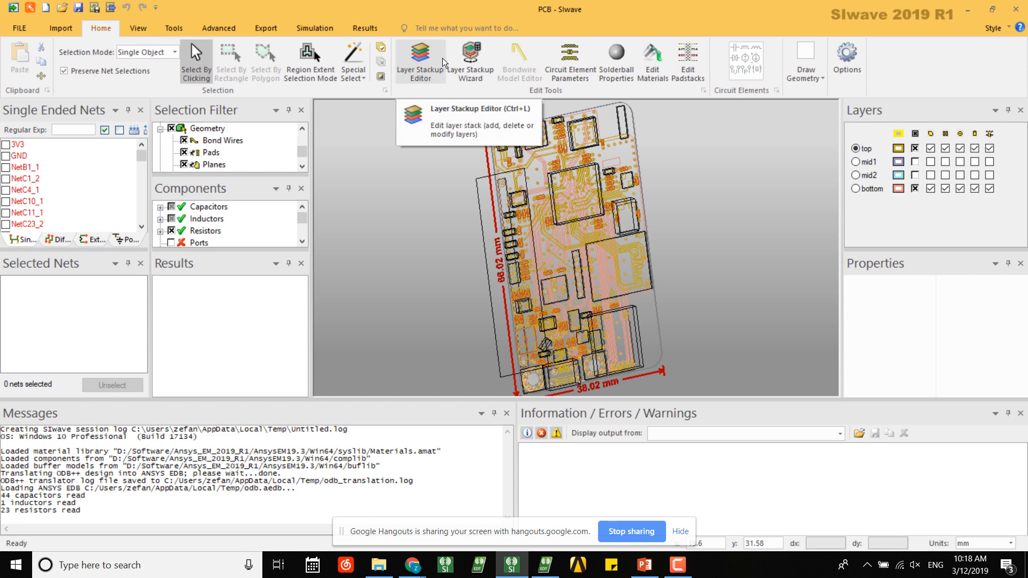
left_click(442, 74)
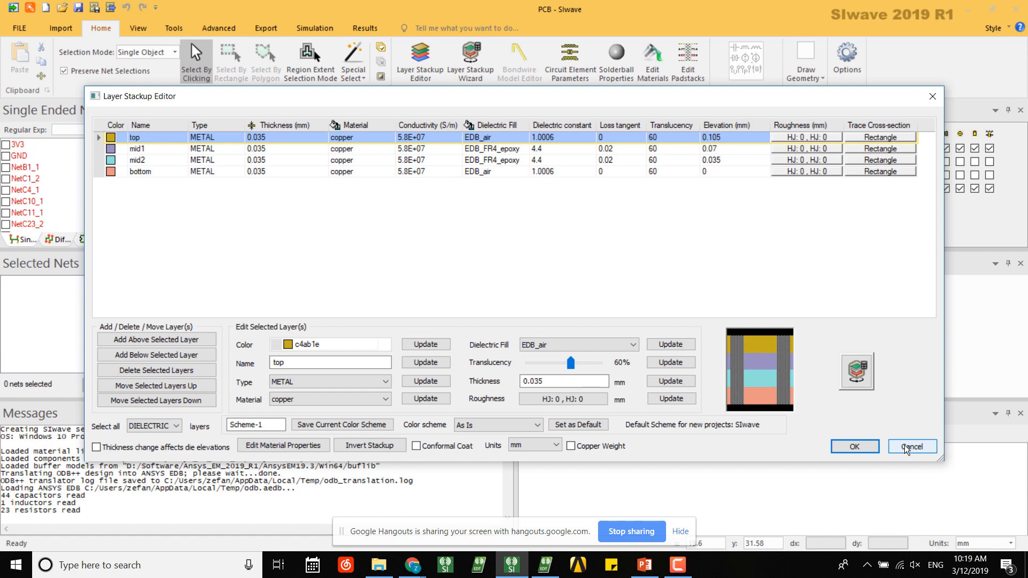
left_click(905, 445)
- Open the saved footsense SIwave project from the EM\Siwave folder of FootSense-SD_ODB through File Explorer
right_click(525, 568)
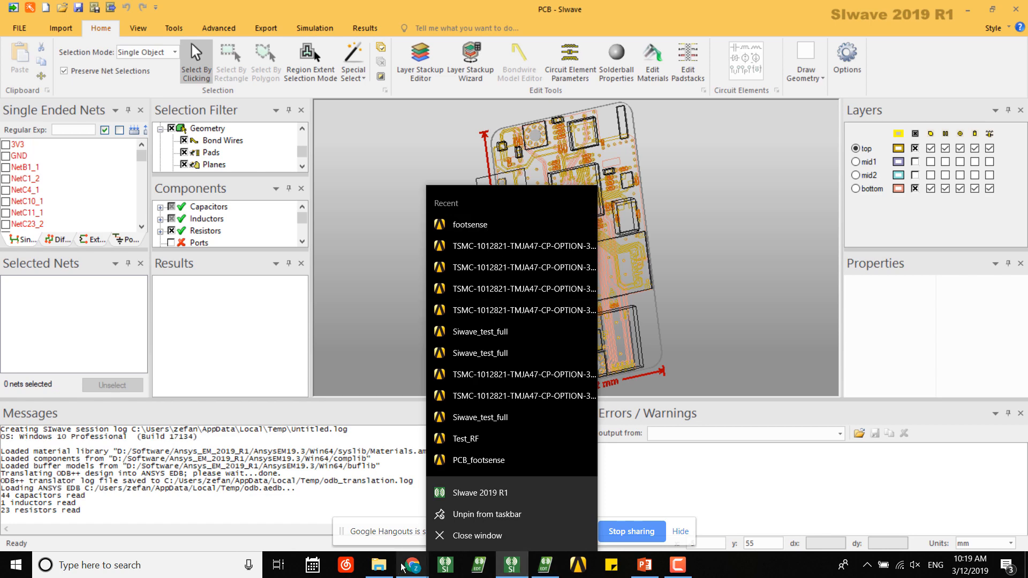
left_click(380, 567)
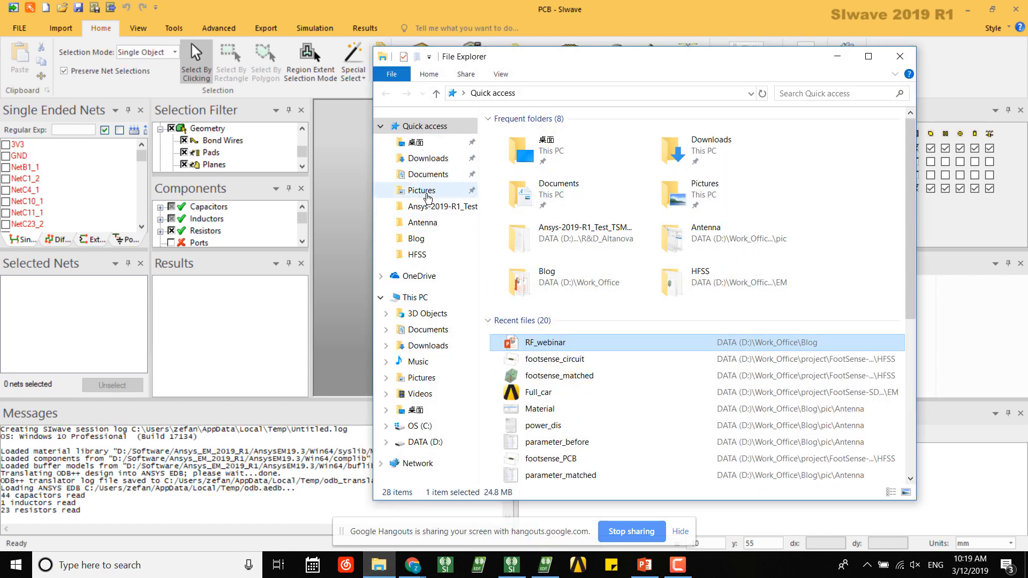
left_click(420, 142)
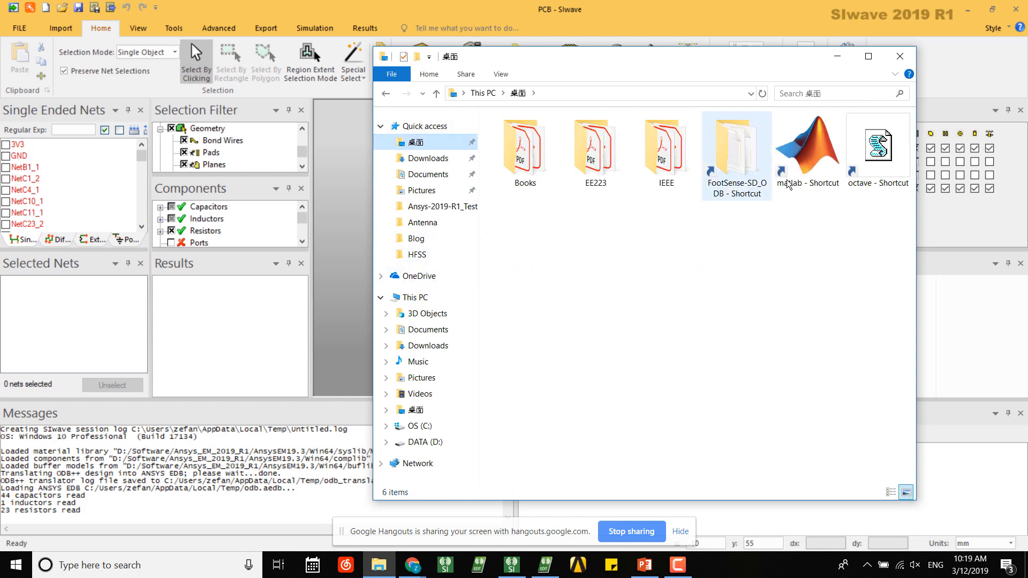
double_click(732, 150)
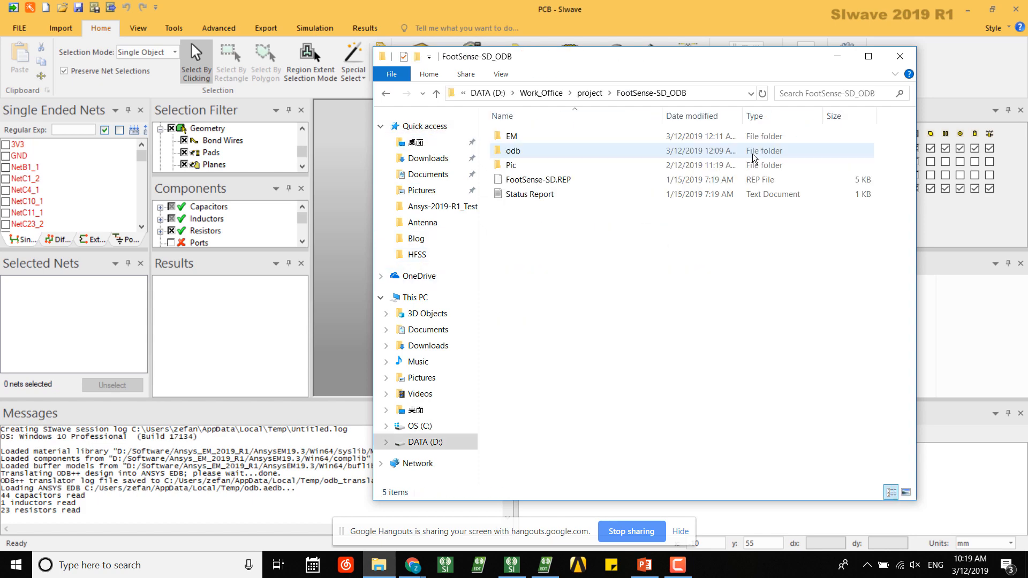
double_click(527, 138)
double_click(536, 166)
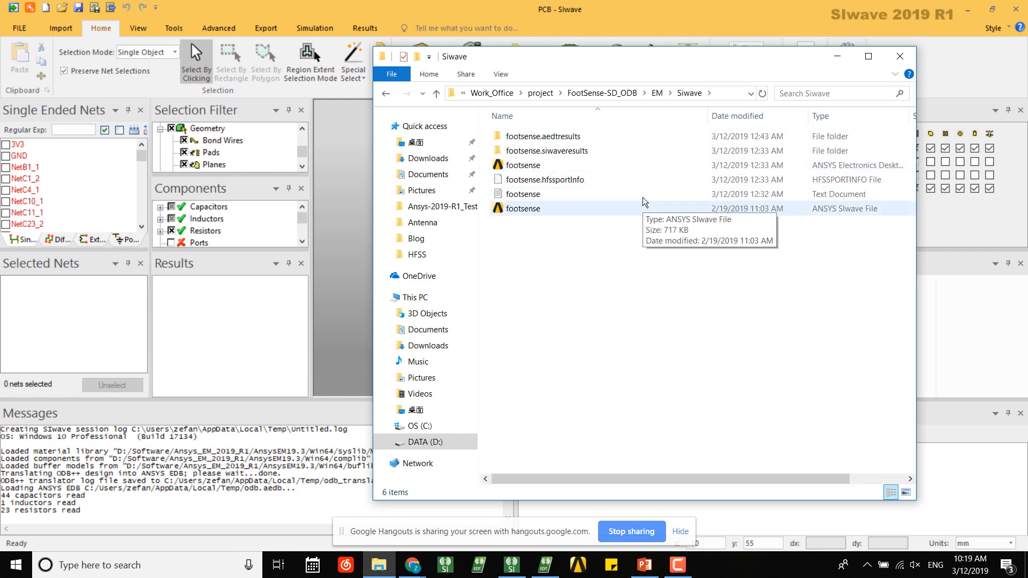
double_click(530, 210)
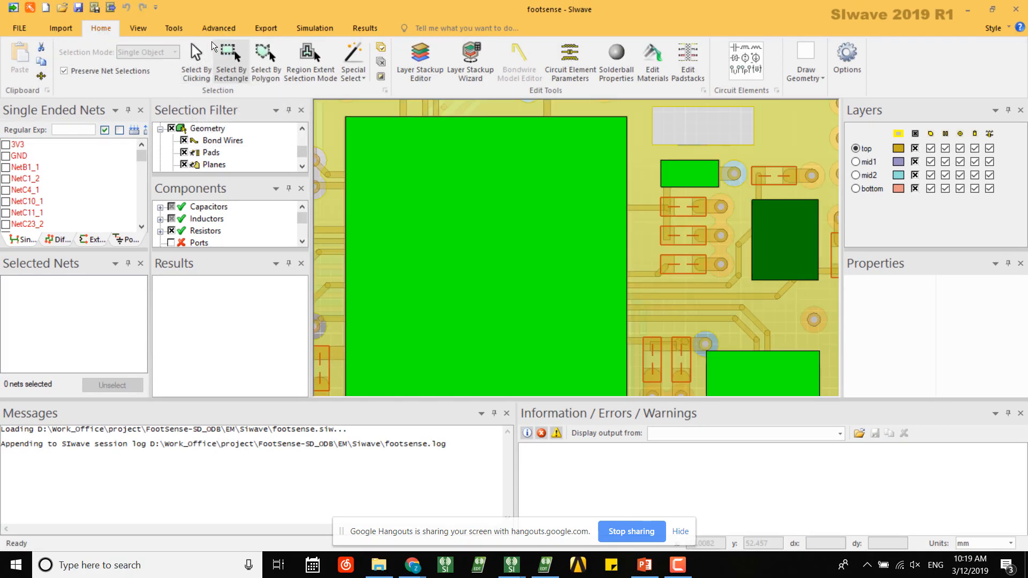
- Review the metal and dielectric layers in the footsense project's layer stackup
left_click(421, 61)
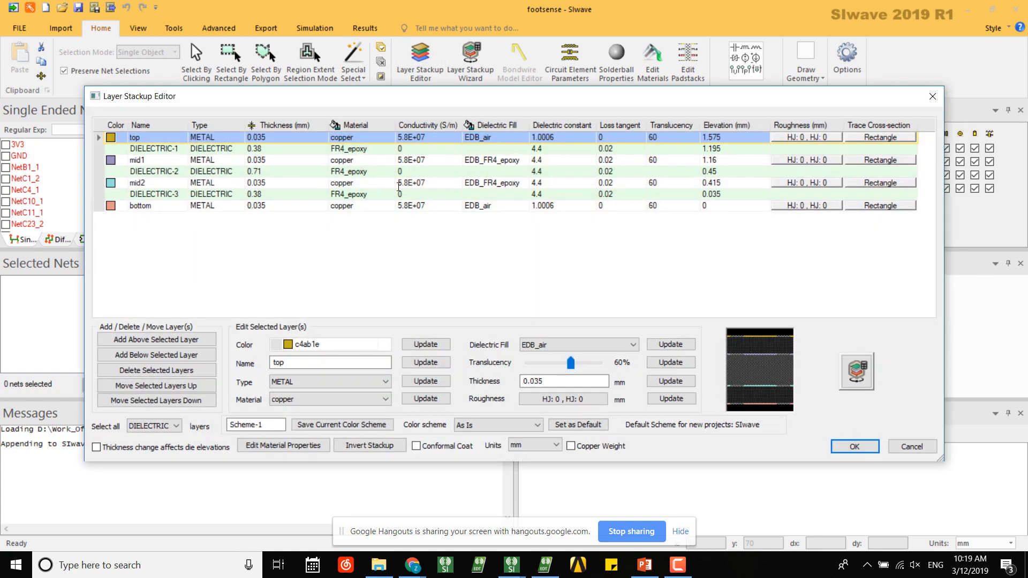
left_click(932, 96)
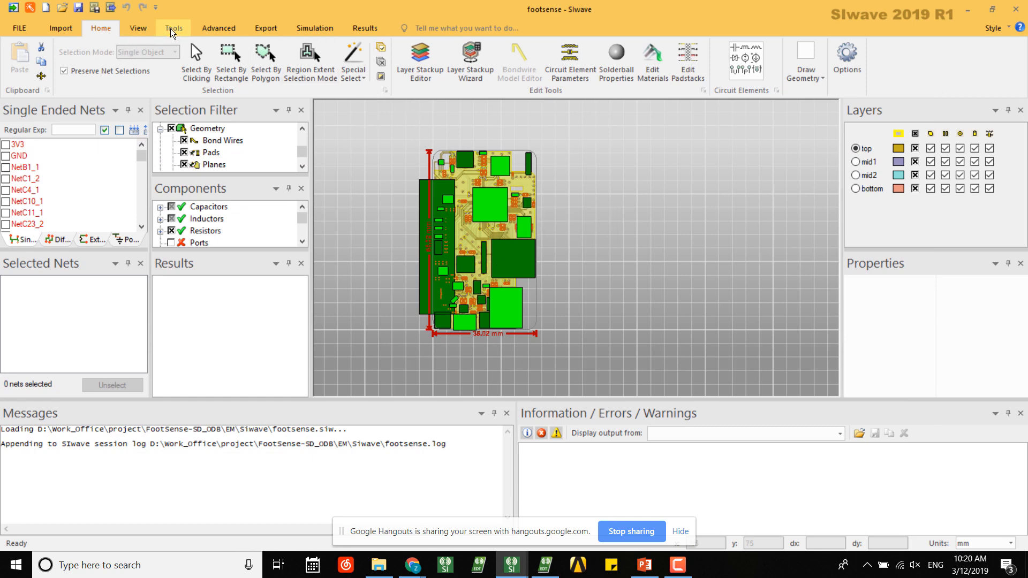
- Select the entire footsense board layout with a rectangular selection
left_click(137, 24)
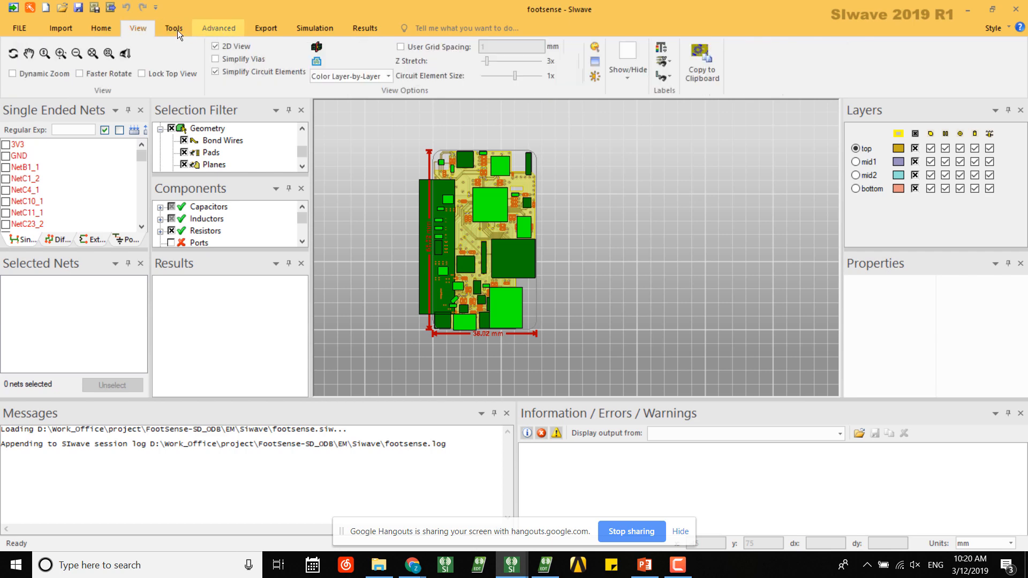
left_click(73, 24)
left_click(107, 28)
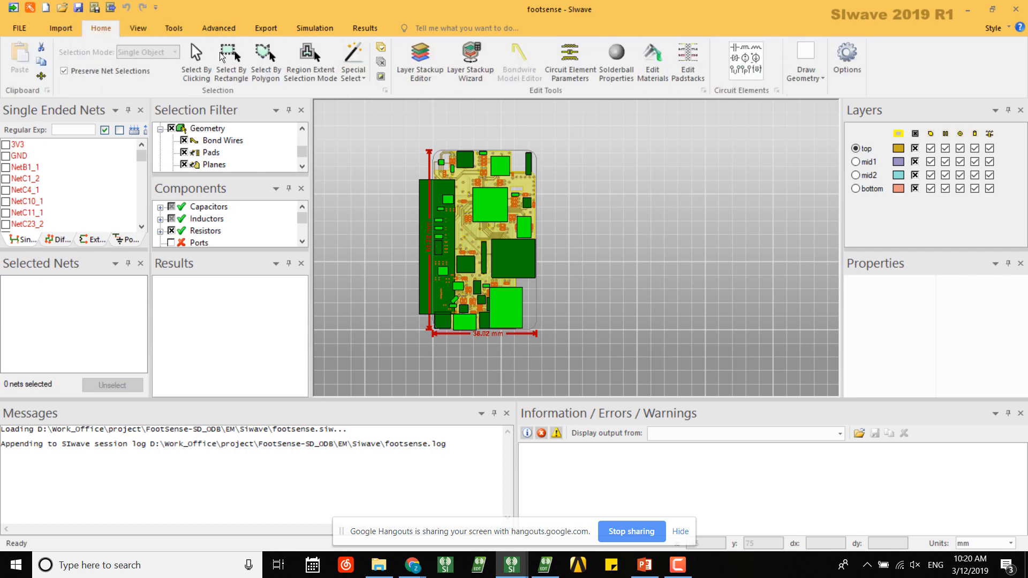
left_click(228, 58)
left_click_drag(377, 131, 626, 362)
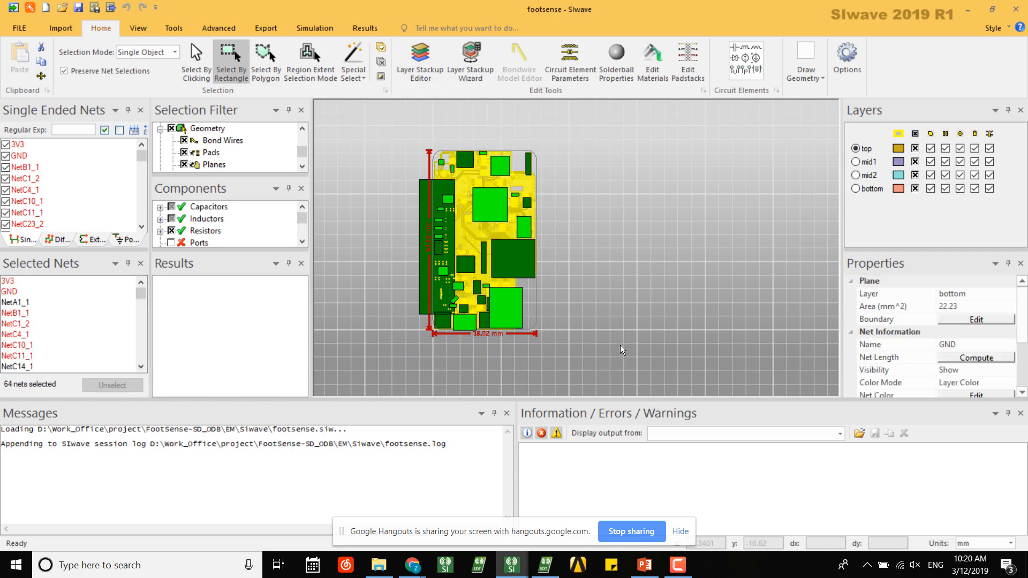
- Export the selected footsense board to an HFSS 3D project for version 2019 R1, overwriting the existing footsense.aedt file
left_click(268, 32)
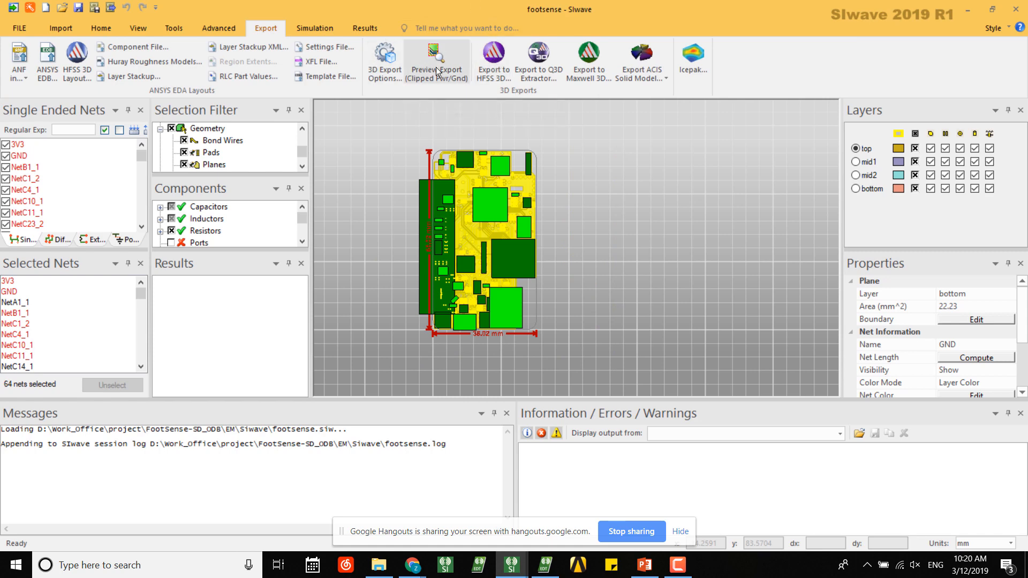
left_click(498, 63)
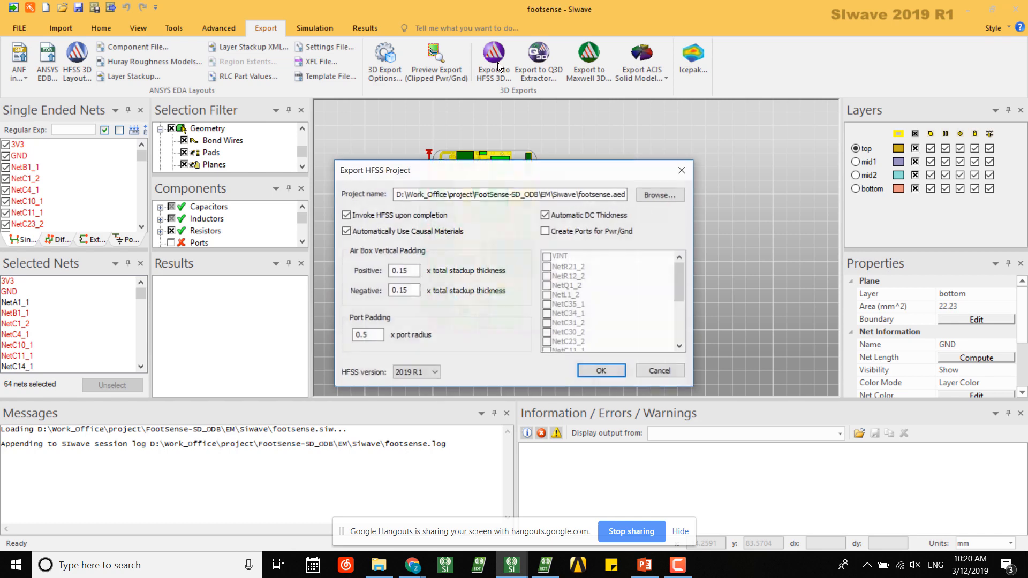
left_click(602, 370)
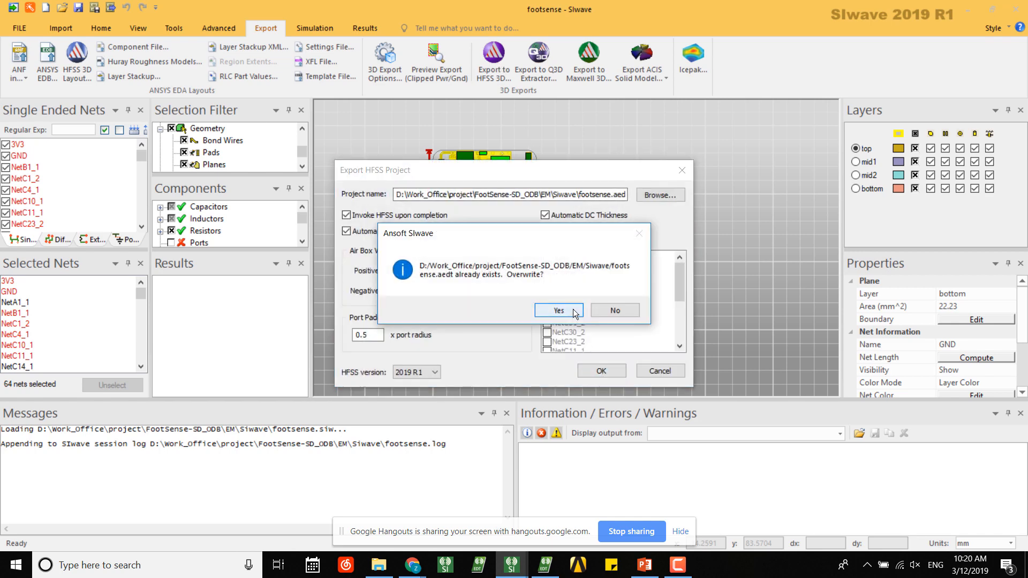
left_click(559, 310)
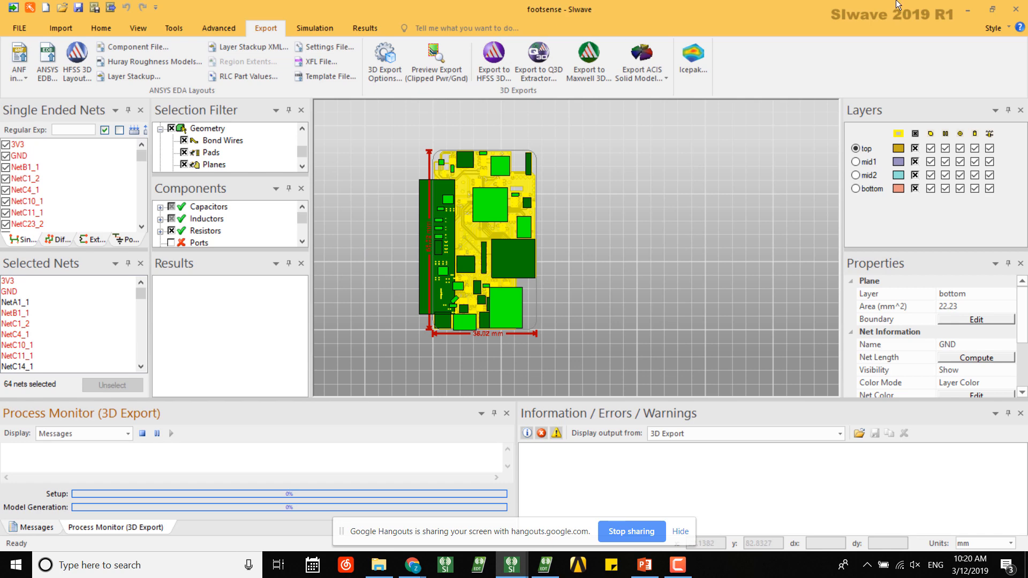
- Cancel the pending ODB++ file opening in ANSYS Electronics Desktop and bring up the exported footsense model there
left_click(545, 565)
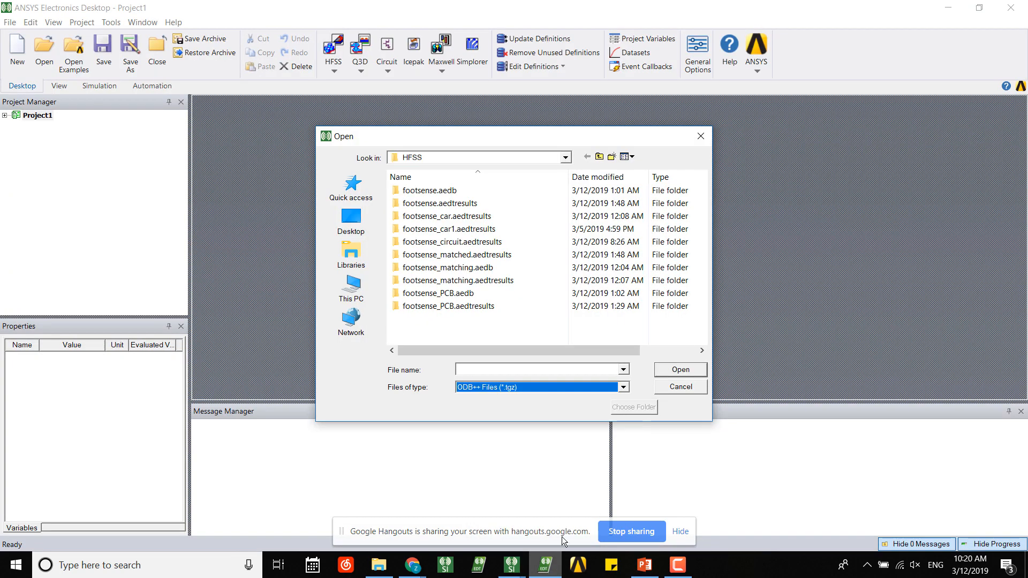
left_click(681, 387)
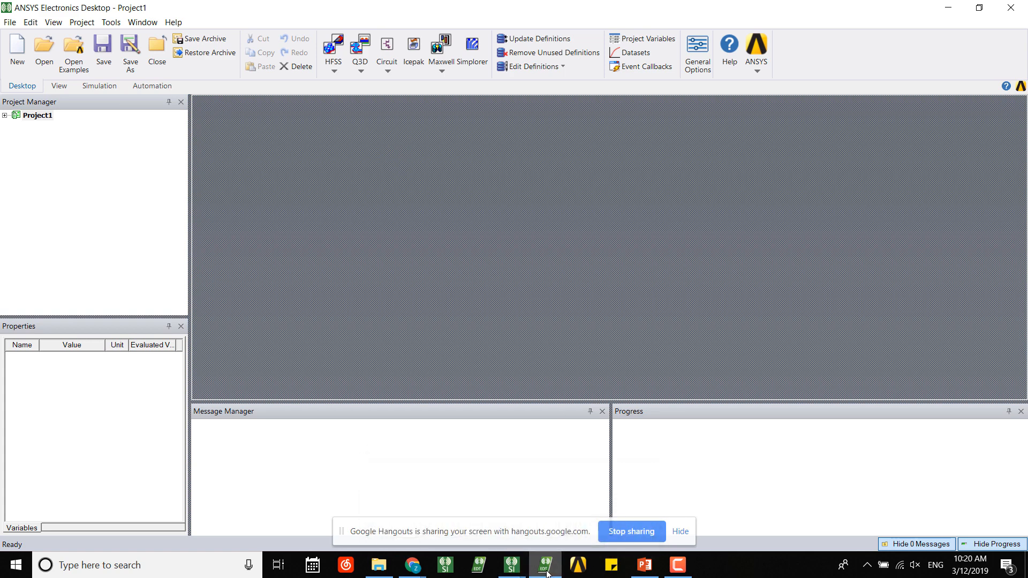
left_click(511, 565)
left_click(540, 532)
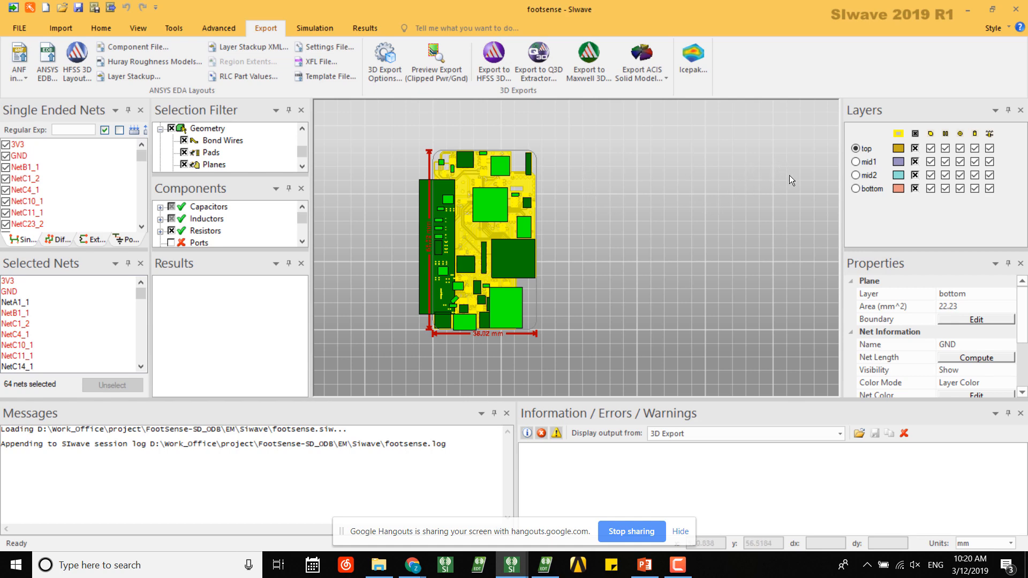
left_click(957, 10)
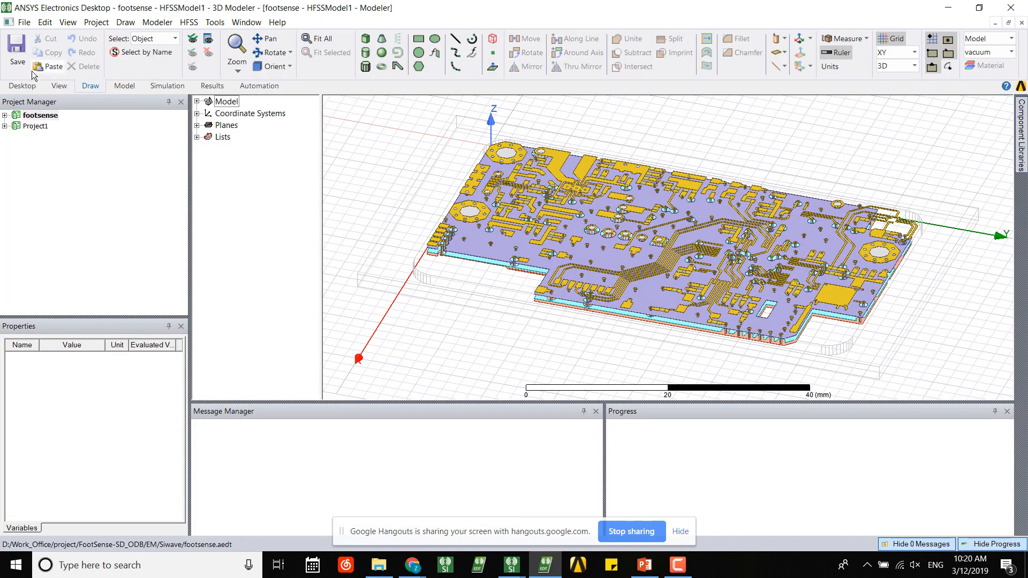
right_click(34, 126)
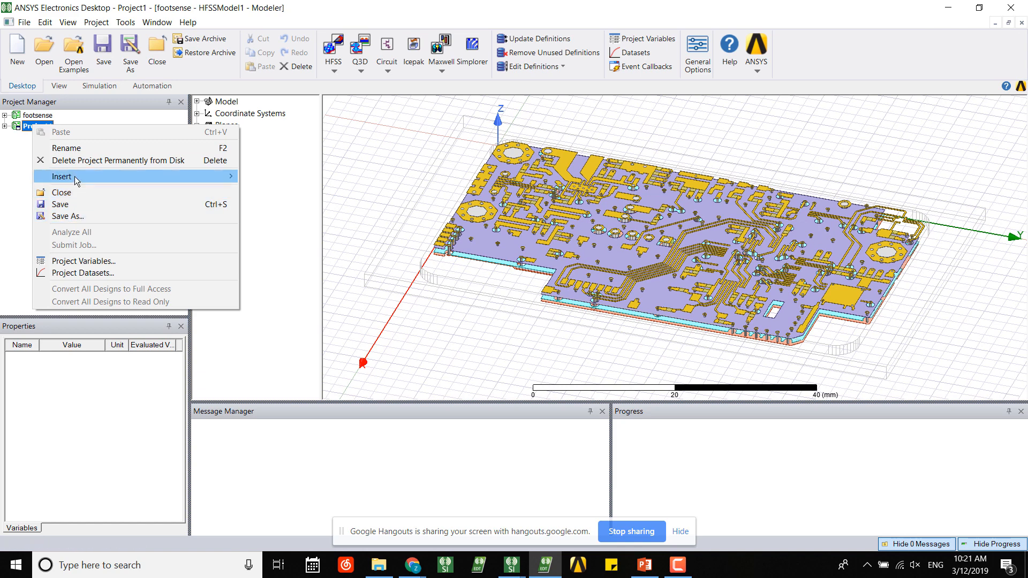
left_click(81, 160)
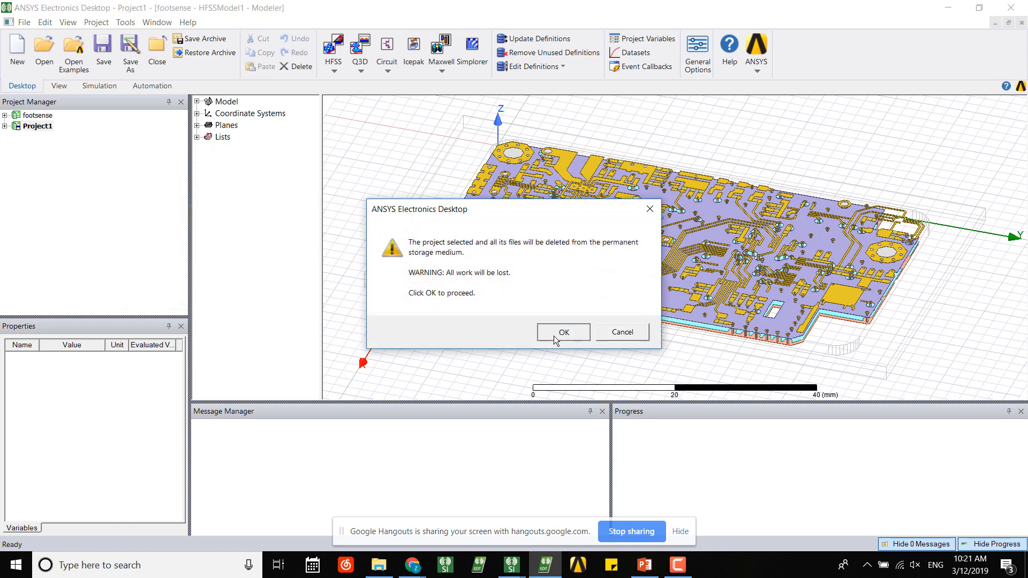
left_click(557, 332)
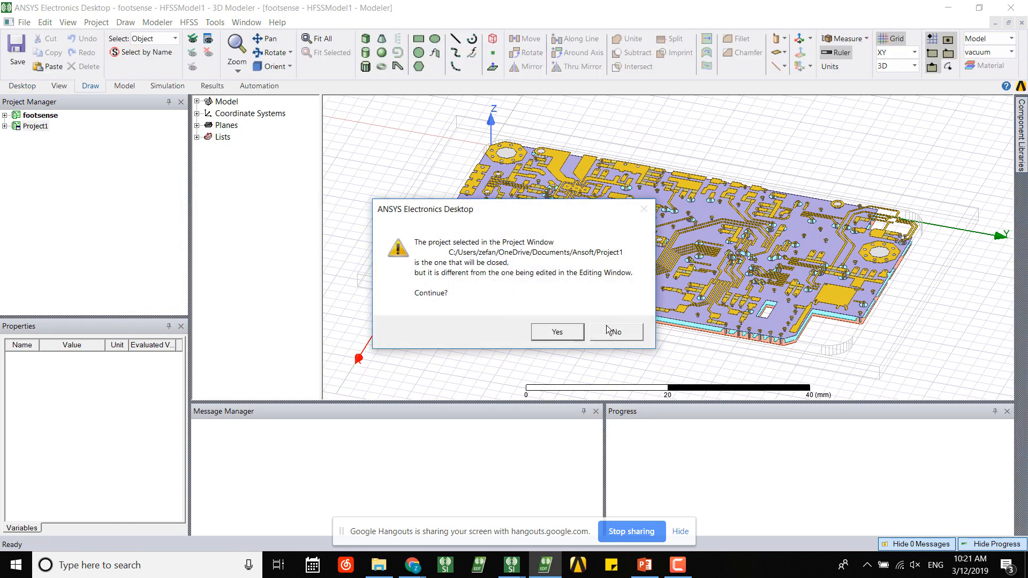
left_click(615, 332)
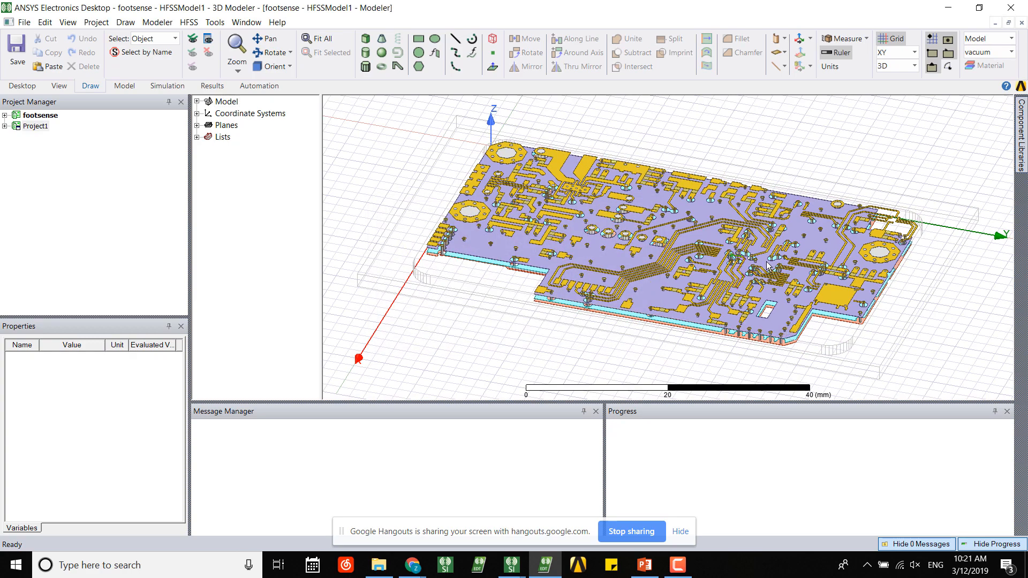
- Examine the exported footsense board's traces and pads in the 3D model, ending in a straight top view
left_click_drag(768, 265, 726, 160, "alt")
double_click(647, 127, "alt")
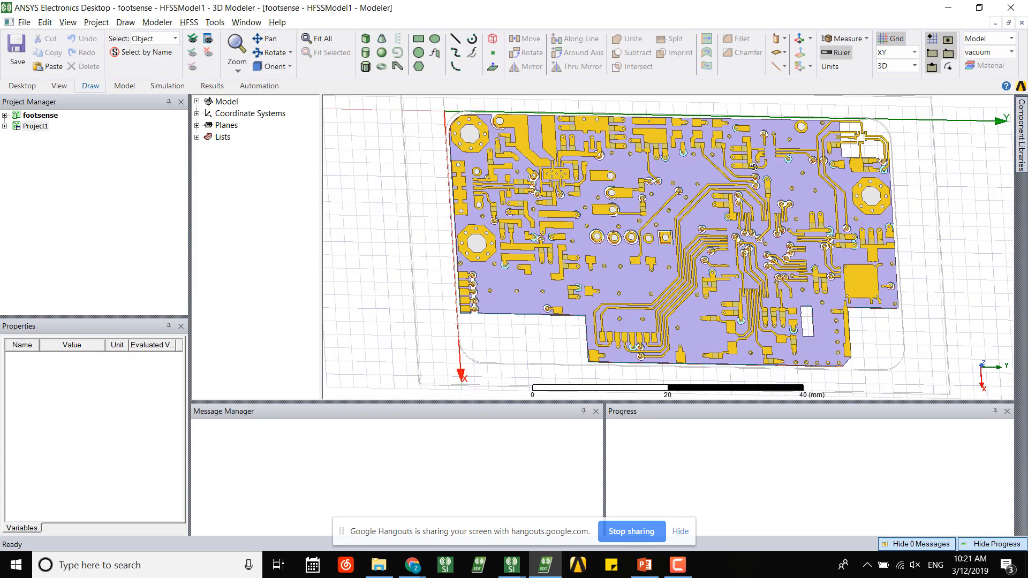
scroll(901, 346, "up", 3)
scroll(887, 324, "down", 4)
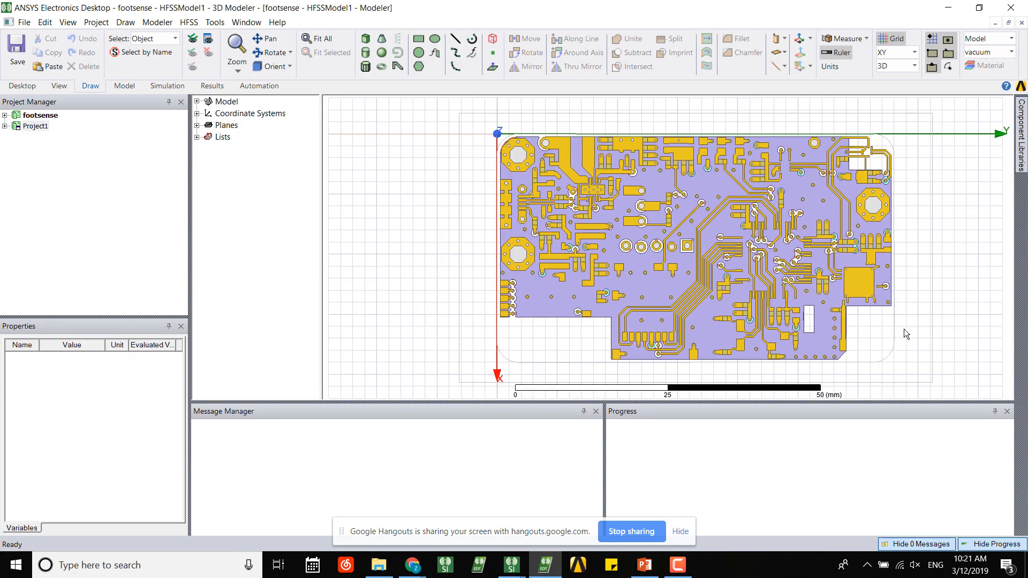
left_click_drag(863, 297, 777, 291, "shift")
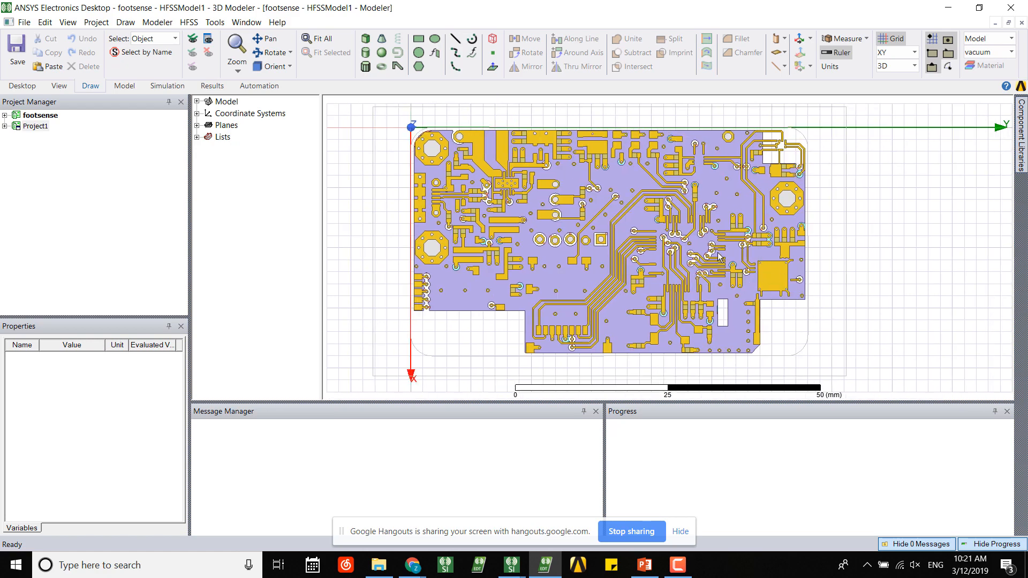
scroll(719, 257, "up", 2)
scroll(782, 268, "down", 2)
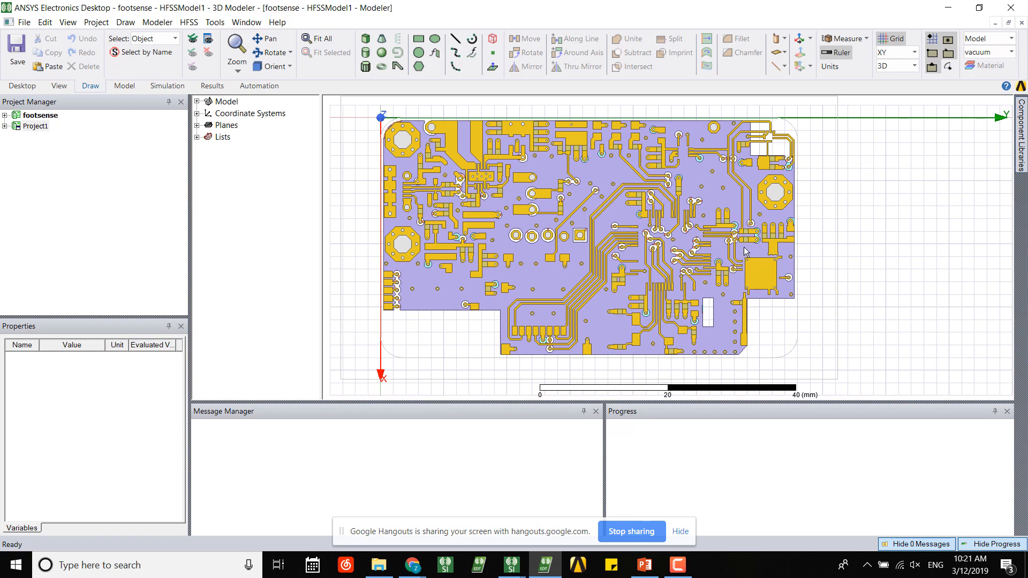
mouse_move(807, 252)
left_mouse_down("alt")
mouse_move(737, 239)
mouse_move(819, 248)
left_mouse_up("alt")
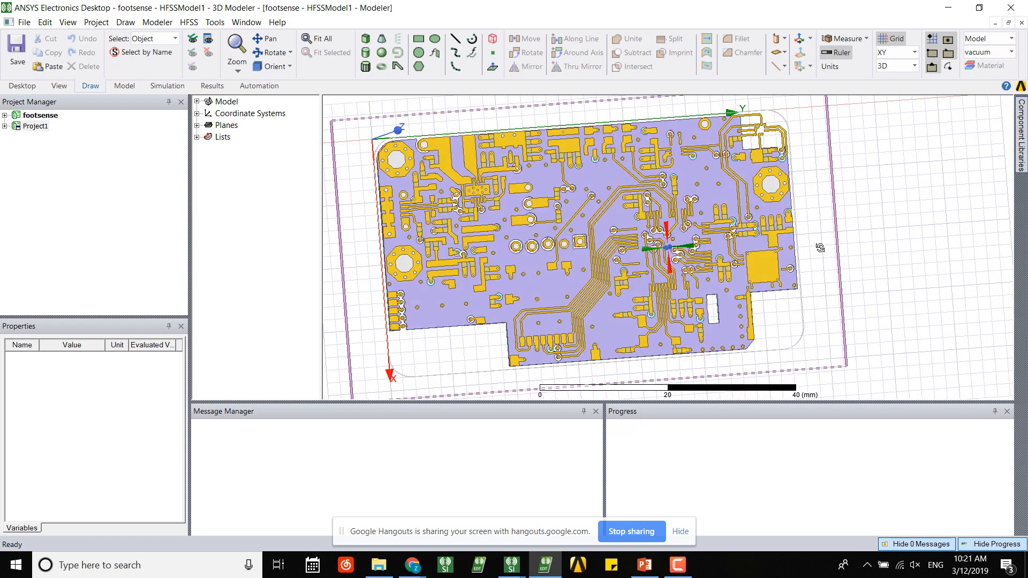
double_click(594, 99, "alt")
- Delete the air_box solid under the air material from the footsense model
left_click(197, 102)
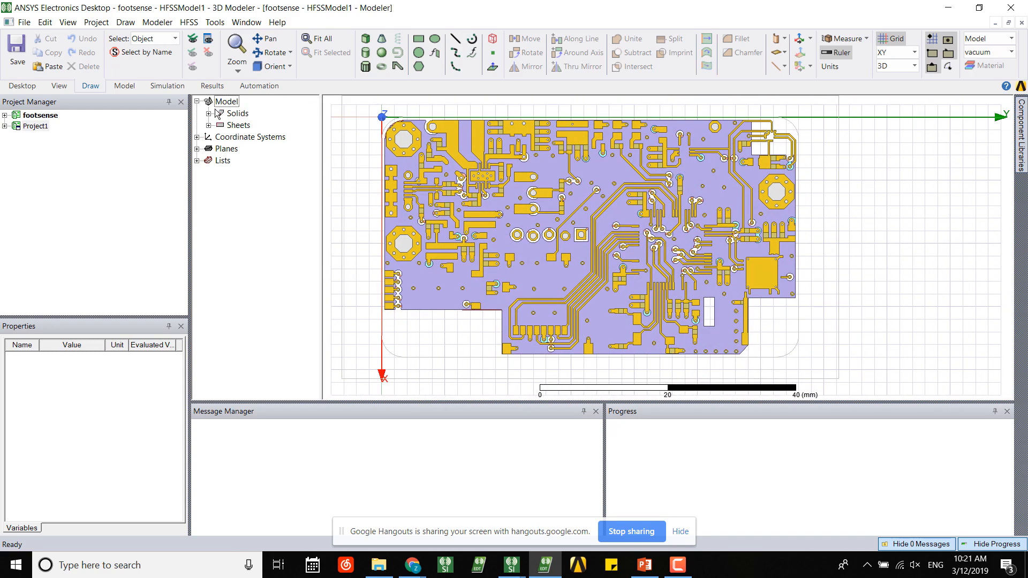
left_click(208, 114)
left_click(221, 126)
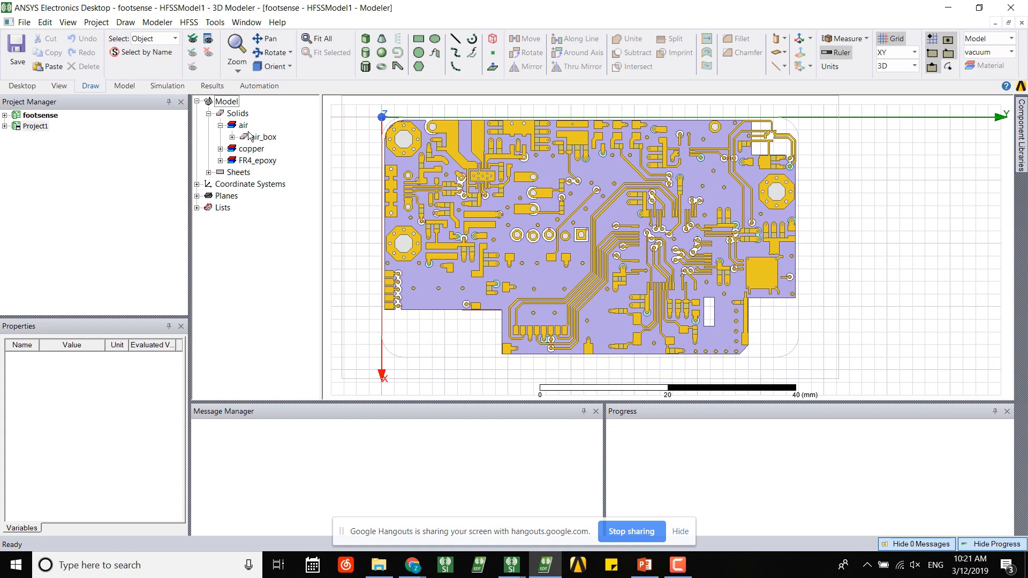
left_click(262, 140)
key("Delete")
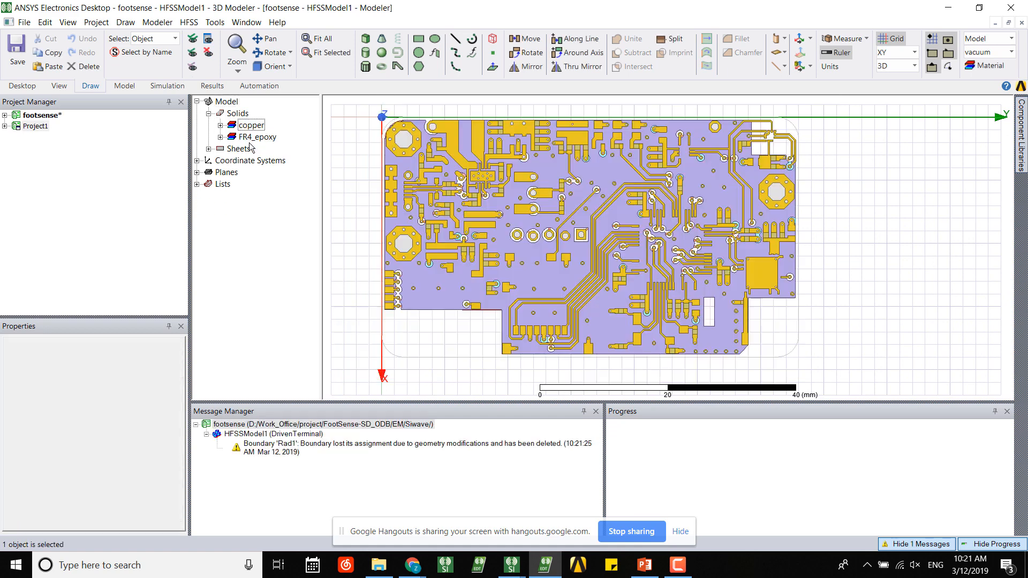
- Delete all the lumped port sheets, from 3V3_Port2 through NetR4_2_Port56, from the footsense model
left_click(220, 137)
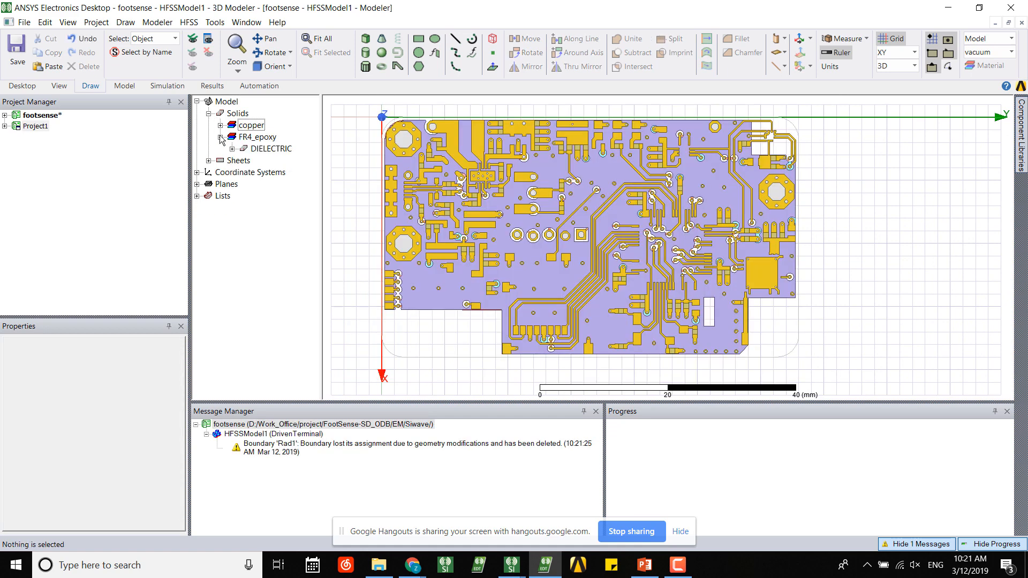
left_click(221, 125)
left_click(220, 102)
left_click(271, 149)
left_click(358, 232)
left_click(209, 161)
left_click(221, 172)
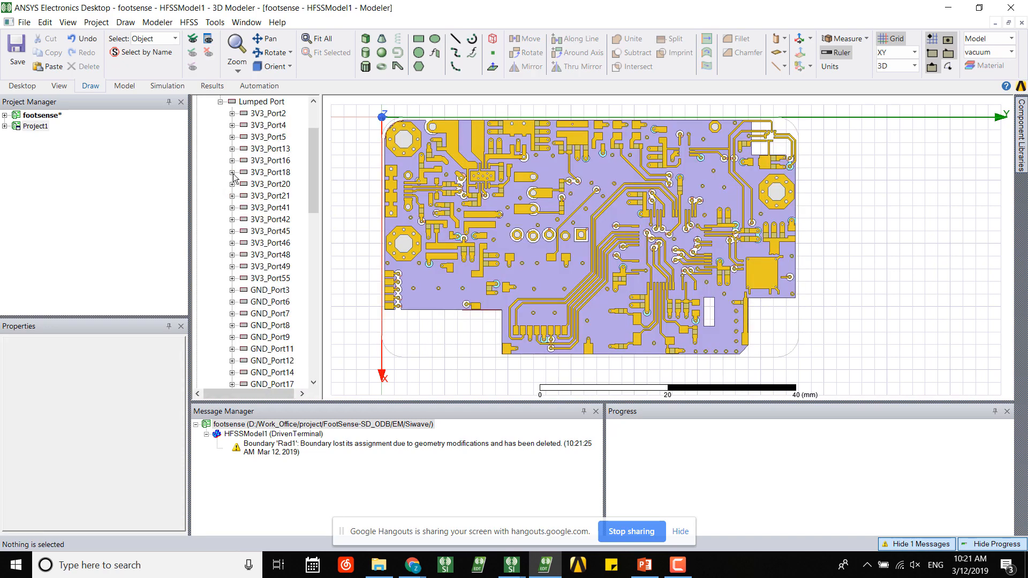
left_click(268, 113)
scroll(278, 241, "down", 10)
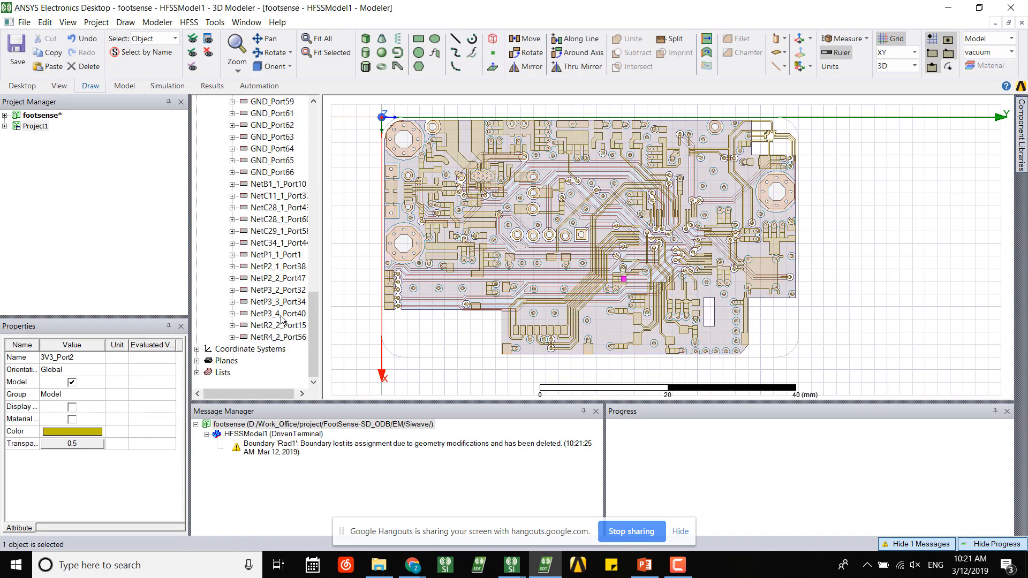
left_click(283, 337, "shift")
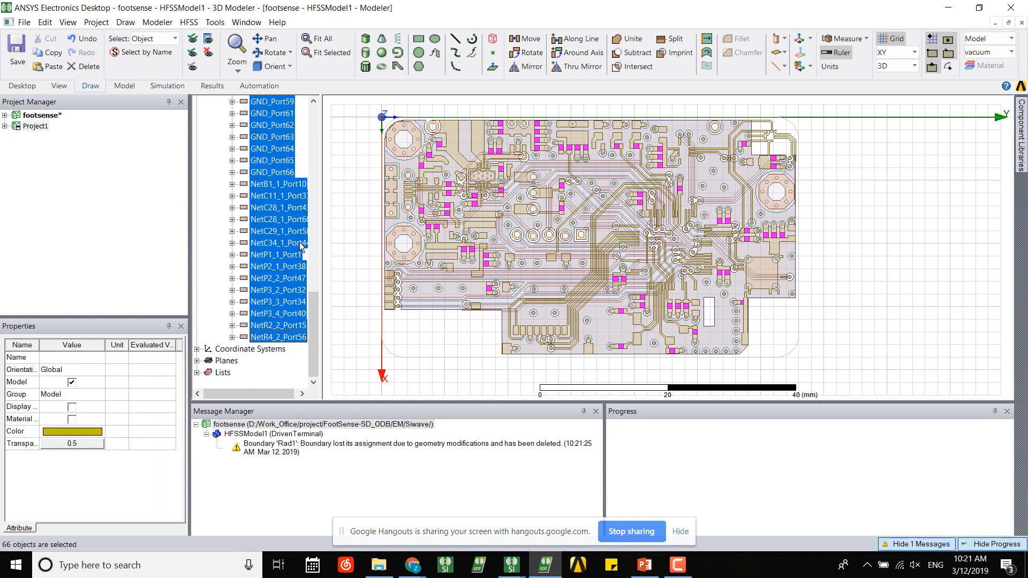
key("Delete")
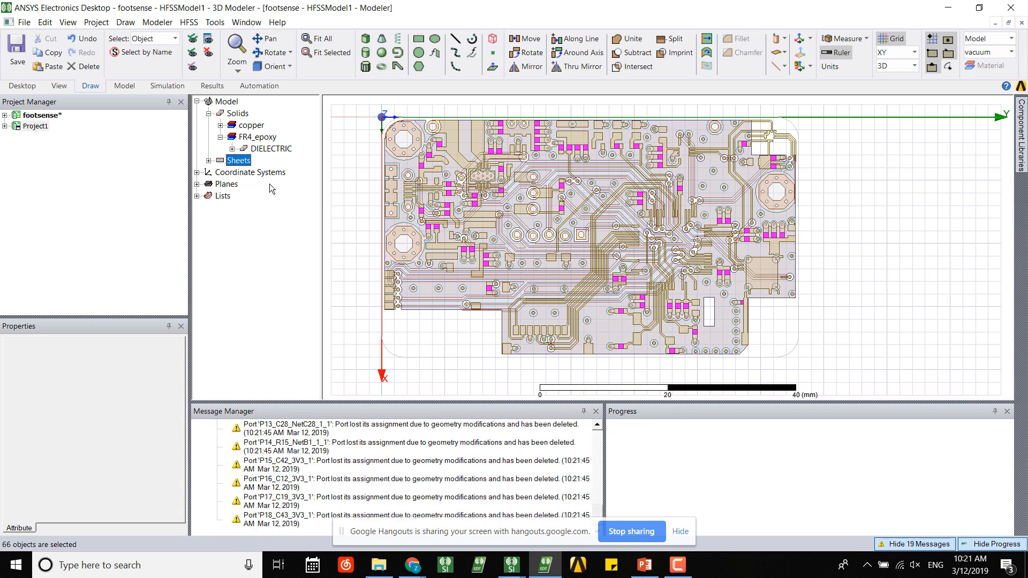
- Clear the messages for HFSSModel1 and expand the footsense project to show its HFSSModel1 design
left_click(376, 488)
right_click(377, 487)
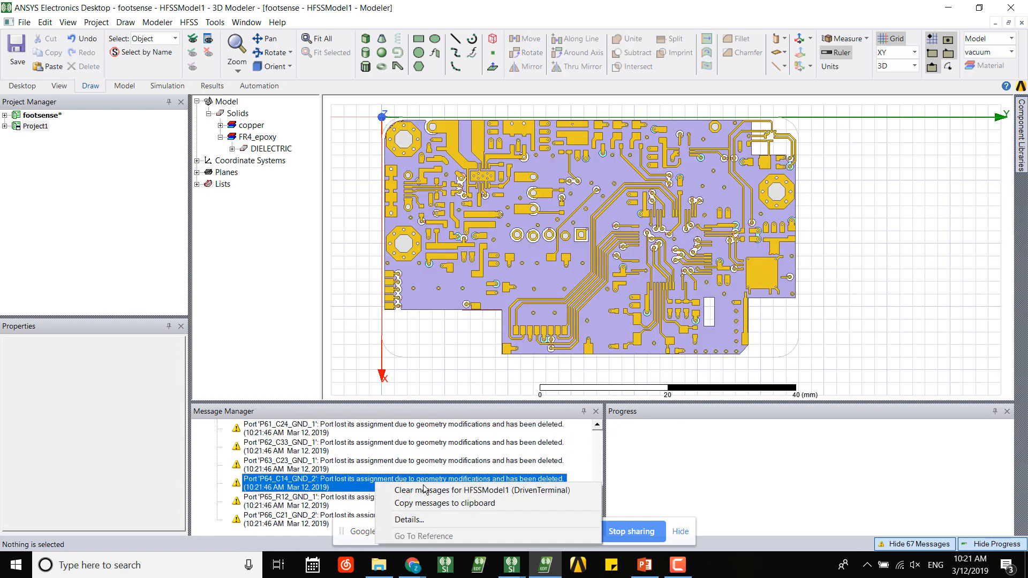
left_click(413, 490)
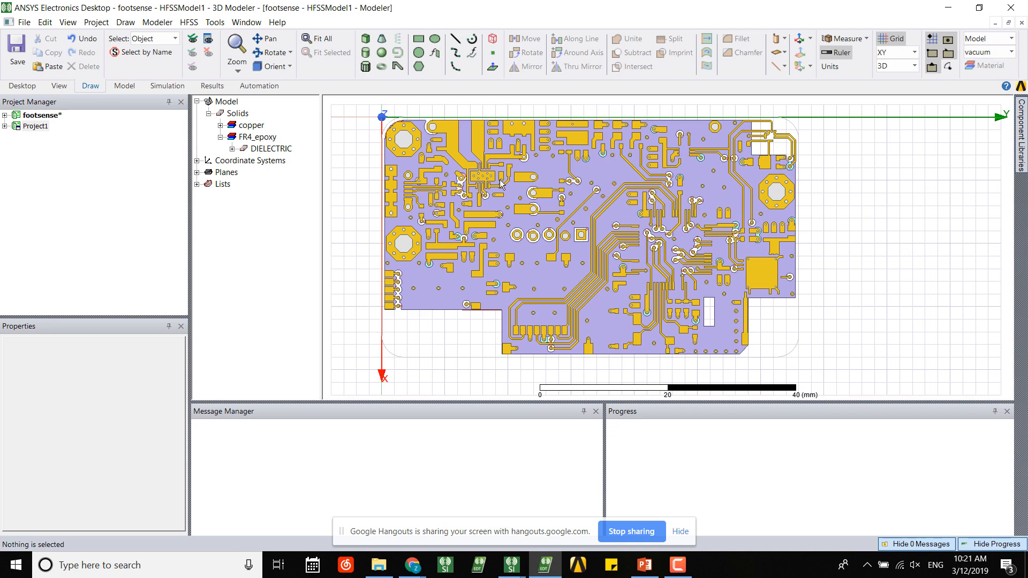
left_click(4, 116)
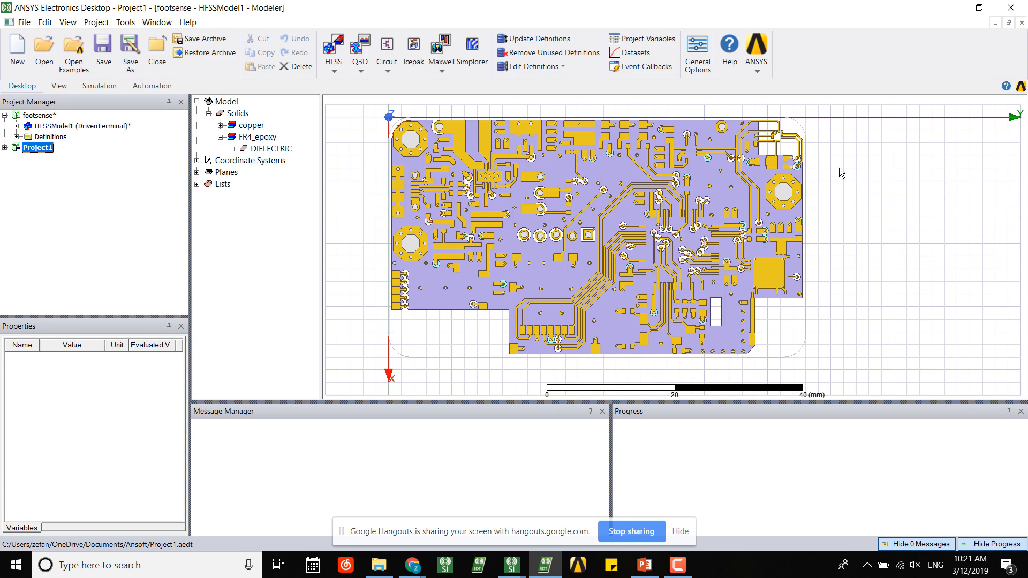
left_click(891, 165)
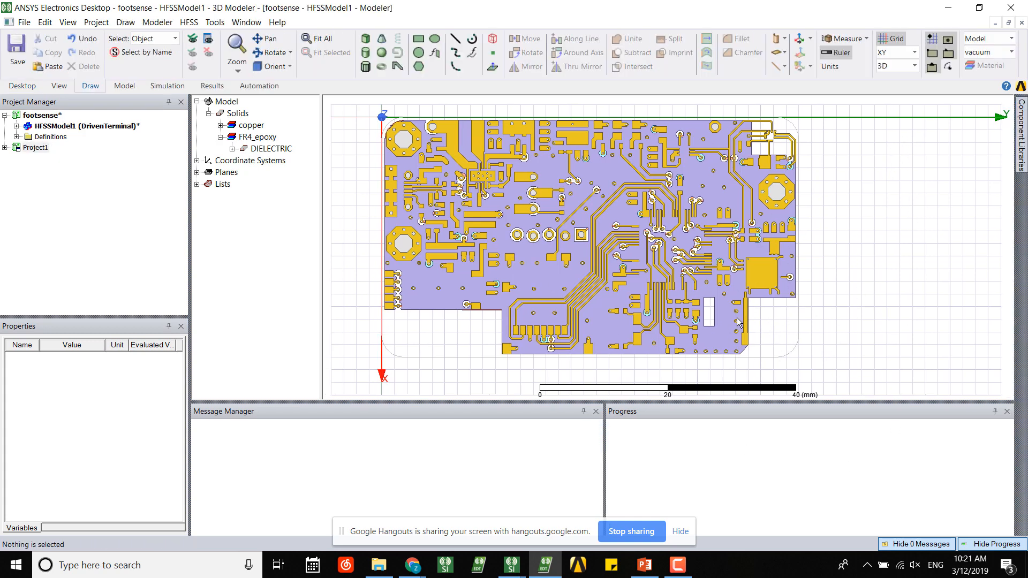
- Create an offset relative coordinate system at the corner of the long edge trace, about (34.1, 57.94, 1.61) mm
scroll(793, 209, "up", 5)
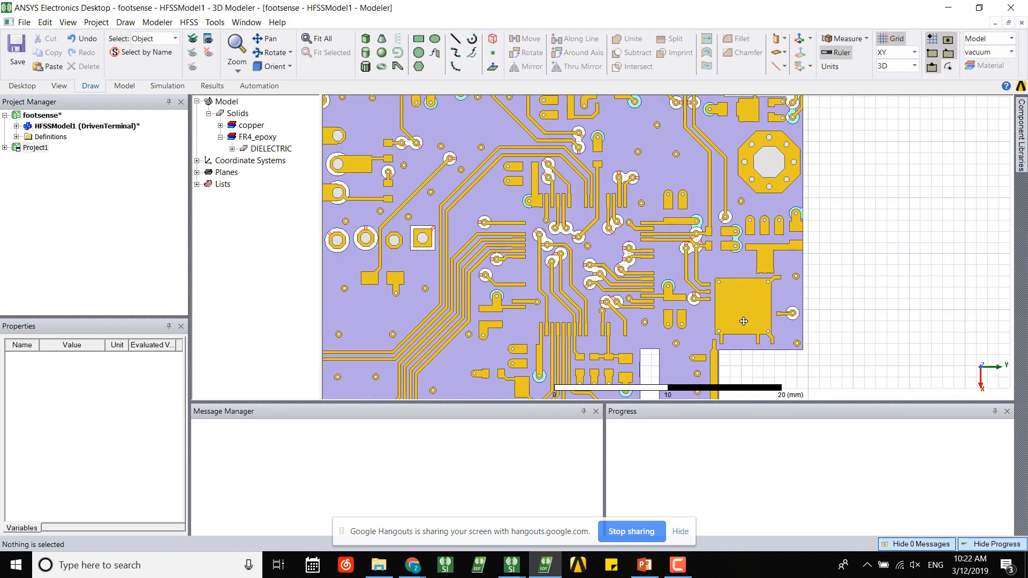
left_click(844, 38)
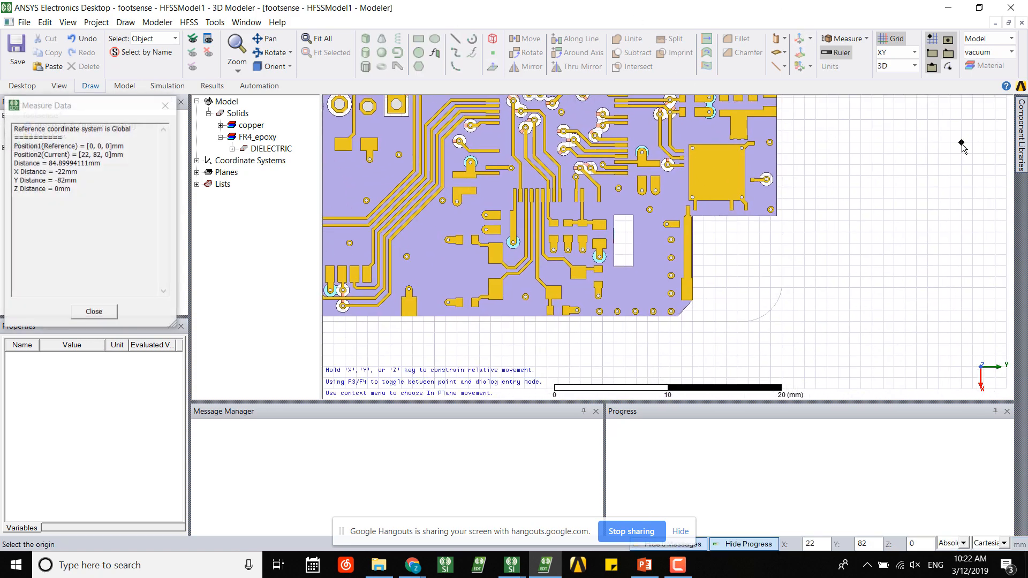
scroll(692, 271, "up", 4)
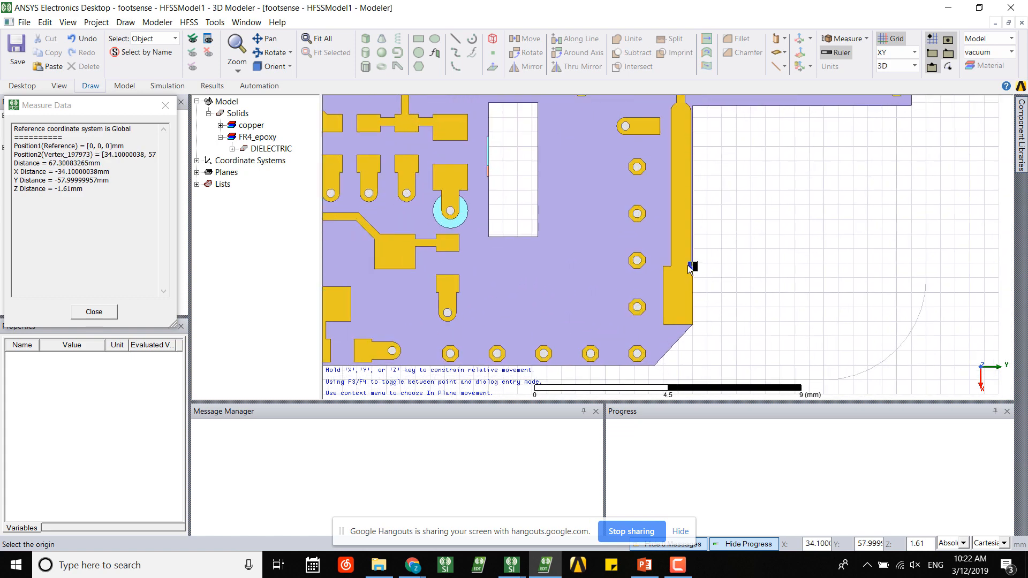
scroll(691, 267, "up", 4)
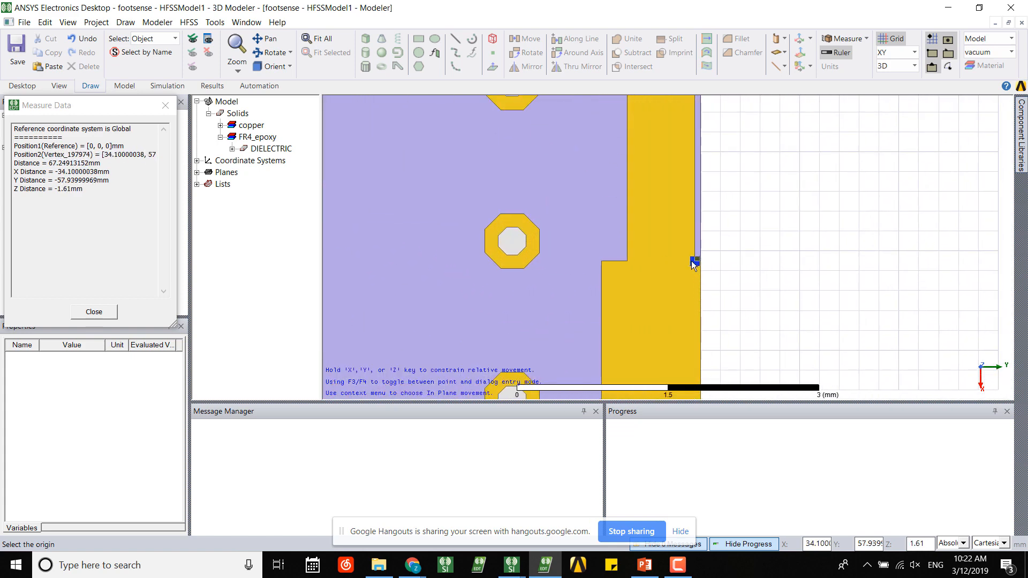
left_click(695, 261)
scroll(709, 304, "down", 4)
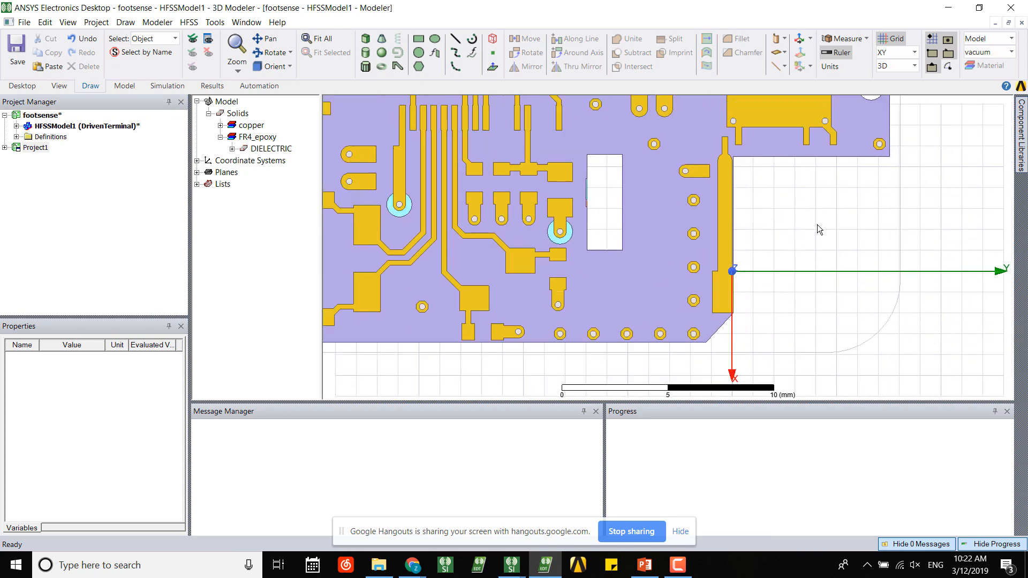
scroll(817, 224, "down", 1)
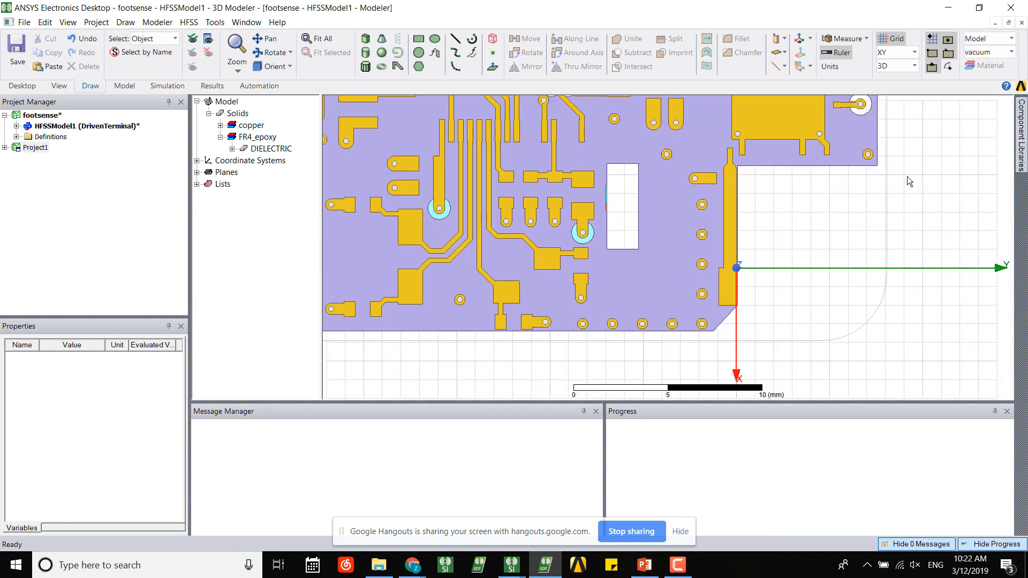
- Insert the Johanson GPS antenna component 1575AT43A0040 from the HFSS component library at the relative coordinate system's origin
mouse_move(1021, 128)
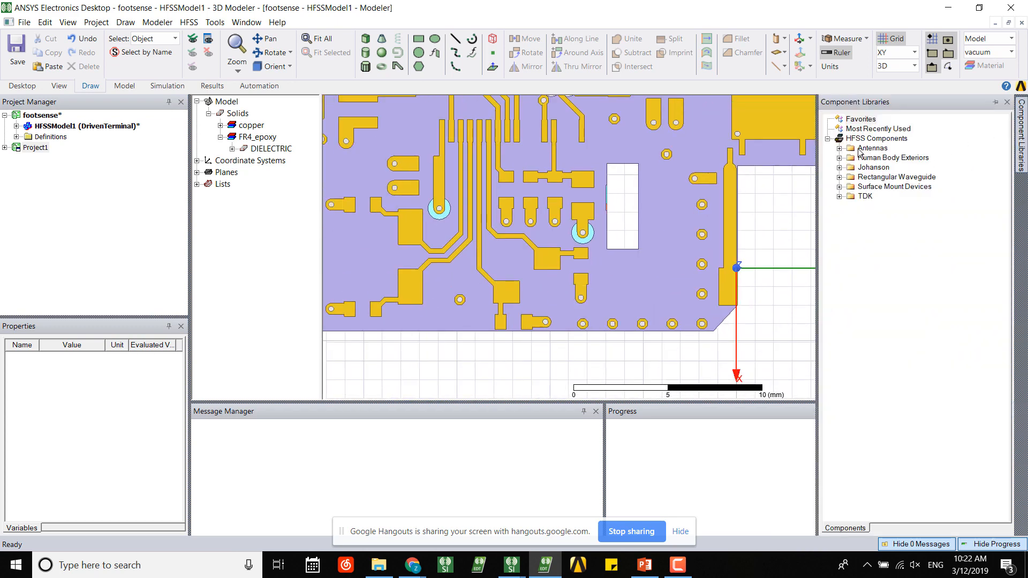
left_click(839, 168)
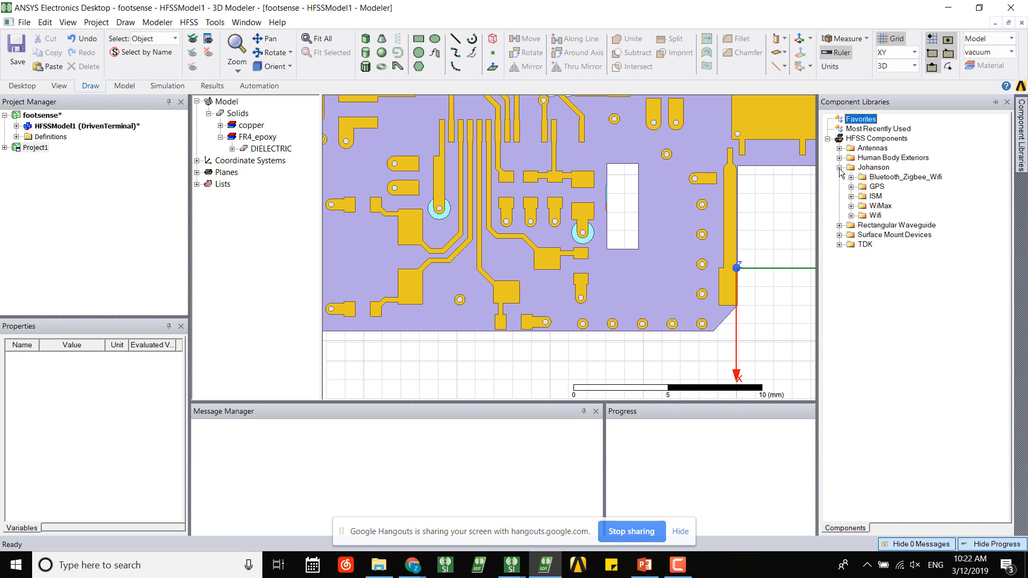
left_click(851, 187)
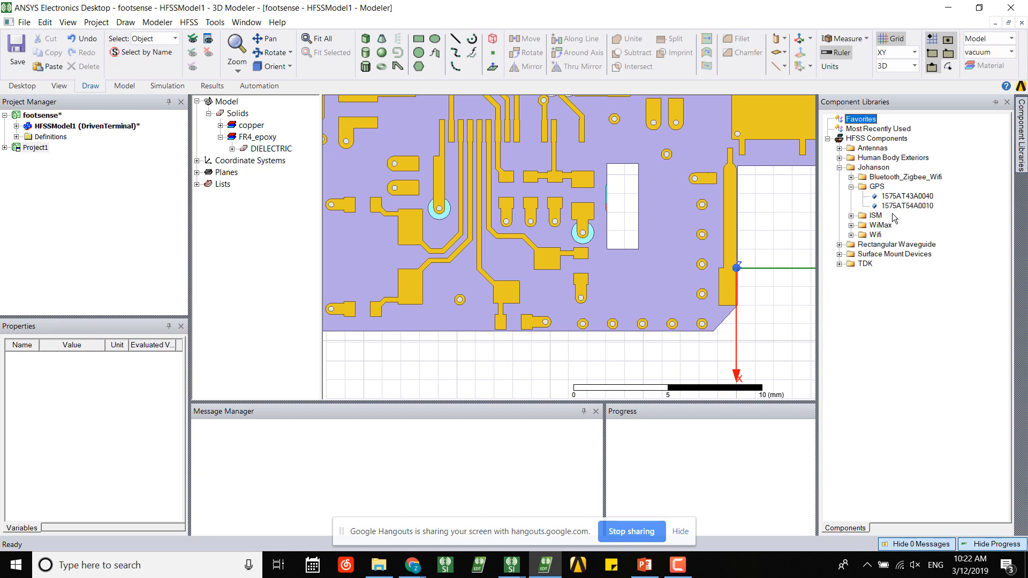
left_click(927, 197)
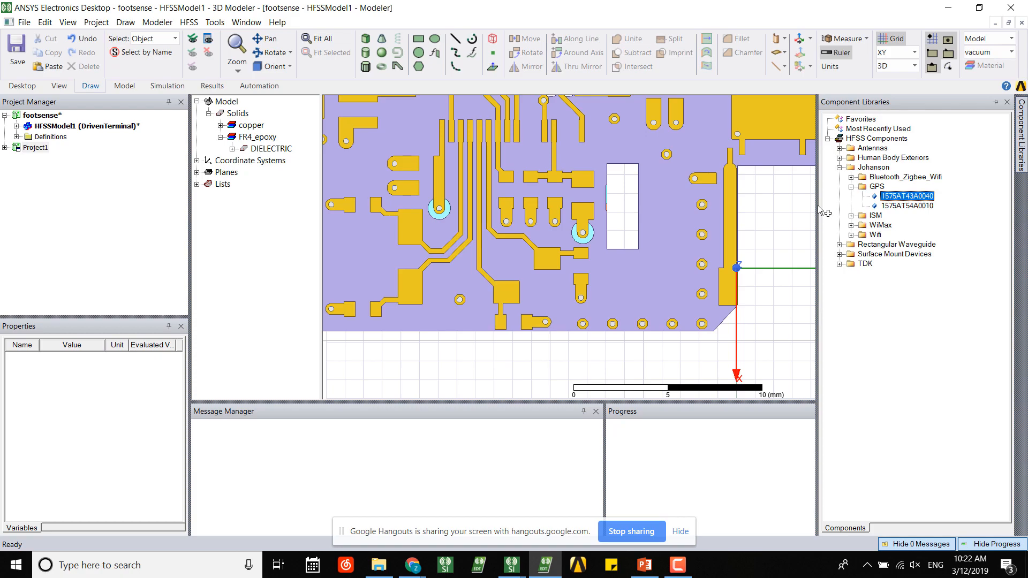
left_click_drag(734, 231, 723, 233)
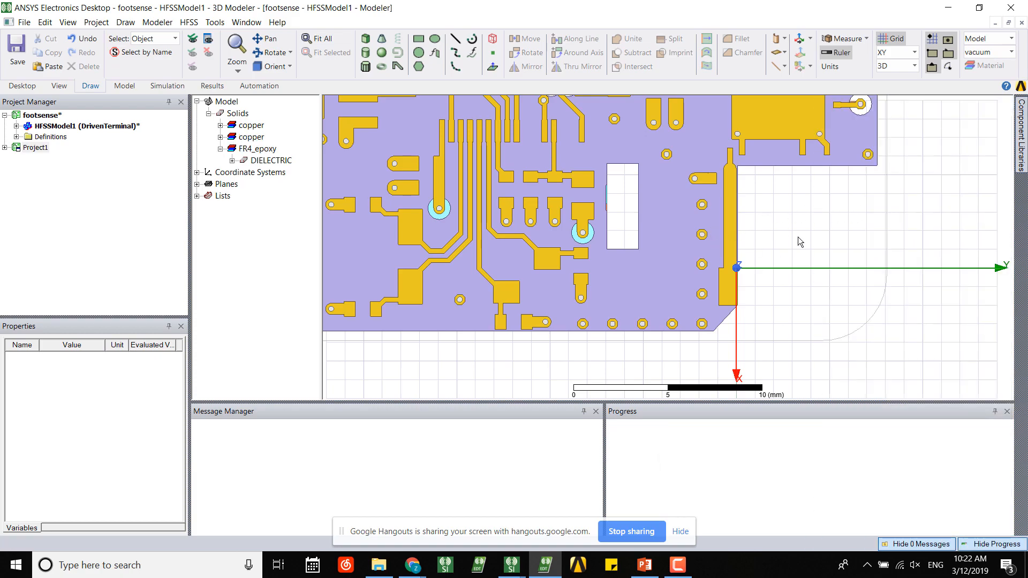
scroll(858, 351, "down", 1)
scroll(858, 350, "up", 8)
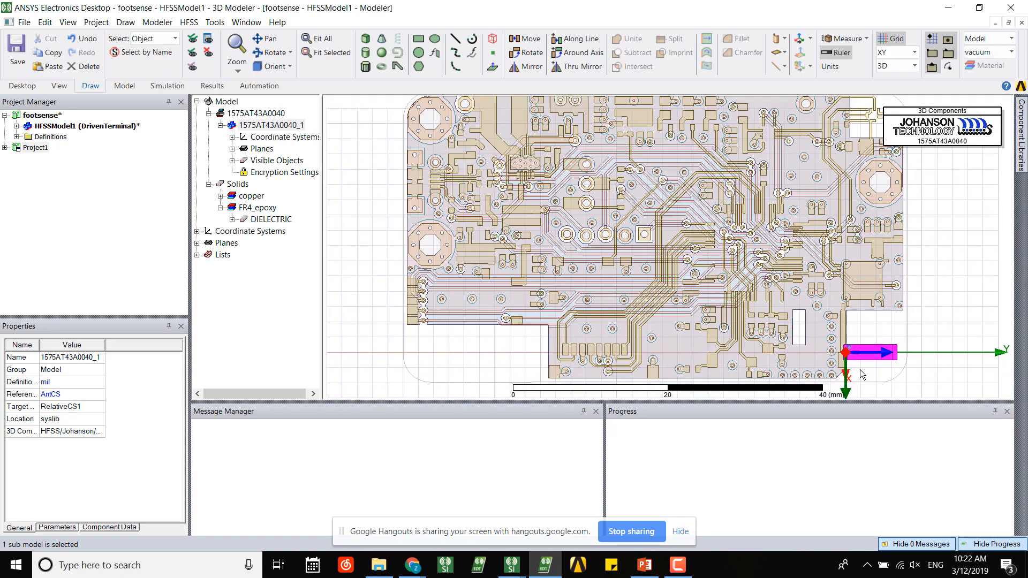
- Move the antenna component about 1.00 mm in X and -0.19 mm in Y, snapping its pad's inner corner to the feed trace pad's outer corner
scroll(844, 342, "up", 4)
left_click_drag(716, 309, 430, 110, "shift")
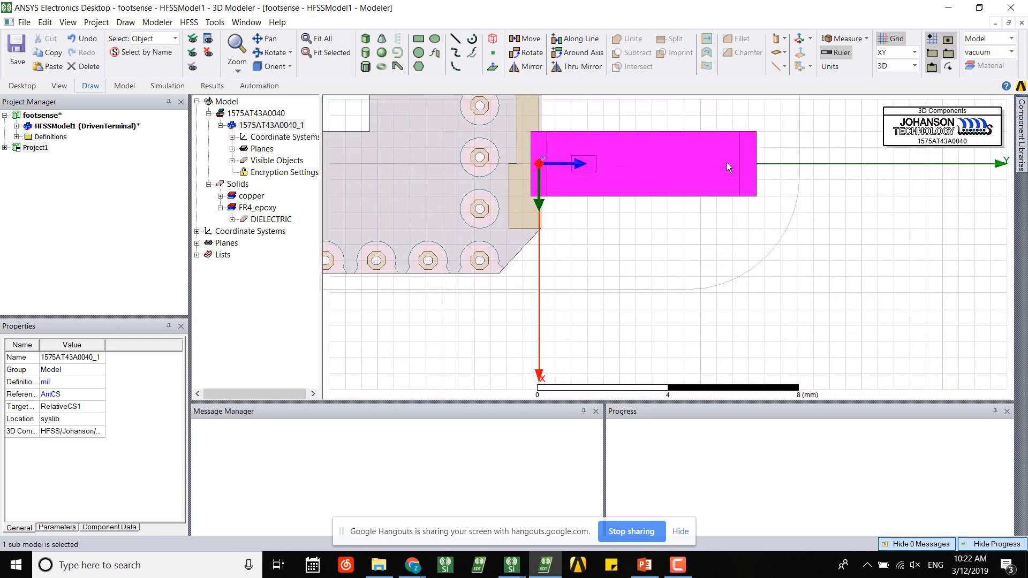
left_click_drag(610, 193, 595, 96, "alt")
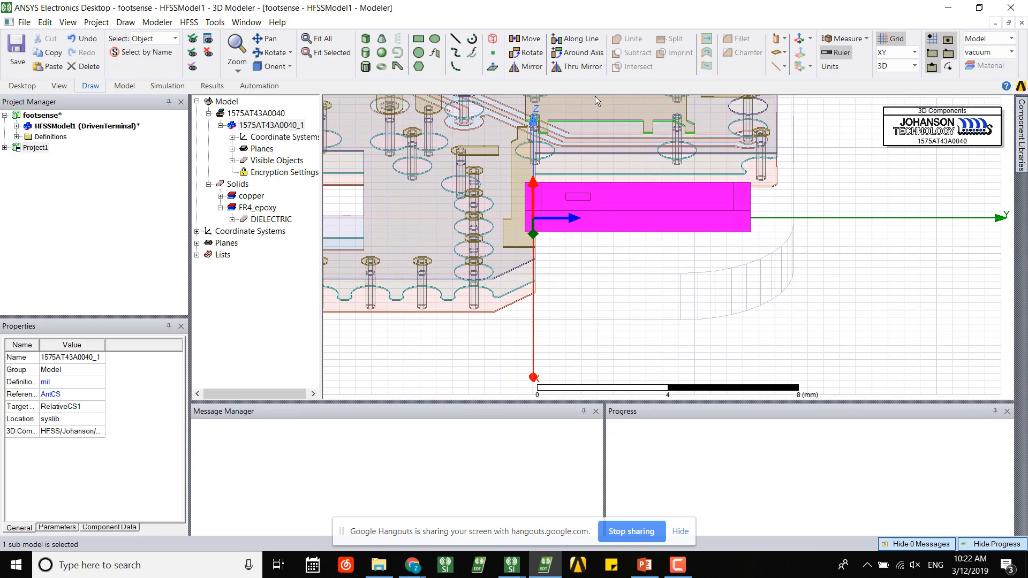
left_click(657, 275)
left_click(657, 269)
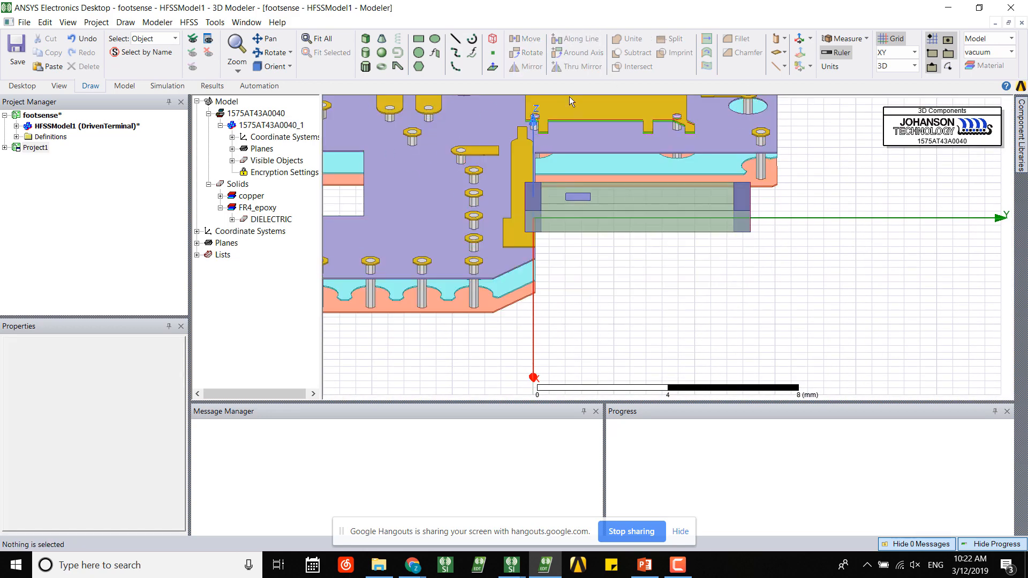
left_click(274, 125)
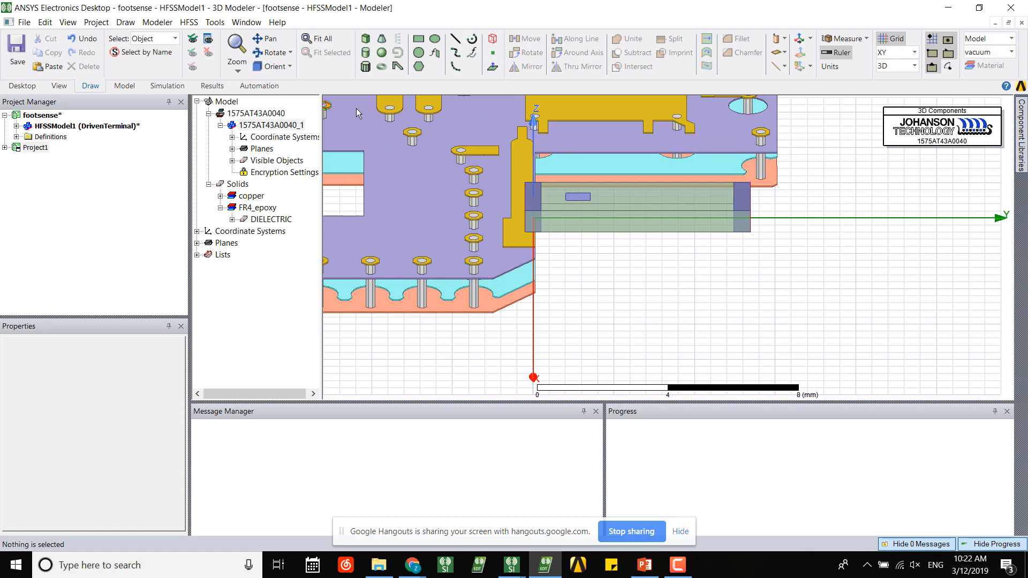
left_click(529, 43)
scroll(557, 234, "up", 3)
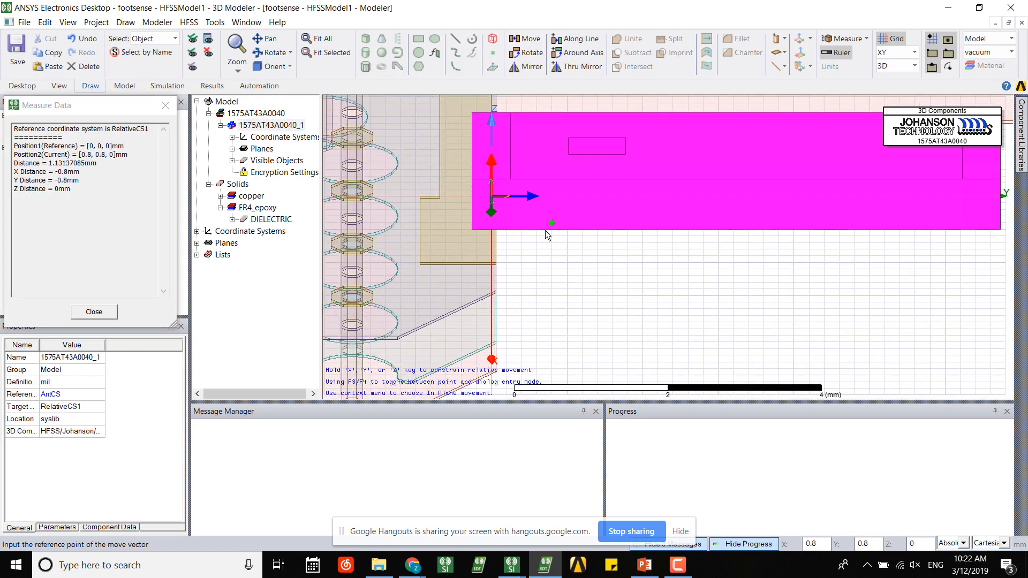
left_click(509, 229)
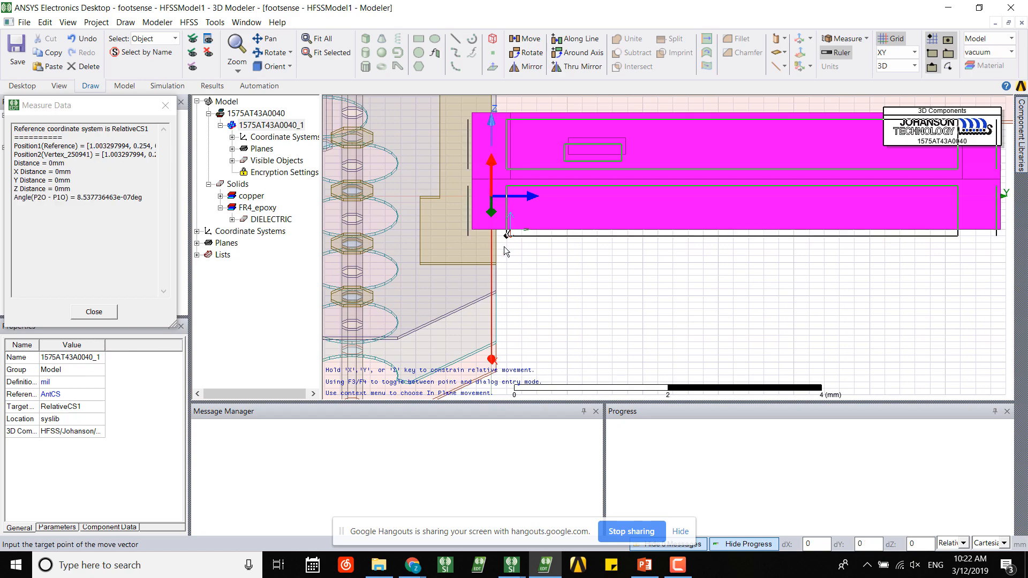
left_click(497, 262)
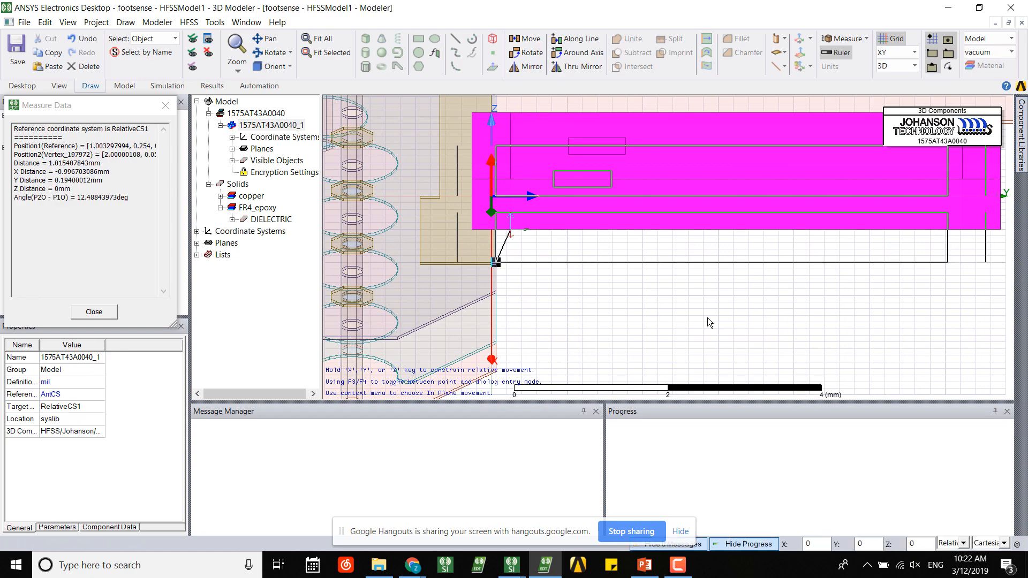
- Examine how the antenna's end pad sits on the feed trace pad at the board edge
left_click_drag(555, 276, 550, 313, "alt")
left_click(591, 148)
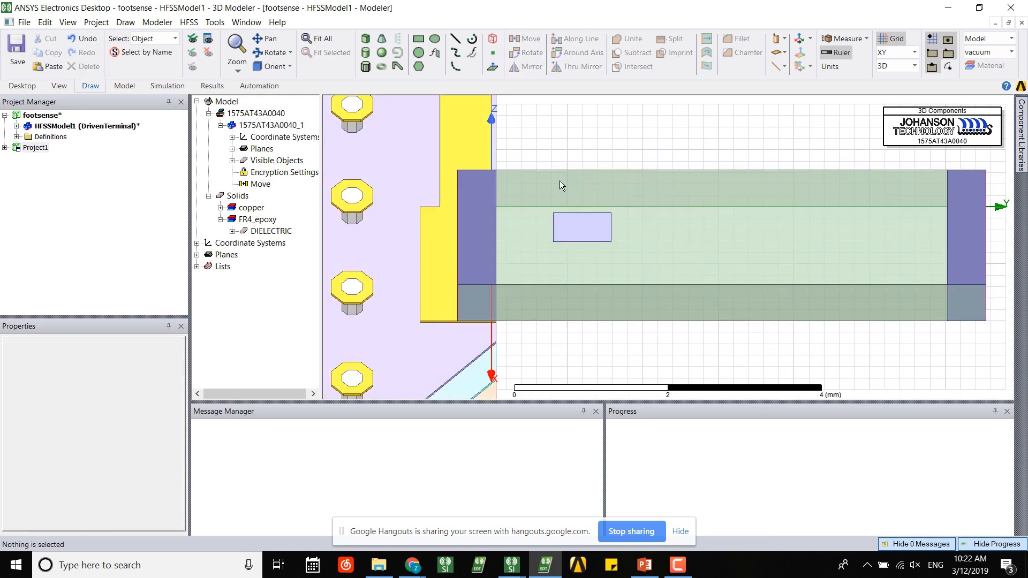
left_click(490, 224)
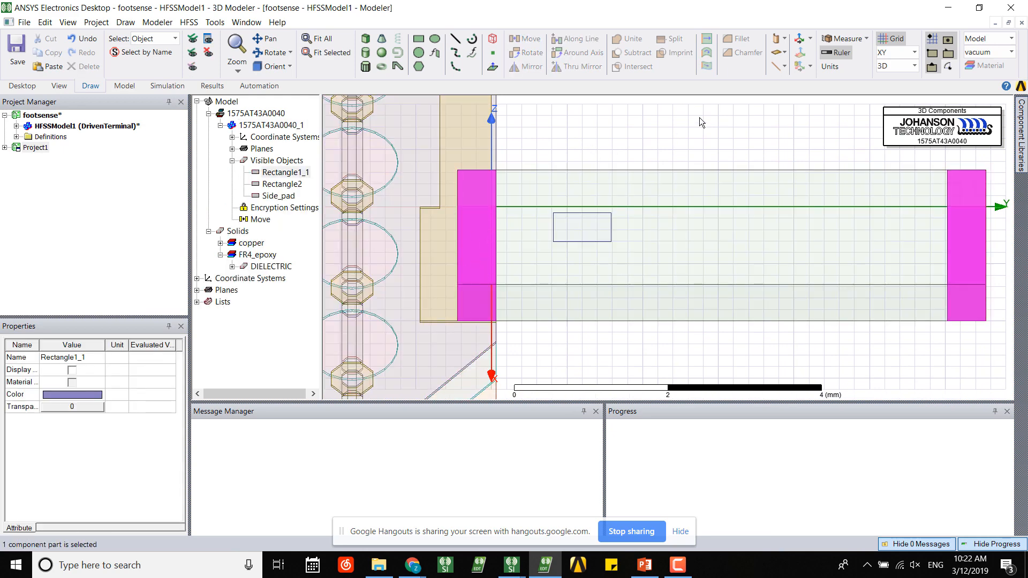
left_click_drag(616, 171, 616, 189, "alt")
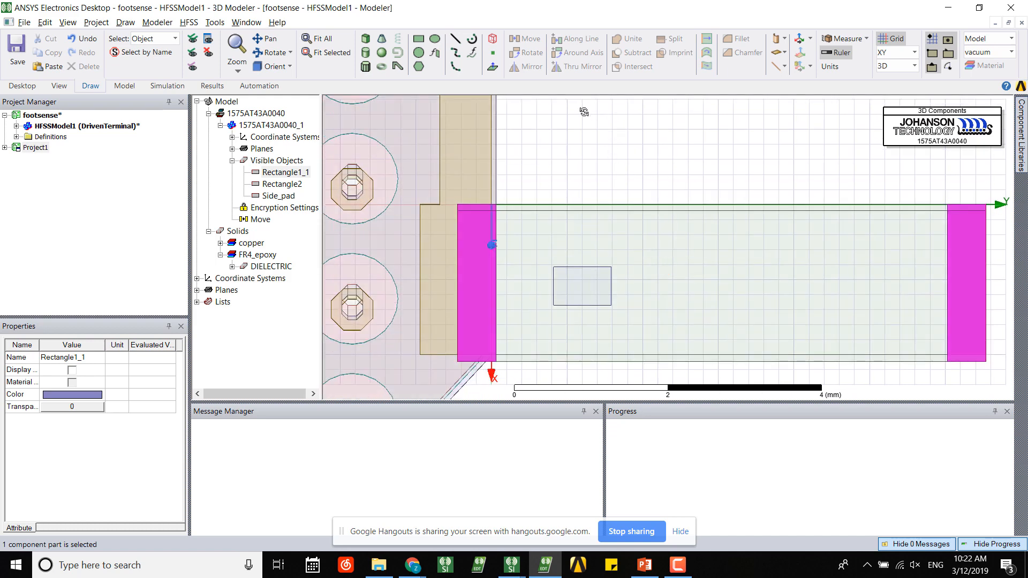
scroll(551, 159, "up", 3)
scroll(561, 132, "down", 8)
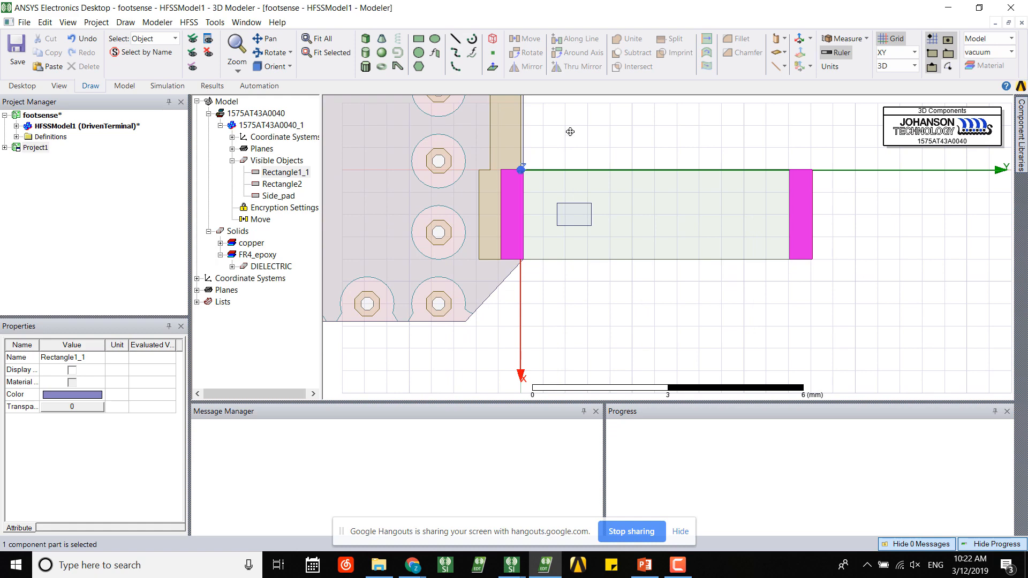
left_click_drag(570, 130, 600, 319, "shift")
- Draw a 0.45 by 0.65 mm rectangle from the feed trace's narrow end to the inner corner of the adjacent copper finger
left_click(17, 127)
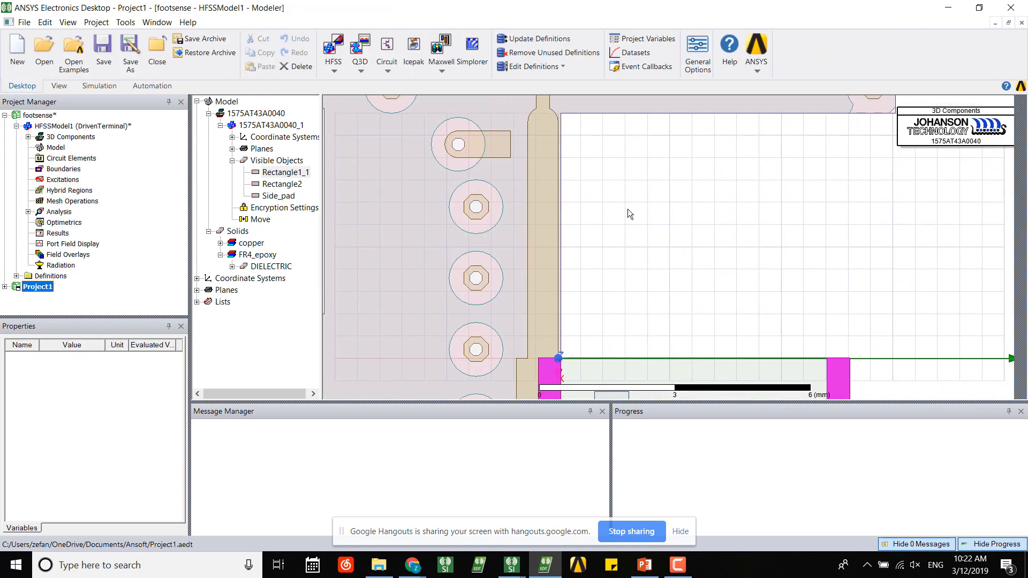
scroll(618, 223, "up", 3)
scroll(615, 220, "down", 6)
mouse_move(574, 177)
left_mouse_down("shift")
mouse_move(597, 238)
mouse_move(599, 316)
left_mouse_up("shift")
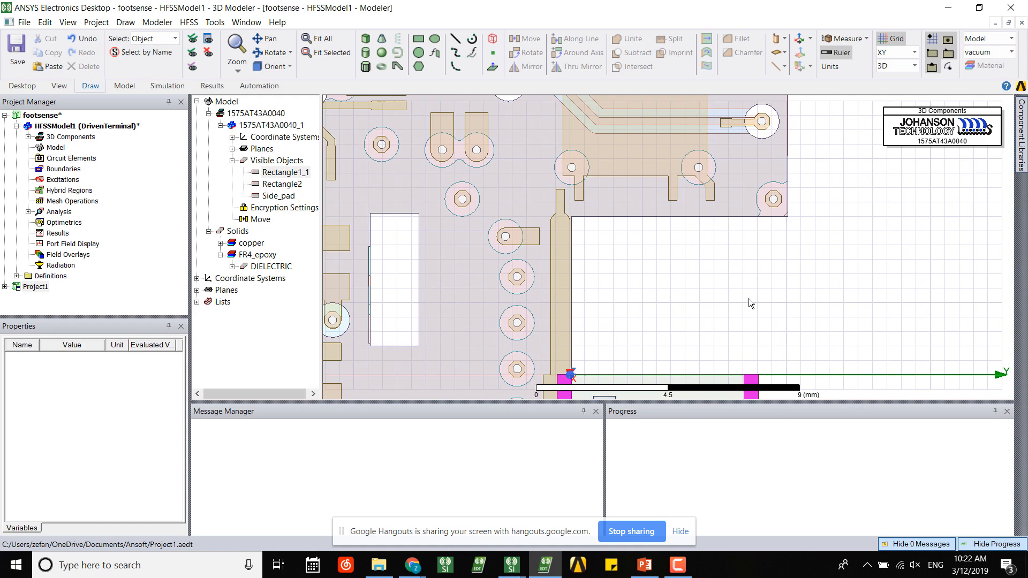
scroll(572, 193, "up", 5)
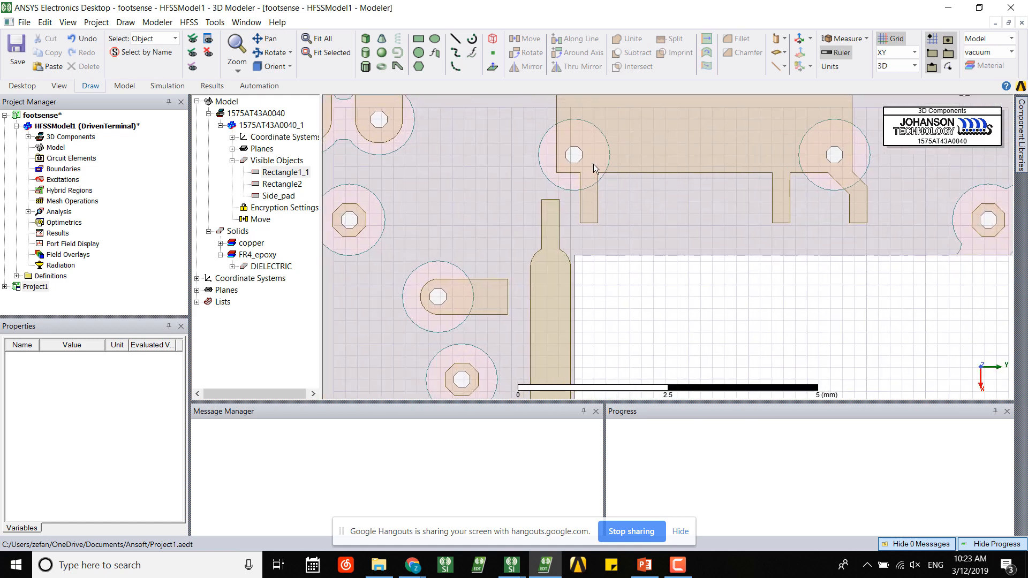
left_click(419, 38)
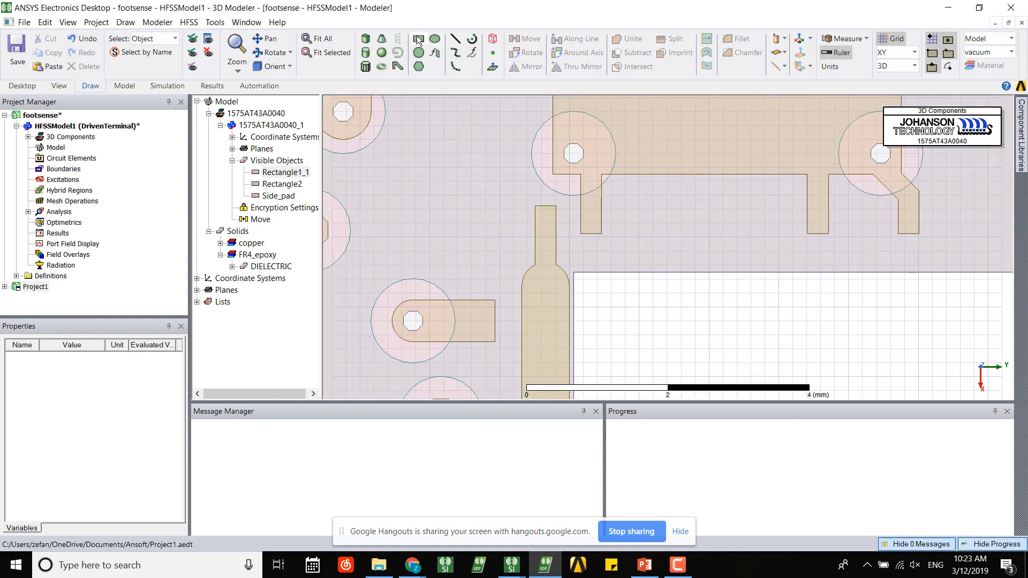
left_click(535, 206)
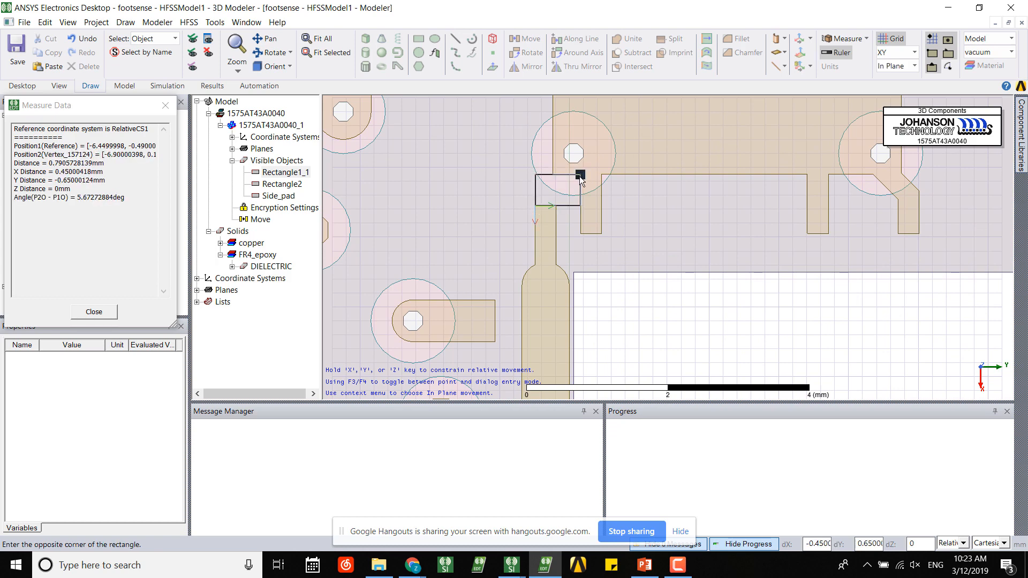
left_click(581, 178)
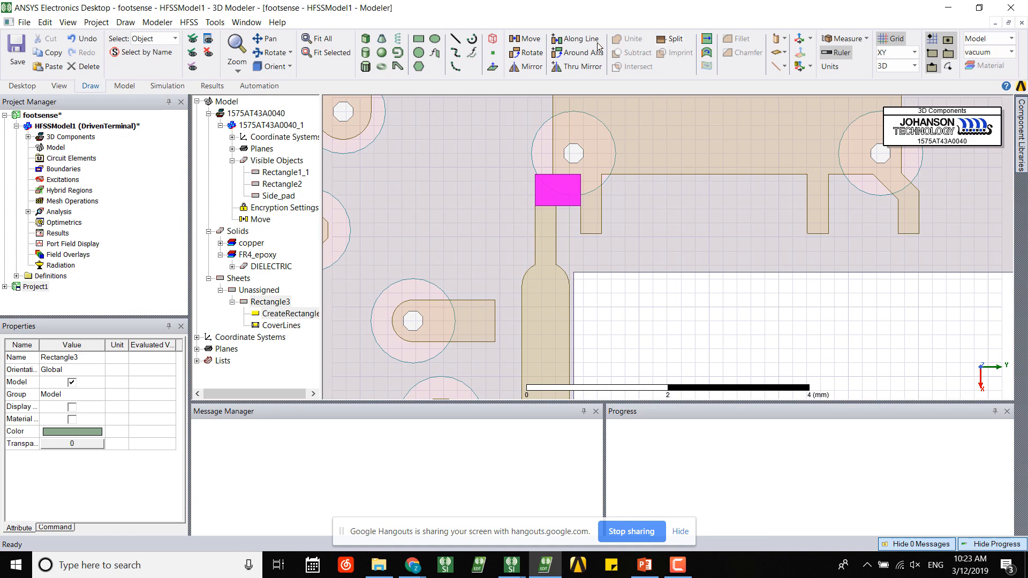
- Create an object coordinate system at the midpoint of the rectangle's edge and split the rectangle with the YZ plane, keeping the negative side
left_click(802, 67)
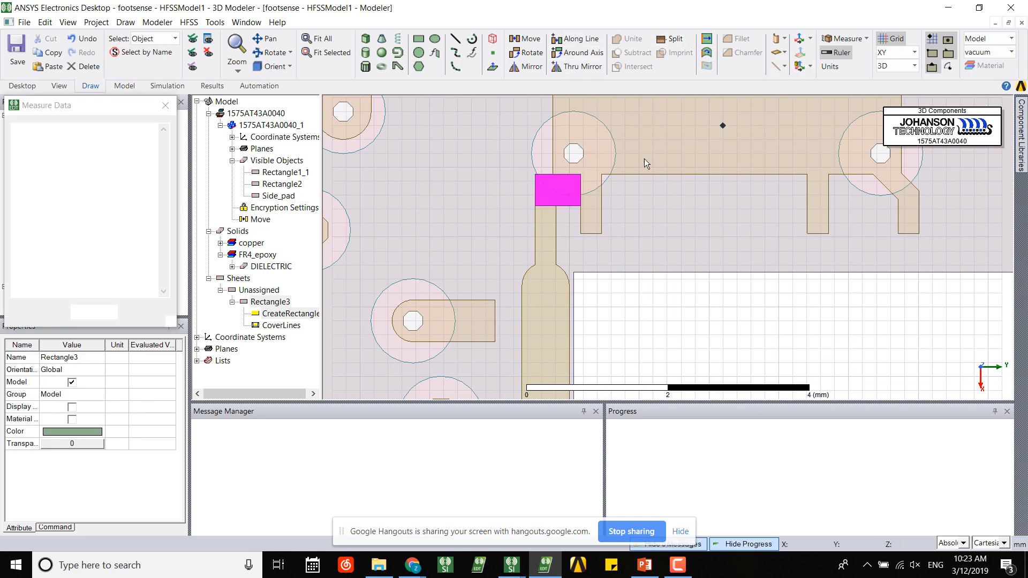
left_click(581, 191)
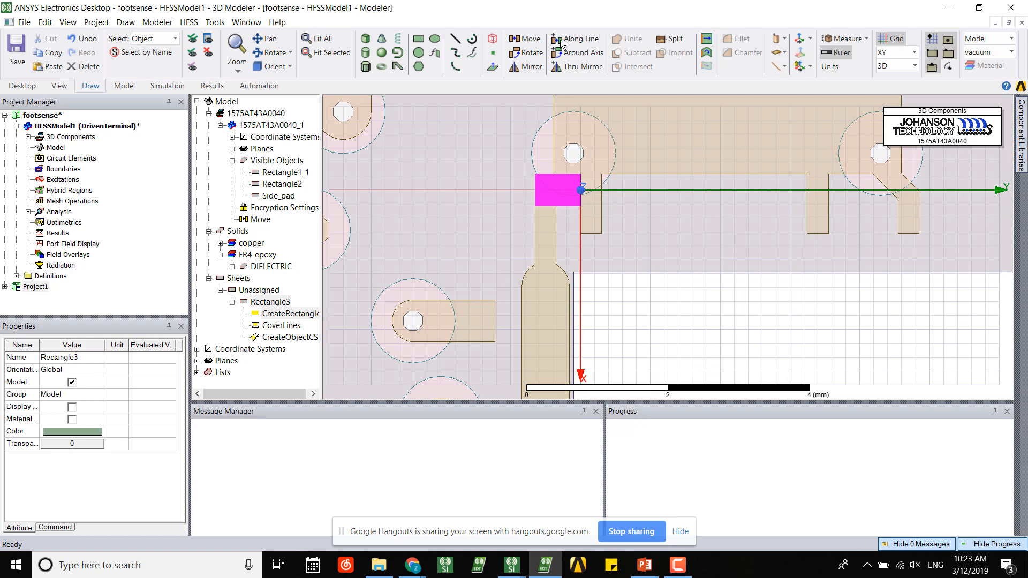
left_click(676, 39)
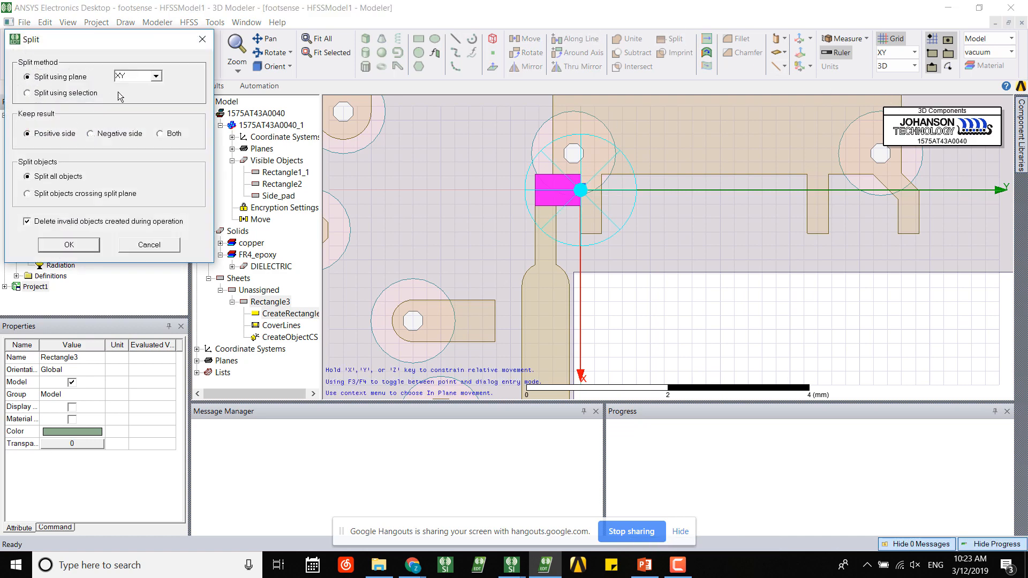
left_click(156, 76)
left_click(137, 96)
left_click(90, 245)
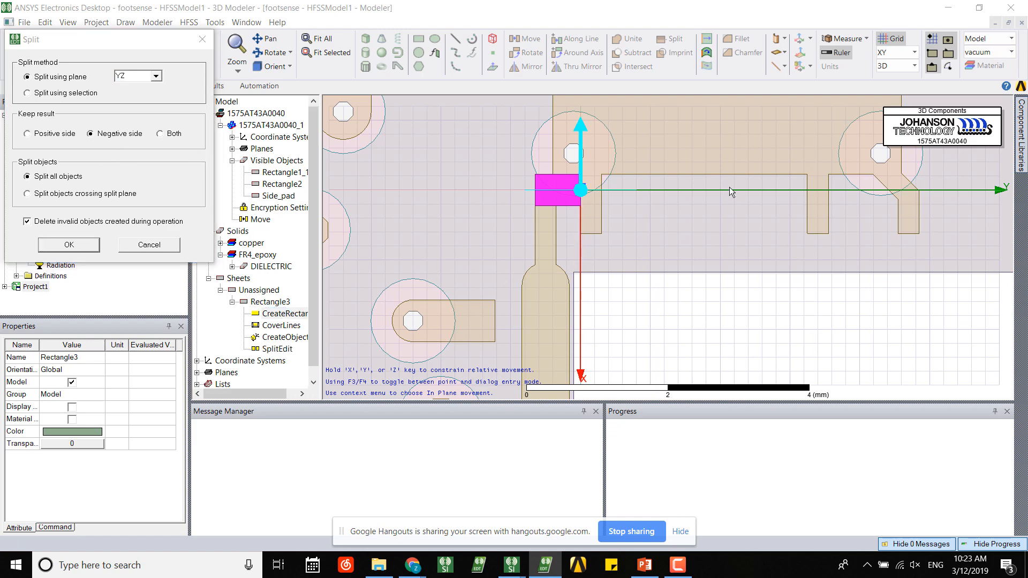
- Assign a Perfect E boundary named PerfE1 to the split rectangle's face and highlight that boundary in the model
scroll(567, 182, "up", 2)
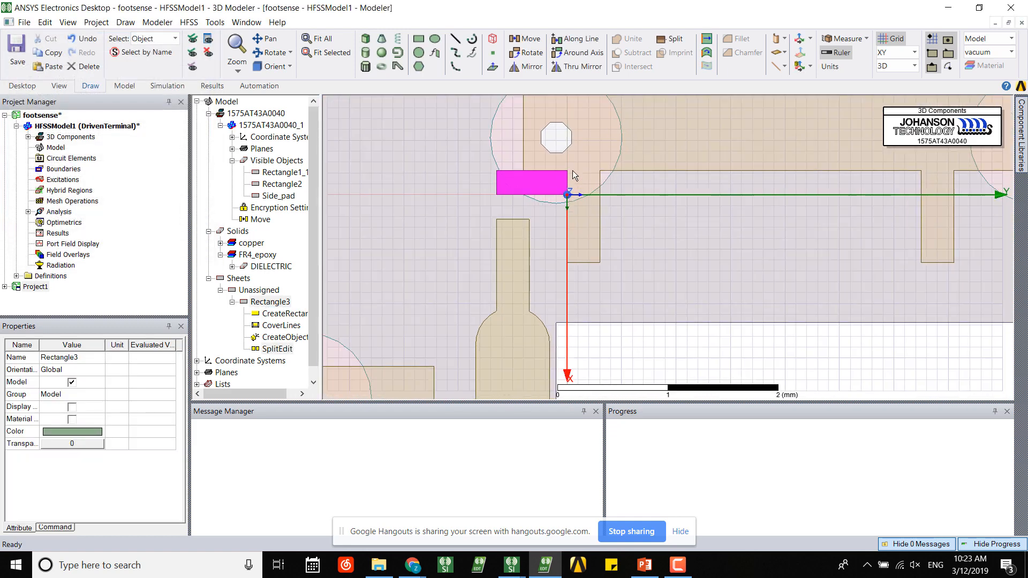
key("f")
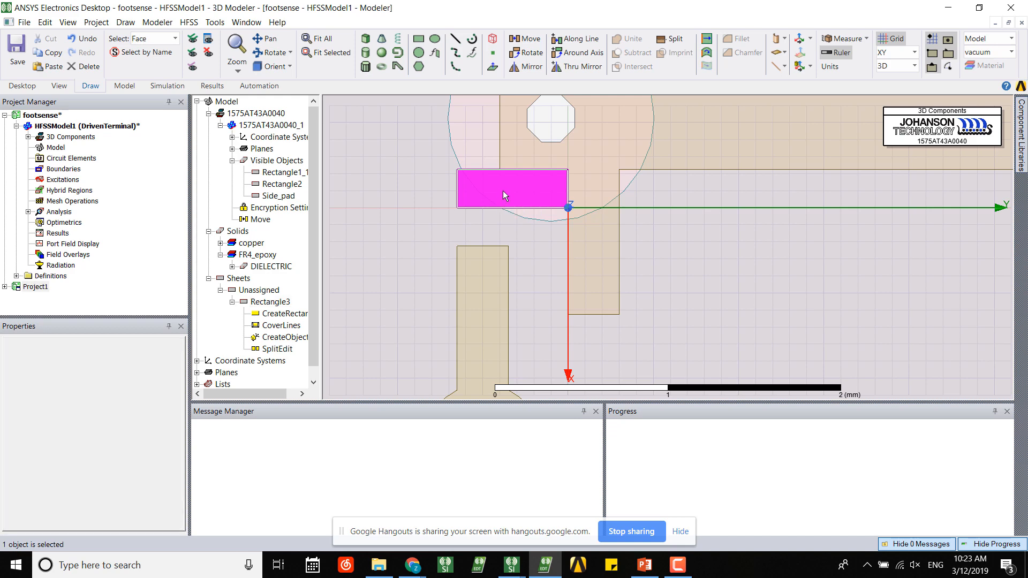
right_click(490, 193)
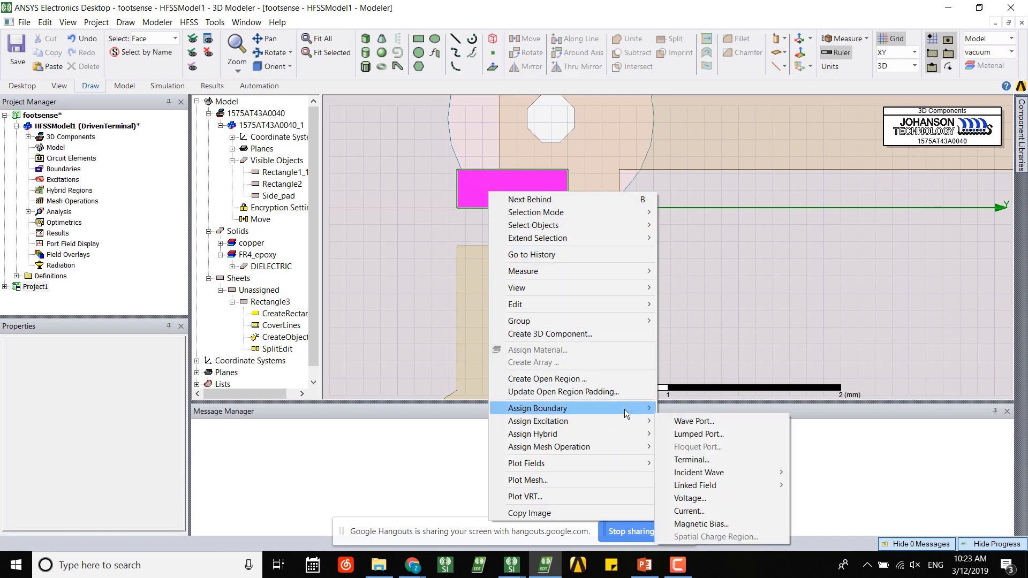
mouse_move(629, 408)
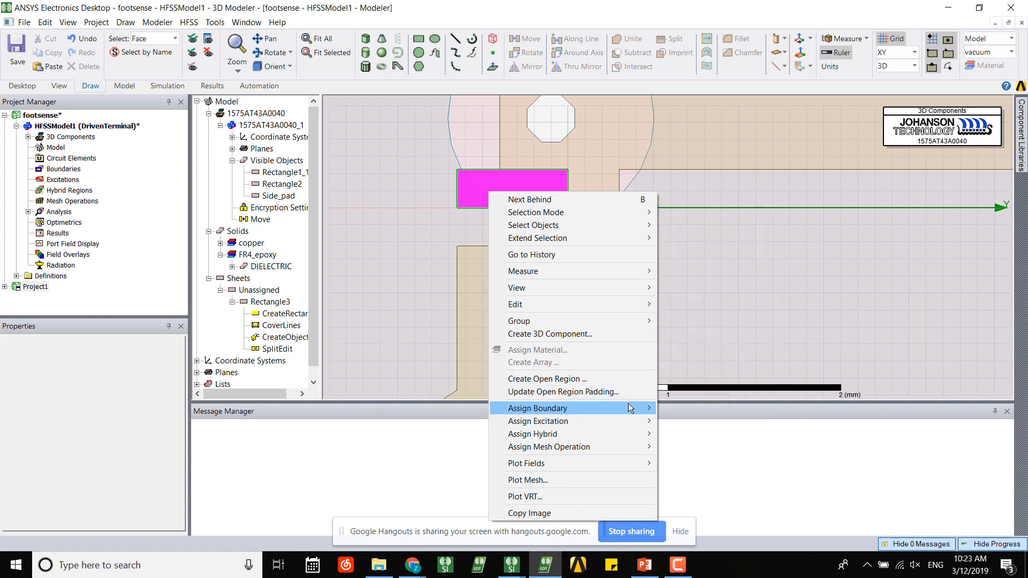
left_click(702, 328)
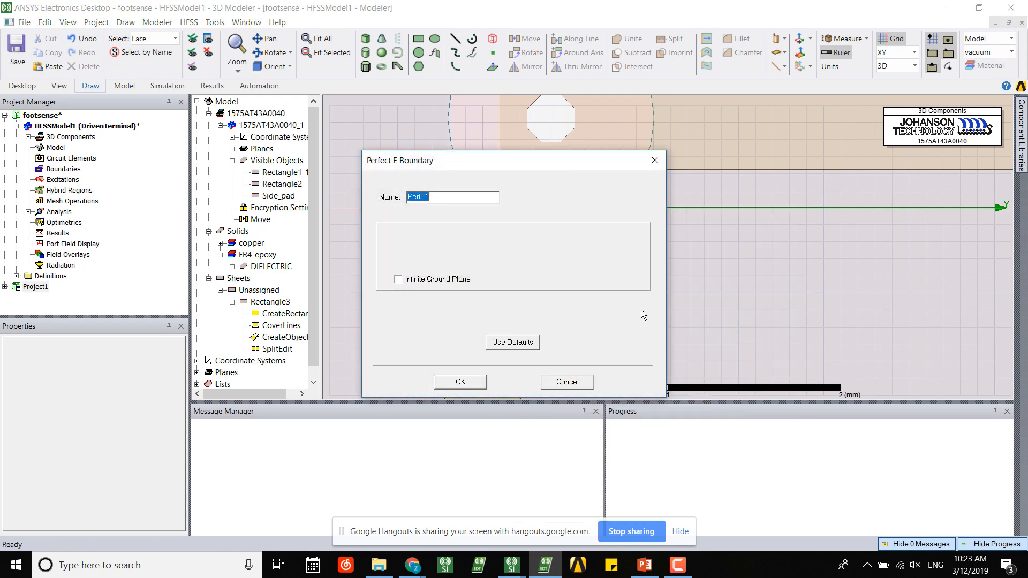
left_click(464, 382)
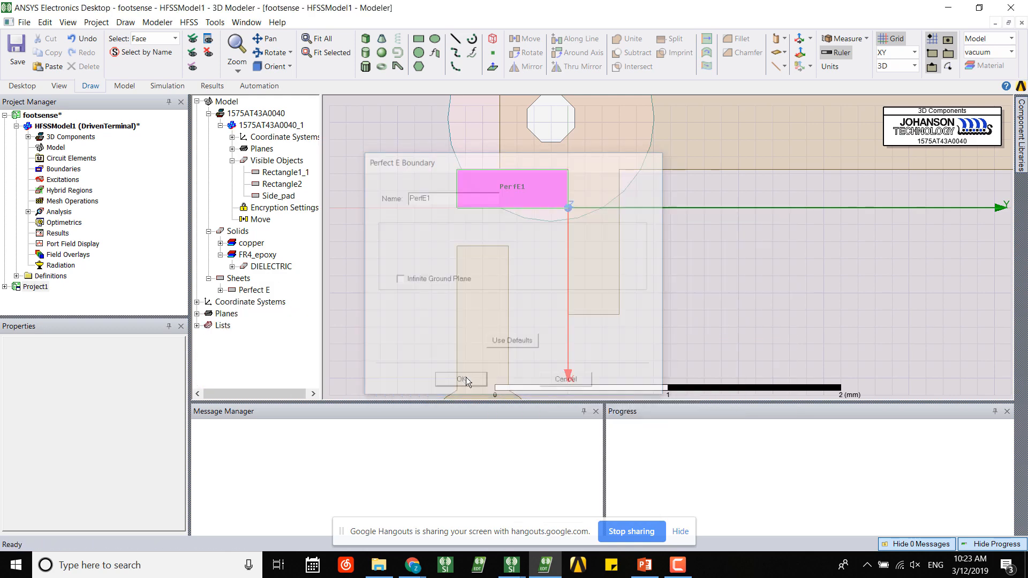
left_click(28, 169)
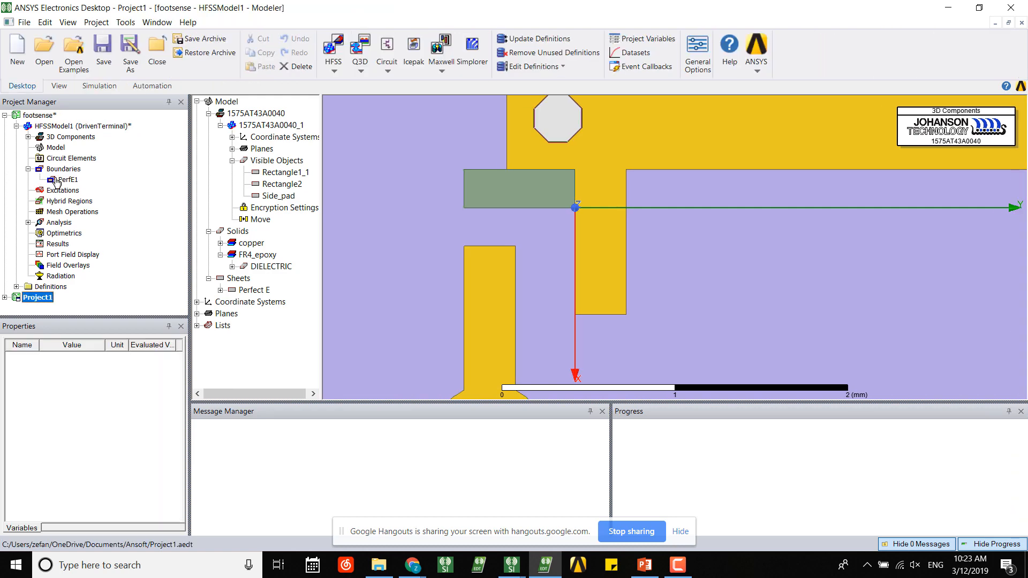
left_click(60, 180)
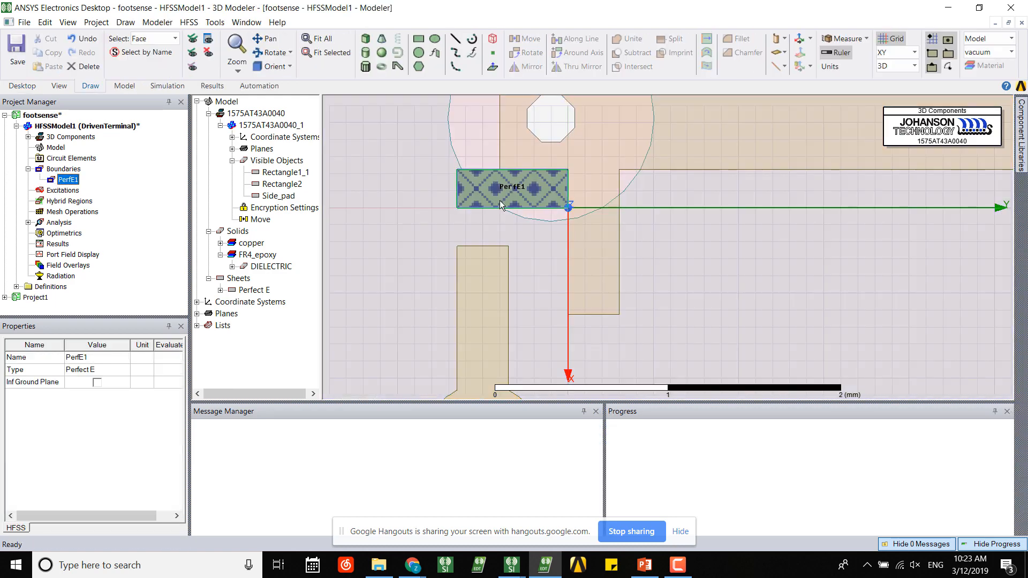
- Draw a rectangle of about 0.225 by 0.65 mm bridging the gap between the Perfect E rectangle and the feed trace's narrow end
left_click(418, 39)
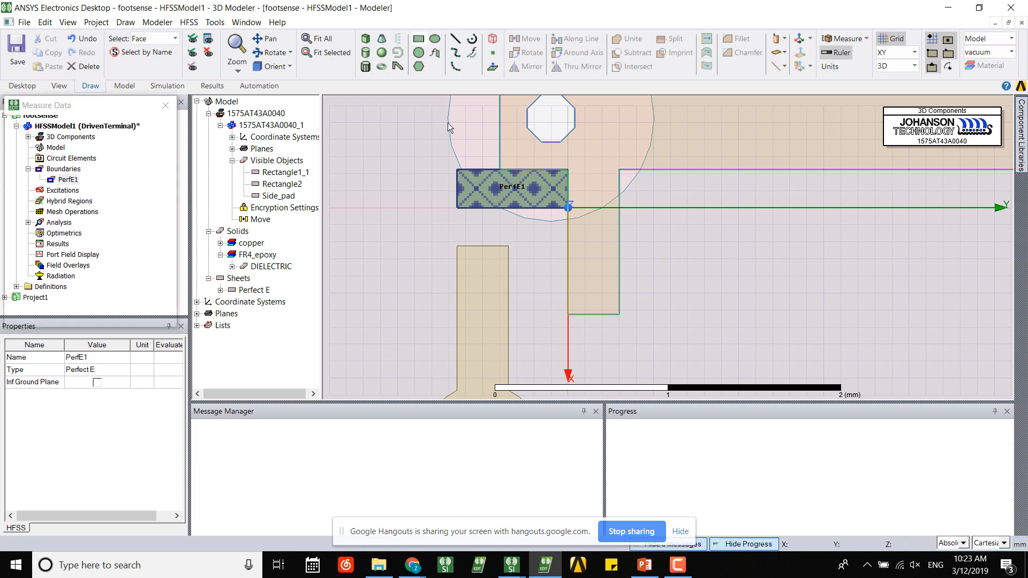
left_click(459, 248)
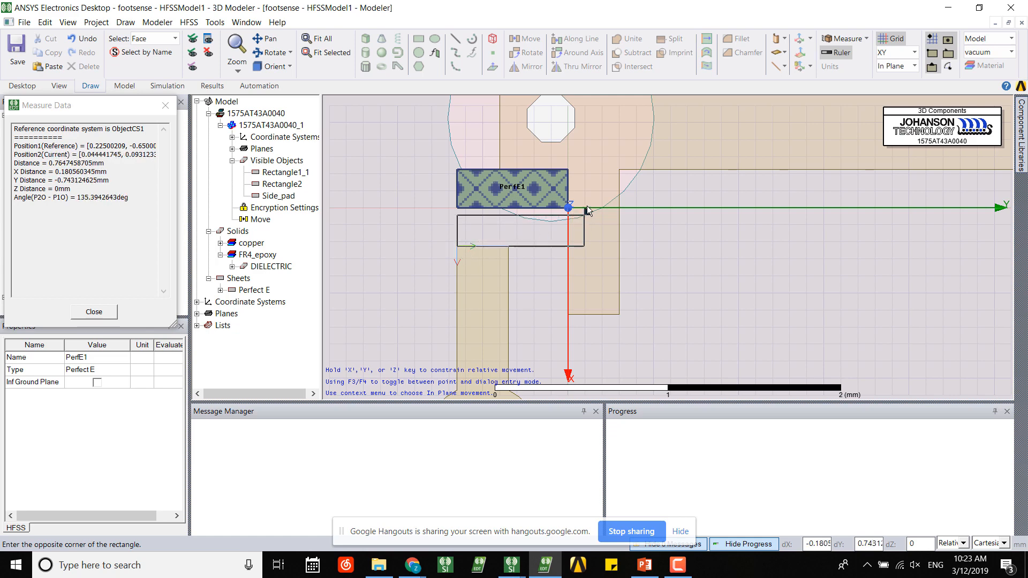
left_click(568, 208)
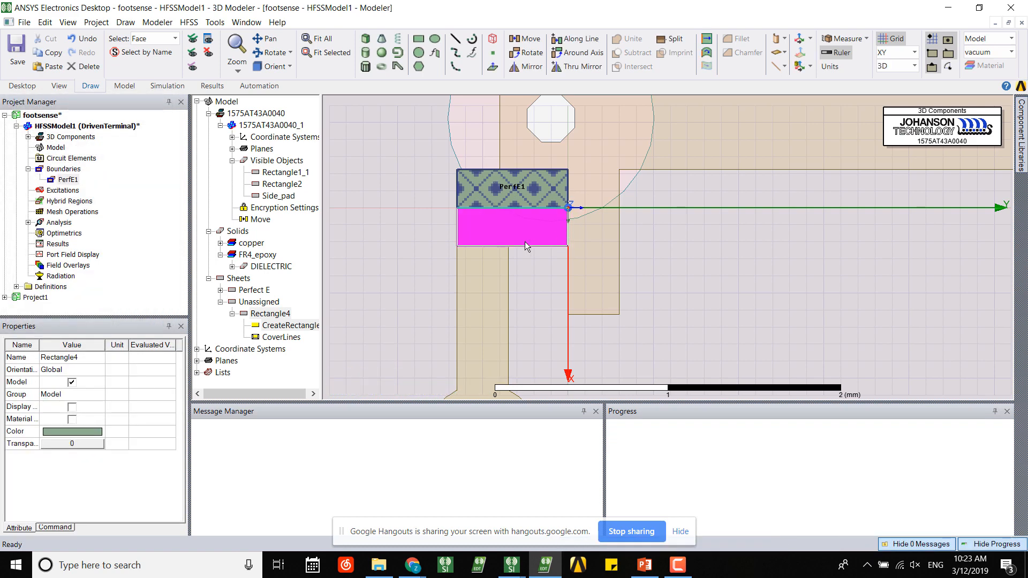
left_click(526, 239)
left_click(527, 222)
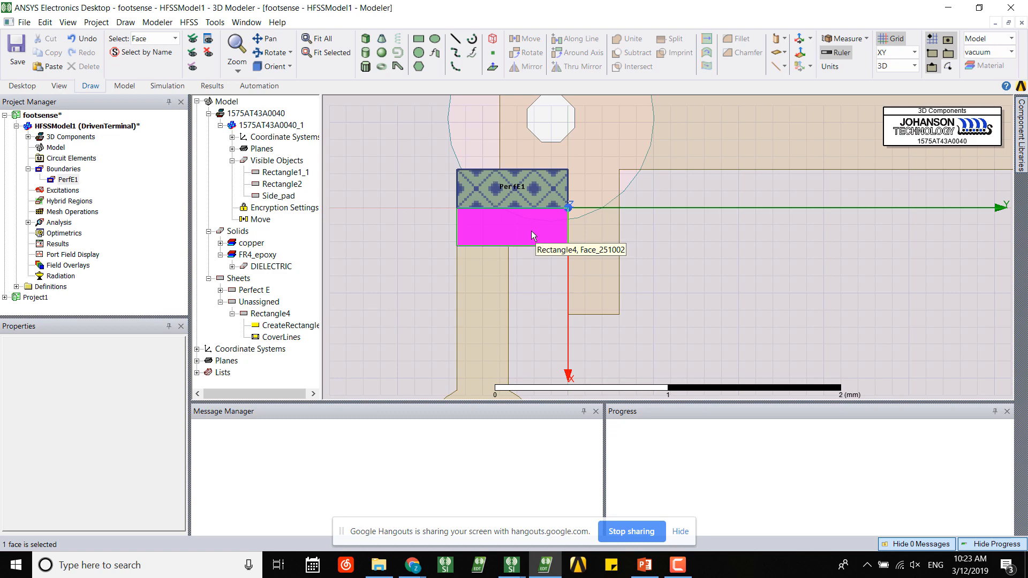
right_click(519, 224)
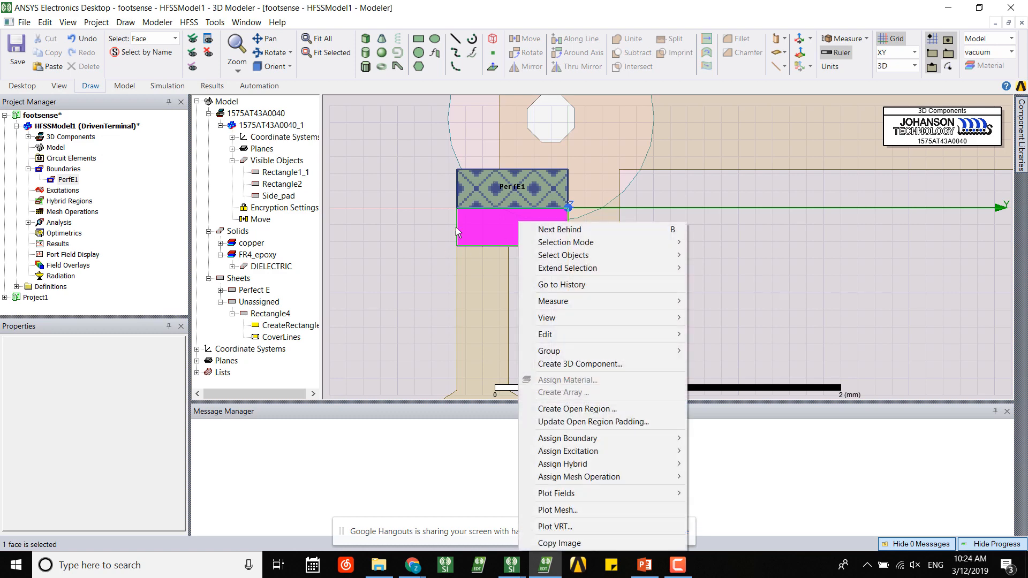
left_click(471, 225)
left_click(525, 221)
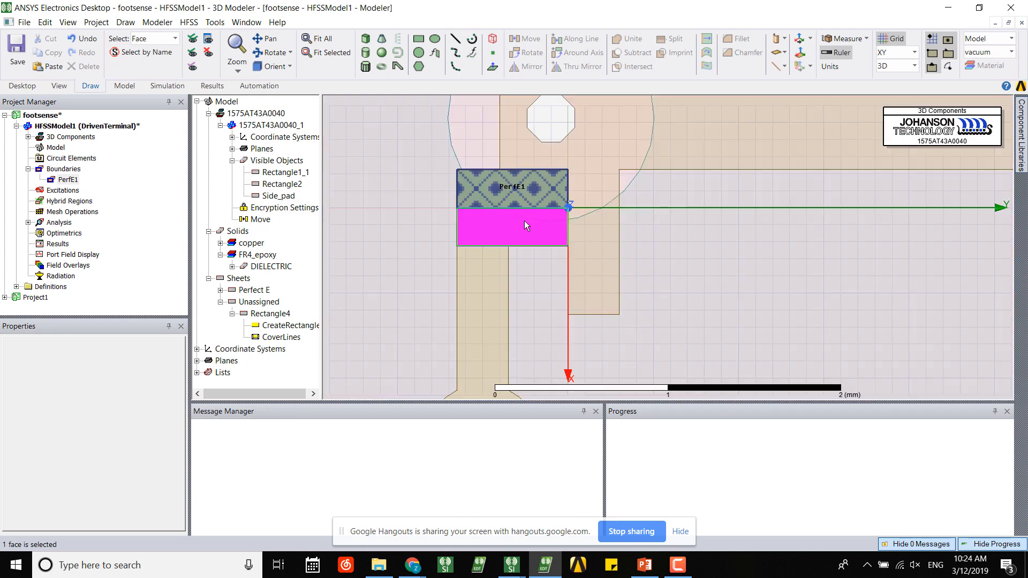
right_click(529, 220)
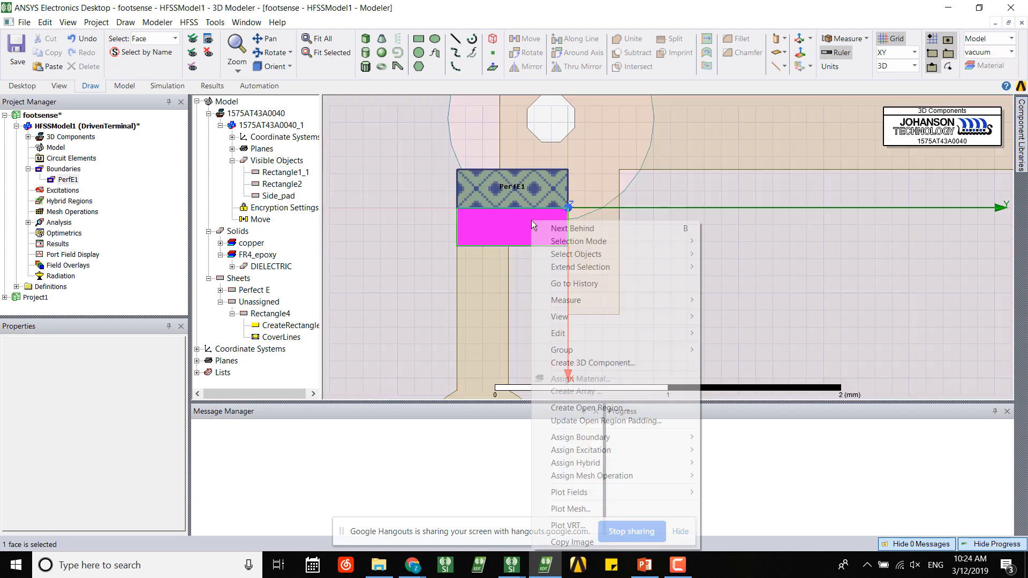
left_click(522, 286)
left_click(512, 239)
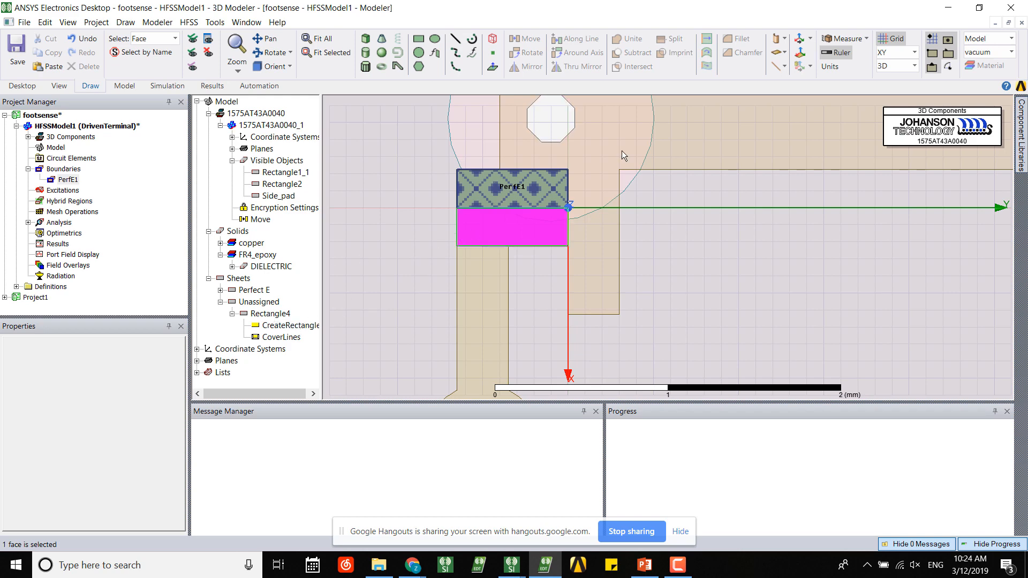
- Measure the end edge of the narrow feed trace and copy its length value
right_click(706, 224)
mouse_move(850, 301)
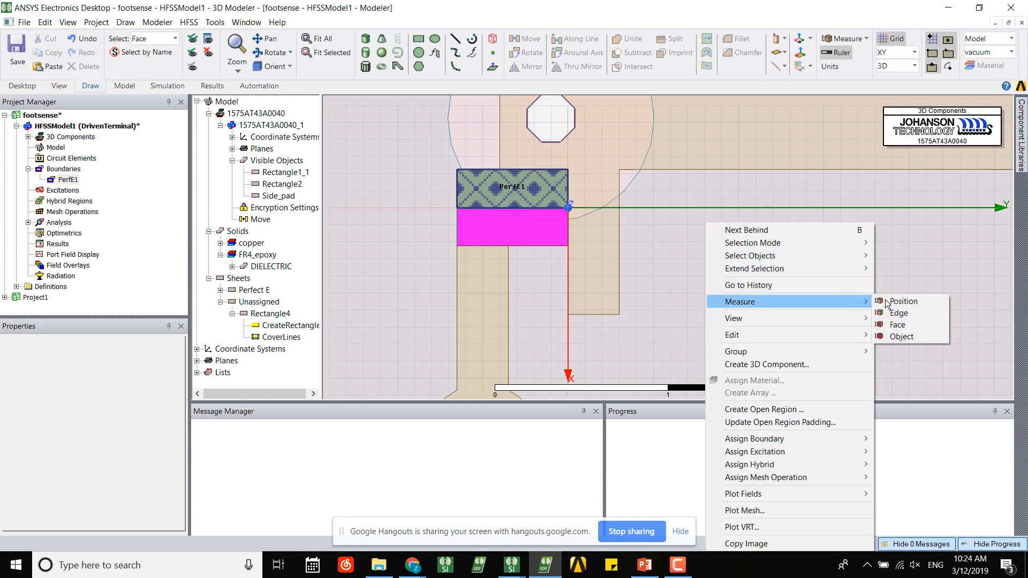
left_click(898, 312)
scroll(476, 243, "up", 3)
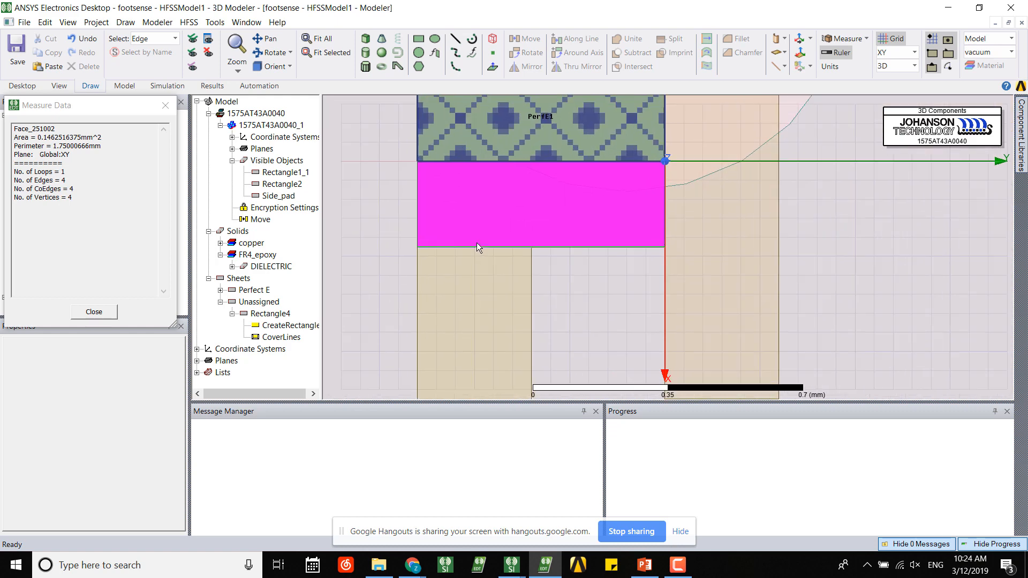
middle_click_drag(477, 243, 489, 275)
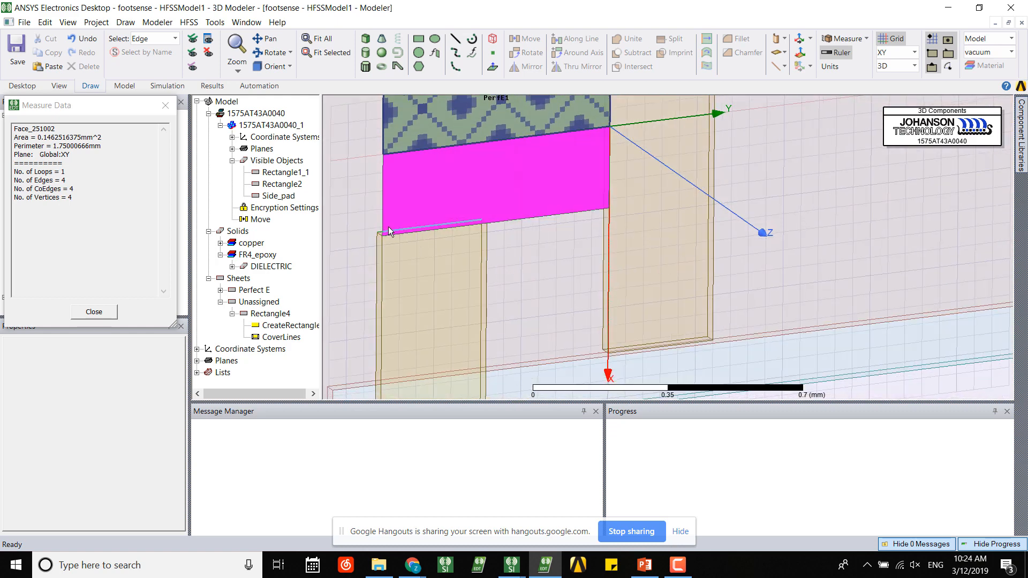
left_click(388, 227)
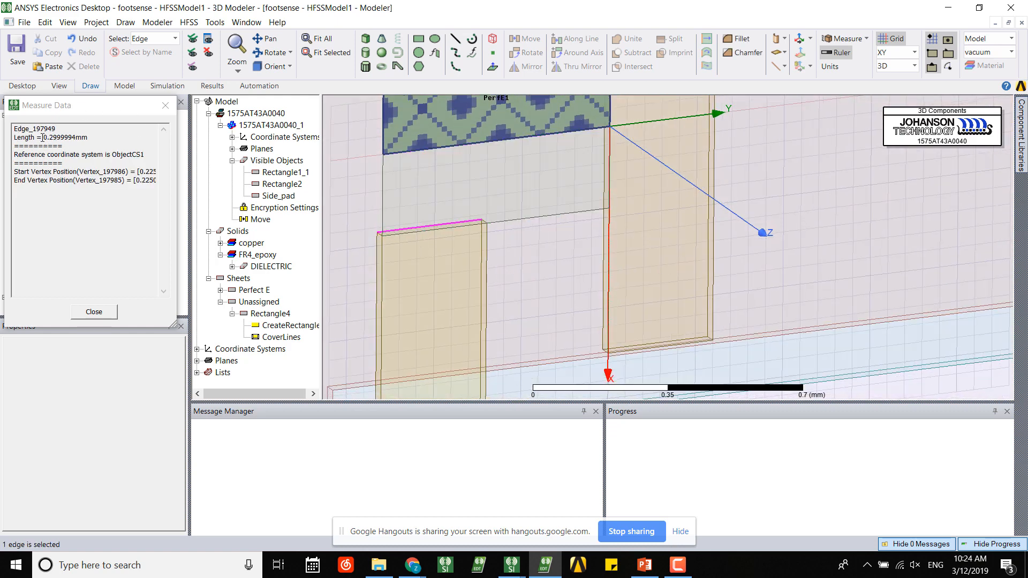
left_click_drag(43, 137, 84, 137)
key("ctrl+c")
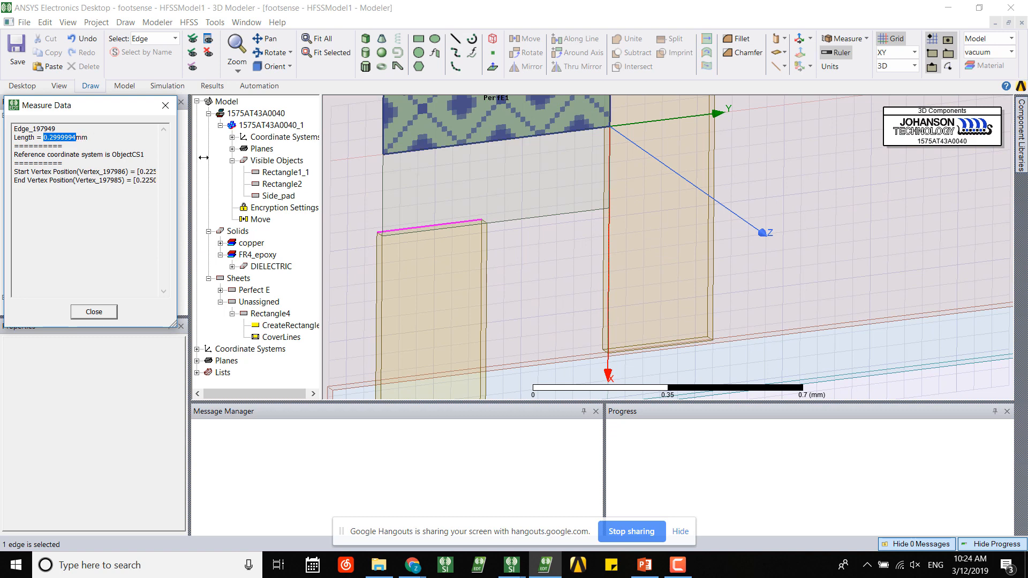
left_click(93, 312)
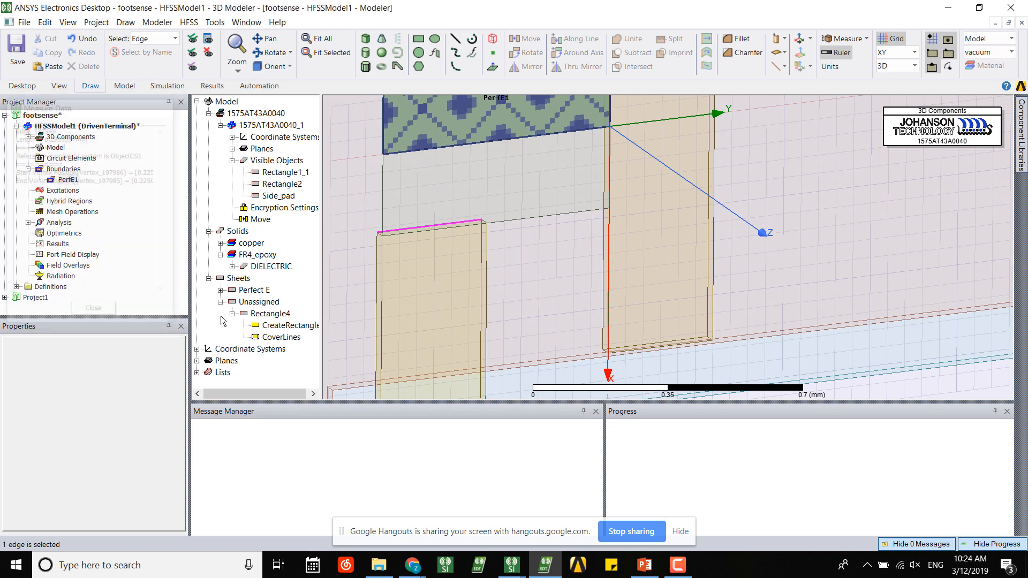
- Set the YSize of the new gap rectangle to the copied trace width, 0.2999994 mm
double_click(266, 328)
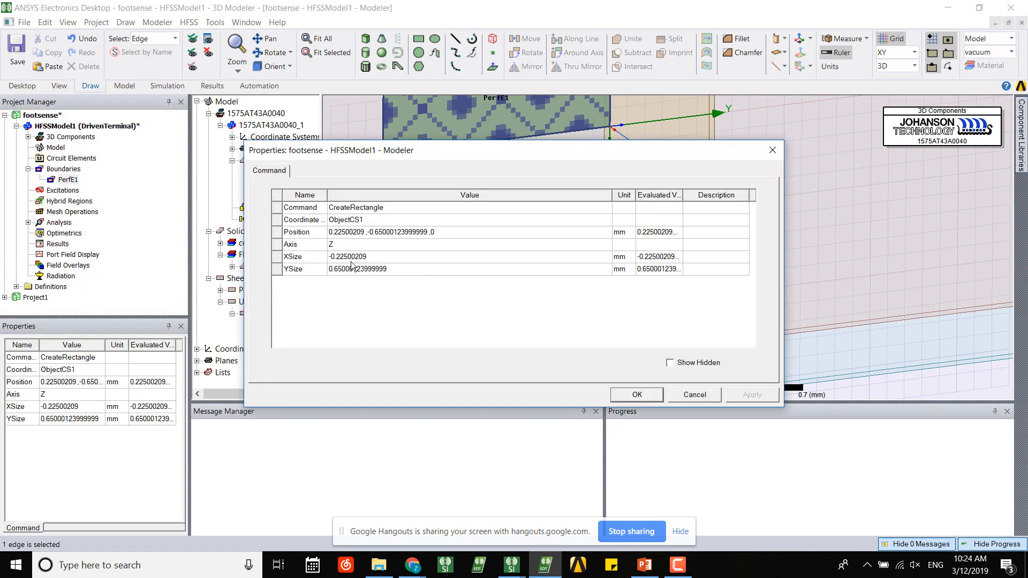
left_click(400, 269)
key("ctrl+v")
left_click(695, 319)
left_click(753, 395)
left_click(638, 395)
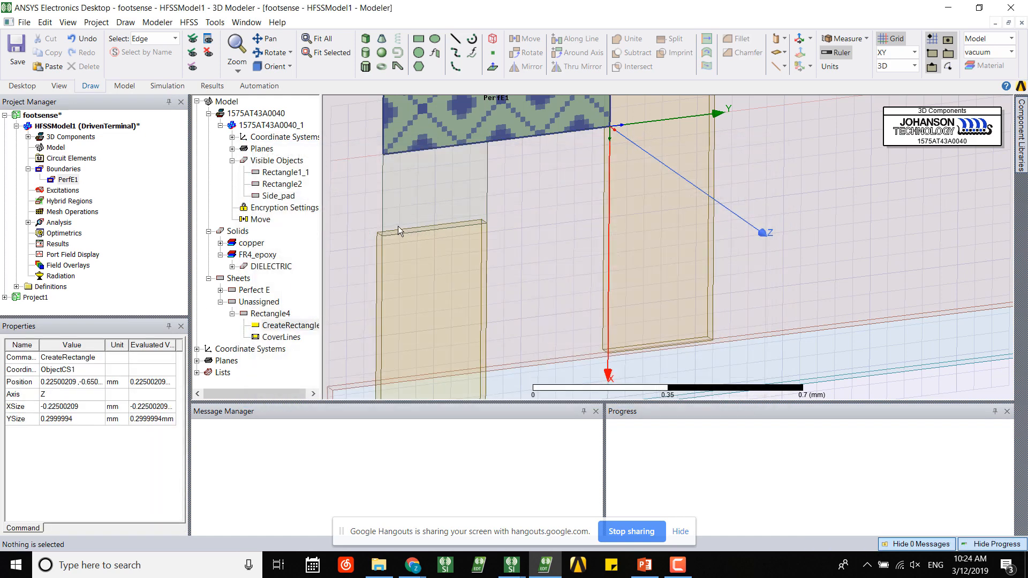
- Assign a lumped port to the gap rectangle's face, using Rectangle3 as the reference conductor
left_click_drag(398, 226, 461, 245, "alt")
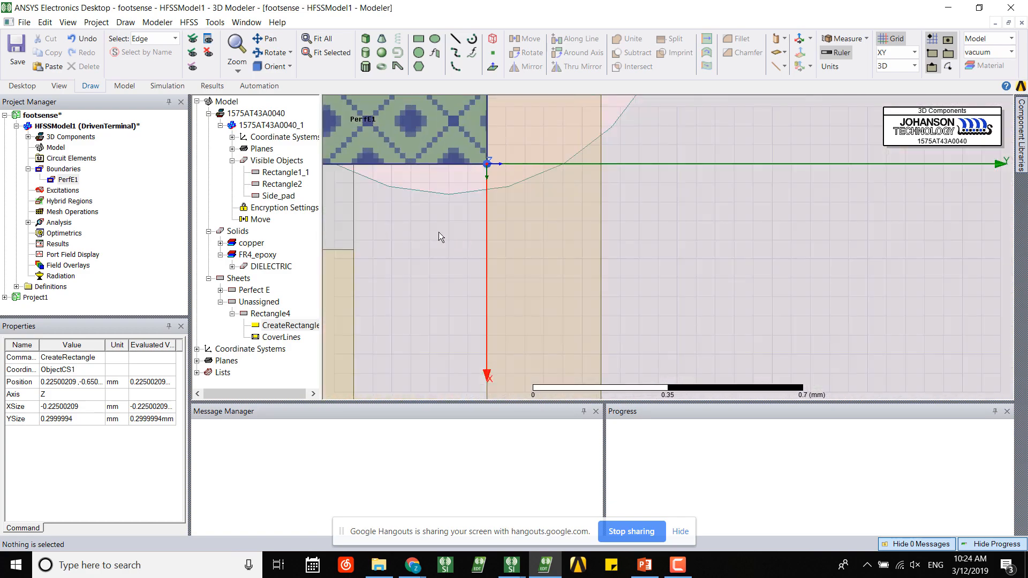
scroll(438, 233, "down", 10)
scroll(872, 324, "up", 6)
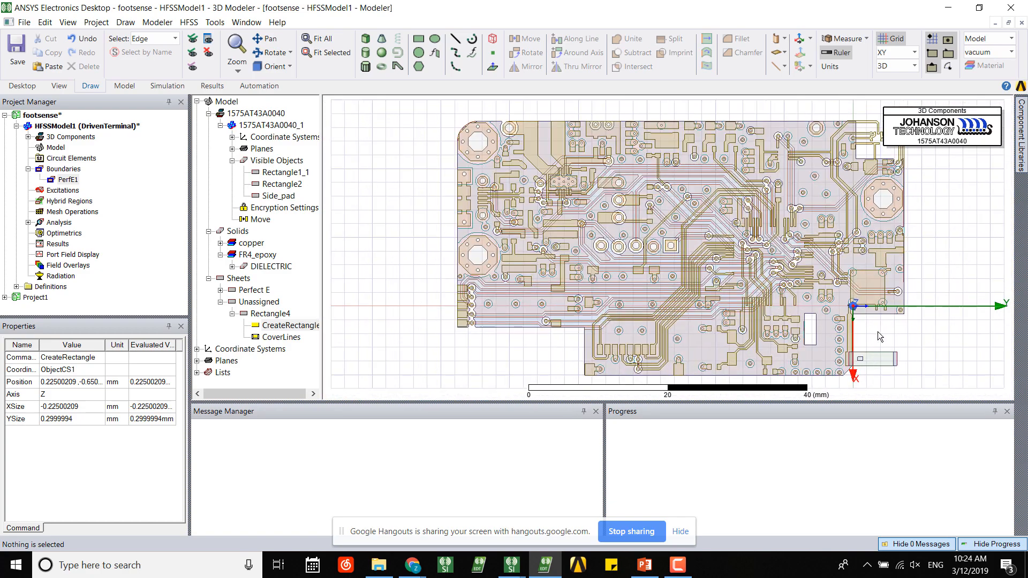
scroll(772, 256, "up", 3)
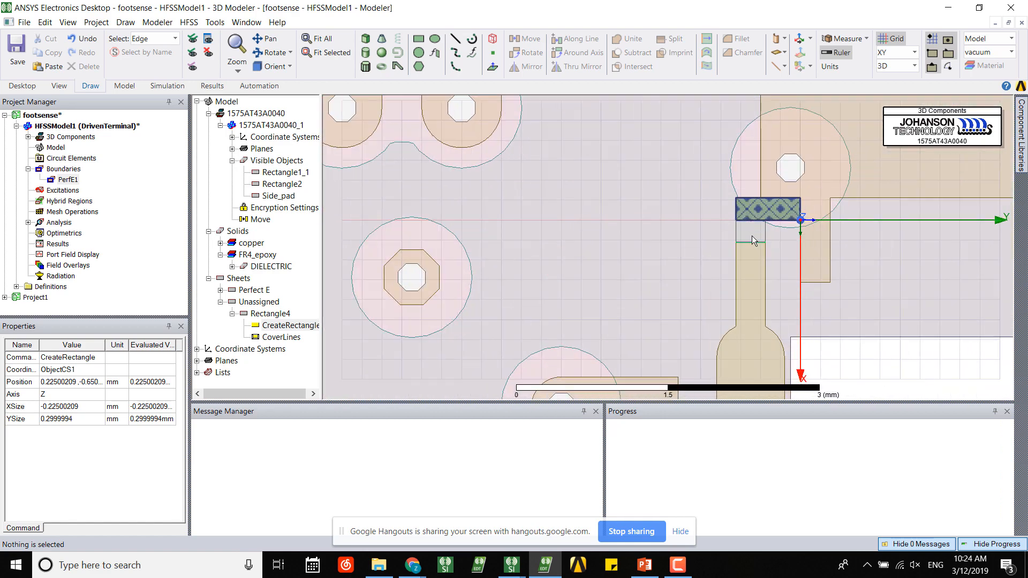
key("f")
right_click(752, 229)
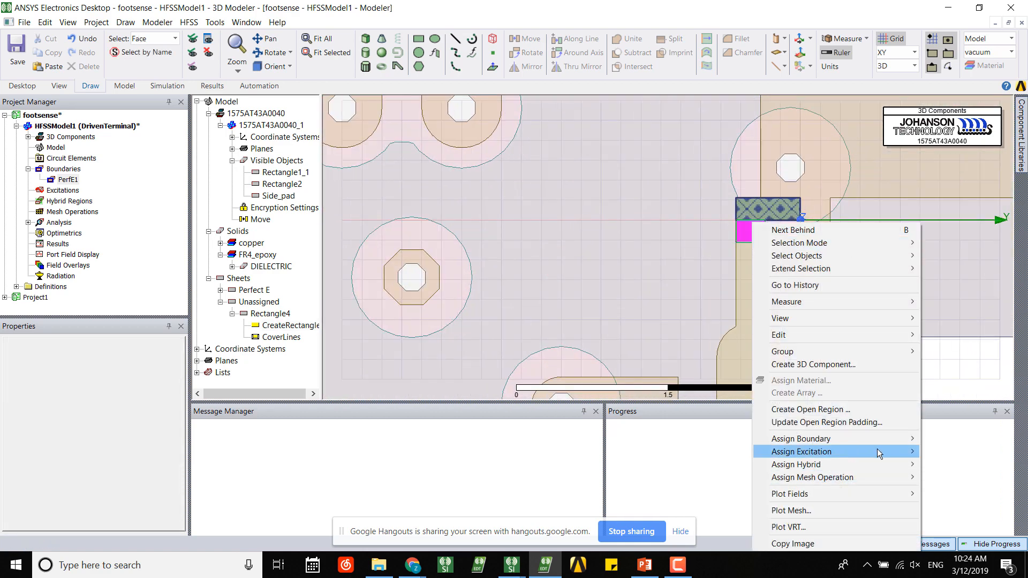
mouse_move(883, 452)
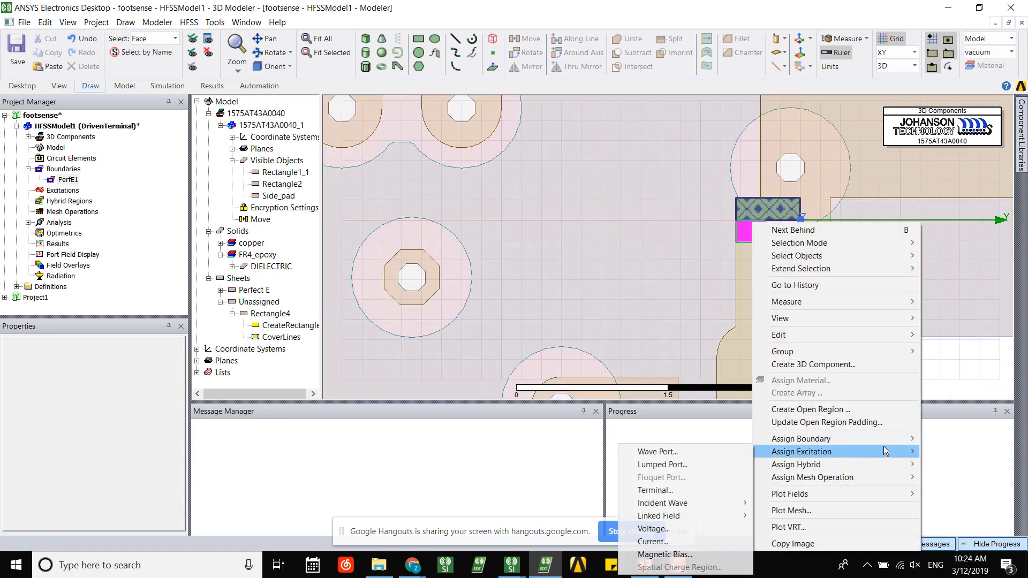
left_click(697, 463)
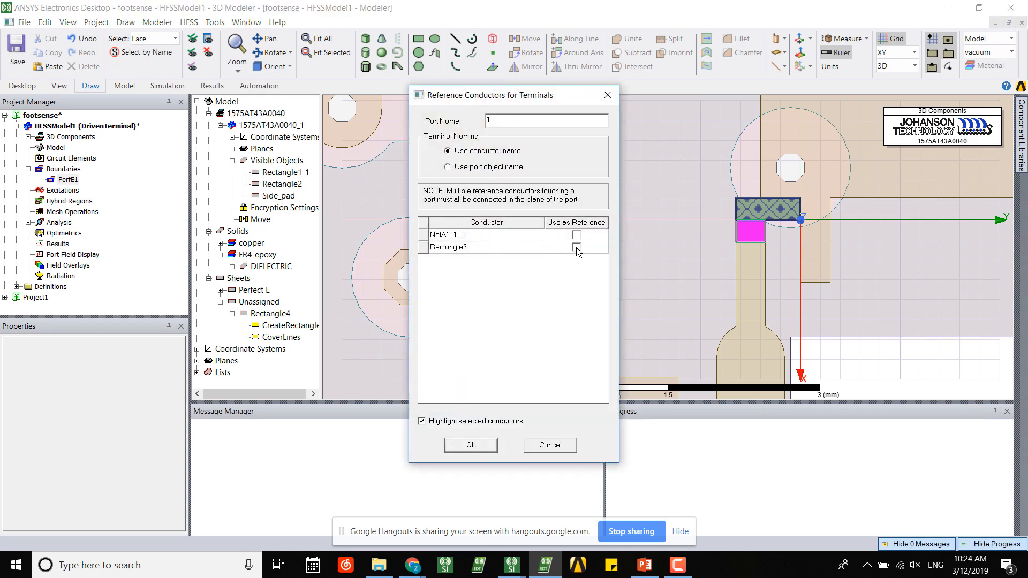
left_click(576, 248)
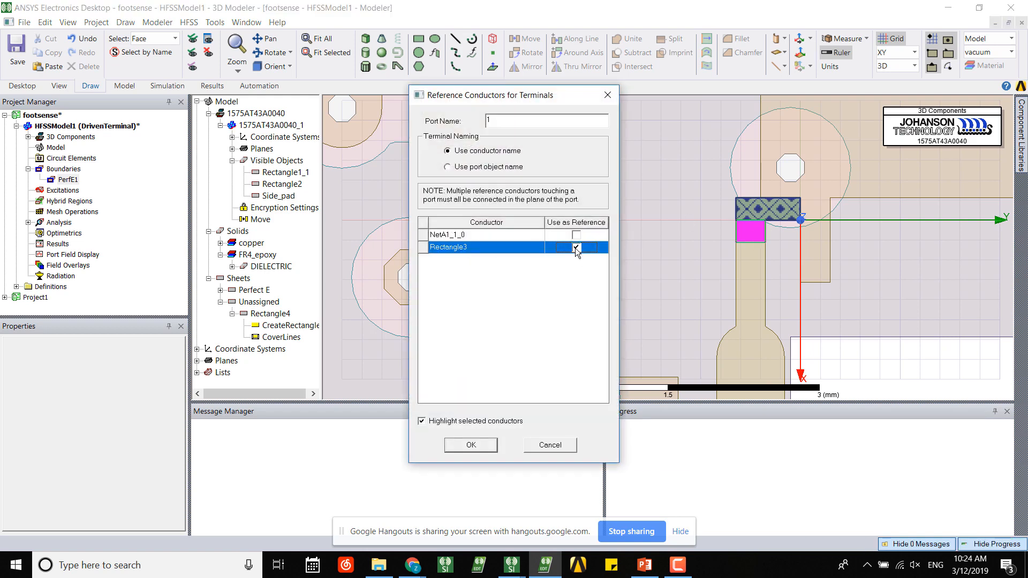
left_click(471, 446)
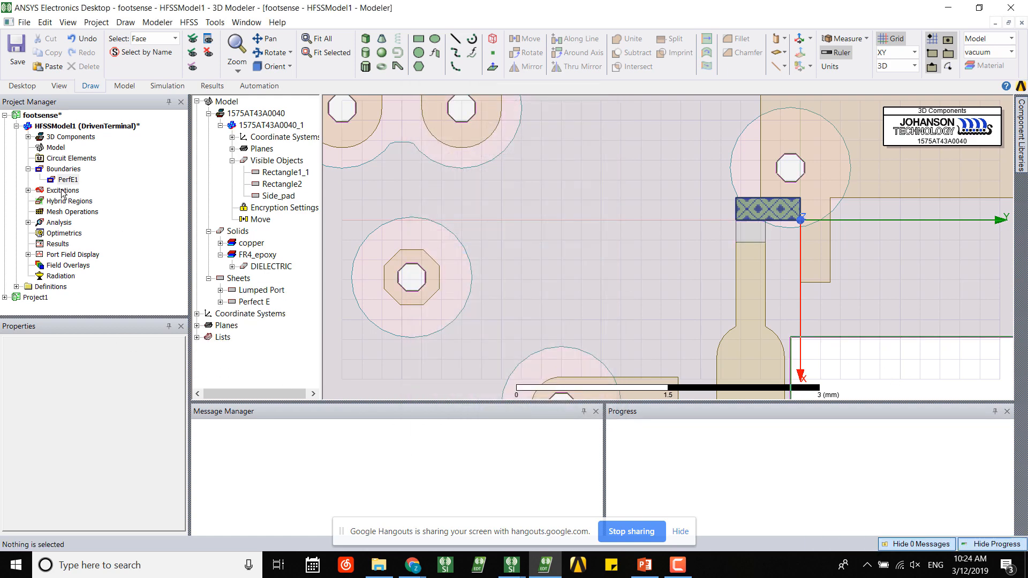
- Examine the new lumped port and its terminal under the excitations, checking where each lies in the model
left_click(62, 191)
left_click(28, 190)
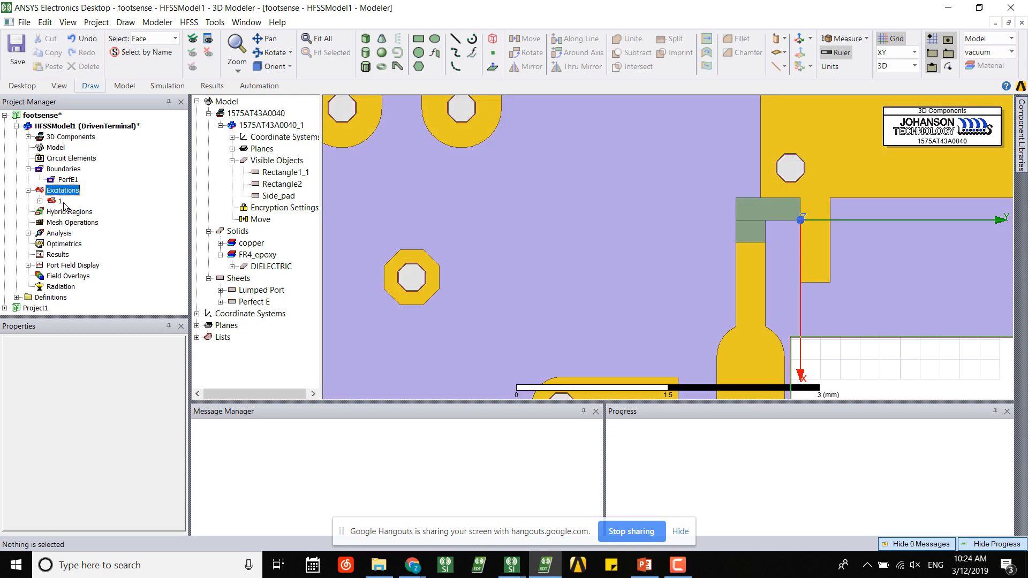
left_click(39, 201)
left_click(61, 202)
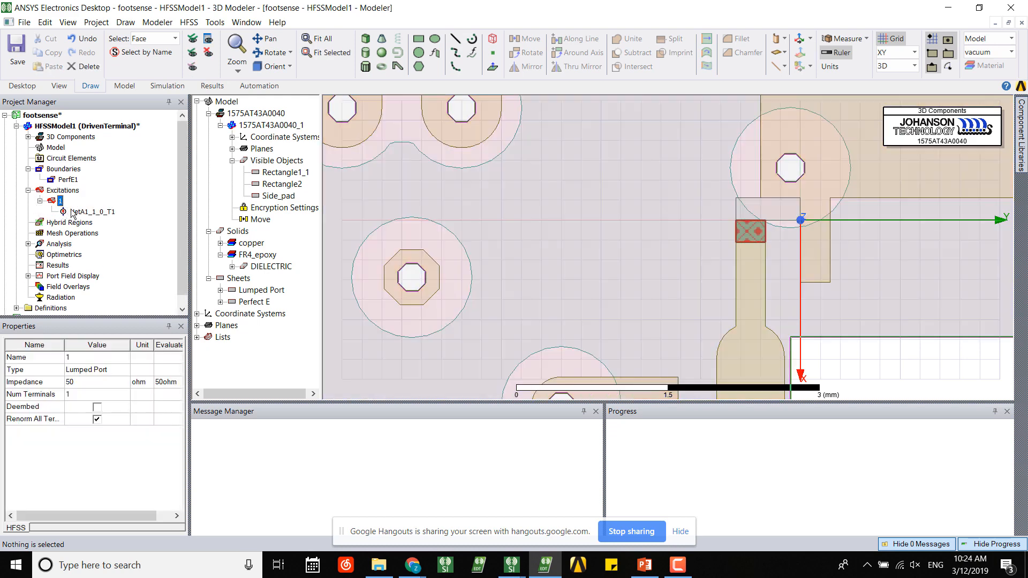
left_click(77, 214)
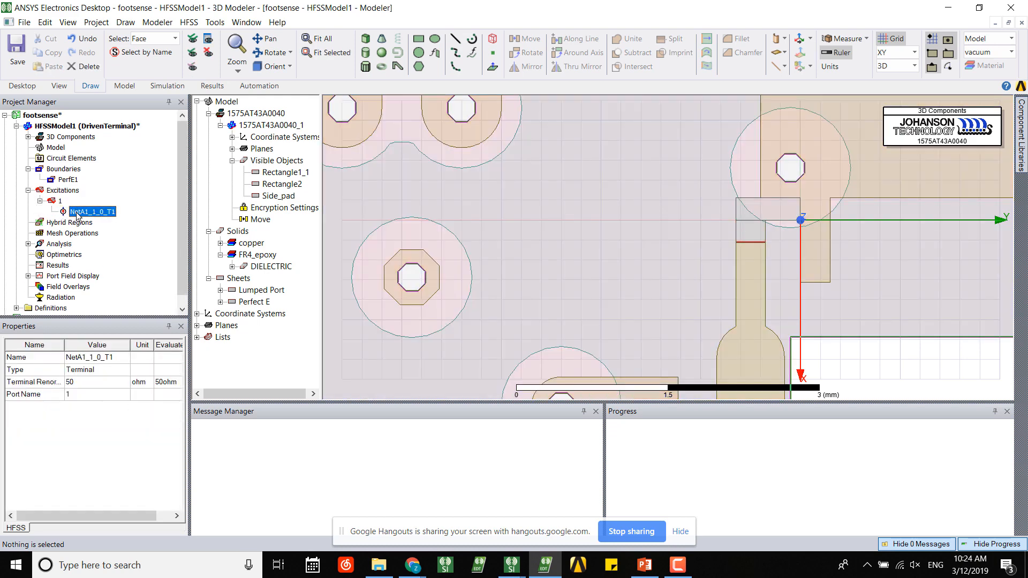
left_click(40, 201)
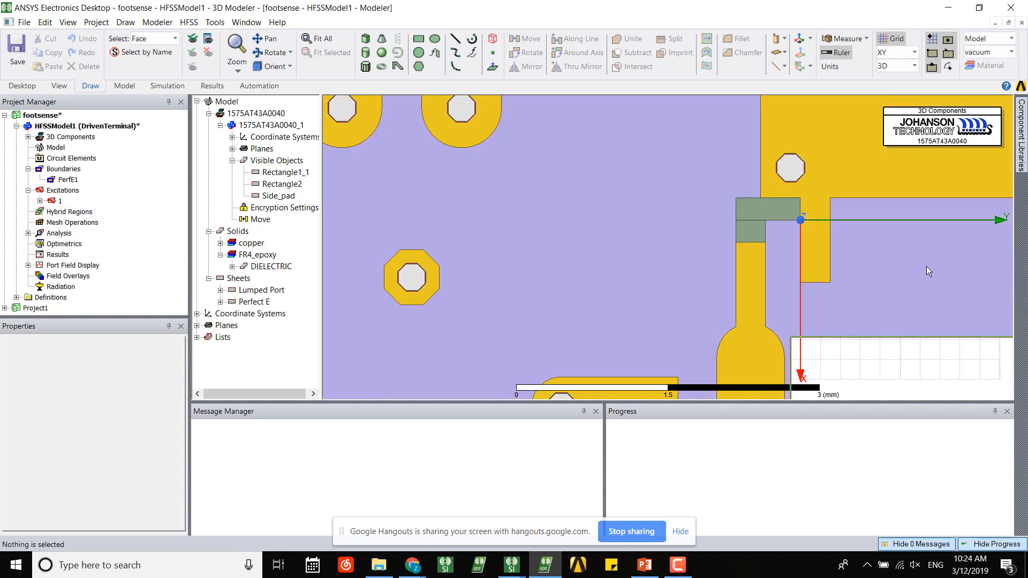
- Set the solution frequency of analysis Setup1 to 1.575 GHz
scroll(831, 302, "down", 4)
left_click_drag(861, 377, 520, 206, "shift")
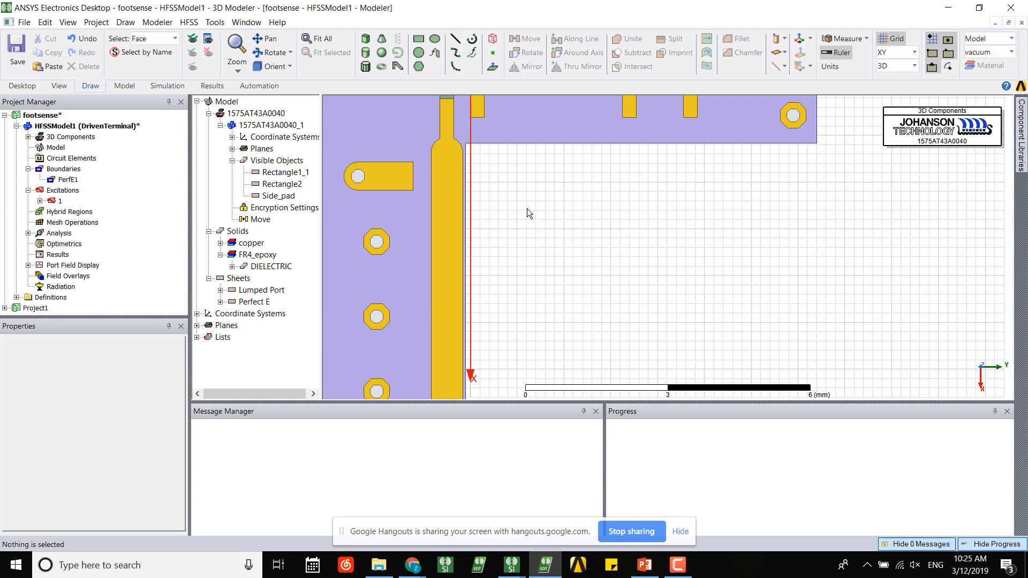
left_click(30, 233)
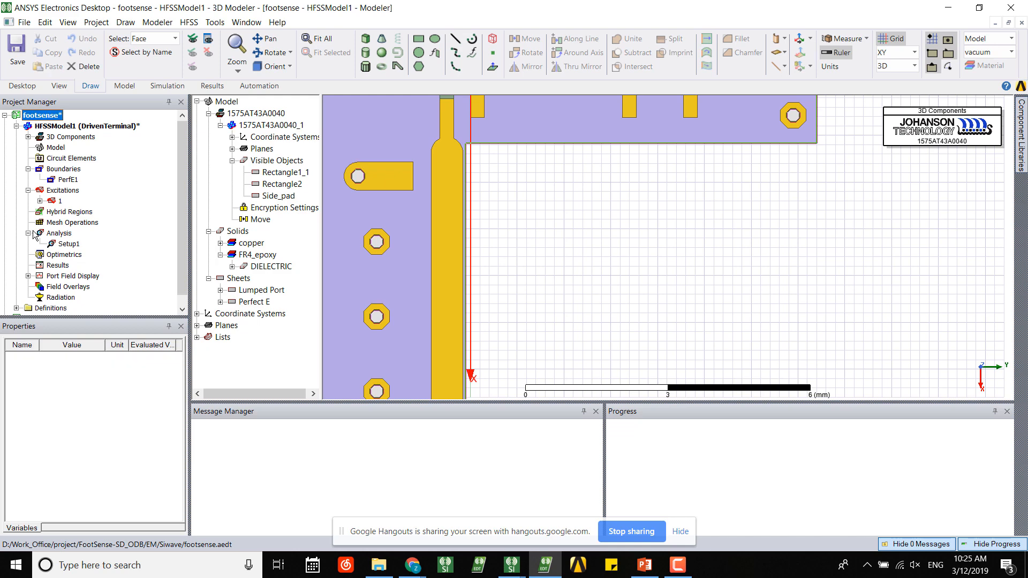
double_click(65, 245)
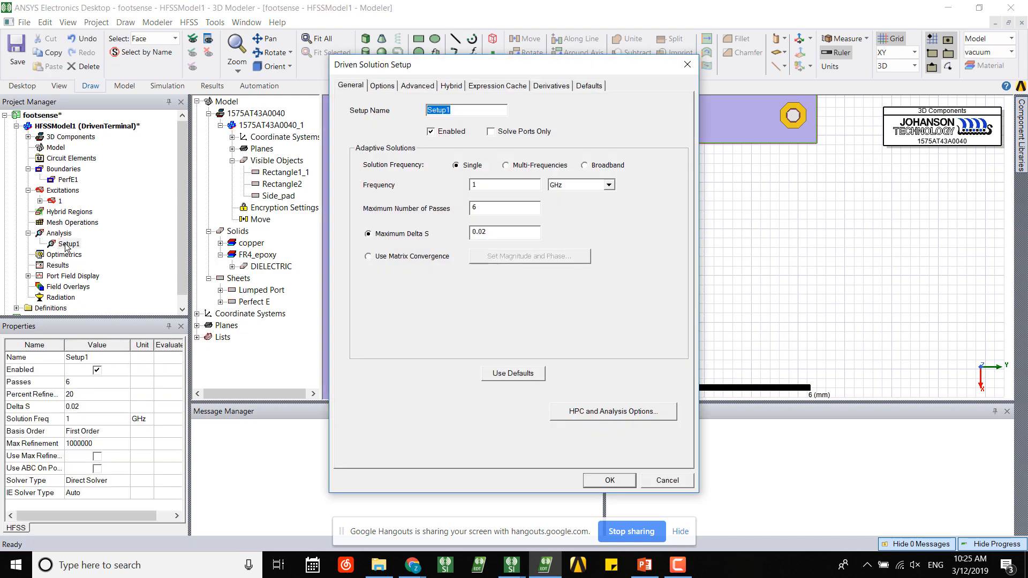
left_click(507, 186)
type(".575")
double_click(474, 185)
left_click(610, 480)
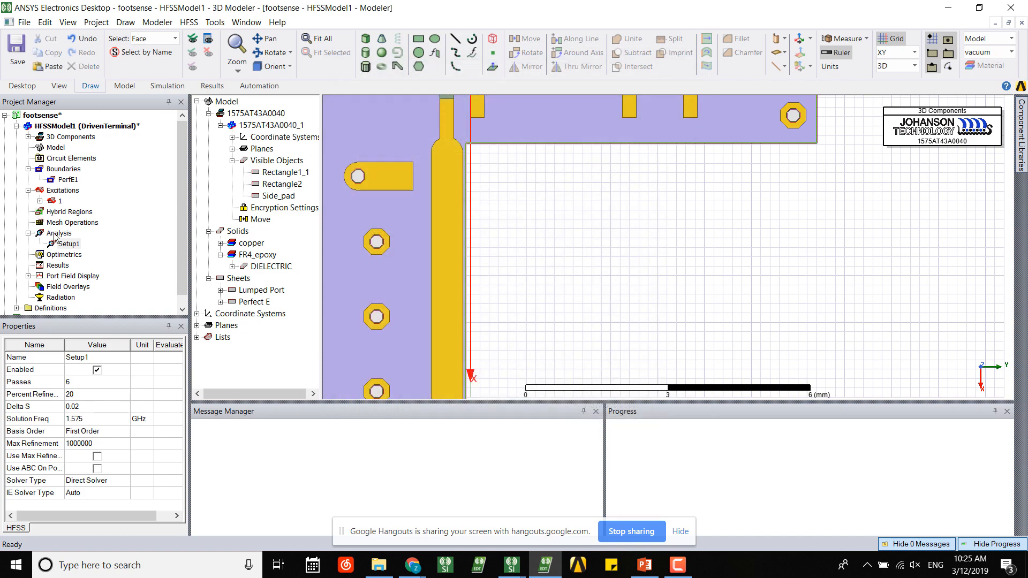
- Add a frequency sweep to Setup1 and set its end frequency to 4 GHz
right_click(63, 245)
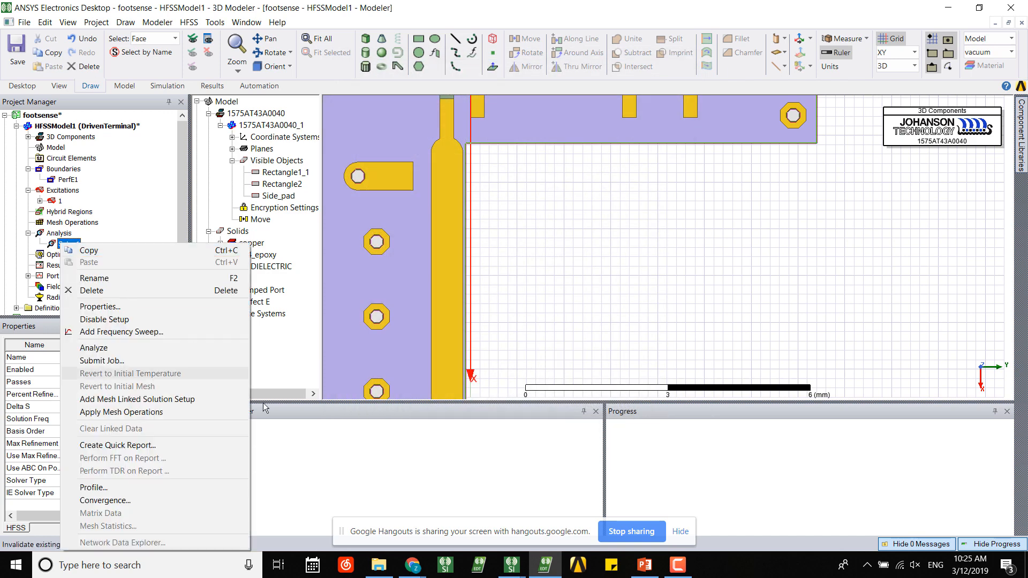
left_click(156, 332)
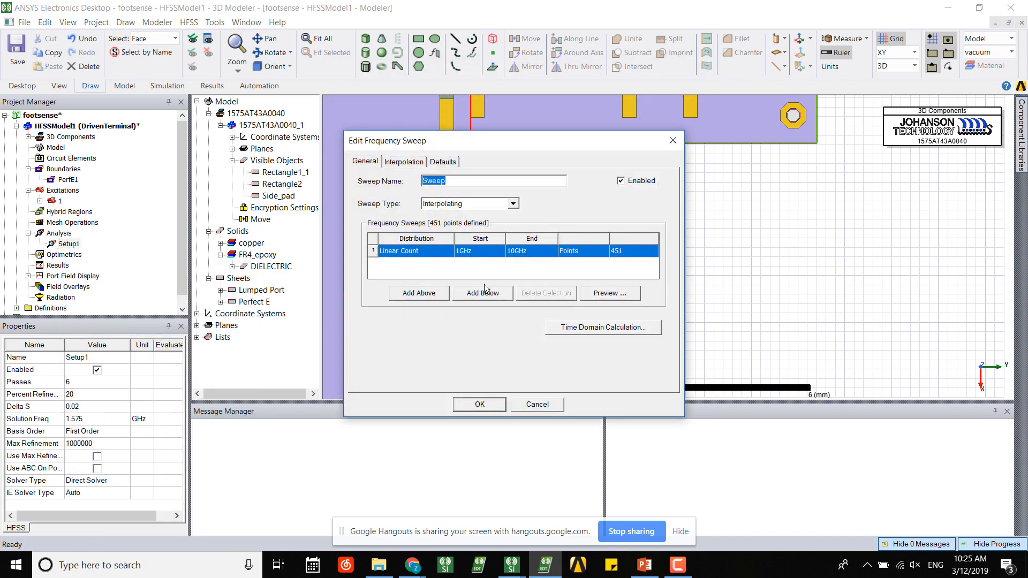
left_click(517, 252)
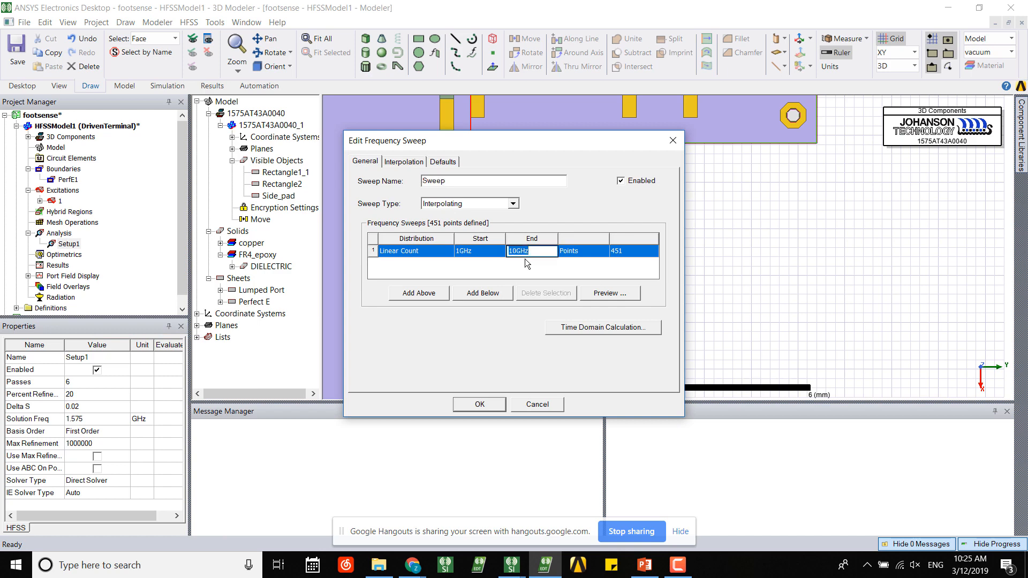
type("4GHz")
key("Tab")
- Define the sweep as Linear Step with a 0.01 GHz step size, keeping the Interpolating sweep type
left_click(424, 253)
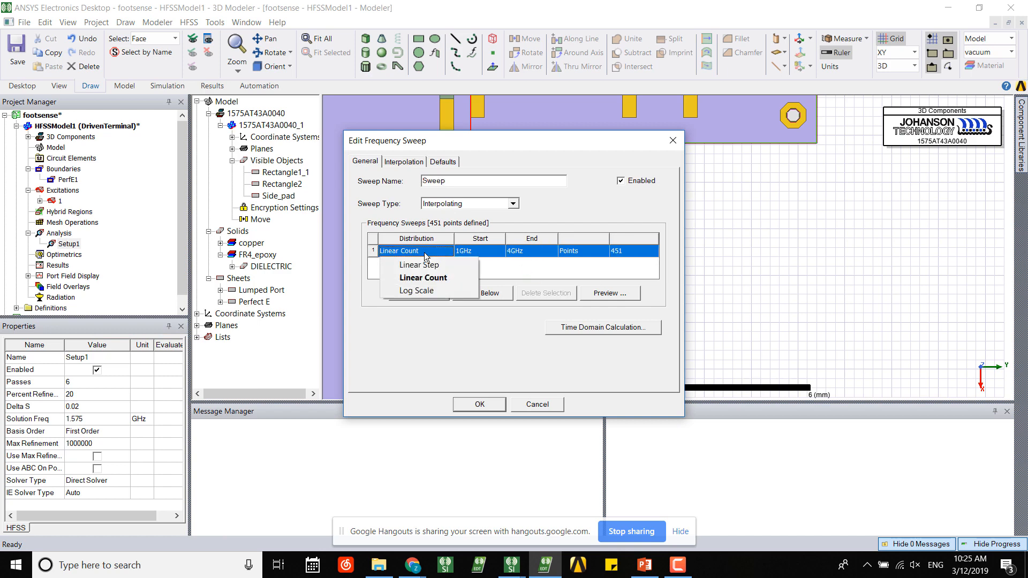
left_click(419, 265)
left_click(623, 252)
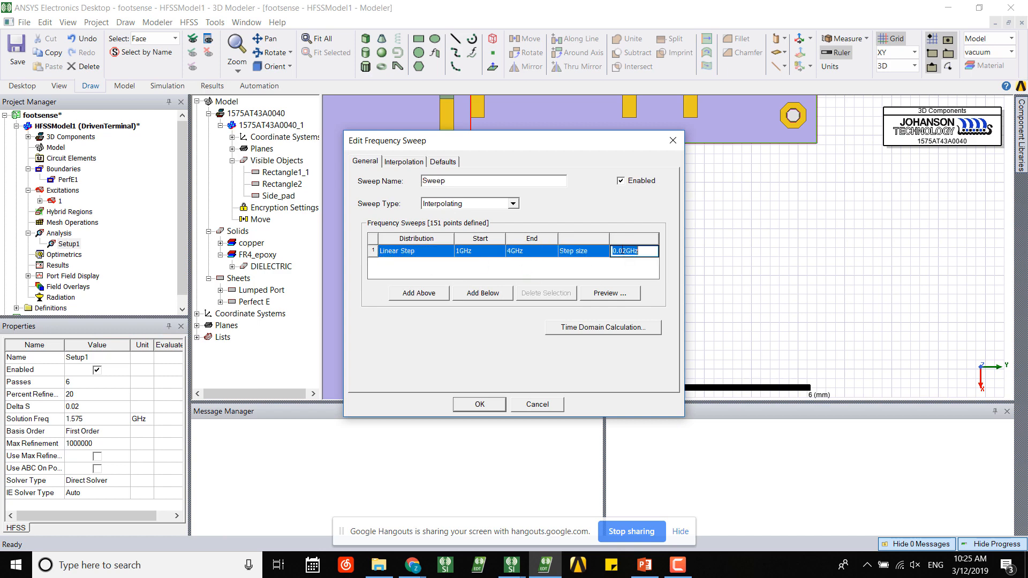
left_click(623, 251)
left_click(513, 204)
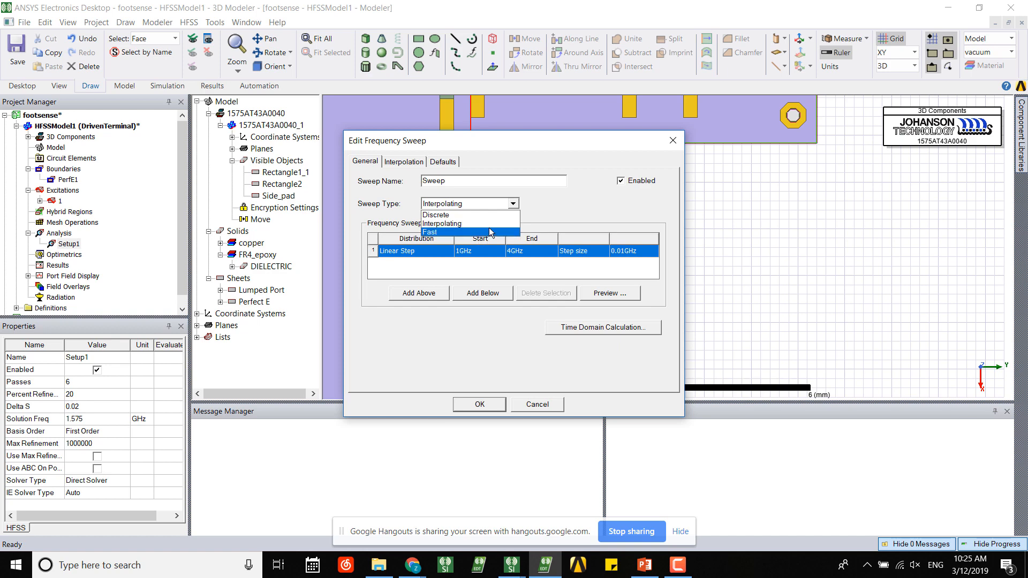
left_click(490, 226)
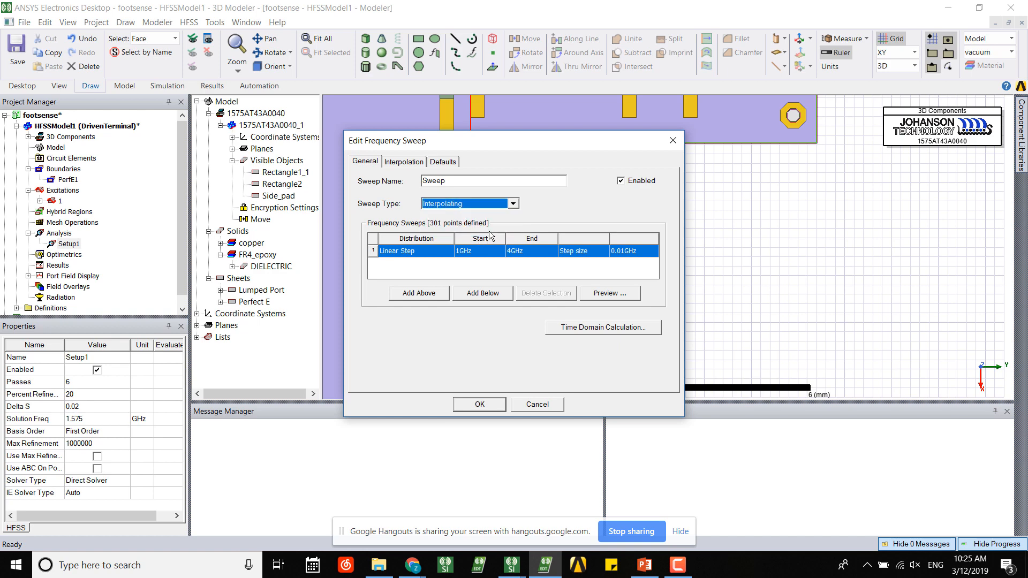
left_click(481, 409)
- Collapse the 1575AT43A0040_1 antenna component in the model tree
key("ctrl+d")
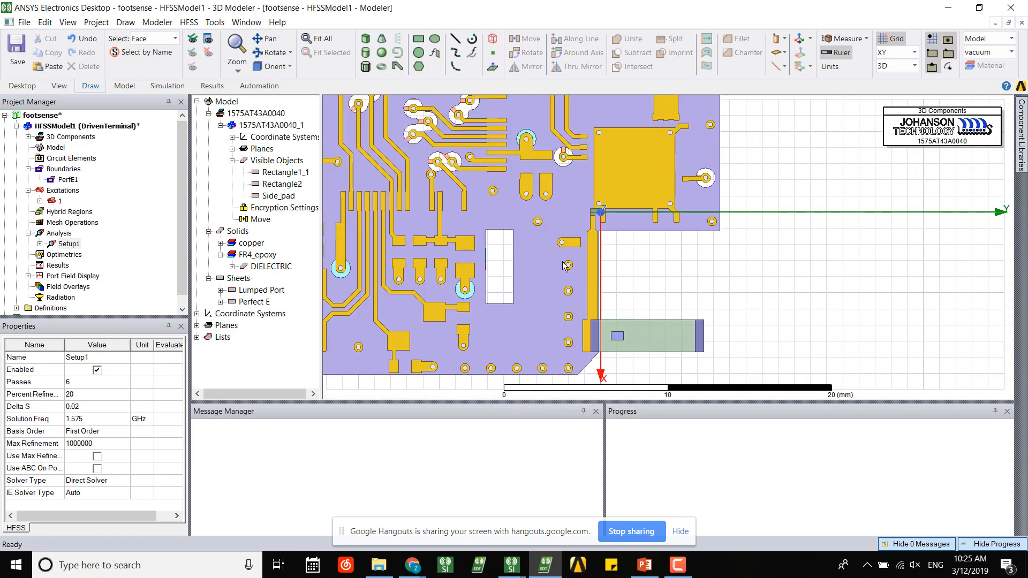
double_click(729, 282, "alt")
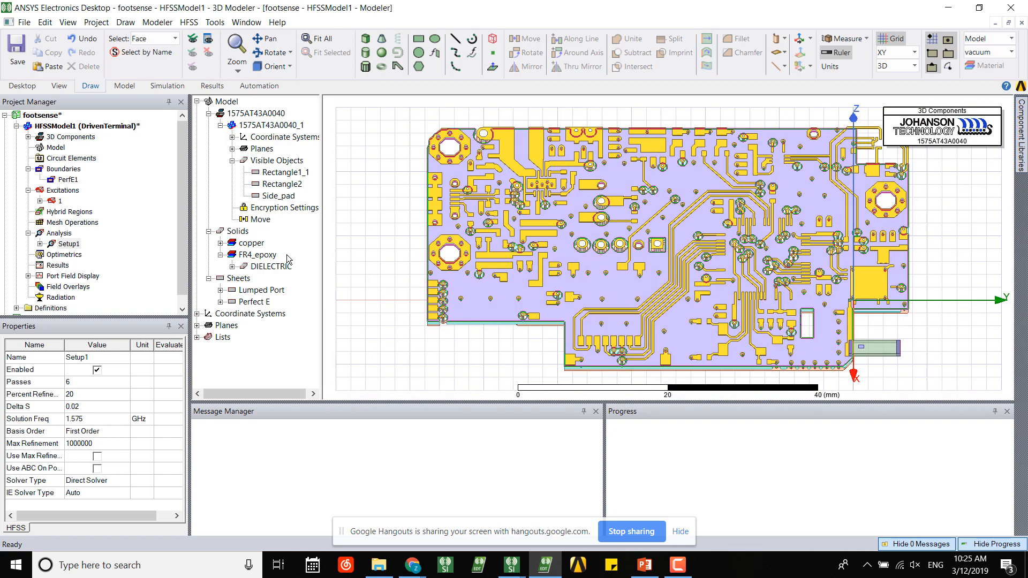
left_click(221, 256)
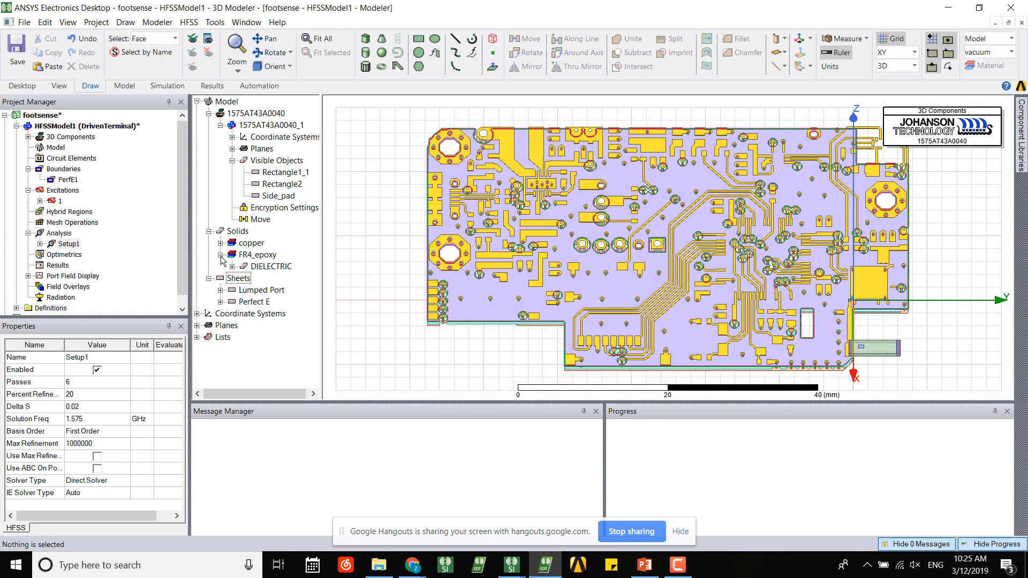
left_click(221, 125)
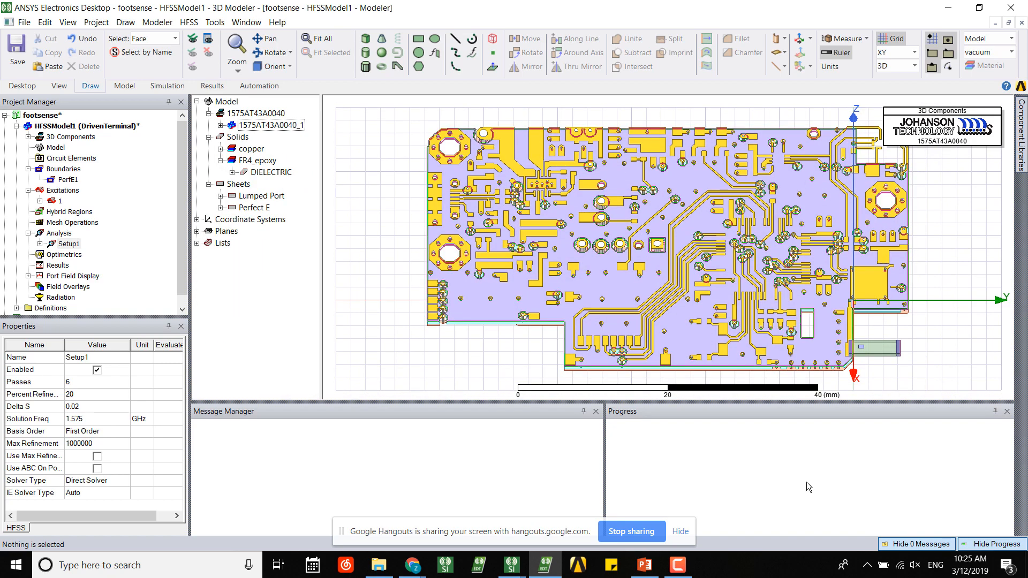
- Create a region around the model, padded in all directions by an absolute offset of 50 mm
left_click(177, 87)
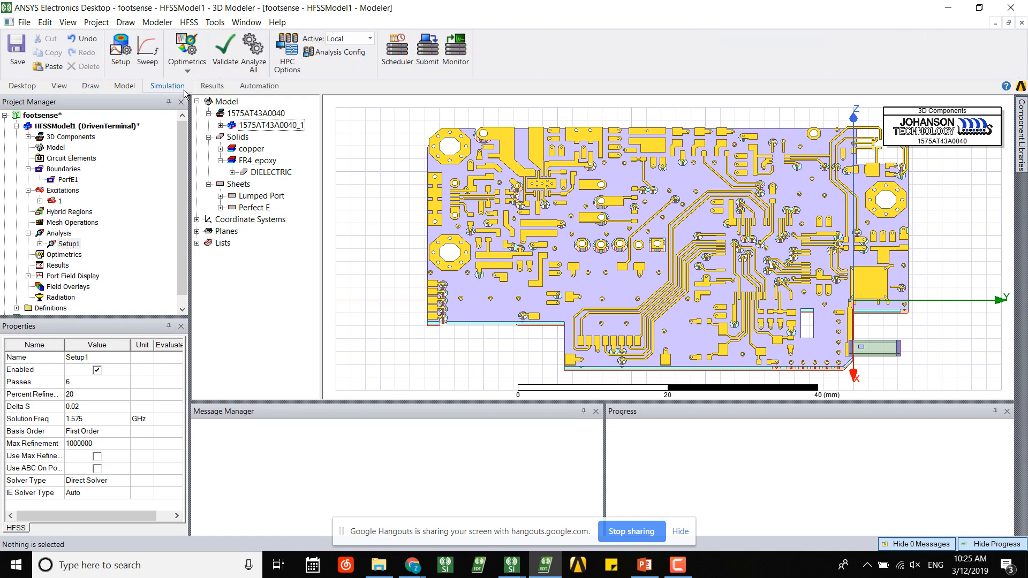
left_click(115, 88)
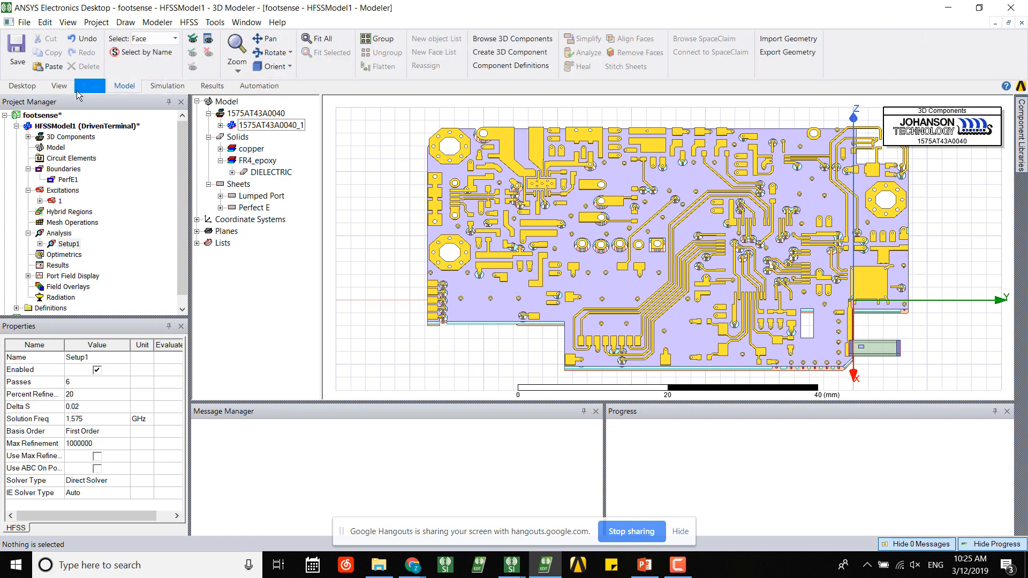
left_click(85, 87)
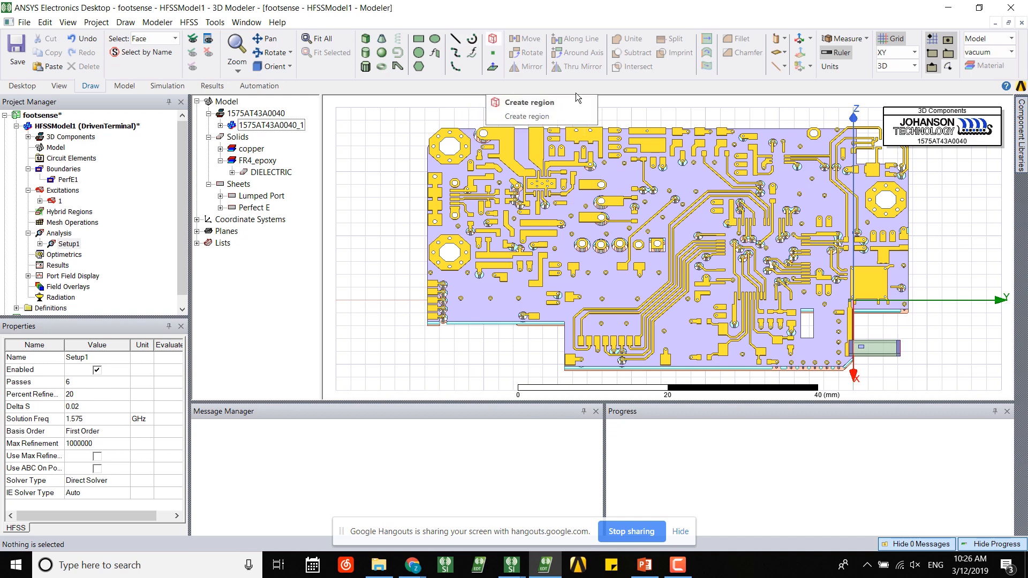
left_click(492, 43)
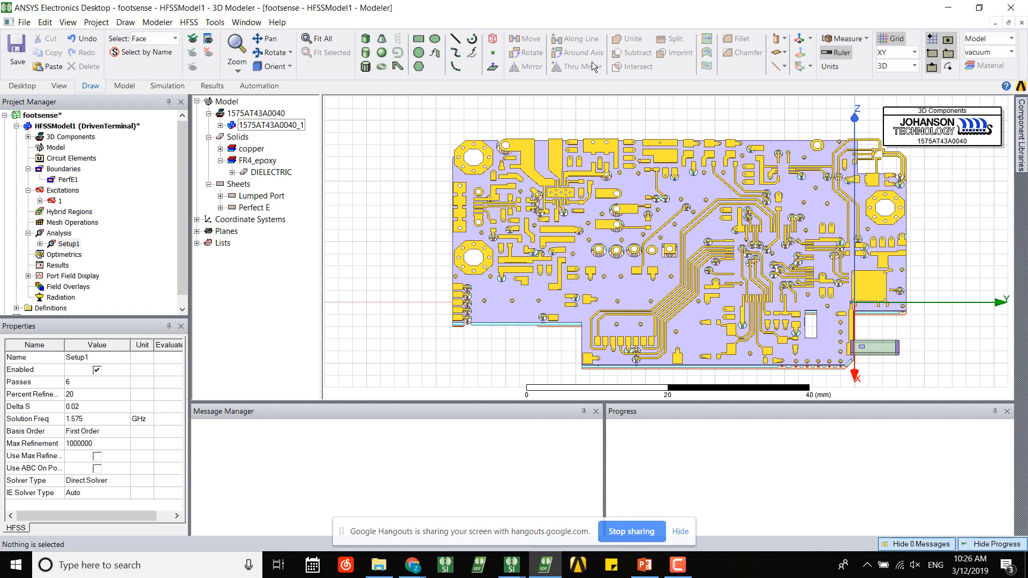
left_click(499, 41)
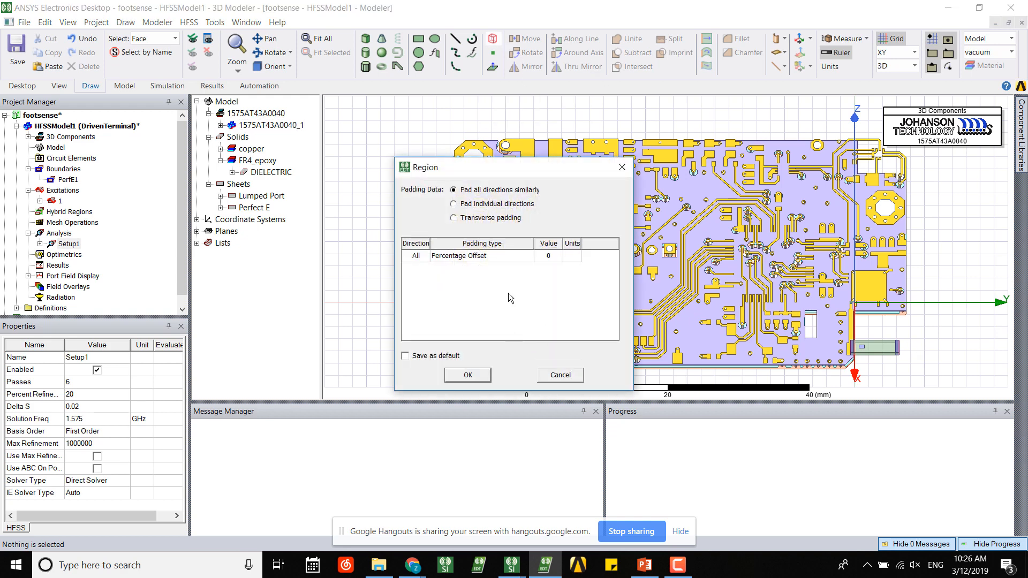
left_click(518, 256)
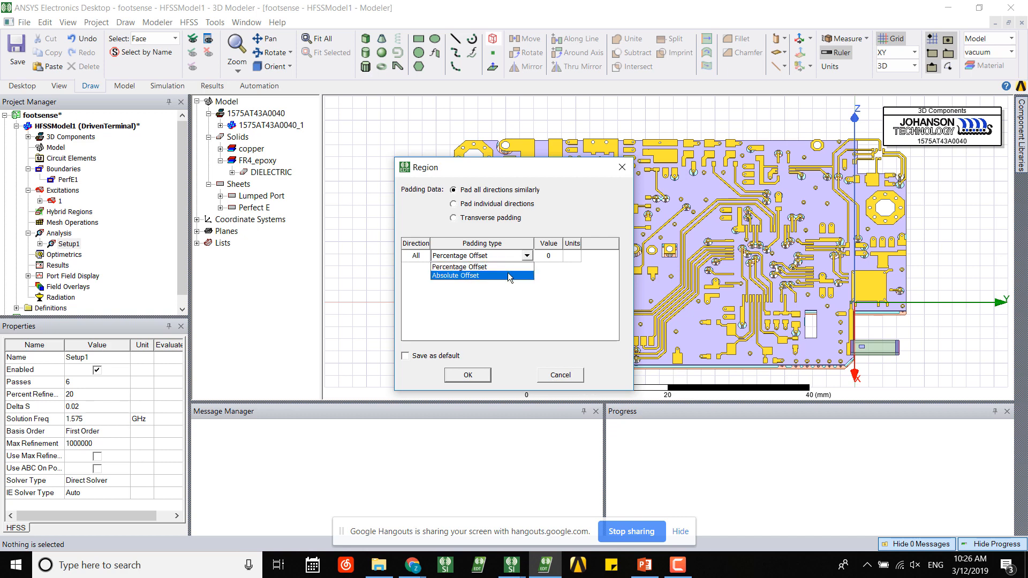
left_click(509, 276)
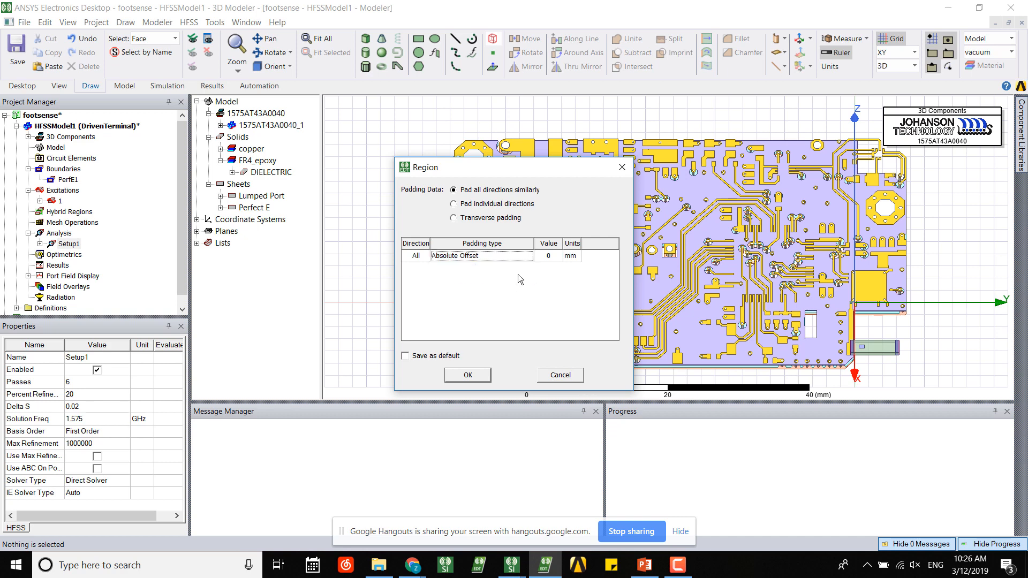
left_click(549, 259)
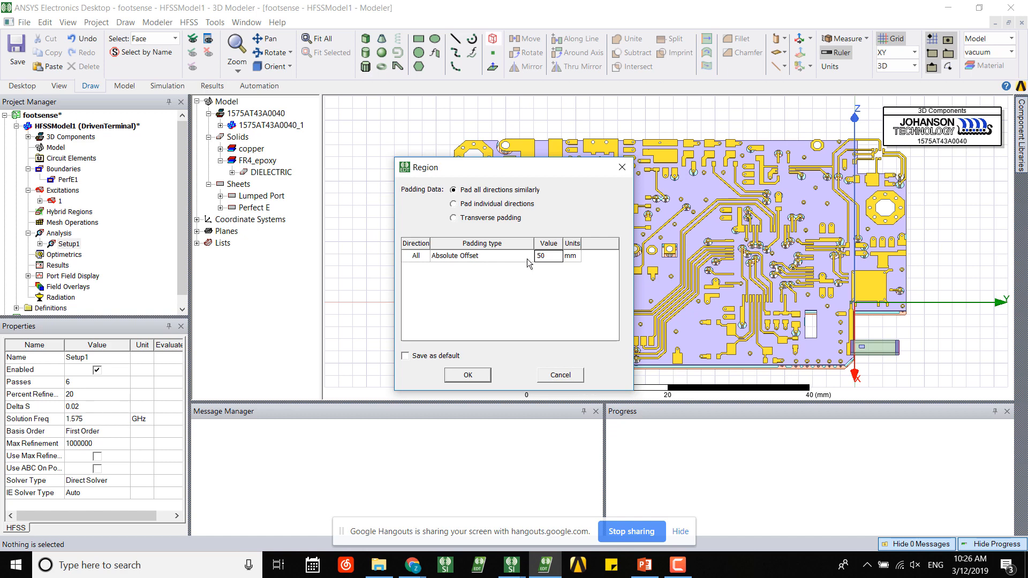
left_click(468, 375)
- Switch to object selection and assign a radiation boundary to the entire vacuum region around the board
scroll(667, 320, "down", 5)
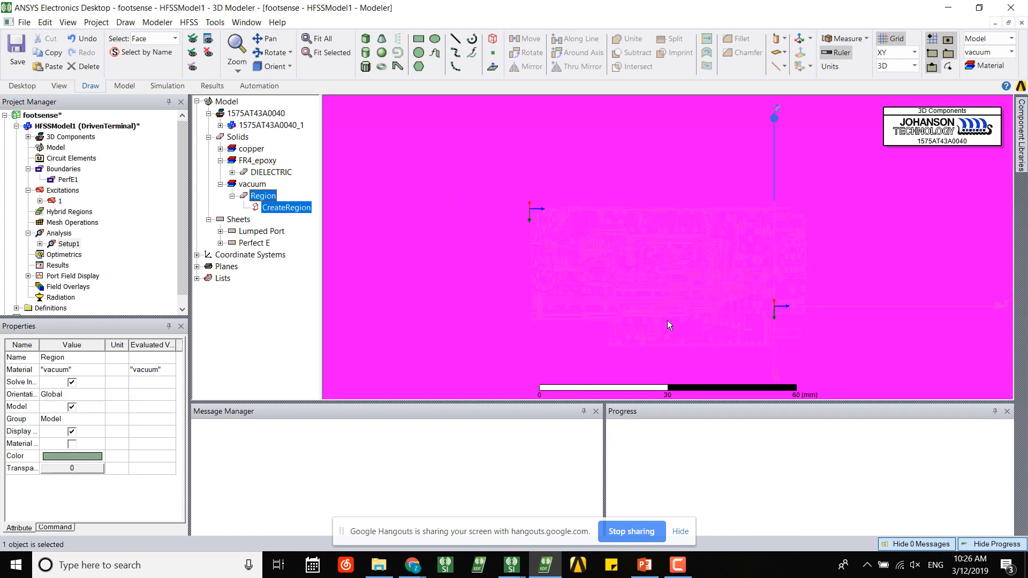
left_click_drag(661, 235, 712, 401)
left_click(863, 264)
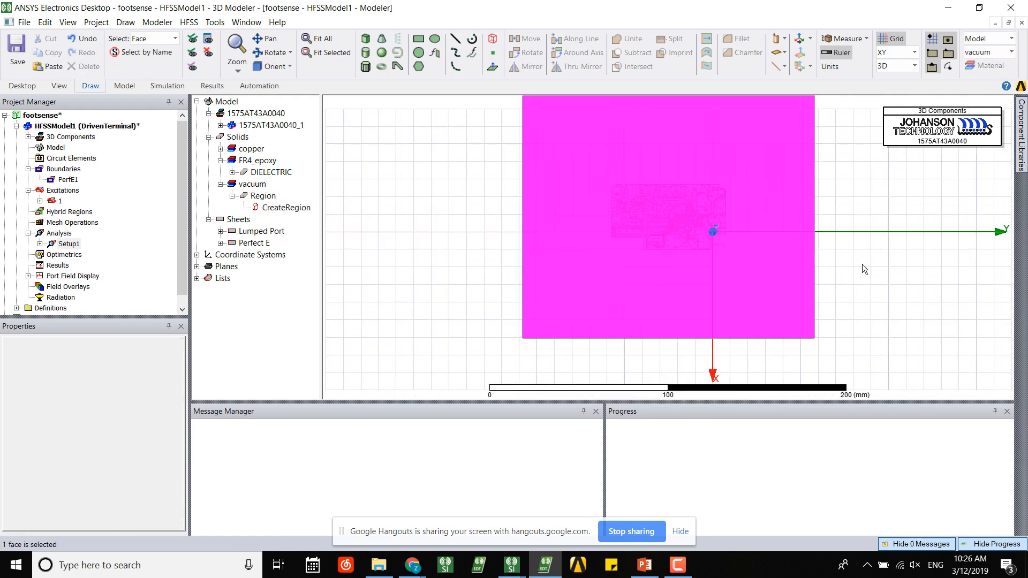
left_click(760, 277)
double_click(751, 273, "alt")
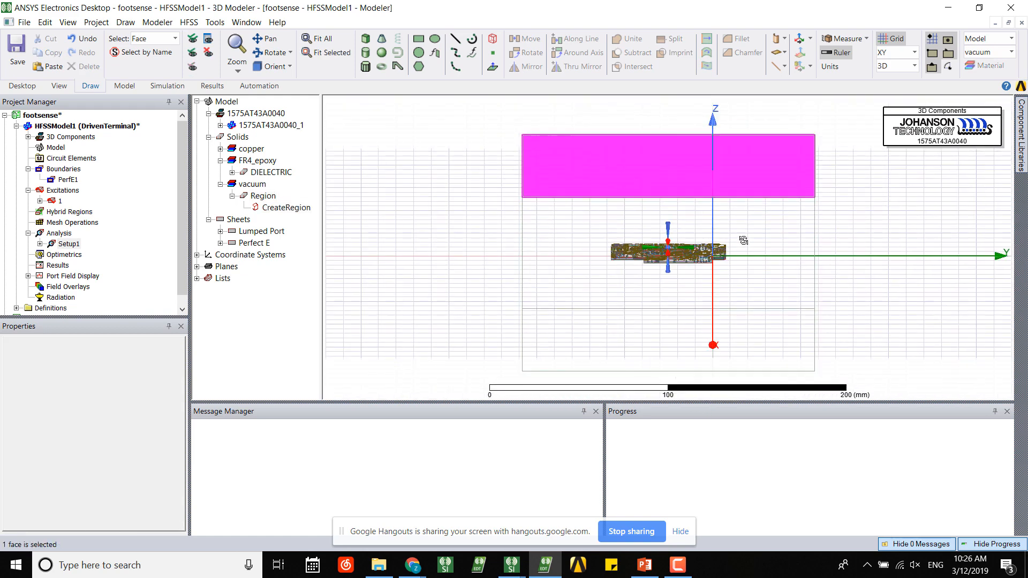
left_click(851, 249)
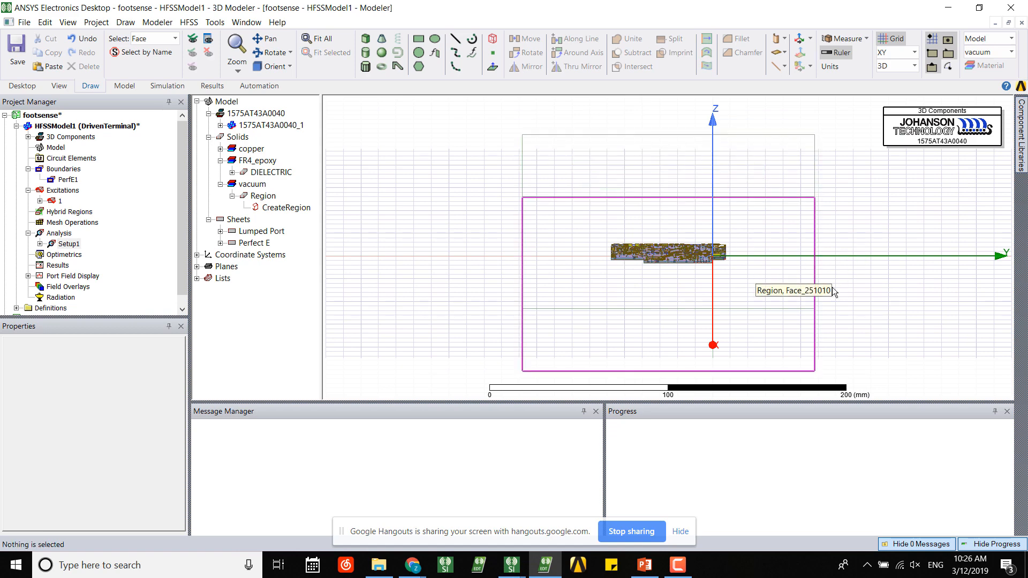
key("o")
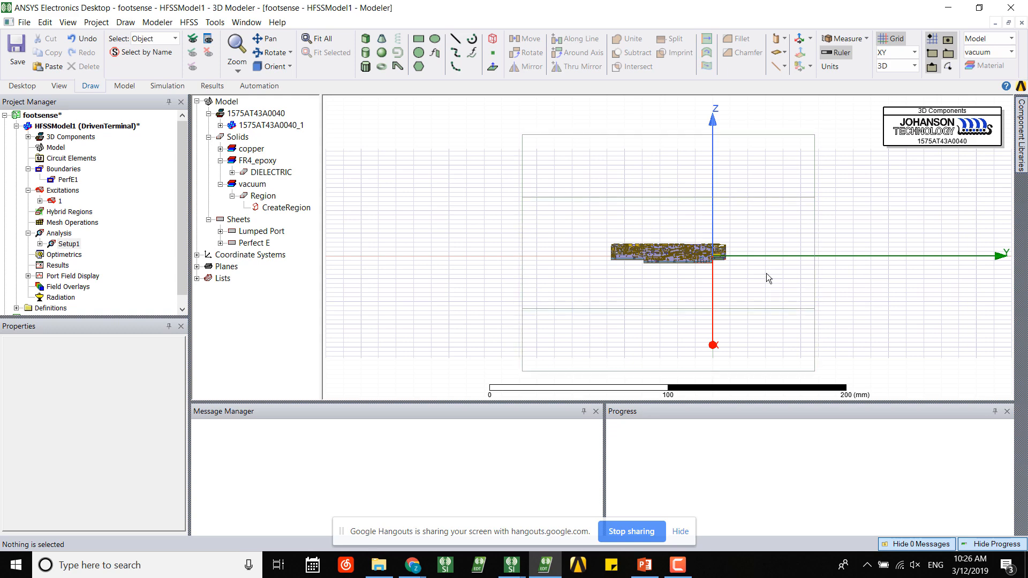
left_click(806, 259)
right_click(809, 253)
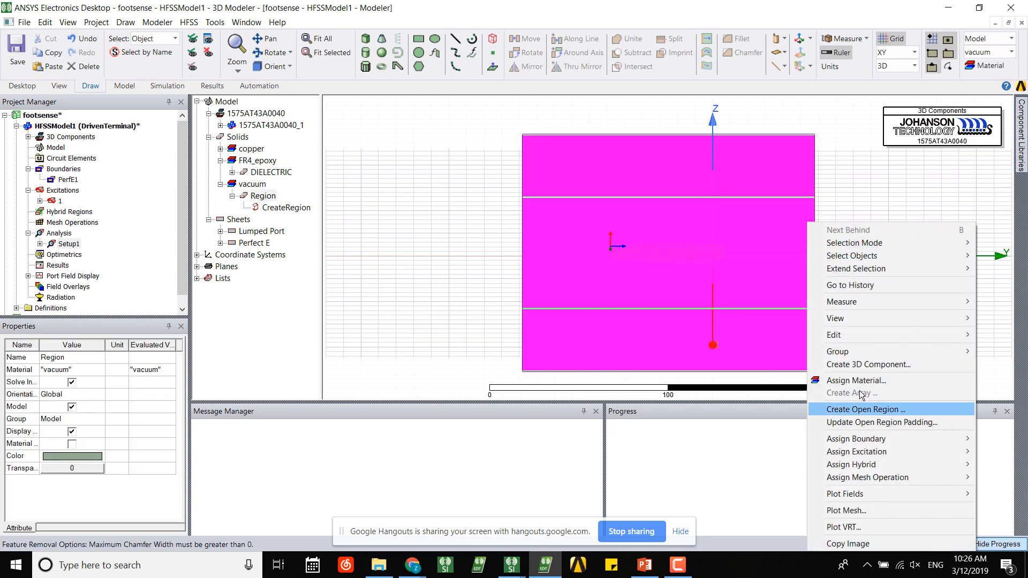
mouse_move(892, 444)
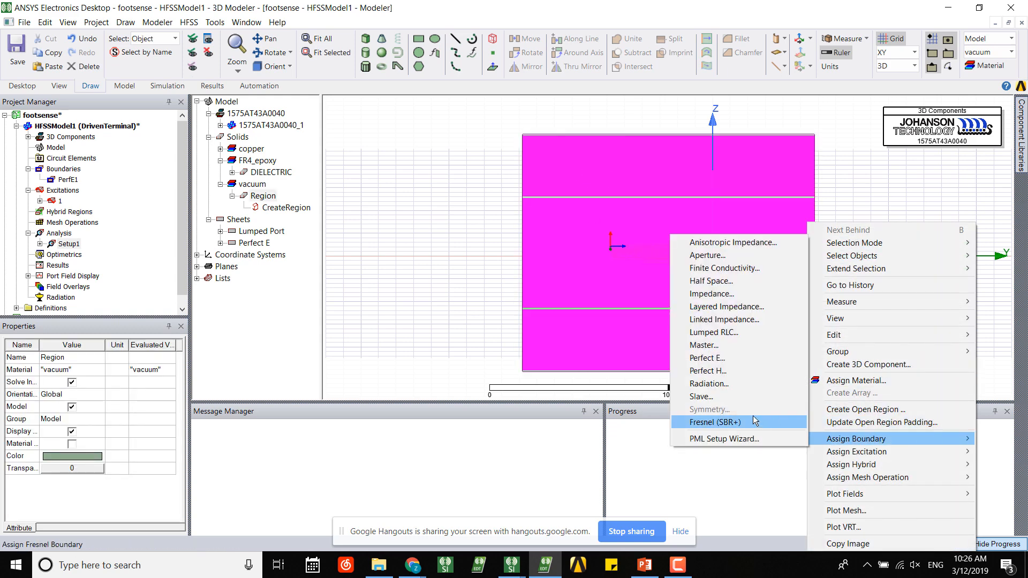
left_click(733, 383)
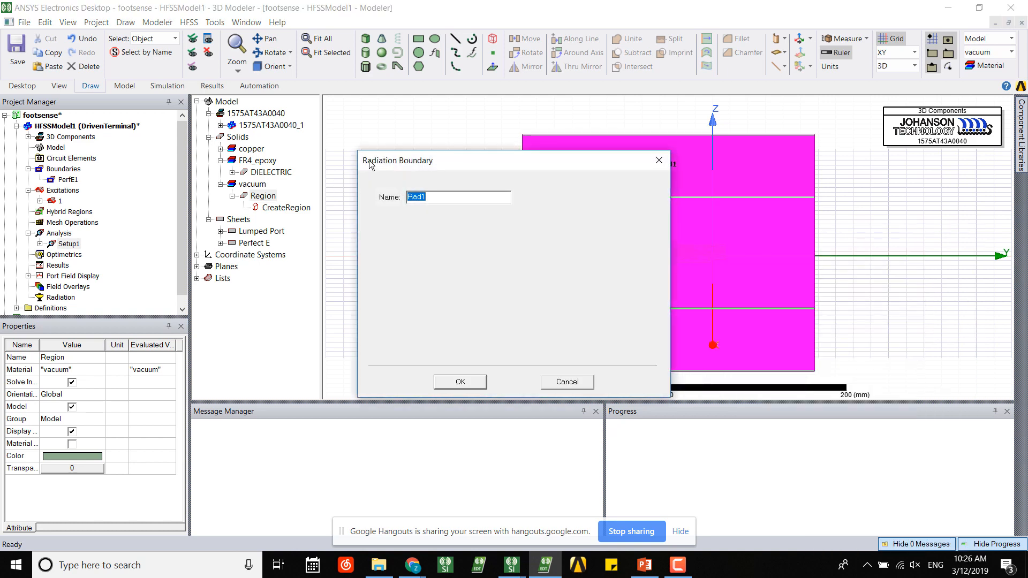
left_click(480, 383)
- Insert an infinite sphere far-field setup named 3D that uses the local coordinate system RelativeCS1
left_click(61, 309)
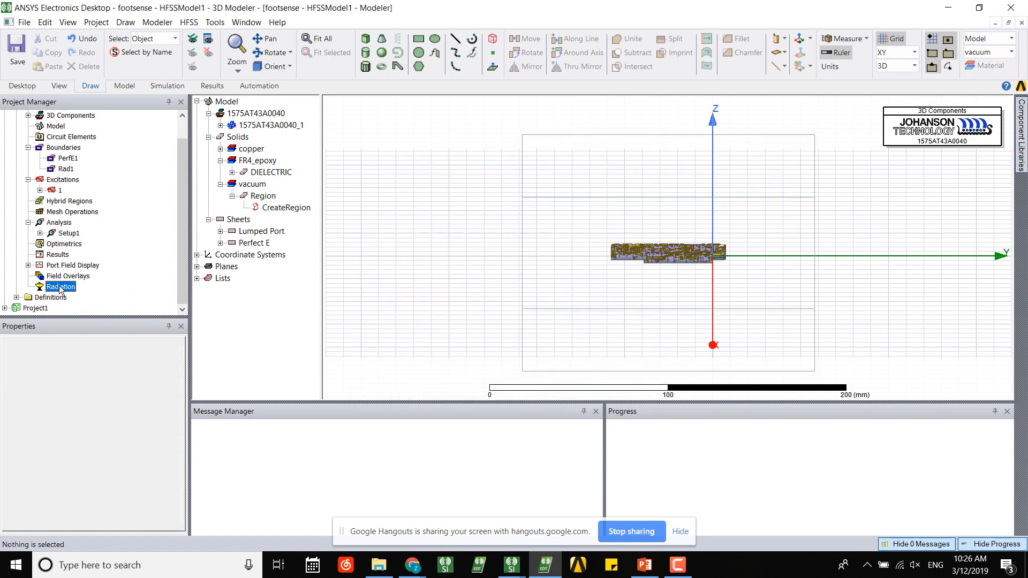
right_click(61, 290)
mouse_move(134, 311)
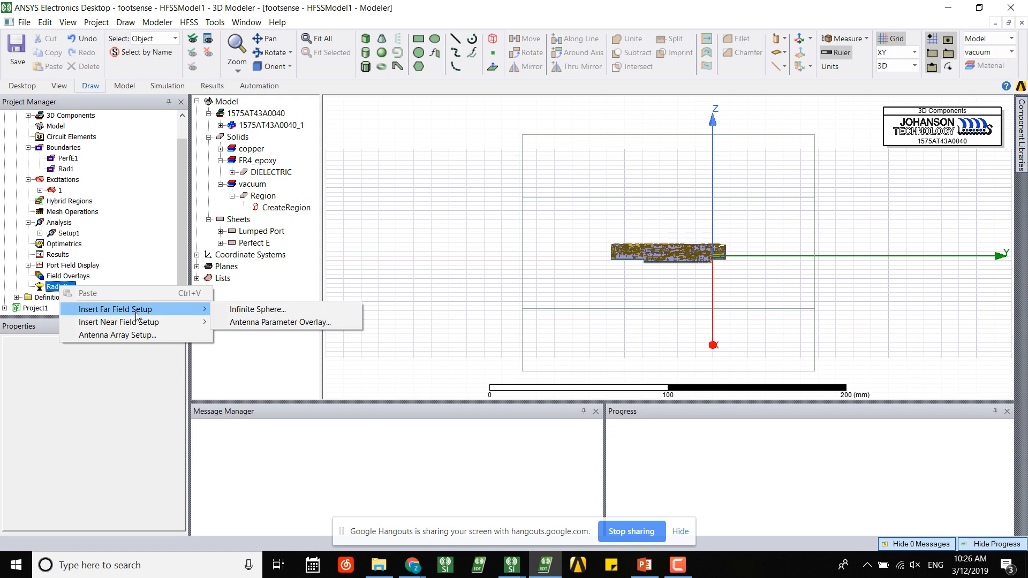
left_click(257, 311)
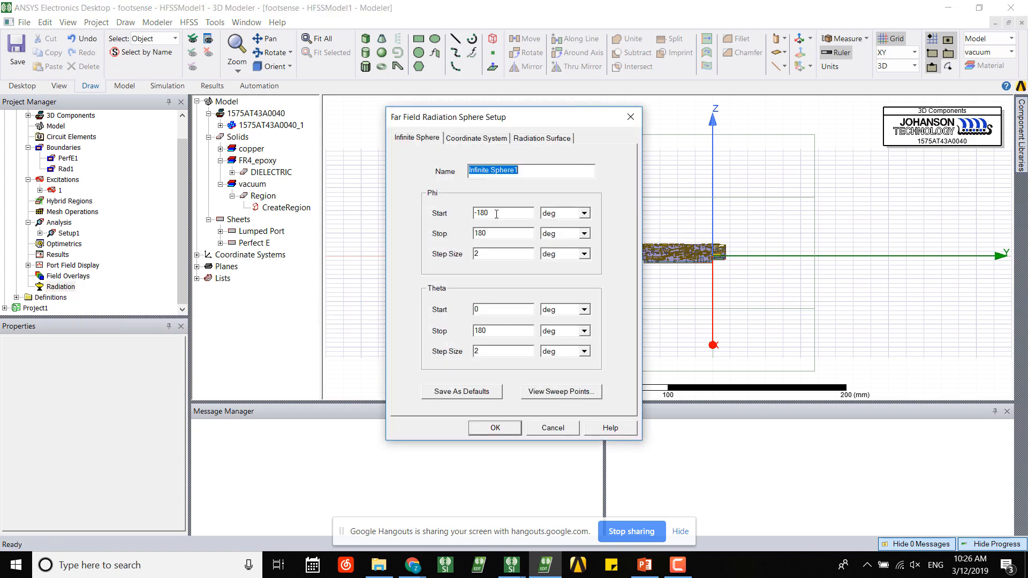
type("3D")
left_click(474, 138)
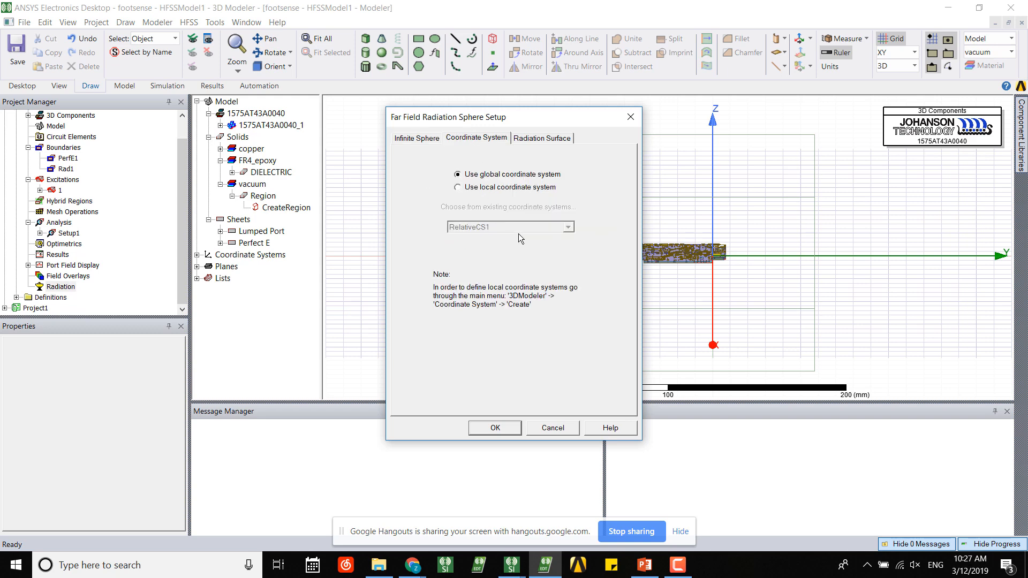
left_click(504, 188)
left_click(568, 227)
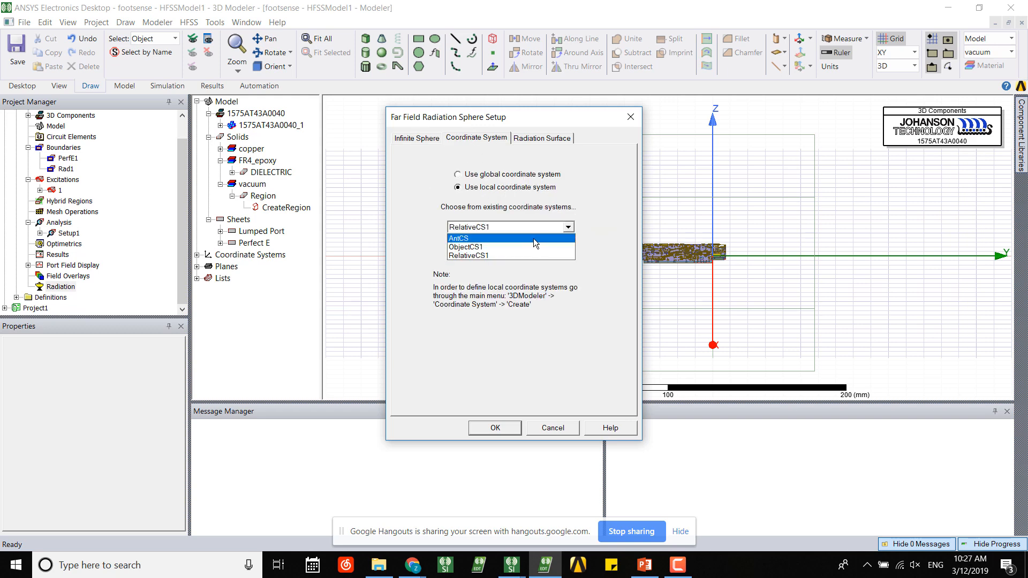
left_click(470, 260)
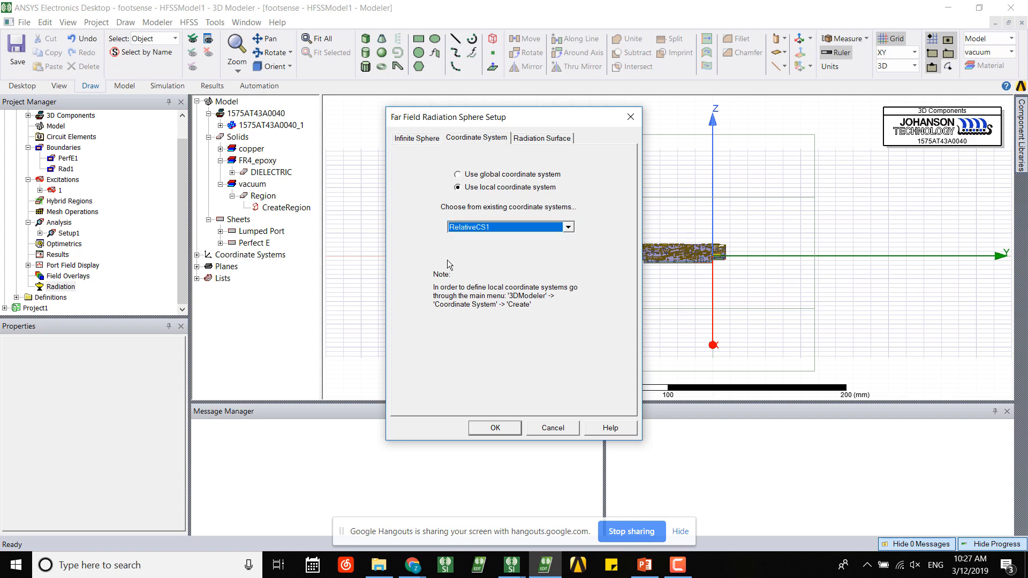
left_click(502, 427)
- Run the validation check on the footsense HFSSModel1 design and dismiss its report
middle_click_drag(659, 318, 648, 354)
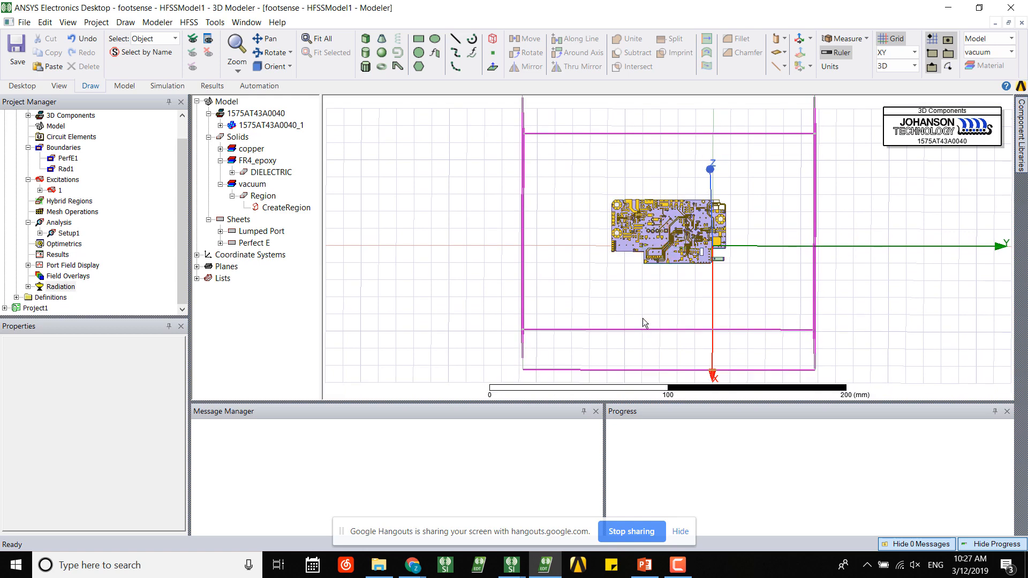
scroll(645, 323, "down", 3)
left_click(167, 86)
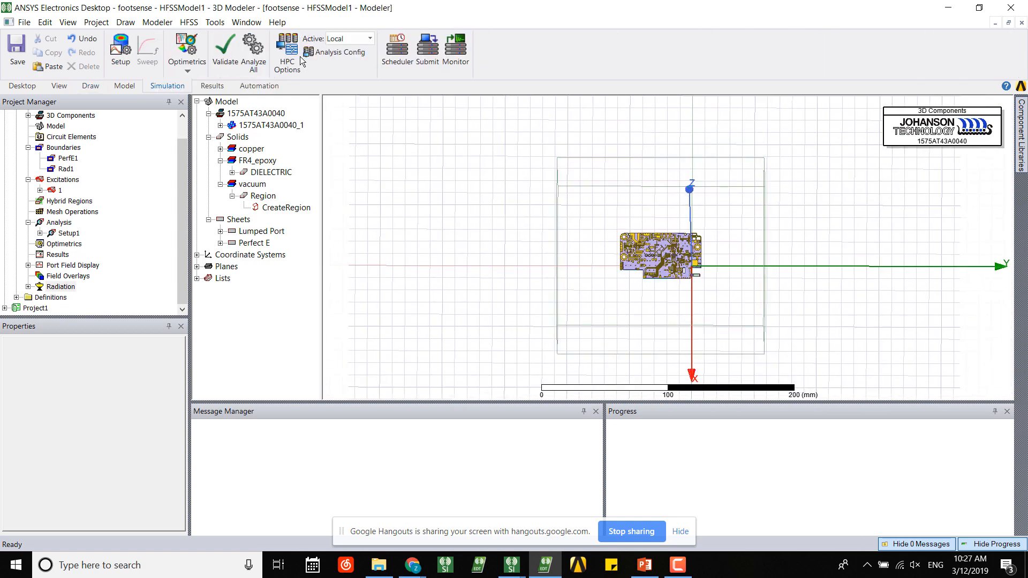
left_click(225, 50)
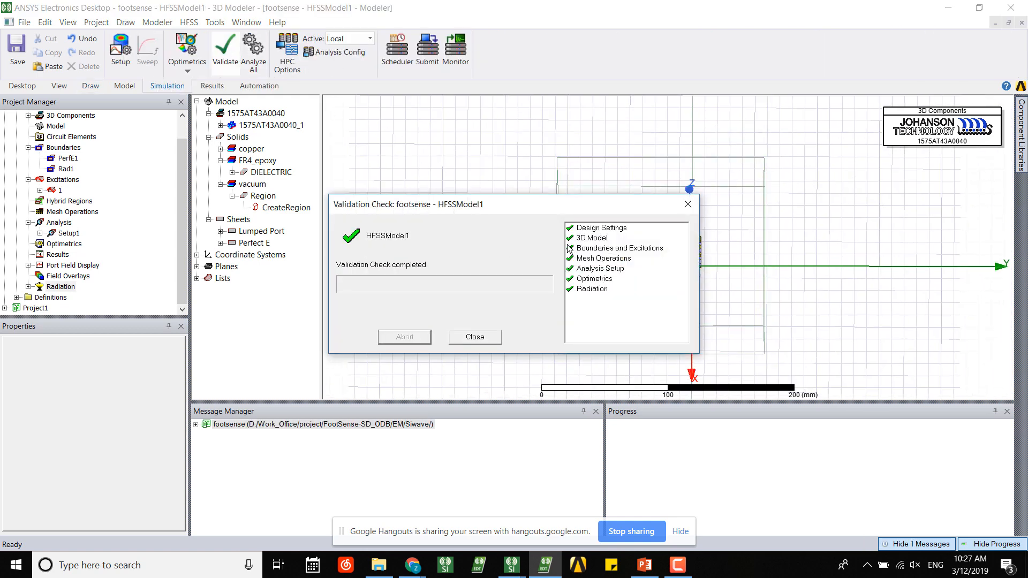
left_click(474, 337)
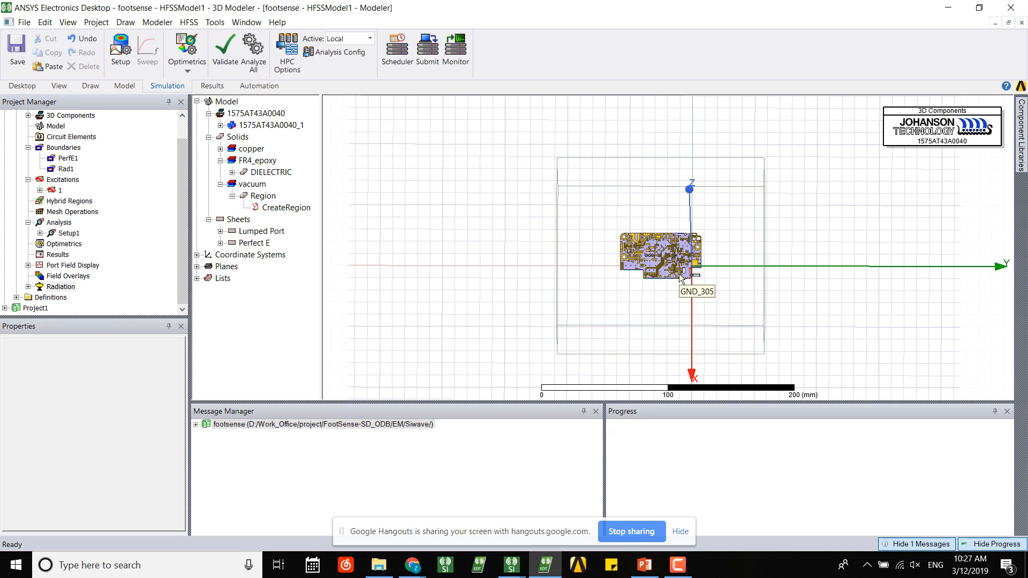
- Open the recent project footsense_PCB, maximize its HFSSModel1 modeler window and show the antenna corner of the board
scroll(682, 279, "up", 2)
scroll(682, 280, "up", 1)
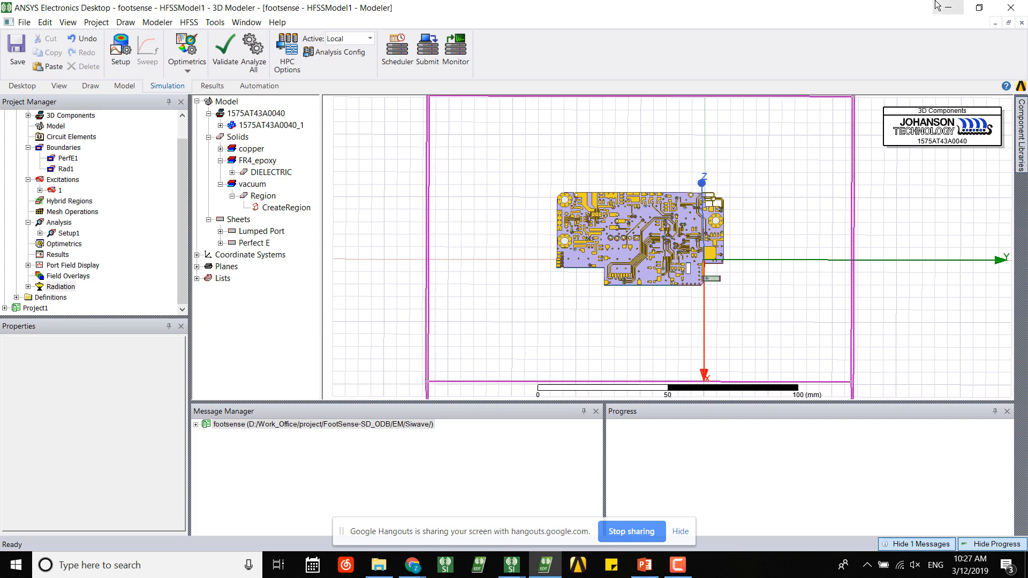
right_click(551, 572)
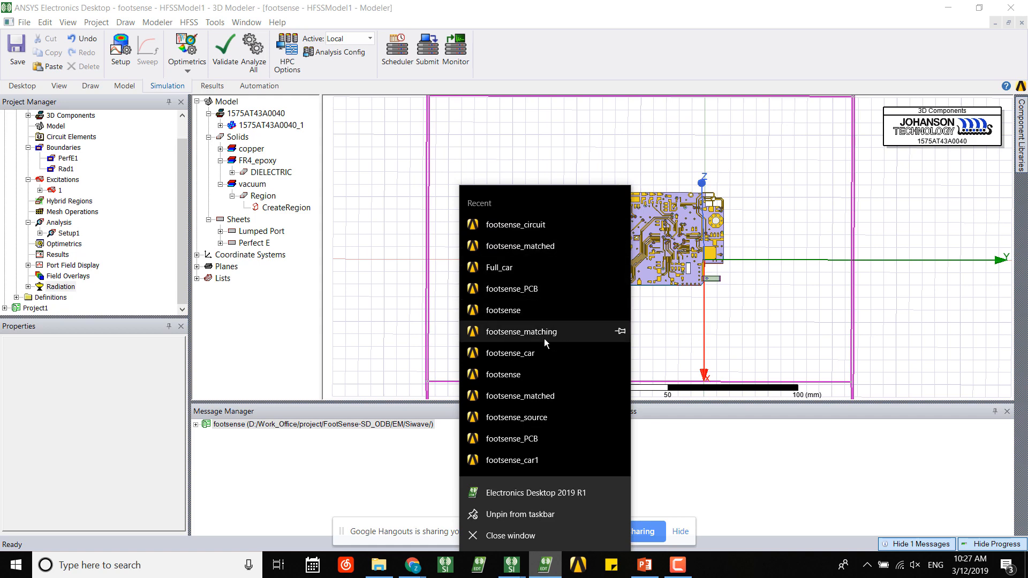
left_click(546, 290)
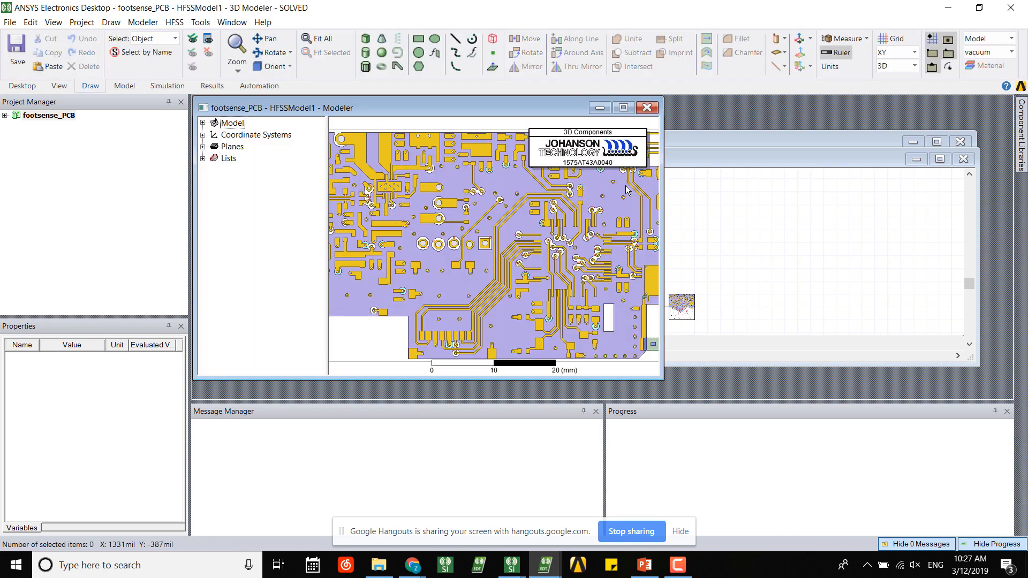
left_click(623, 108)
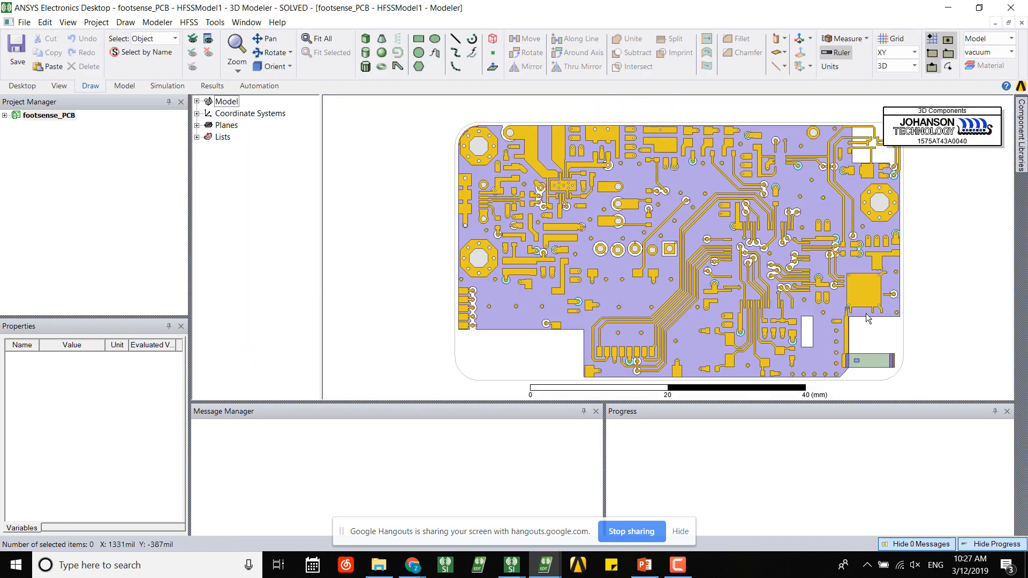
scroll(863, 328, "up", 4)
left_click_drag(868, 314, 674, 201, "shift")
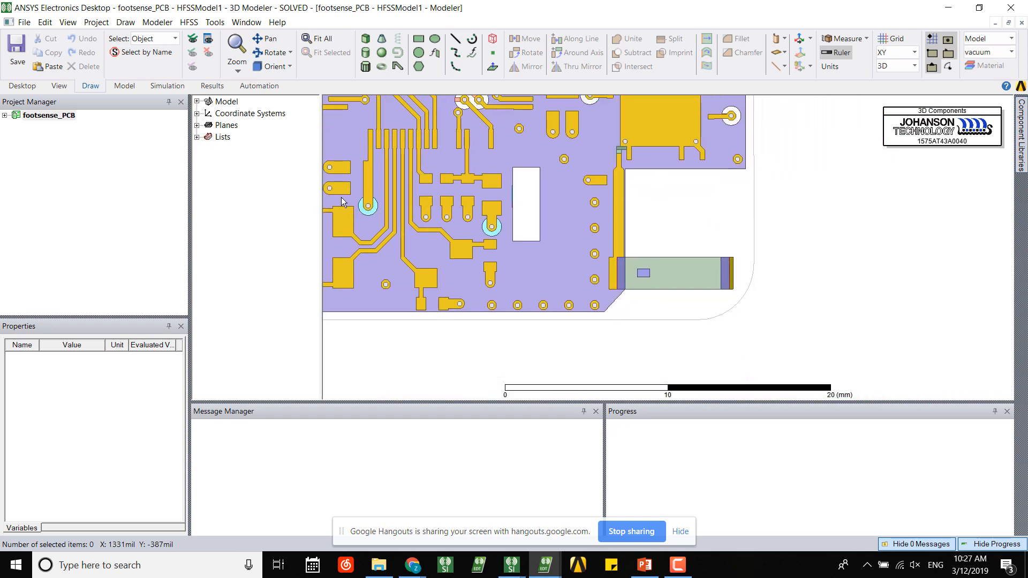
- Create a rectangular terminal solution data plot of dB(St(P1,P1)) versus Freq for HFSSModel1, using Setup1 : Sweep
left_click(5, 115)
left_click(17, 137)
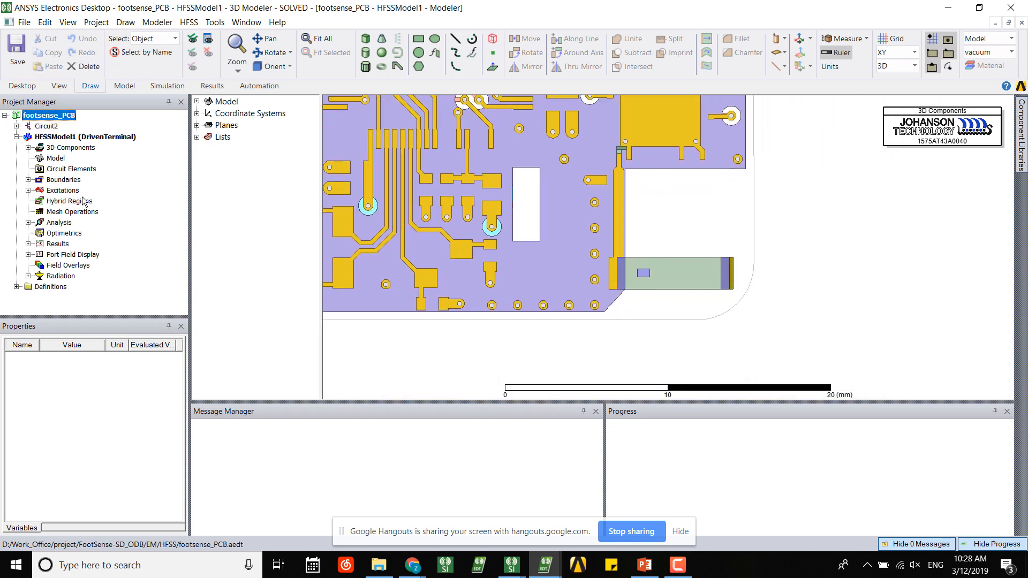
left_click(28, 245)
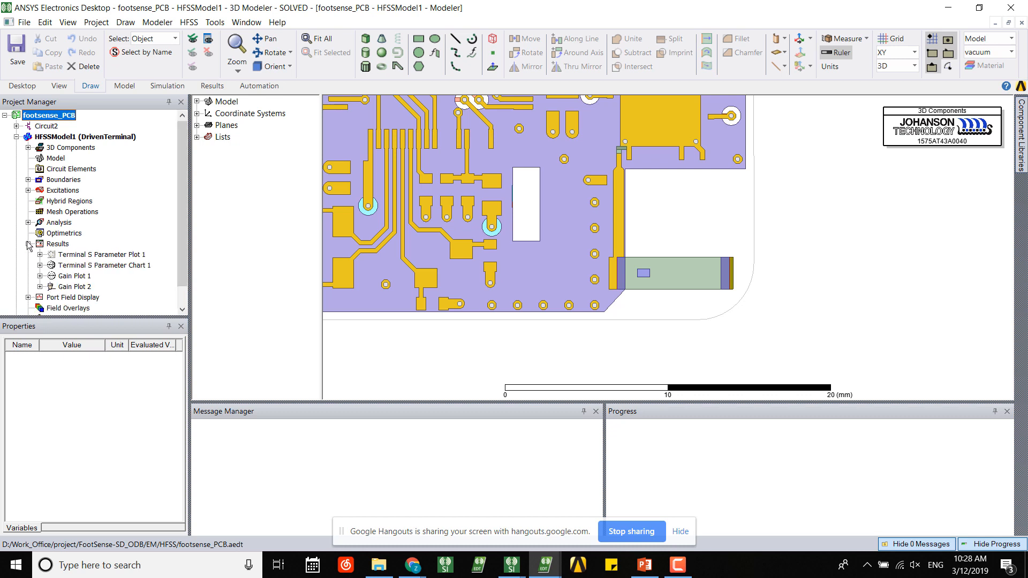
left_click(58, 244)
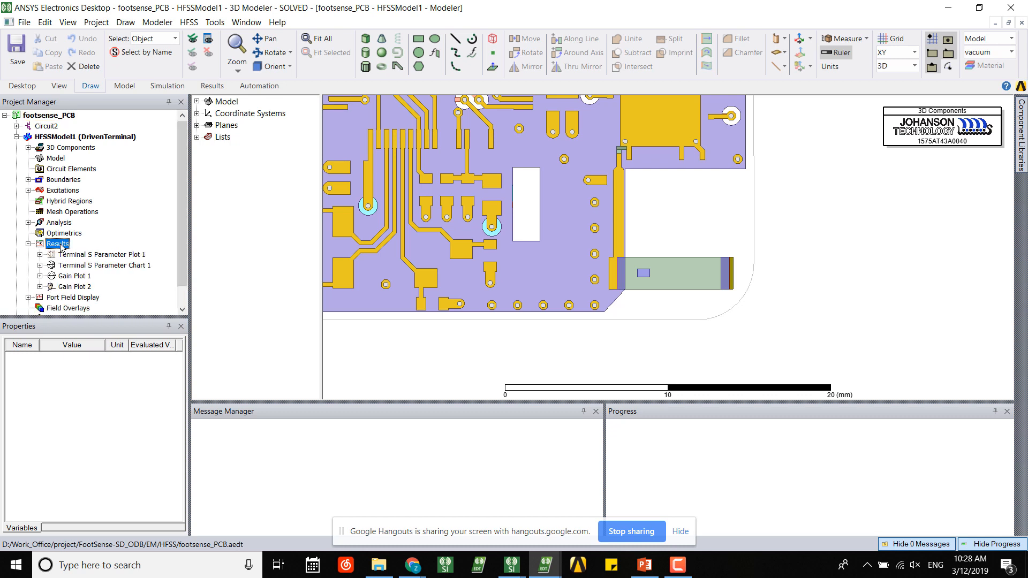
left_click(29, 244)
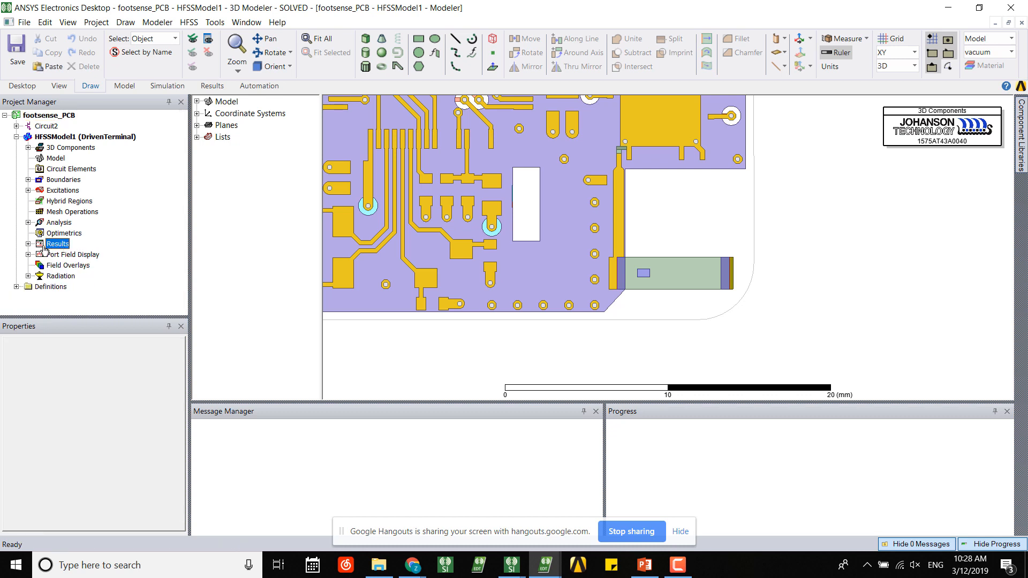
right_click(48, 247)
mouse_move(167, 201)
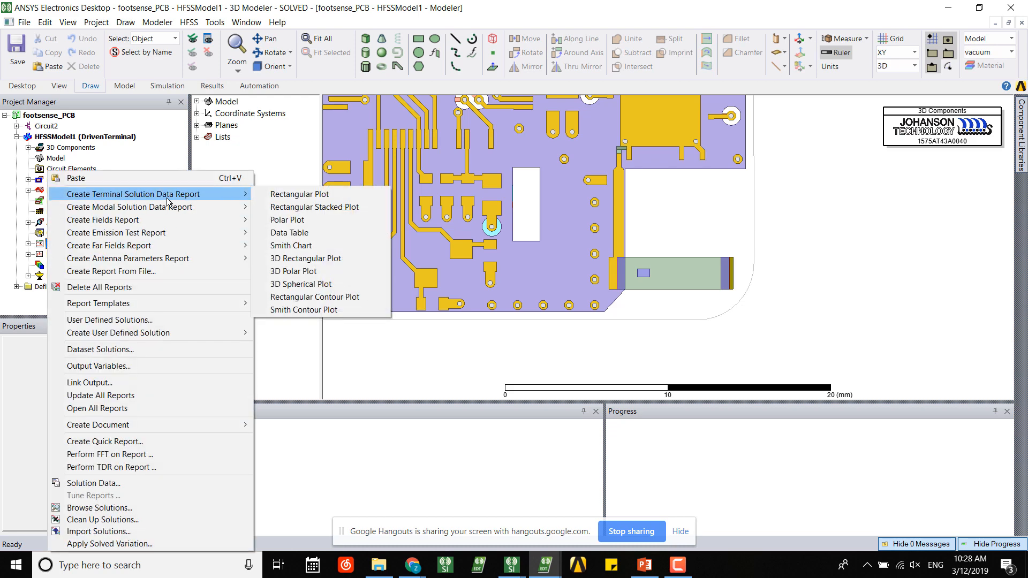
left_click(289, 196)
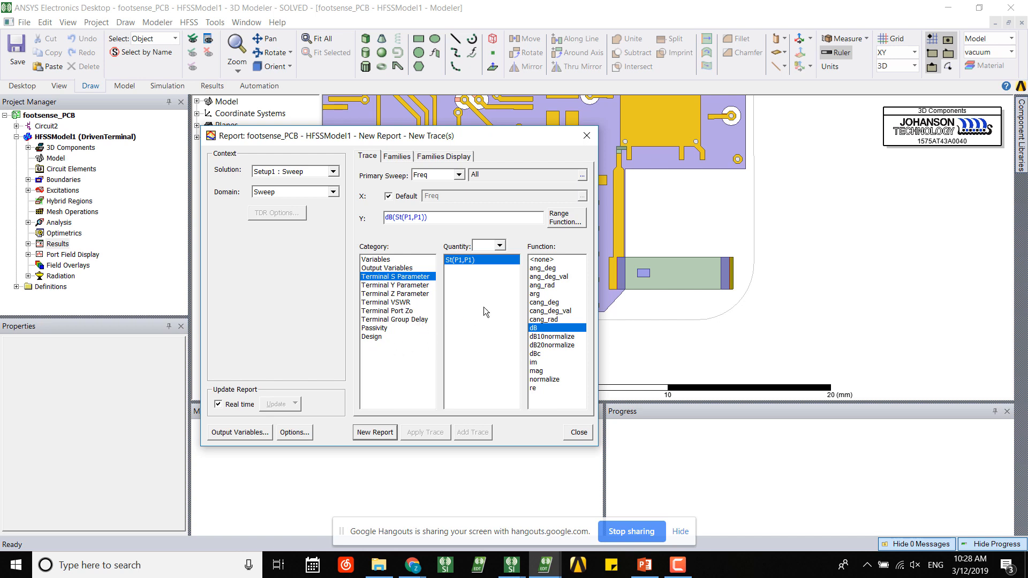
left_click(374, 433)
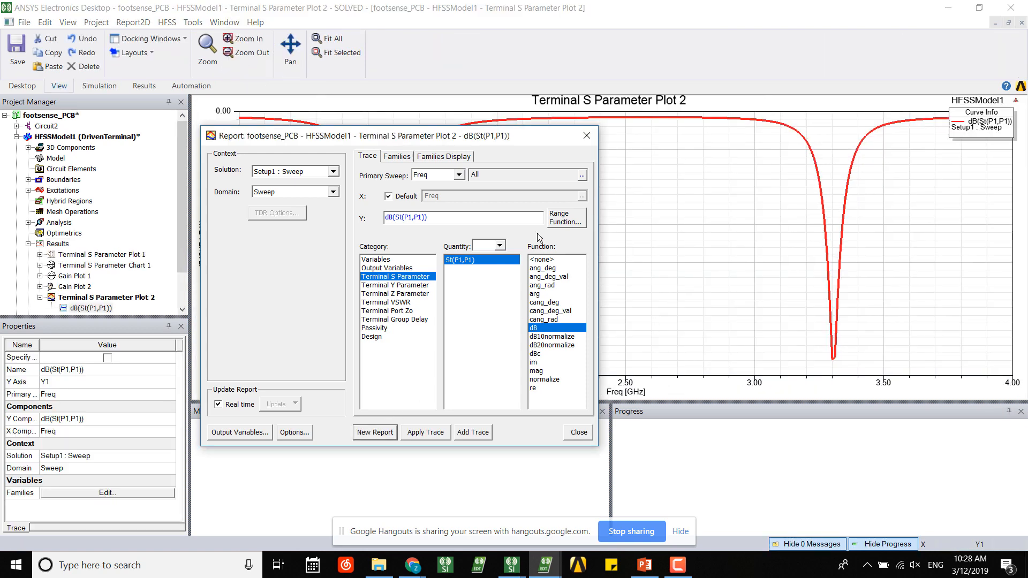
left_click(586, 135)
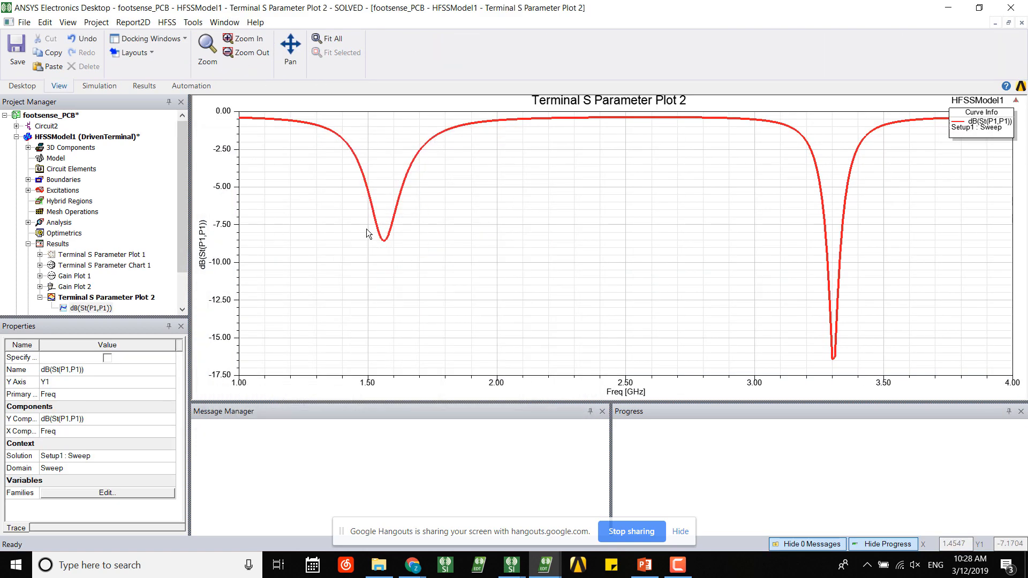
- Add a marker at the lower-frequency dip of the dB(St(P1,P1)) curve, at about 1.57 GHz
right_click(387, 230)
mouse_move(481, 238)
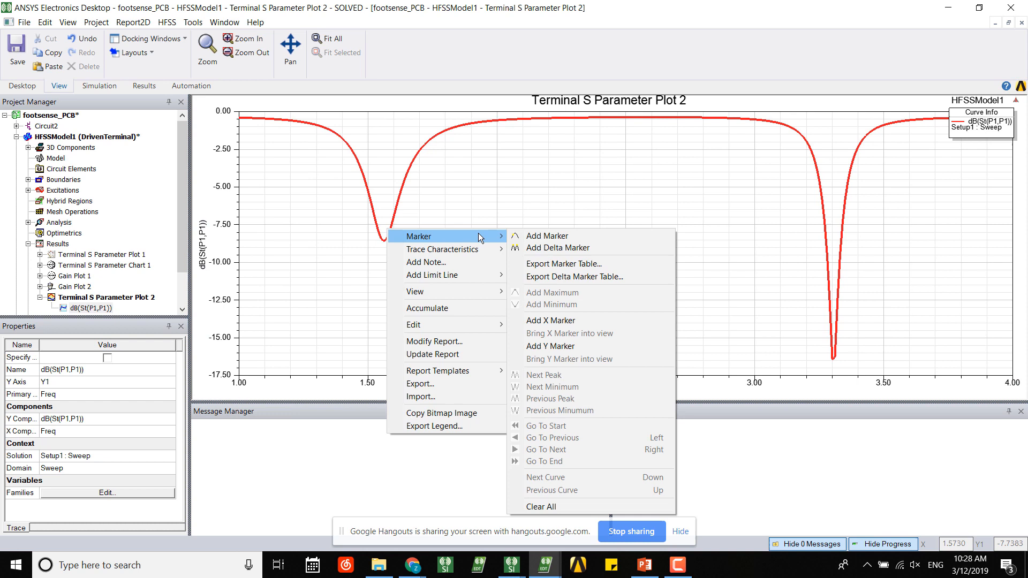
left_click(535, 237)
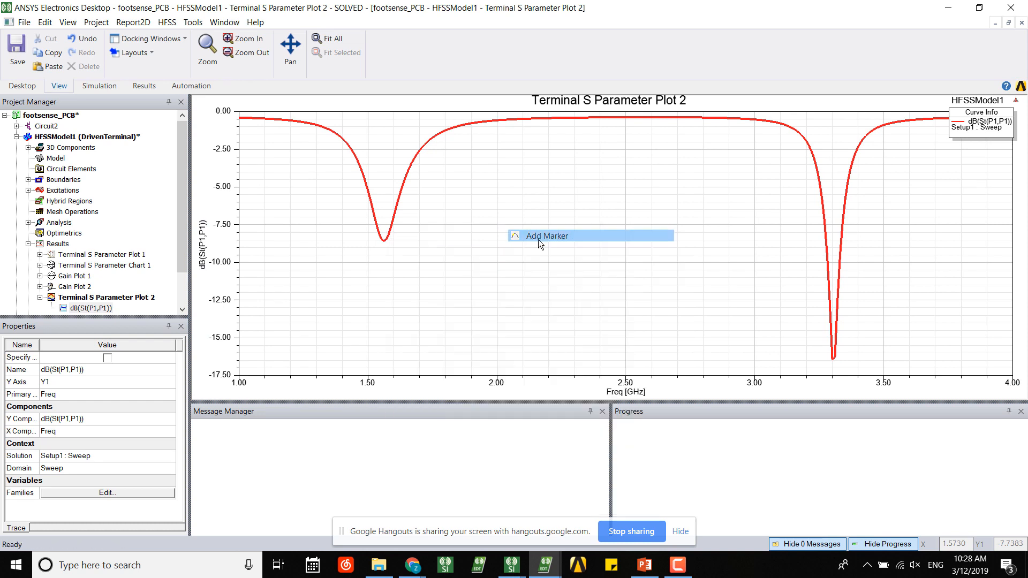
left_click(384, 241)
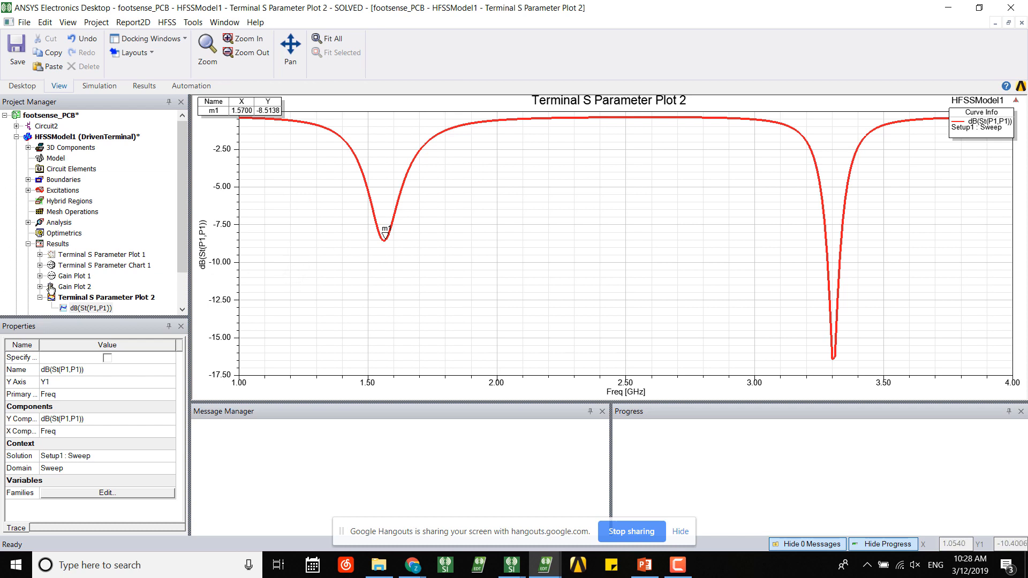
- Examine the Smith chart Terminal S Parameter Chart 1 and return to the HFSSModel1 3D model
scroll(81, 283, "down", 2)
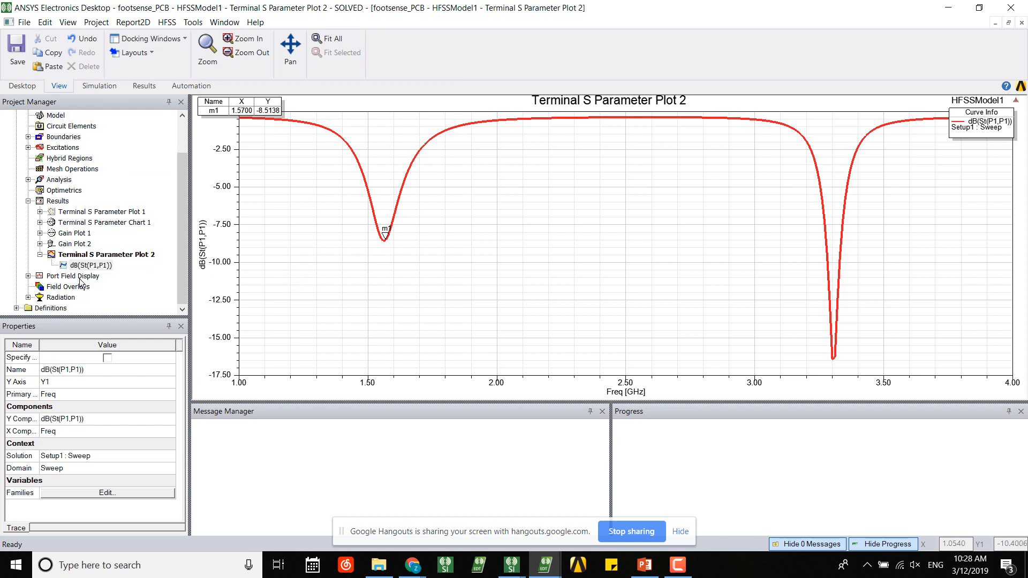
double_click(93, 223)
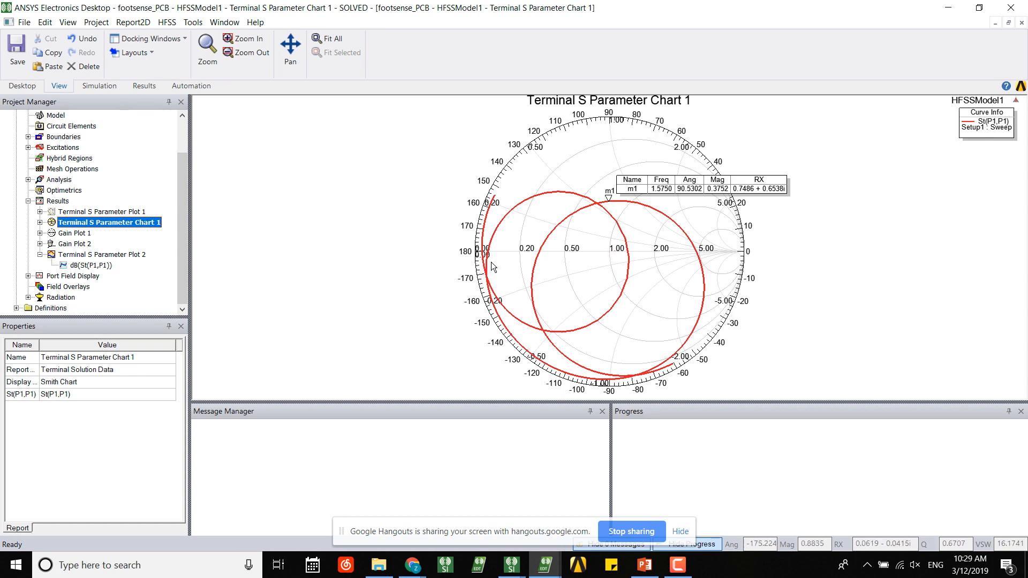
scroll(485, 264, "up", 1)
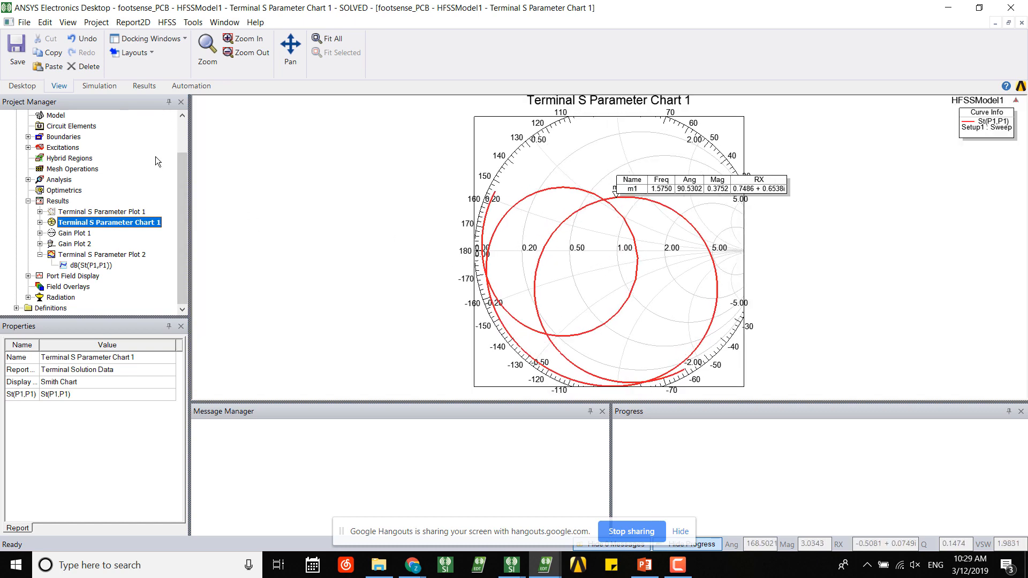
scroll(111, 209, "up", 2)
double_click(118, 137)
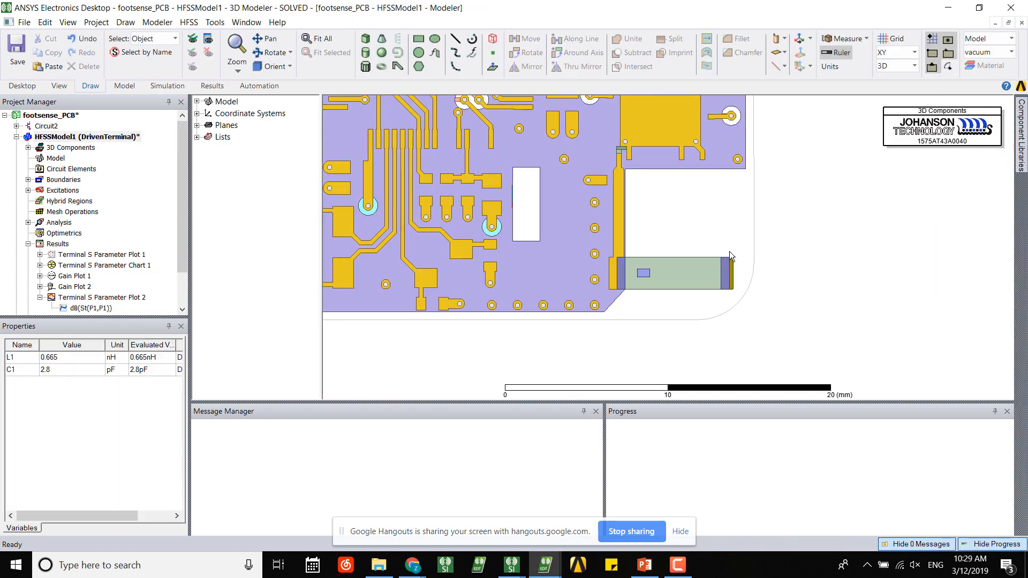
scroll(502, 265, "down", 2)
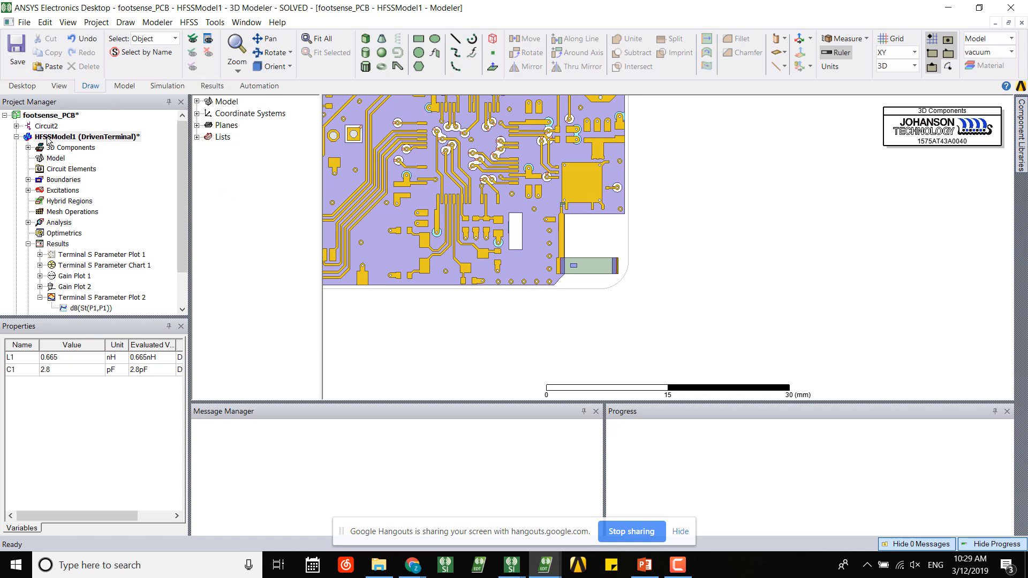
- Insert a new circuit design into the footsense_PCB project and expand Circuit1 in the project tree
left_click(93, 23)
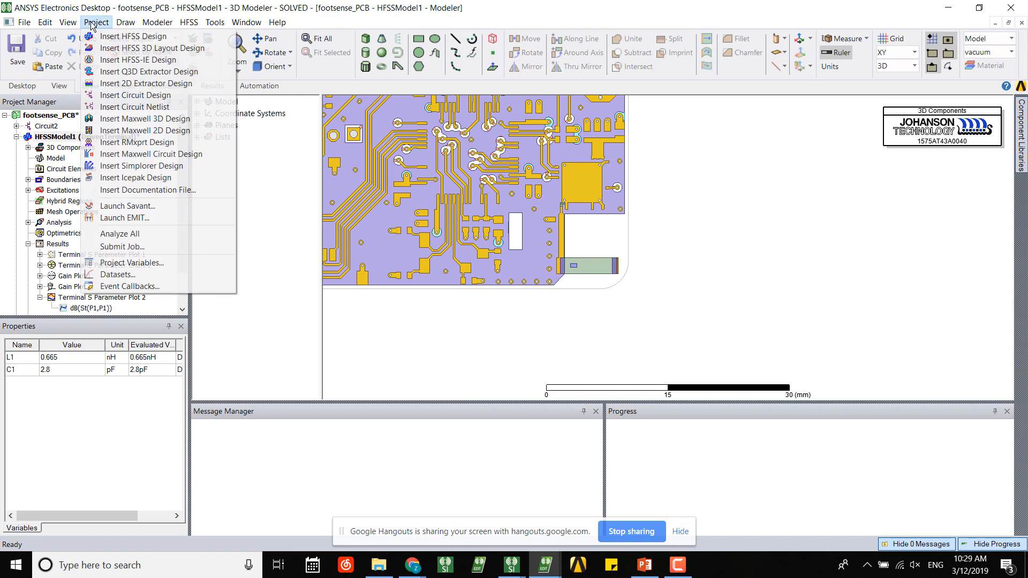
left_click(164, 97)
left_click(603, 372)
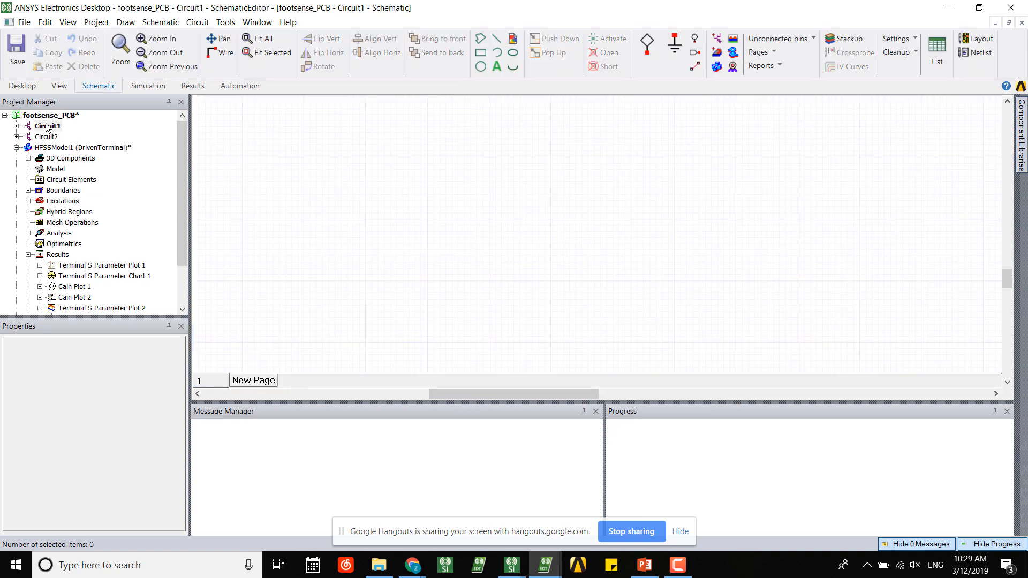
left_click(47, 127)
left_click(16, 126)
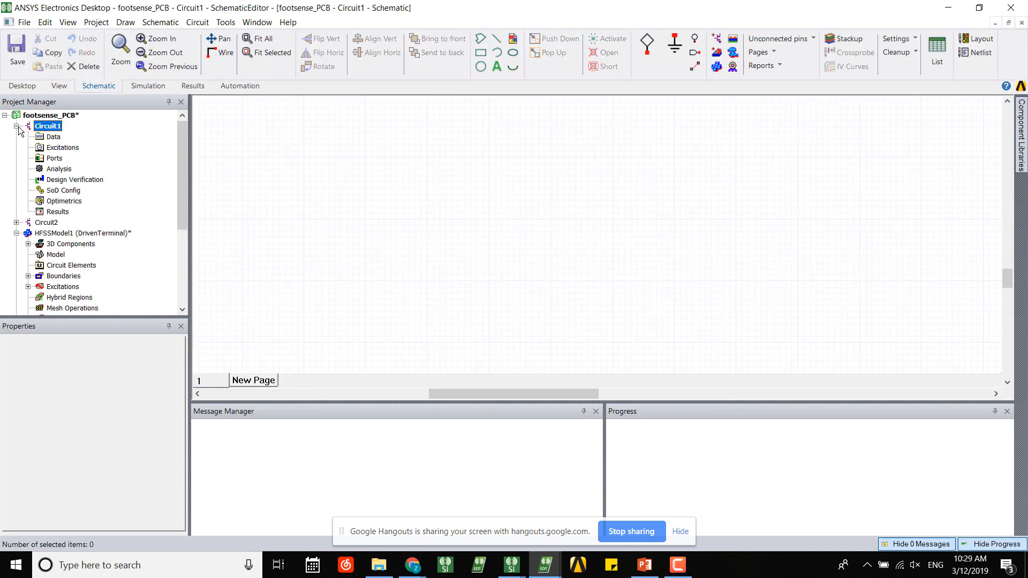
- Place the HFSSModel1 design as a linked component in the Circuit1 schematic
left_click(69, 234)
key("ctrl+c")
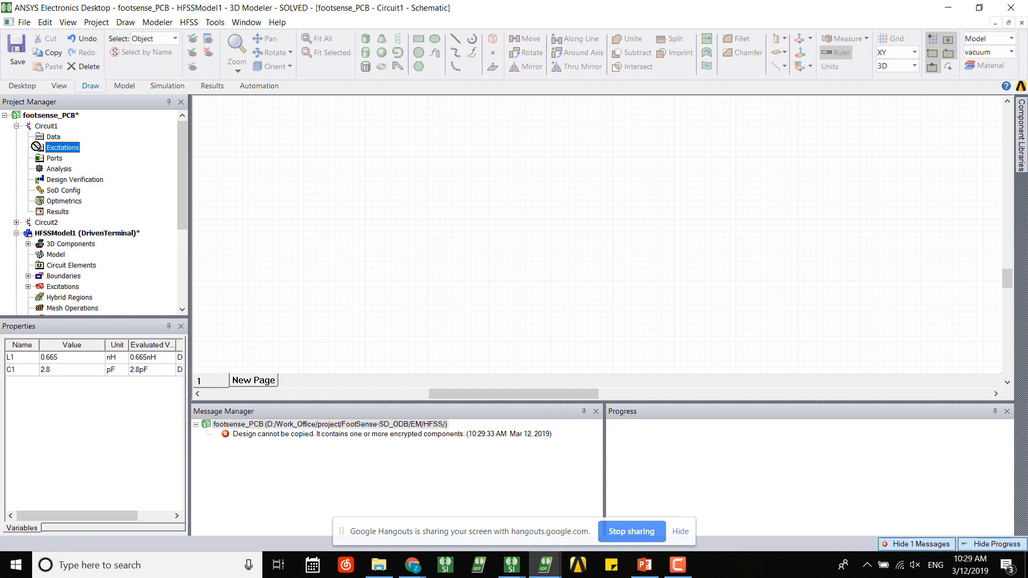
left_click(48, 126)
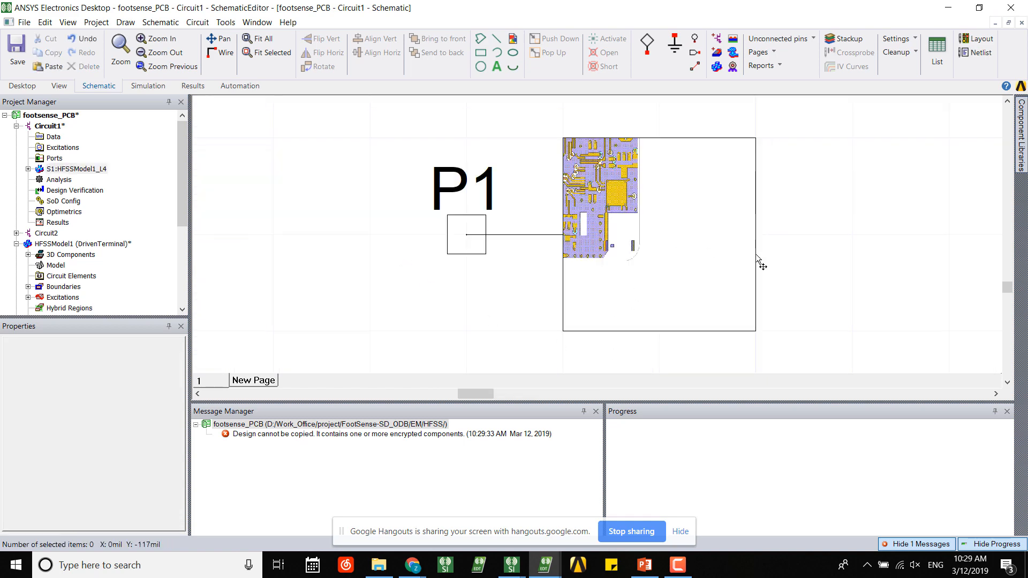
left_click(668, 255)
scroll(685, 275, "down", 3)
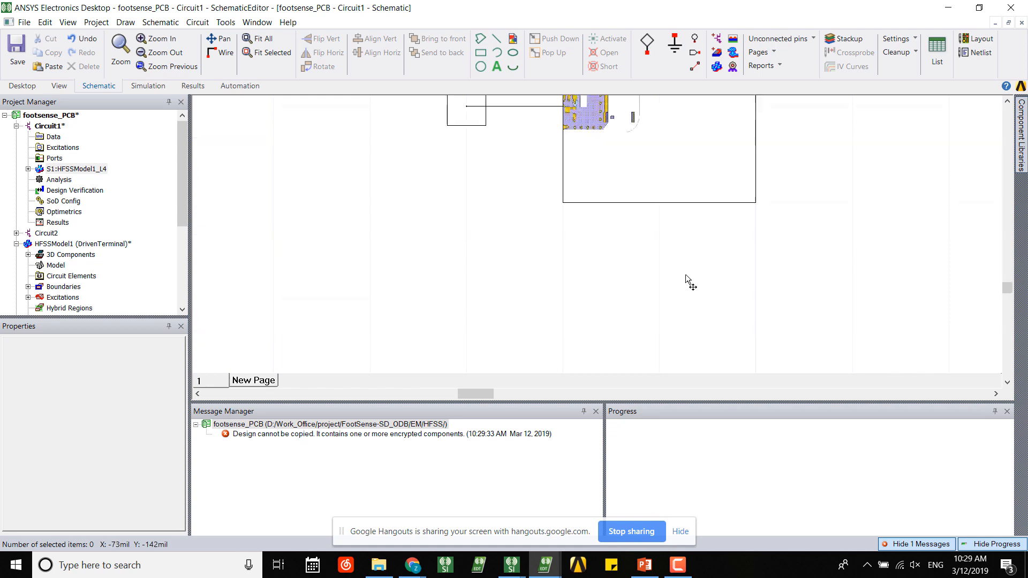
scroll(679, 278, "up", 3)
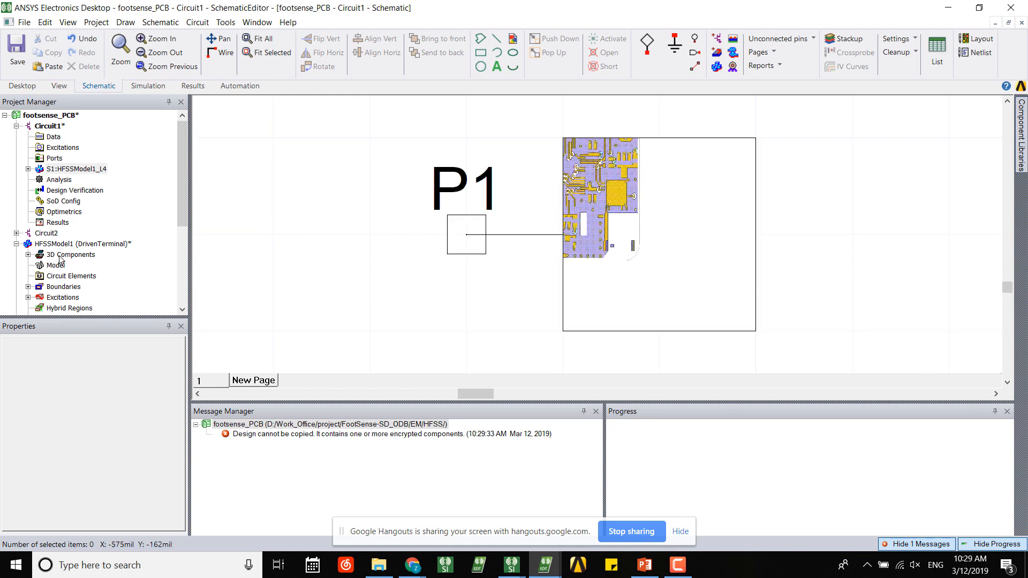
- Edit the pin locations of the HFSSModel1 component symbol to add an individual reference pin per port, using the edited definition
left_click(648, 286)
left_click(828, 278)
left_click(688, 262)
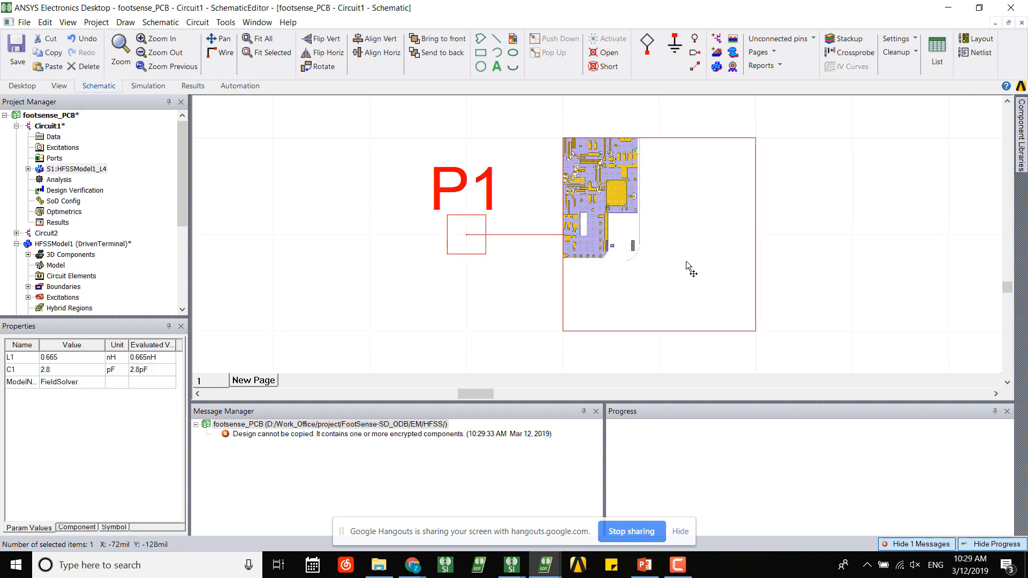
right_click(699, 274)
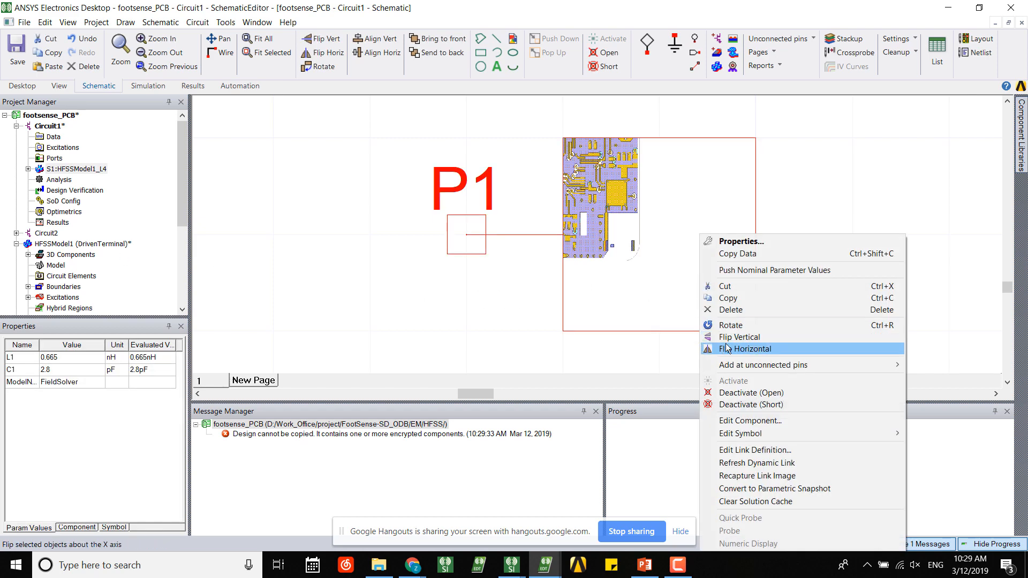
mouse_move(809, 433)
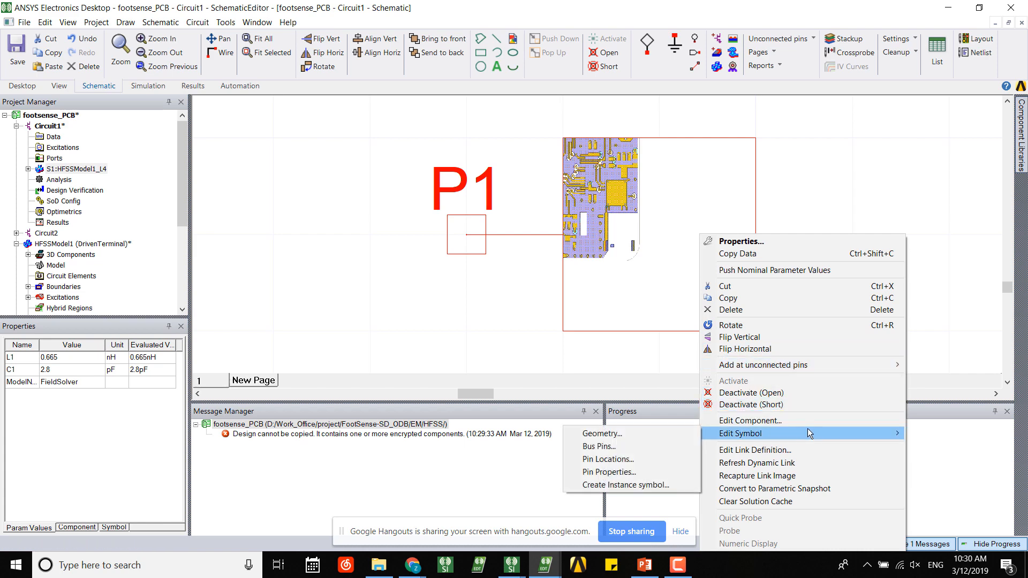
left_click(670, 463)
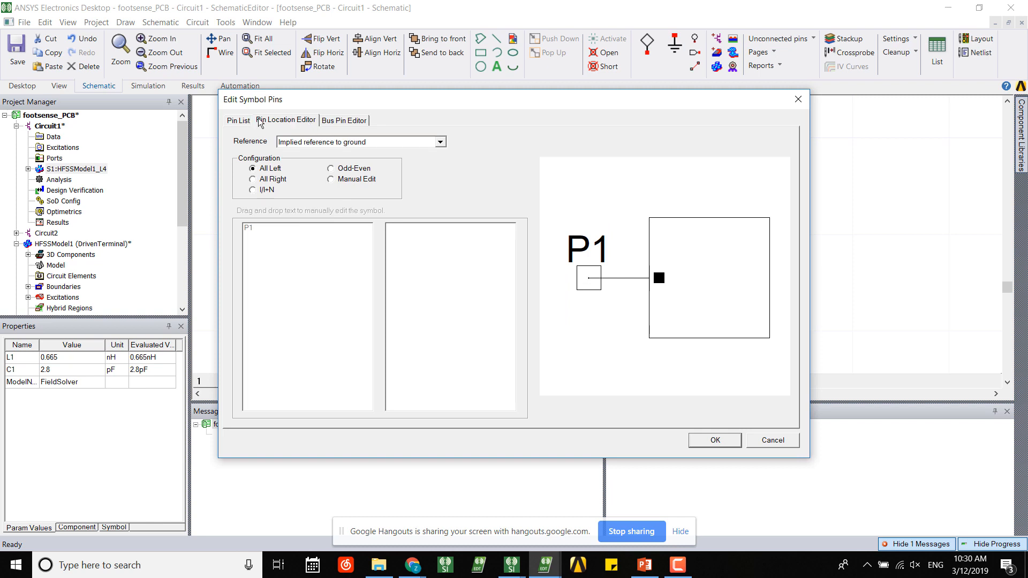
left_click(440, 142)
left_click(337, 183)
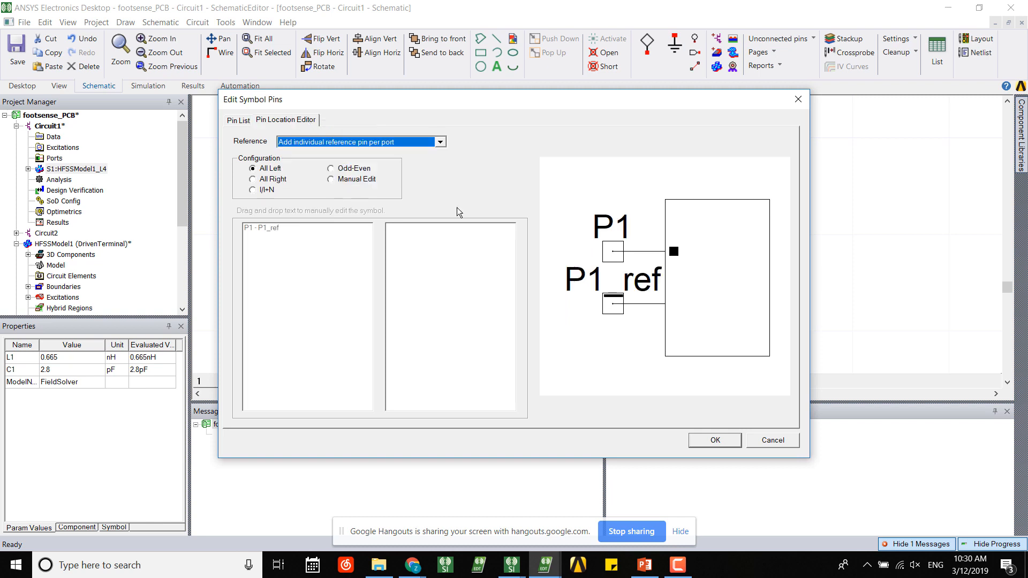
left_click(716, 441)
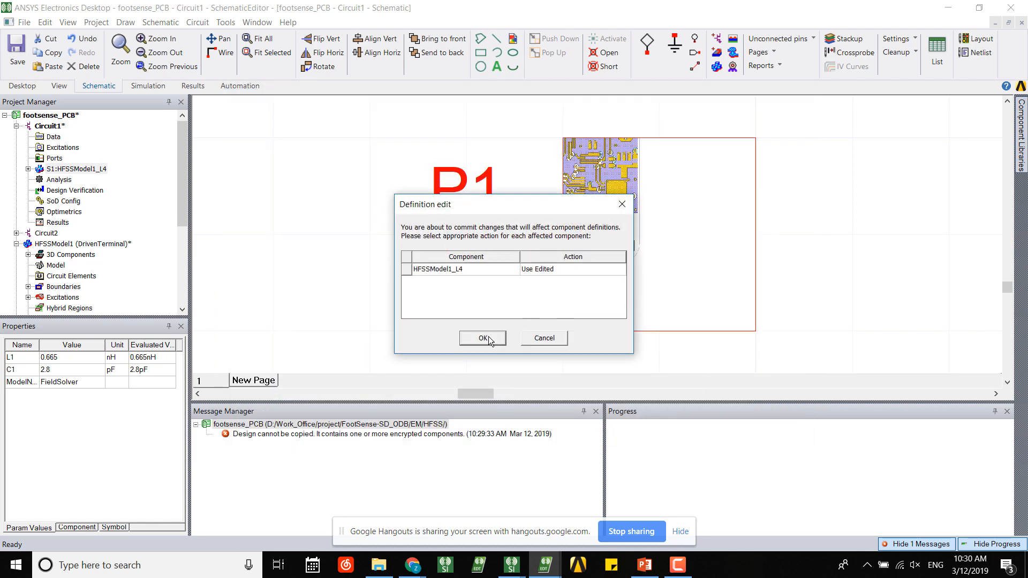
left_click(484, 338)
- Place an interface port on the component's P1 pin and define it as a microwave port with 50 ohm impedance
scroll(589, 290, "down", 2)
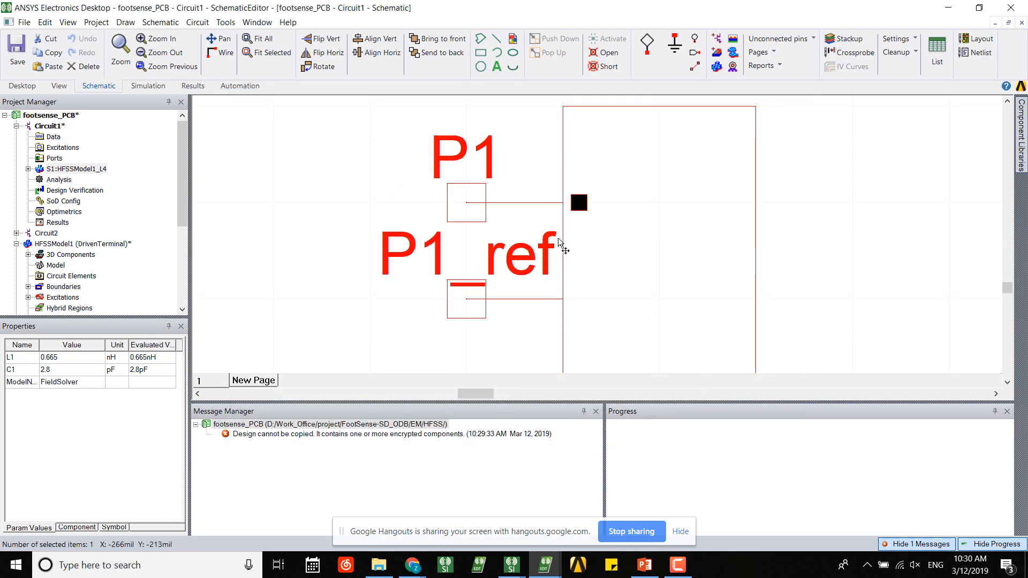
scroll(654, 245, "down", 1)
scroll(644, 227, "down", 2)
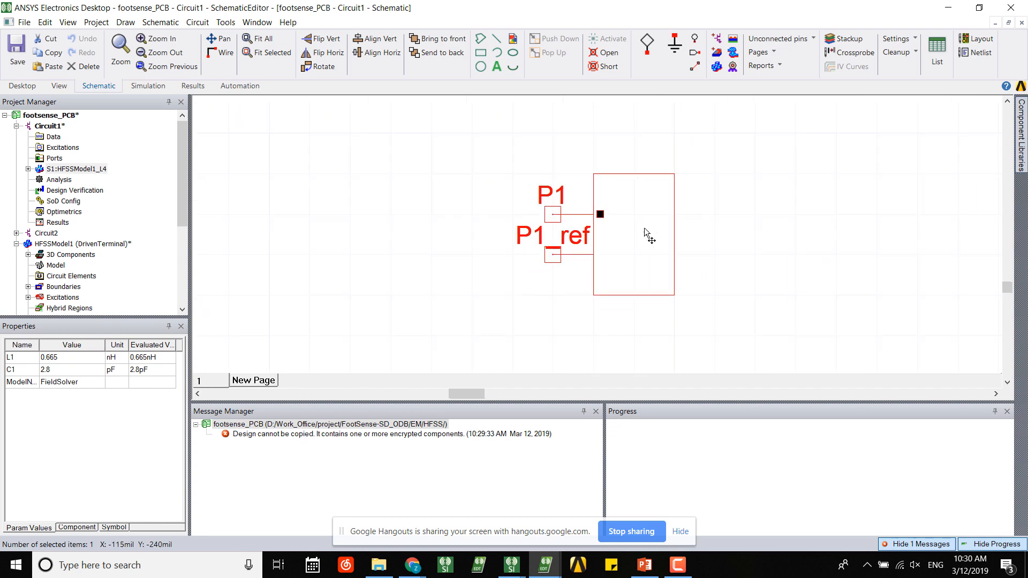
left_click(648, 40)
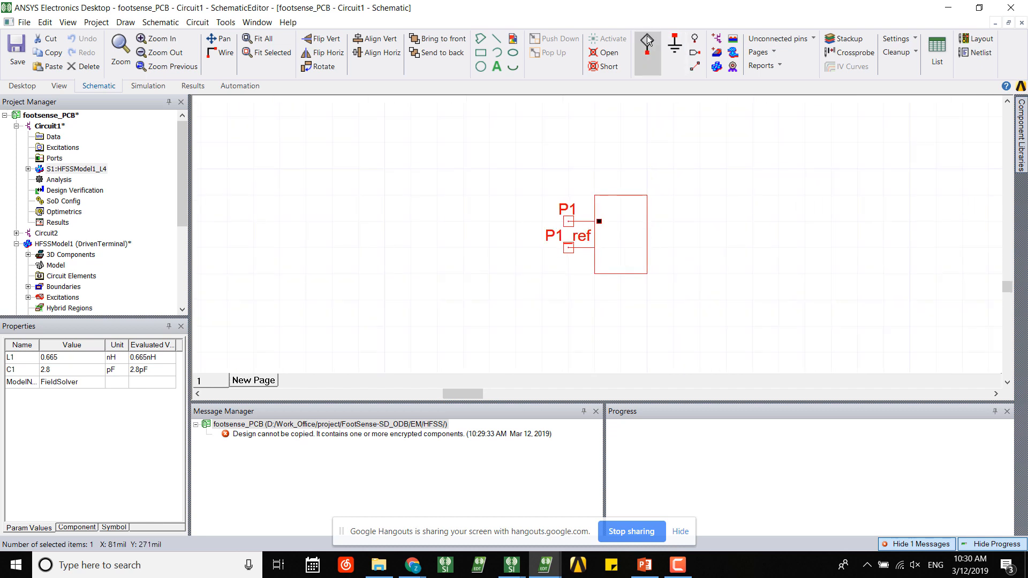
left_click(570, 245)
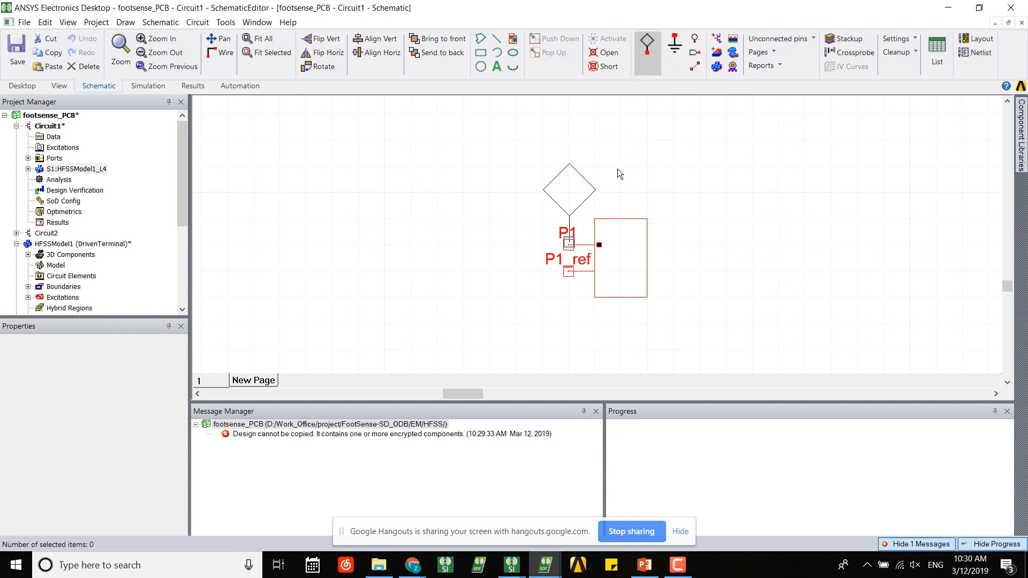
key("Escape")
double_click(581, 201)
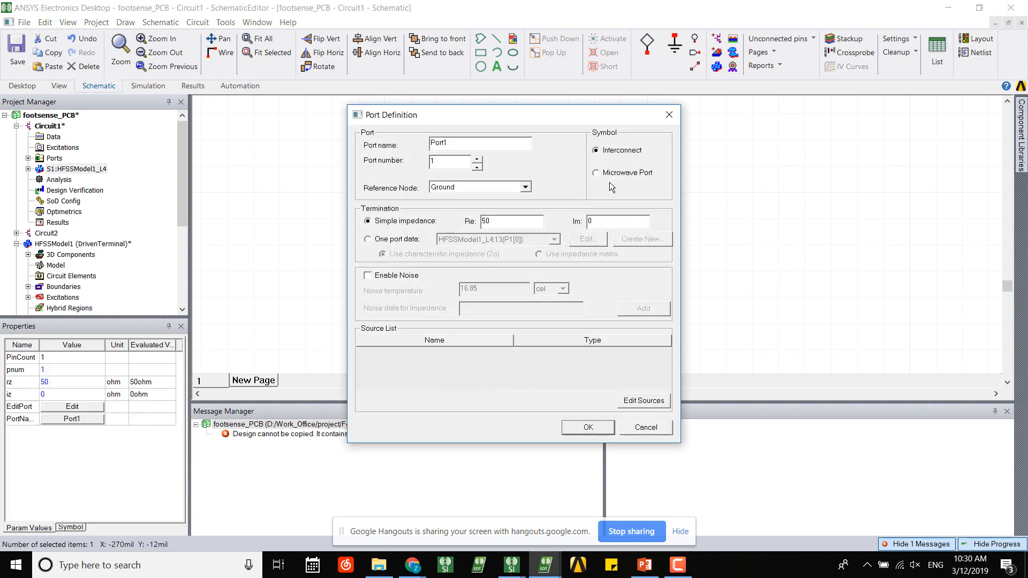
left_click(588, 427)
- Add a sinusoidal power source to Port1 and set its ACMAG to 1 V
scroll(448, 191, "up", 3)
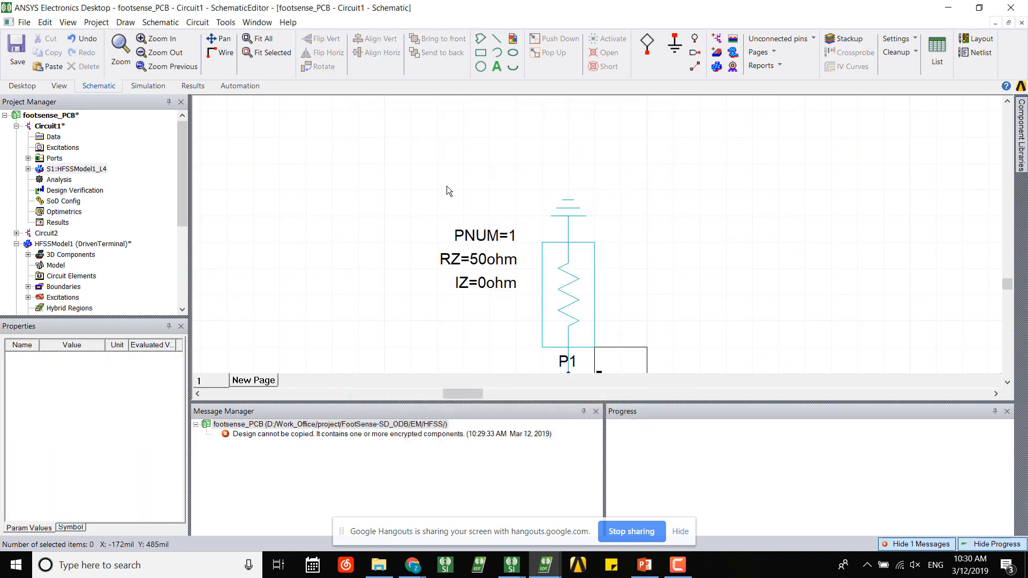
right_click(78, 151)
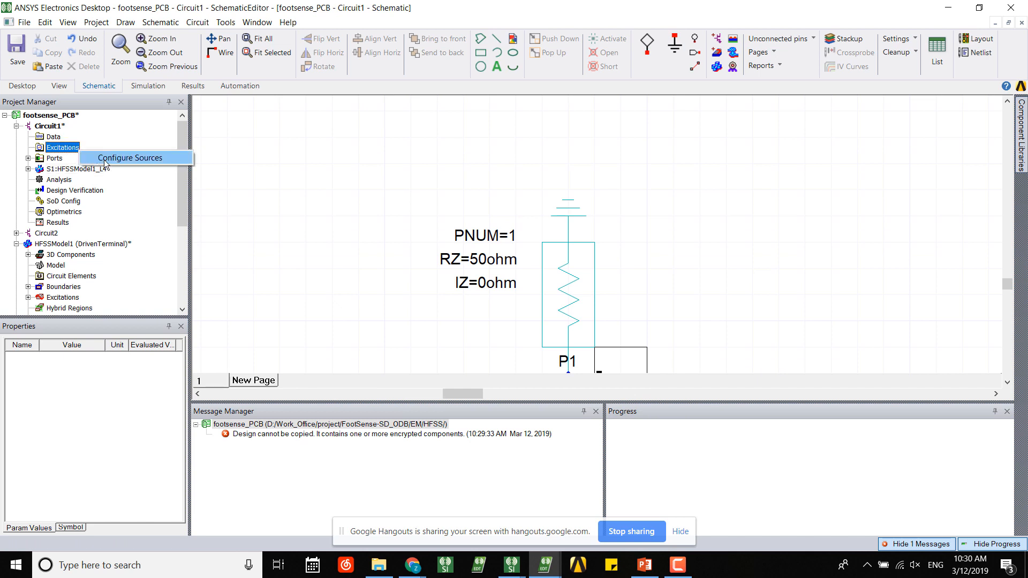
left_click(143, 157)
left_click(689, 375)
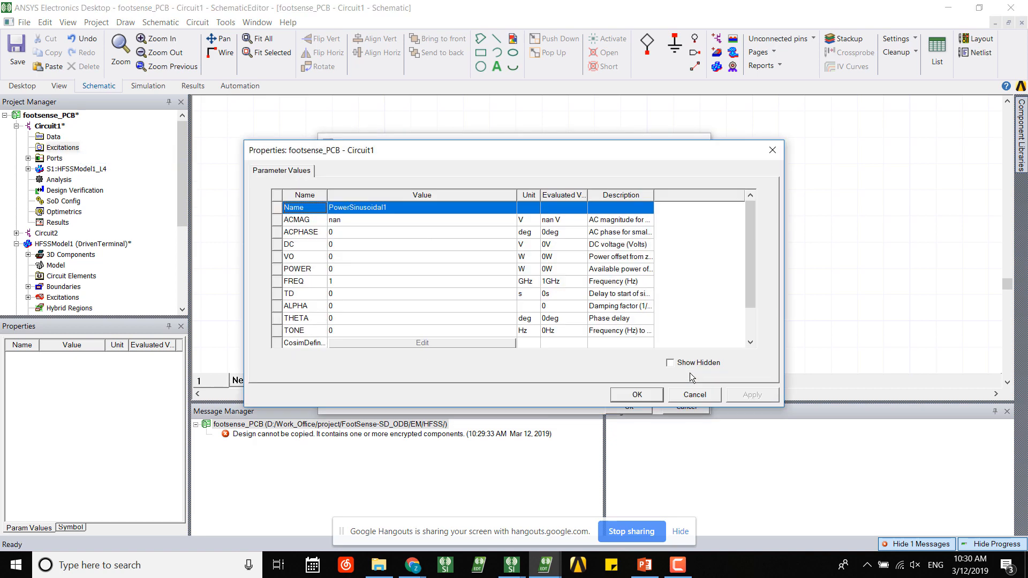
scroll(402, 223, "down", 1)
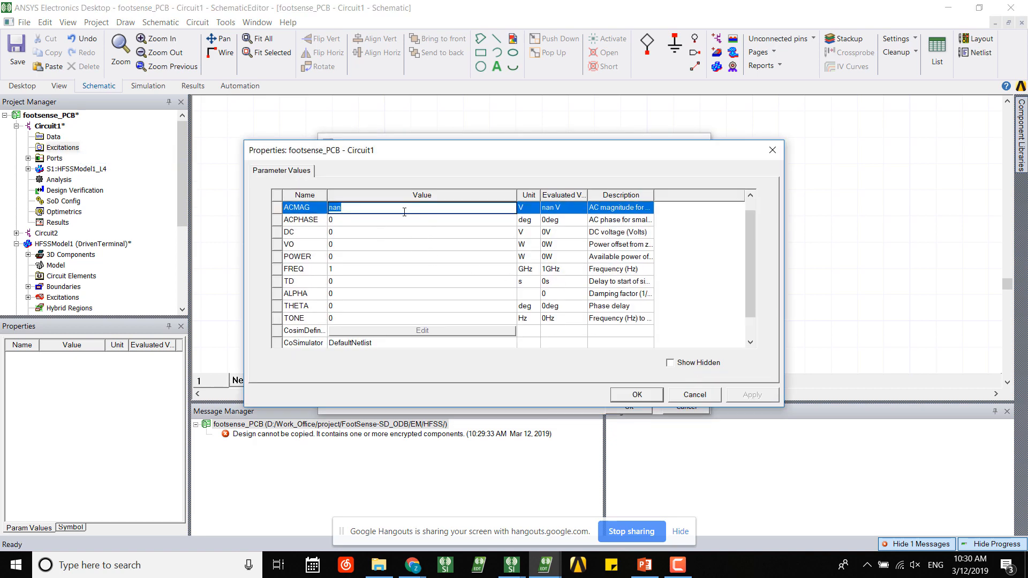
scroll(411, 254, "up", 1)
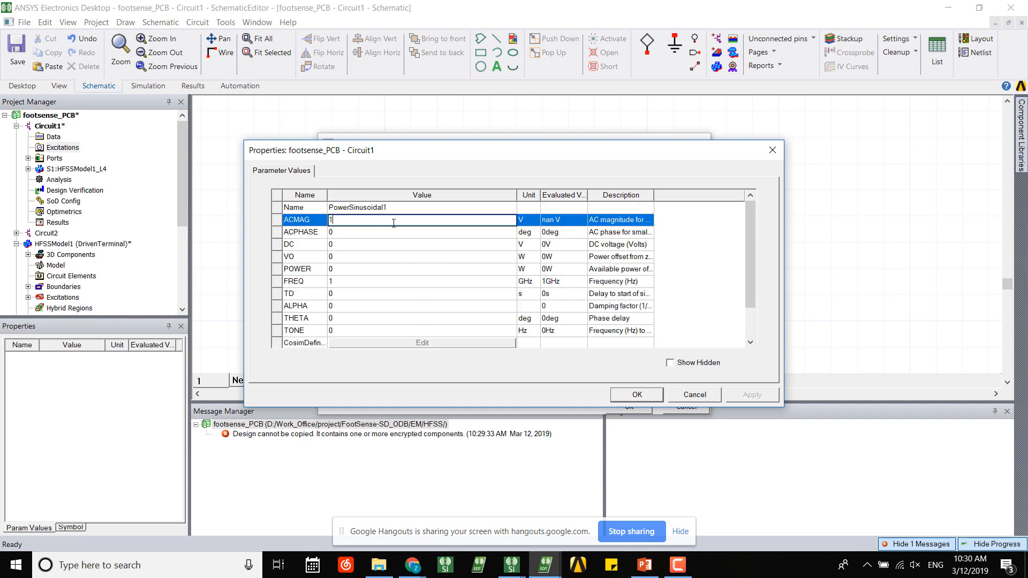
scroll(407, 253, "down", 1)
scroll(375, 252, "up", 1)
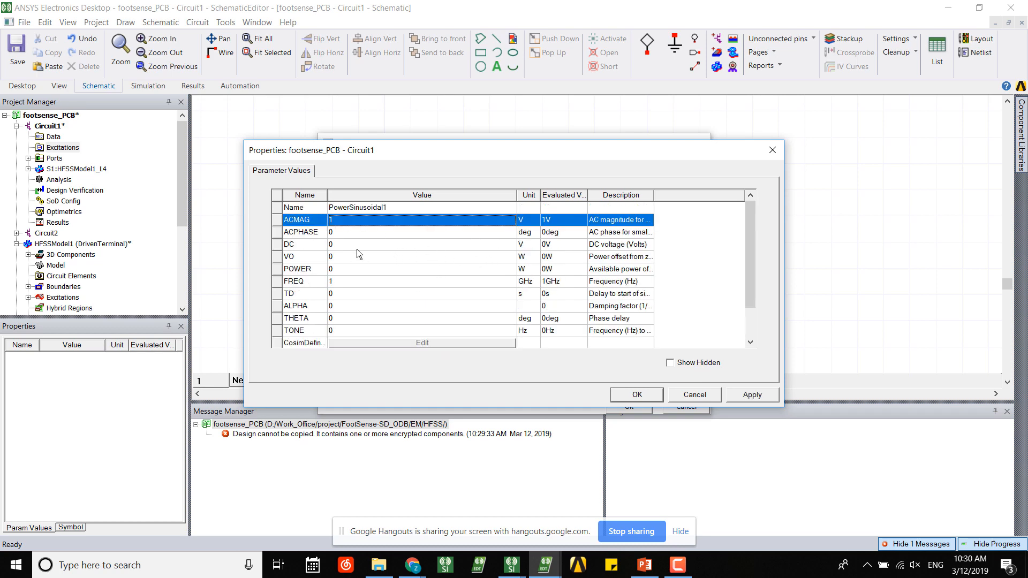
- Set the power source's FREQ to 1.575 GHz and accept the port and source configuration
left_click(349, 269)
left_click(345, 283)
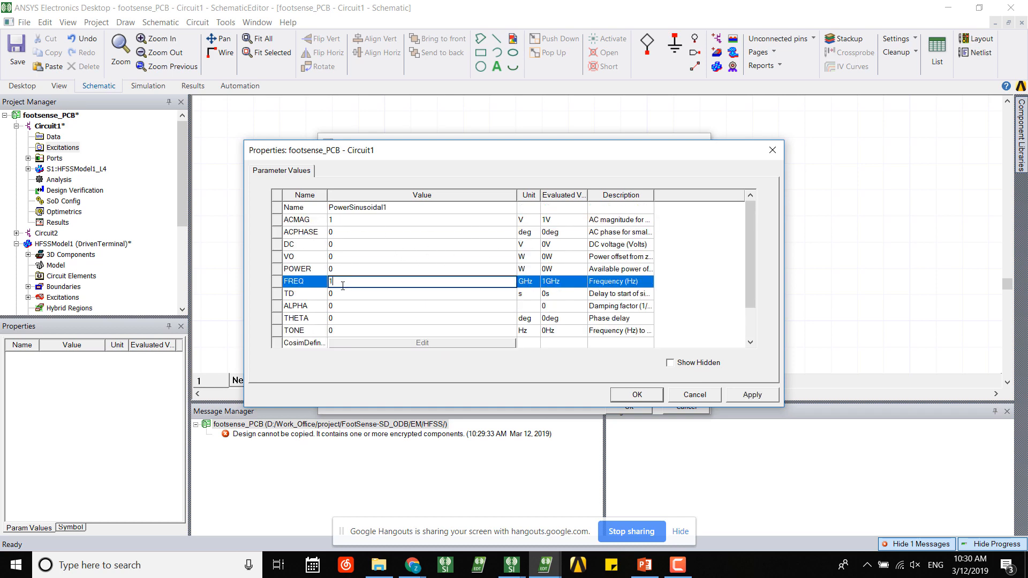
type(".575")
left_click(641, 397)
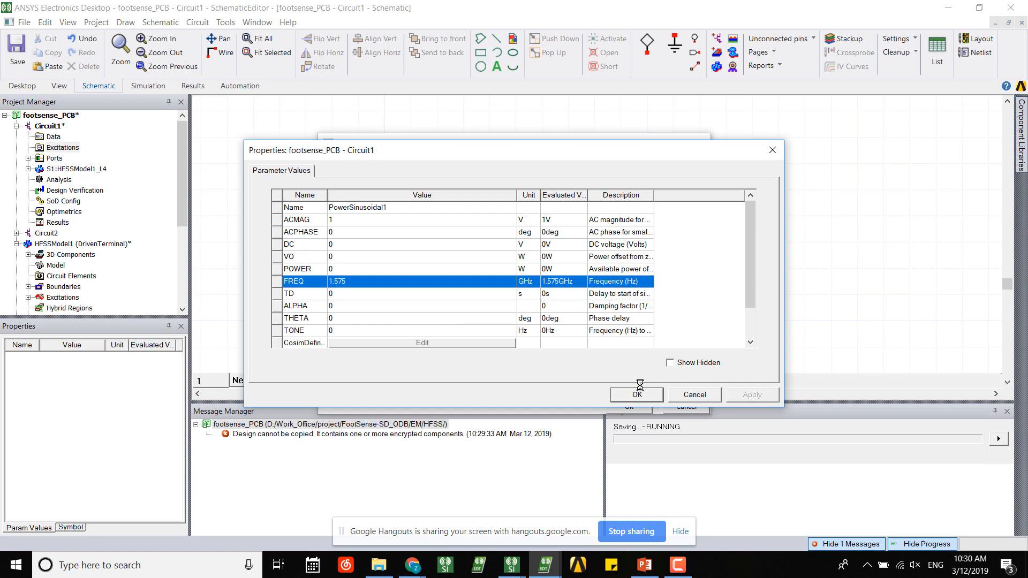
left_click(638, 395)
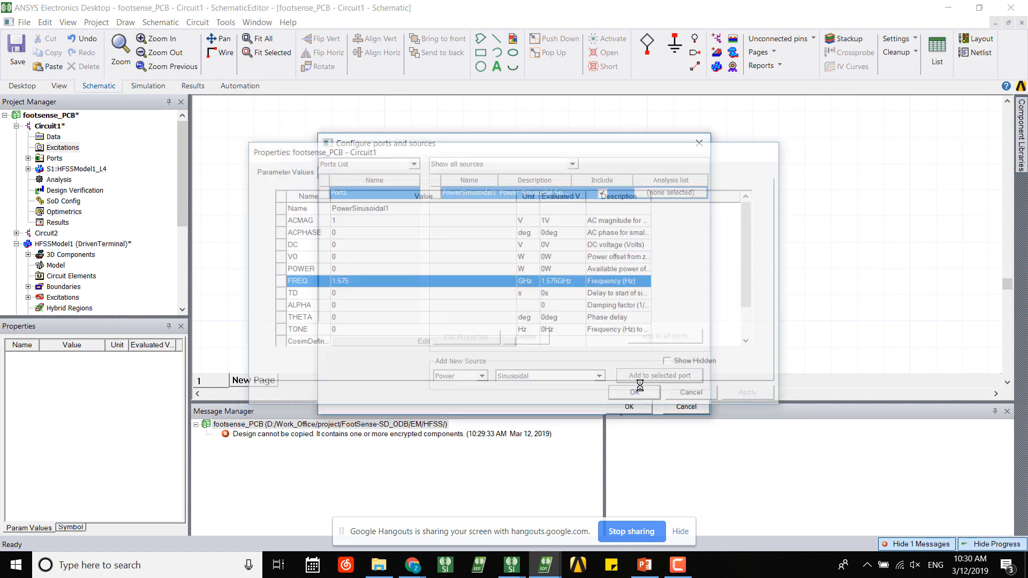
left_click(632, 408)
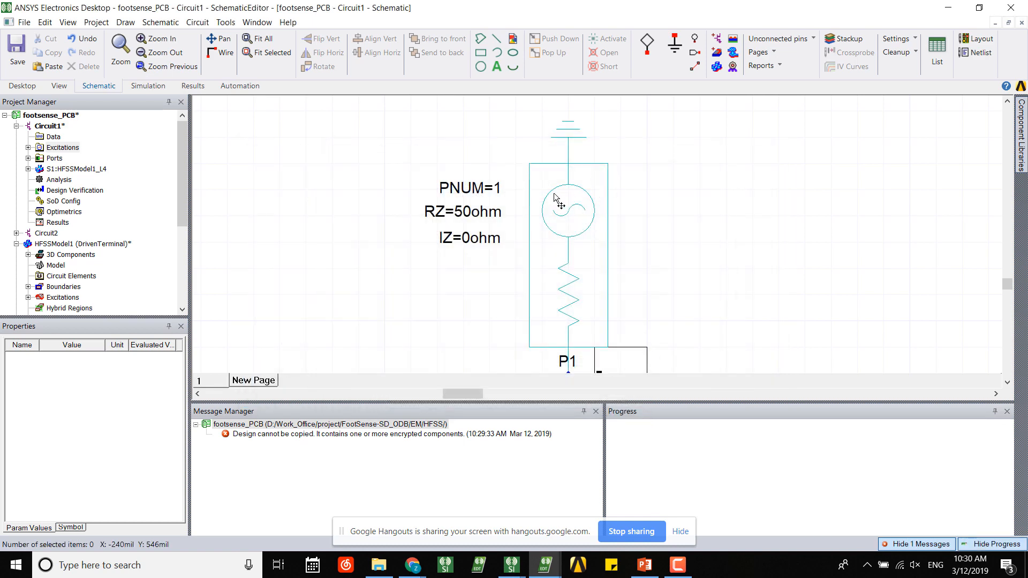
- Place a ground on the P1_ref pin of the HFSSModel1 component
scroll(699, 232, "down", 3)
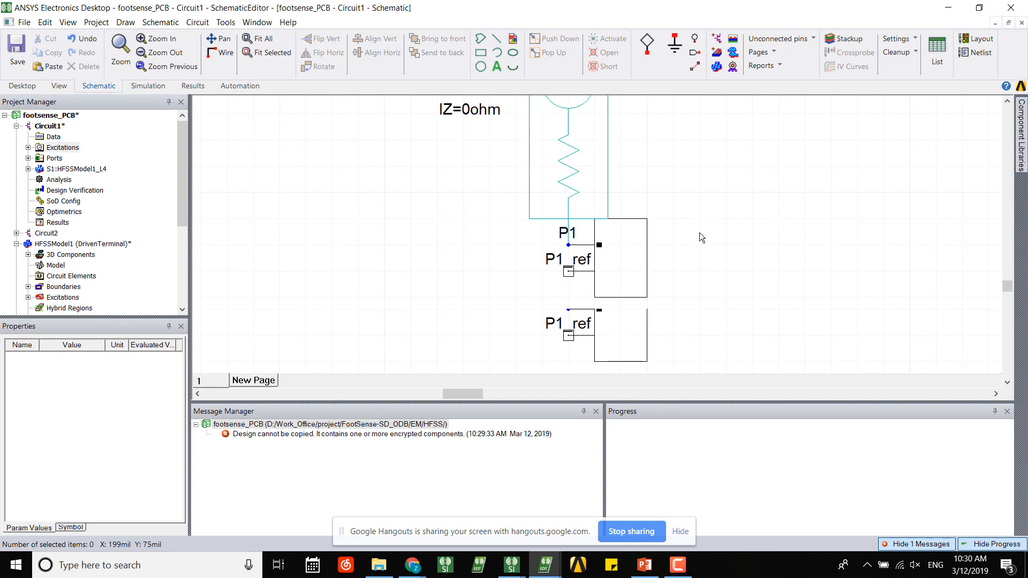
left_click(675, 48)
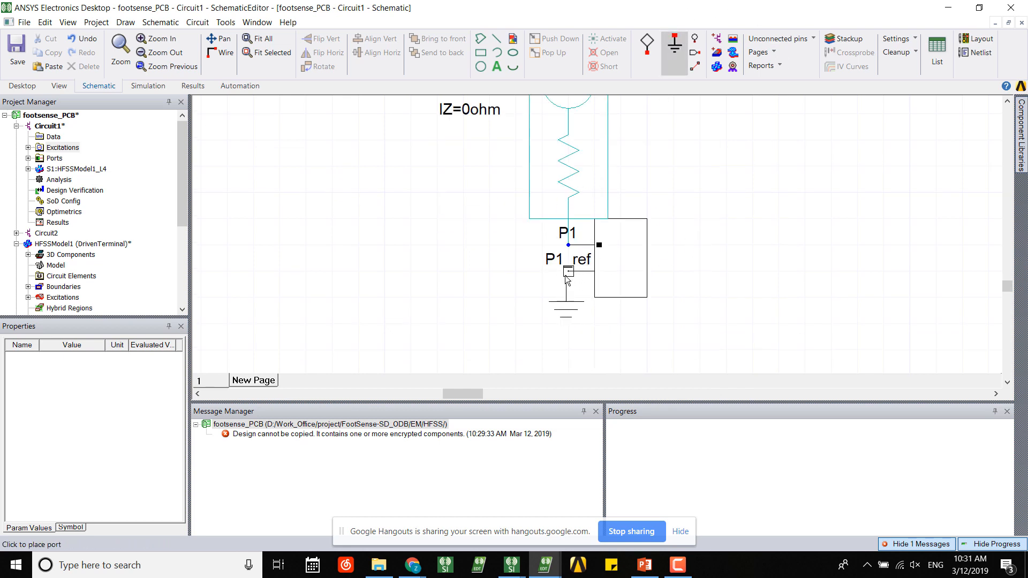
left_click(569, 274)
key("Escape")
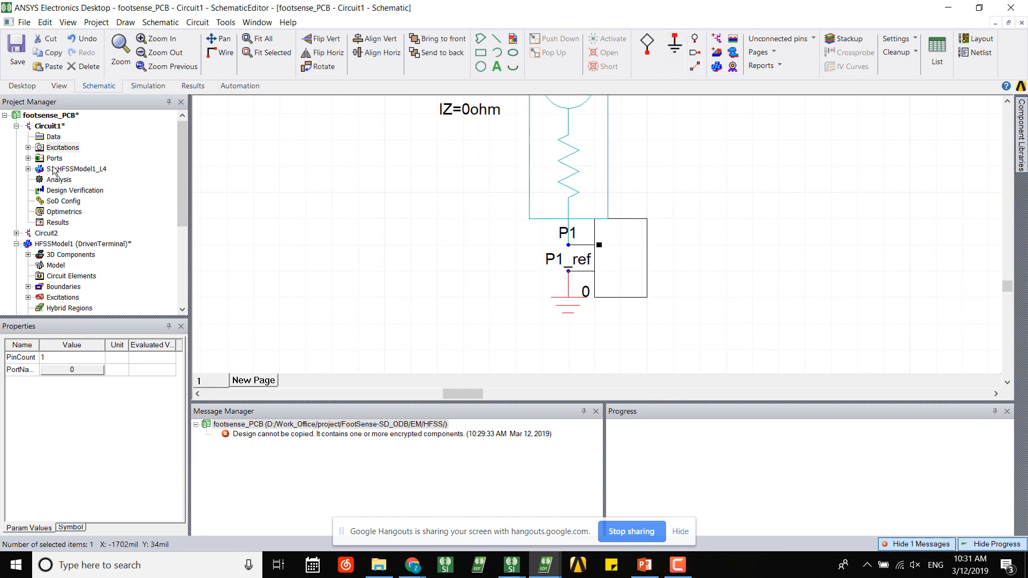
- Add a Nexxim Linear Network Analysis setup sweeping F in linear steps from 1 GHz to 4 GHz by 0.01 GHz
right_click(59, 181)
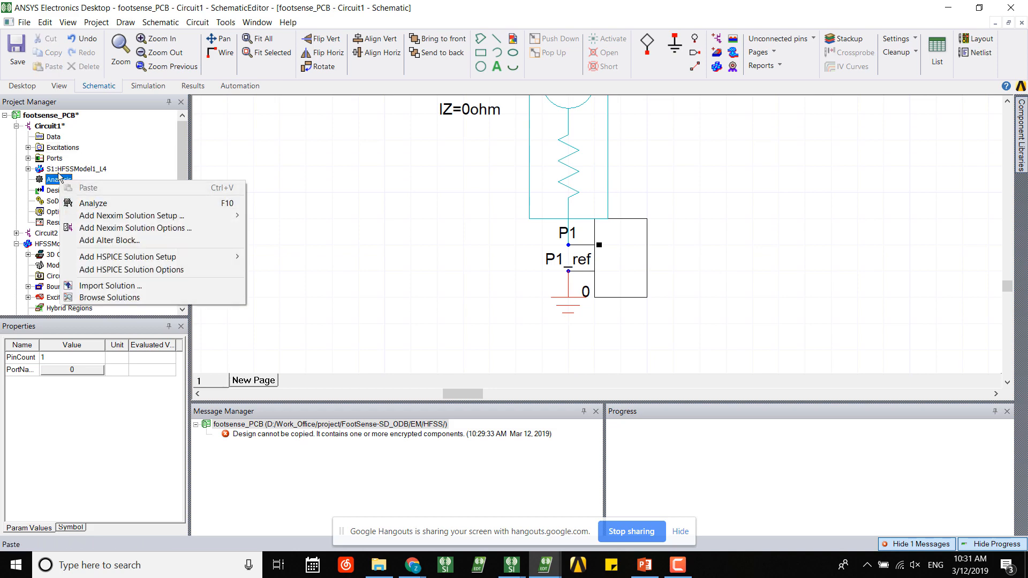
mouse_move(235, 215)
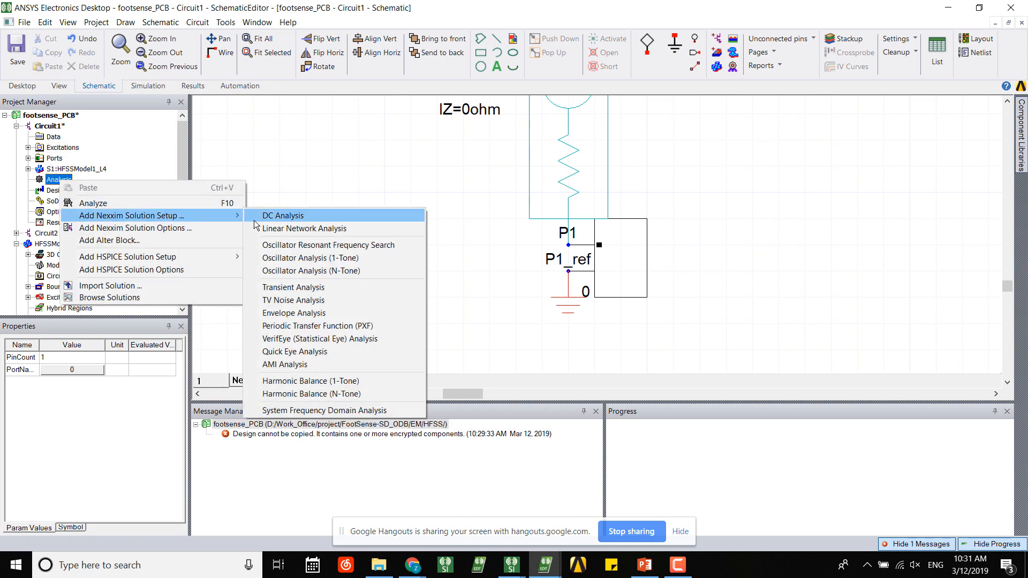
left_click(295, 231)
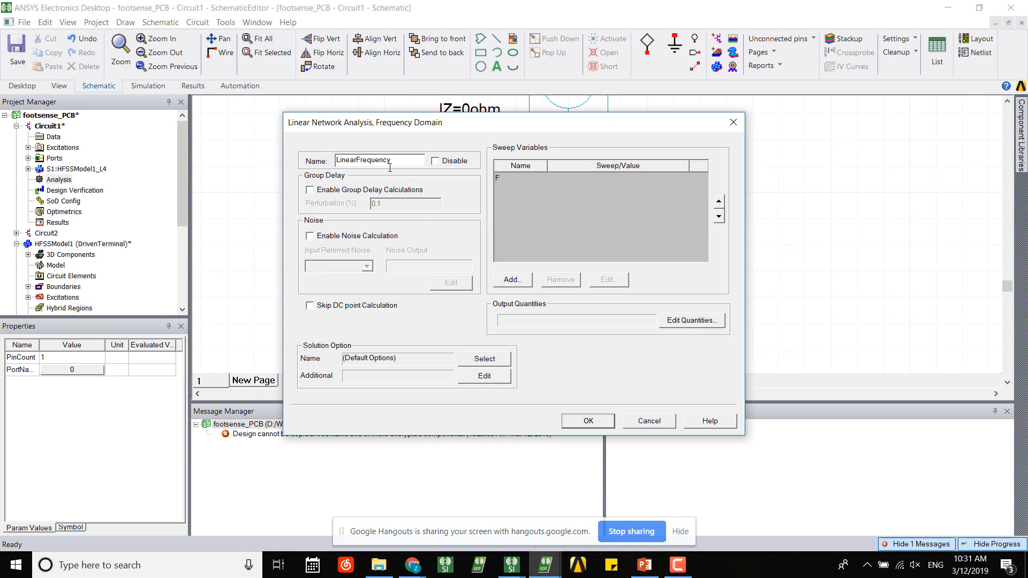
left_click(515, 279)
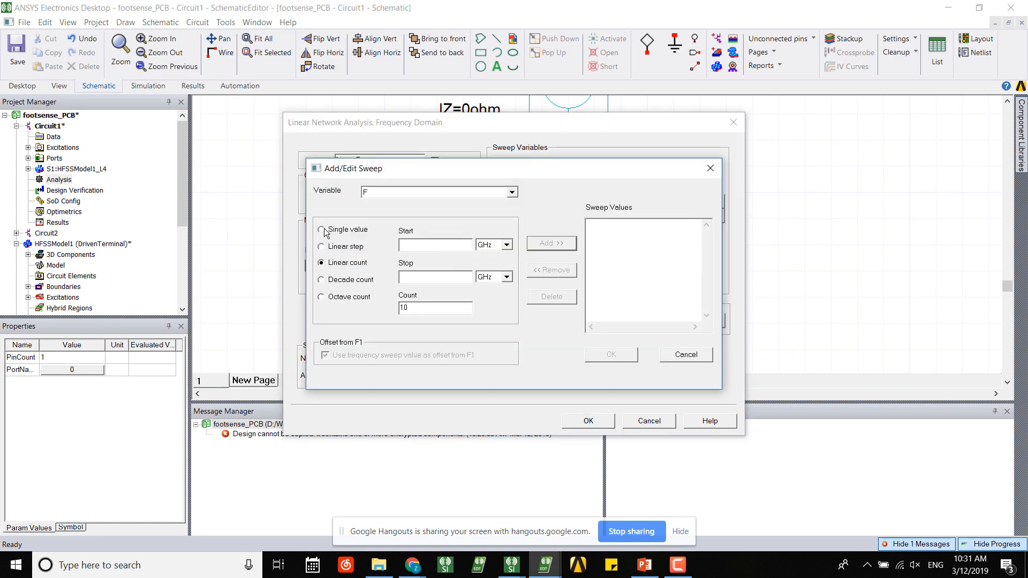
type("1")
left_click(360, 250)
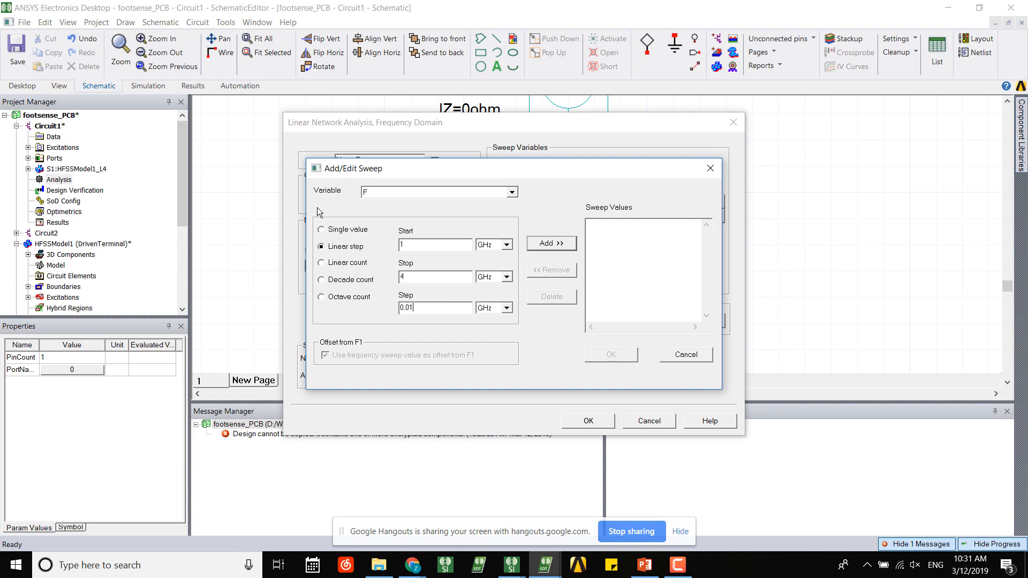
left_click(560, 245)
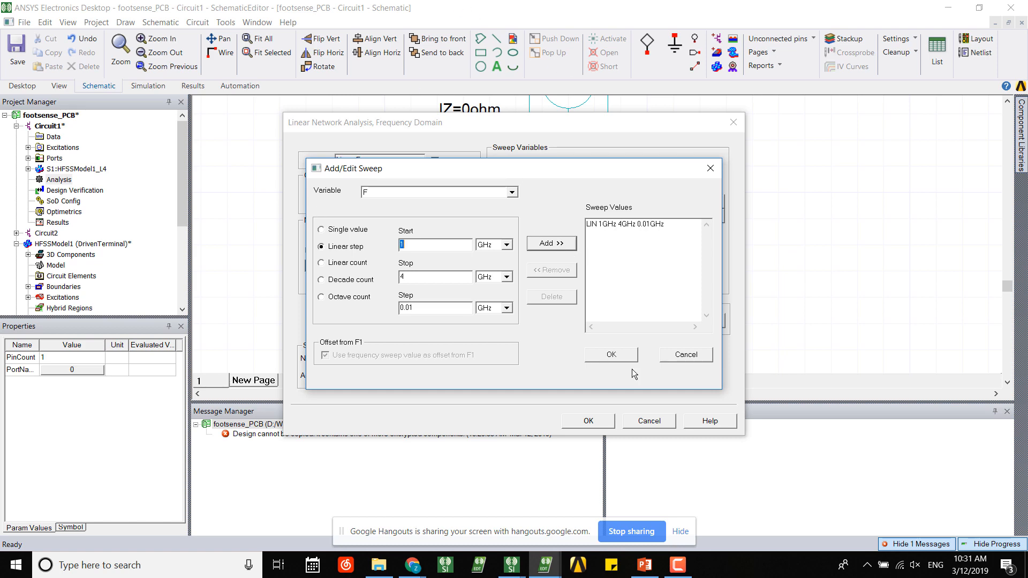
left_click(612, 355)
left_click(589, 421)
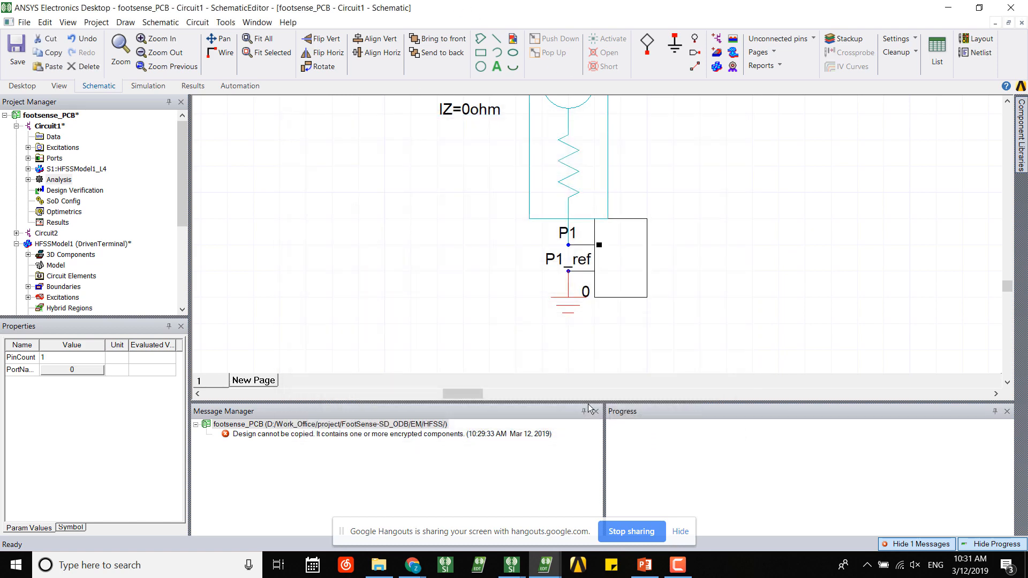
- Run the analysis of Circuit1 with the new frequency sweep setup
scroll(524, 207, "down", 1)
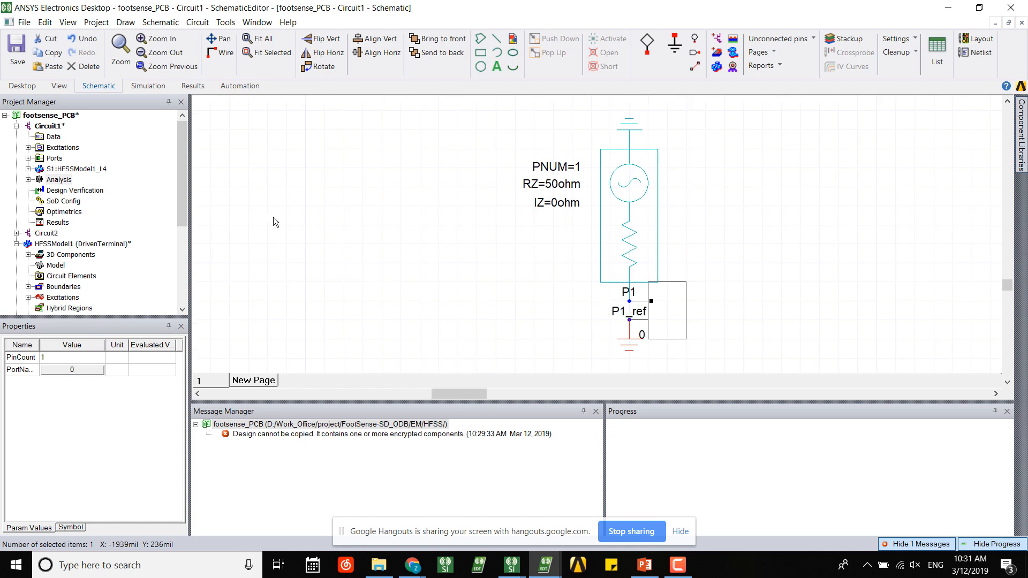
left_click(38, 182)
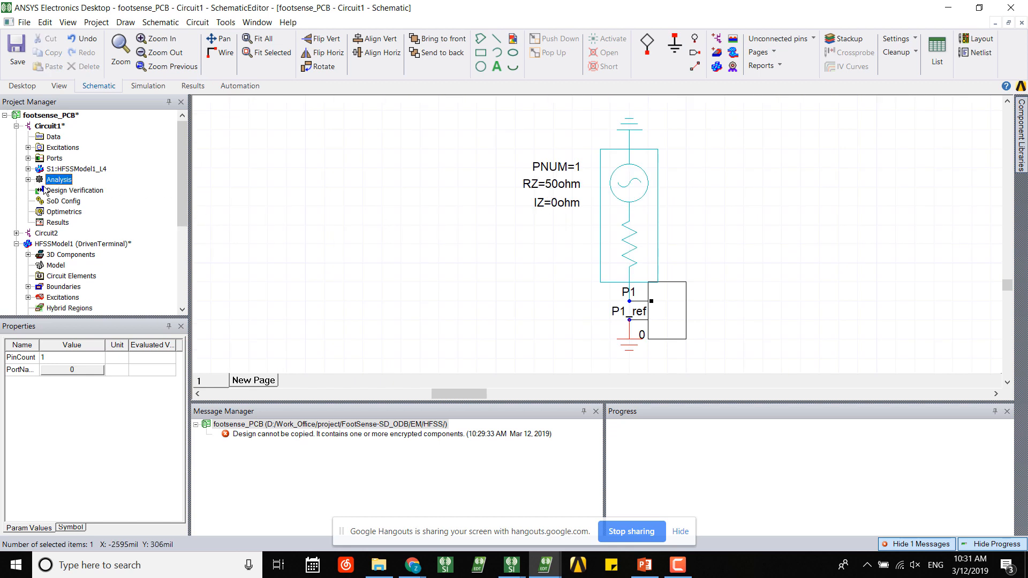
left_click(140, 88)
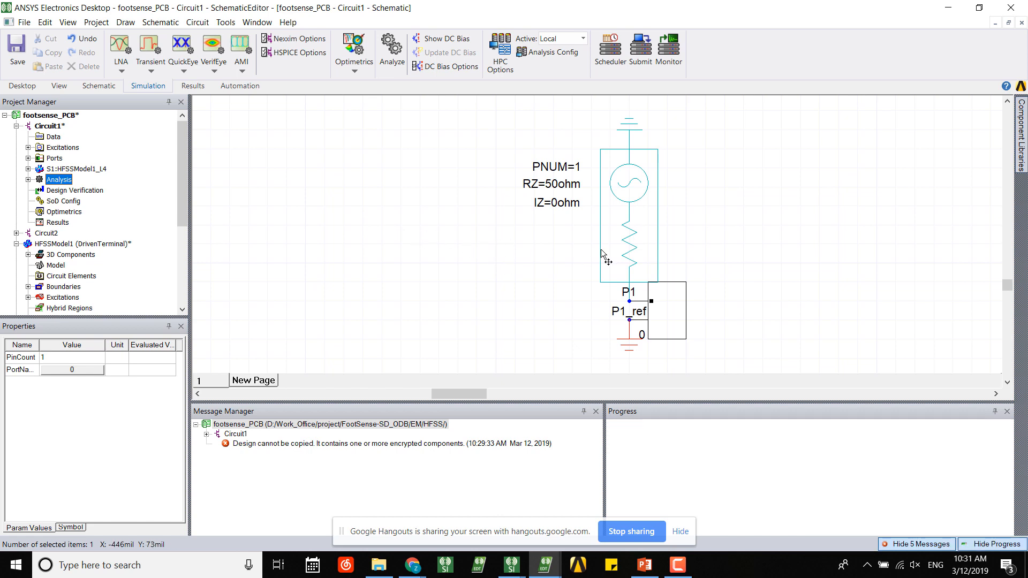
- Move the source port away from the HFSSModel1 block, leaving a horizontal wire between it and the P1 pin
left_click_drag(632, 238, 527, 224)
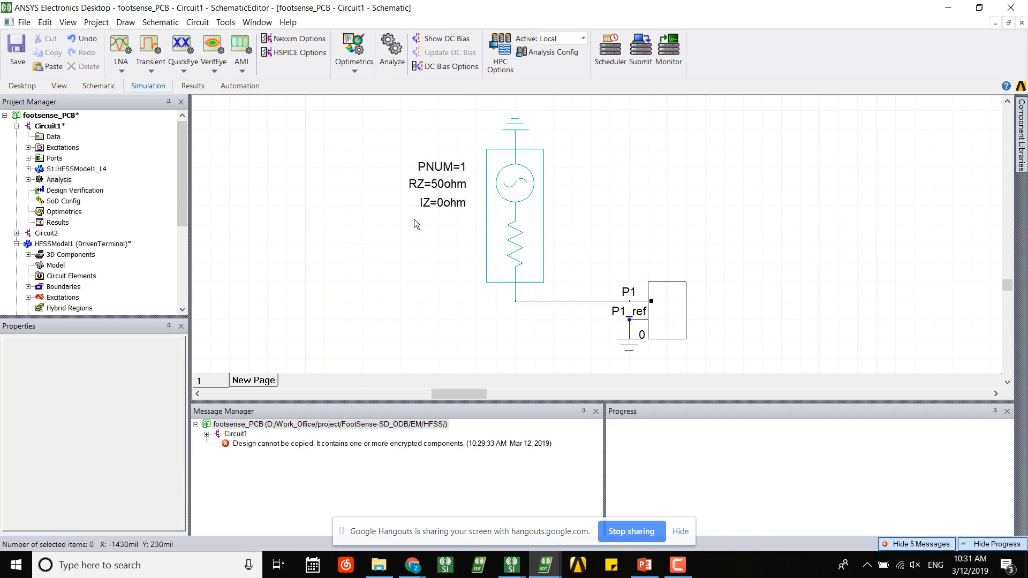
- Create a rectangular S-parameter report plotting dB(S(Port1,Port1)) against F from Circuit1's LinearFrequency solution
right_click(54, 221)
mouse_move(213, 242)
left_click(274, 239)
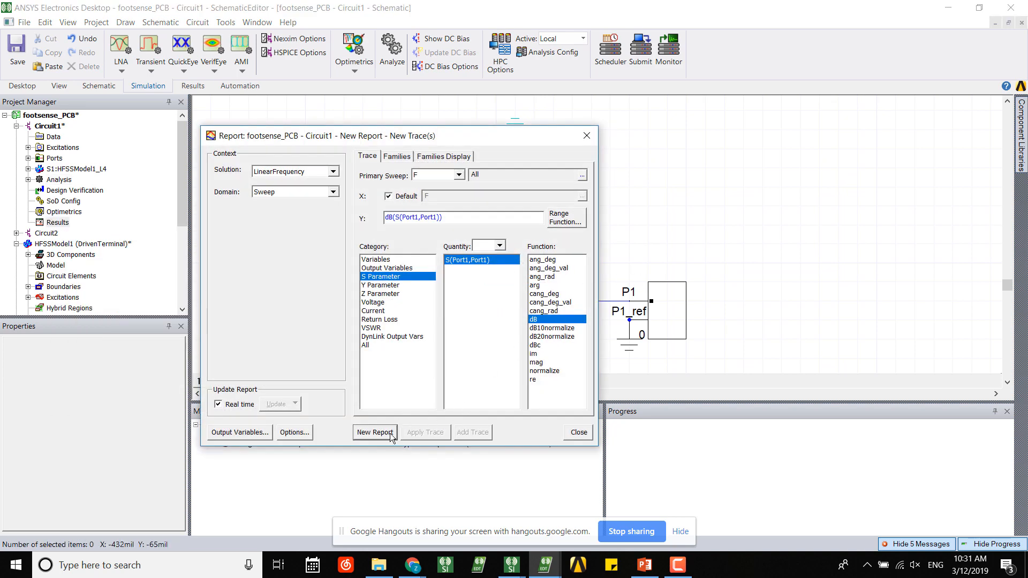
left_click(390, 433)
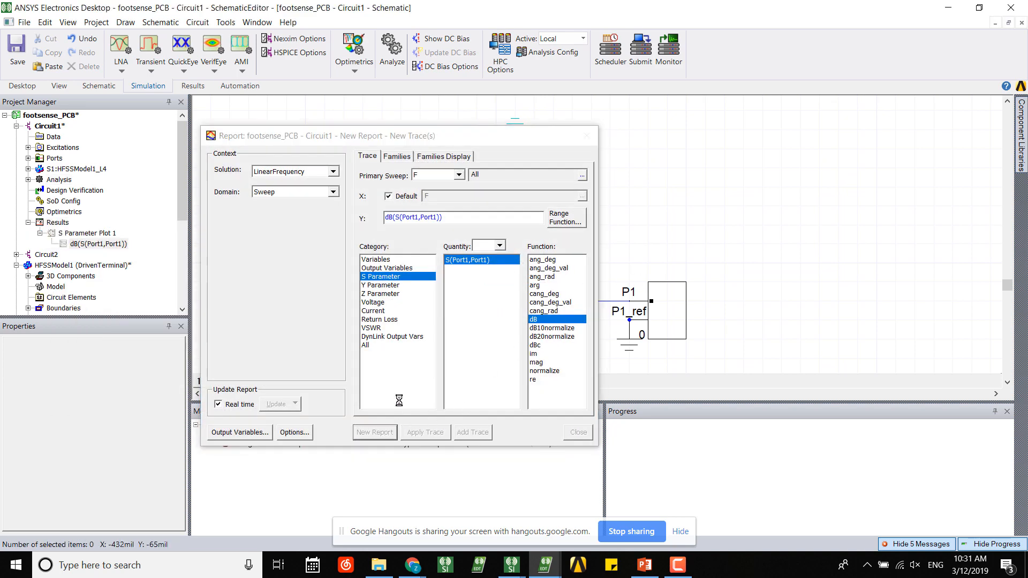
left_click(583, 138)
- Add a marker at the lower-frequency dip of the dB(S(Port1,Port1)) trace and shift it to 1.57 GHz
right_click(422, 219)
mouse_move(482, 226)
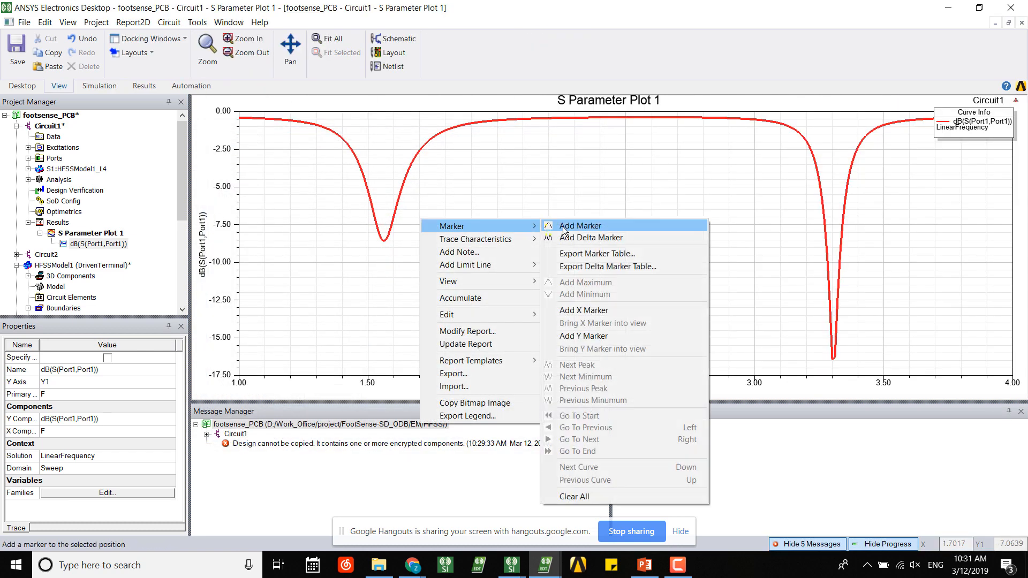
left_click(573, 228)
left_click(385, 243)
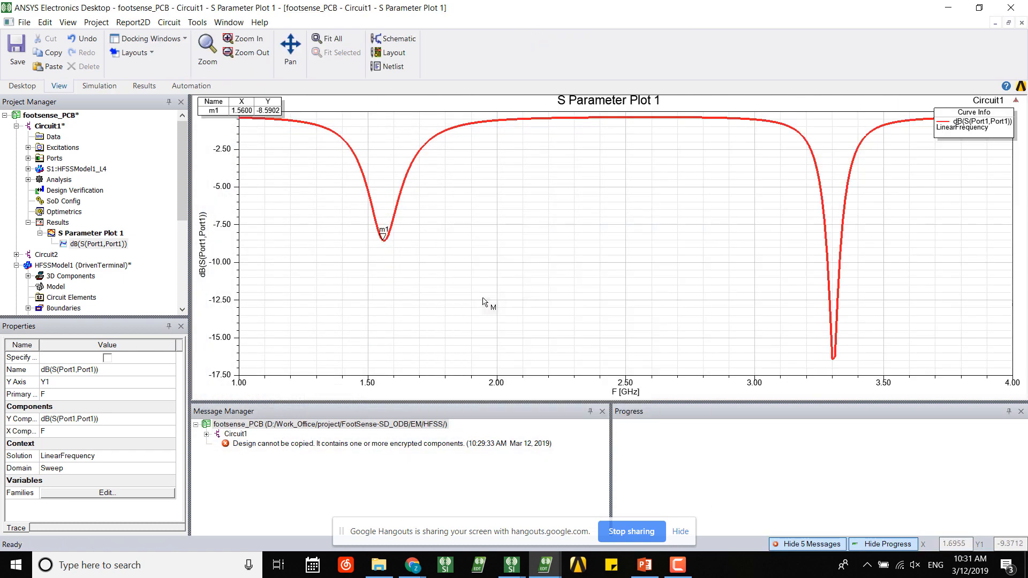
left_click_drag(383, 234, 388, 242)
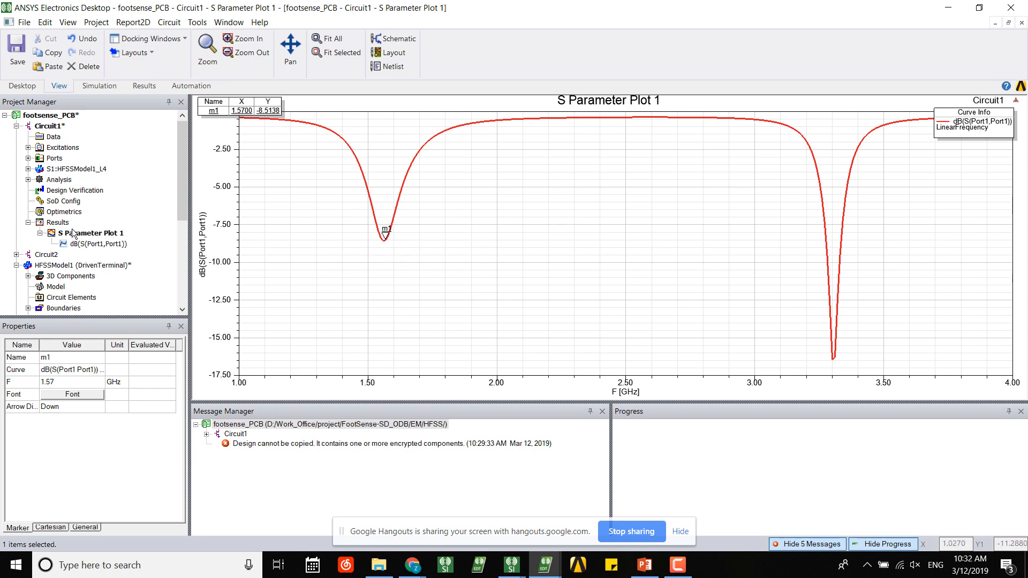
- Open the Smith Tool for Circuit1's LinearFrequency results and maximize its window
left_click(107, 89)
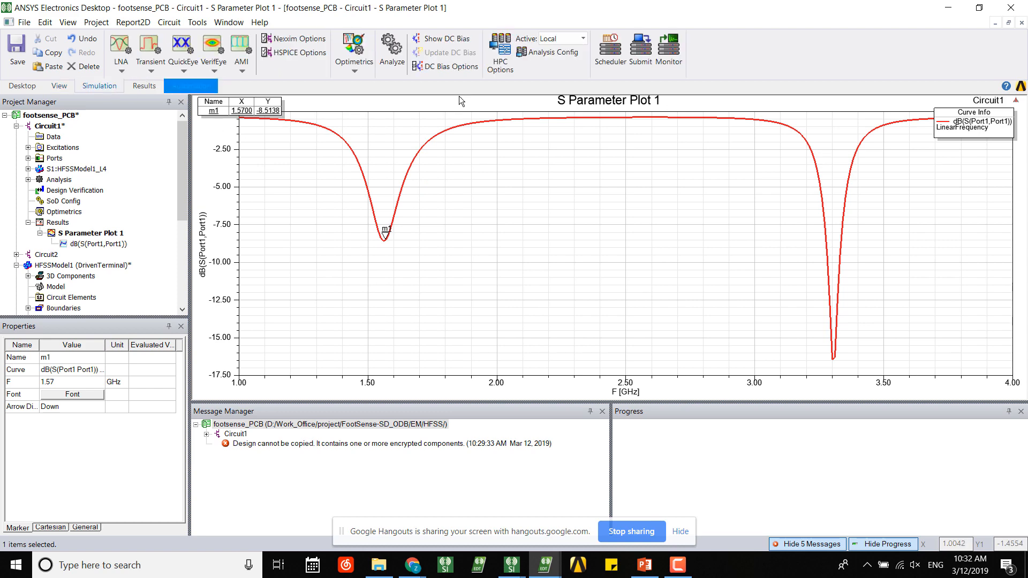
left_click(143, 86)
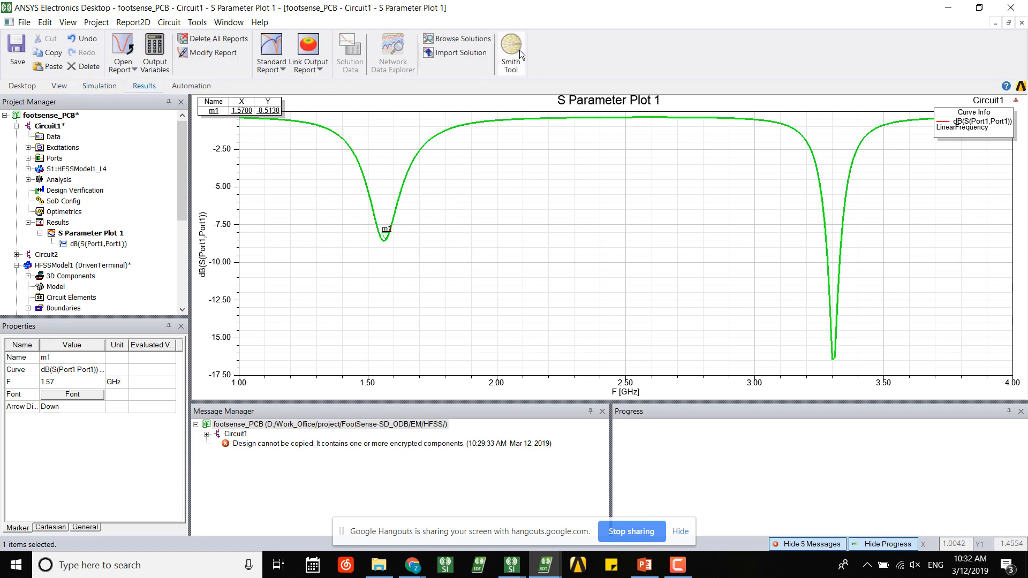
left_click(519, 50)
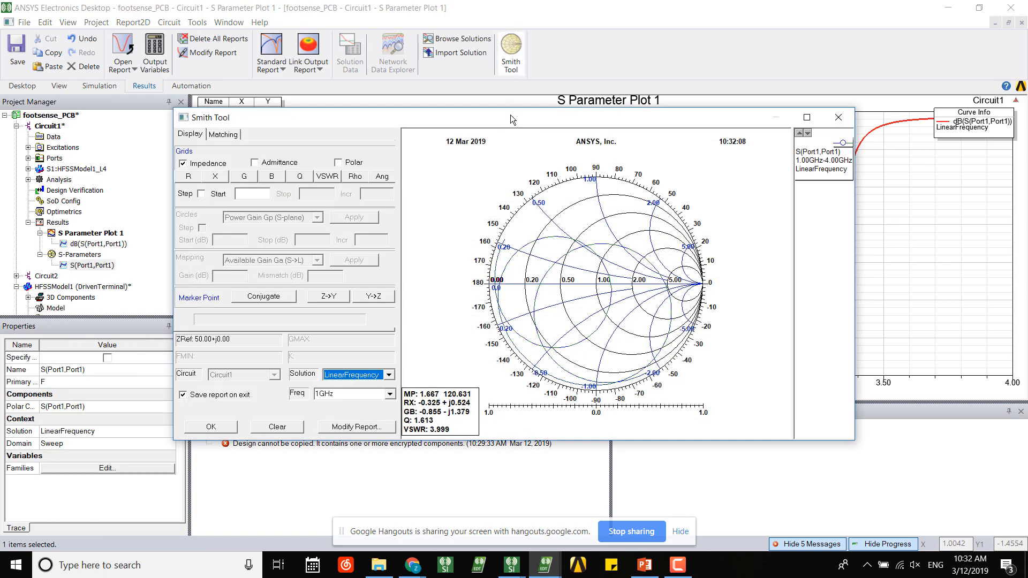
left_click_drag(510, 115, 566, 3)
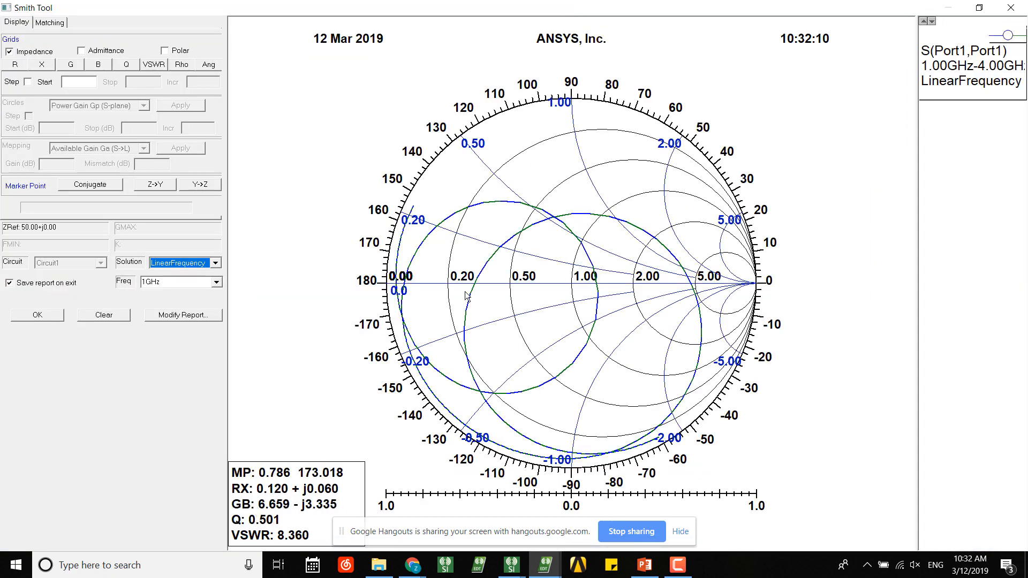
- Place a data marker at 1.580 GHz on the S(Port1,Port1) trace, leave marker mode and show the marker point's conjugate
right_click(595, 184)
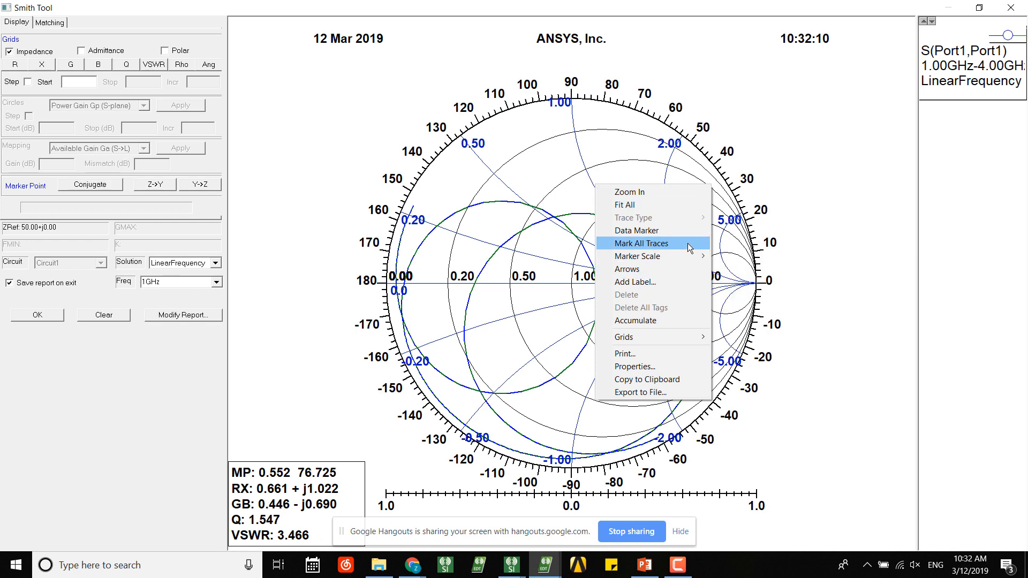
left_click(647, 231)
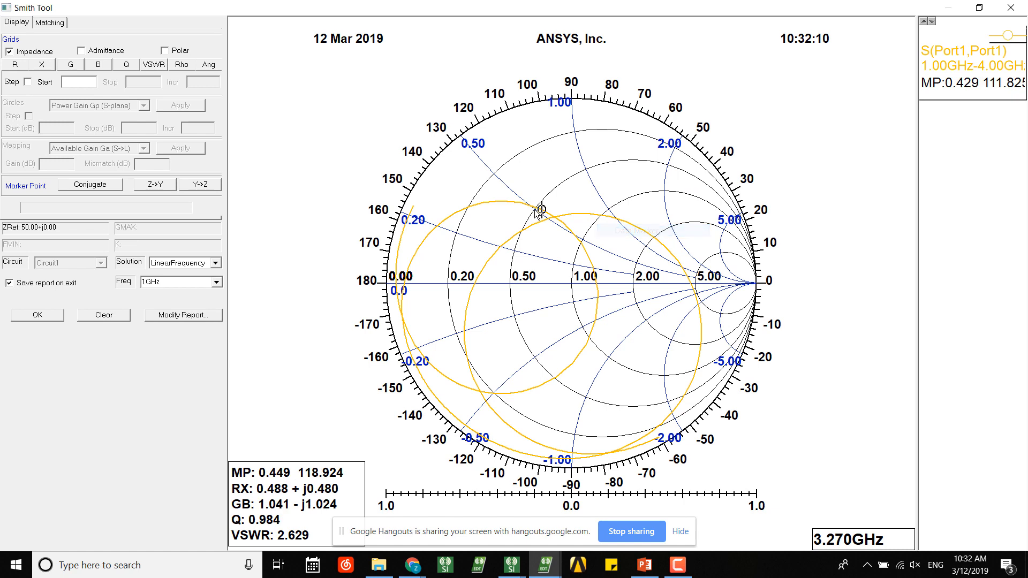
left_click(589, 219)
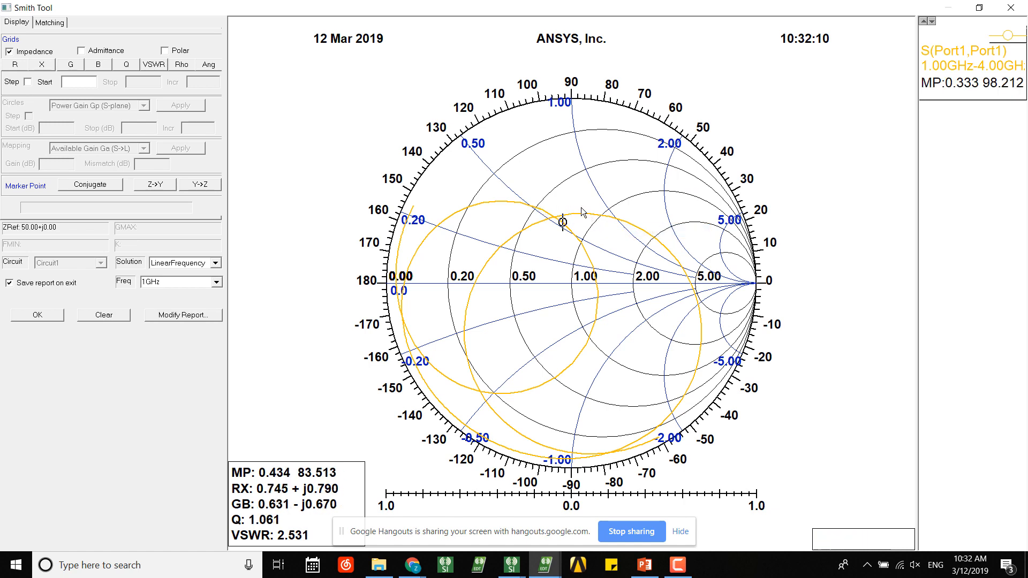
left_click(592, 215)
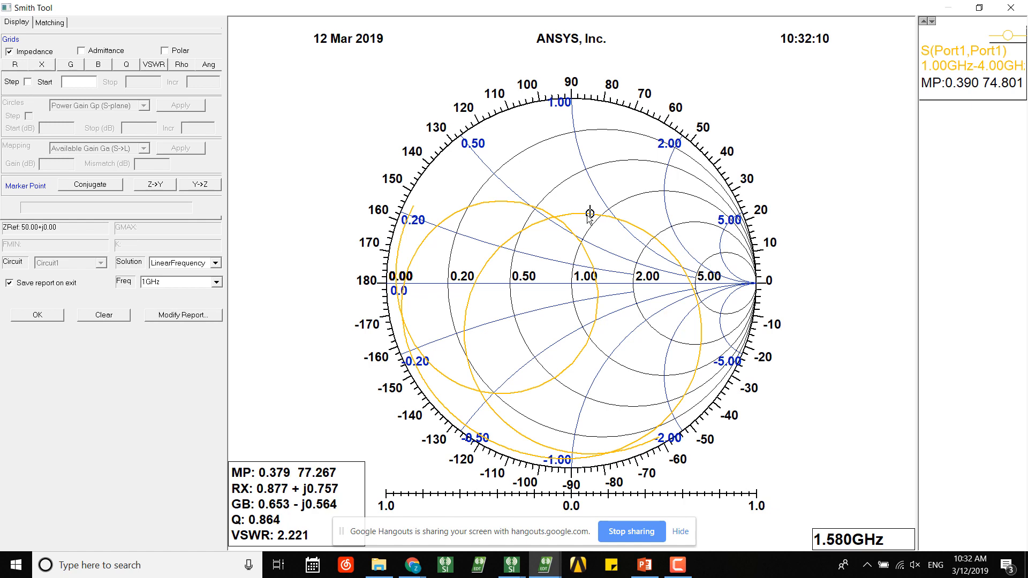
left_click(590, 214)
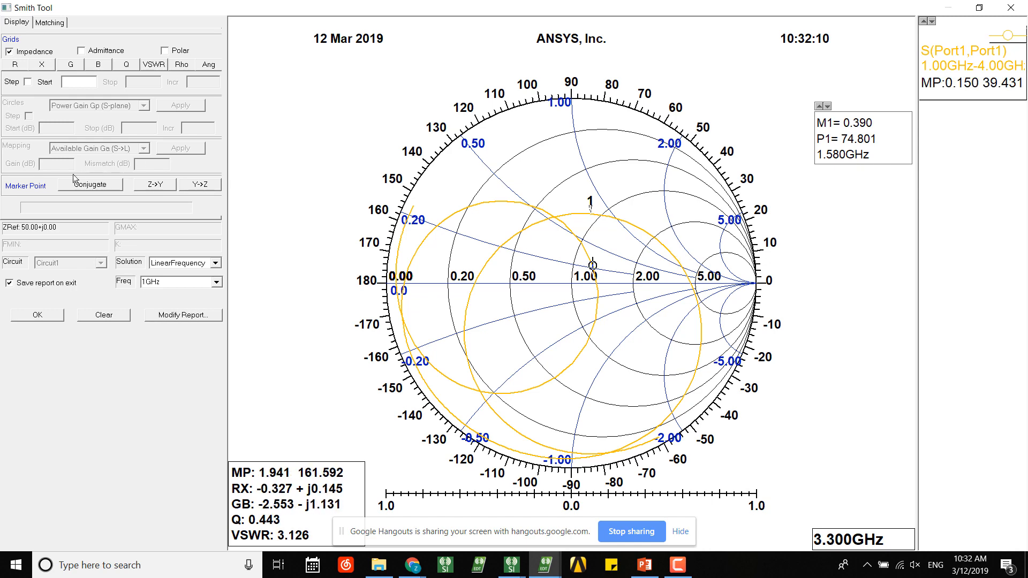
right_click(462, 248)
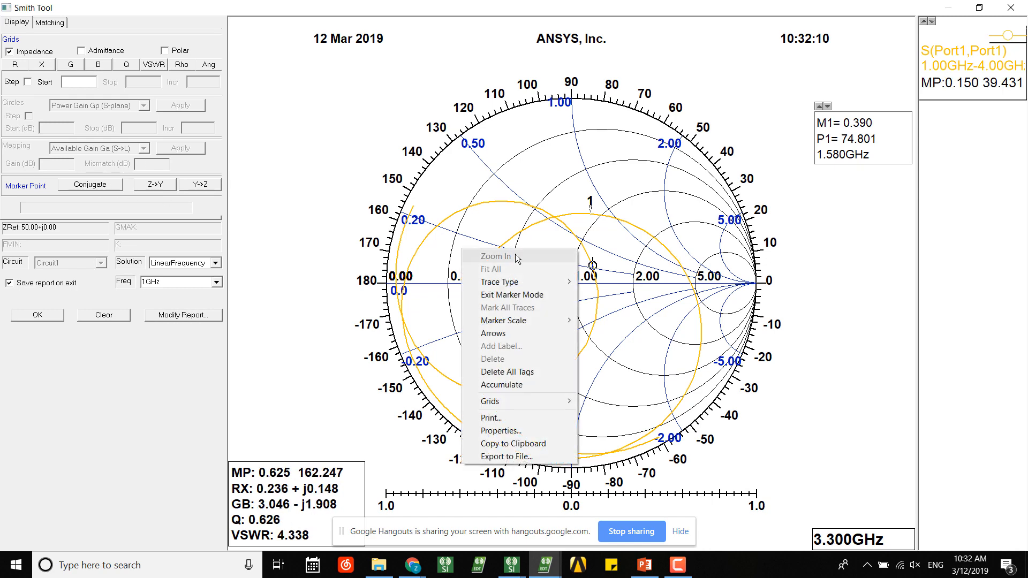
left_click(529, 293)
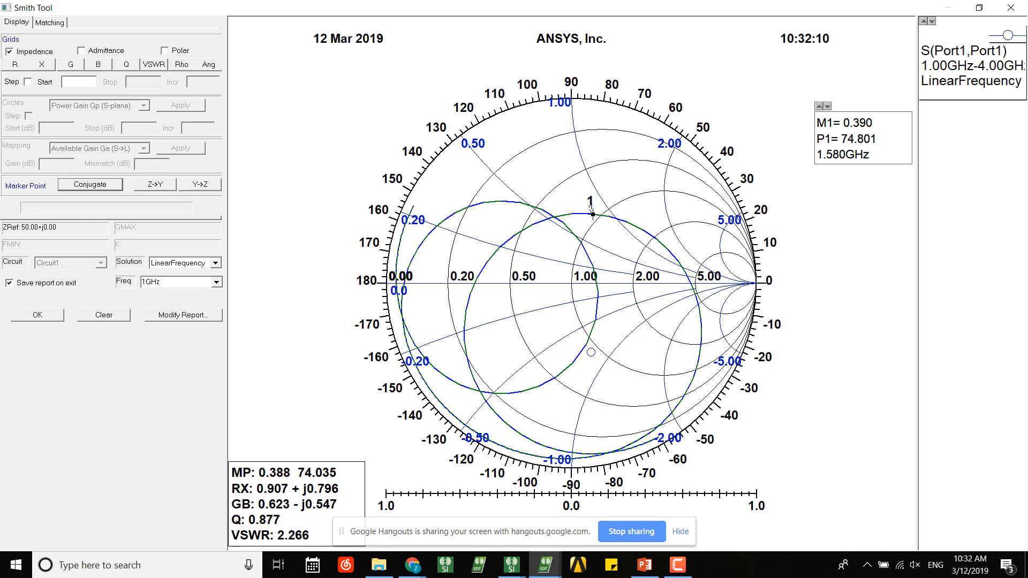
- Start a new match at the centre of the Smith chart and add a shunt capacitor followed by a series capacitor
left_click(51, 23)
left_click(49, 172)
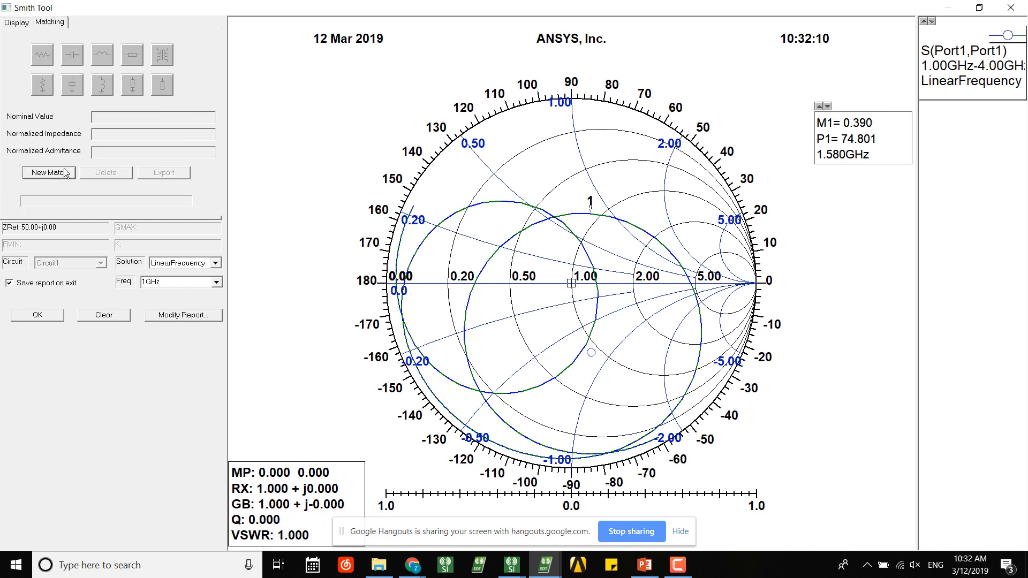
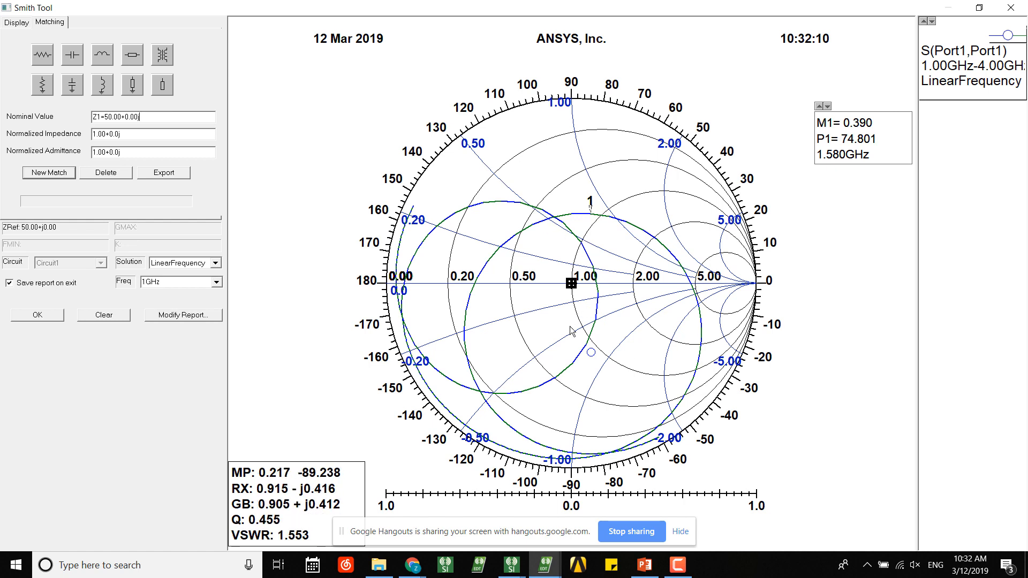
left_click(79, 94)
left_click(72, 55)
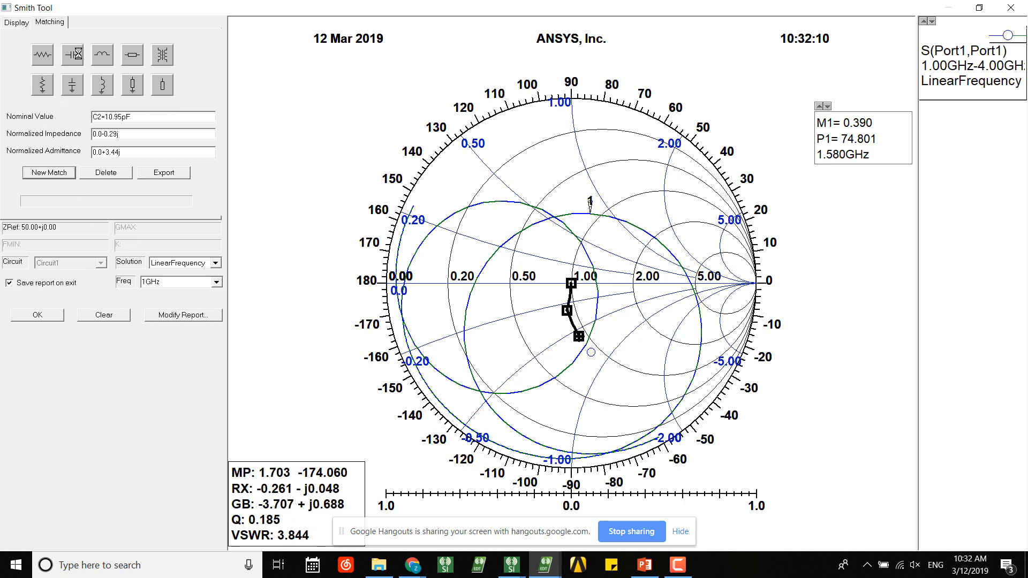
- Tune the match to end at the conjugate point, with C1 at 1.03 pF and C2 at 6.24 pF
mouse_move(567, 309)
left_mouse_down()
mouse_move(496, 376)
mouse_move(537, 357)
mouse_move(536, 371)
mouse_move(522, 369)
mouse_move(560, 311)
mouse_move(591, 357)
left_mouse_up()
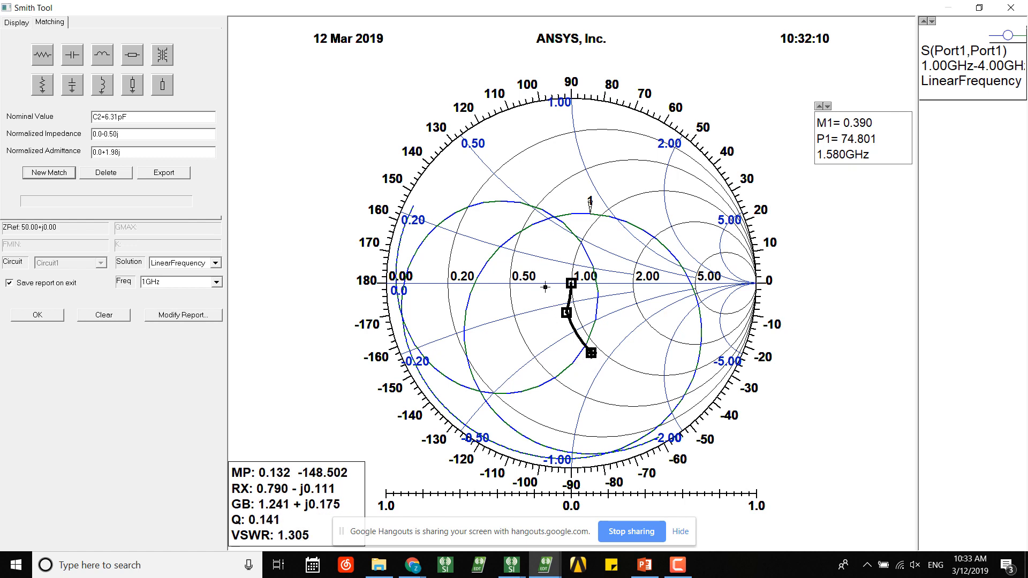
left_click(566, 310)
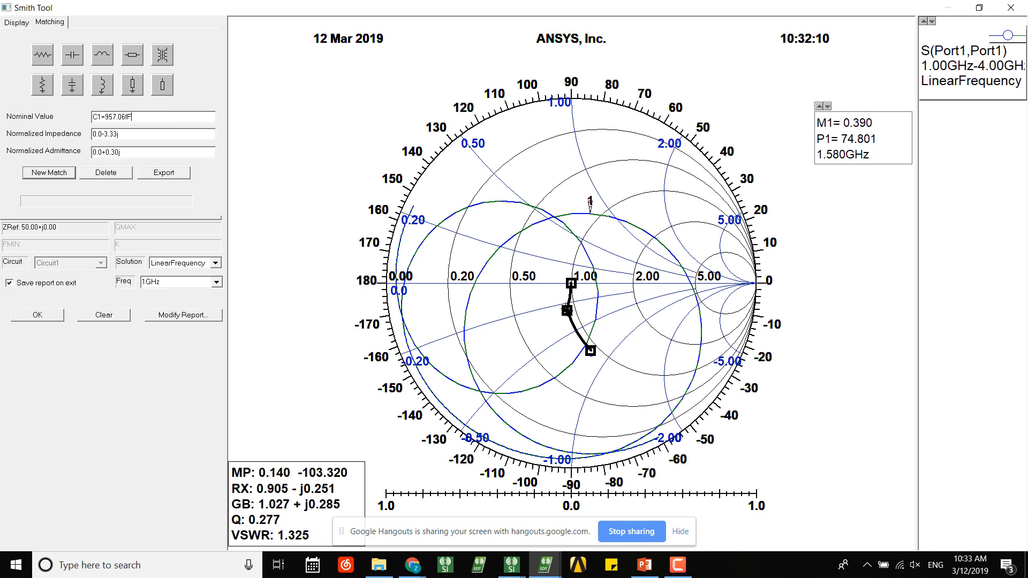
left_click_drag(567, 311, 566, 312)
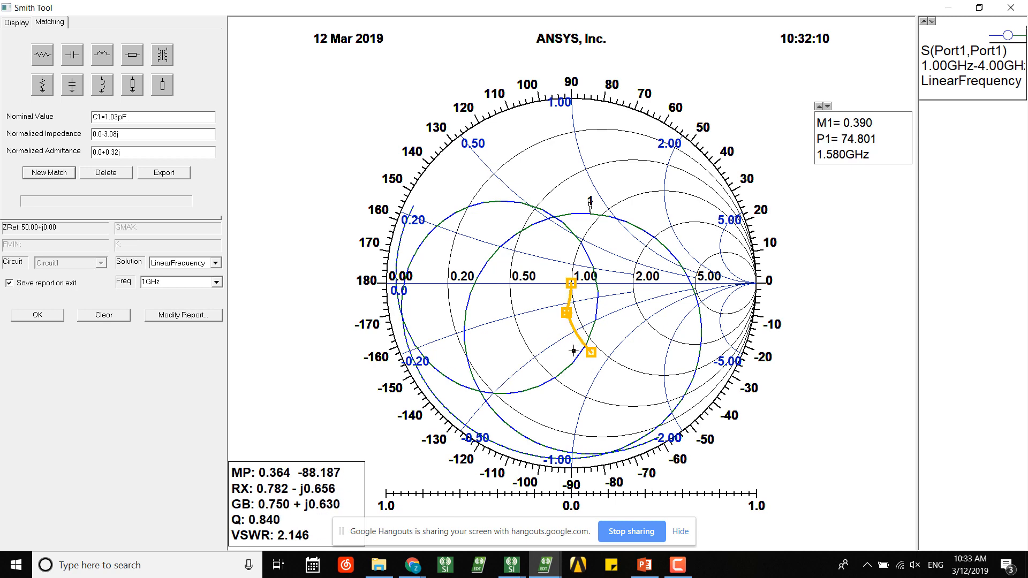
mouse_move(591, 354)
left_mouse_down()
mouse_move(582, 352)
mouse_move(592, 353)
left_mouse_up()
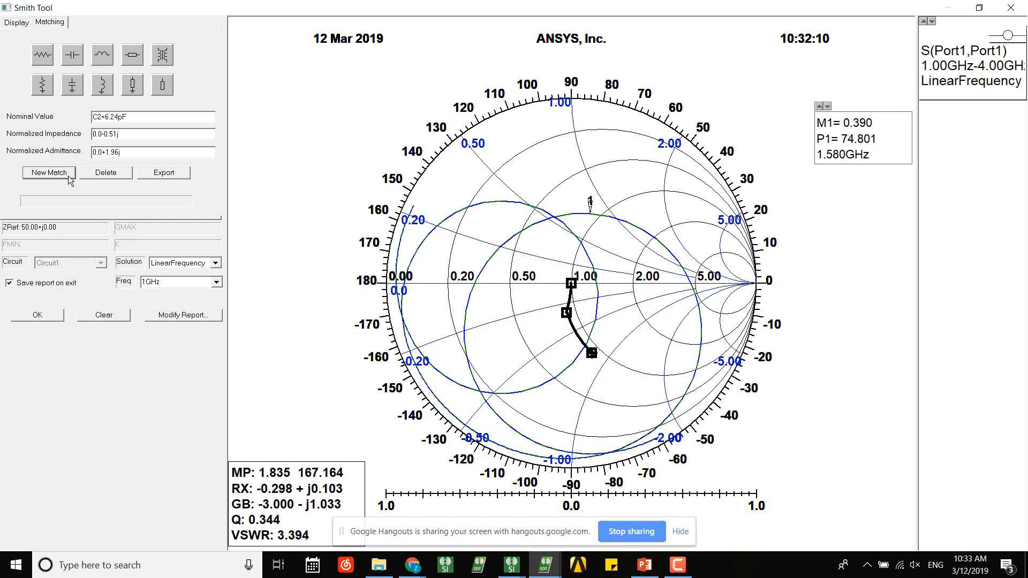
- Export the two-capacitor matching network to the circuit and close the Smith Tool, saving its report
left_click(178, 178)
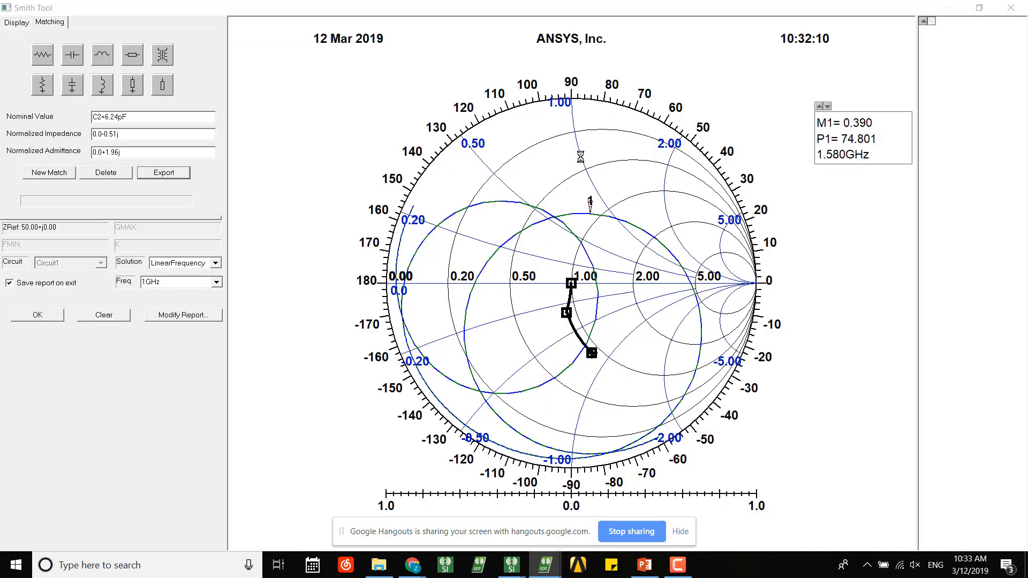
key("Return")
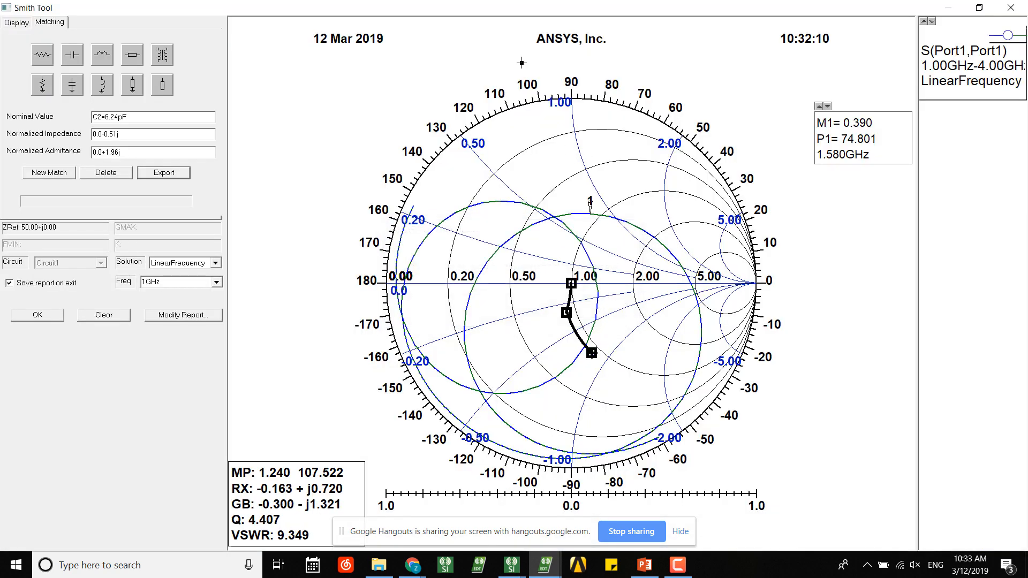
left_click(48, 317)
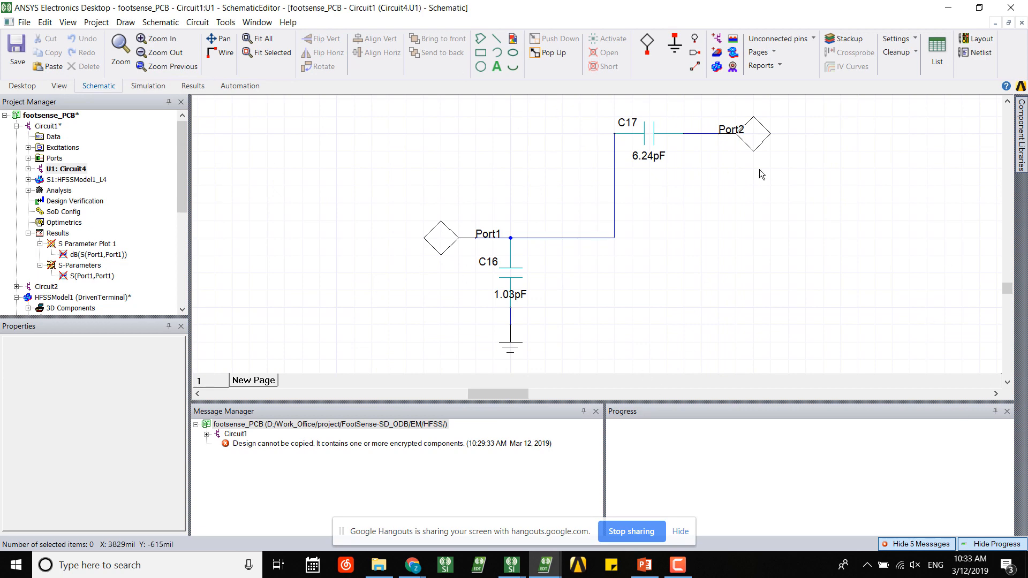
- In Circuit1's schematic, move the source port farther from the HFSSModel1 block and insert the Circuit4 matching block in the wire to P1
double_click(55, 127)
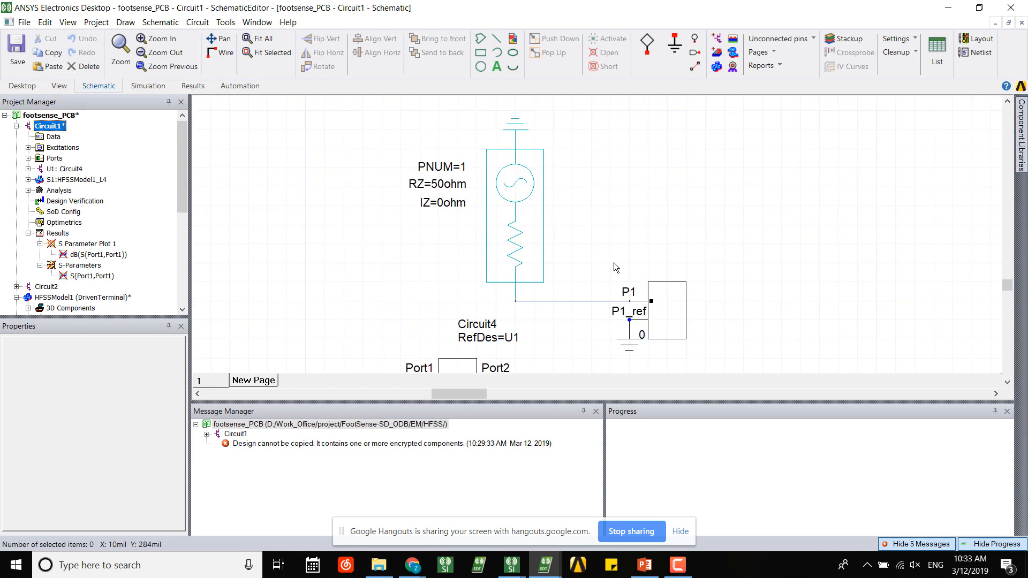
scroll(614, 263, "down", 3)
scroll(654, 262, "up", 3)
left_click_drag(522, 233, 426, 230)
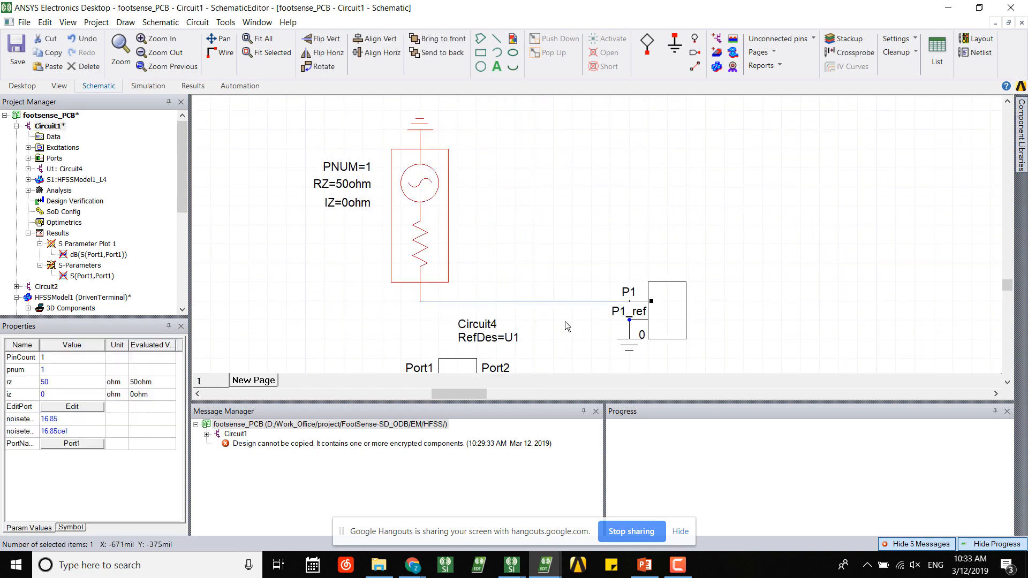
left_click_drag(473, 367, 534, 302)
left_click(529, 301)
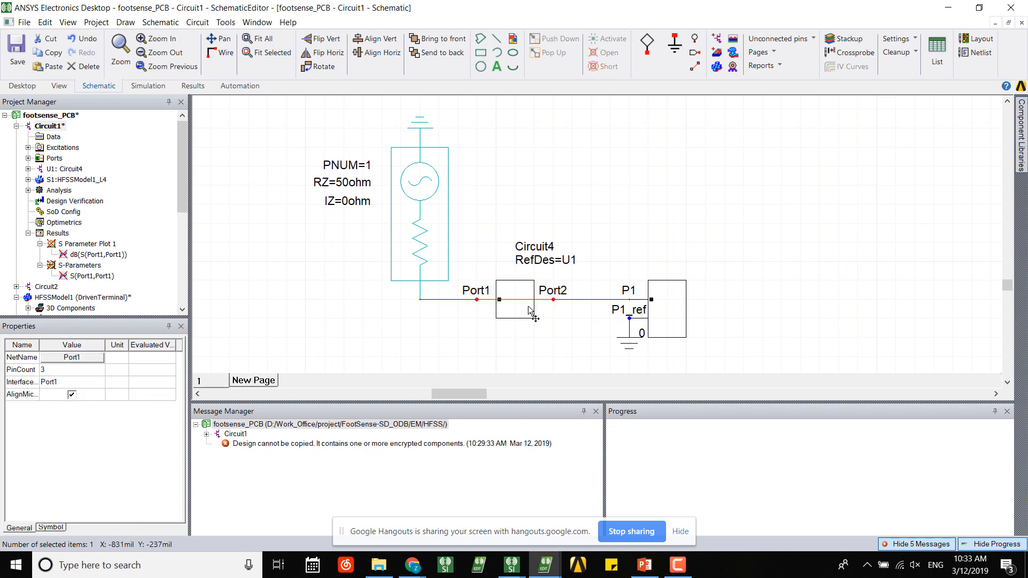
key("Escape")
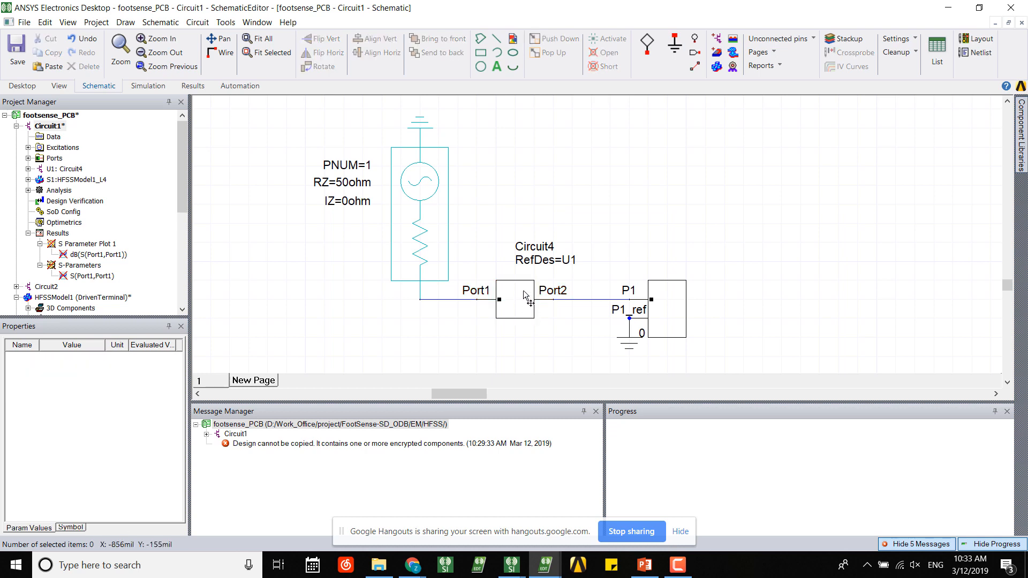
- Rerun the Circuit1 analysis with the matching network and check marker m1 on S Parameter Plot 1
left_click(147, 85)
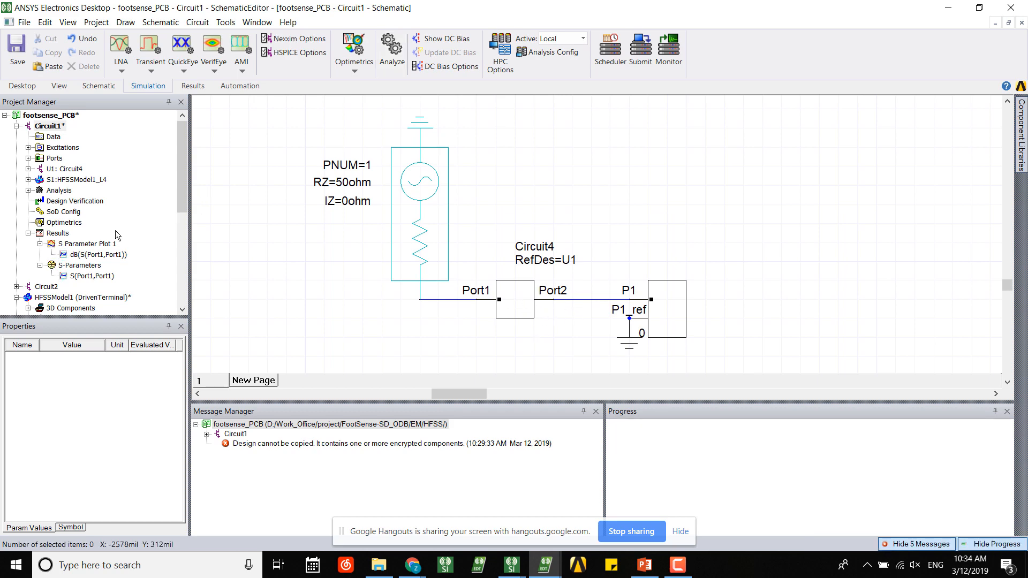
double_click(98, 255)
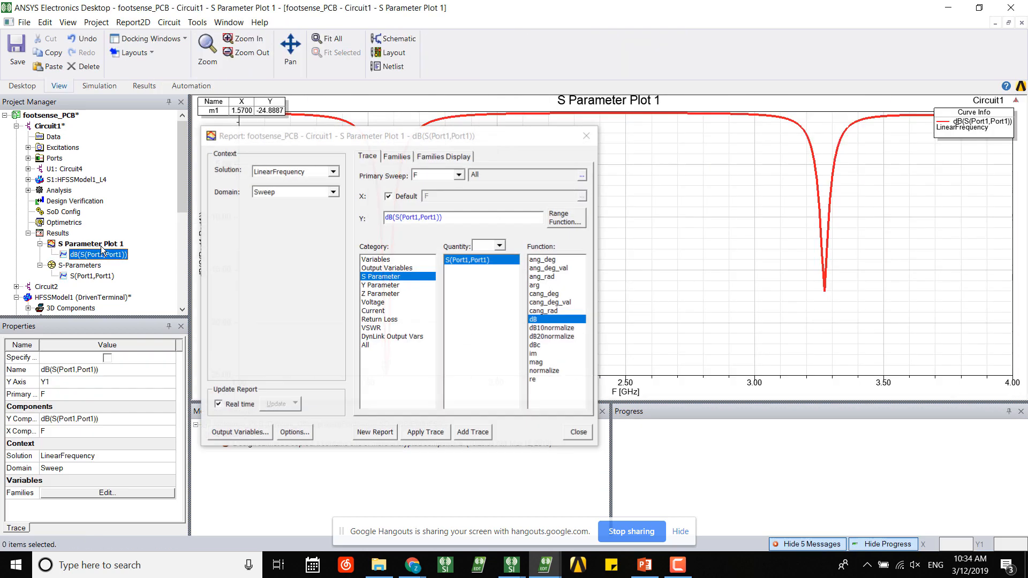
left_click(587, 136)
right_click(459, 231)
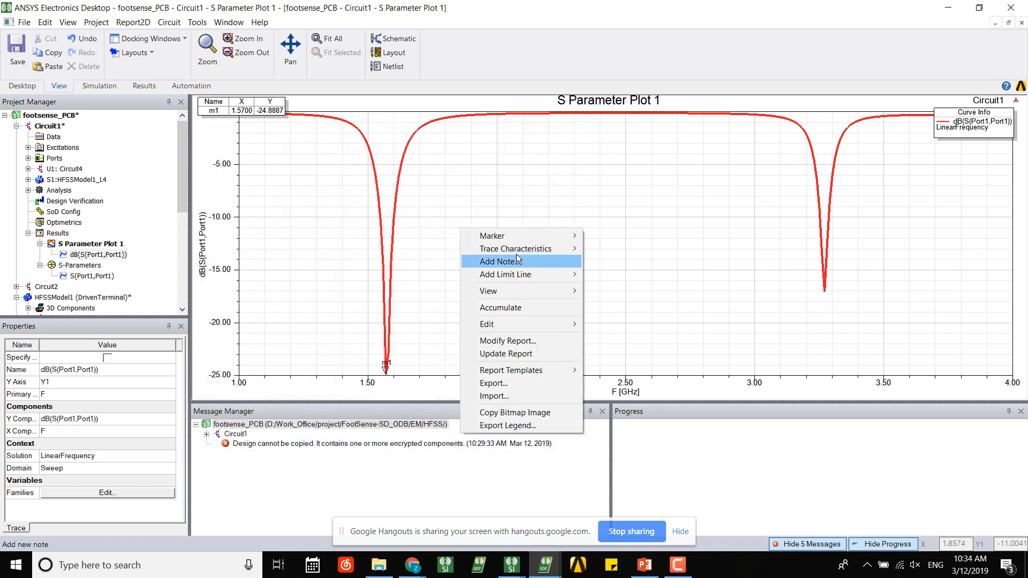
left_click(438, 311)
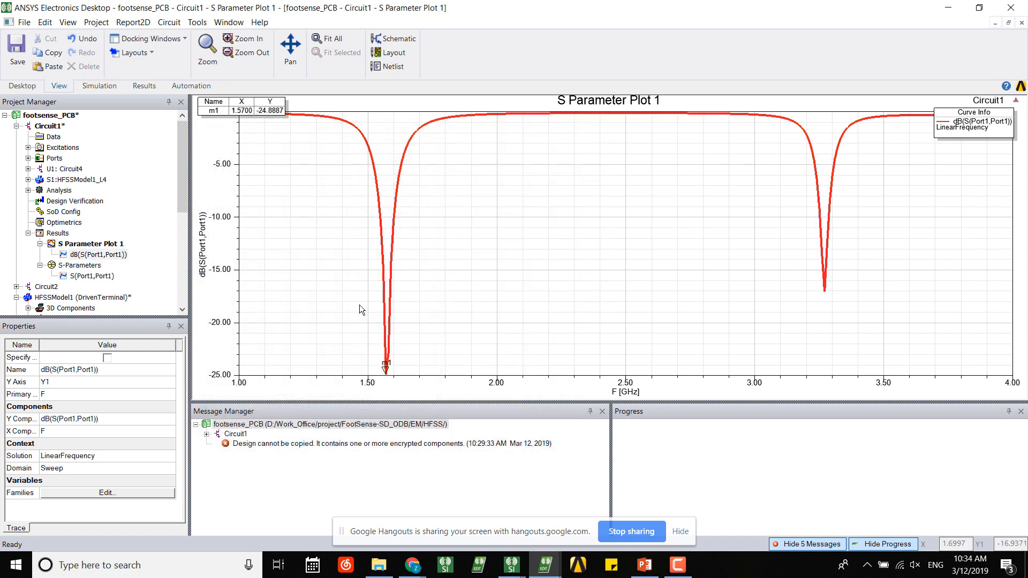
left_click(391, 373)
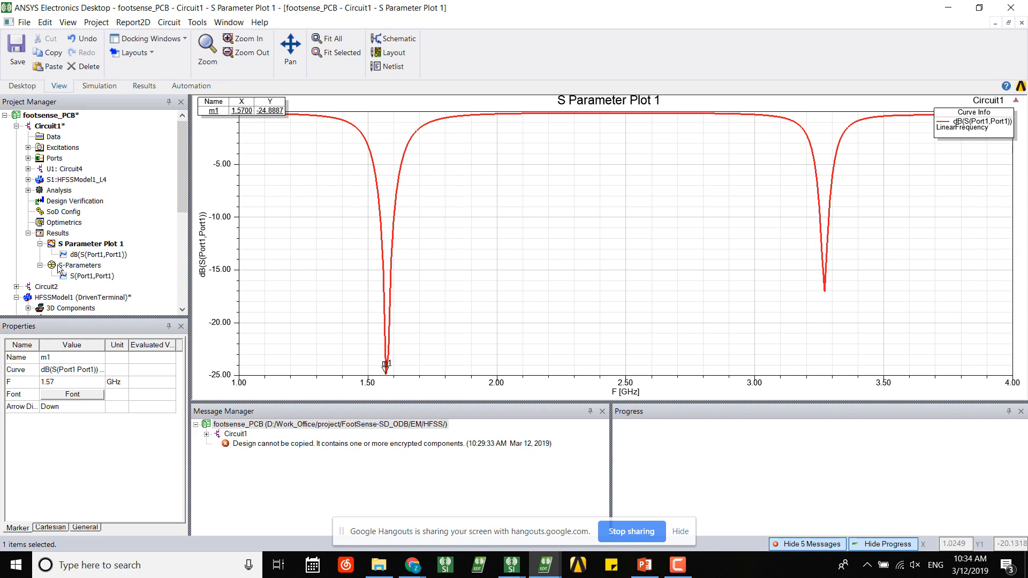
- Open Circuit1's S-Parameters Smith chart and add a marker to the S(Port1,Port1) trace at 1.57 GHz
double_click(80, 265)
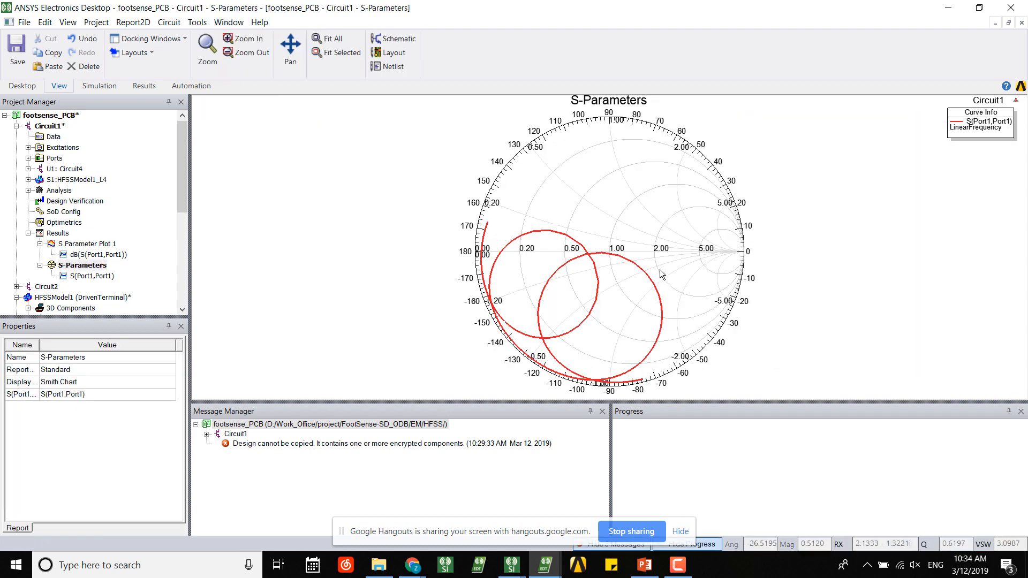
right_click(618, 234)
mouse_move(650, 237)
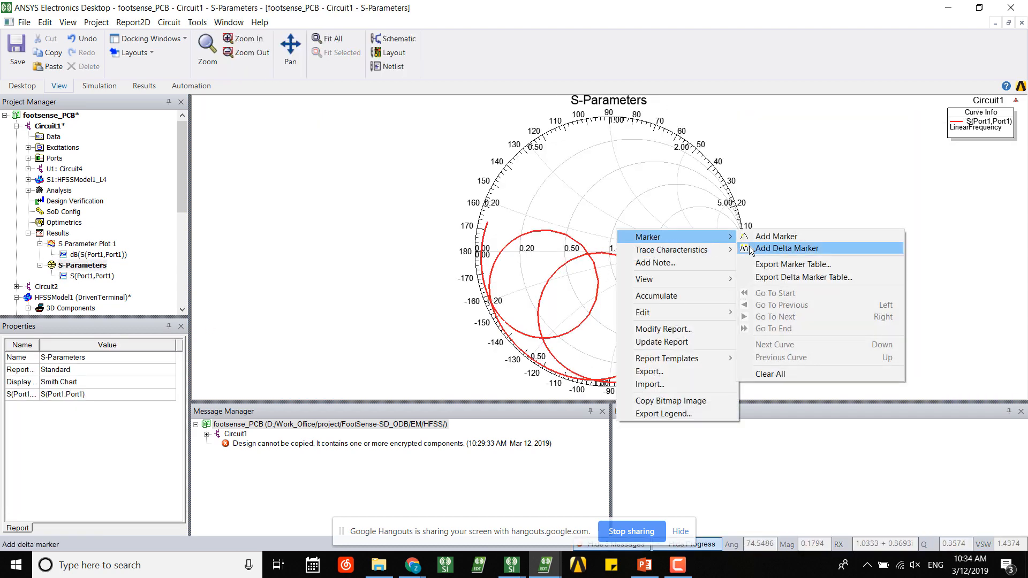
left_click(774, 235)
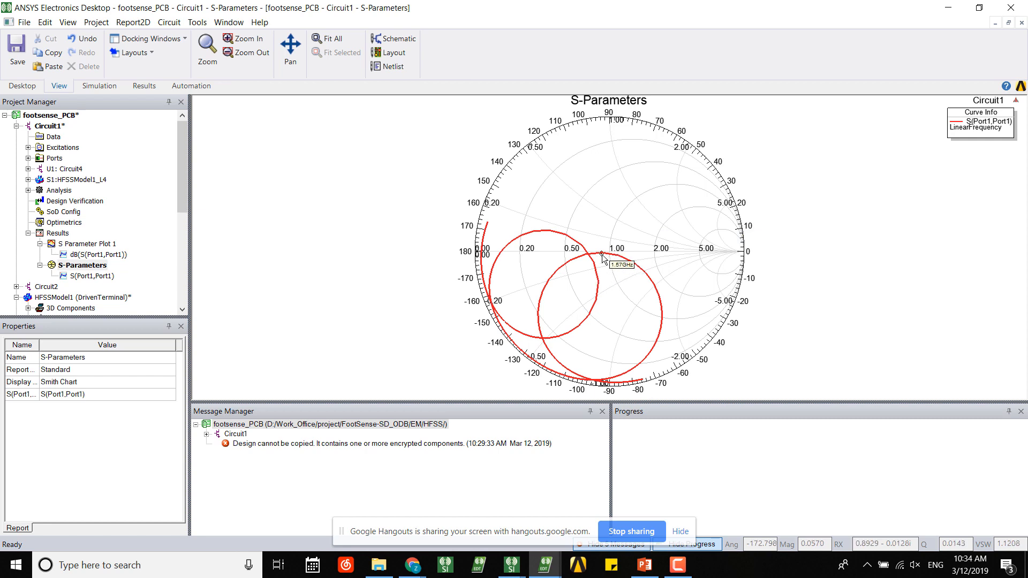
left_click(602, 252)
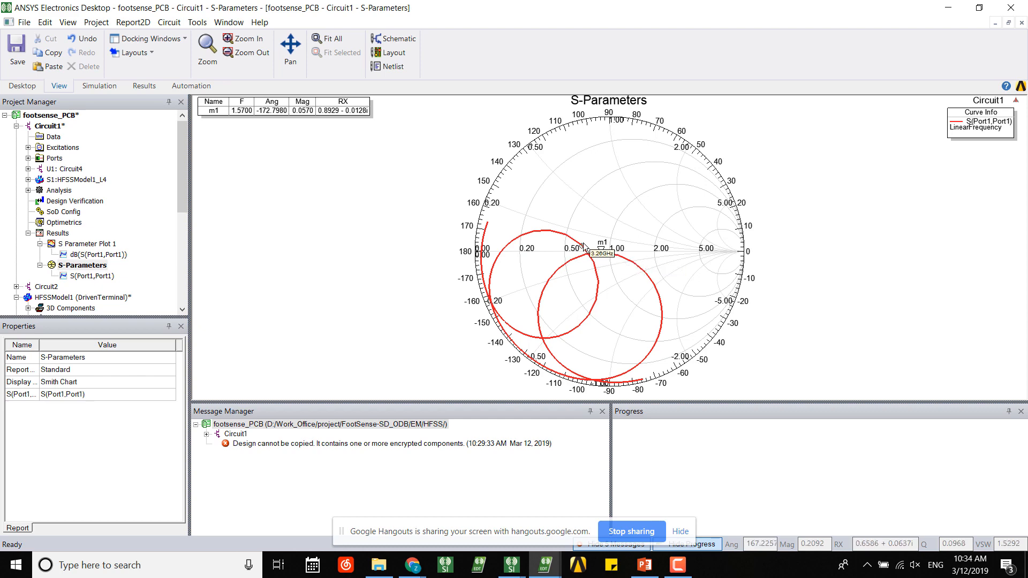
- Review the Circuit4 matching schematic and, in HFSSModel1, check the Split options for antenna feed trace NetA1_1_0 without applying them
double_click(70, 169)
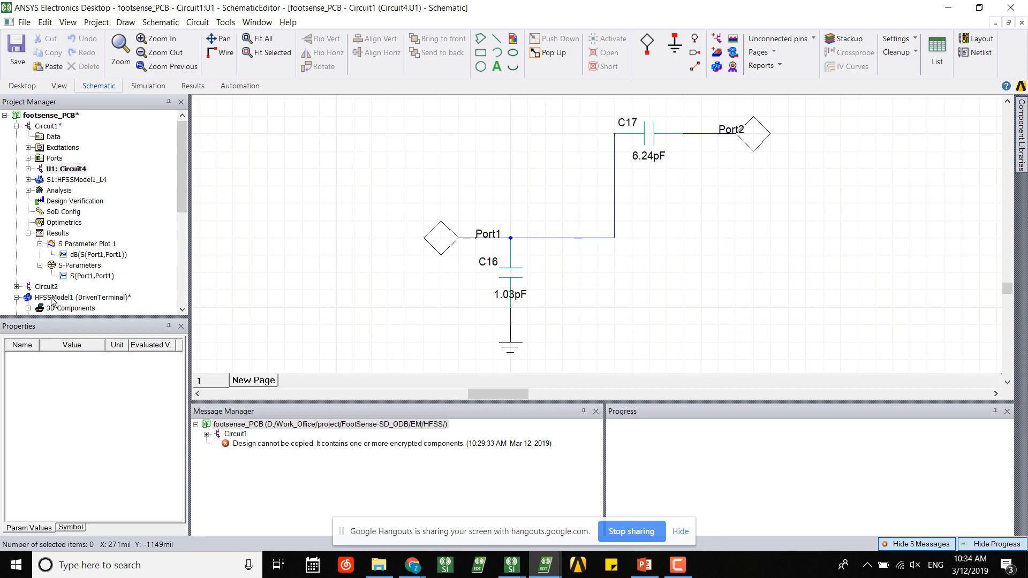
double_click(68, 298)
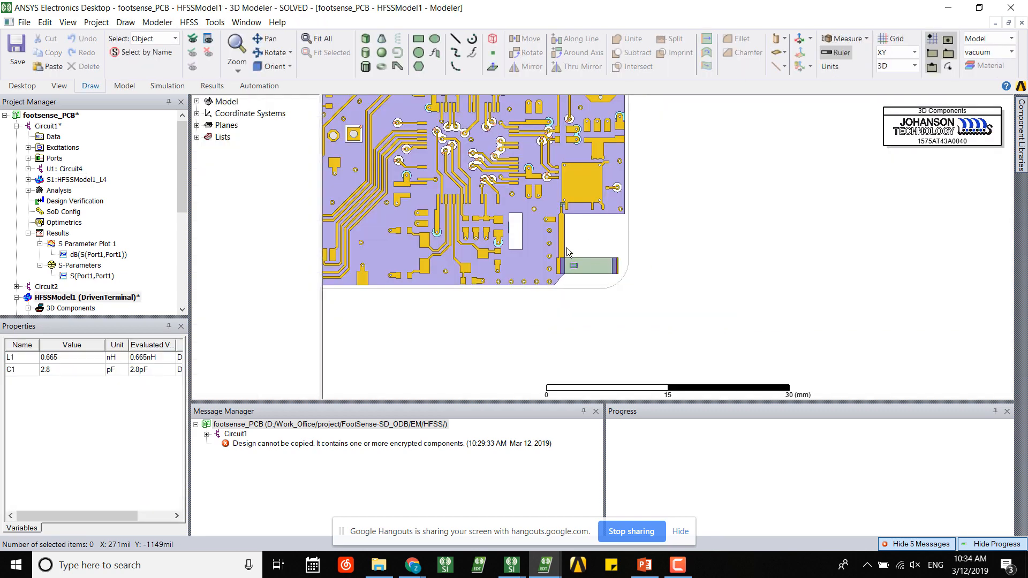
scroll(566, 236, "up", 3)
scroll(561, 208, "up", 2)
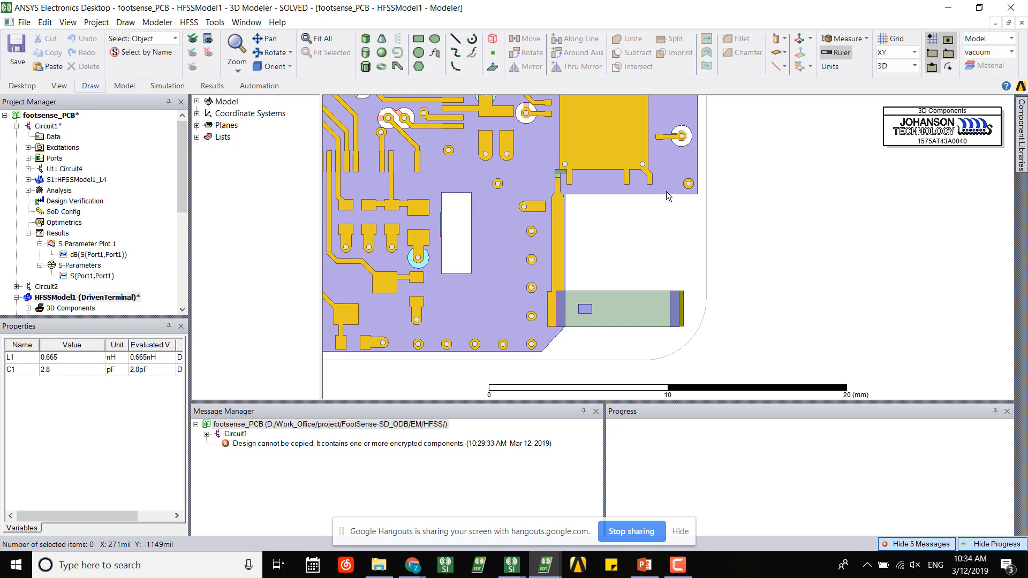
scroll(607, 218, "up", 6)
left_click(535, 217)
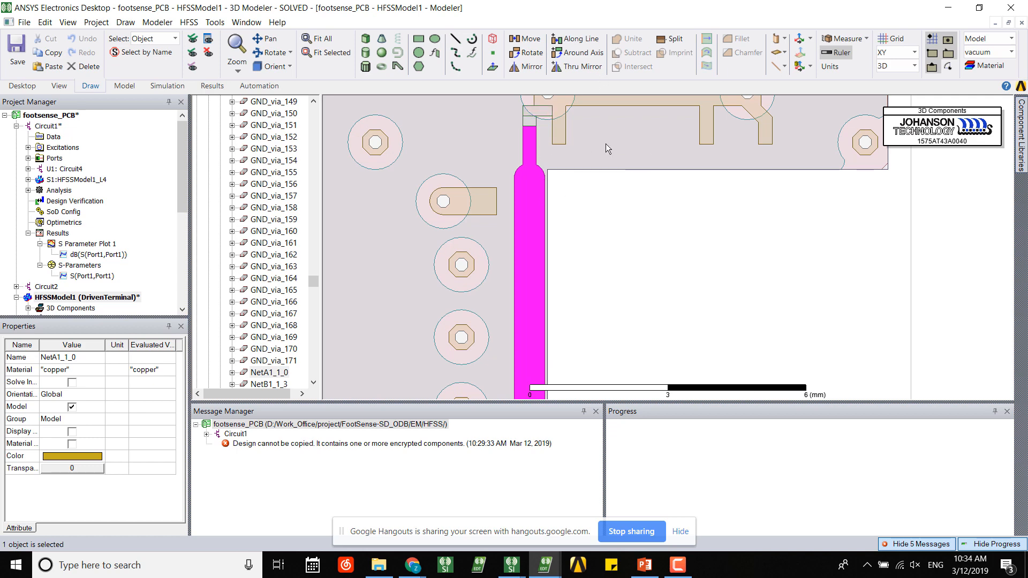
left_click(670, 40)
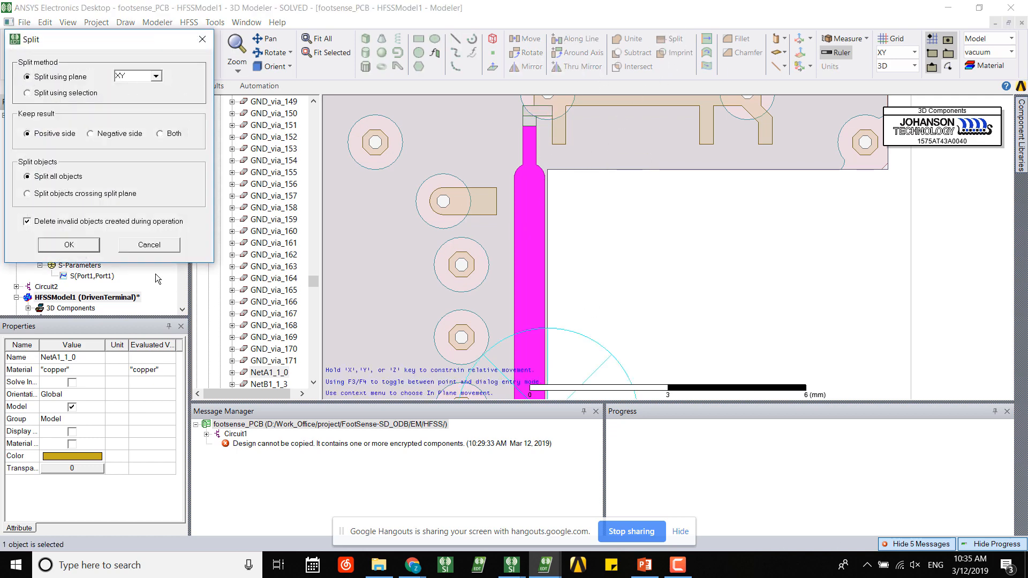
left_click(159, 247)
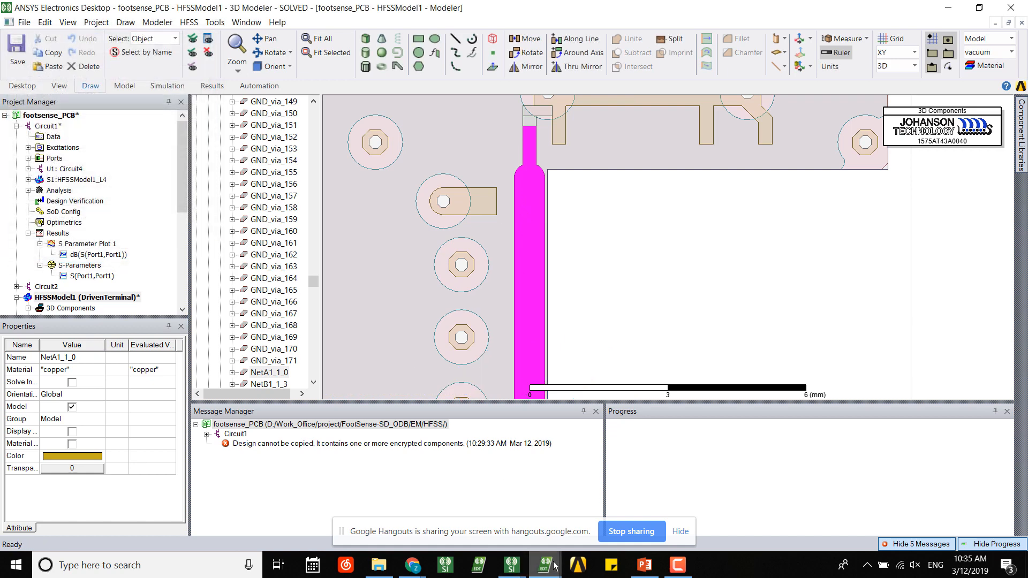
- Open the footsense project from the FootSense-SD_ODB EM/HFSS folder in File Explorer
mouse_move(548, 567)
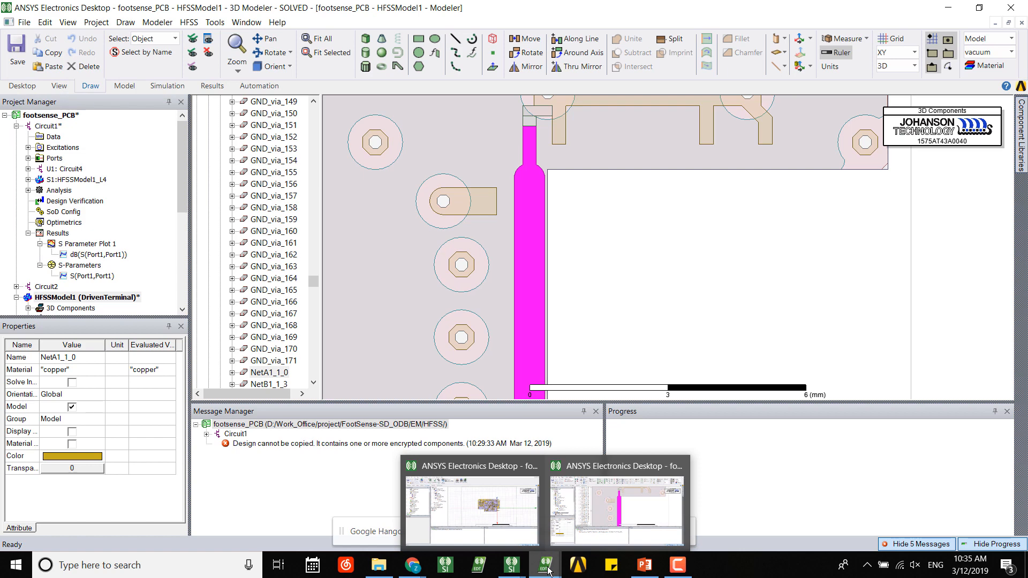
right_click(541, 565)
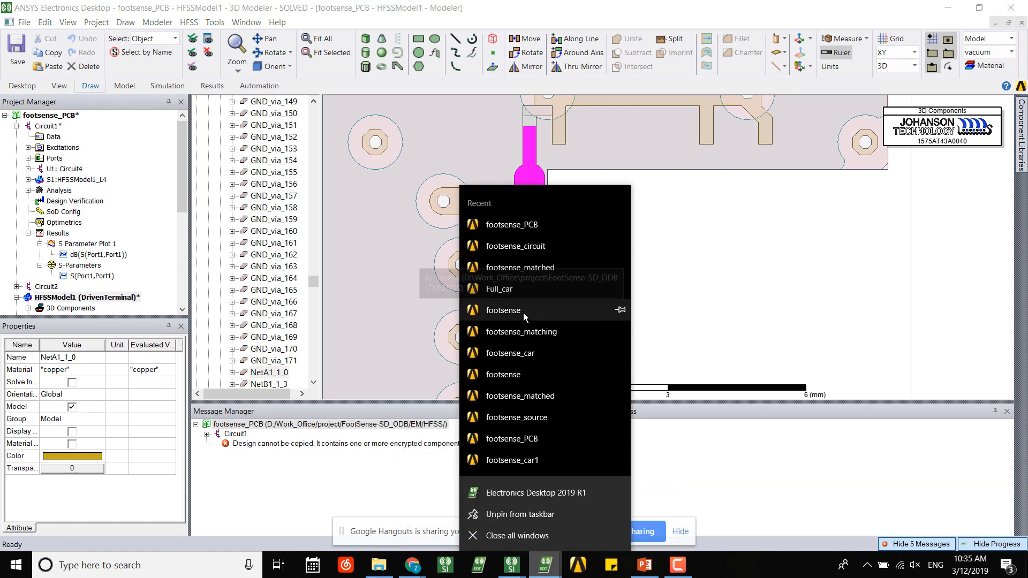
left_click(387, 566)
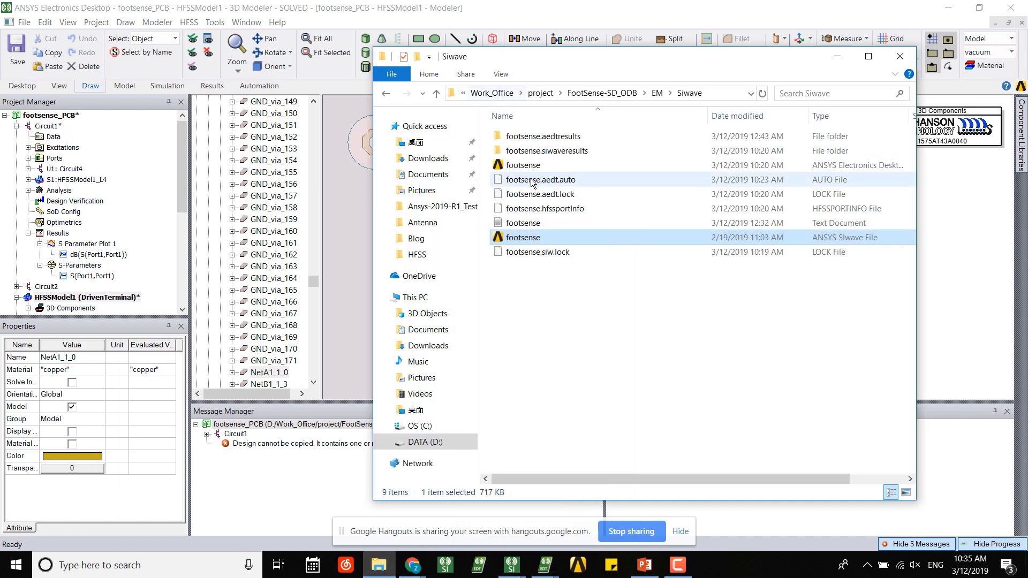
key("BackSpace")
double_click(532, 151)
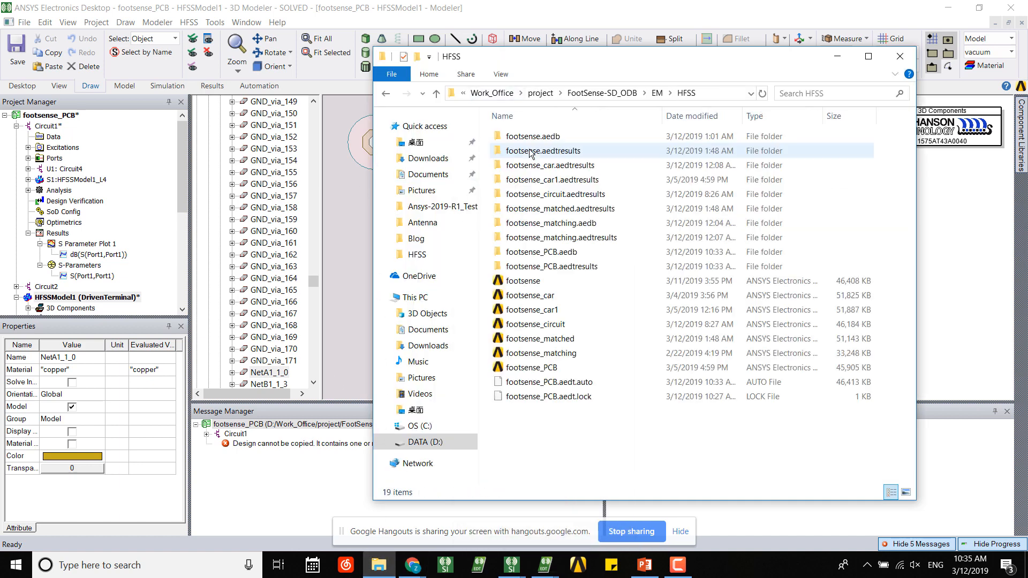
double_click(555, 282)
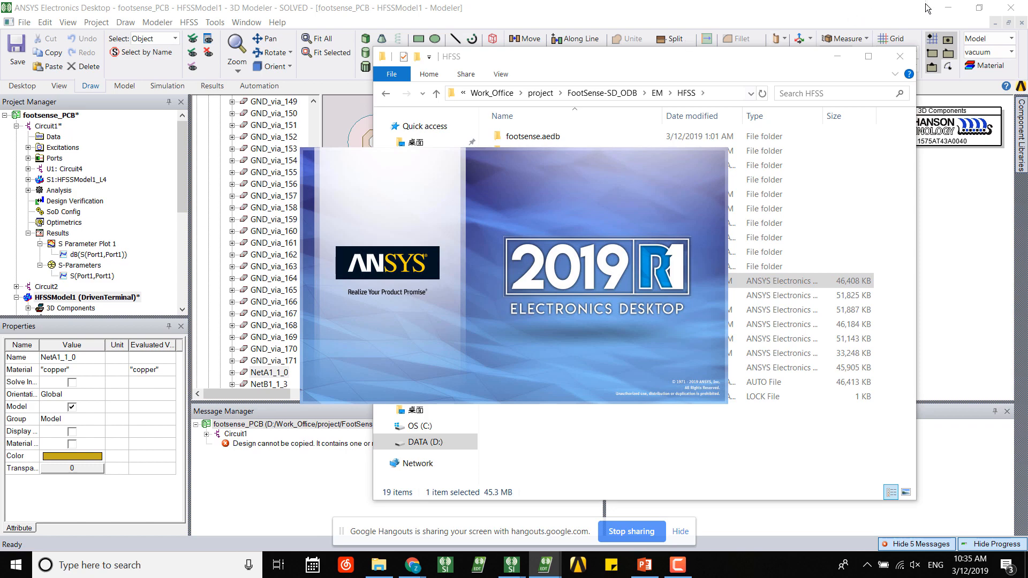
left_click(948, 8)
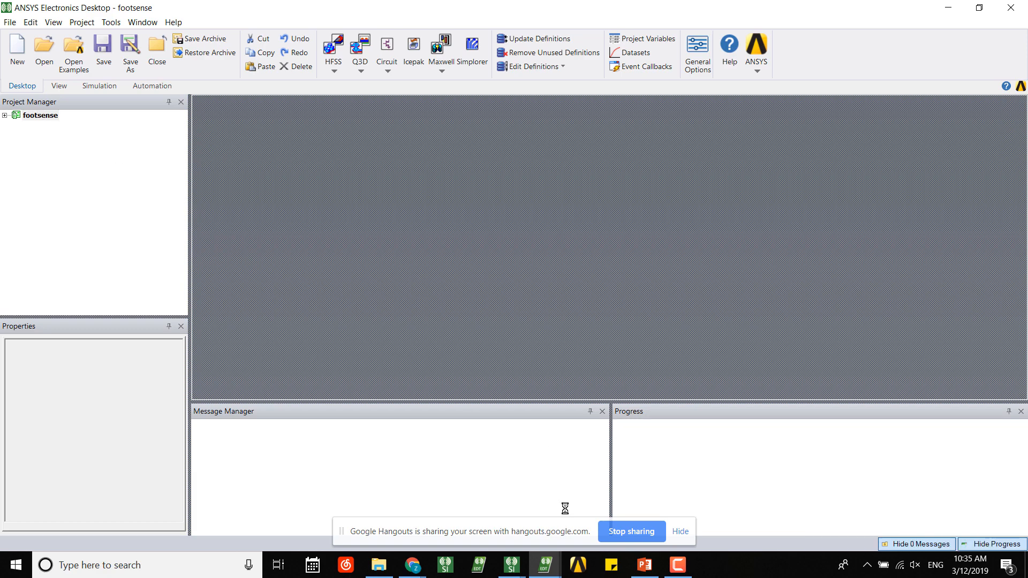
- Open the recent footsense_circuit project and maximize its HFSSModel1 modeler window
right_click(555, 565)
left_click(541, 269)
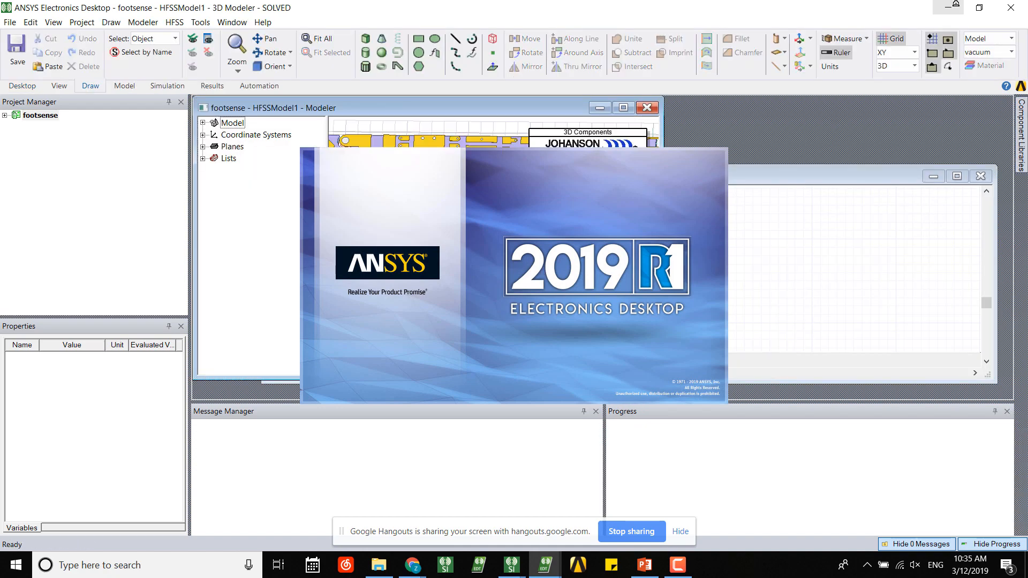
left_click(956, 8)
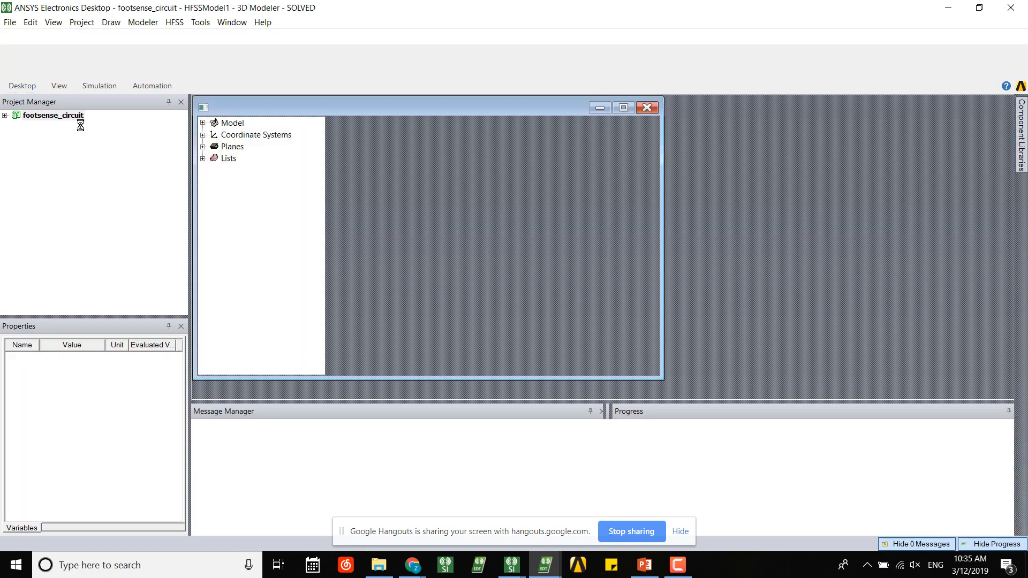
left_click(624, 108)
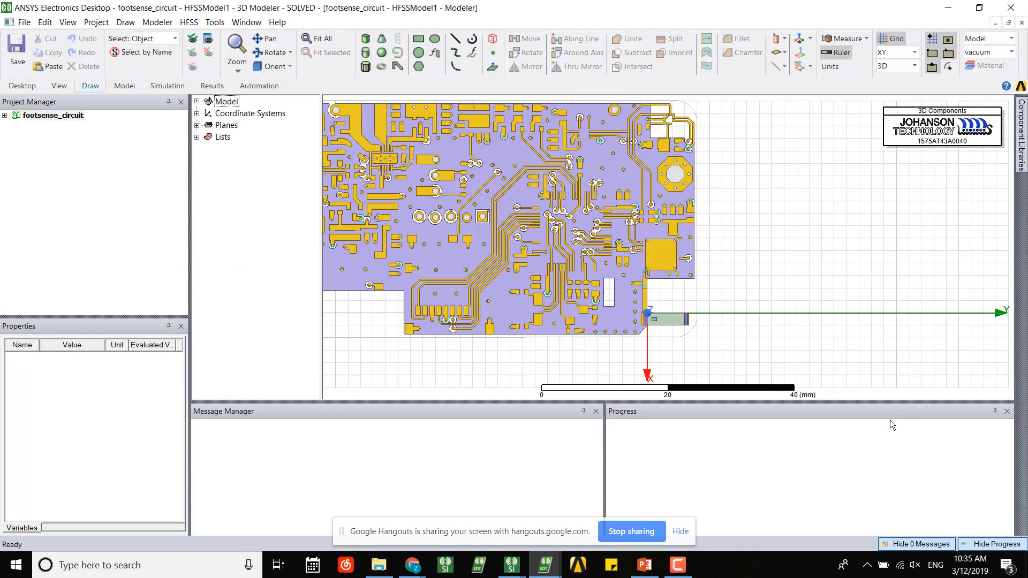
- Examine the series and shunt capacitor sheets, Rectangle3 and Rectangle4, on the antenna feed trace
scroll(697, 321, "up", 10)
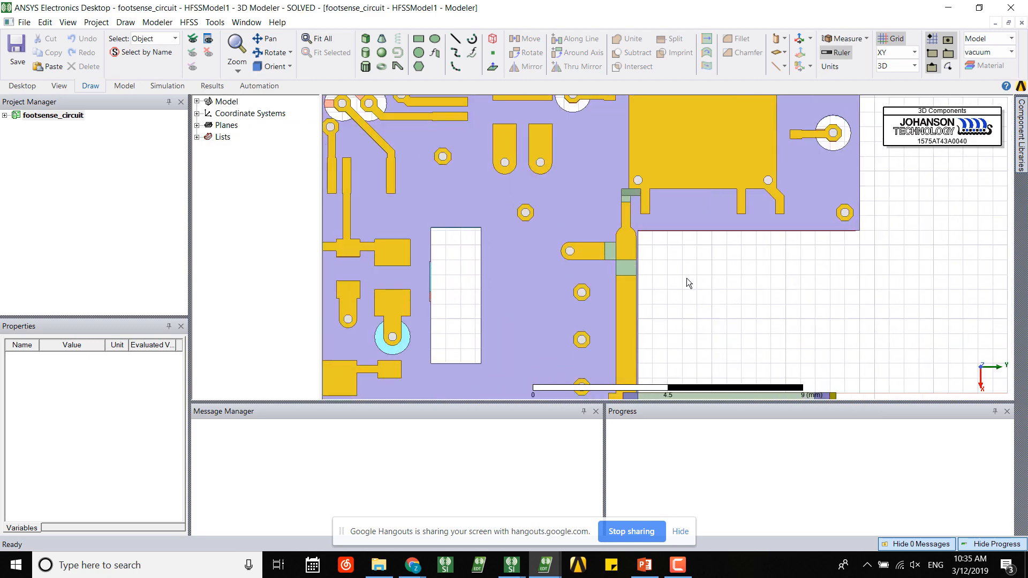
left_click(690, 291)
left_click(903, 299)
scroll(620, 267, "up", 4)
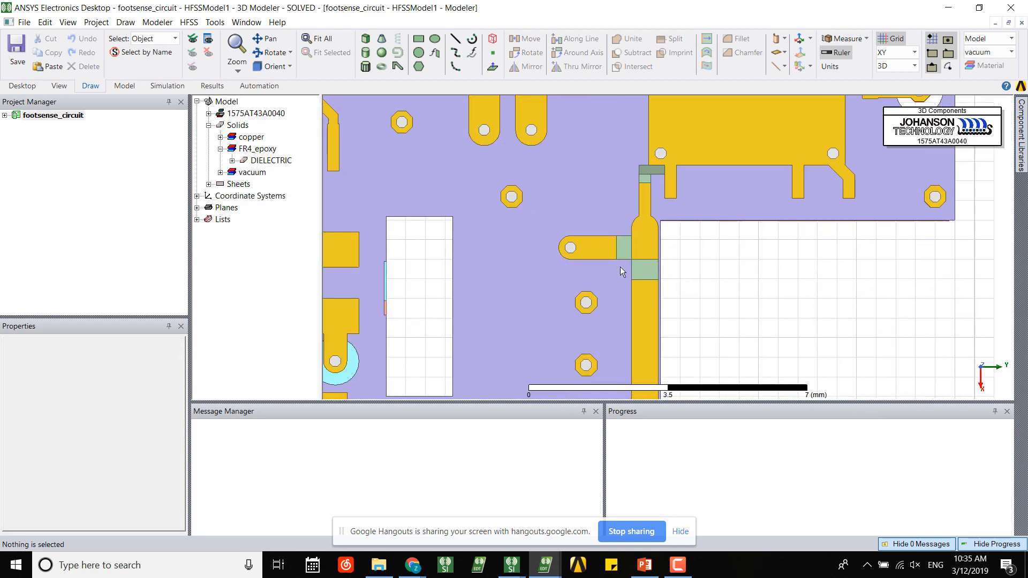
left_click(643, 270)
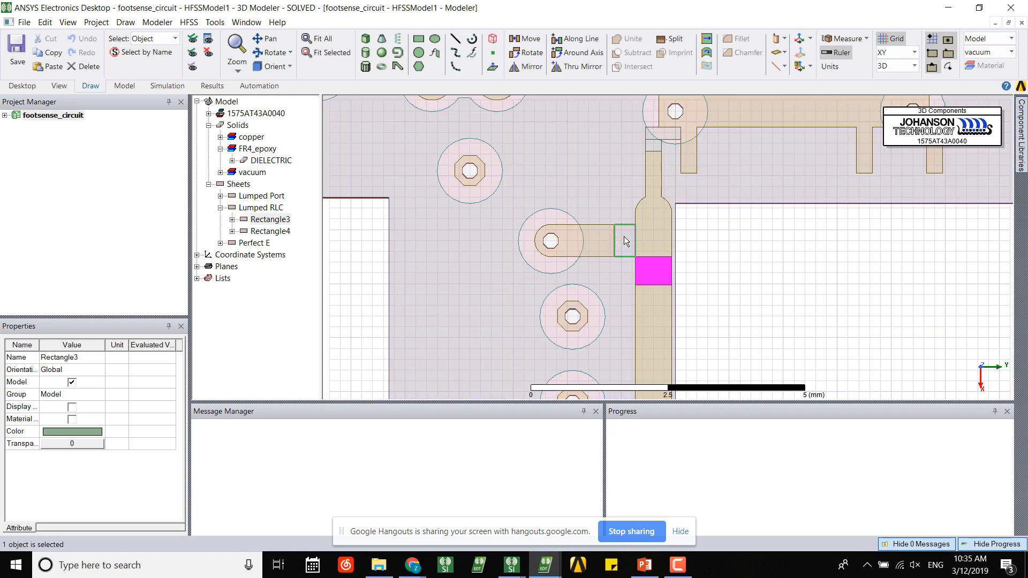
left_click(634, 245)
left_click(648, 271)
- Try to assign a Lumped RLC boundary with capacitance variable C3 to the shunt sheet Rectangle4, and cancel it
left_click(625, 244)
right_click(625, 243)
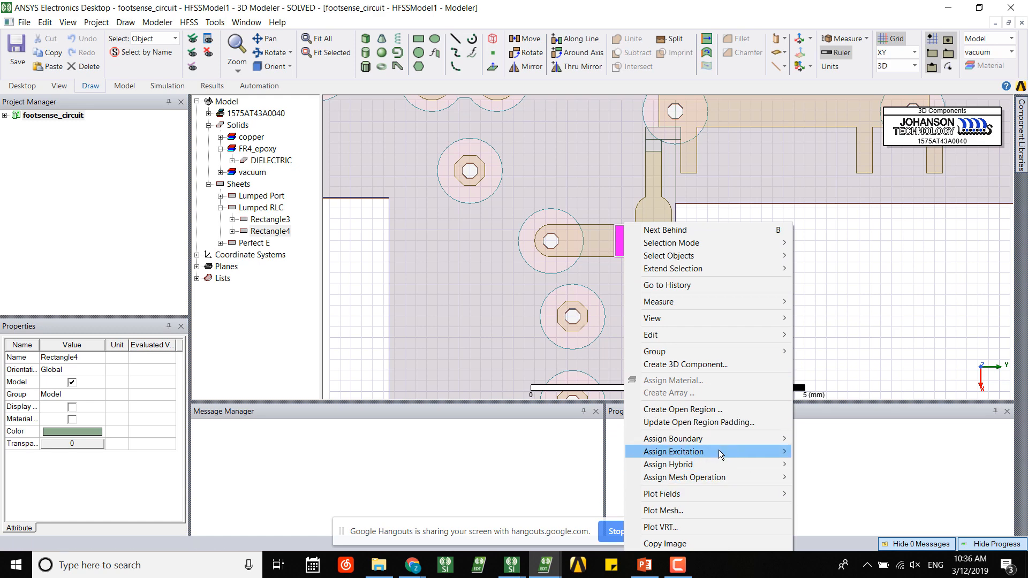
mouse_move(735, 442)
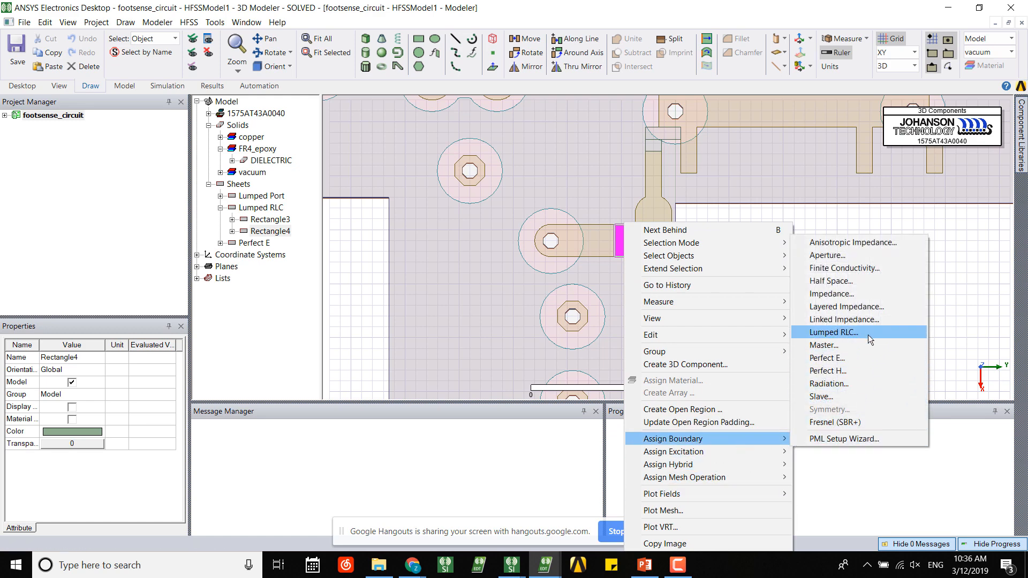
left_click(834, 332)
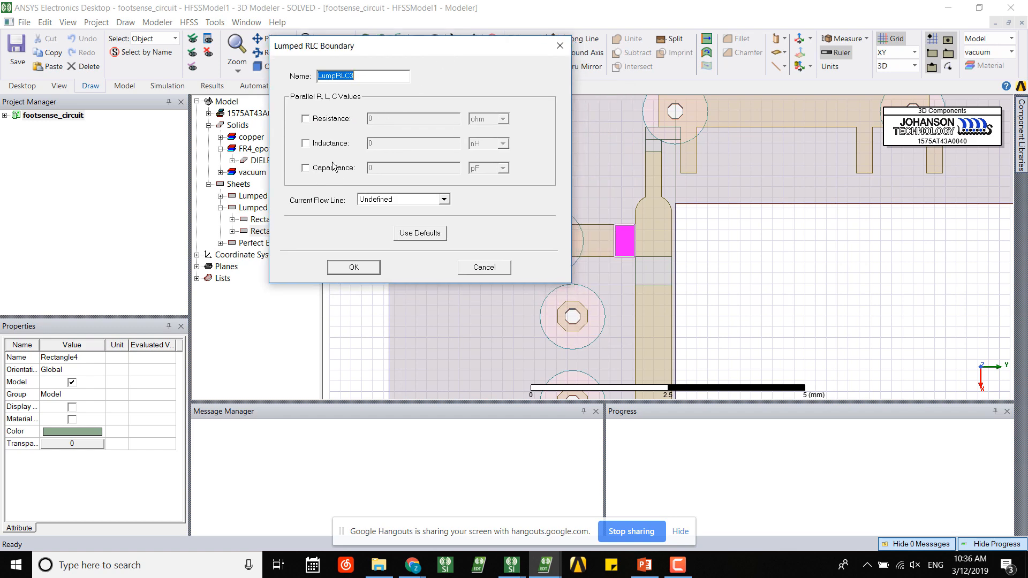
left_click(333, 167)
left_click(328, 168)
left_click(341, 144)
left_click(338, 146)
left_click(339, 169)
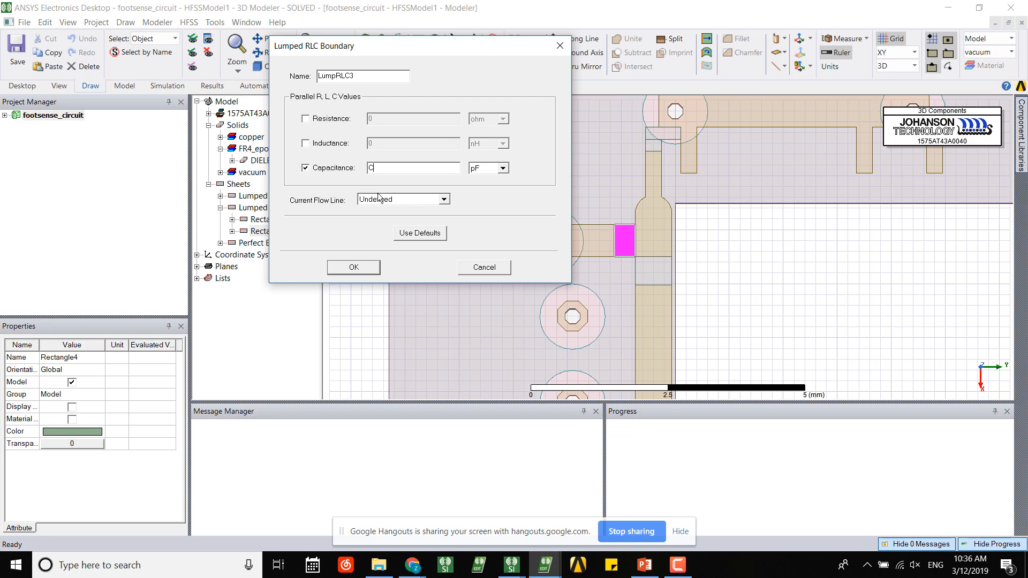
type("3")
left_click(373, 270)
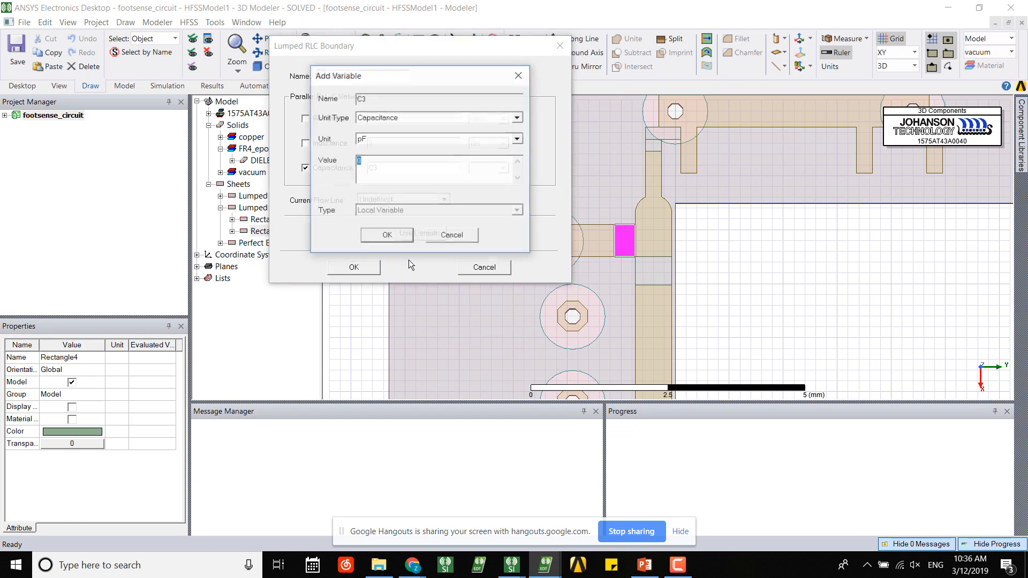
left_click(452, 236)
left_click(517, 209)
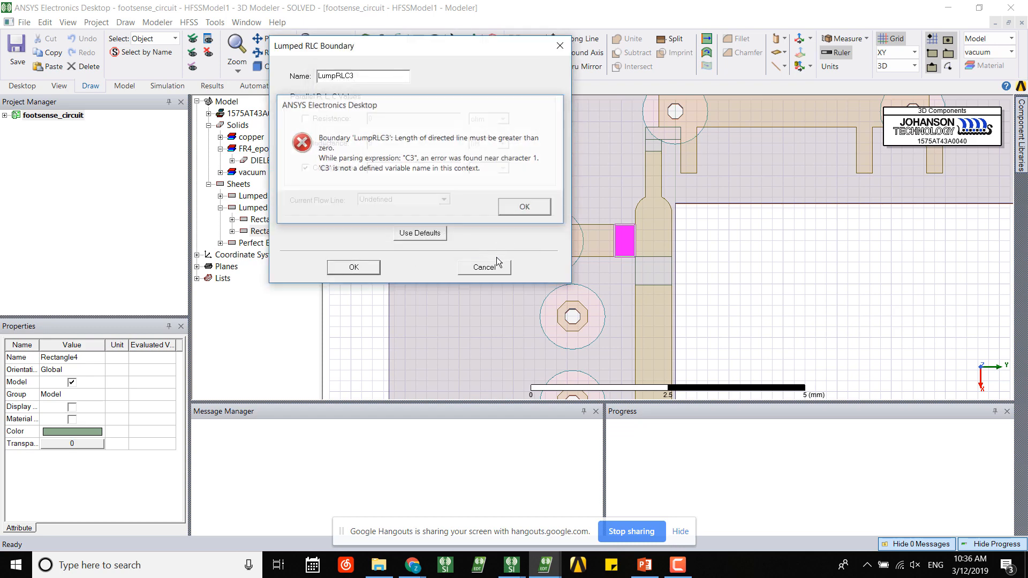
left_click(485, 267)
- List the boundaries of footsense_circuit's HFSSModel1 and highlight PerfE1, LumpRLC1 and LumpRLC2 in the model
left_click(5, 116)
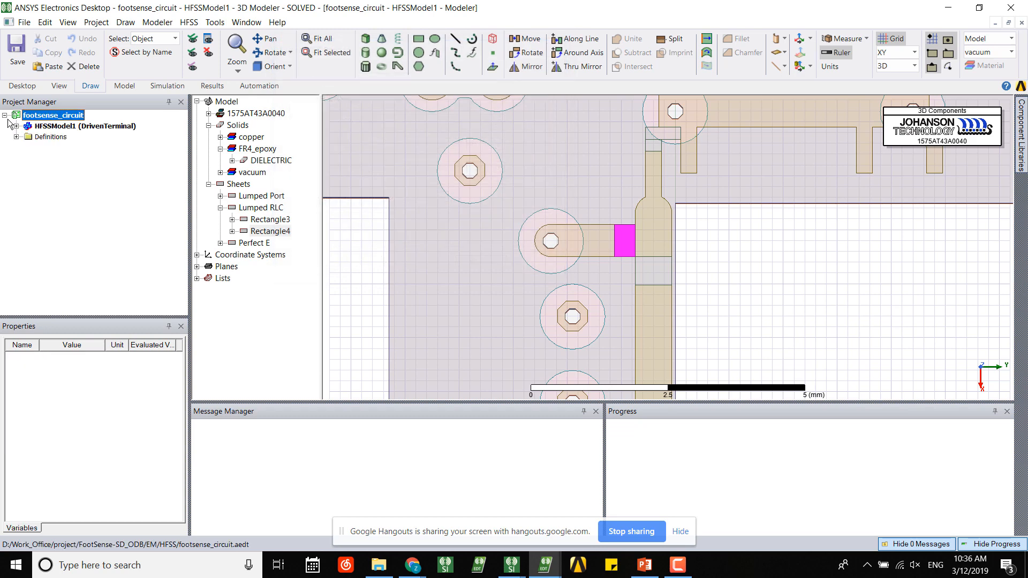
left_click(17, 126)
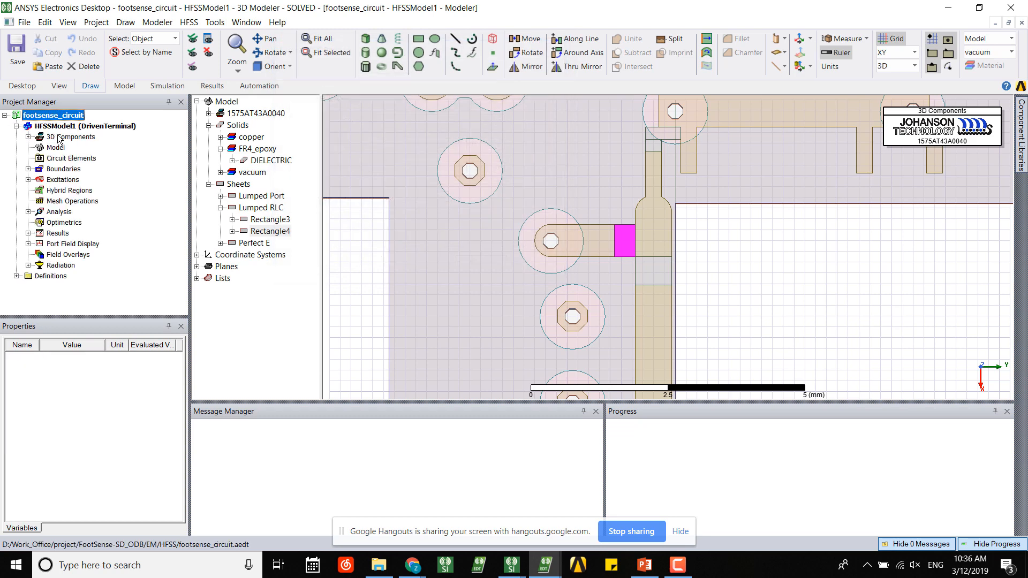
left_click(29, 169)
left_click(68, 202)
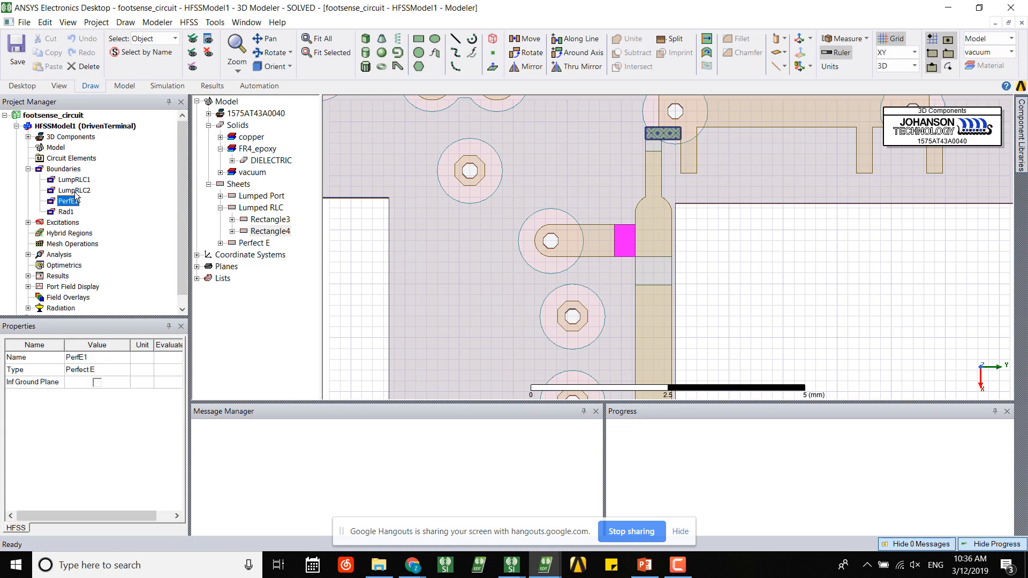
left_click(75, 191)
left_click(78, 182)
left_click(84, 191)
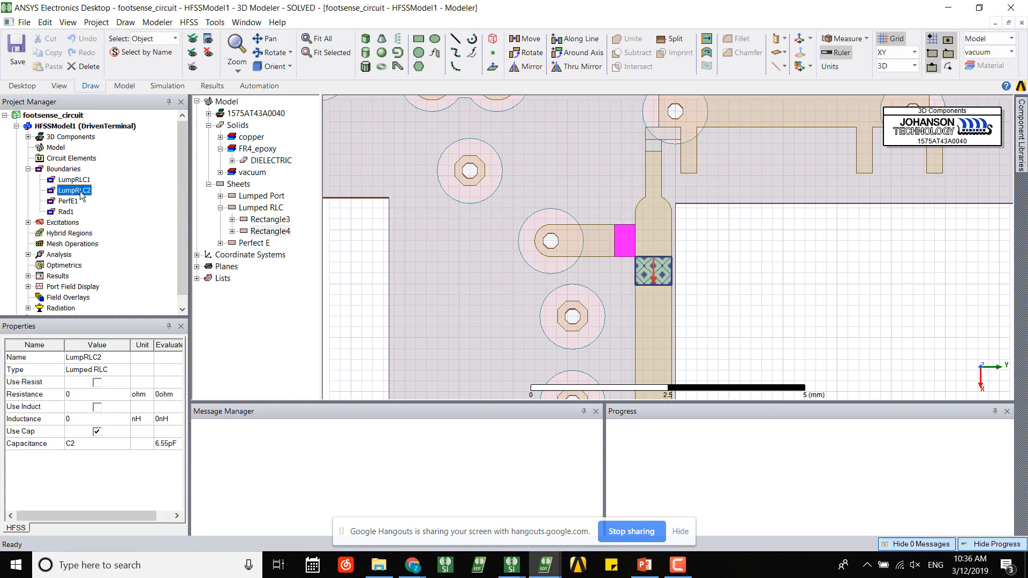
- Examine the capacitance definitions of boundaries LumpRLC1 and LumpRLC2, closing each without changes
left_click(74, 180)
double_click(74, 180)
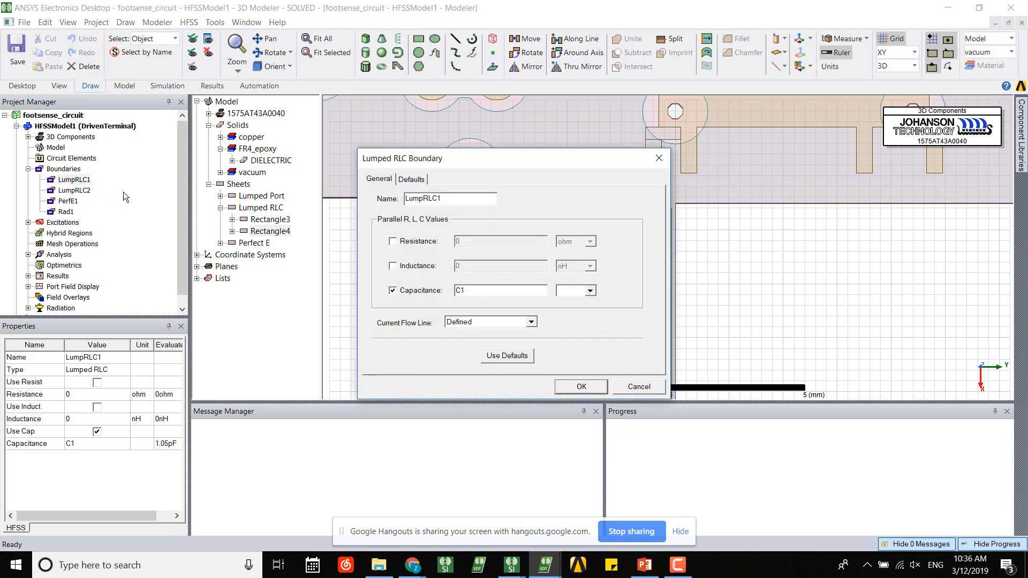
key("Escape")
double_click(75, 191)
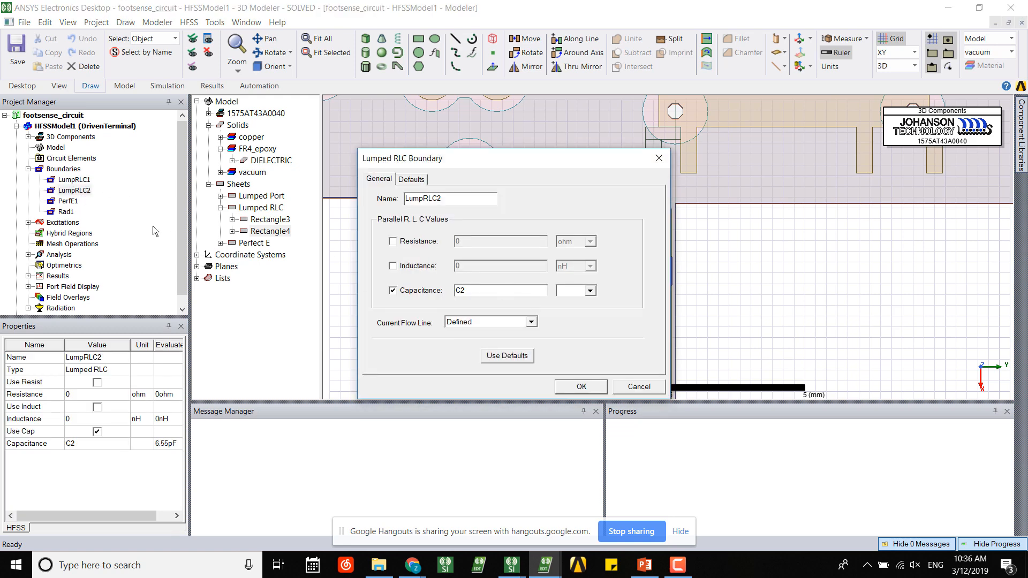
key("Escape")
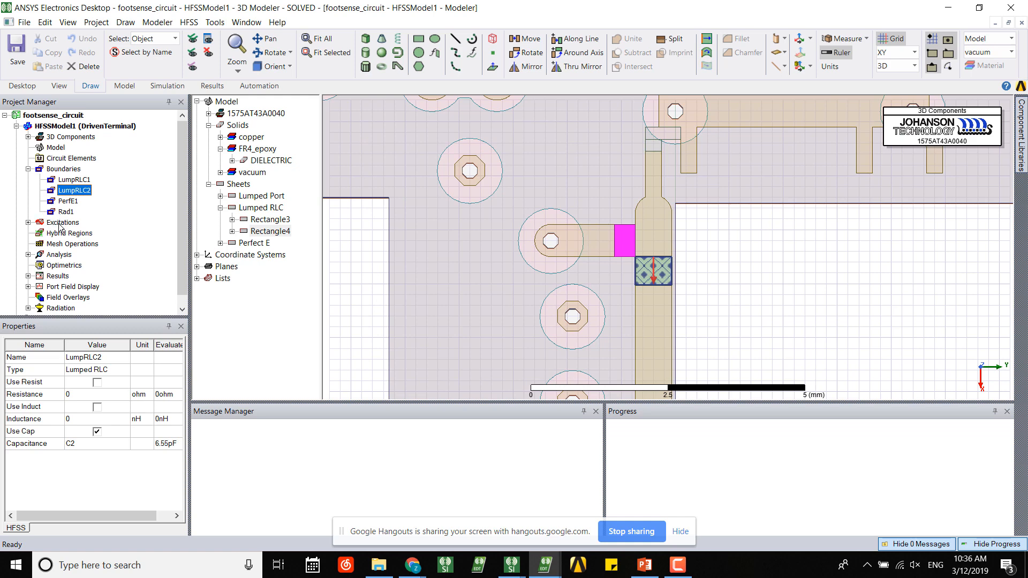
- Expand the excitations and inspect the values of capacitance variables C1 and C2 in HFSSModel1's design properties, leaving them as they are
left_click(28, 223)
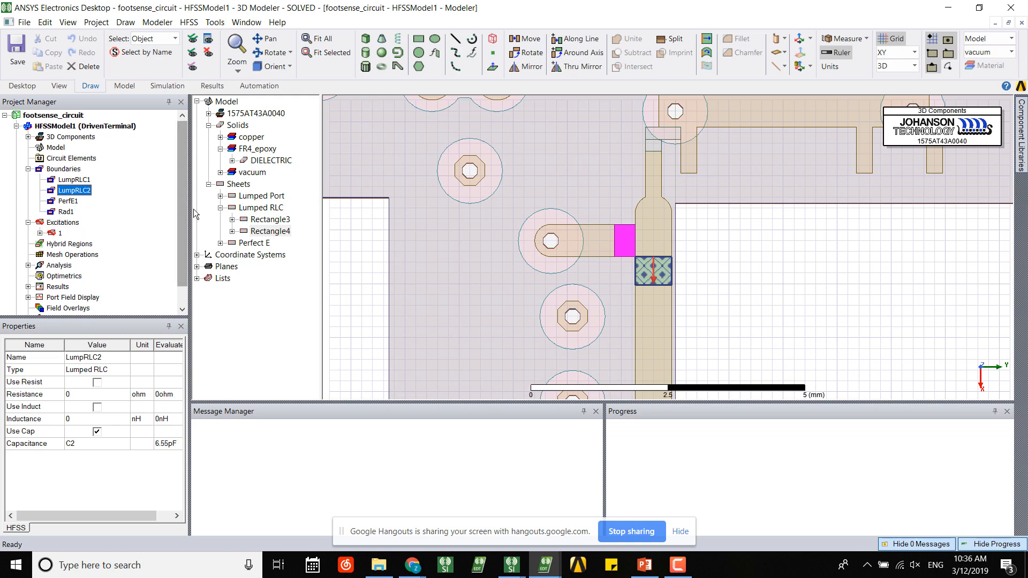
left_click(94, 127)
right_click(94, 130)
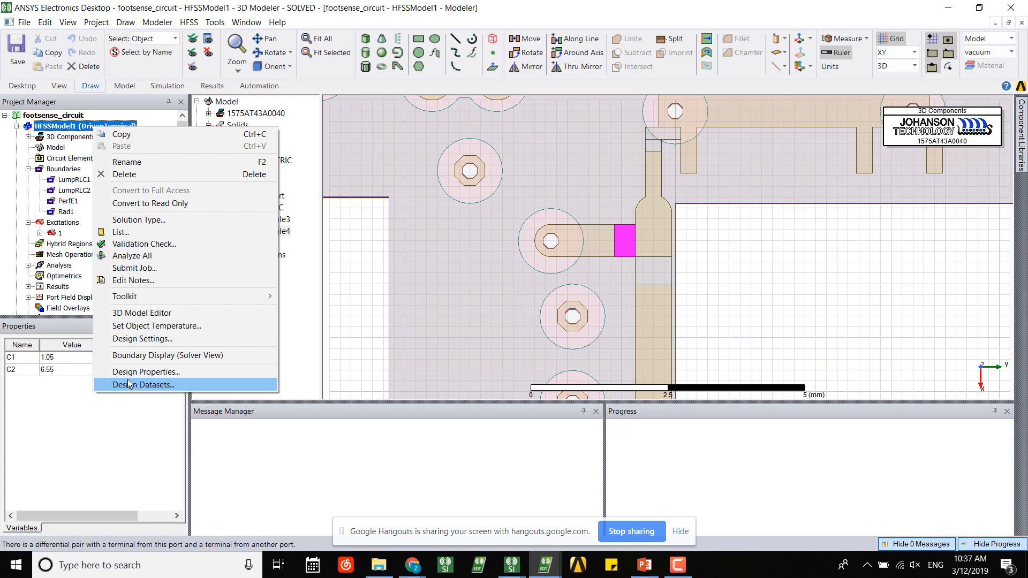
left_click(142, 372)
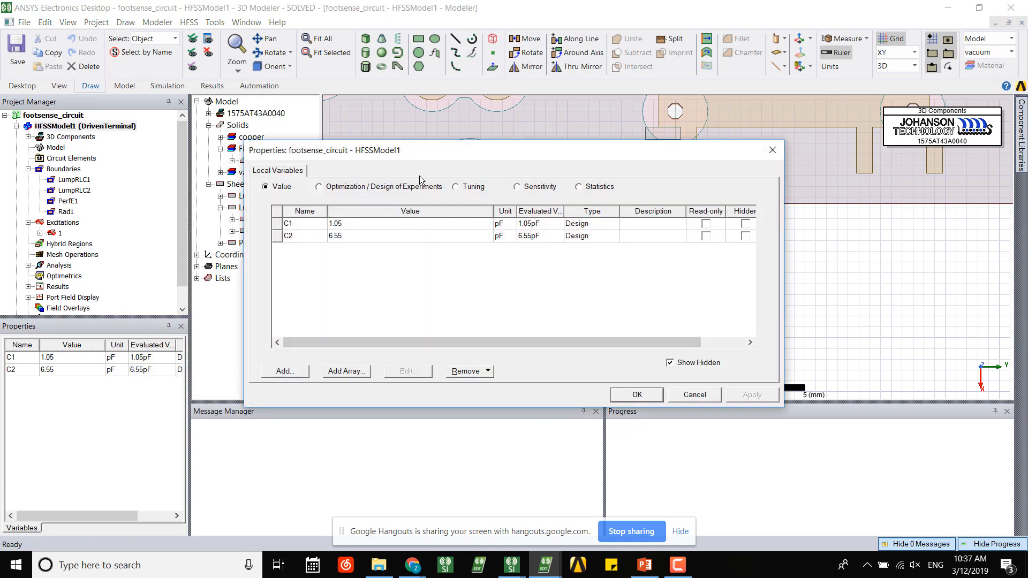
left_click(411, 182)
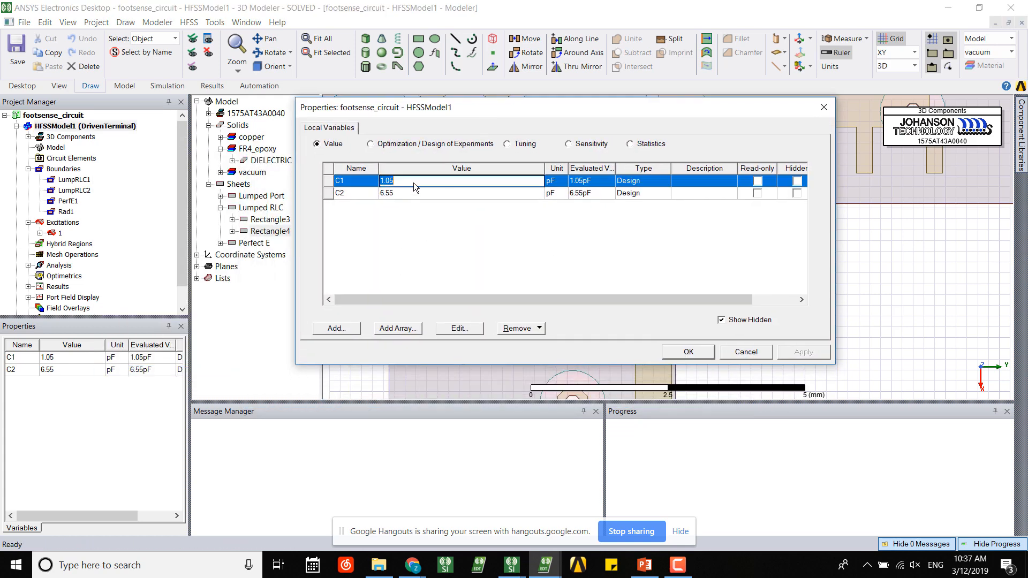
left_click(415, 195)
left_click(411, 221)
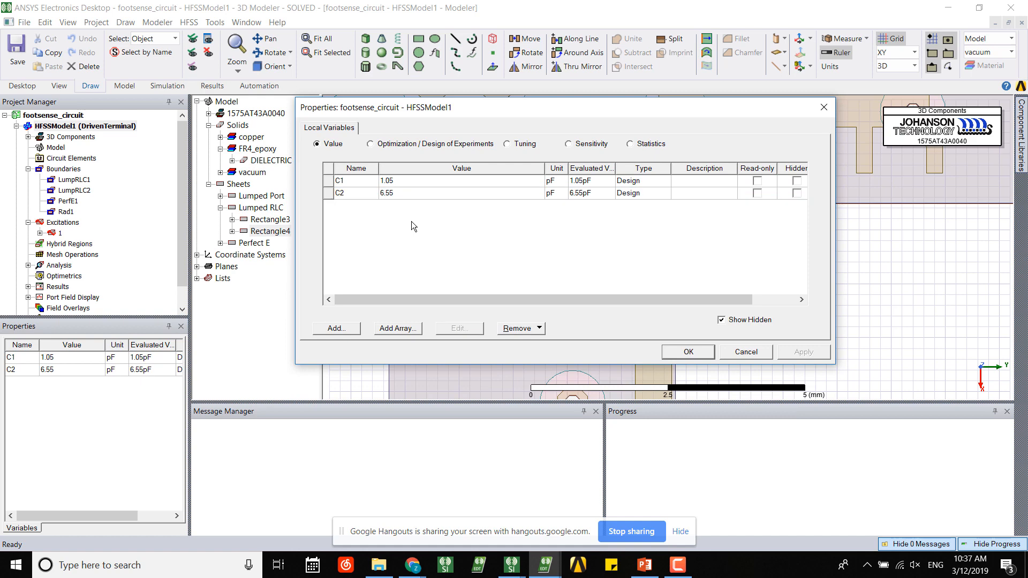
left_click(447, 182)
left_click(448, 196)
left_click(442, 214)
double_click(400, 181)
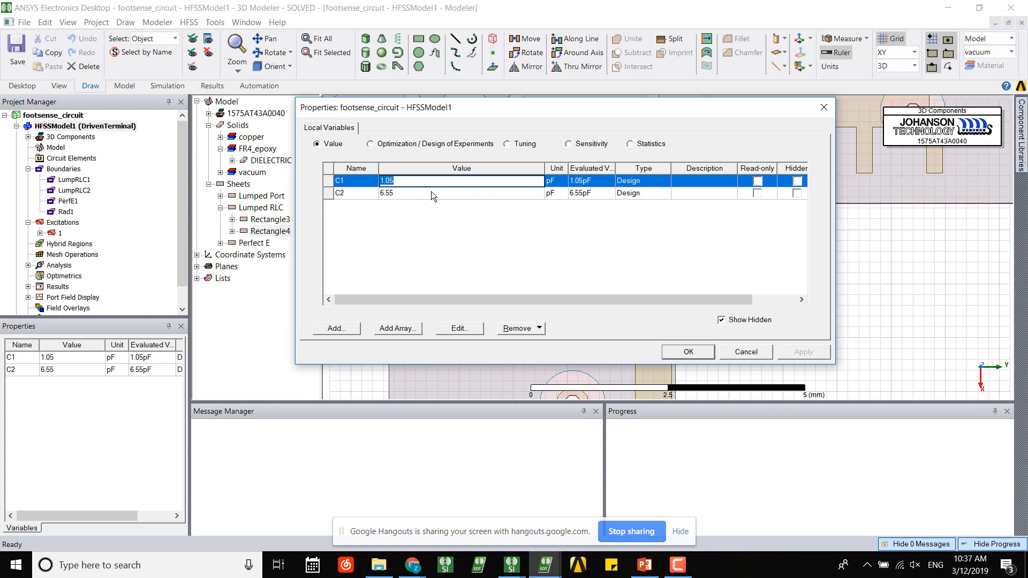
left_click(429, 211)
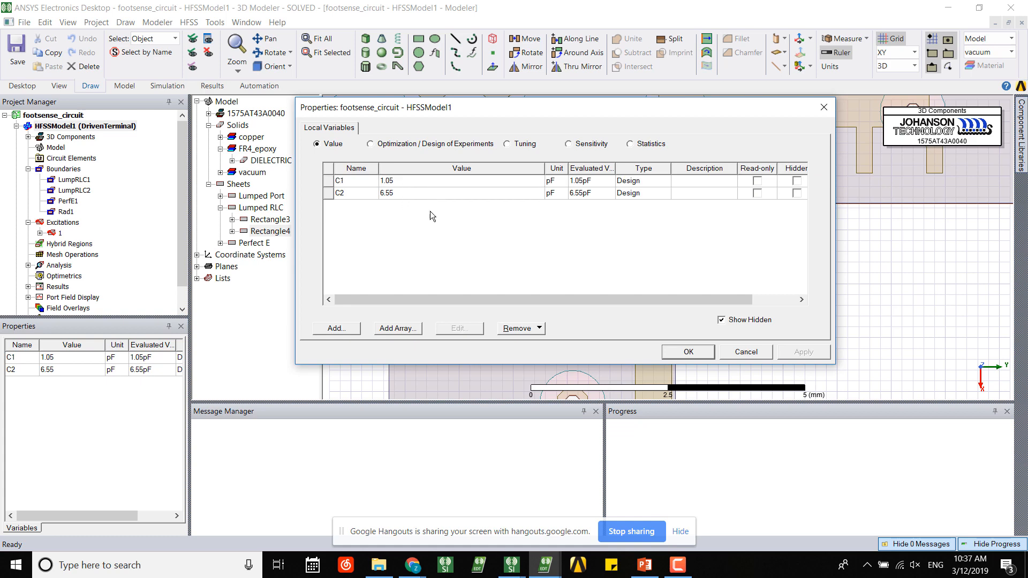
left_click(689, 352)
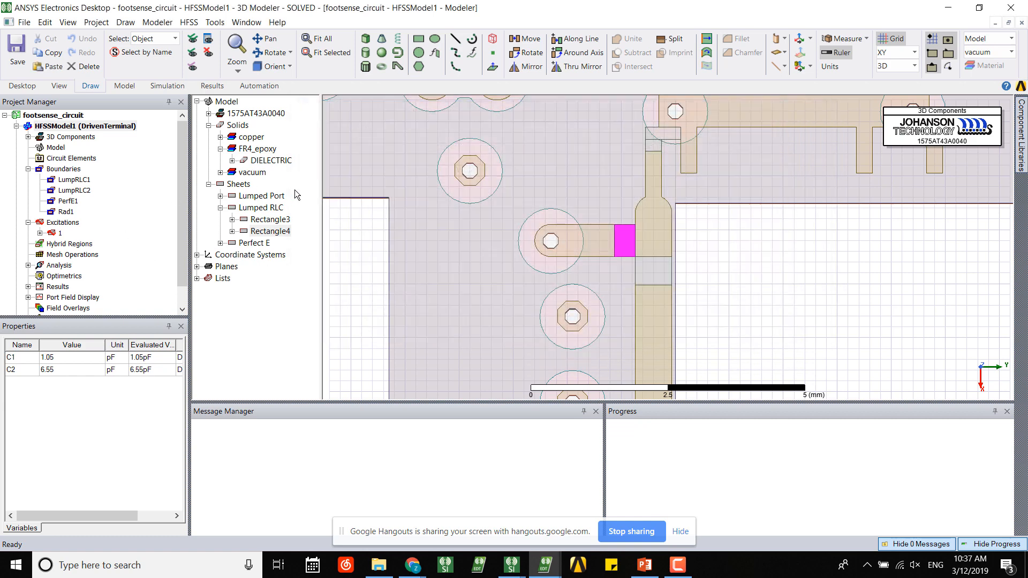
- View Terminal S Parameter Plot 1 from HFSSModel1's results, and return to the 3D model
scroll(95, 276, "down", 1)
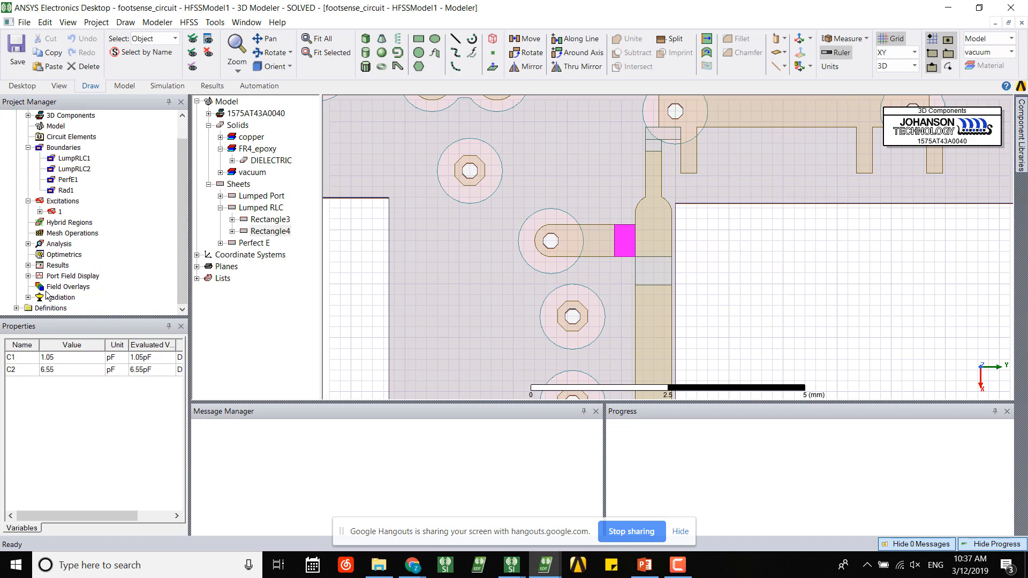
left_click(29, 265)
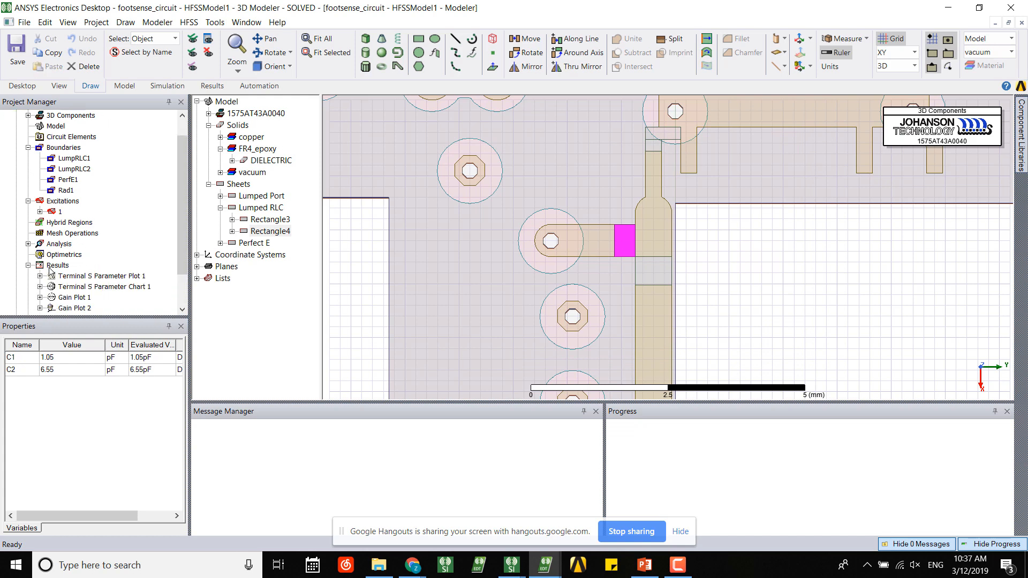
double_click(82, 277)
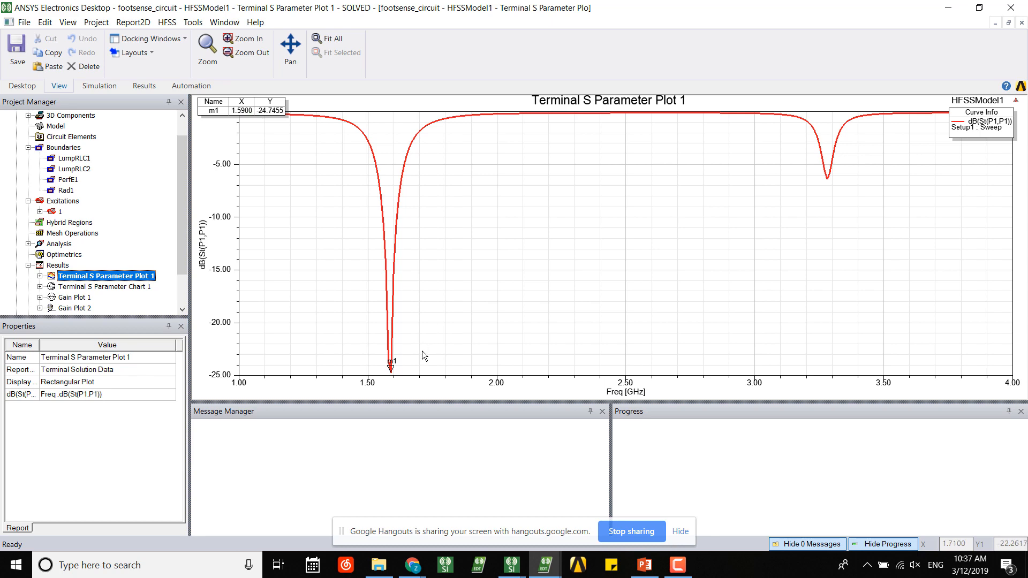
scroll(161, 223, "up", 1)
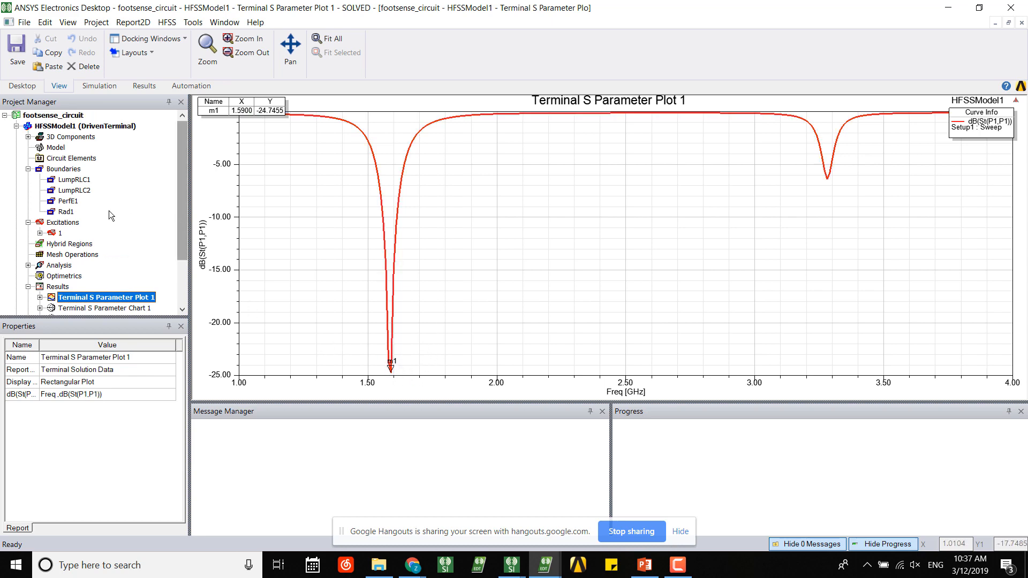
double_click(112, 129)
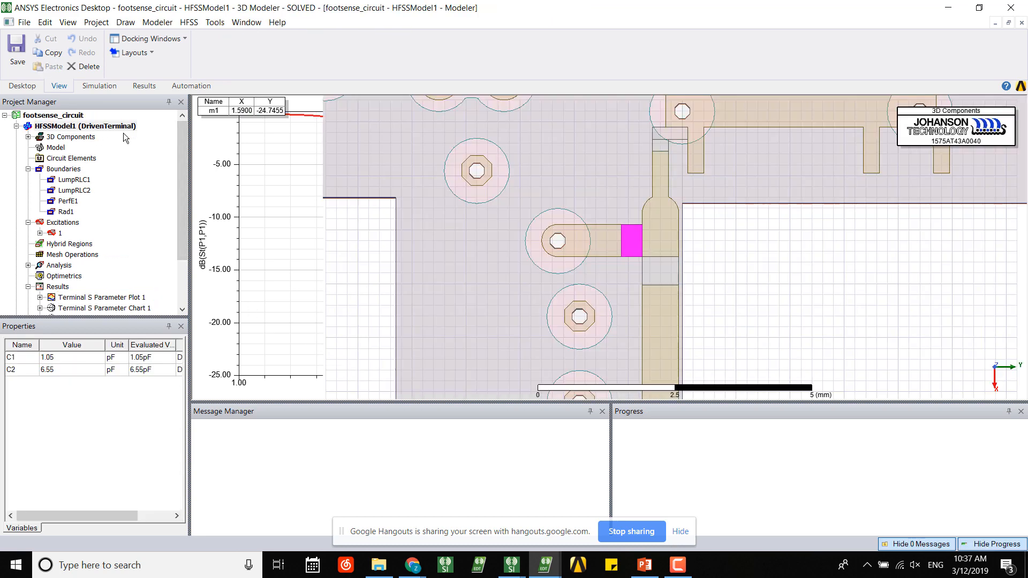
- Highlight the capacitor sheets Rectangle3 and Rectangle4 in turn and review the definition of boundary LumpRLC1 without changes
scroll(702, 291, "down", 1)
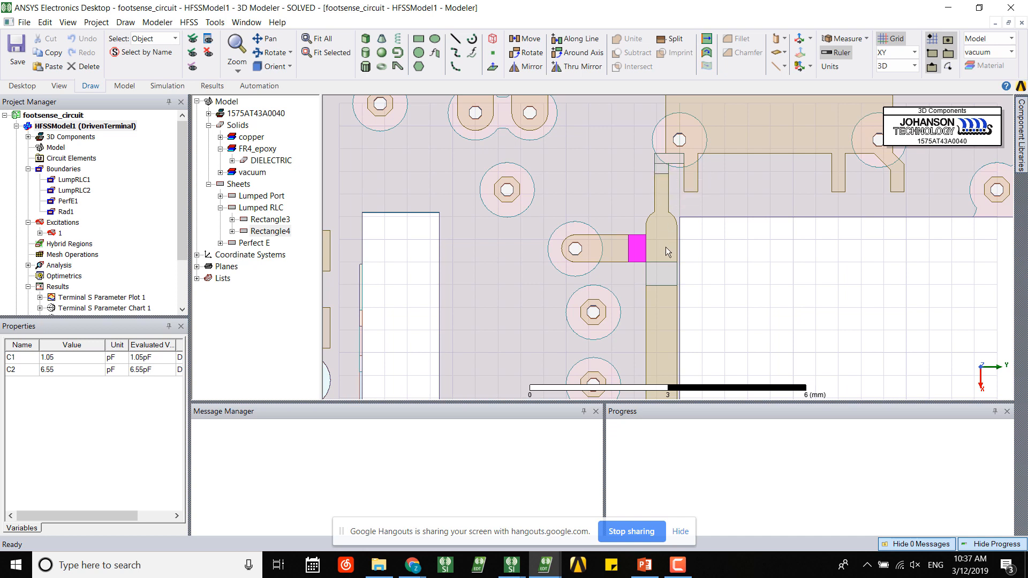
left_click(660, 278)
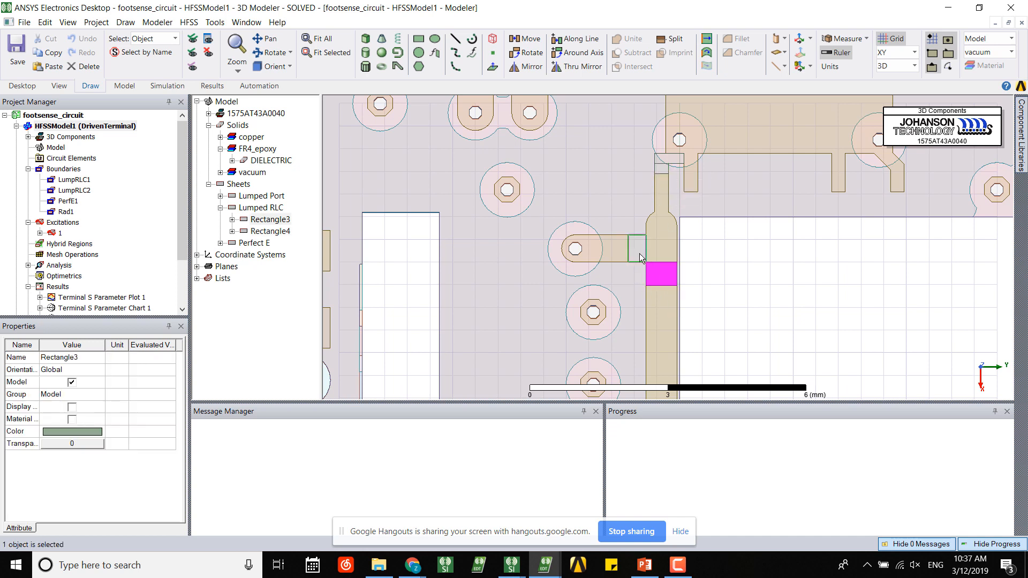
left_click(645, 259)
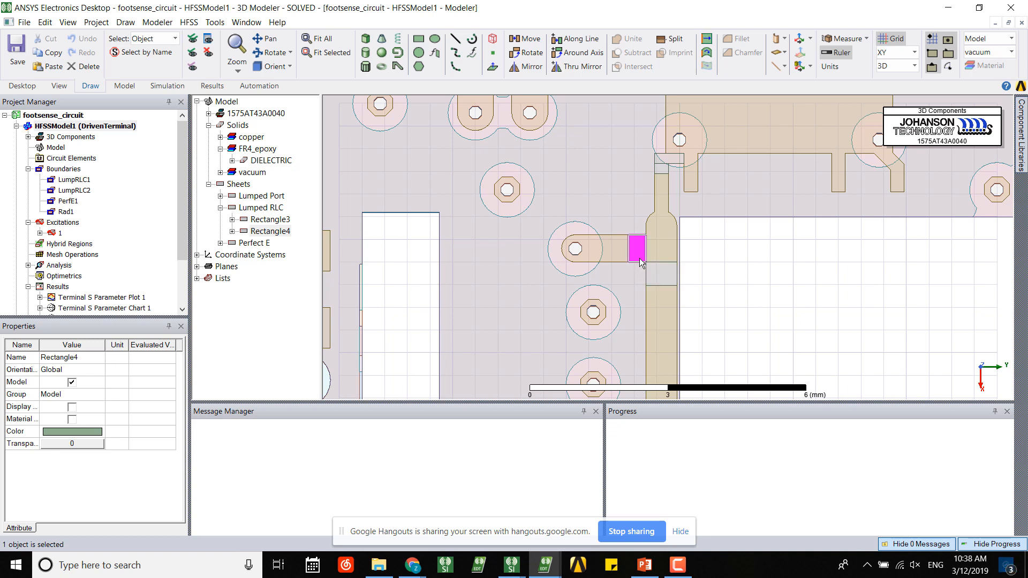
left_click(659, 277)
left_click(633, 252)
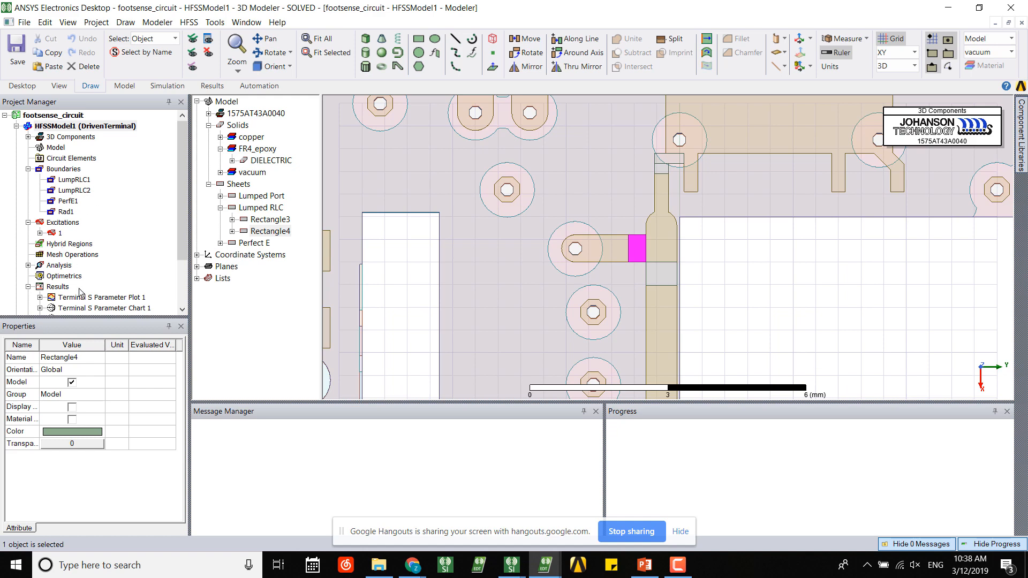
double_click(74, 181)
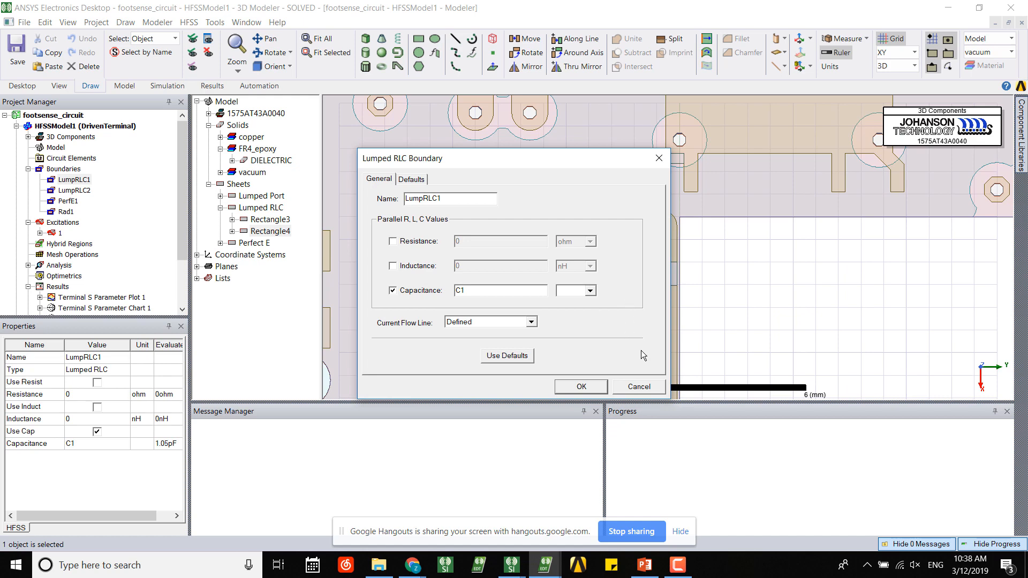
left_click(634, 385)
- Recheck C1 and C2 in the design properties, cancel without changes, and highlight the series sheet Rectangle3 and the shunt sheet Rectangle4
left_click(64, 127)
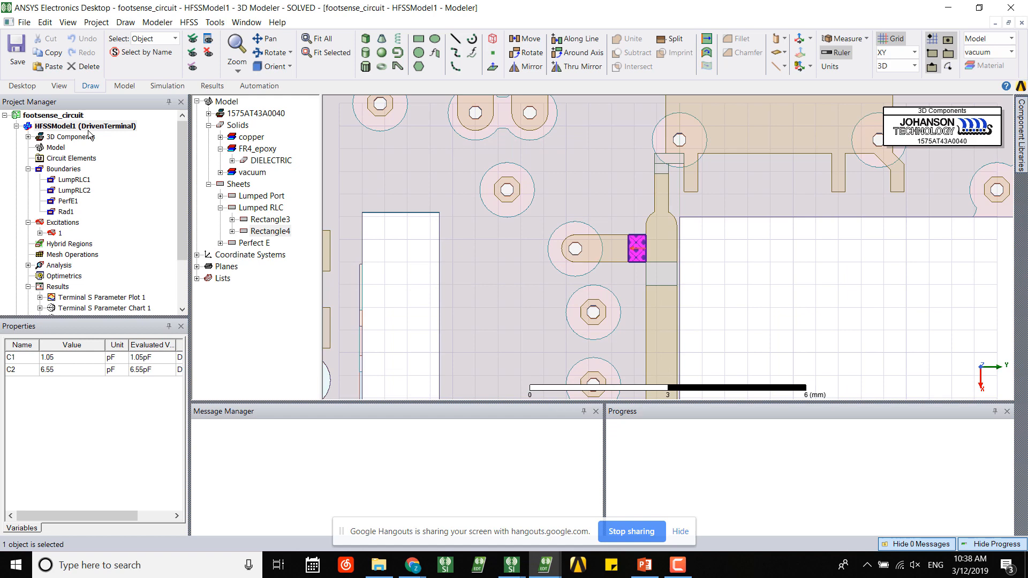
right_click(125, 131)
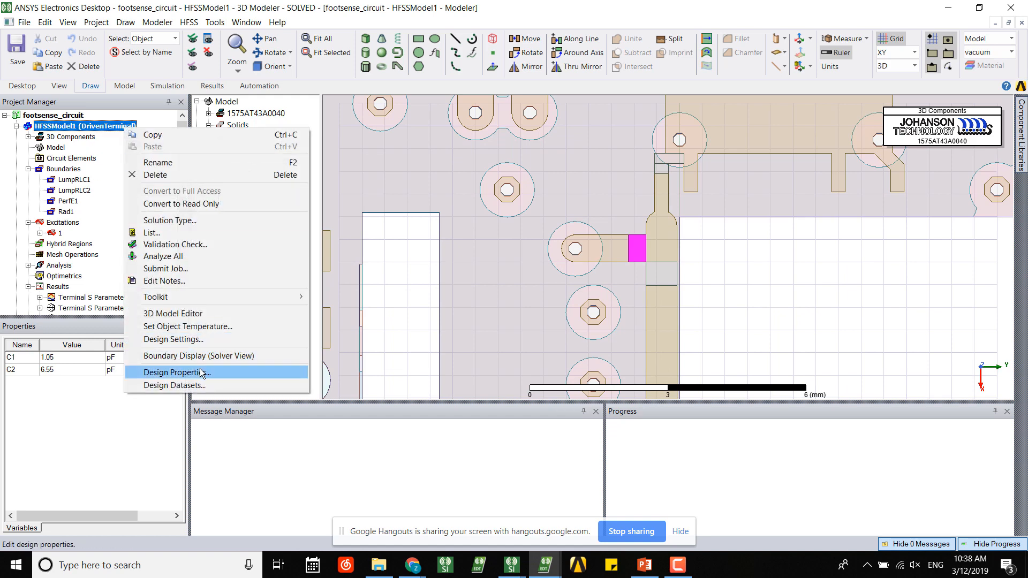
left_click(224, 372)
left_click(451, 187)
left_click(449, 191)
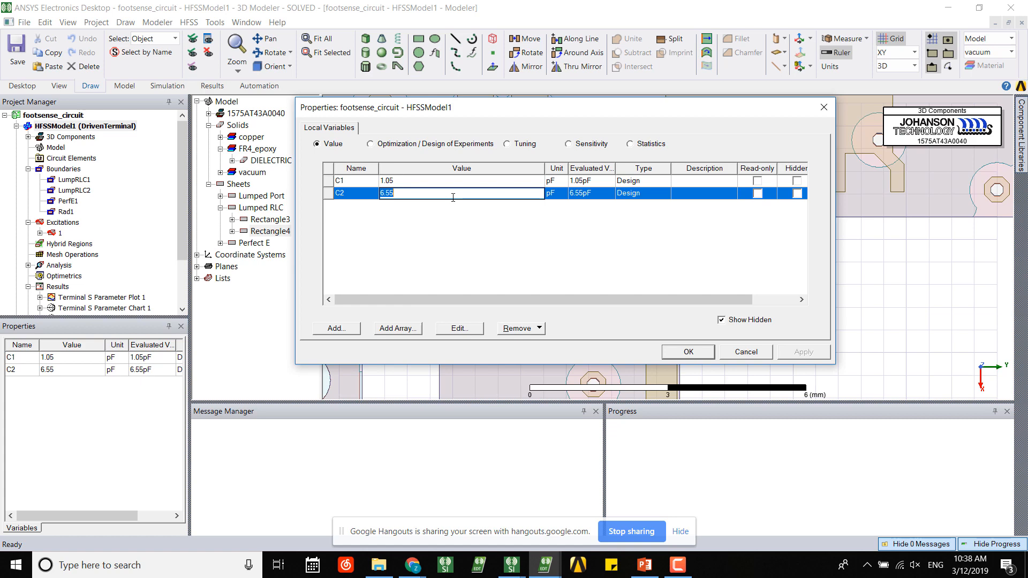
left_click(744, 352)
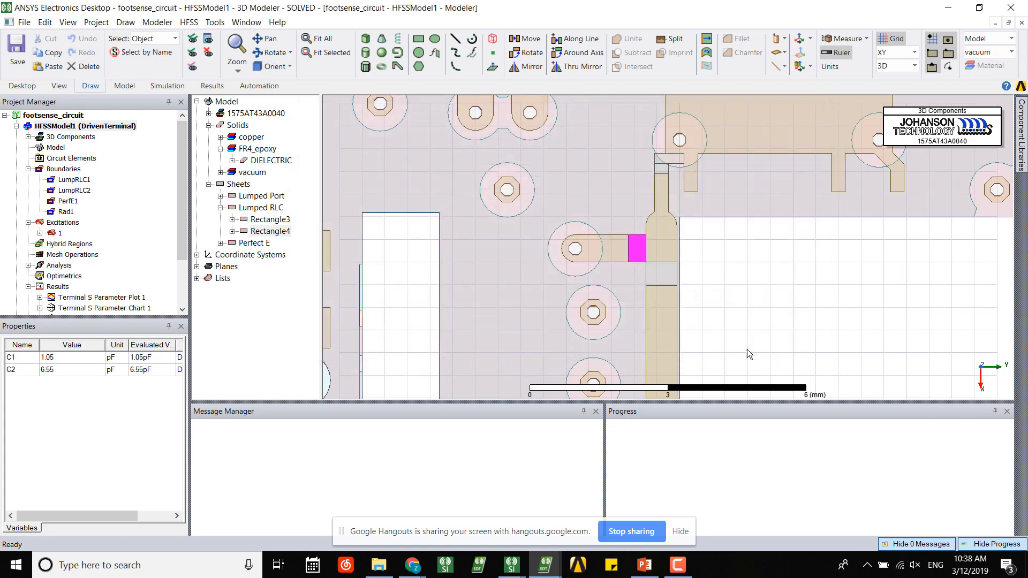
left_click(662, 275)
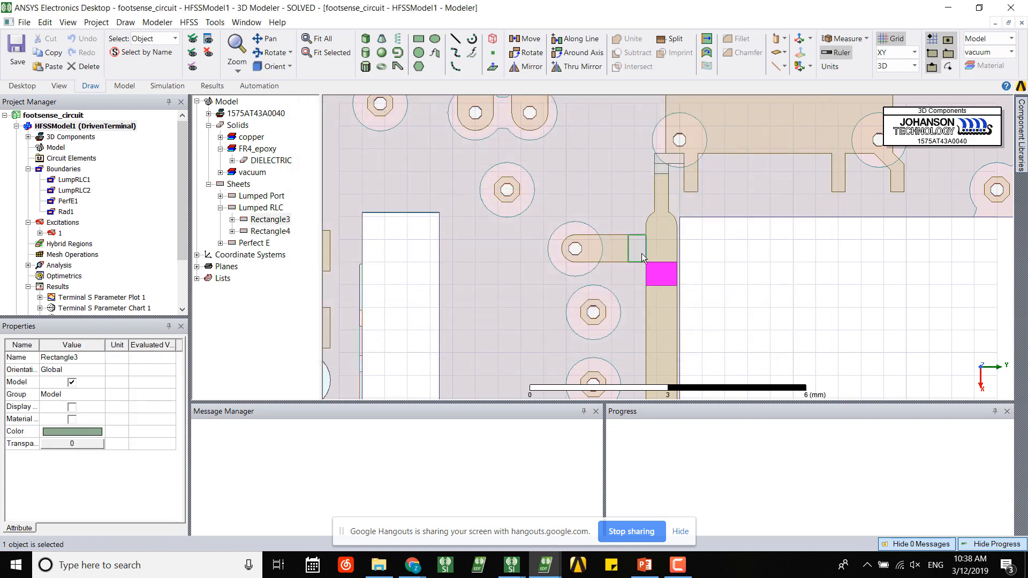
left_click(643, 254)
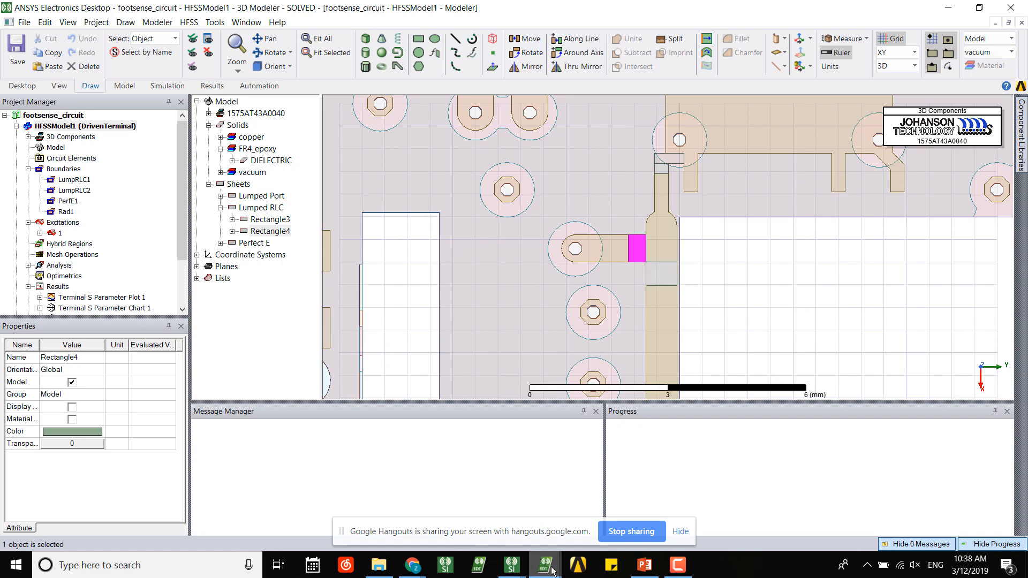
- Switch to the ANSYS Electronics Desktop window of project footsense and maximize its HFSSModel1 modeler to view the full board
mouse_move(545, 565)
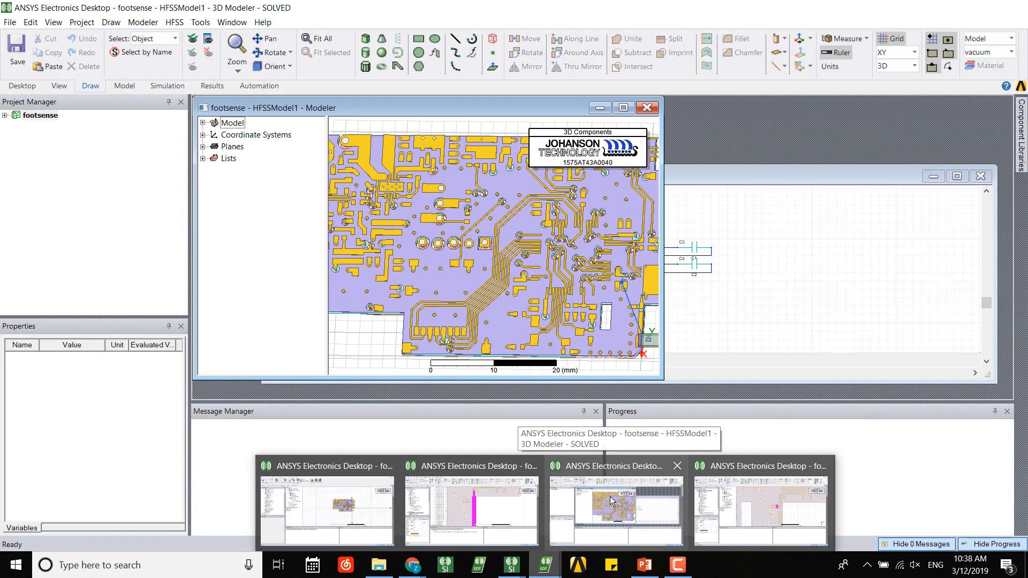
left_click(616, 504)
left_click(626, 107)
scroll(654, 221, "up", 3)
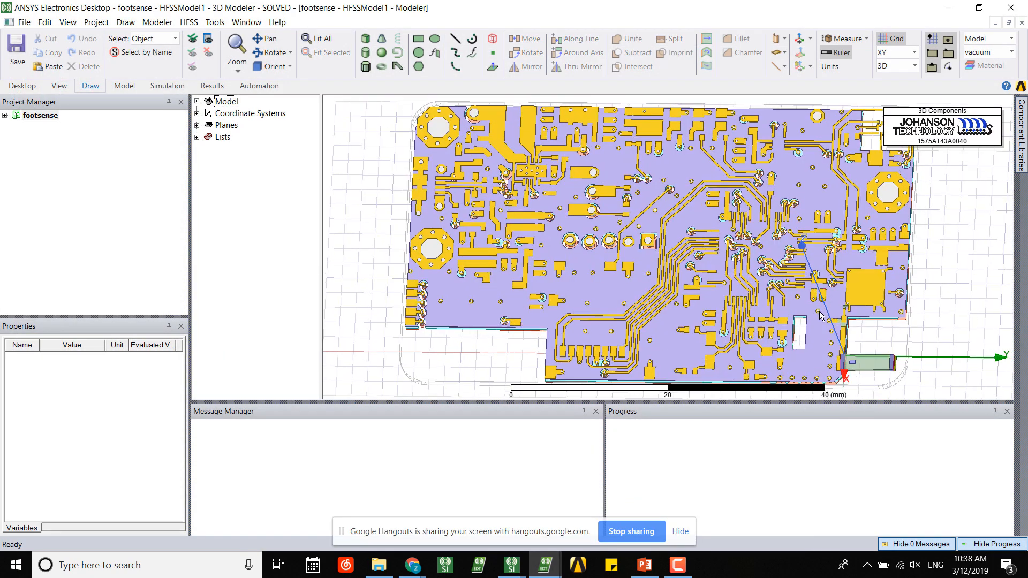
- Examine the matching-network area of the PCB in HFSSModel1 and highlight lumped port 3 among its excitations
left_click_drag(622, 110, 629, 130, "alt")
double_click(629, 130, "alt")
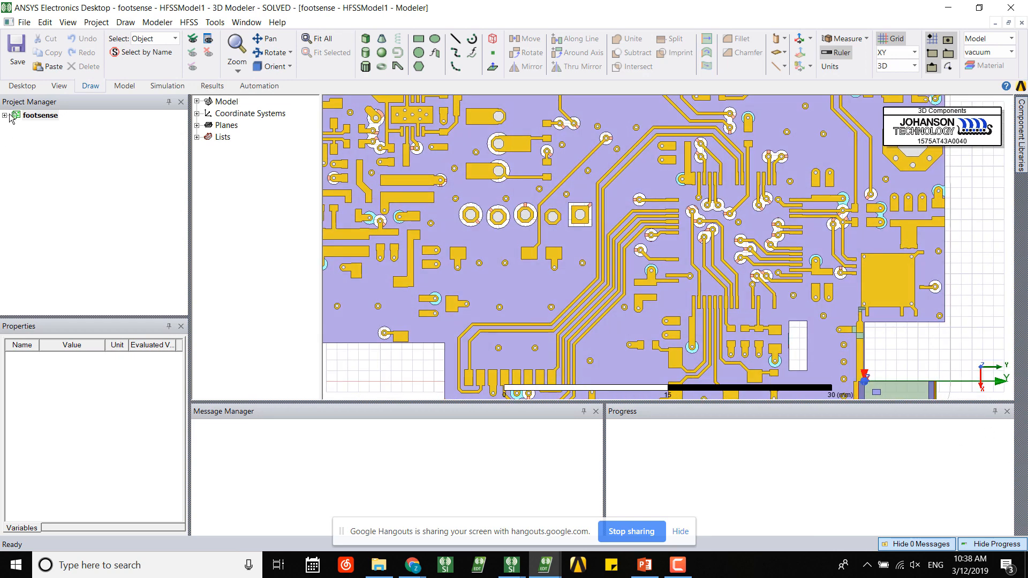
double_click(12, 115)
left_click(16, 137)
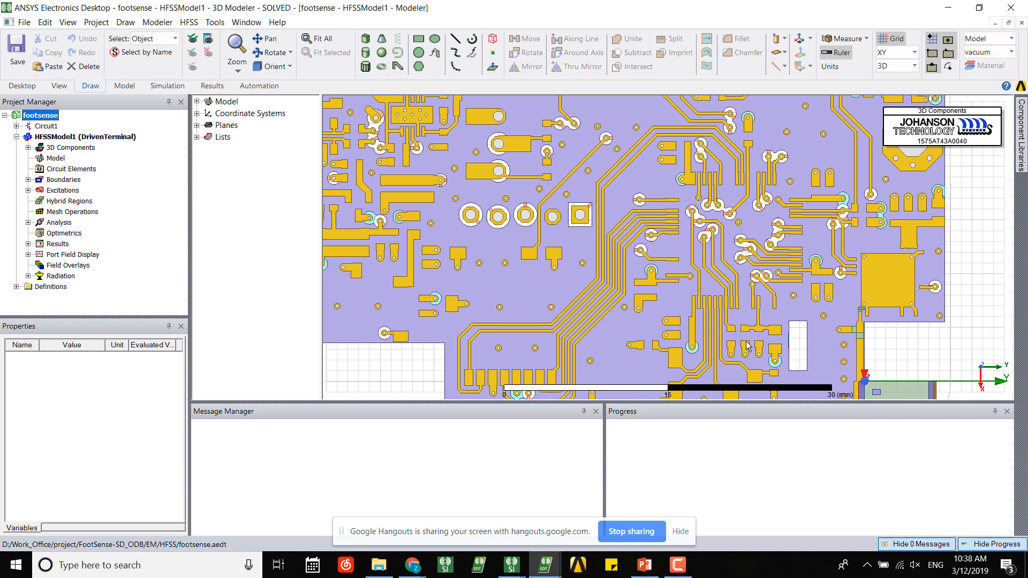
scroll(857, 342, "up", 5)
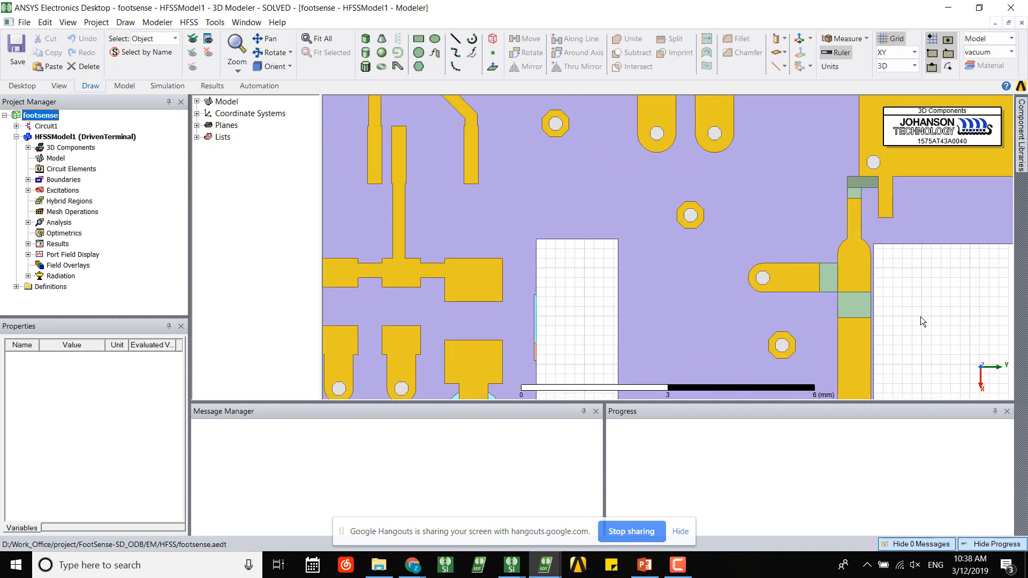
left_click(29, 190)
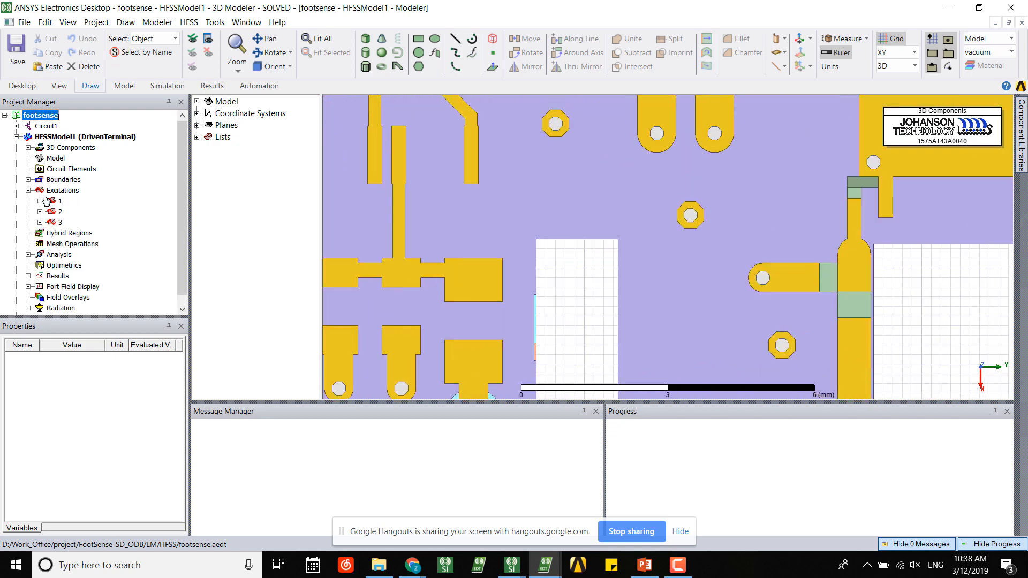
left_click(60, 222)
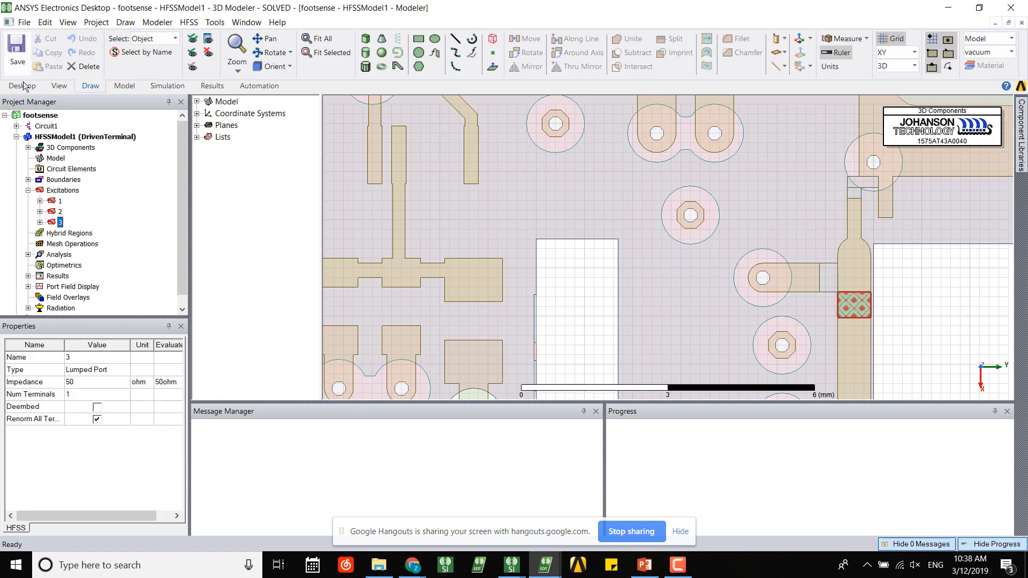
- Insert a new circuit design into the footsense project with the technology set to None
left_click(16, 137)
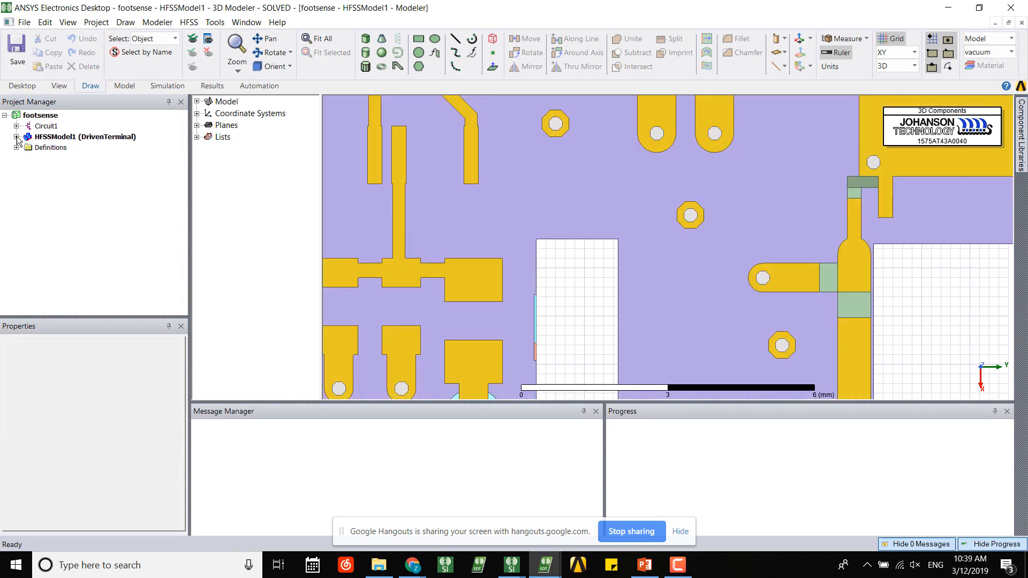
left_click(17, 137)
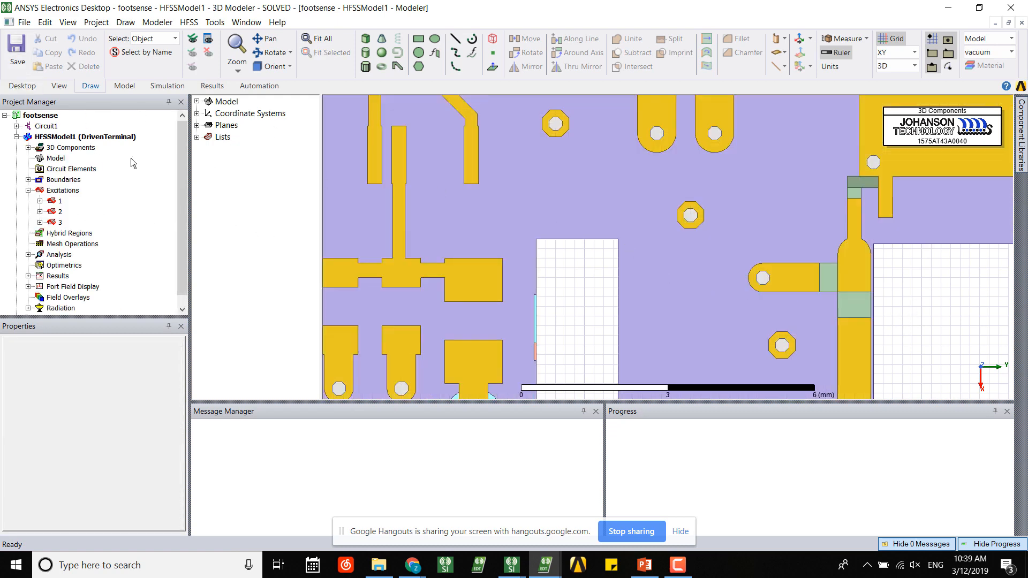
left_click(95, 22)
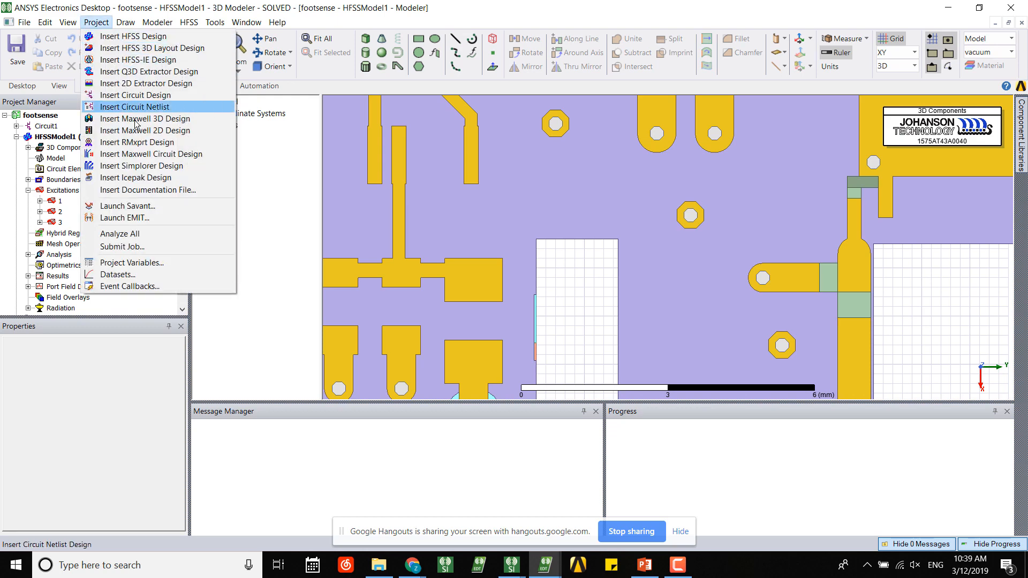
left_click(156, 98)
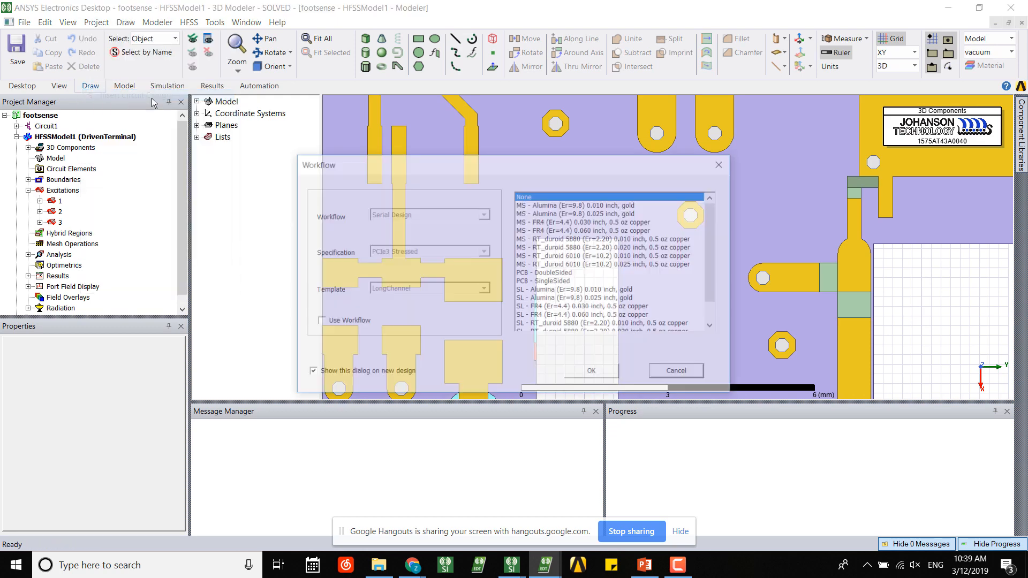
left_click(593, 372)
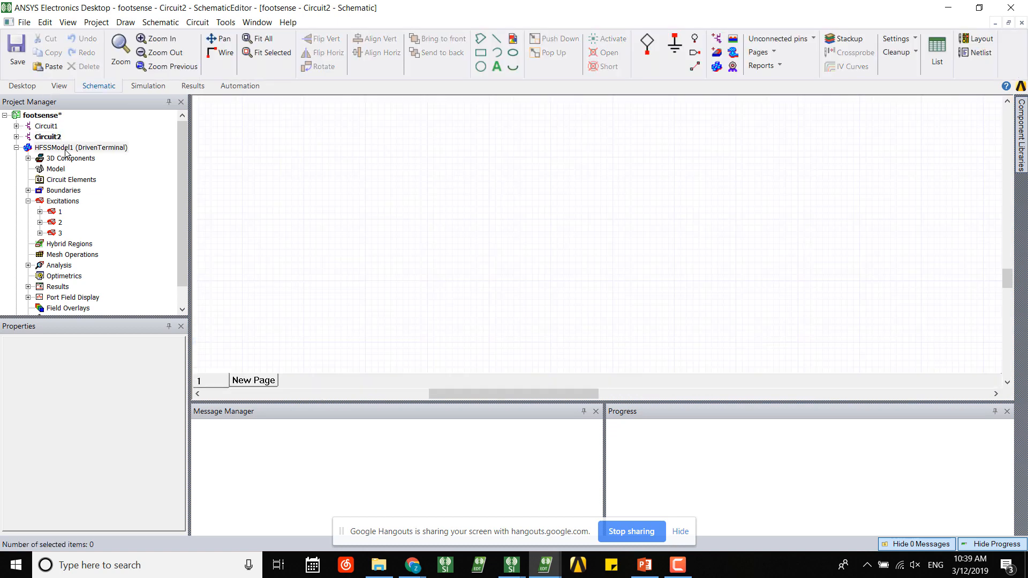
- Copy HFSSModel1 into the Circuit2 schematic as a linked block and expand Circuit2 in the project tree
left_click(51, 149)
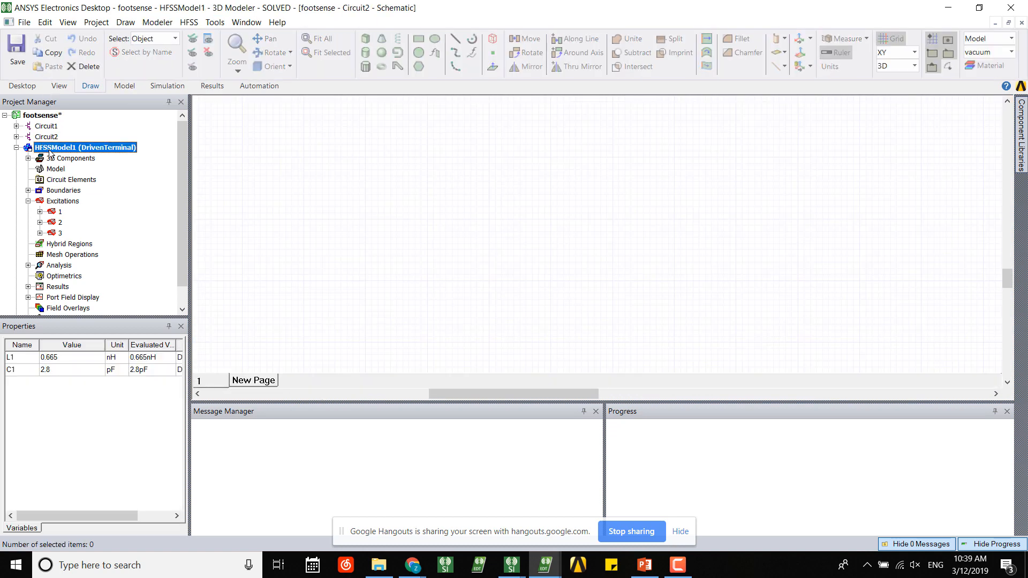
left_click_drag(50, 152, 53, 141)
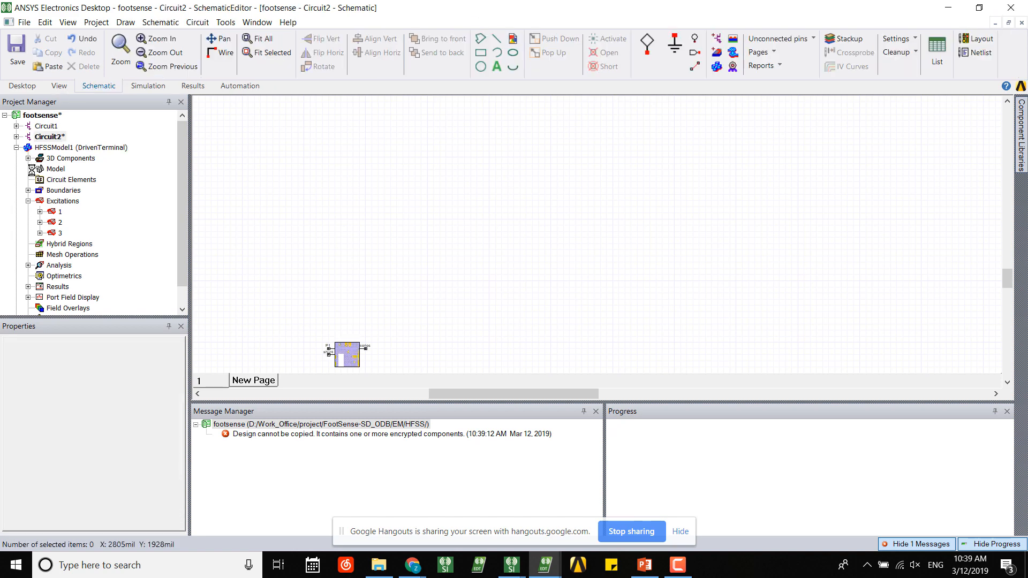
left_click(16, 136)
left_click(33, 138)
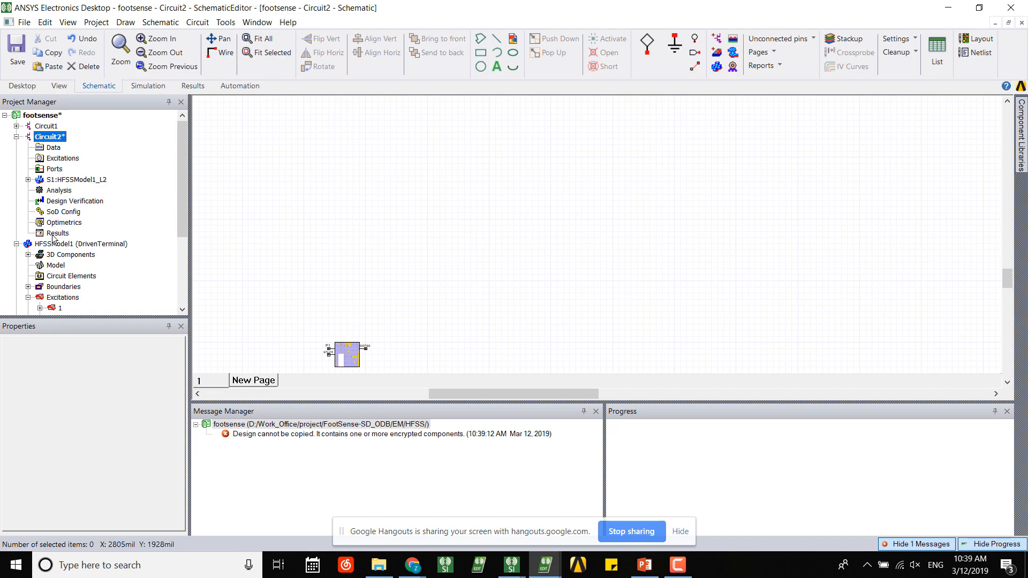
left_click(521, 290)
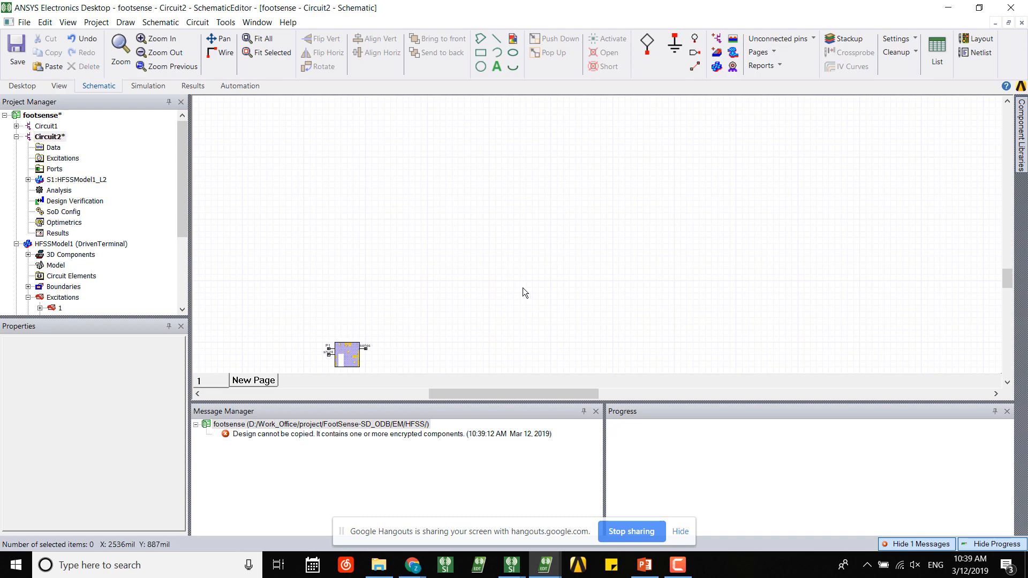
key("ctrl+d")
right_click(566, 229)
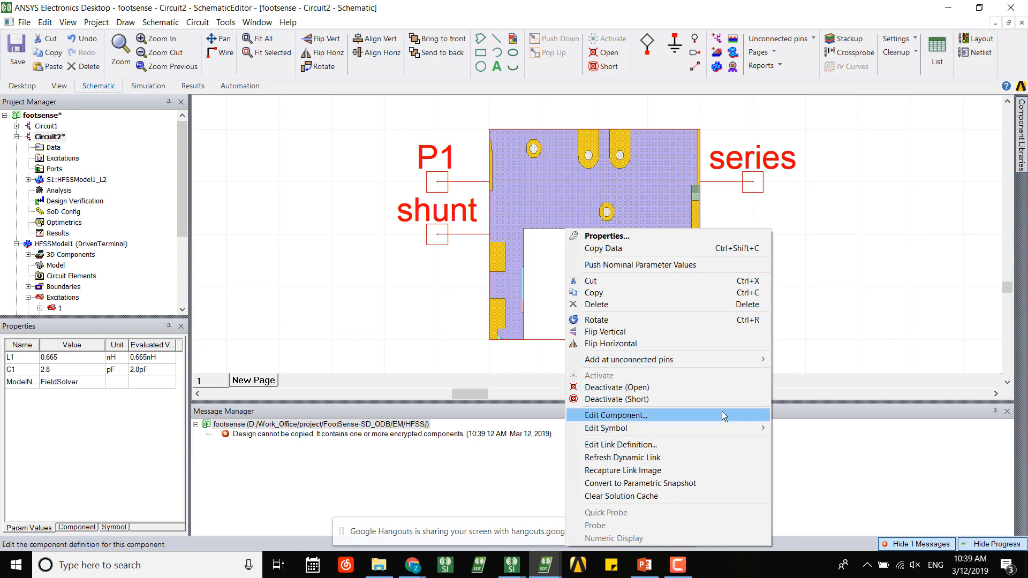
left_click(722, 411)
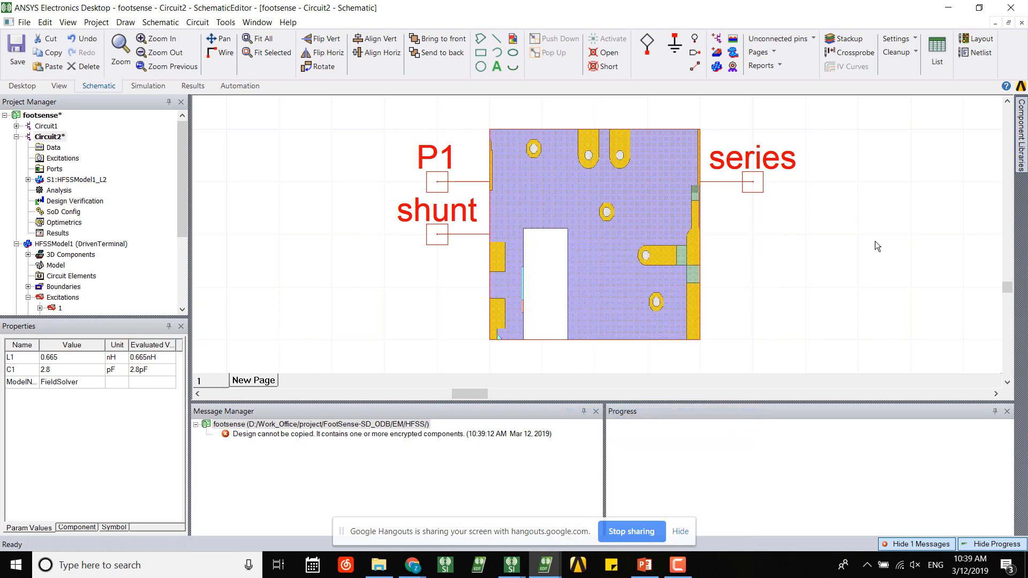
left_click(454, 142)
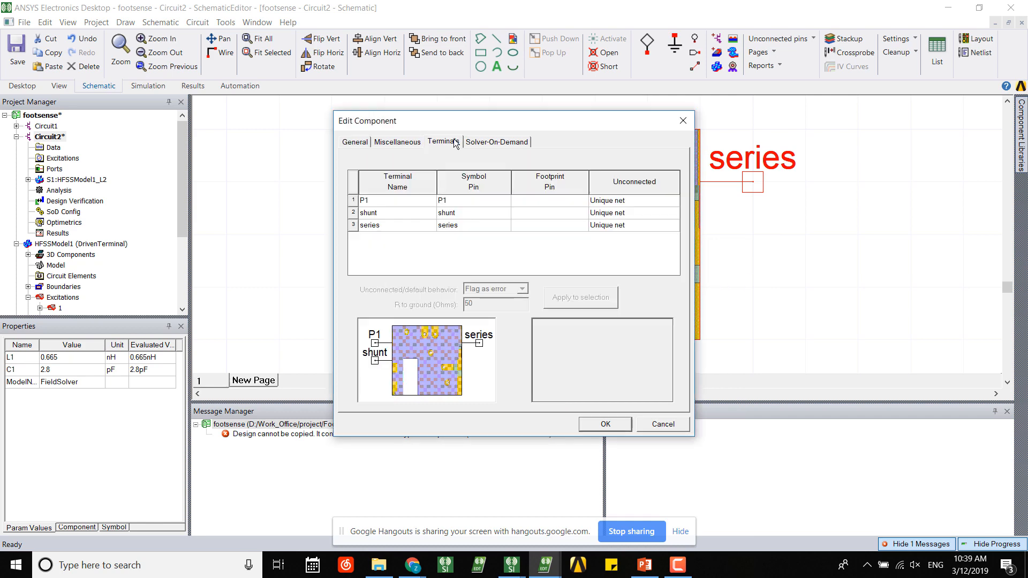
left_click(492, 143)
key("Escape")
left_click(842, 278)
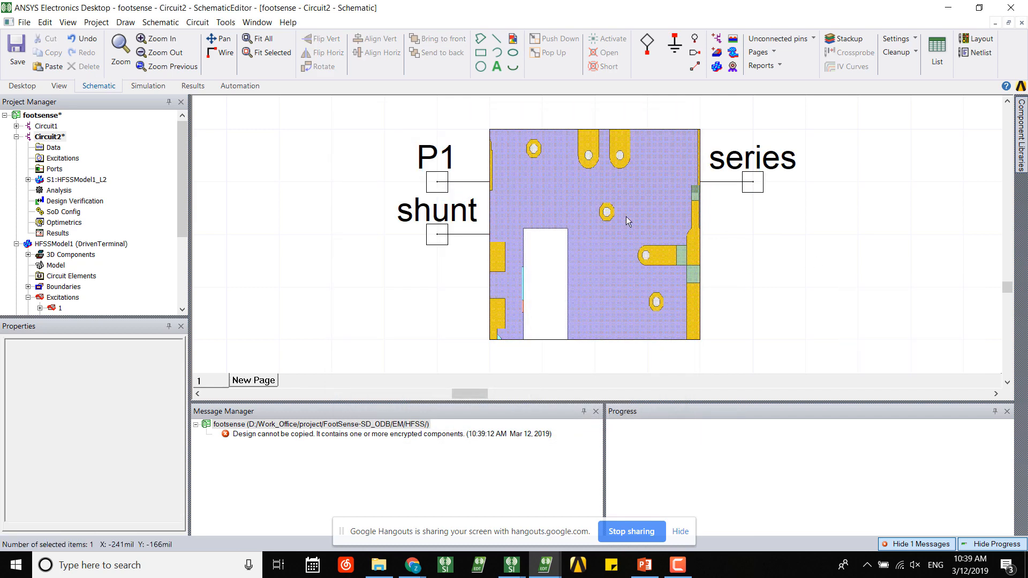
- Edit the HFSS block's symbol pin locations, setting the reference to "Add individual reference pin per port"
right_click(627, 217)
mouse_move(732, 415)
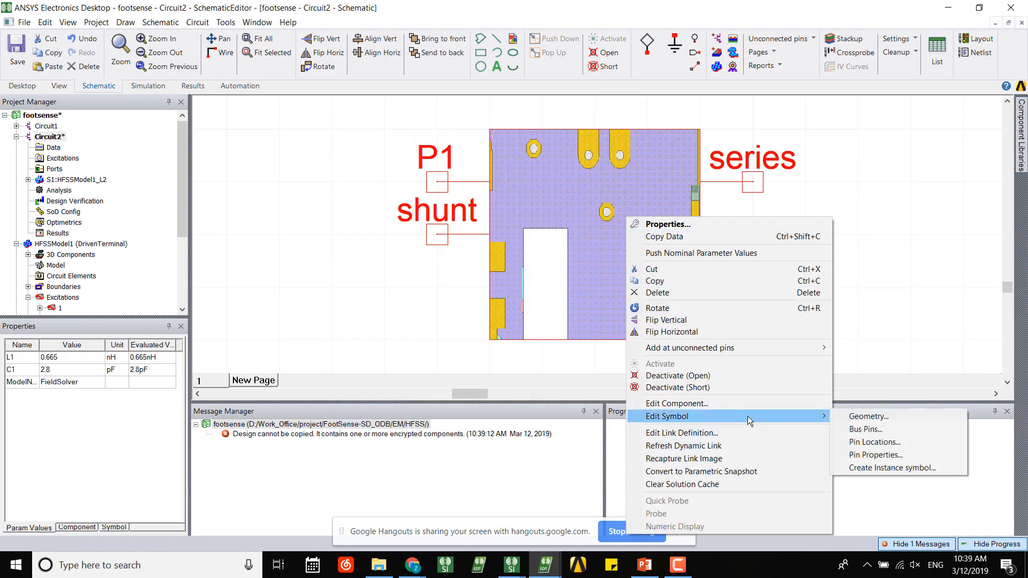
left_click(870, 445)
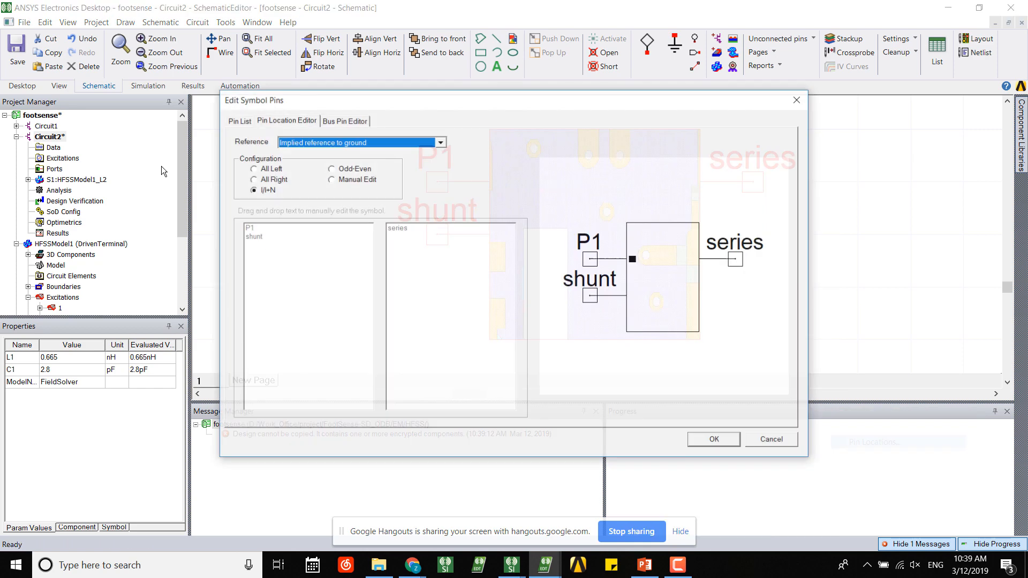
left_click(379, 144)
left_click(388, 186)
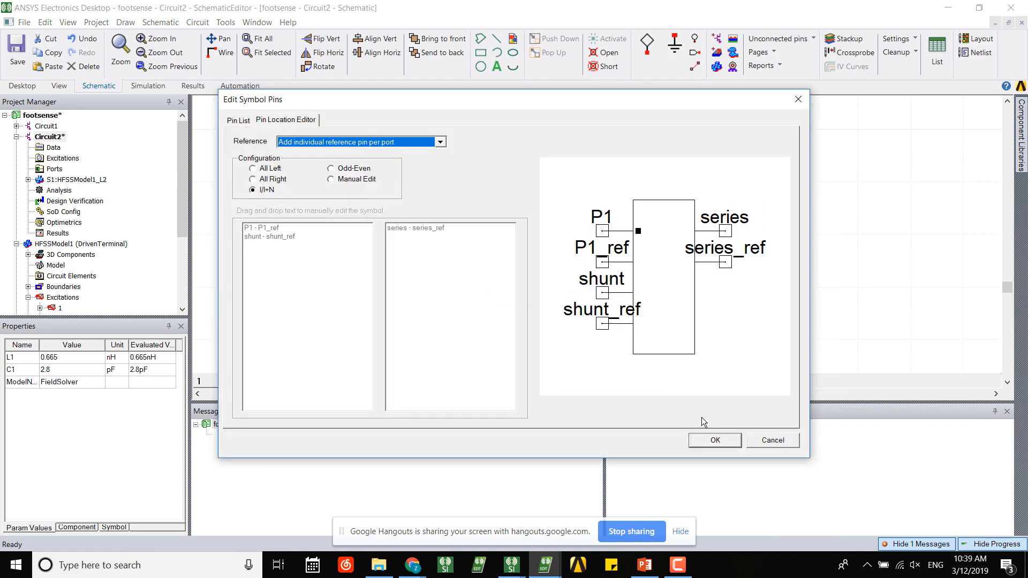
- Manually move the shunt pin pair above the series pair on the symbol's opposite side and commit the edited definition
left_click(368, 182)
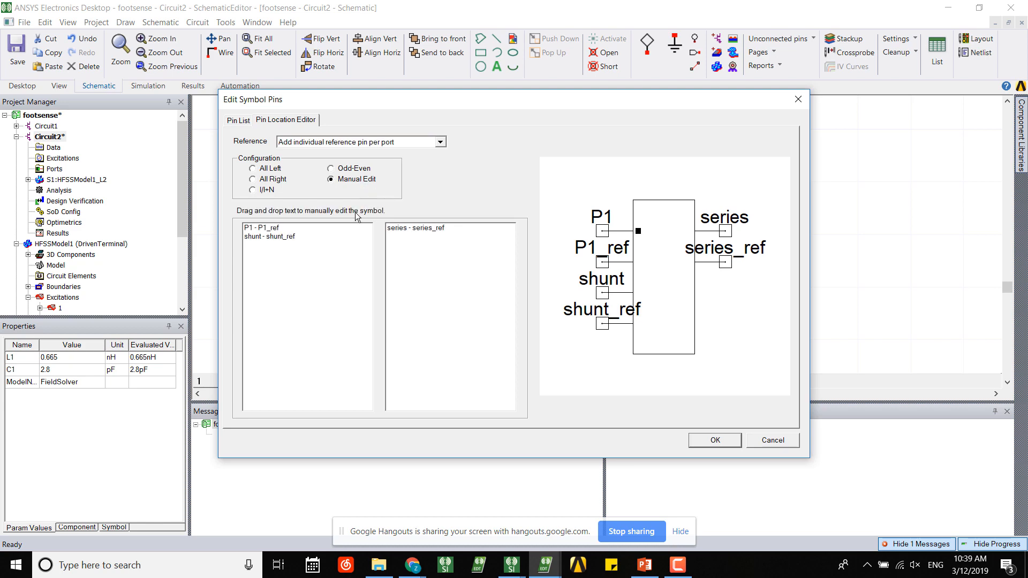
left_click_drag(274, 238, 445, 271)
left_click_drag(435, 236, 437, 274)
left_click(716, 440)
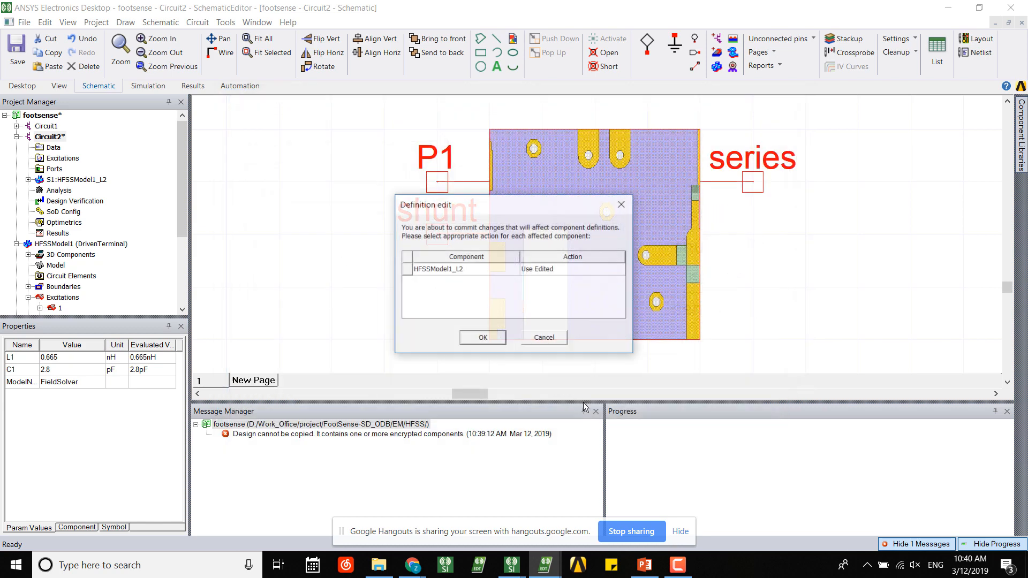
left_click(482, 339)
left_click(850, 244)
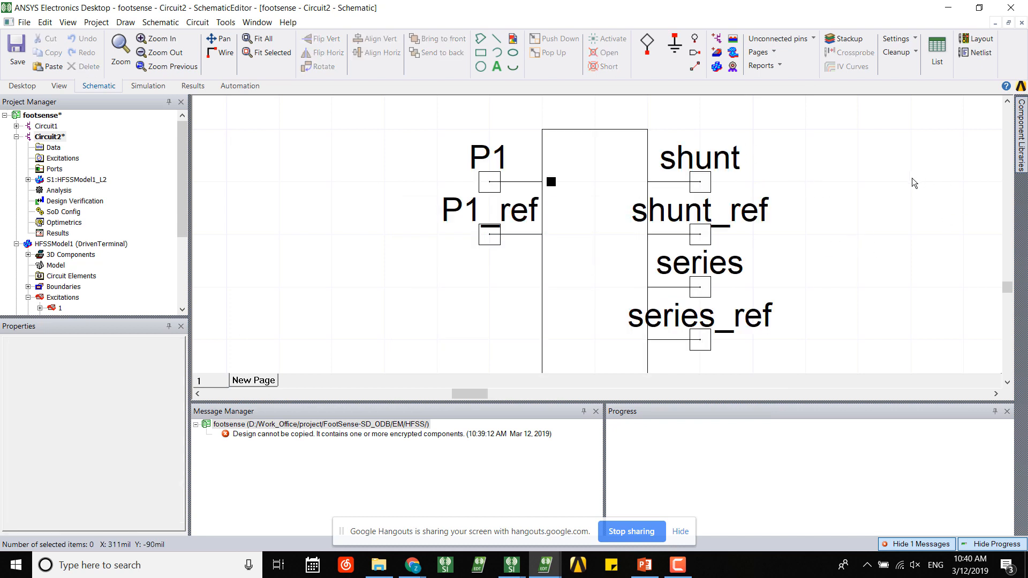
- Place two capacitors from the component library beside the block, one level with the shunt pin and one with the series pin
scroll(812, 195, "down", 1)
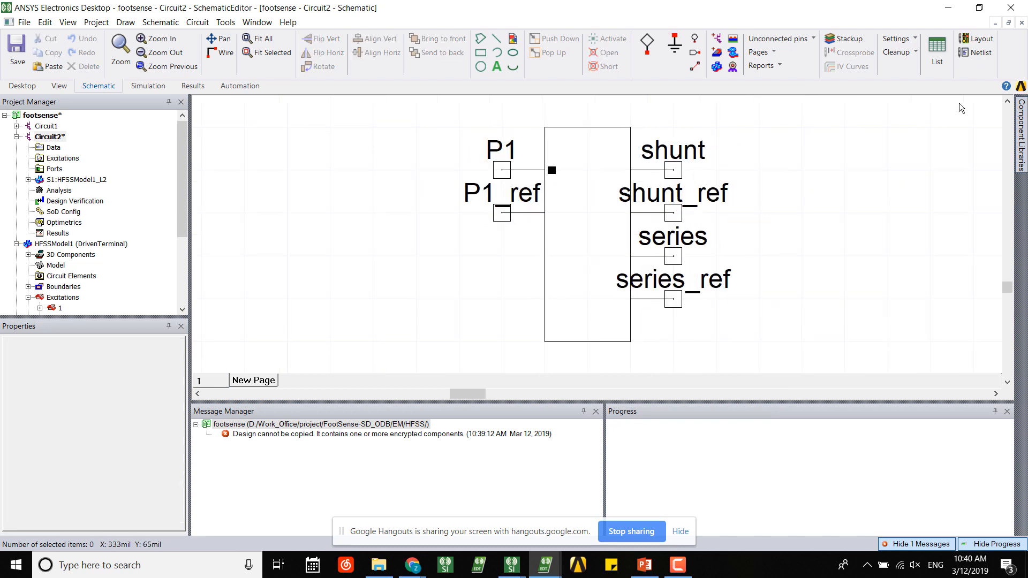
mouse_move(1020, 146)
left_click(949, 245)
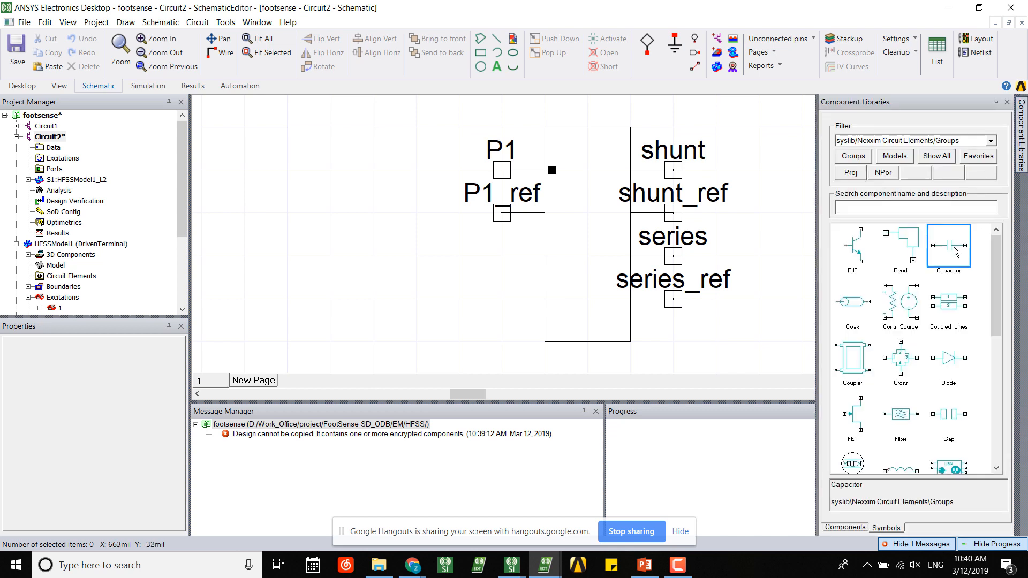
left_click(746, 167)
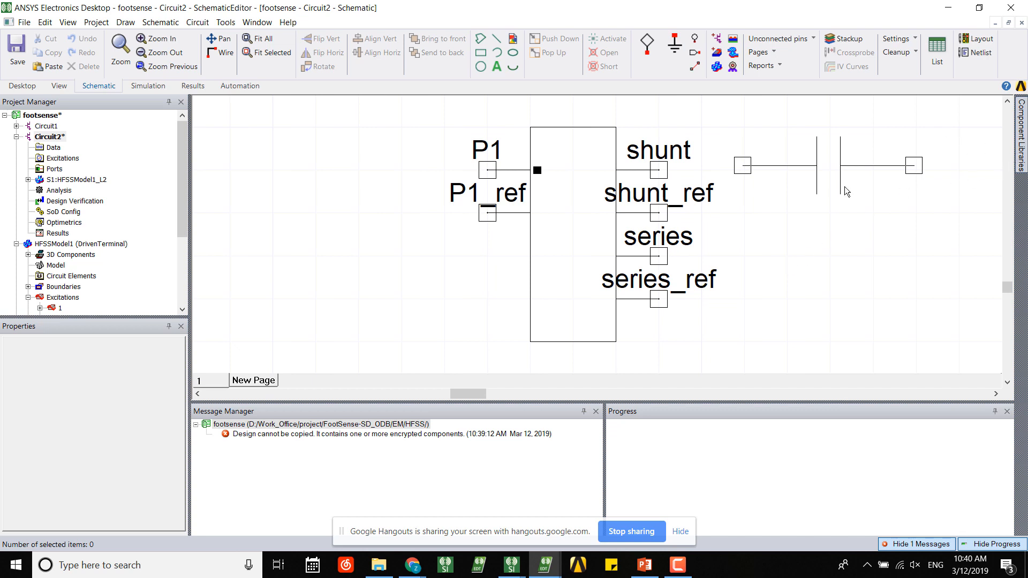
left_click(752, 264)
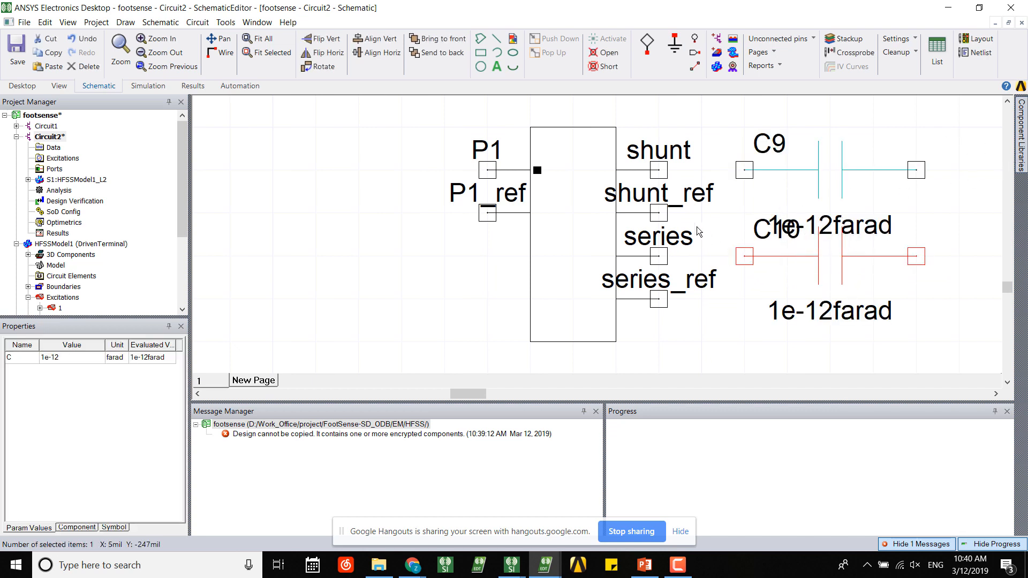
- Wire one capacitor between shunt and shunt_ref and the other between series and series_ref
left_click(659, 169)
left_click(741, 170)
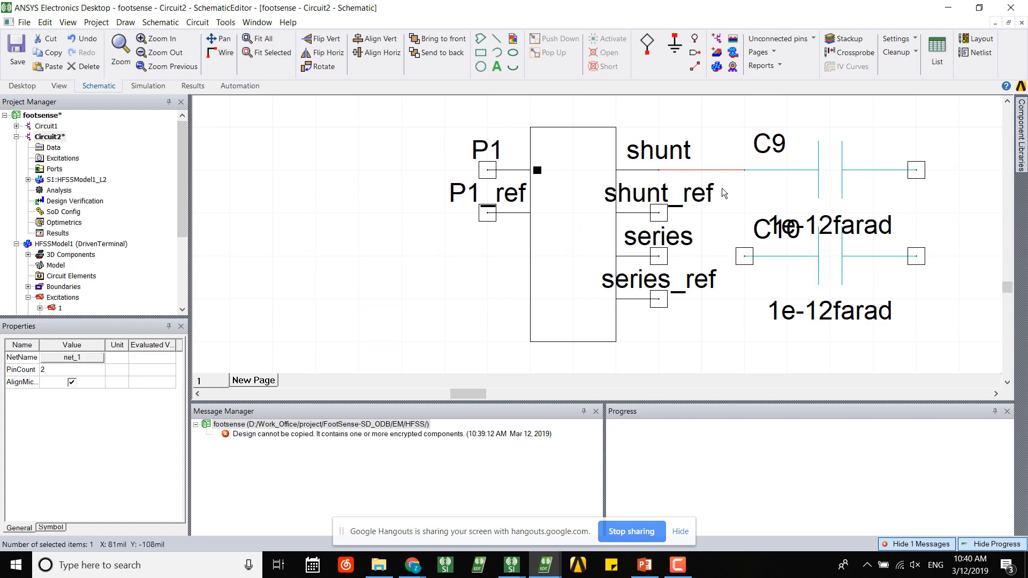
left_click(659, 213)
left_click(917, 170)
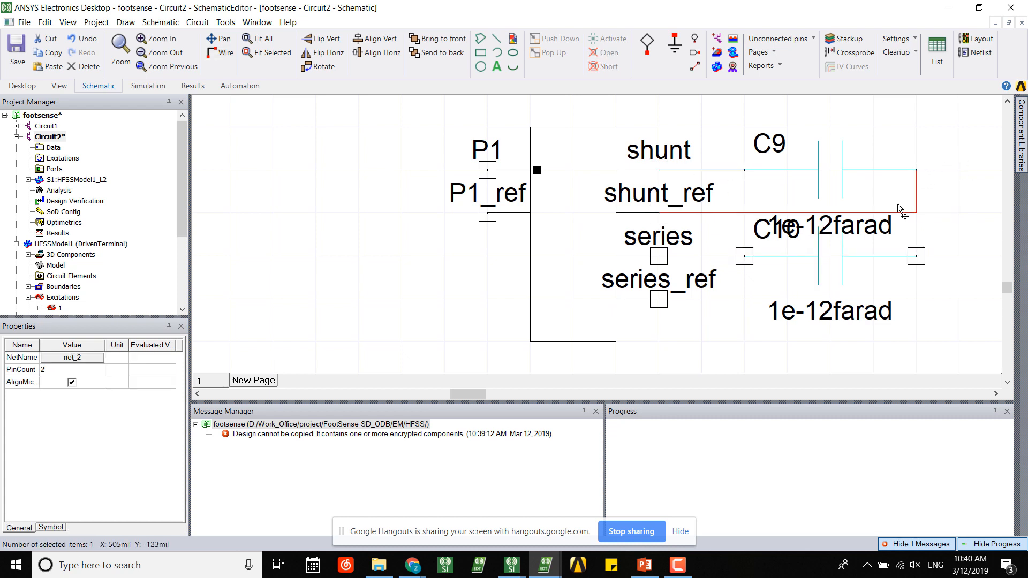
left_click(659, 256)
left_click(742, 256)
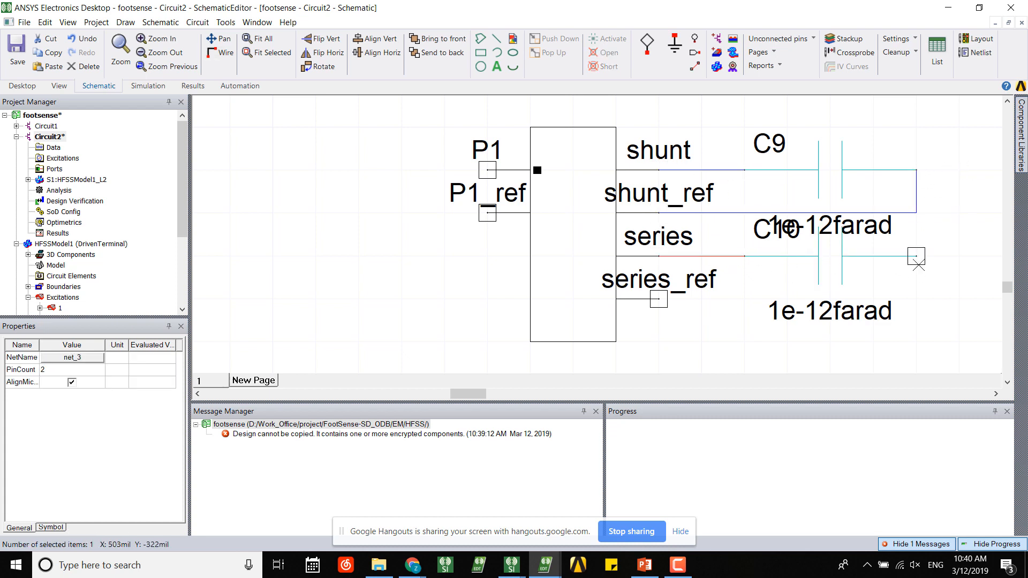
left_click(916, 256)
left_click(658, 299)
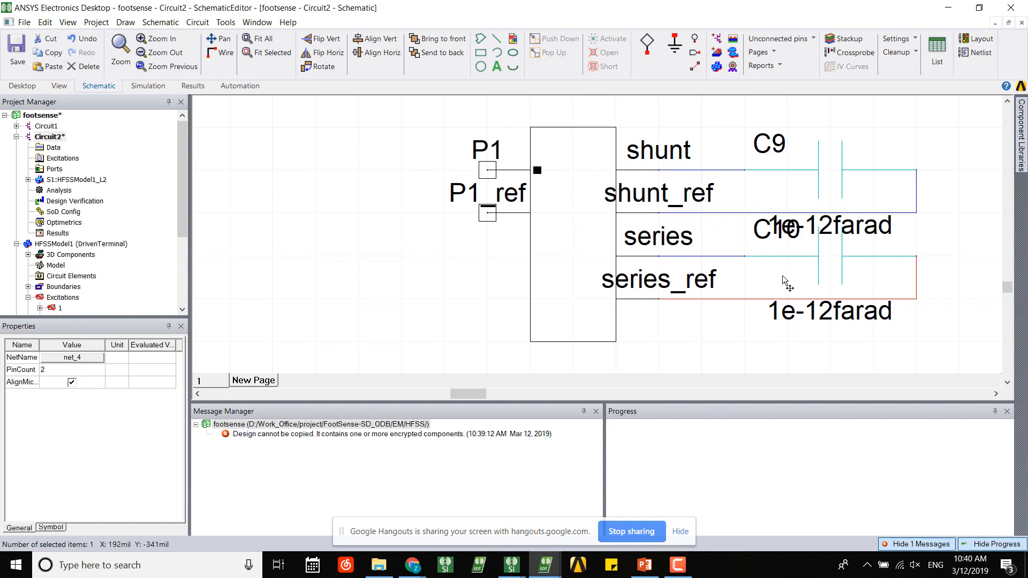
- Attach an interface port to the block's P1 pin and a ground to its P1_ref pin
left_click(647, 47)
left_click(487, 216)
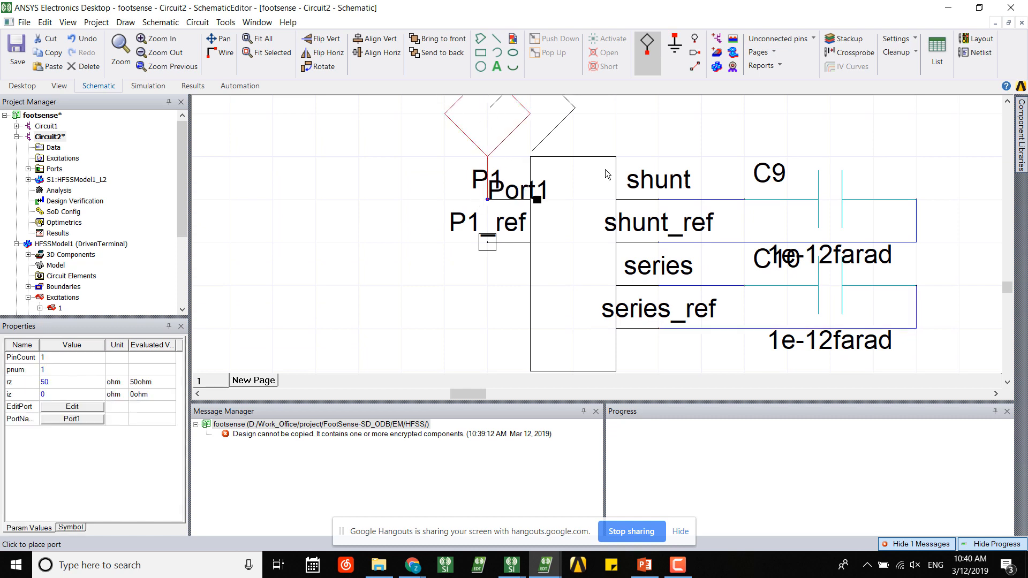
left_click(675, 47)
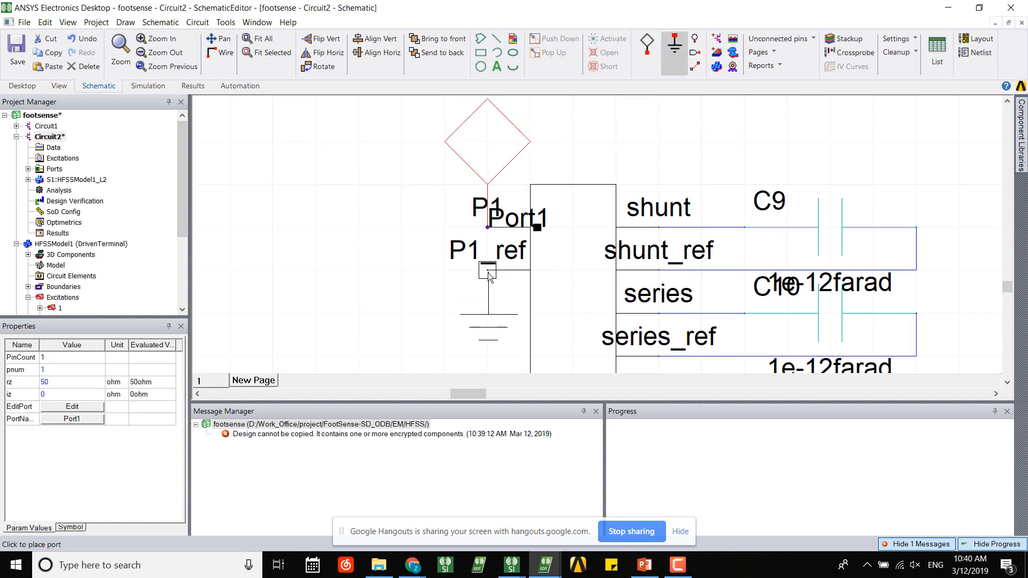
left_click(461, 288)
key("Escape")
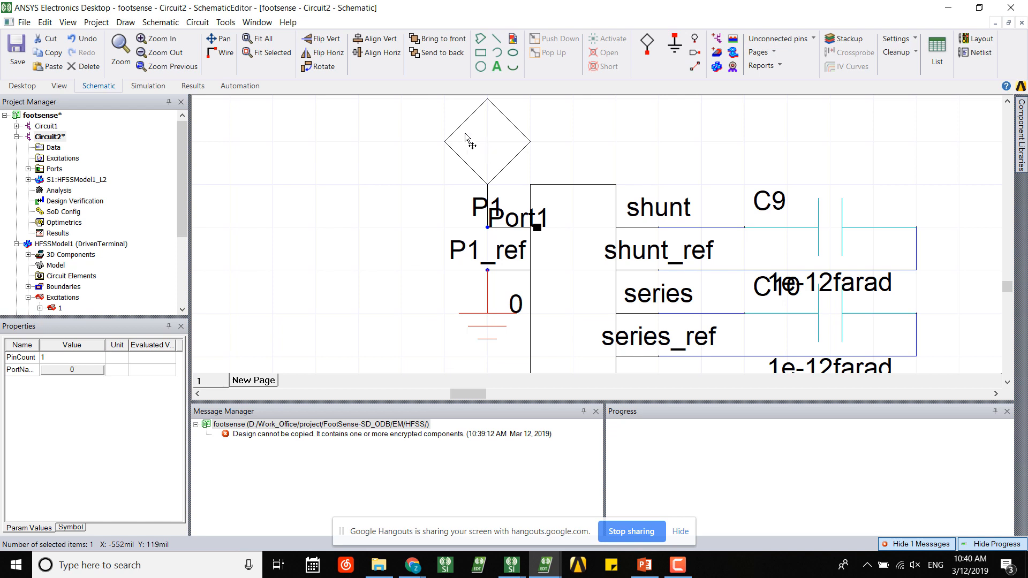
- Add a linear network frequency-domain analysis to Circuit2 with a linear-step sweep of F from 1 GHz to 4 GHz in 0.01 GHz steps
left_click(63, 158)
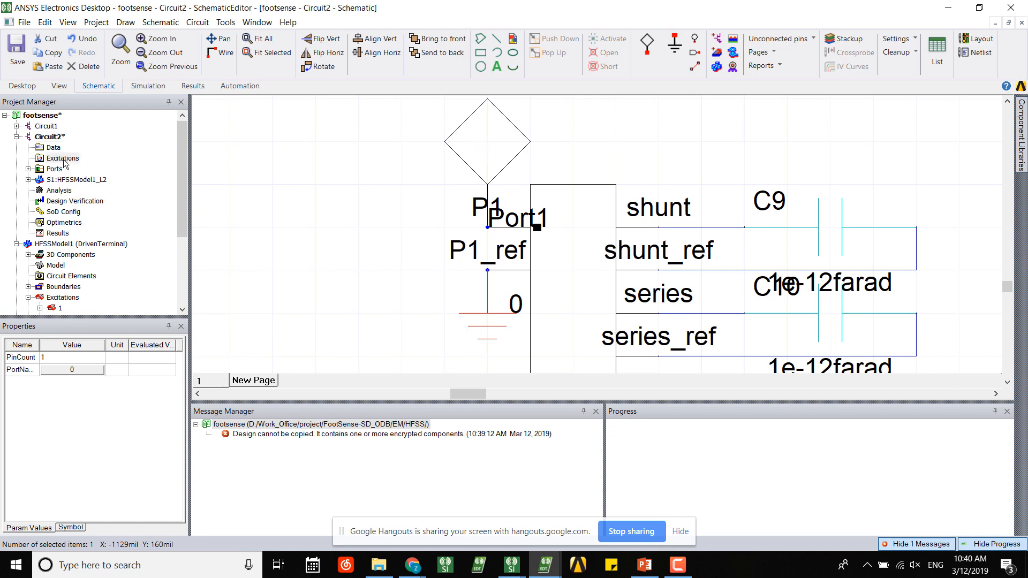
right_click(50, 191)
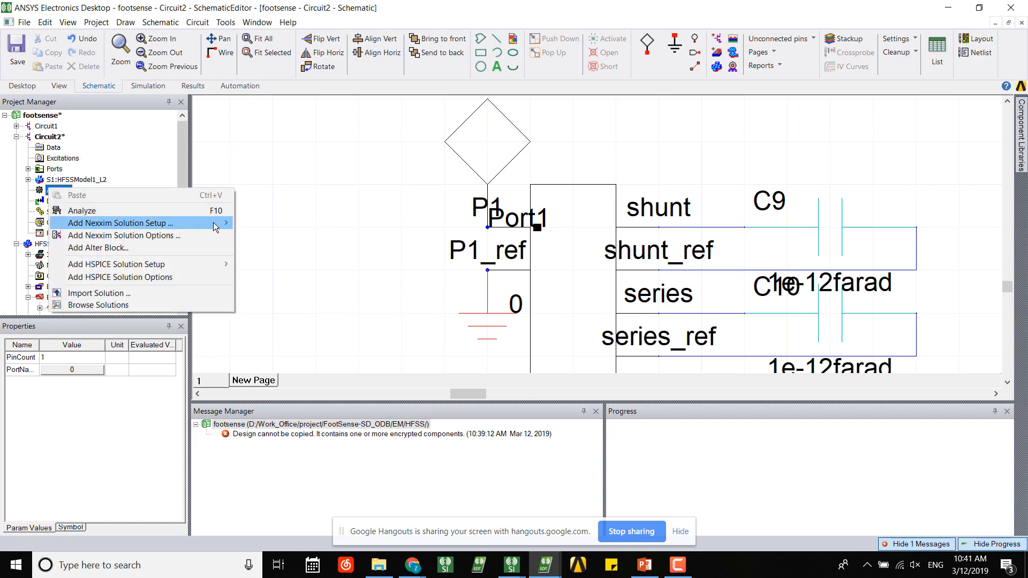
mouse_move(218, 223)
left_click(289, 237)
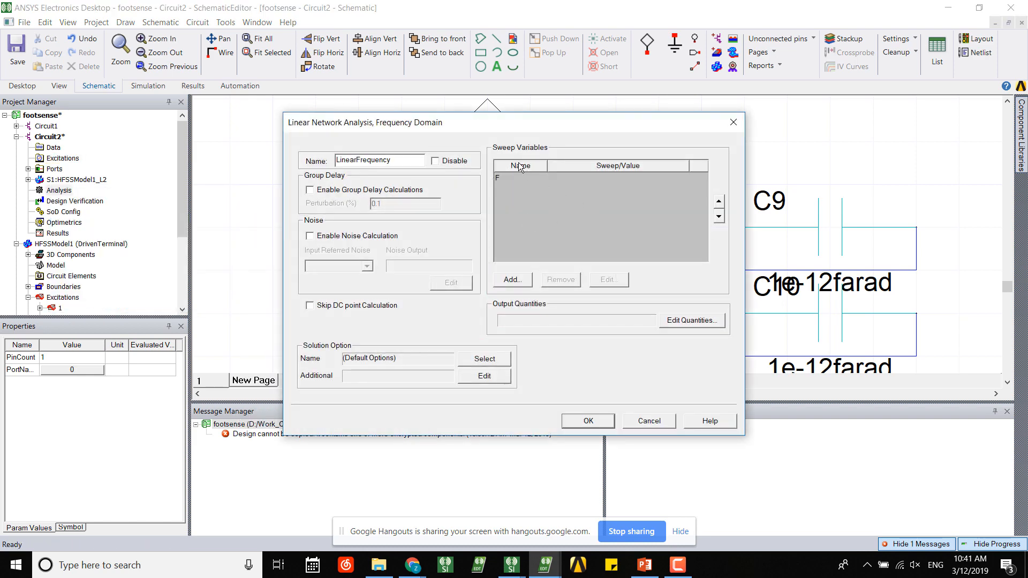
left_click(511, 280)
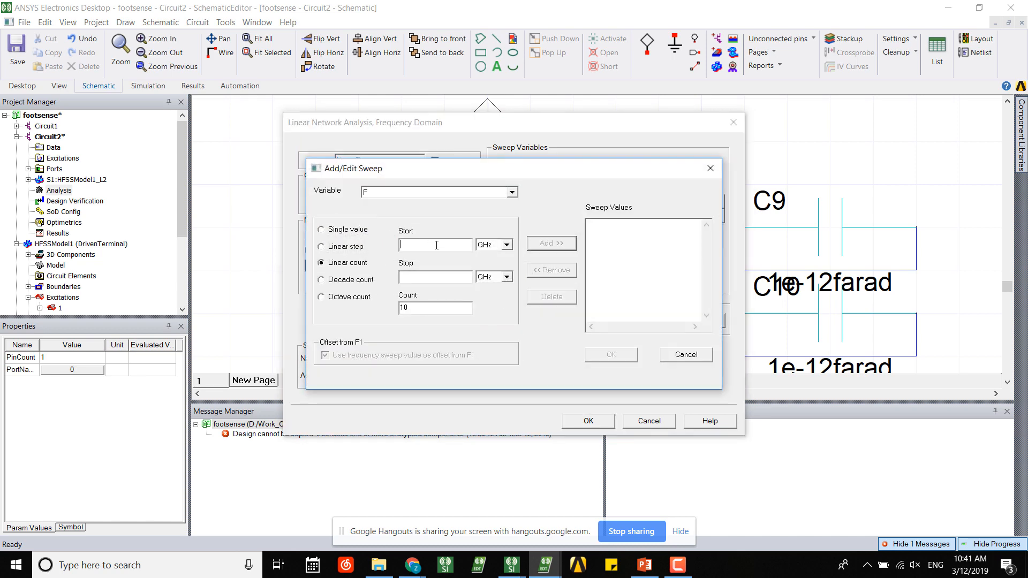
left_click(321, 246)
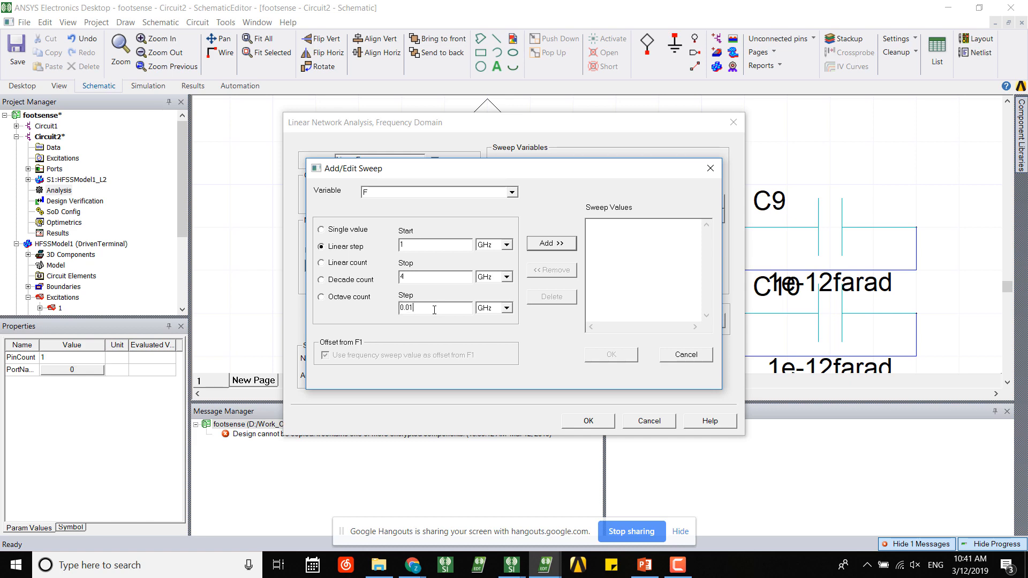
left_click(545, 245)
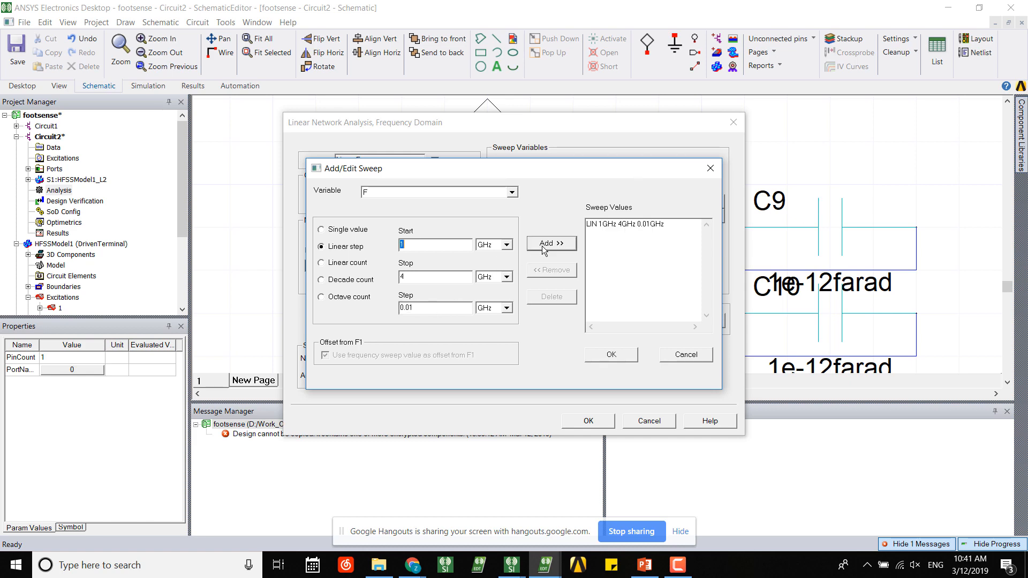
left_click(625, 361)
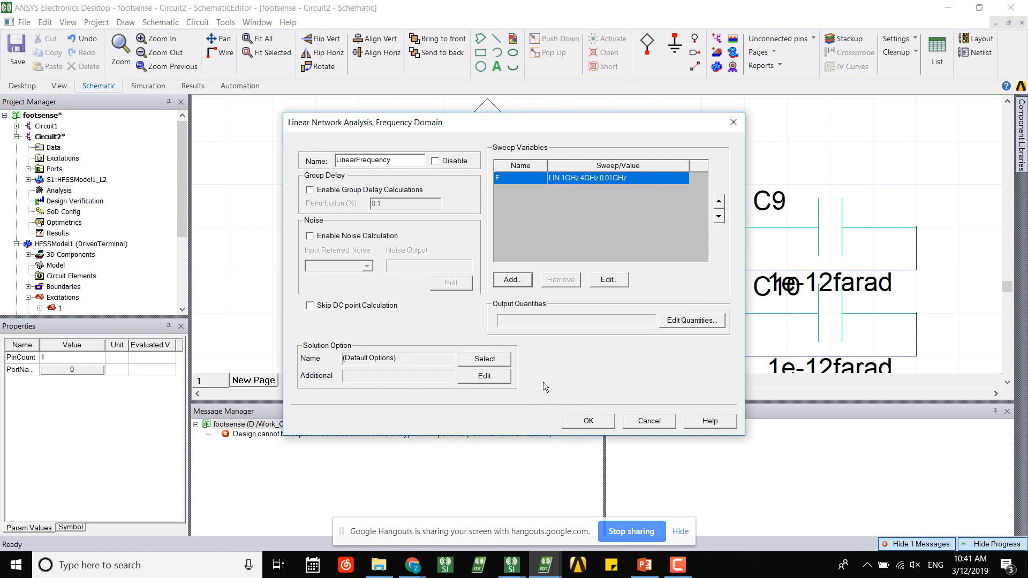
left_click(588, 421)
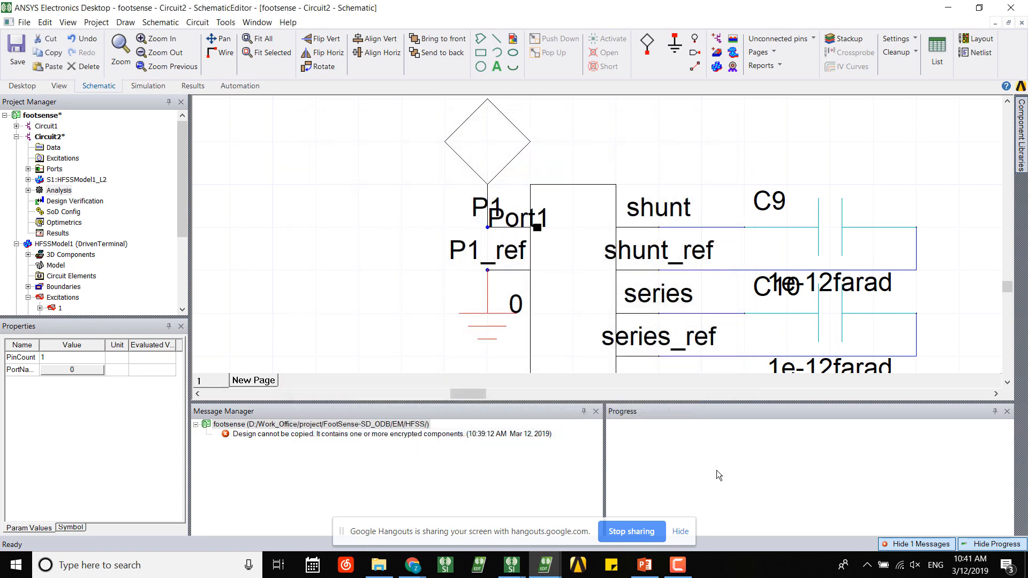
- Set the shunt capacitor's capacitance to a new local variable C1 with value 1.05 and unit p
scroll(852, 230, "down", 2)
double_click(852, 229)
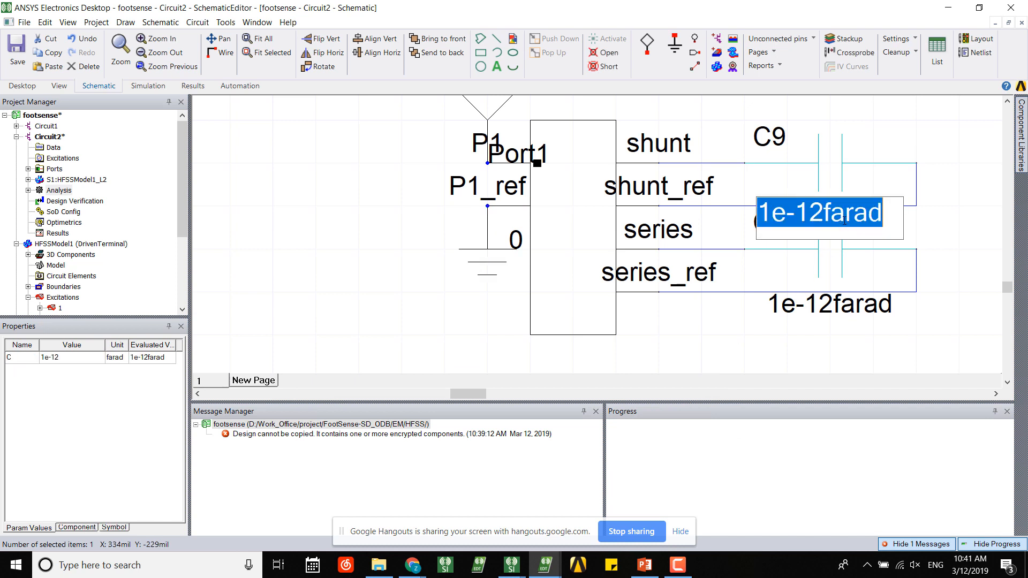
type("C1")
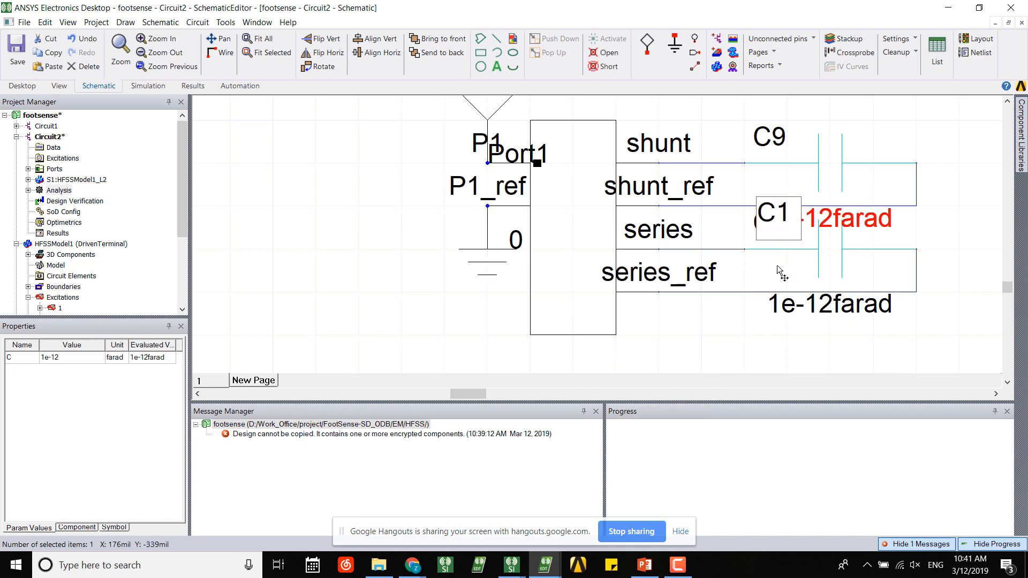
key("Return")
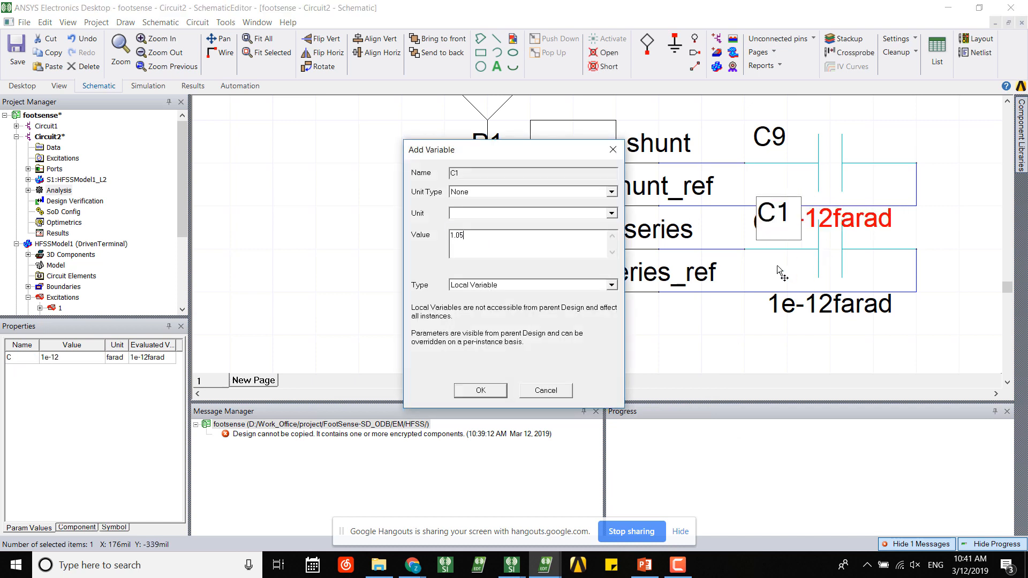
left_click(612, 213)
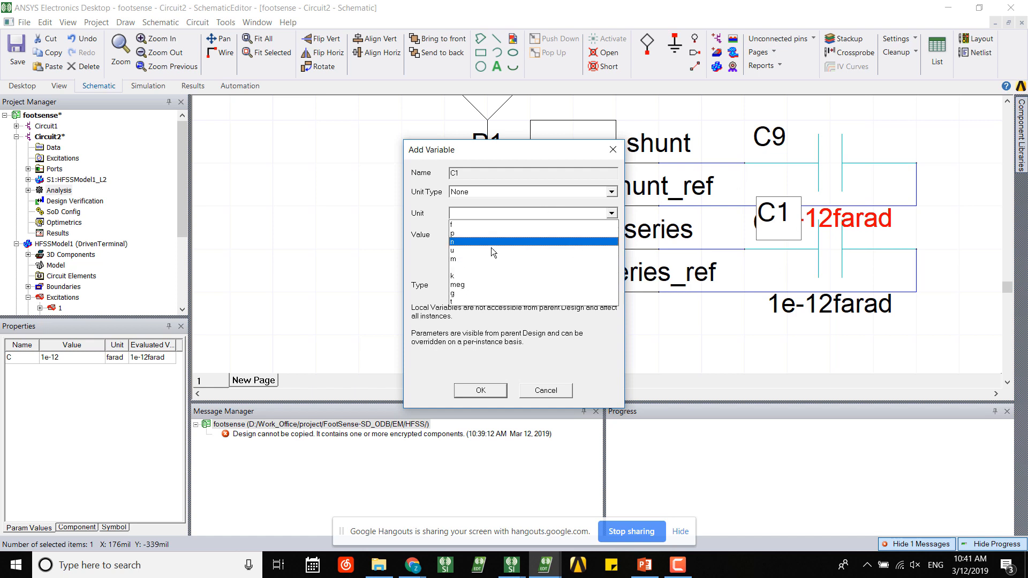
left_click(485, 233)
left_click(480, 390)
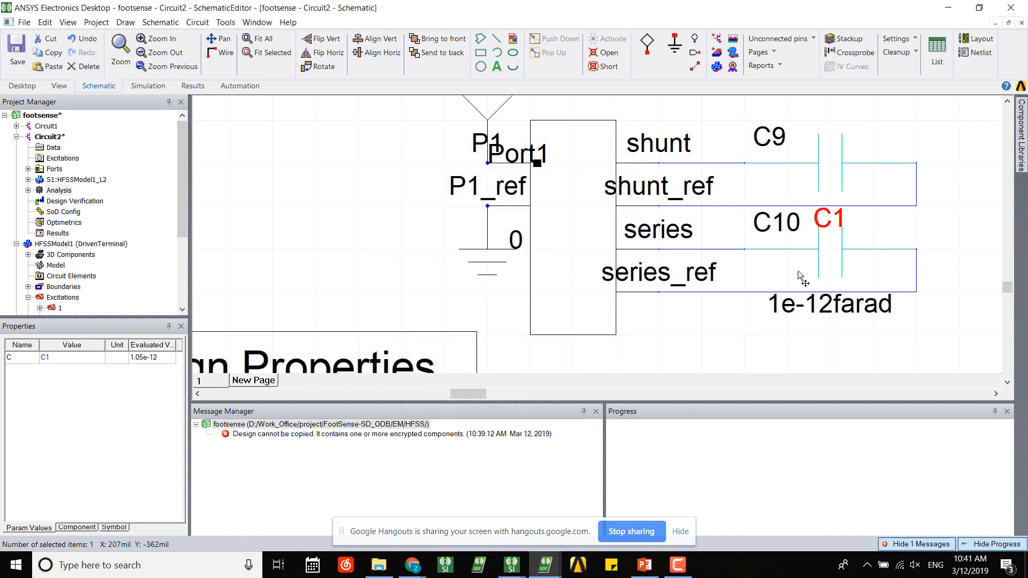
- Set the series capacitor's capacitance to a new local variable C2 with value 6.55 and unit p
double_click(821, 304)
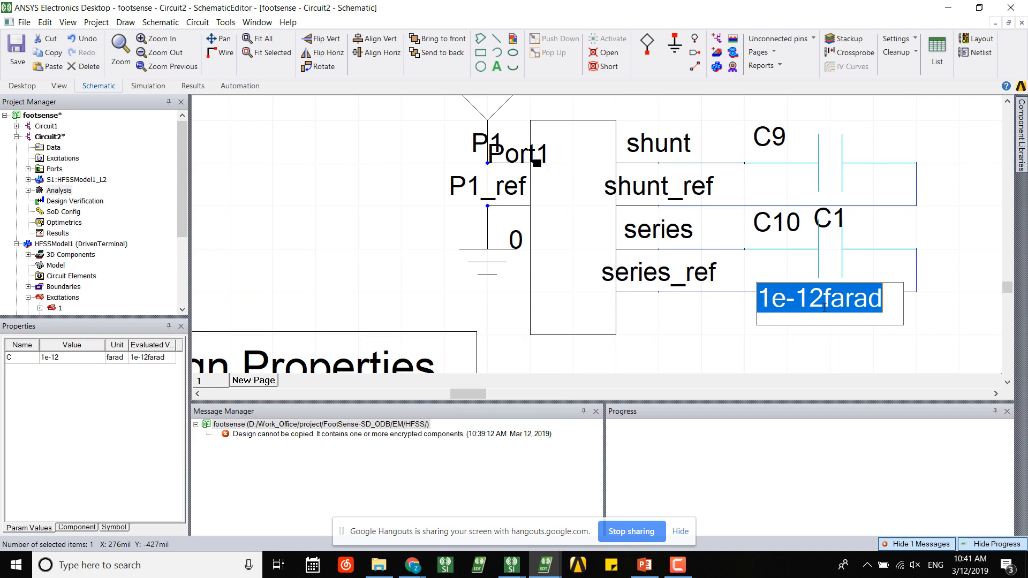
type("C2")
key("Return")
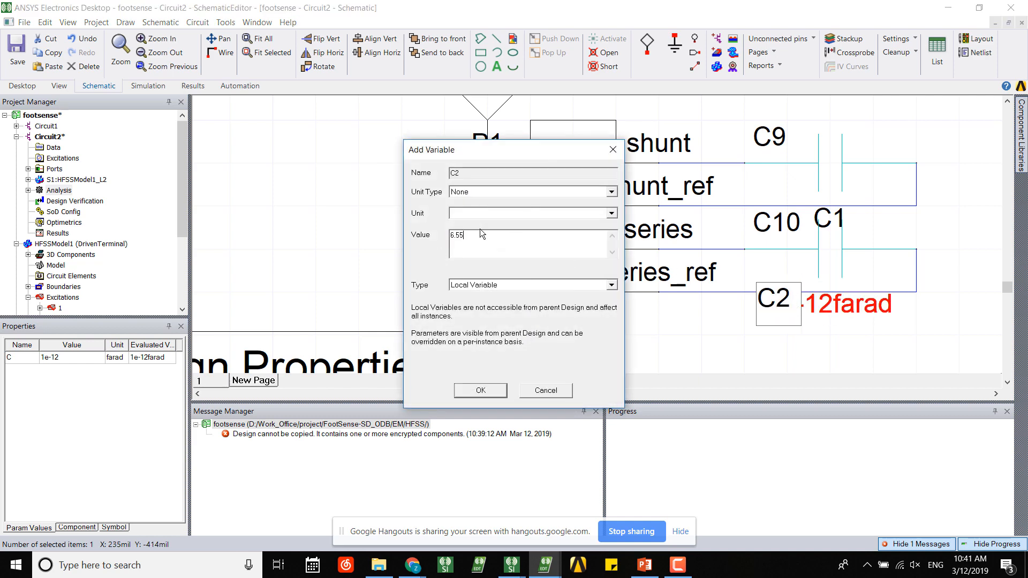
type("6.55pF")
left_click(604, 214)
left_click(503, 236)
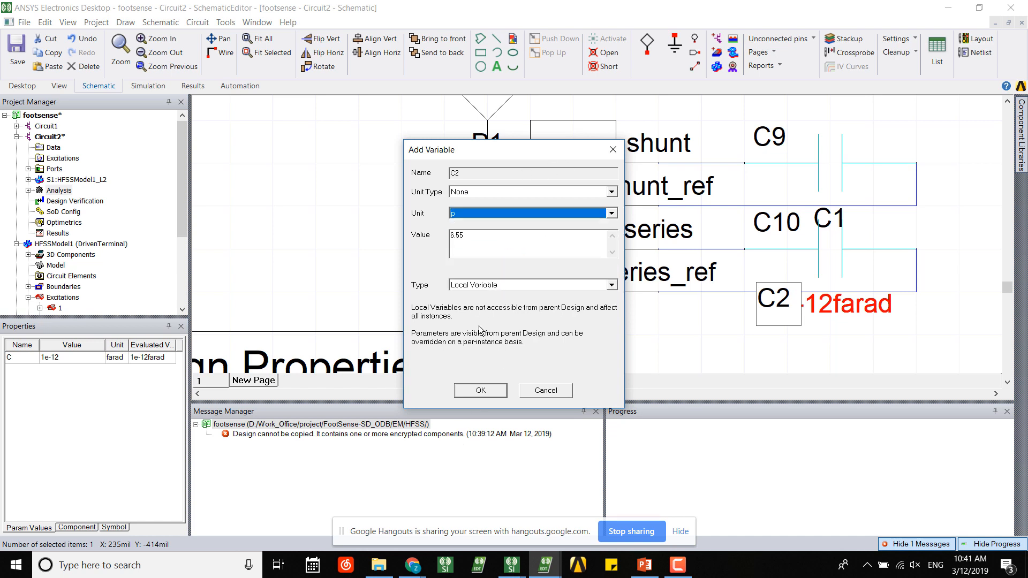
left_click(480, 392)
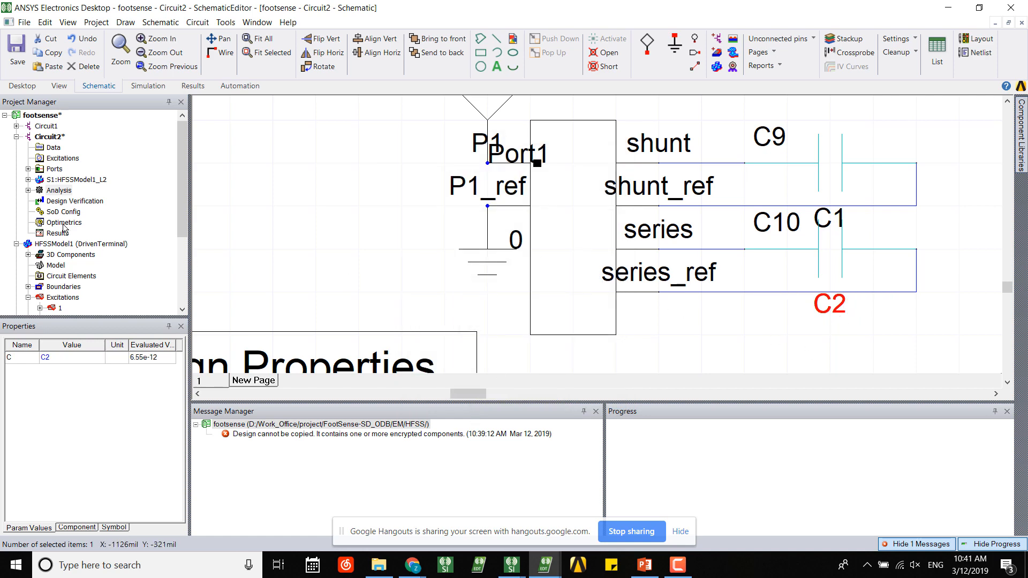
- Analyze the circuit and create a standard S-parameter plot of dB(S(Port1,Port1)) against frequency
left_click(148, 86)
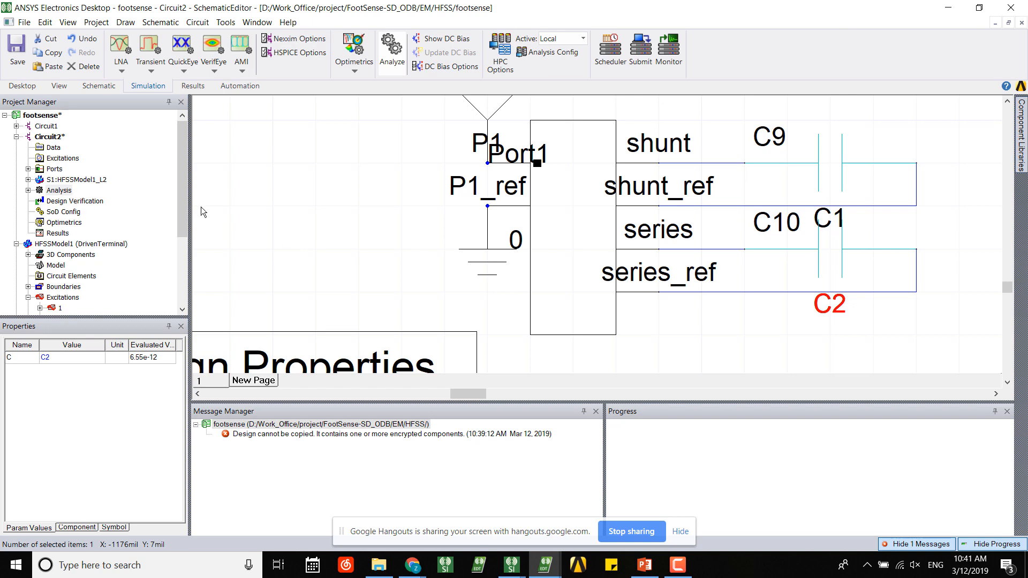
right_click(51, 234)
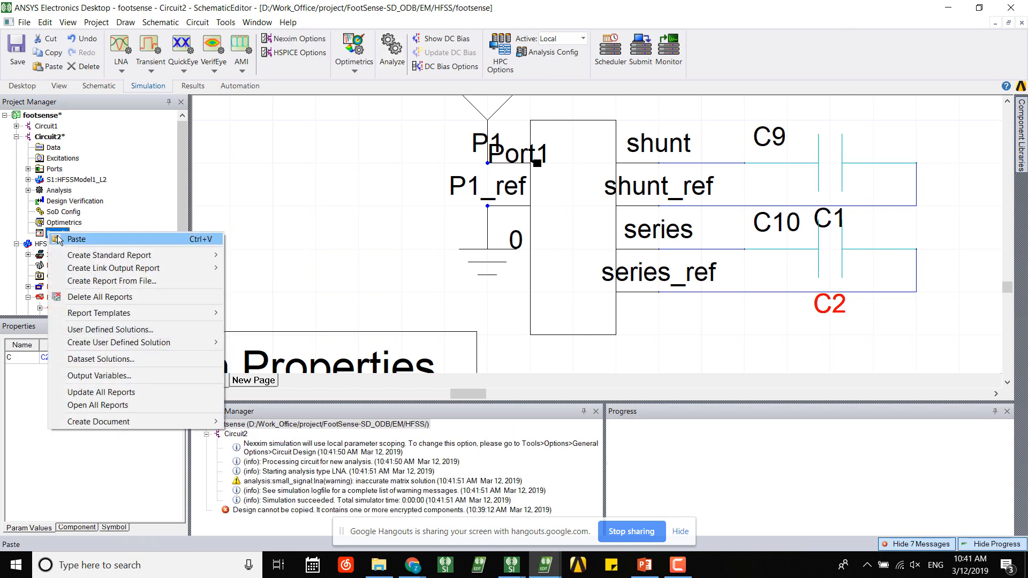
mouse_move(161, 256)
left_click(321, 256)
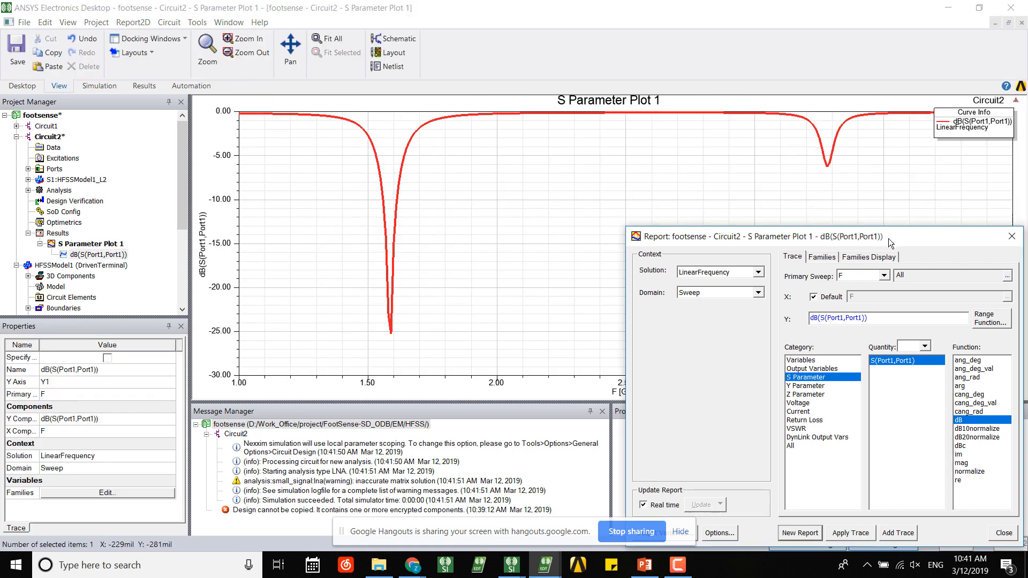
left_click_drag(889, 238, 578, 242)
left_click(699, 239)
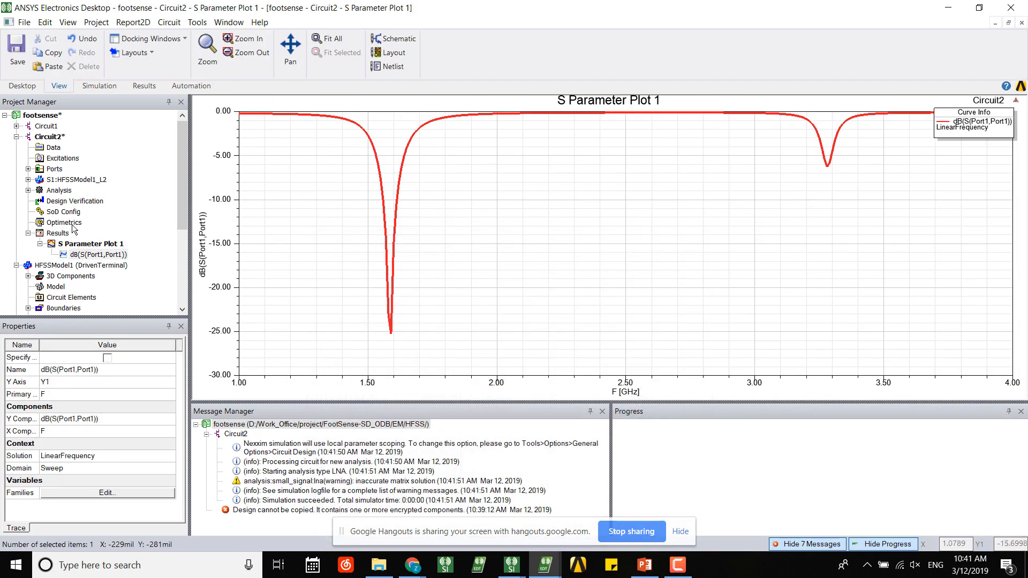
- Add a parametric setup to Circuit2's Optimetrics
left_click(64, 223)
right_click(74, 229)
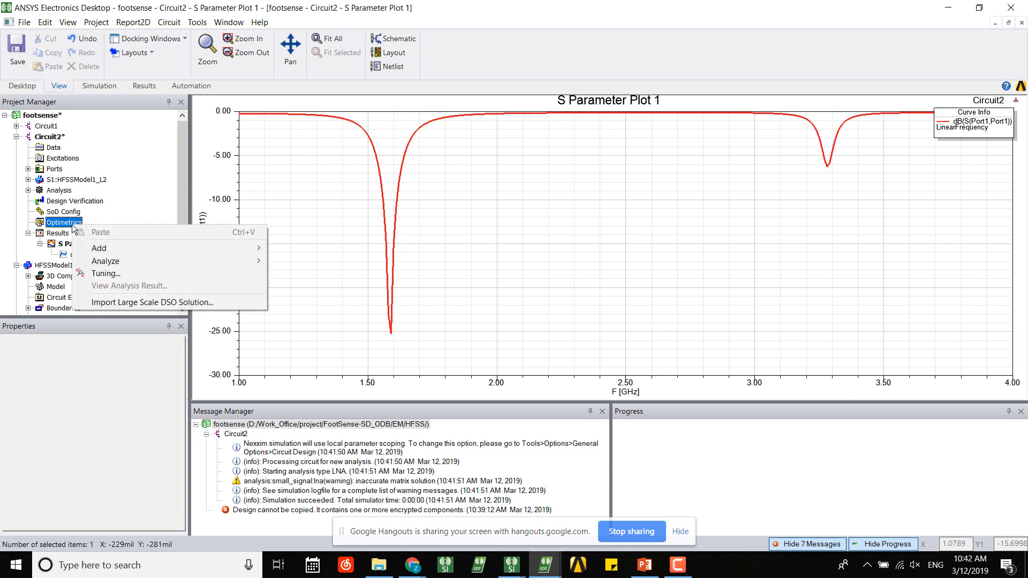
mouse_move(228, 253)
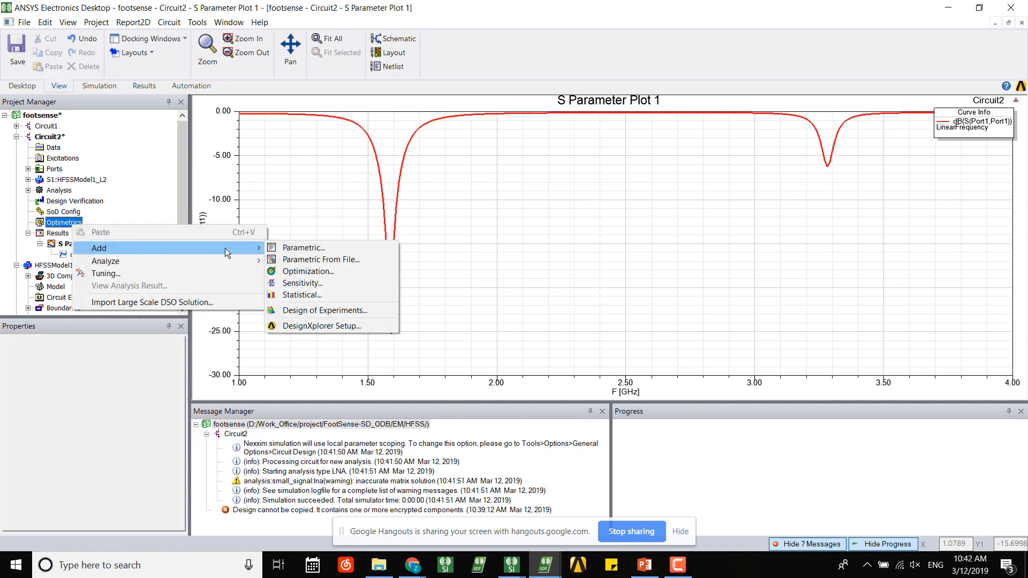
left_click(288, 253)
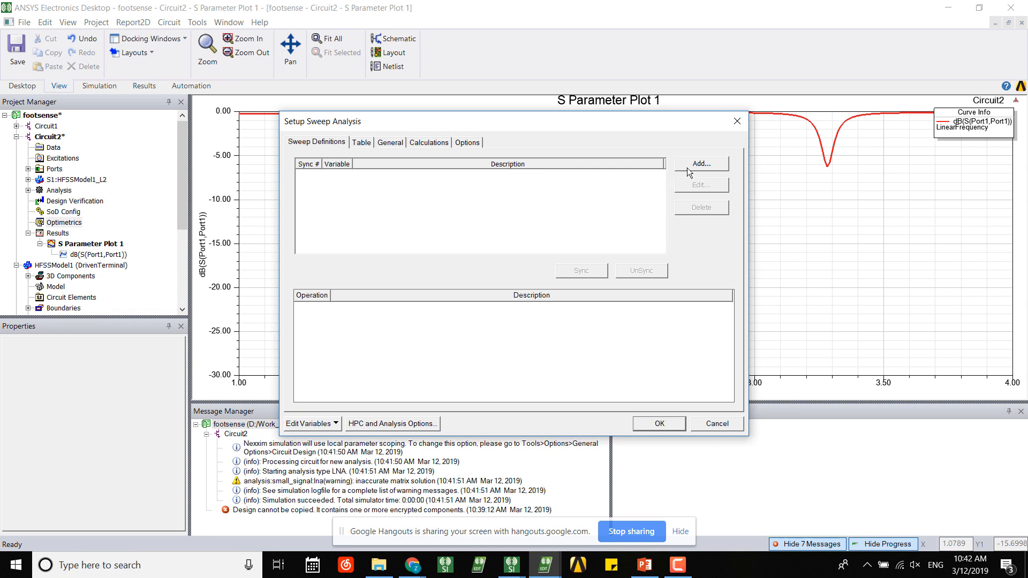
- Define a linear-step sweep of variable C1 from 0.5 to 2 with a step of 0.01
left_click(697, 164)
left_click(467, 207)
left_click(467, 207)
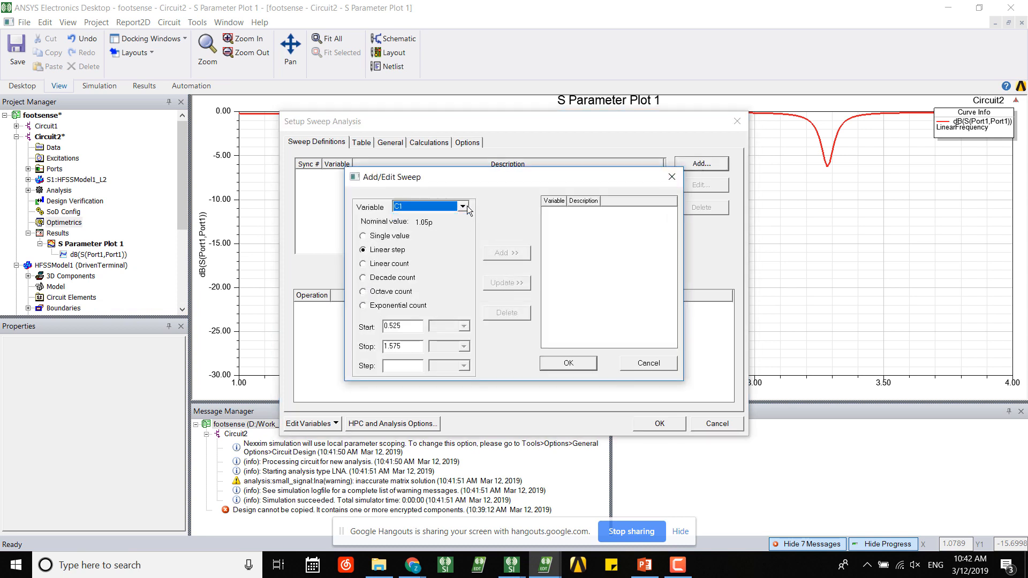
left_click(422, 325)
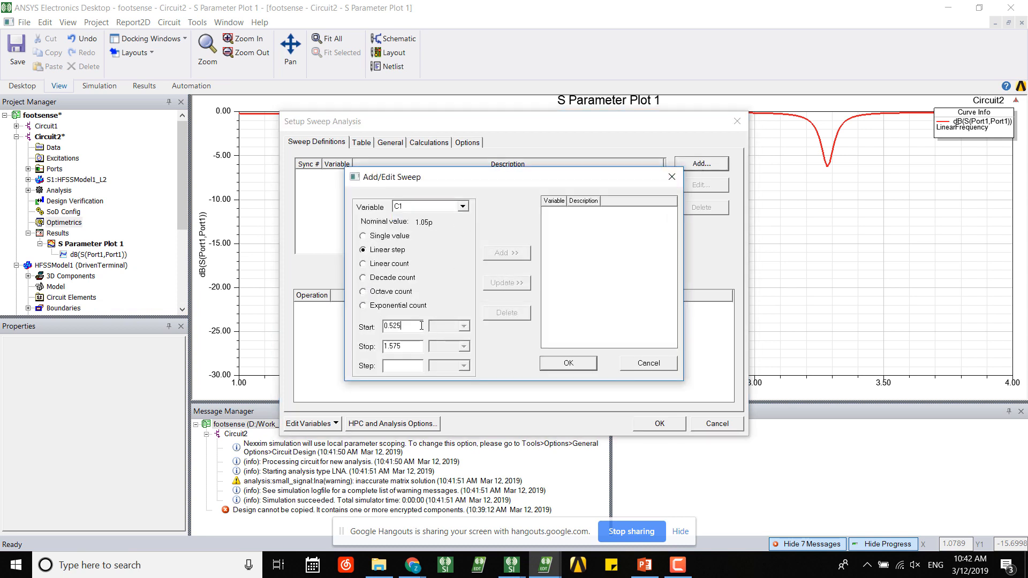
left_click_drag(397, 328, 374, 323)
key("BackSpace")
type("0.5")
double_click(412, 345)
type("2")
type("0.01")
left_click(525, 254)
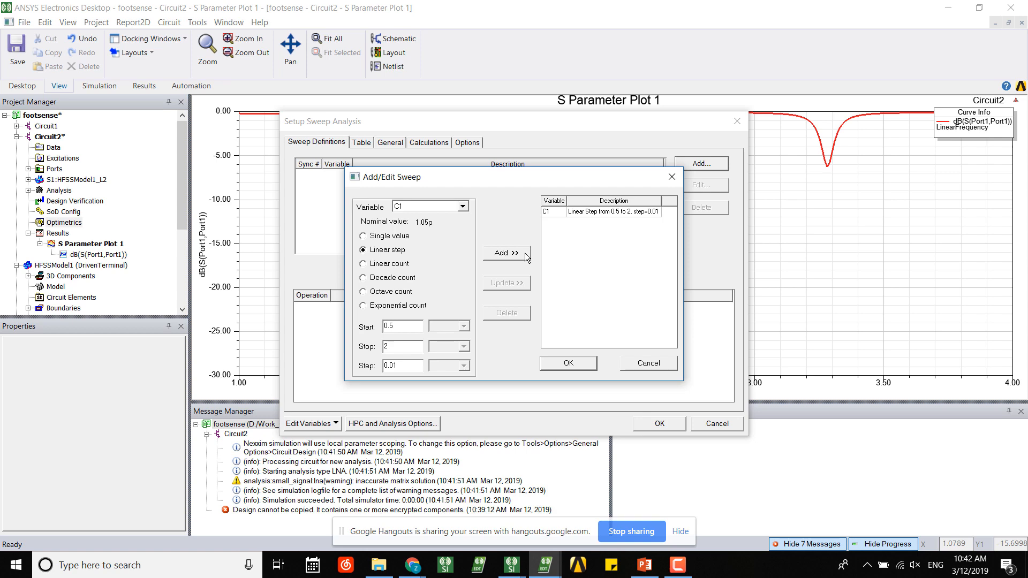
left_click(584, 363)
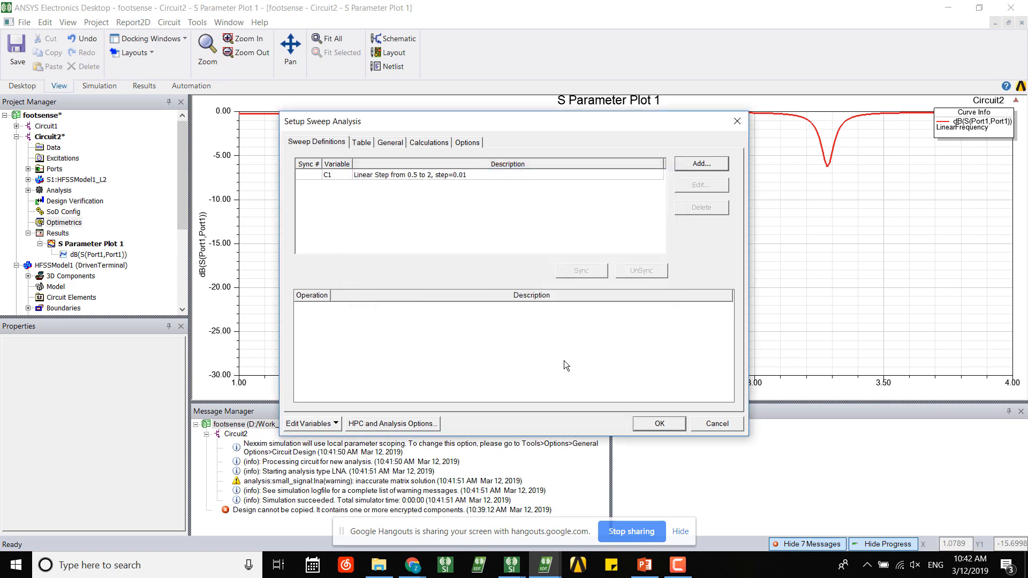
- Add a linear-step sweep of variable C2 from 5 to 20 with step 1 and commit the parametric setup
left_click(701, 164)
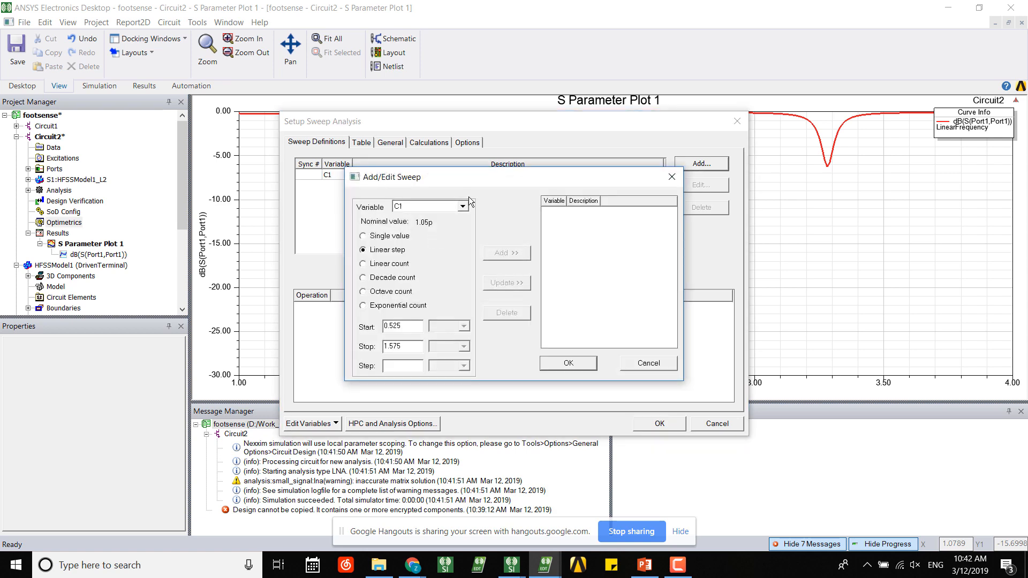
left_click(462, 206)
left_click(445, 226)
left_click_drag(413, 326, 364, 340)
type("520")
left_click(406, 366)
type("1")
left_click(514, 254)
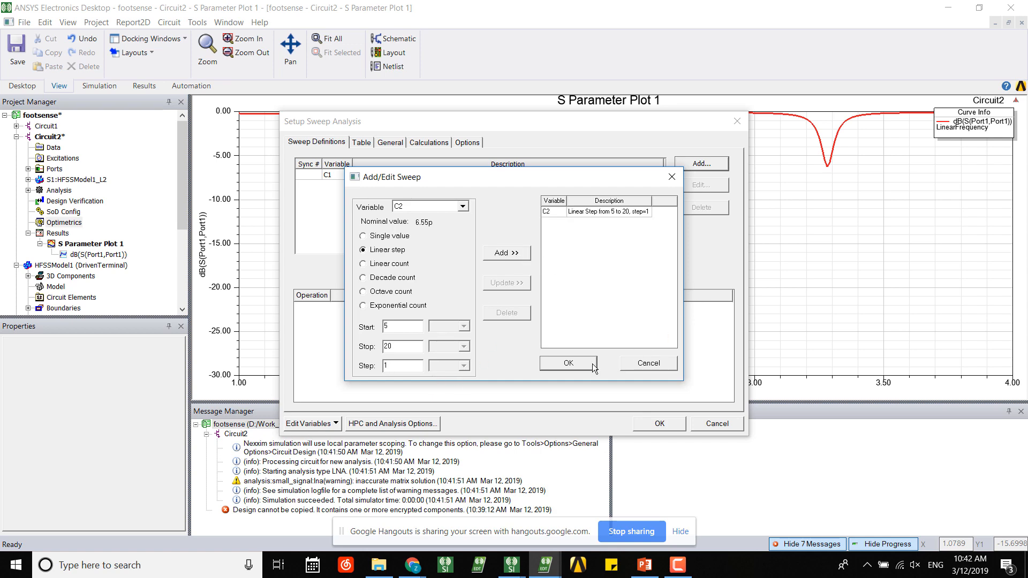
left_click(569, 363)
left_click(660, 425)
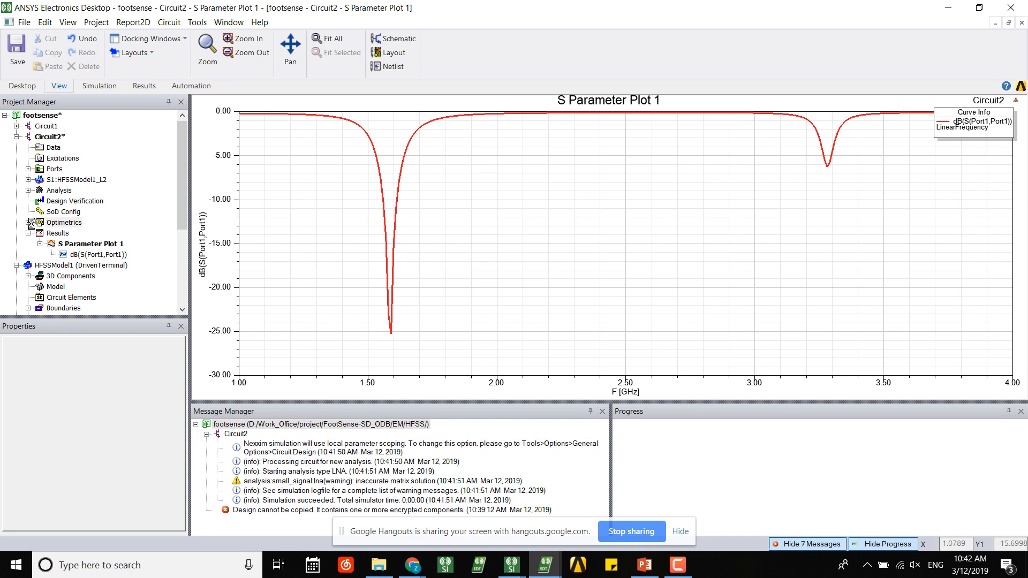
- Add an optimization setup to Circuit2's Optimetrics
left_click(28, 223)
right_click(83, 234)
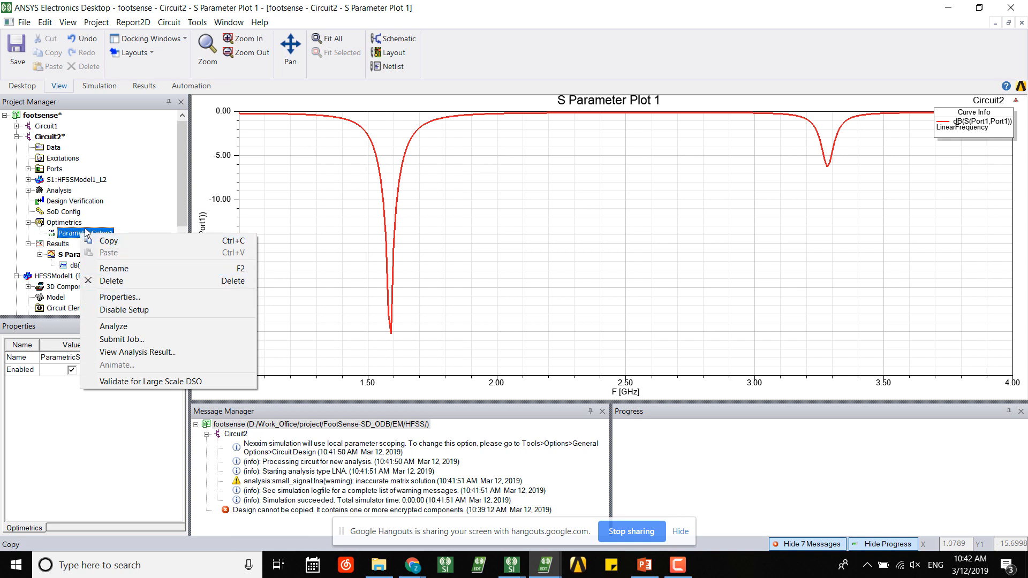
right_click(73, 224)
mouse_move(157, 245)
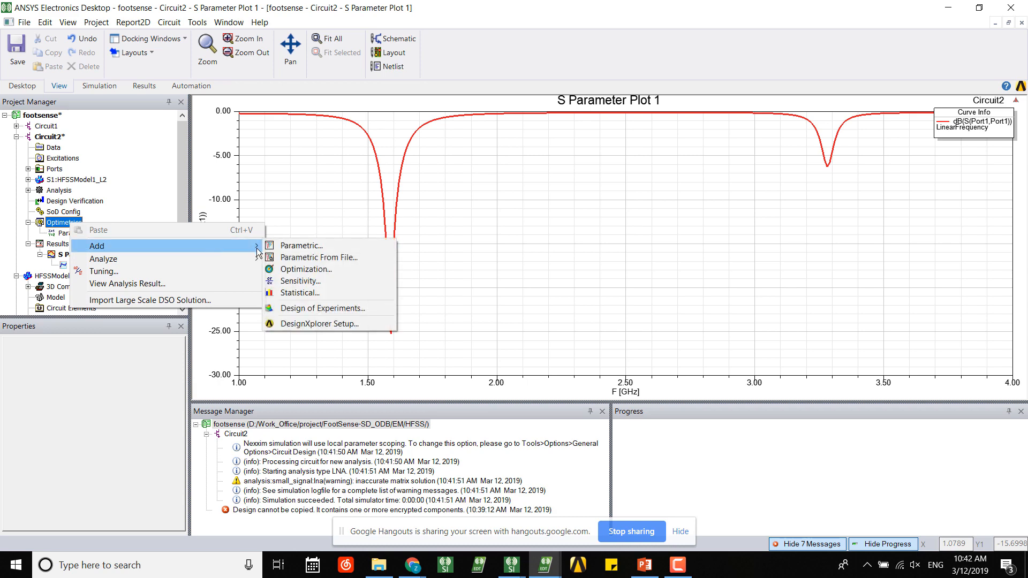
left_click(335, 275)
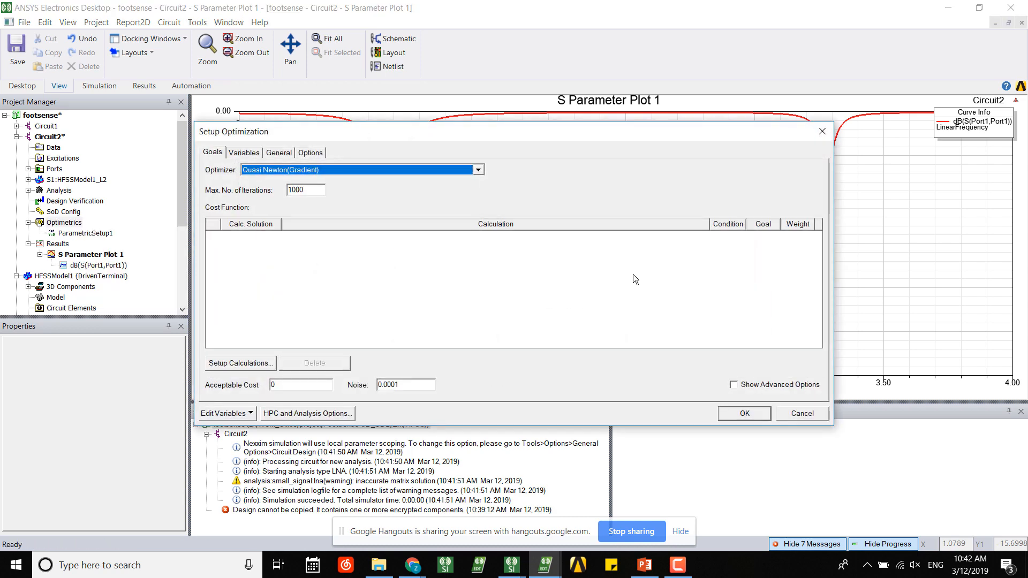
- Start a cost-function calculation of dB(S(Port1,Port1)) and restrict its frequency range to the single value 1.62 GHz
left_click(225, 364)
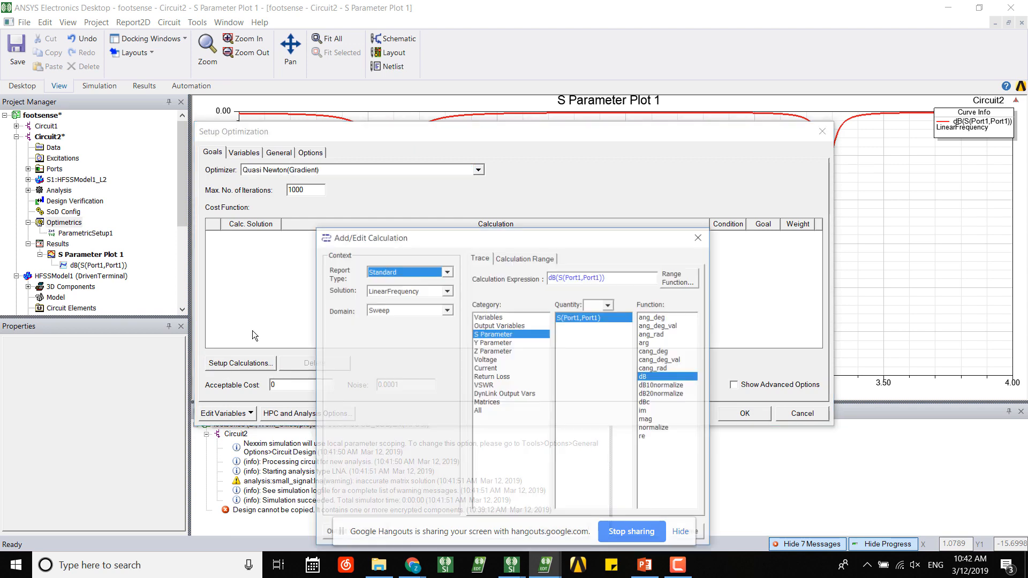
left_click_drag(529, 233, 483, 75)
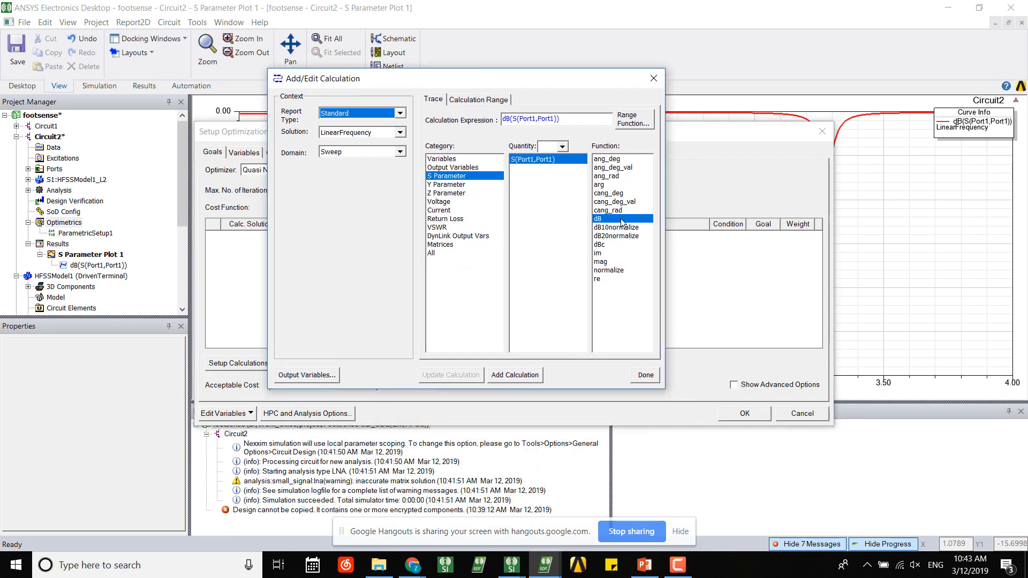
left_click(478, 99)
left_click(636, 162)
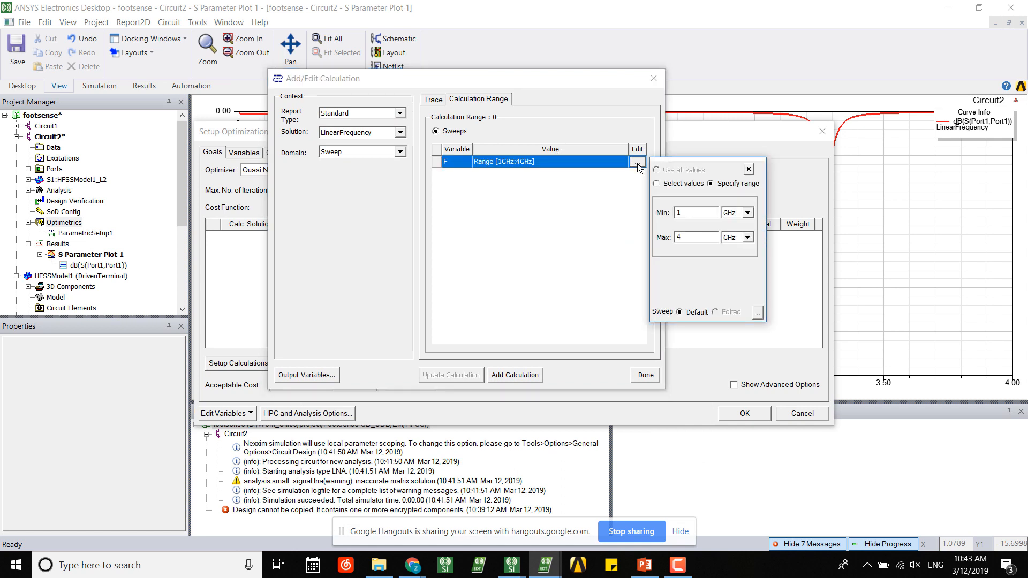
left_click(669, 187)
scroll(681, 246, "down", 20)
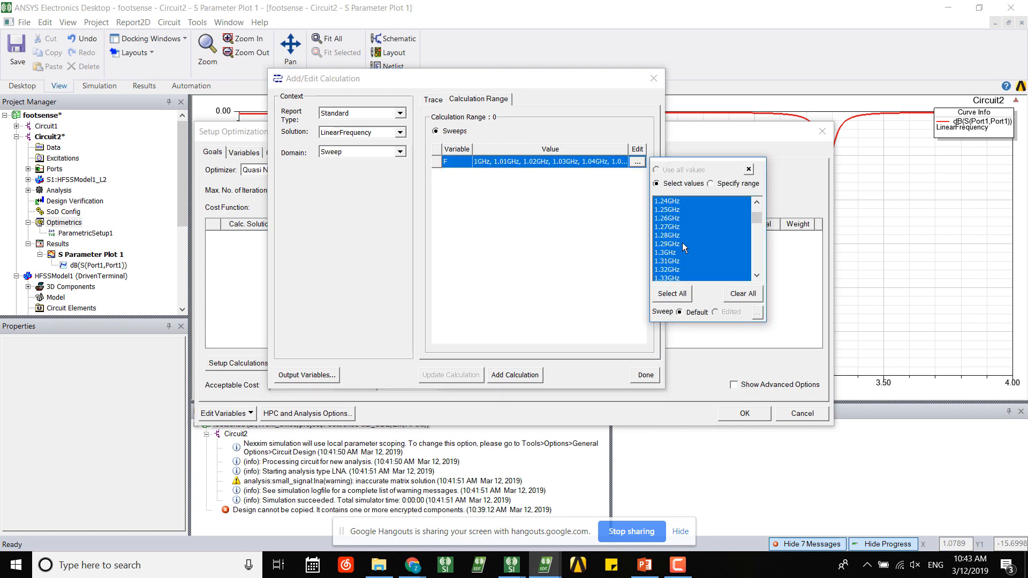
left_click(680, 219)
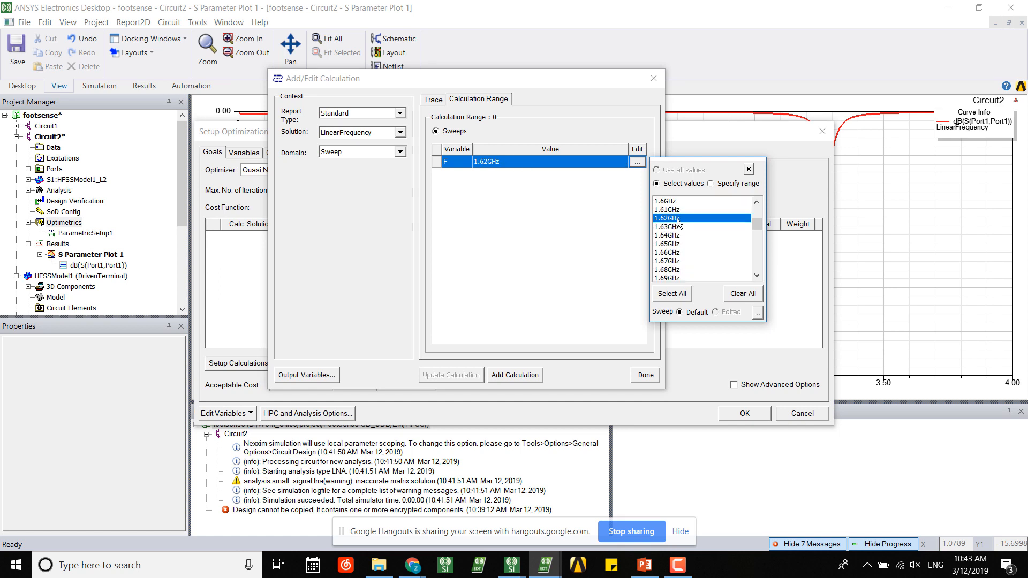
- Change the calculation's frequency to 1.58 GHz and add the calculation to the cost function
key("Escape")
left_click(636, 161)
left_click(637, 162)
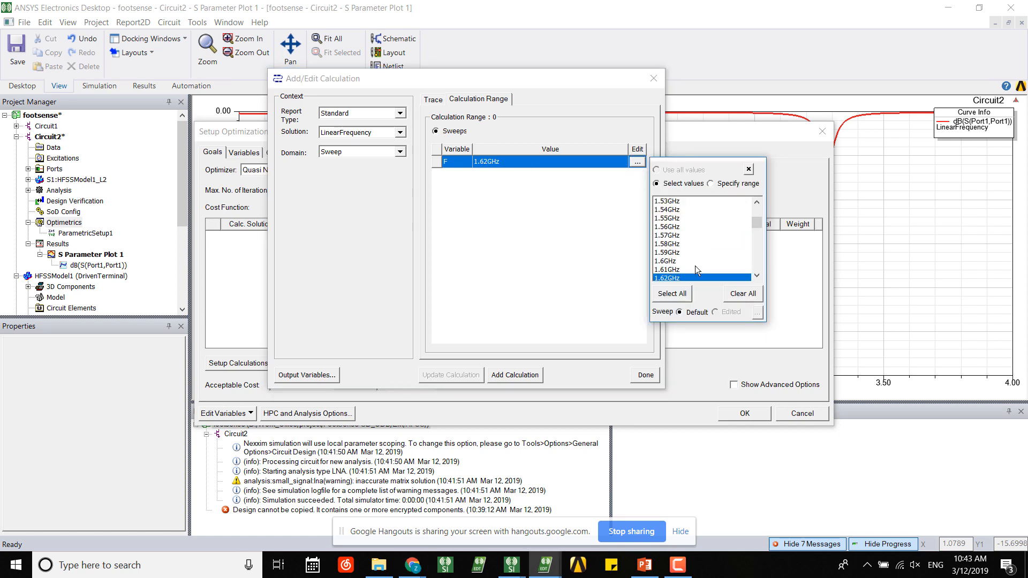
left_click(678, 244)
left_click(545, 354)
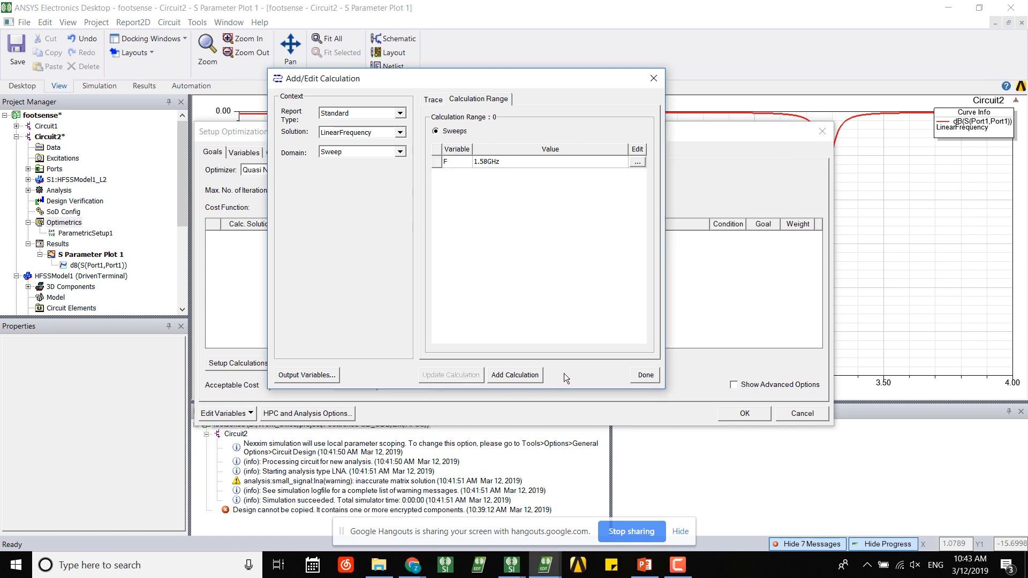
left_click(515, 375)
left_click(643, 374)
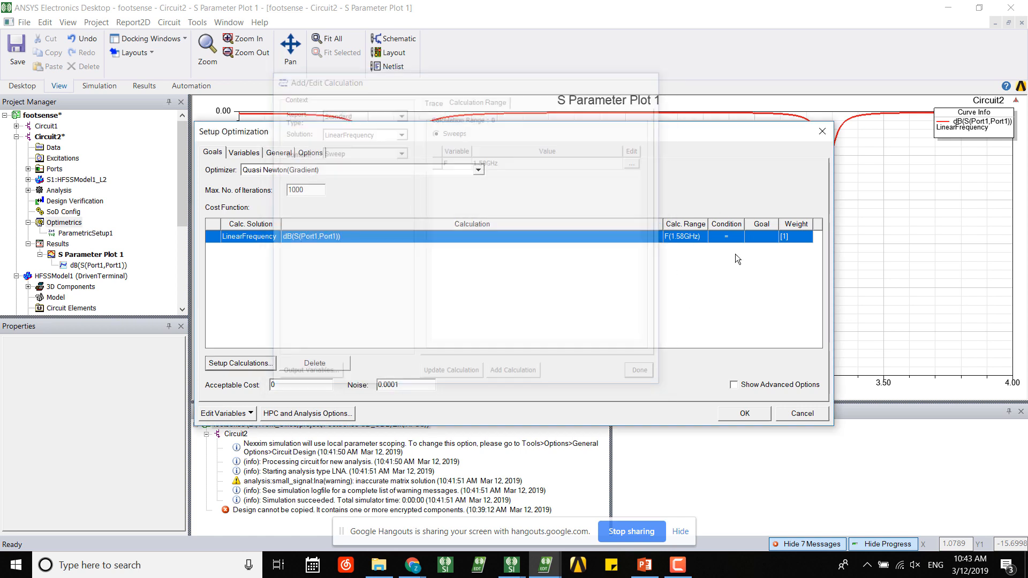
- Set the cost function's condition to <= with a numeric goal value of -10, and commit the optimization setup
left_click(725, 234)
left_click(734, 251)
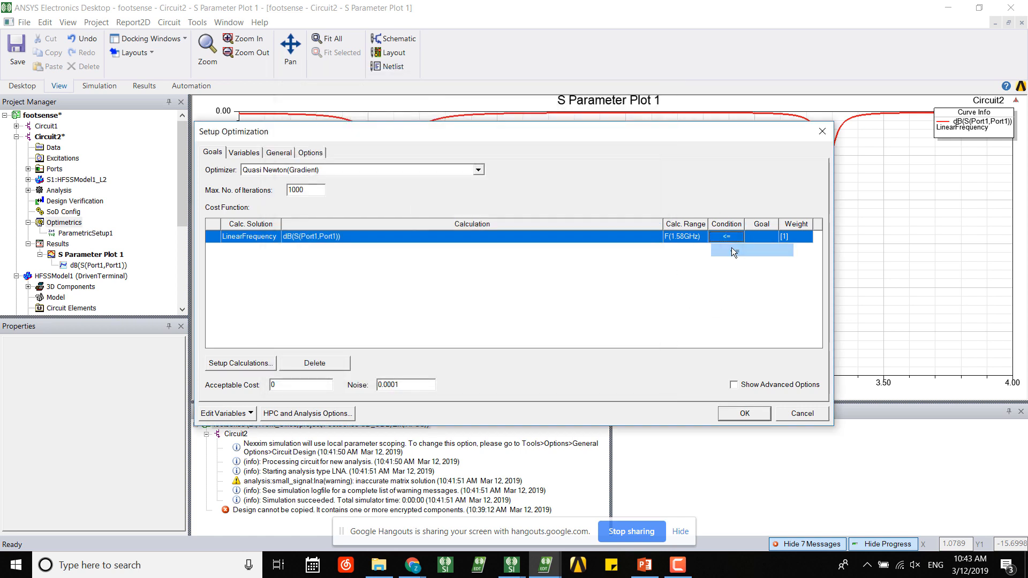
left_click(764, 240)
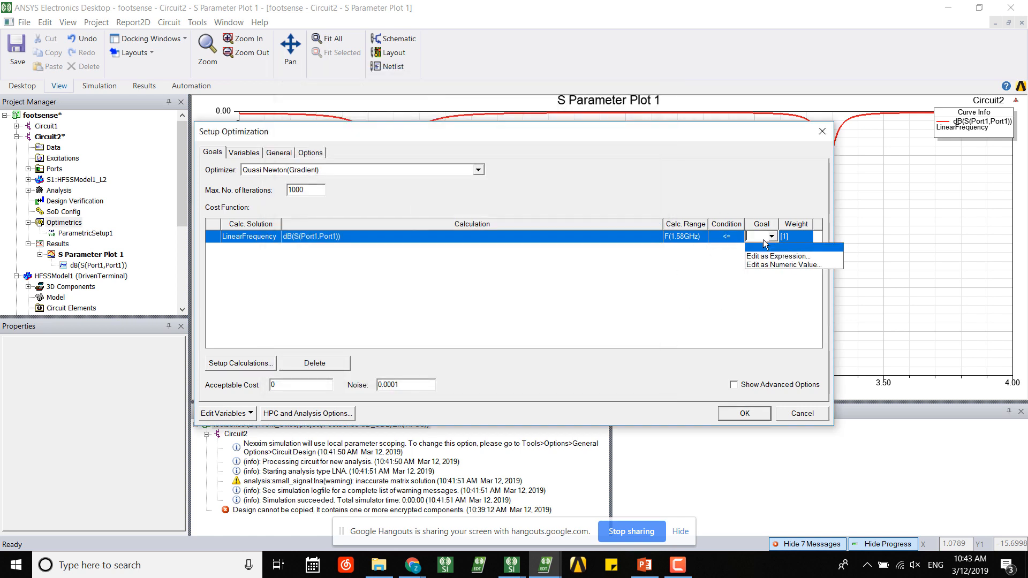
left_click(793, 256)
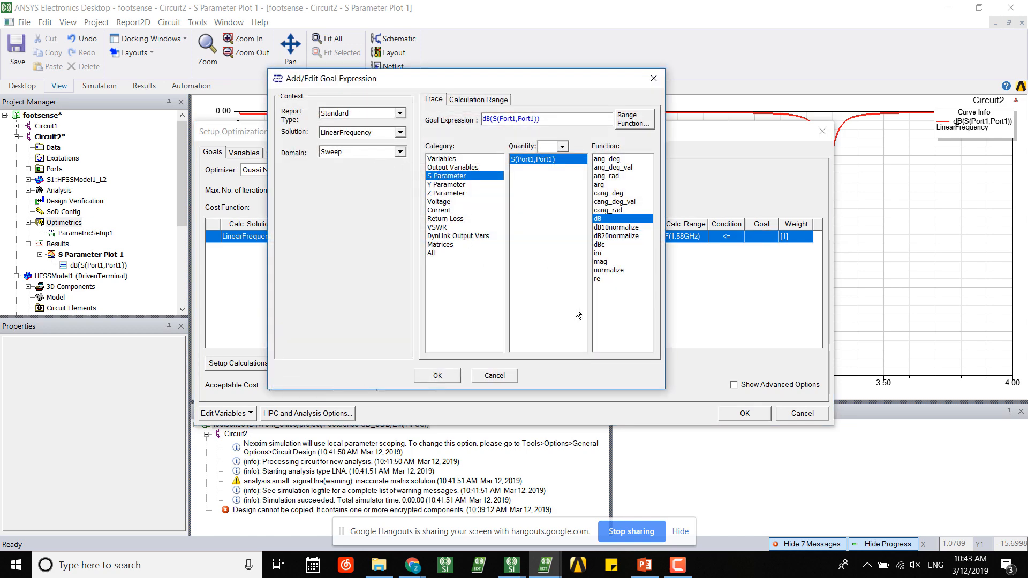
left_click(496, 374)
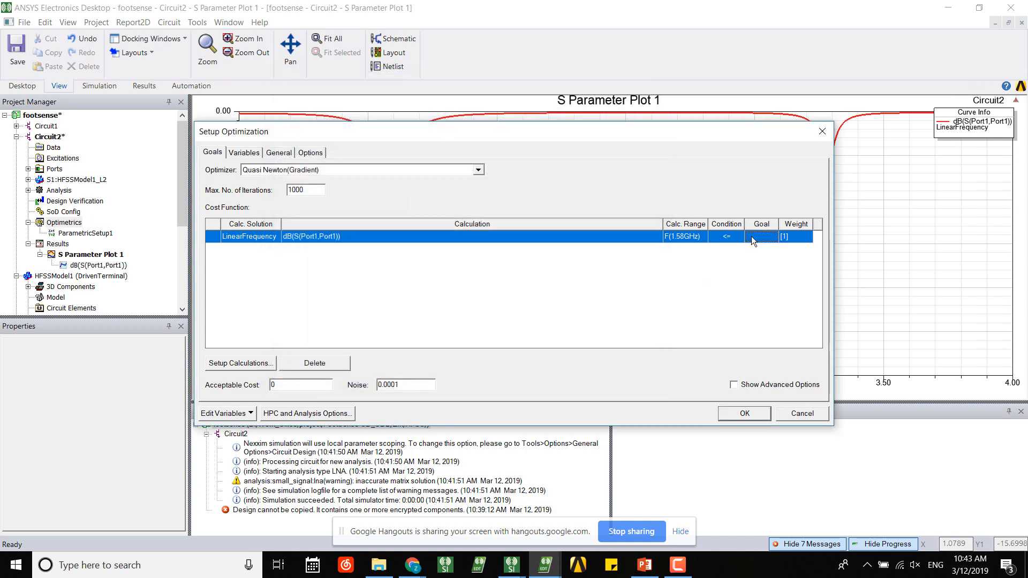
left_click(763, 237)
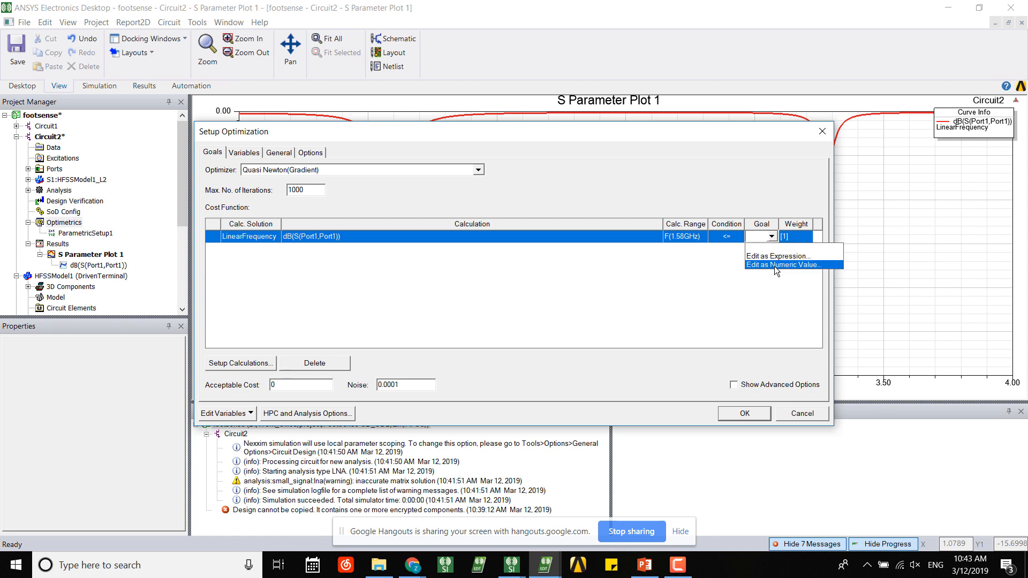
left_click(774, 266)
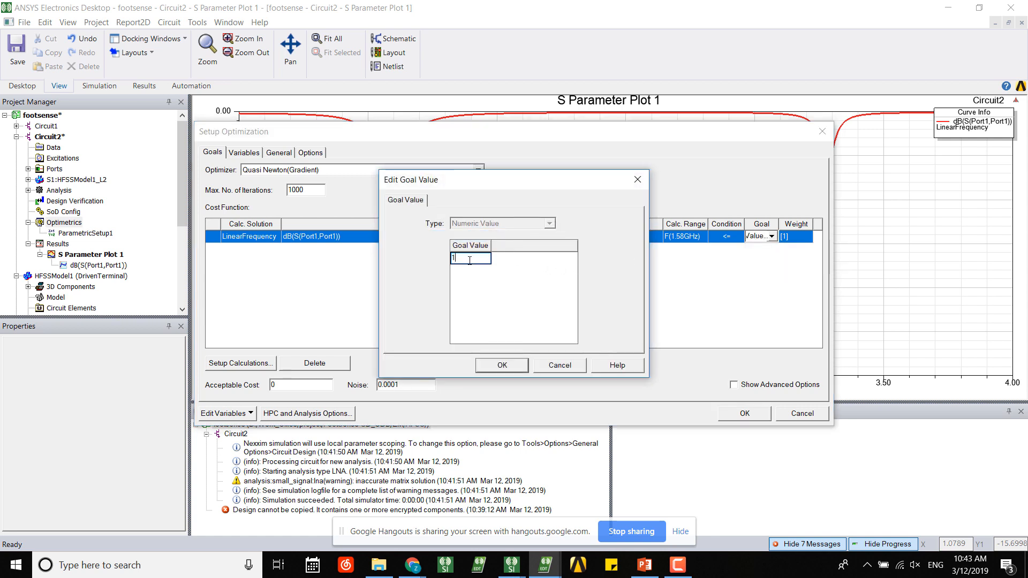
type("-10")
key("Return")
left_click(508, 367)
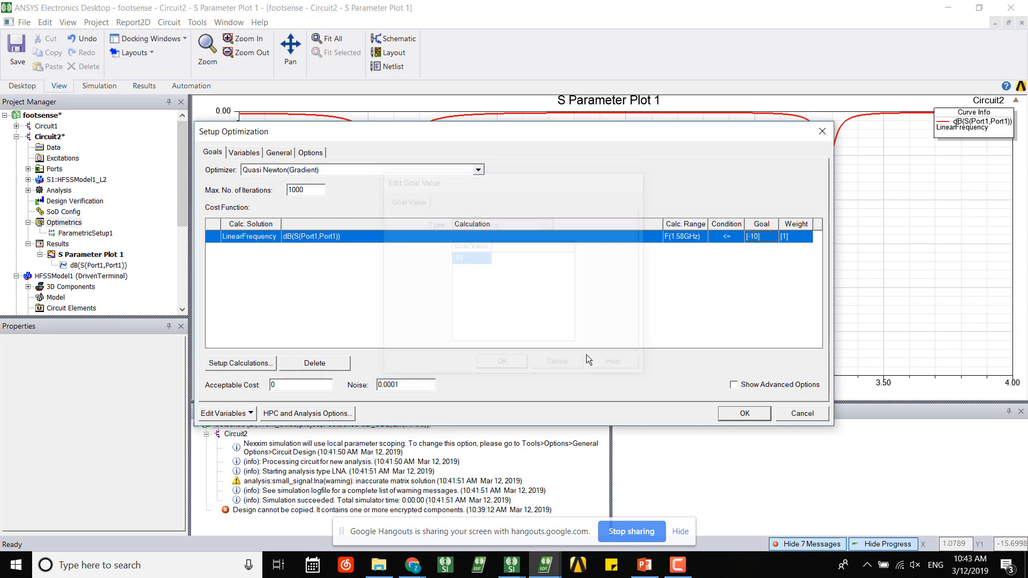
left_click(743, 417)
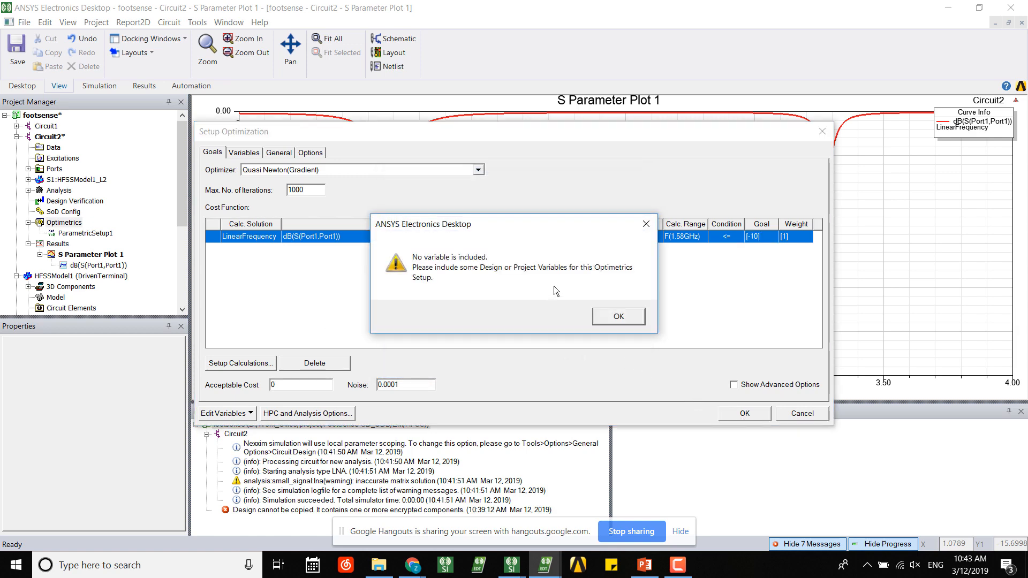
left_click(617, 317)
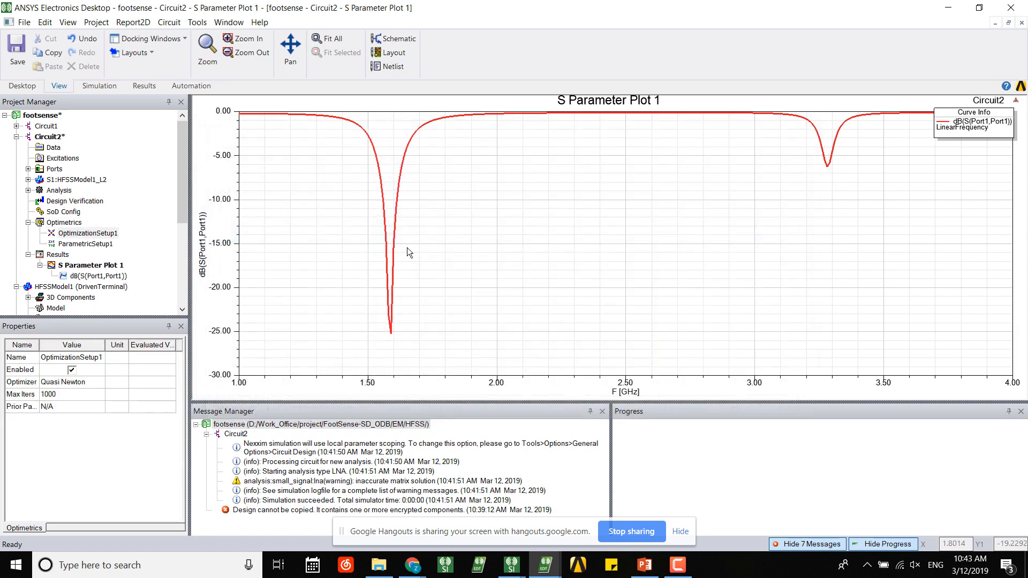
- Examine the parametric setup's sweep definitions, table and general settings, and the optimization setup's goals and variables
double_click(85, 244)
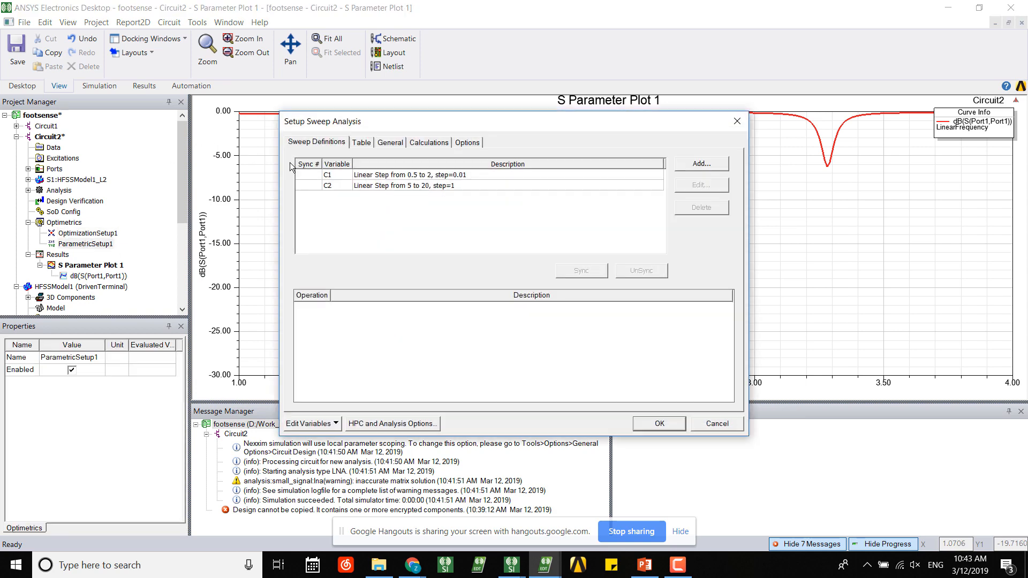
left_click(366, 144)
left_click(333, 144)
left_click(383, 143)
key("Escape")
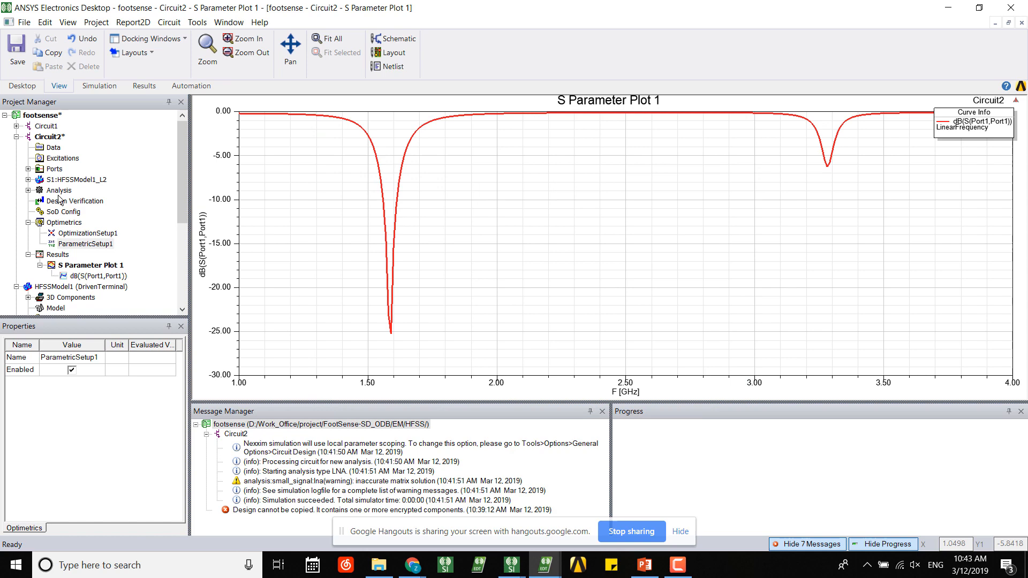
left_click(83, 234)
double_click(82, 235)
left_click(245, 154)
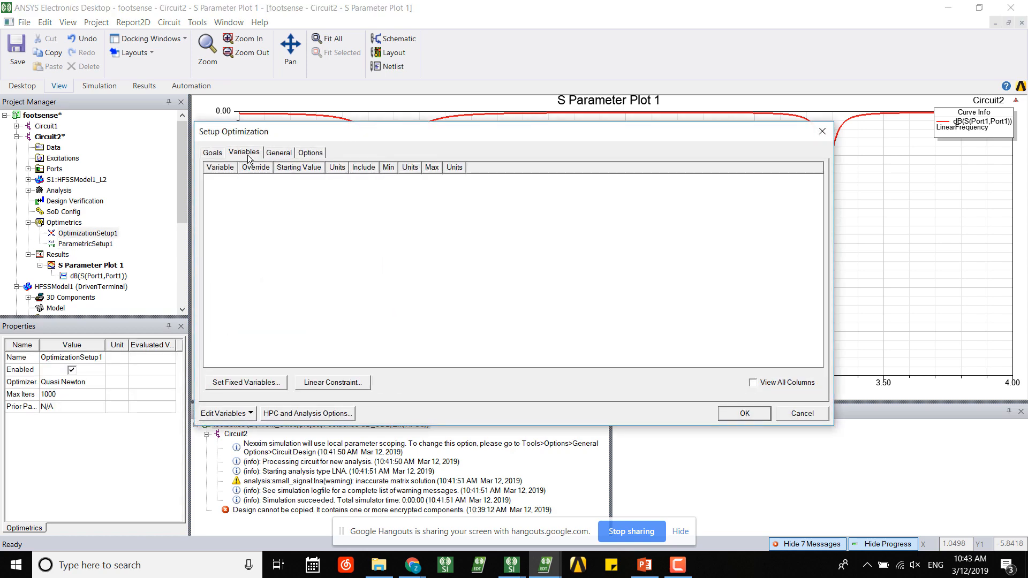
left_click(213, 153)
left_click(244, 152)
left_click(821, 132)
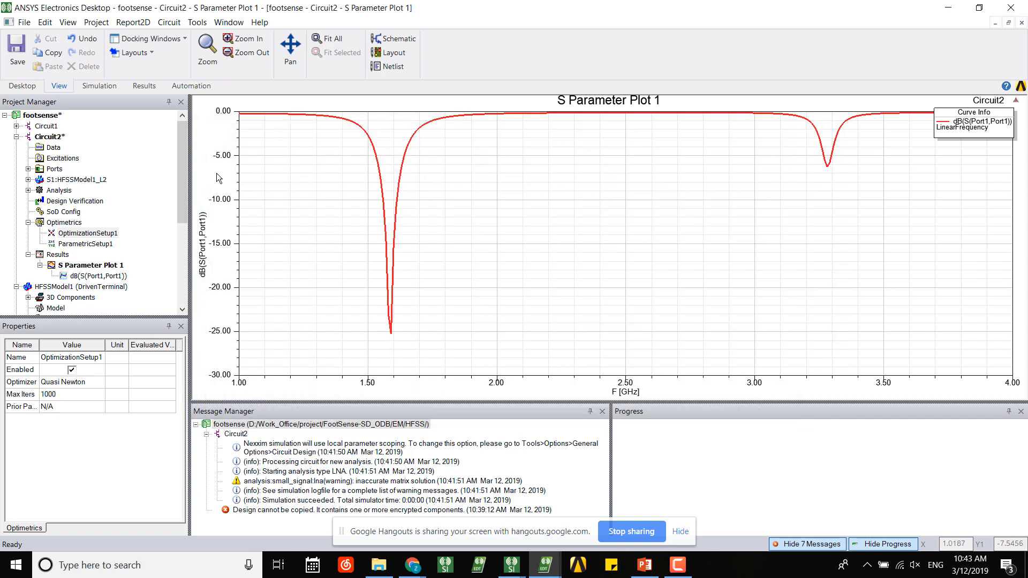
- Include local variables C1 and C2 for Optimization / Design of Experiments in Circuit2's design properties
right_click(41, 138)
left_click(130, 446)
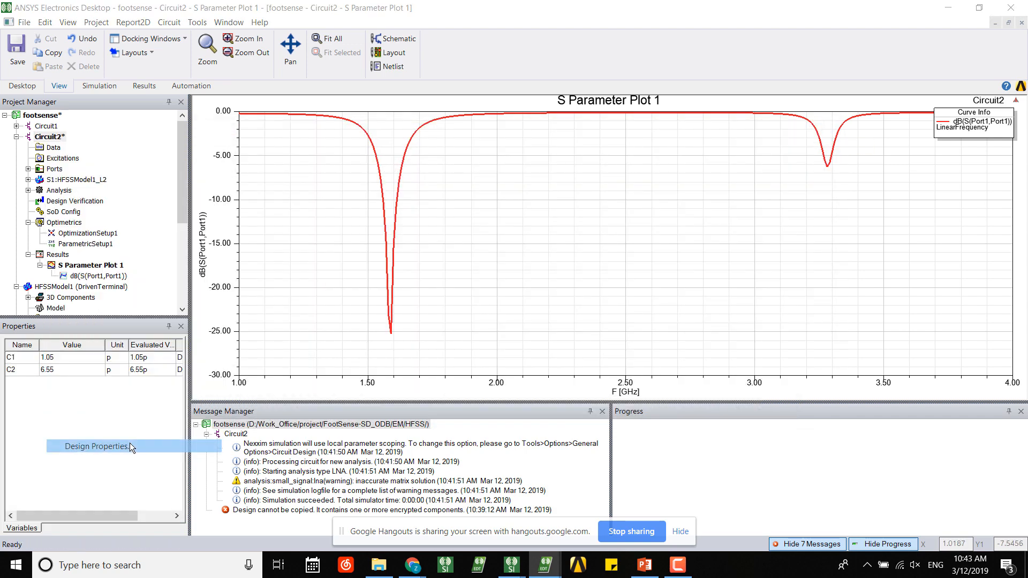
left_click(344, 171)
left_click(320, 187)
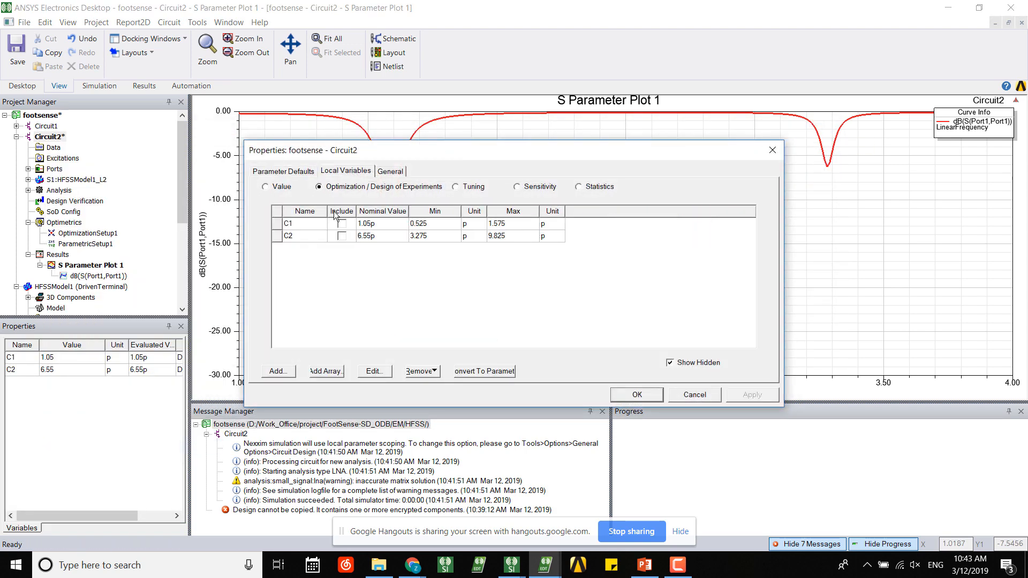
left_click(343, 224)
left_click(342, 237)
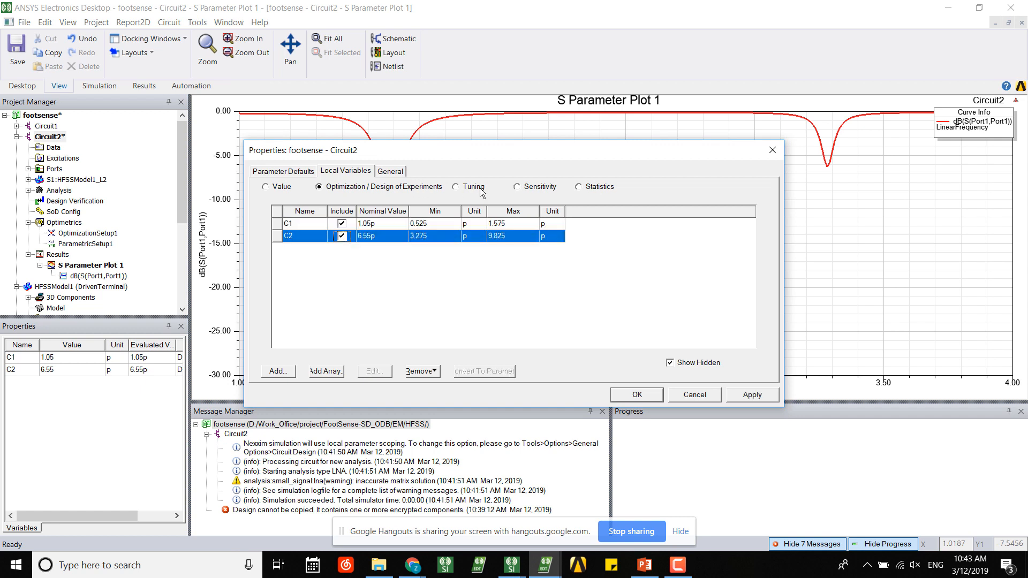
- Include C1 and C2 for tuning as well, and commit Circuit2's design properties
left_click(456, 187)
left_click(342, 224)
left_click(342, 237)
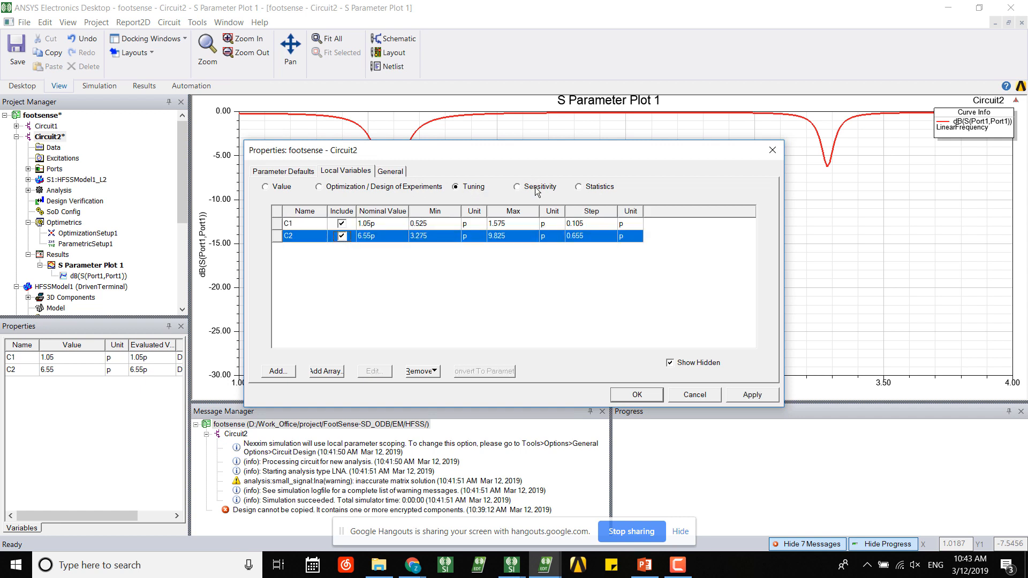
left_click(282, 185)
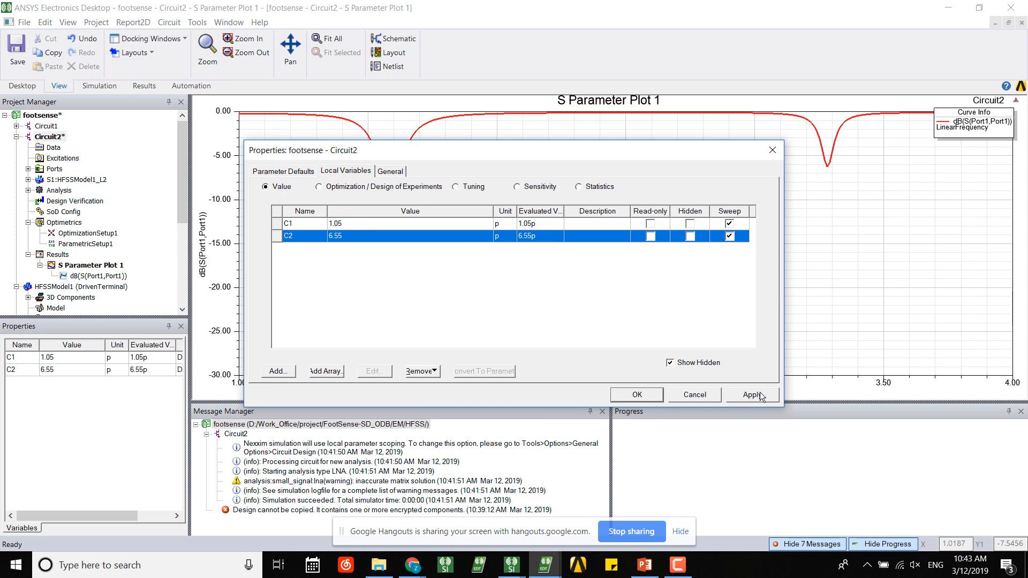
left_click(657, 394)
- Override the starting point values of C1 and C2 in the parametric setup and commit it
double_click(97, 245)
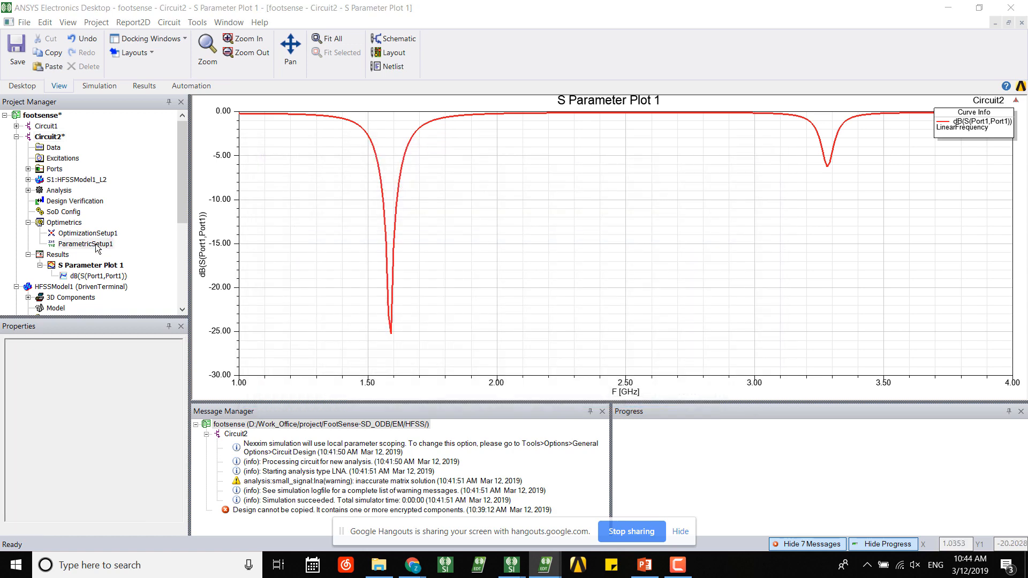
left_click(360, 143)
left_click(390, 144)
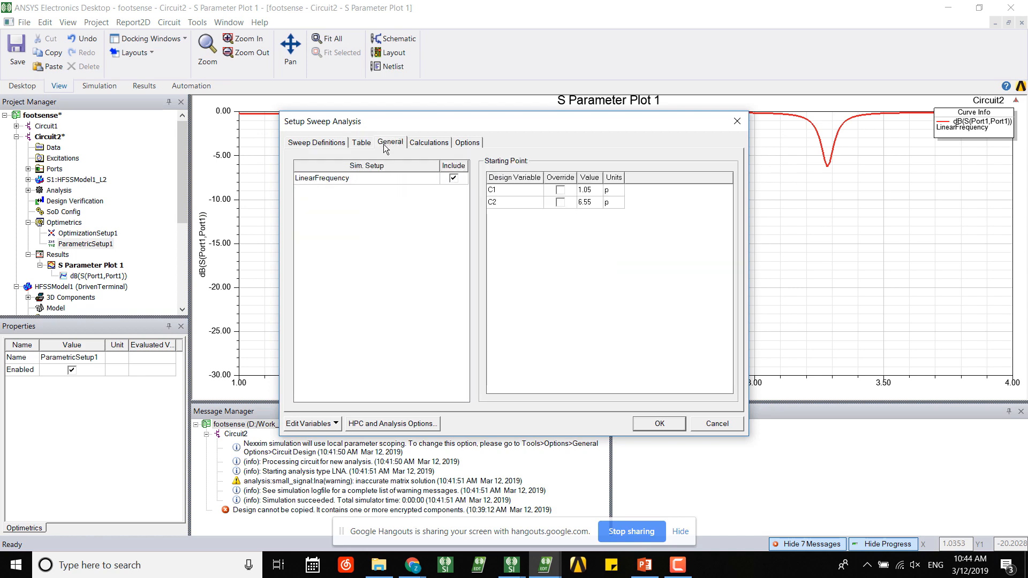
left_click(560, 190)
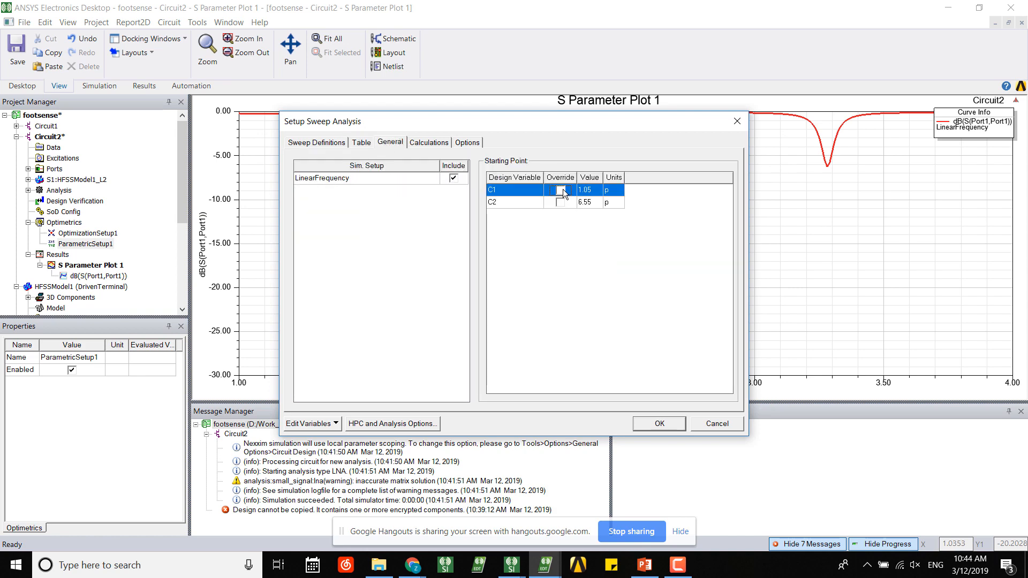
left_click(561, 203)
left_click(666, 423)
- Override the starting values of variables C1 and C2 in the optimization setup
double_click(88, 233)
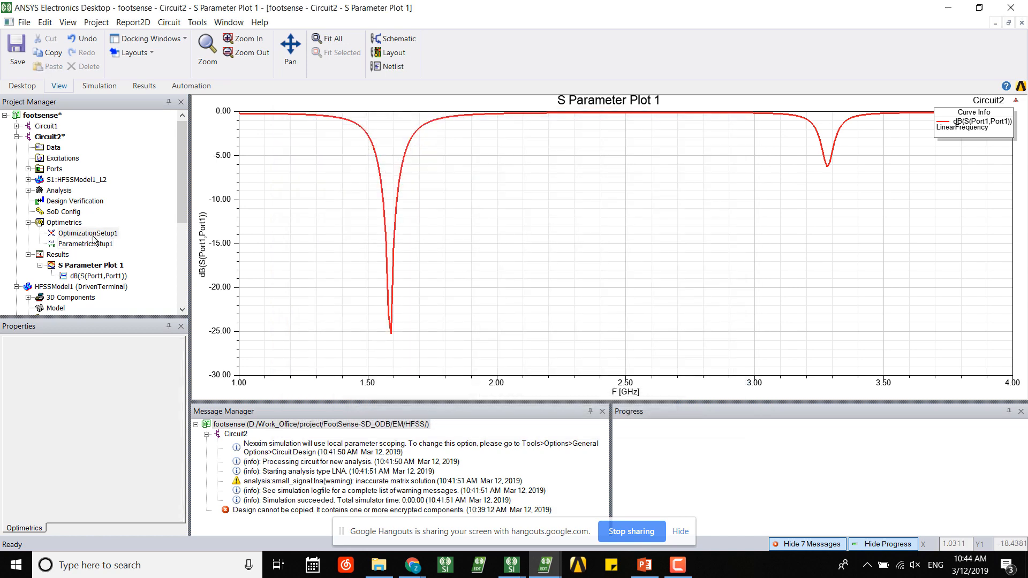
left_click(246, 152)
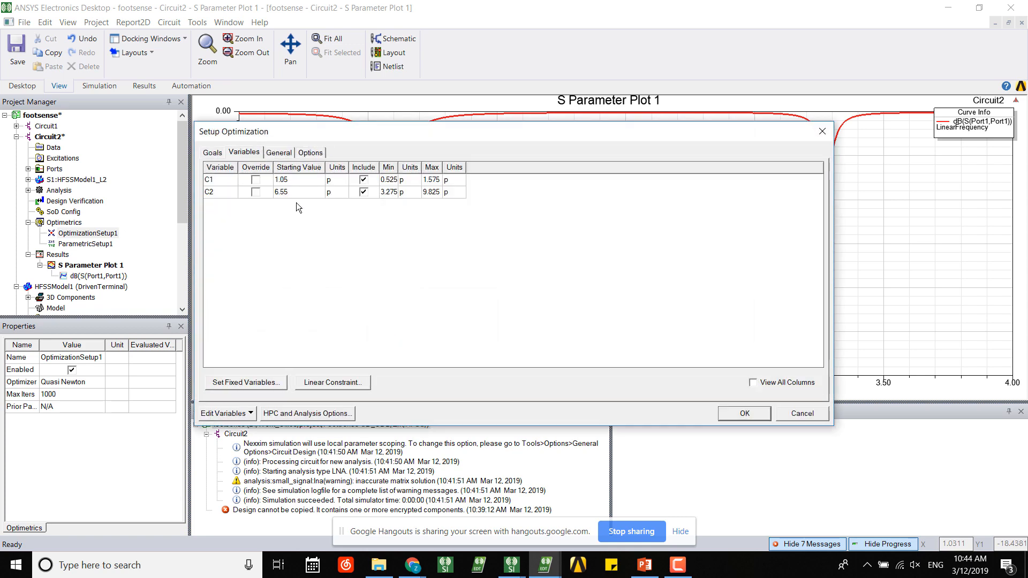
left_click(256, 180)
left_click(256, 192)
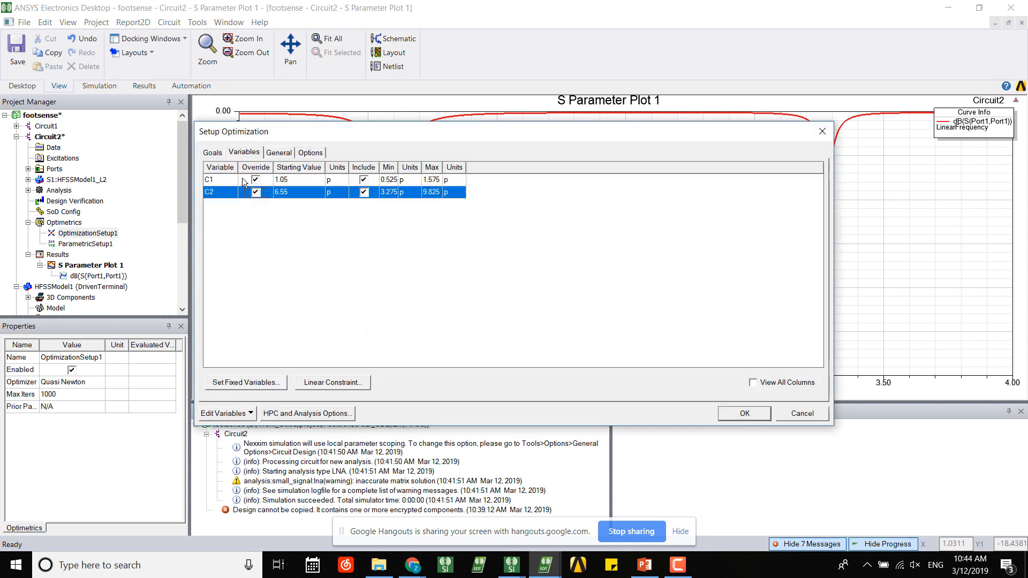
- Commit the optimization setup, and disable both OptimizationSetup1 and ParametricSetup1
left_click(745, 414)
right_click(112, 234)
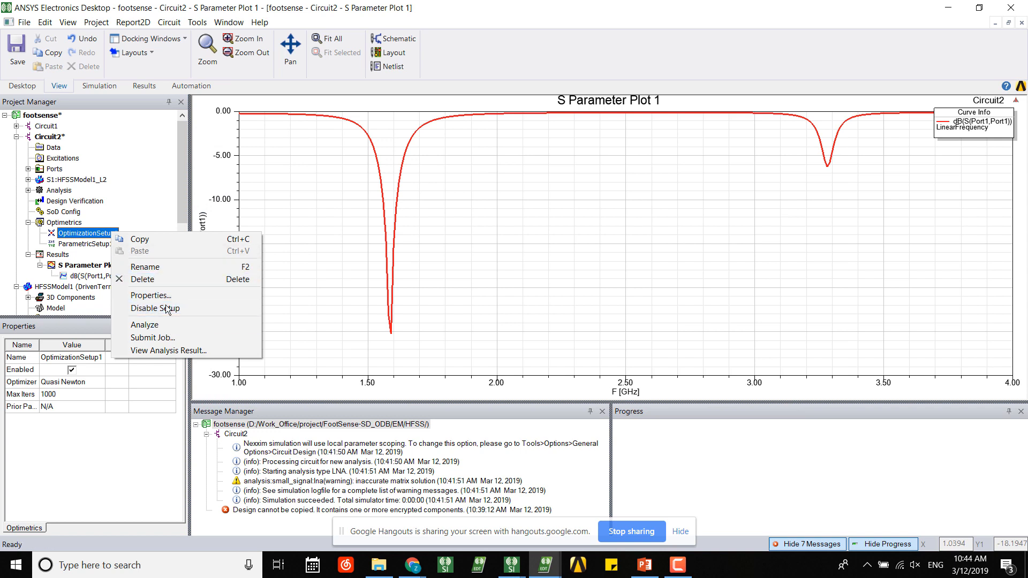
left_click(96, 245)
right_click(95, 244)
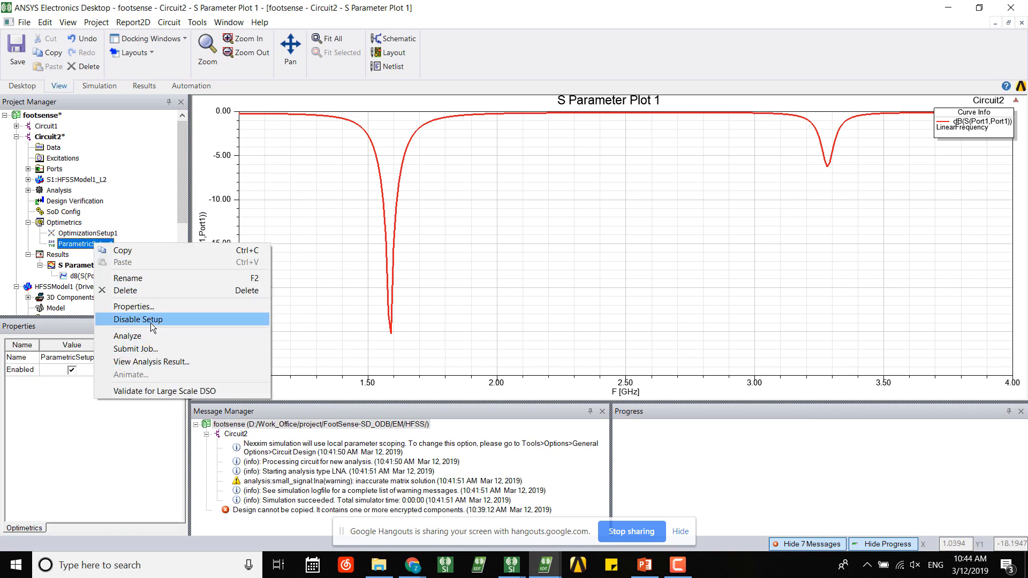
left_click(151, 324)
- Start tuning for Circuit2 and turn off browsing of available variations
right_click(74, 223)
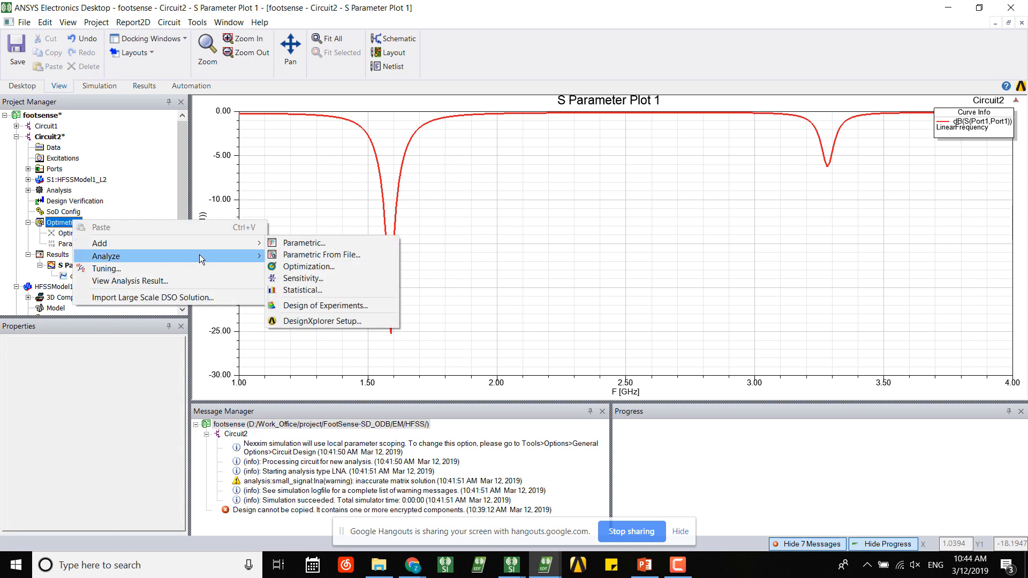
left_click(189, 264)
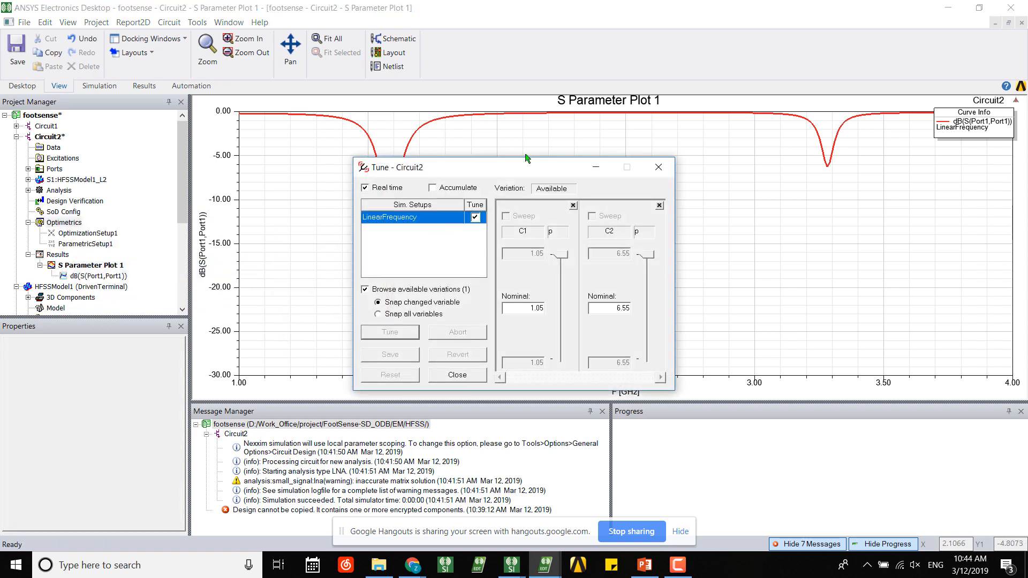
left_click_drag(526, 159, 766, 168)
left_click(664, 302)
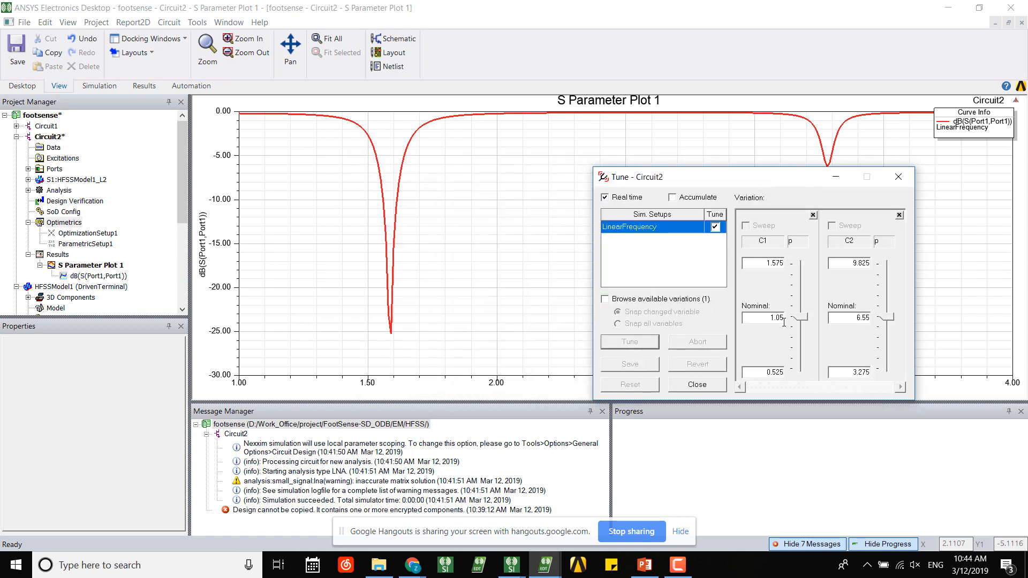
- Set the tuning range of C1 from 0.5 to 1.5 p
left_click_drag(770, 373, 799, 374)
type("0")
left_click(764, 263)
type("1.5")
left_click(838, 271)
- Set the tuning range of C2 from 5 to 30 p, and tune C1 to 1.08 p
left_click(846, 372)
type("5")
left_click_drag(857, 263, 933, 266)
left_click(858, 262)
left_click_drag(849, 264, 915, 265)
type("30")
left_click(801, 306)
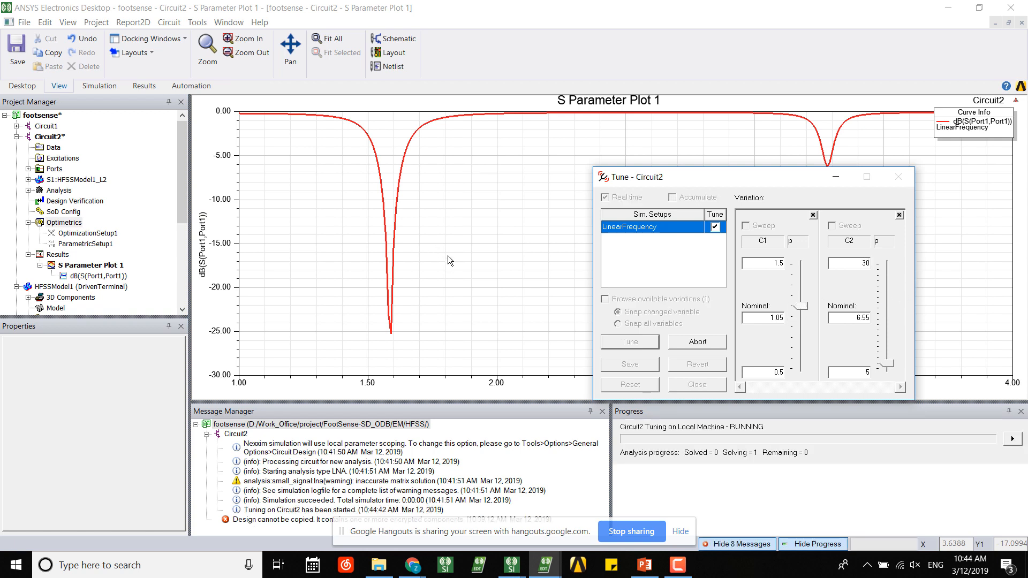
left_click_drag(763, 183, 819, 189)
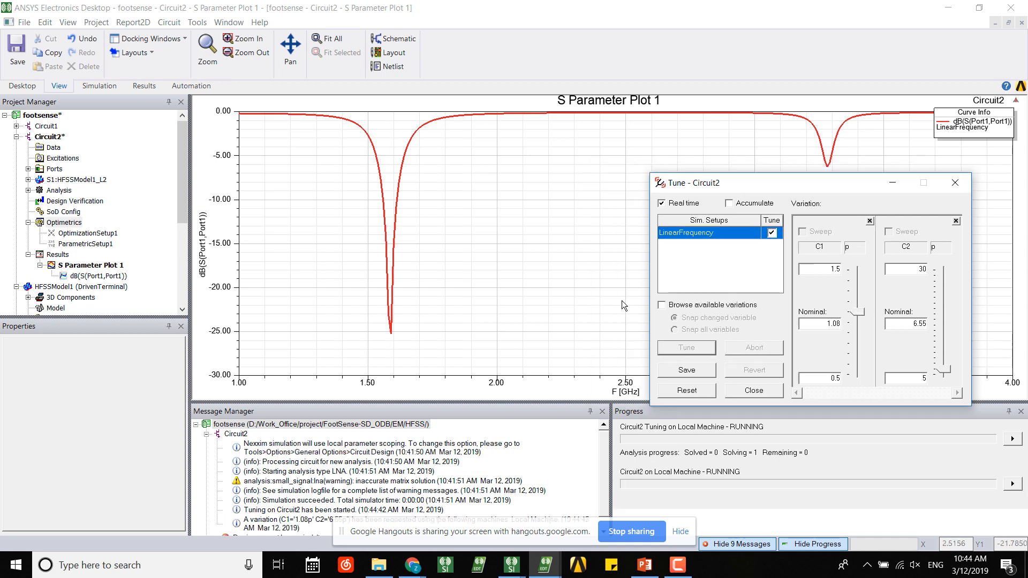
- Add an X marker to S Parameter Plot 1 and set its X value to 1.575 GHz
right_click(352, 253)
mouse_move(399, 262)
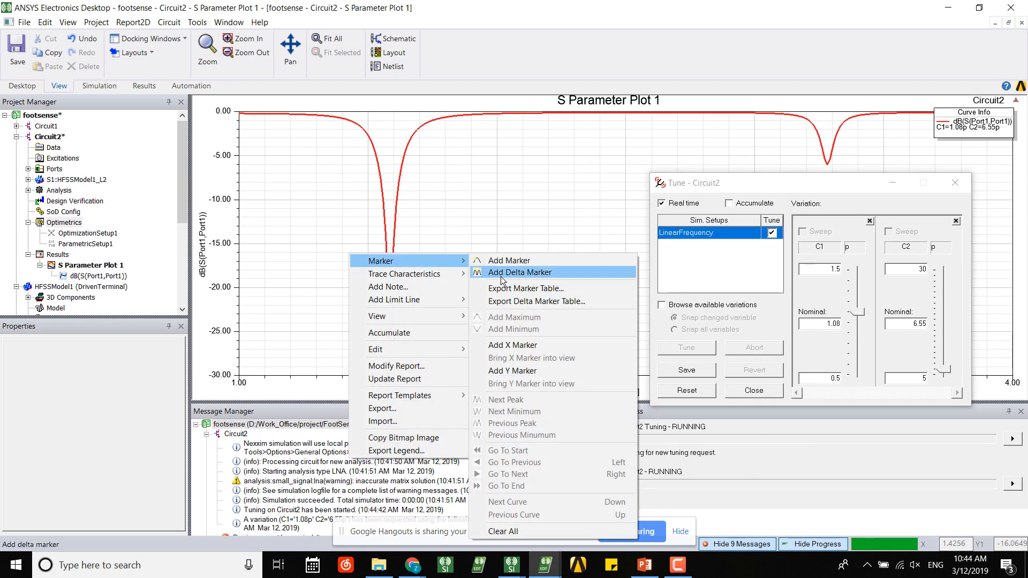
left_click(523, 344)
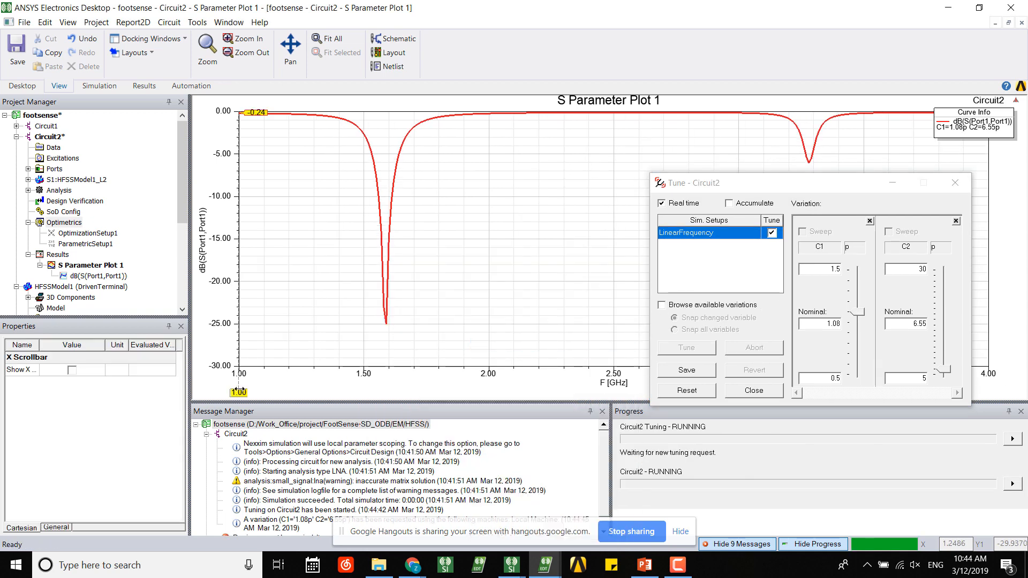
scroll(81, 431, "down", 3)
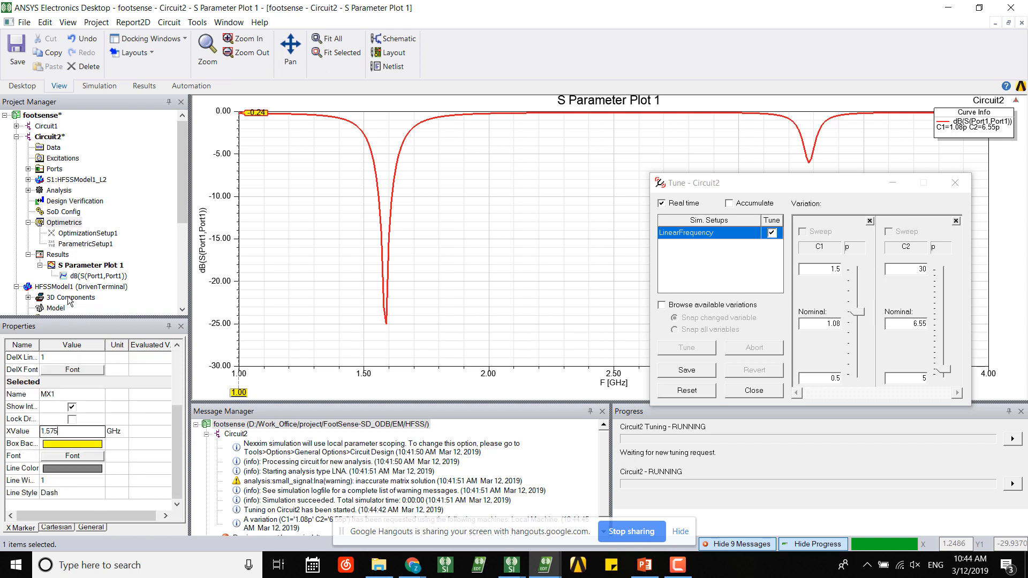
left_click(356, 316)
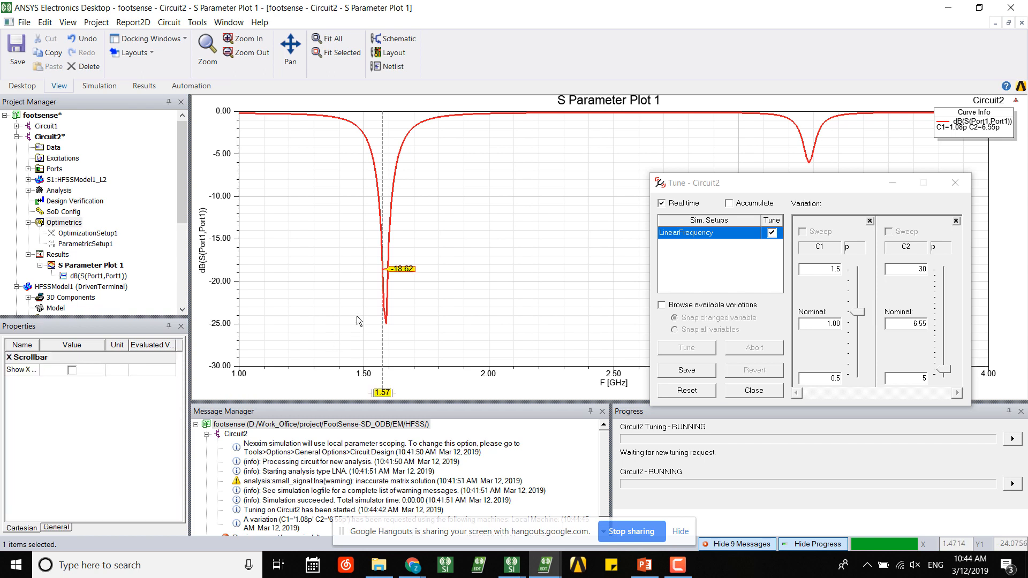
- Try tuning C1 up to 1.185 p and C2 to 27.27 p against the marked frequency
left_click(948, 356)
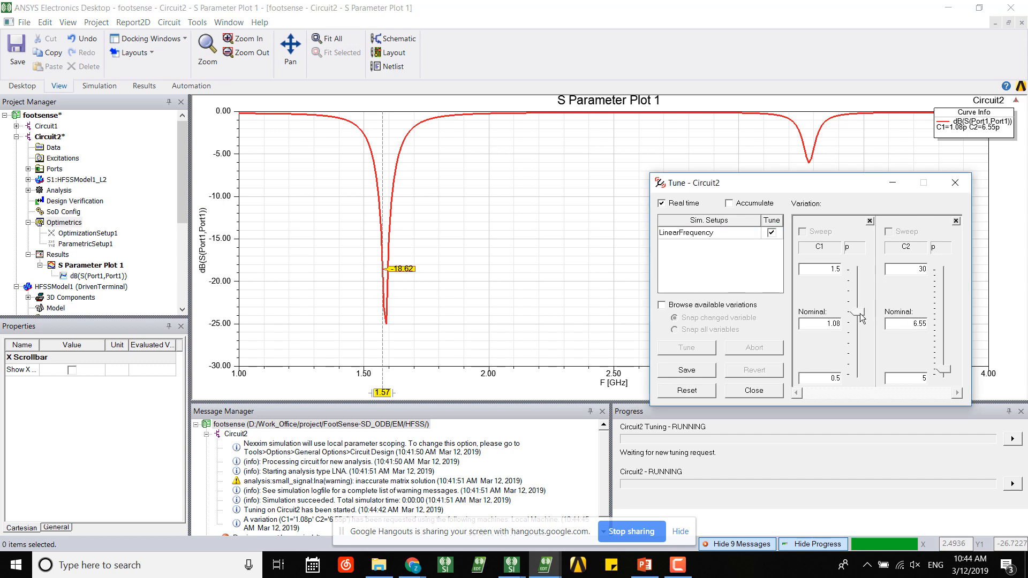
mouse_move(861, 318)
left_mouse_down()
mouse_move(860, 297)
mouse_move(853, 363)
mouse_move(858, 298)
mouse_move(873, 274)
mouse_move(863, 371)
mouse_move(864, 295)
left_mouse_up()
left_click_drag(946, 368, 945, 275)
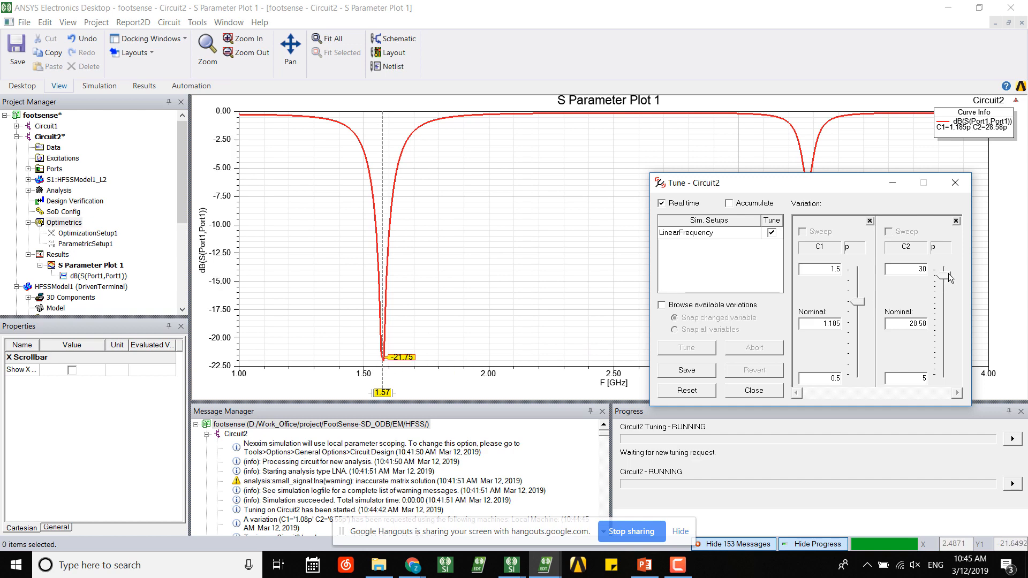
left_click_drag(950, 274, 949, 278)
- Set the nominal tuning value of C2 to 28 p
left_click_drag(911, 323, 955, 325)
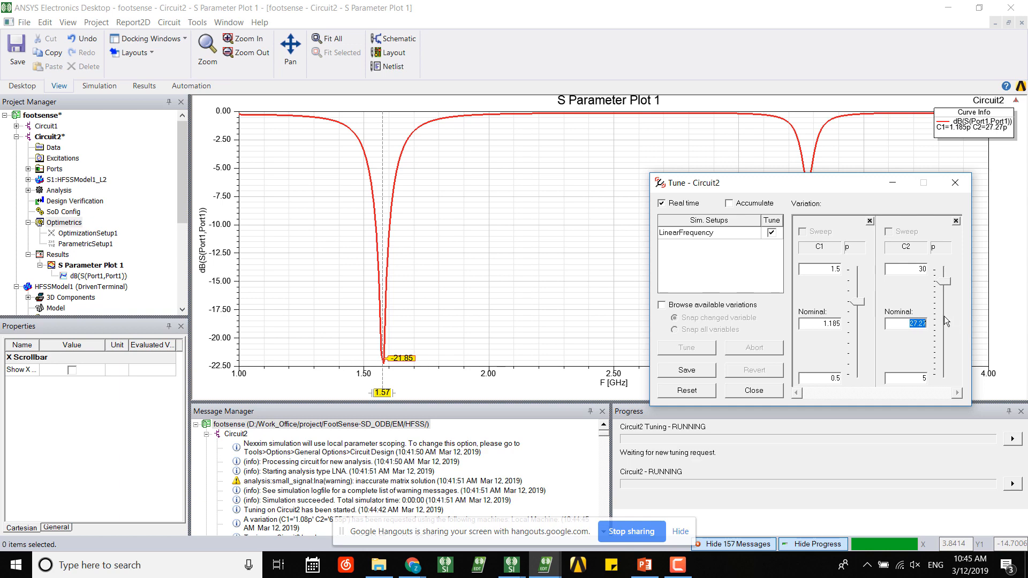
type("28")
key("Return")
- Raise the upper tuning limit of C1 to 2 p and set its nominal value to 1.6 p
left_click_drag(817, 324, 844, 324)
type("1")
left_click_drag(829, 267, 890, 268)
type("2")
left_click_drag(839, 324, 825, 324)
type("1.6")
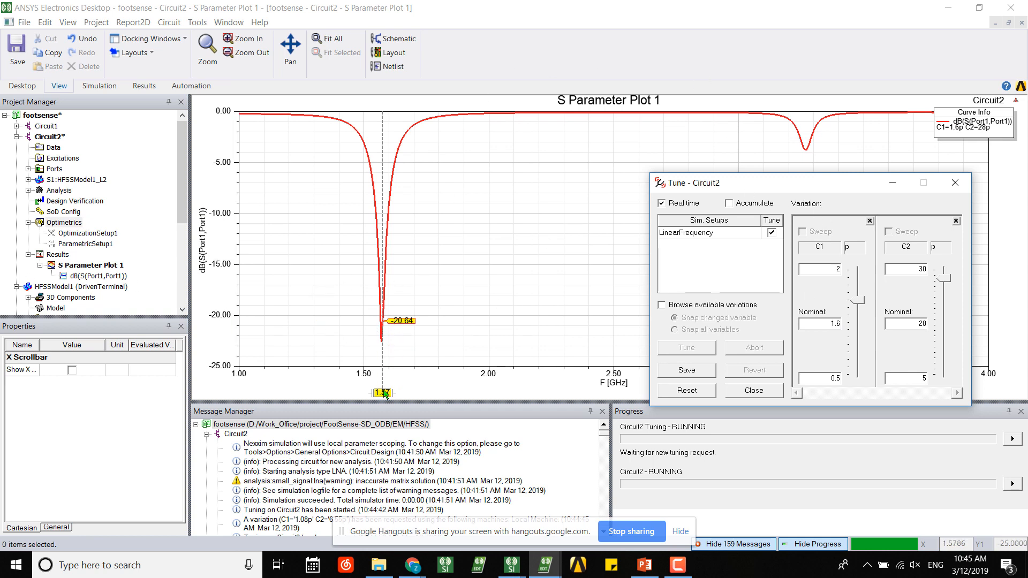
- Save the tuned variation as Six Sigma Setup with the tuned values applied to the design, and end the tuning session
left_click(384, 342)
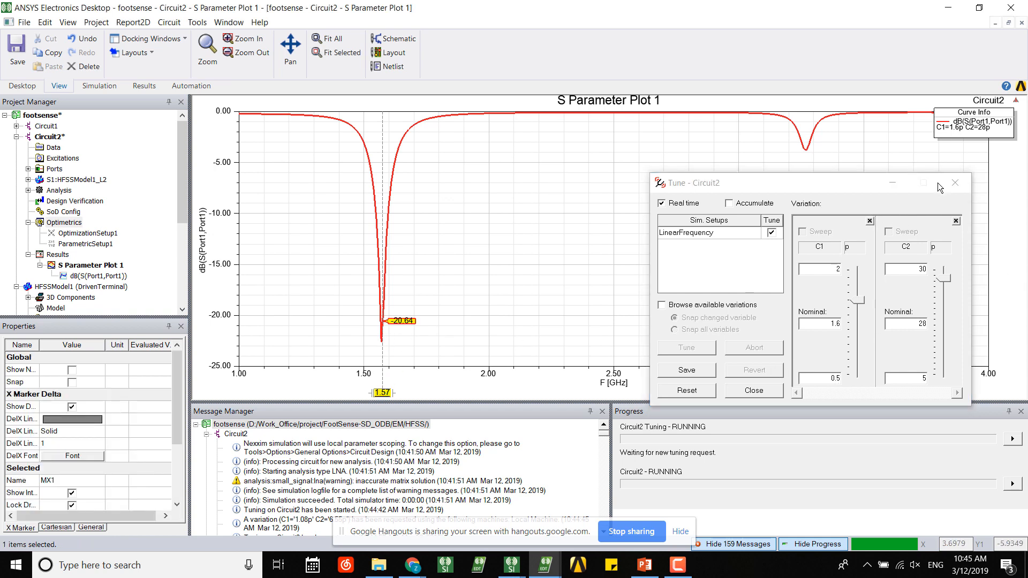
left_click(691, 370)
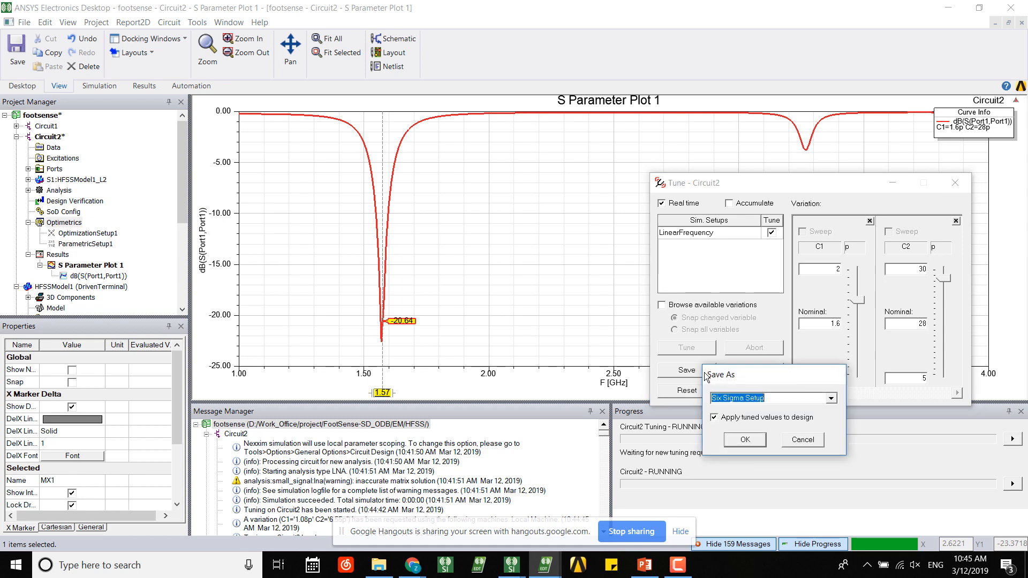
left_click(745, 440)
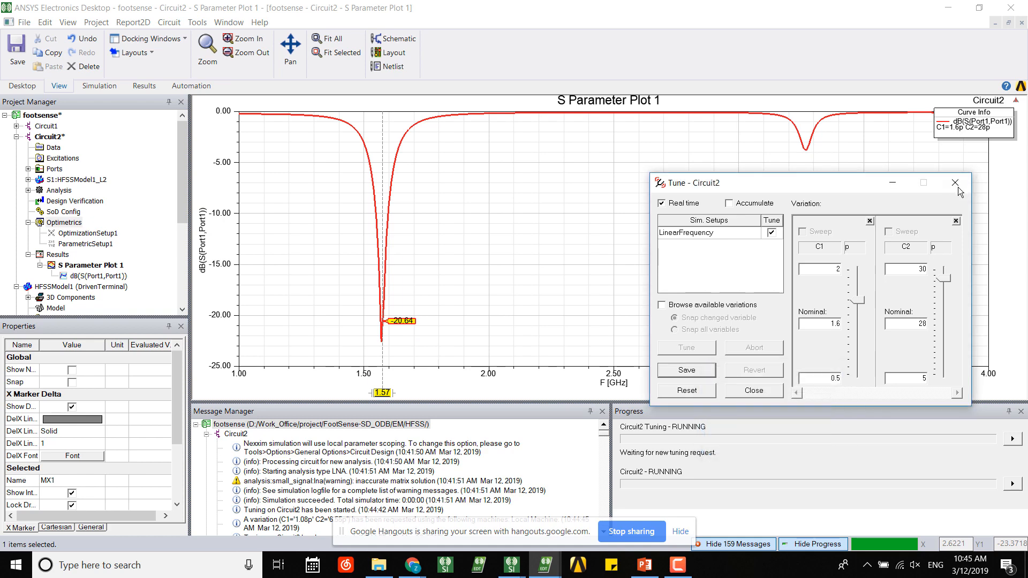
left_click(744, 364)
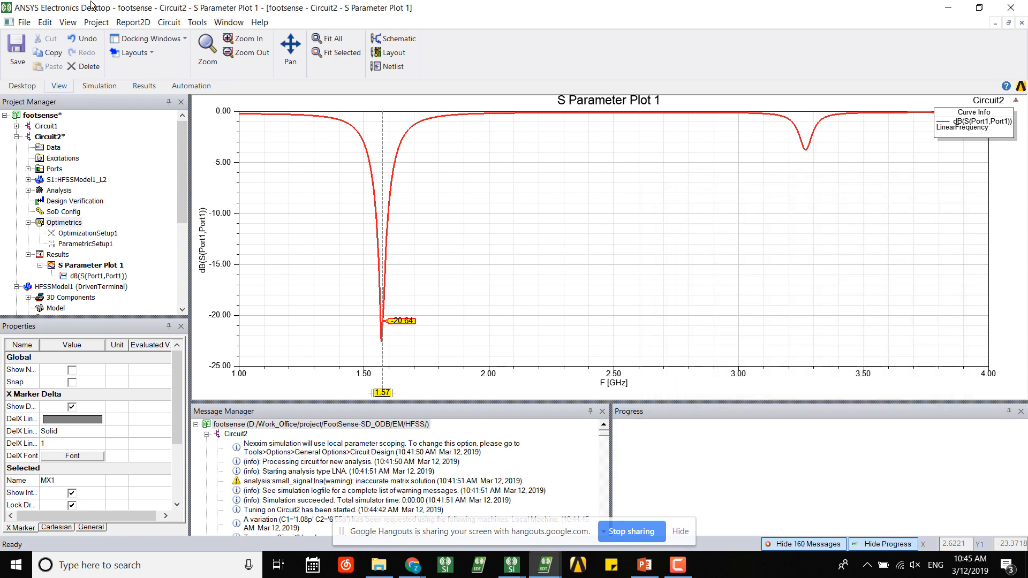
- Analyze Circuit2 with the tuned capacitor values
left_click(155, 88)
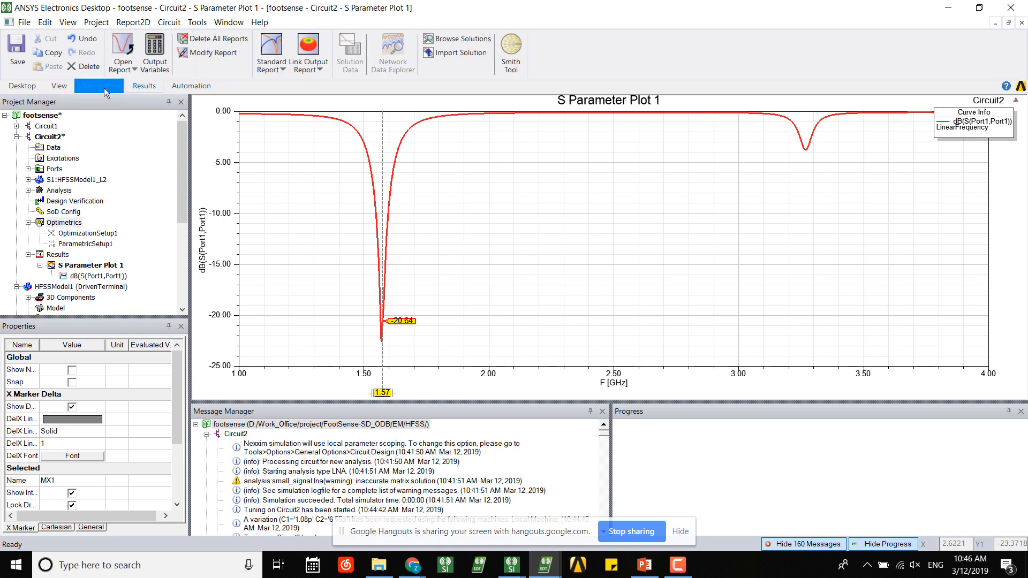
left_click(104, 88)
left_click(146, 86)
left_click(102, 86)
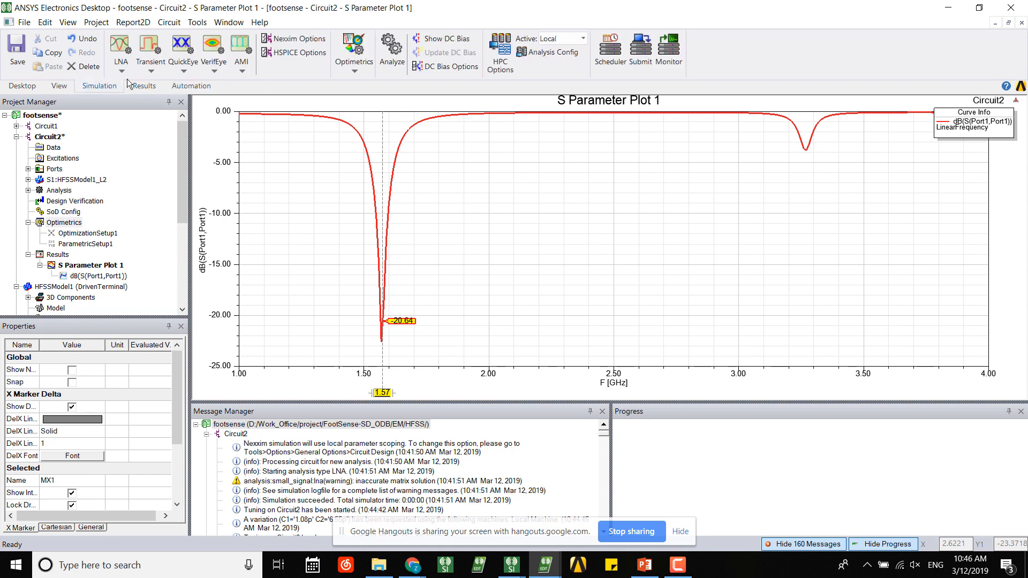
left_click(389, 48)
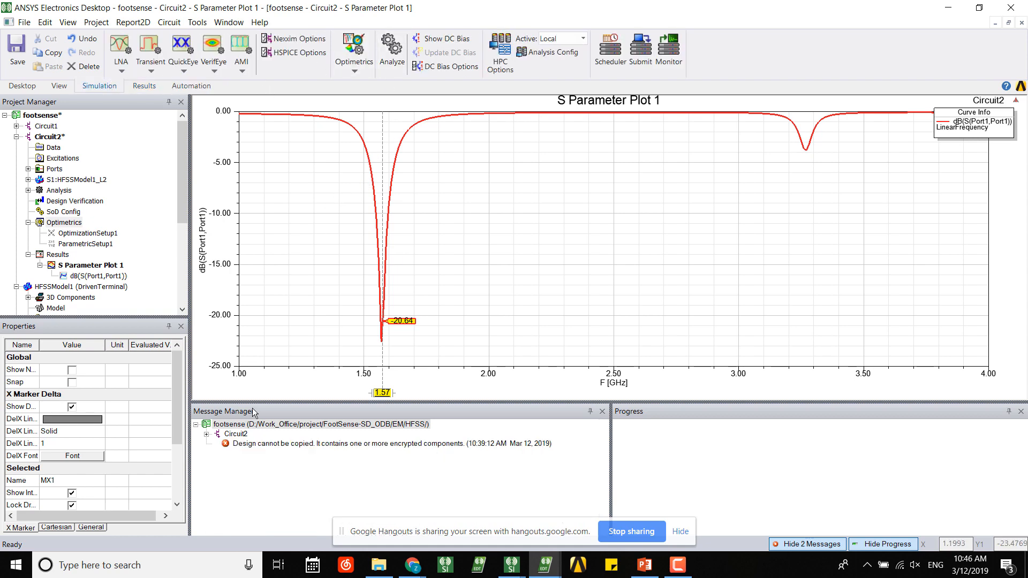
right_click(96, 267)
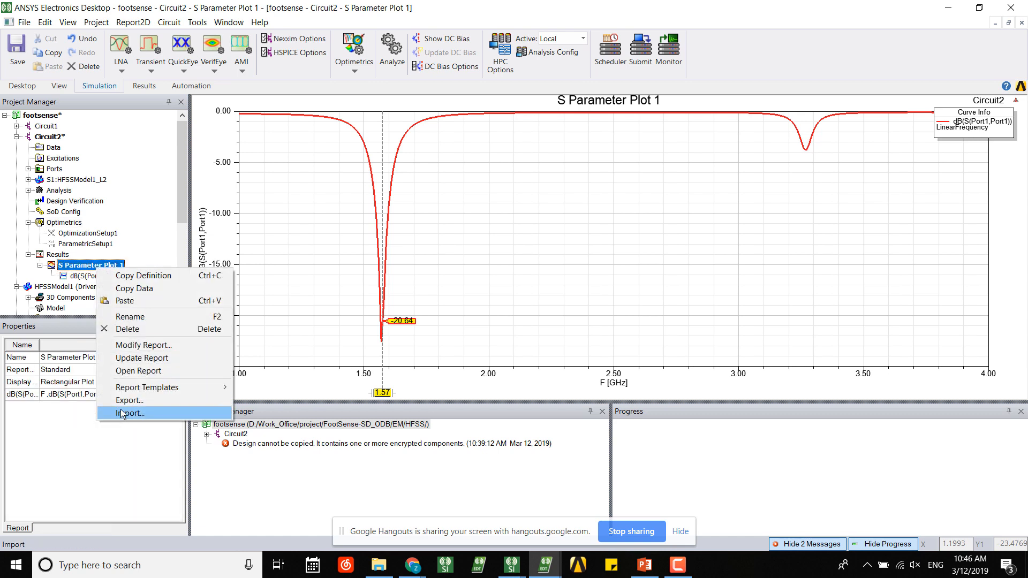
left_click(79, 268)
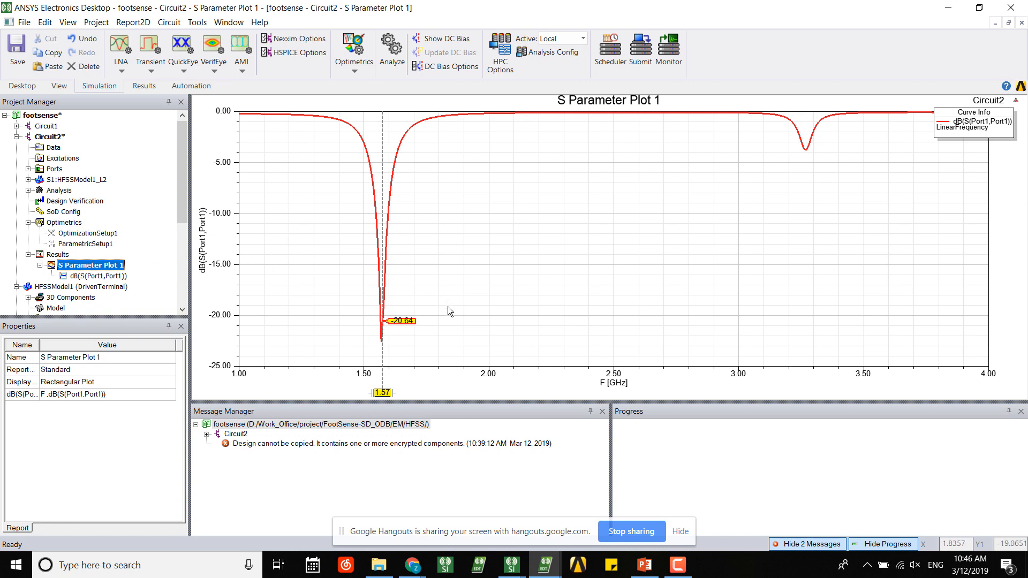
left_click(142, 86)
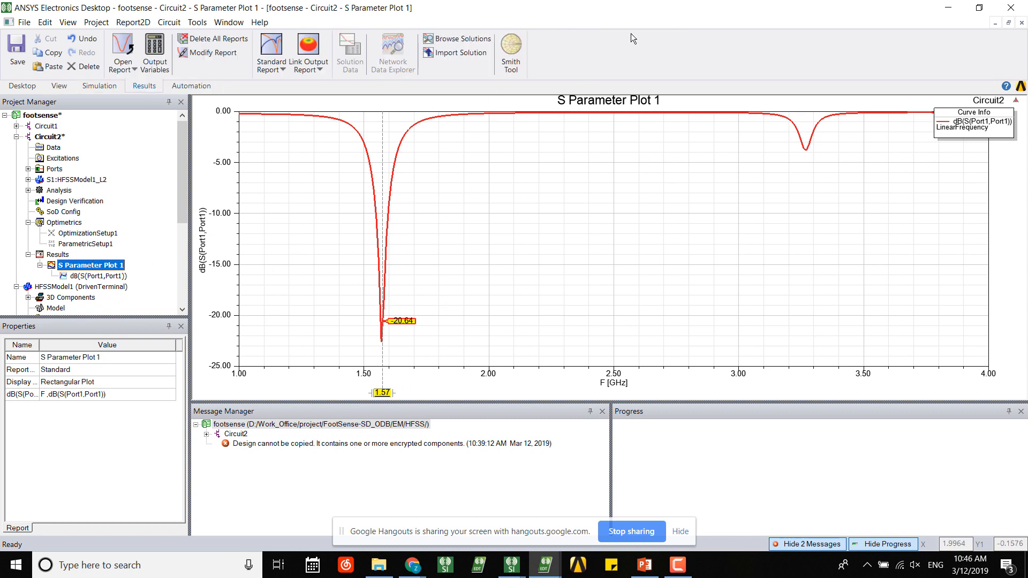
- Create a Smith chart report of S(Port1,Port1) for Circuit2 using the LinearFrequency solution
right_click(70, 256)
mouse_move(214, 279)
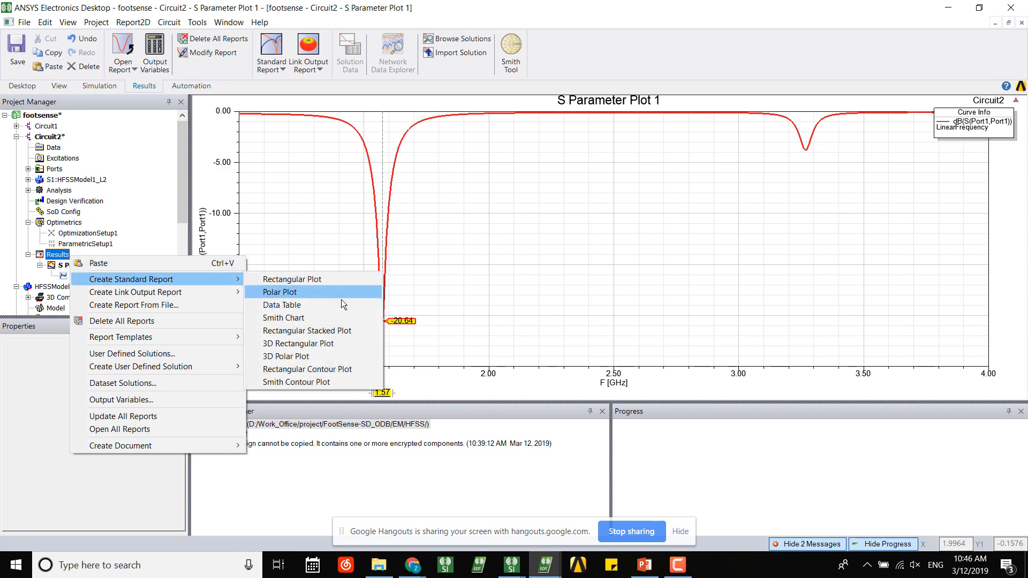
left_click(341, 318)
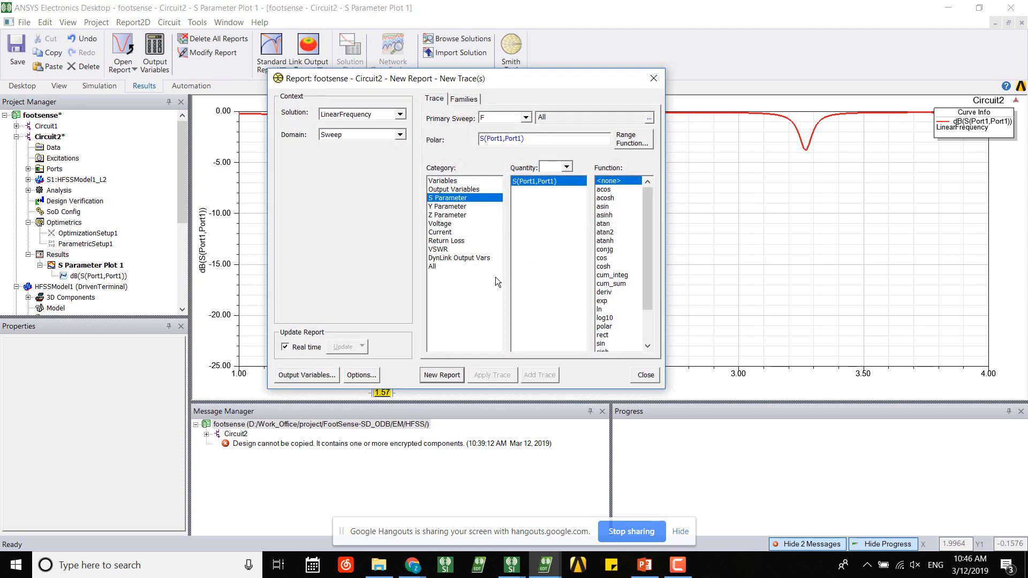
left_click(443, 375)
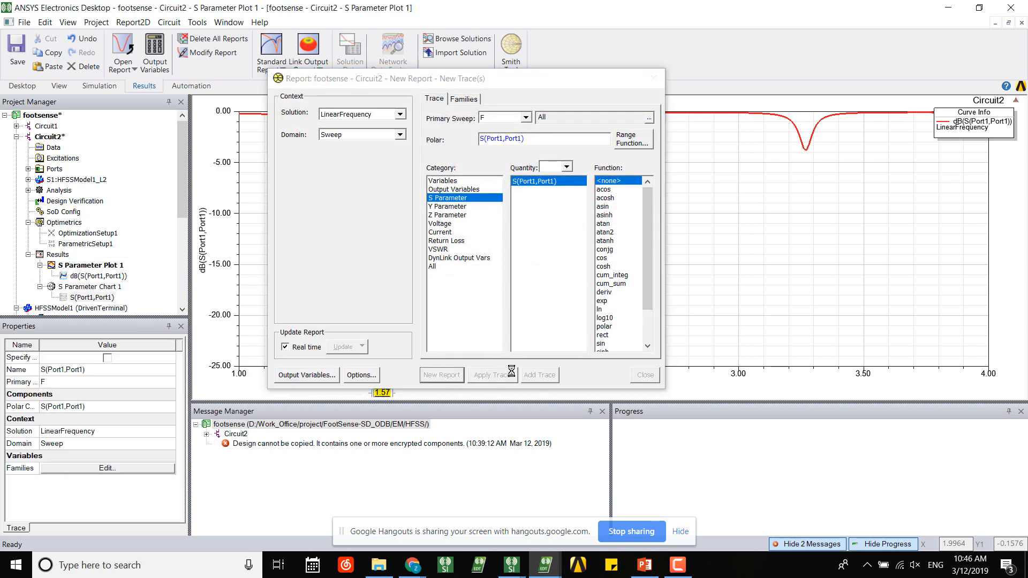
left_click(654, 78)
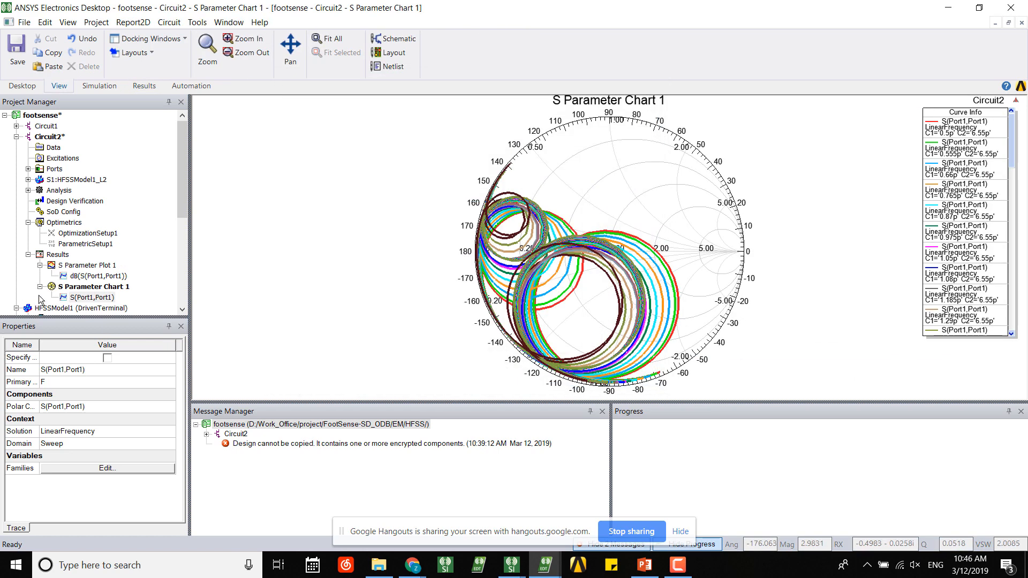
- Restrict the C1 family of the Smith chart's S(Port1,Port1) trace to 1.6p only
double_click(90, 298)
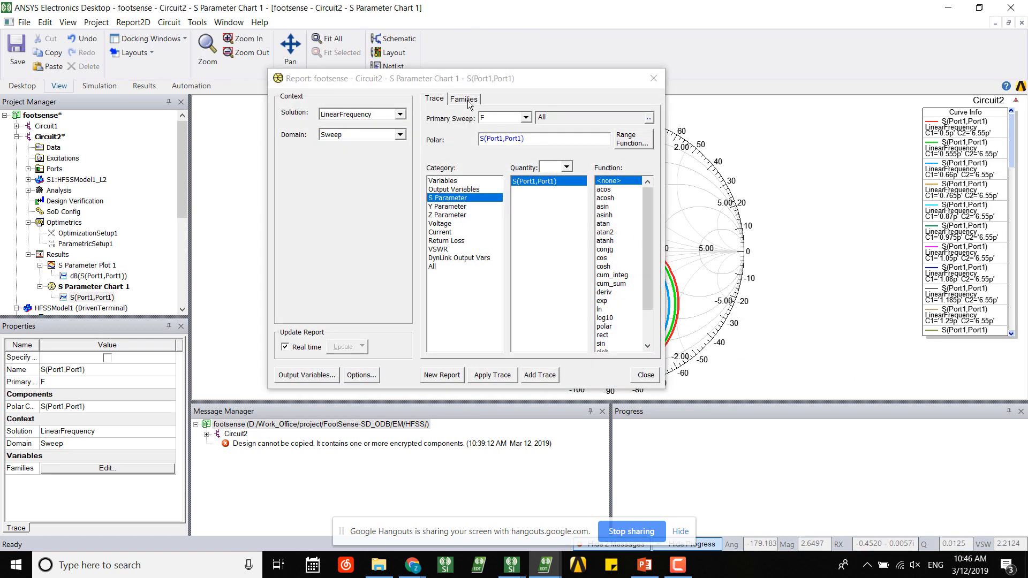
left_click(464, 100)
left_click(589, 161)
left_click(638, 161)
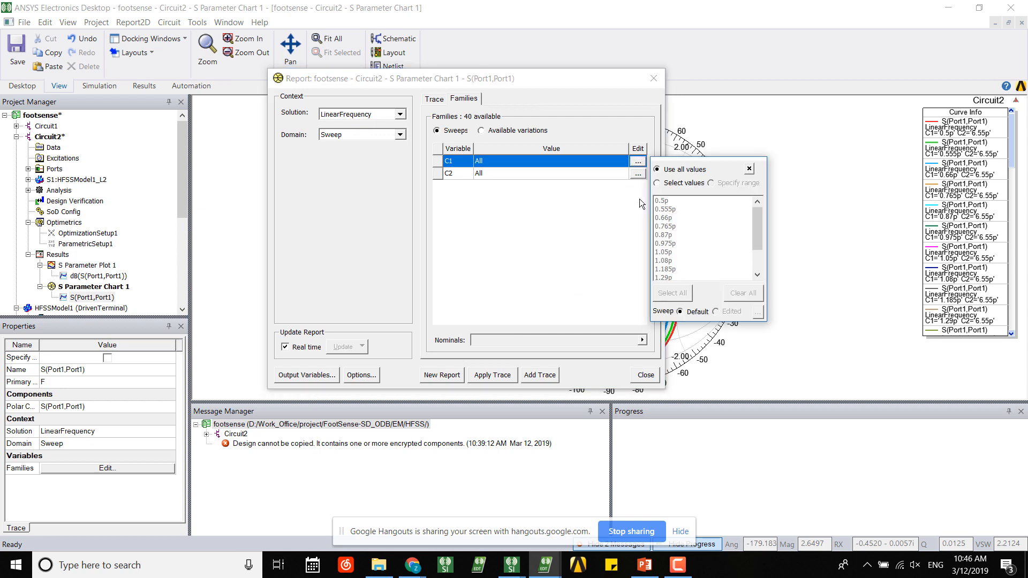
left_click(680, 252)
scroll(677, 254, "down", 2)
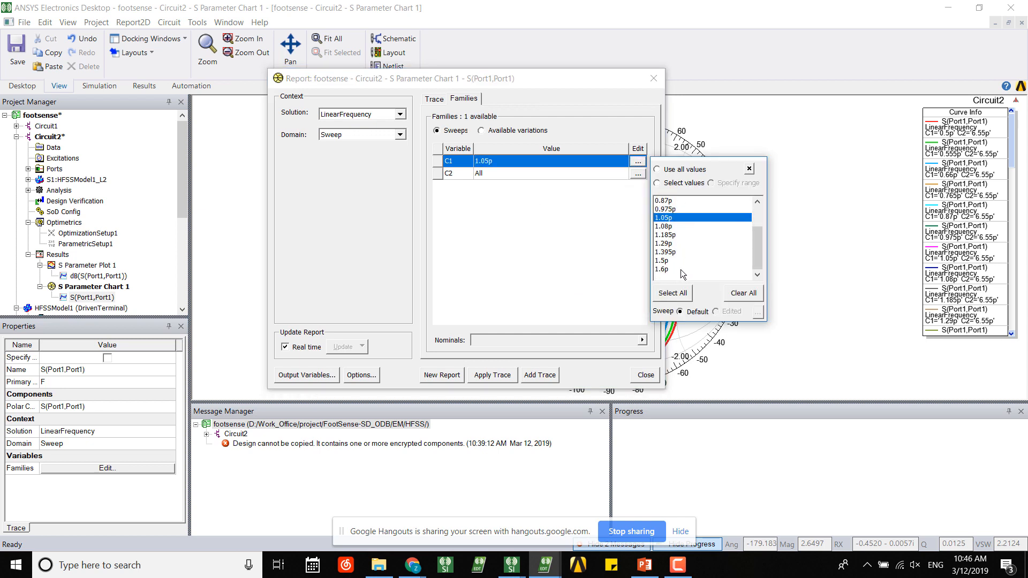
left_click(665, 269)
left_click(554, 212)
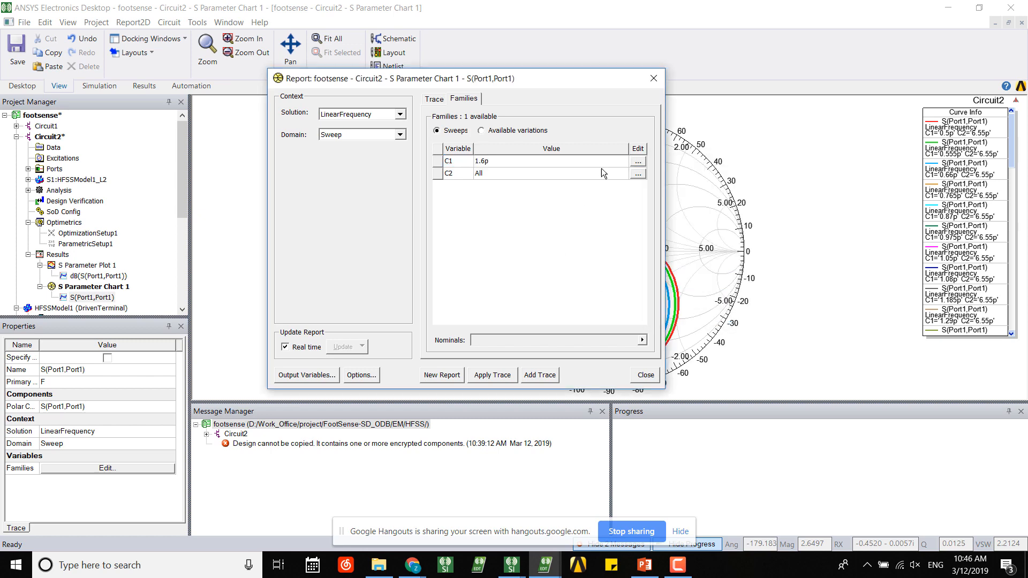
- Restrict the C2 family of the Smith chart's S(Port1,Port1) trace to 28p only
left_click(638, 174)
left_click(683, 246)
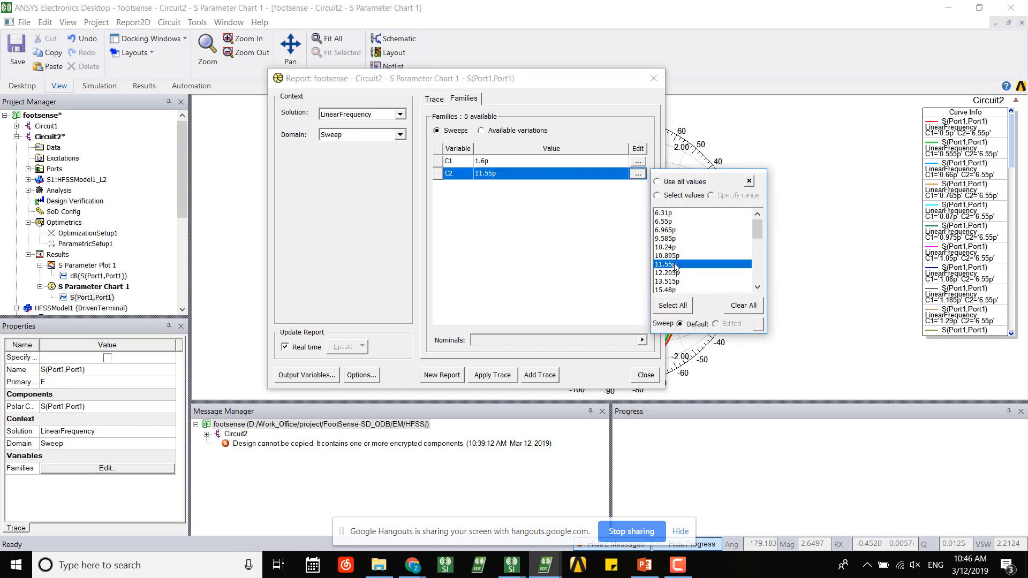
scroll(682, 249, "down", 8)
left_click(661, 273)
left_click(496, 316)
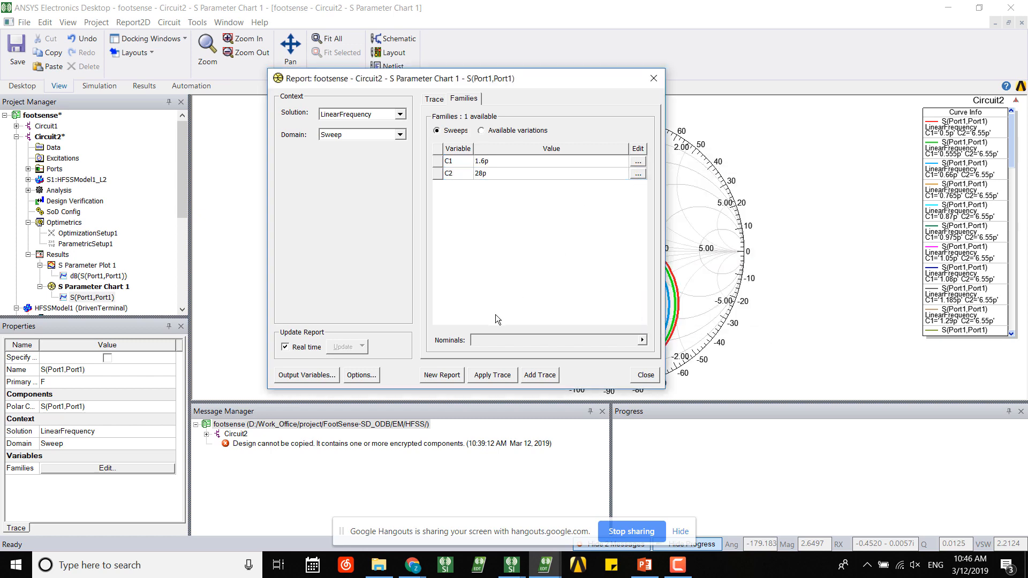
- Apply the restricted C1 and C2 families to the Smith chart and add a marker on the trace at 1.57 GHz
left_click(490, 376)
left_click(653, 78)
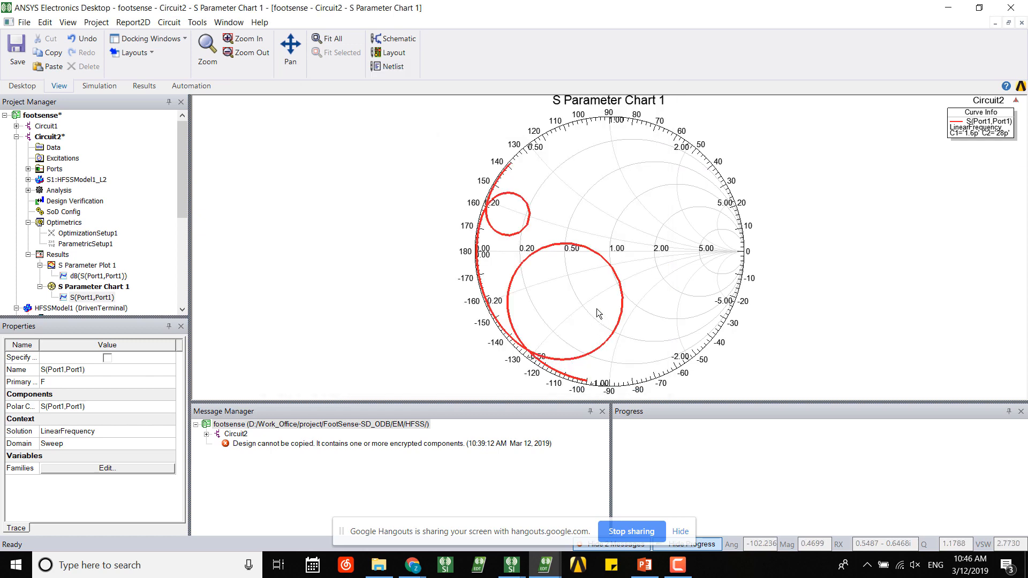
right_click(619, 254)
mouse_move(663, 265)
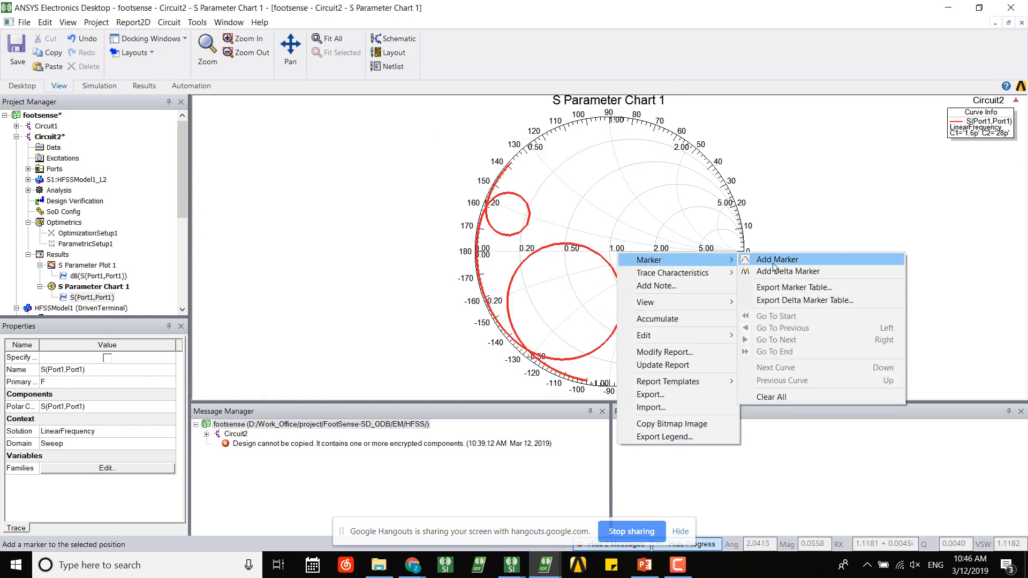
left_click(760, 261)
left_click(601, 256)
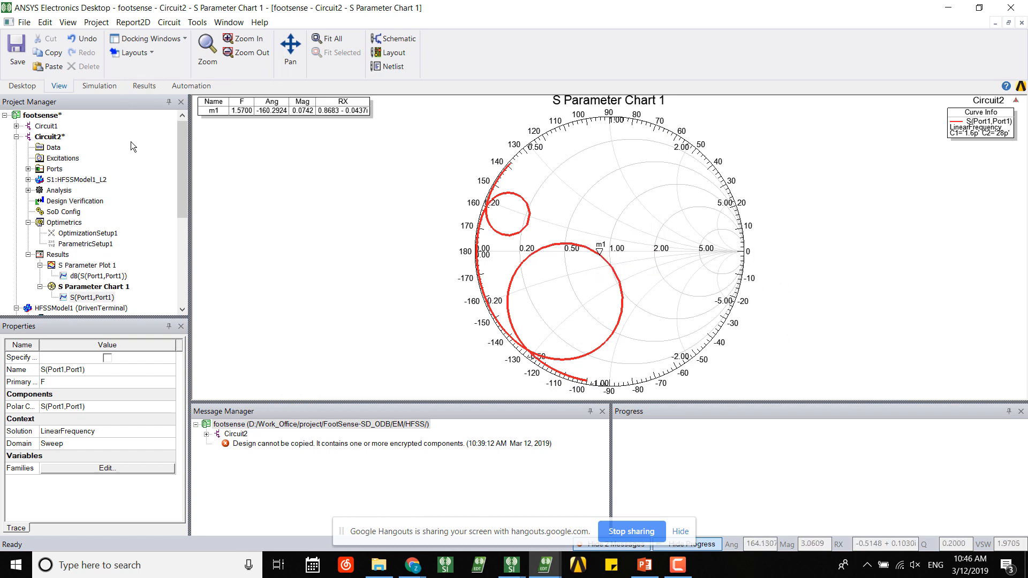
- Open HFSSModel1 and delete its lumped port excitations 2 and 3
scroll(79, 224, "down", 5)
scroll(59, 199, "up", 4)
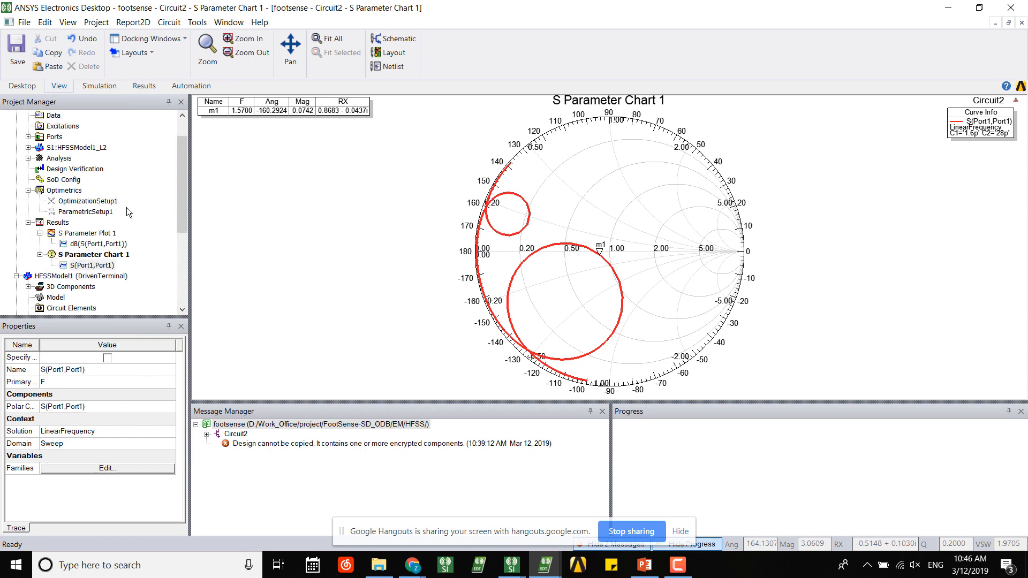
scroll(69, 206, "down", 4)
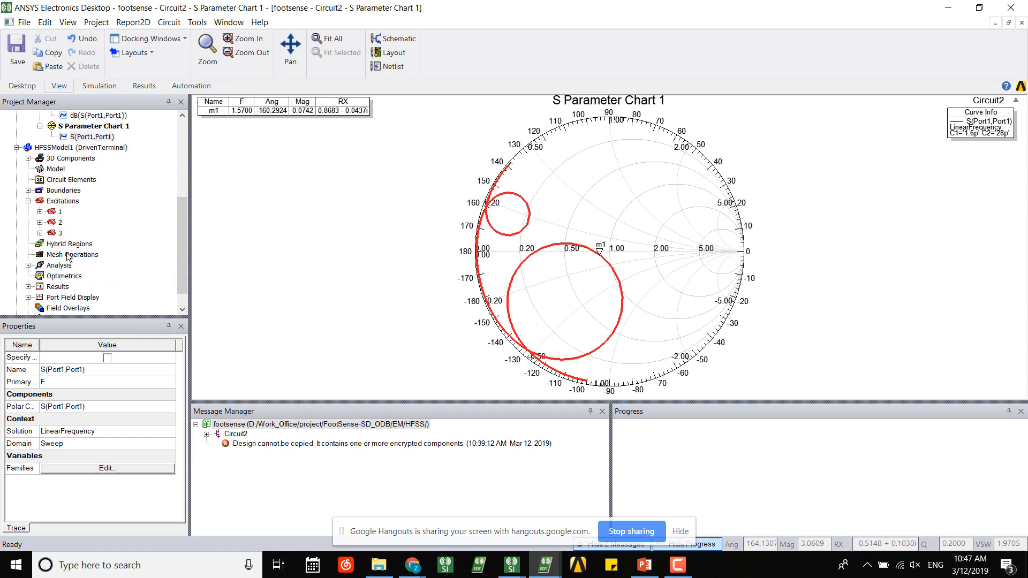
double_click(54, 224)
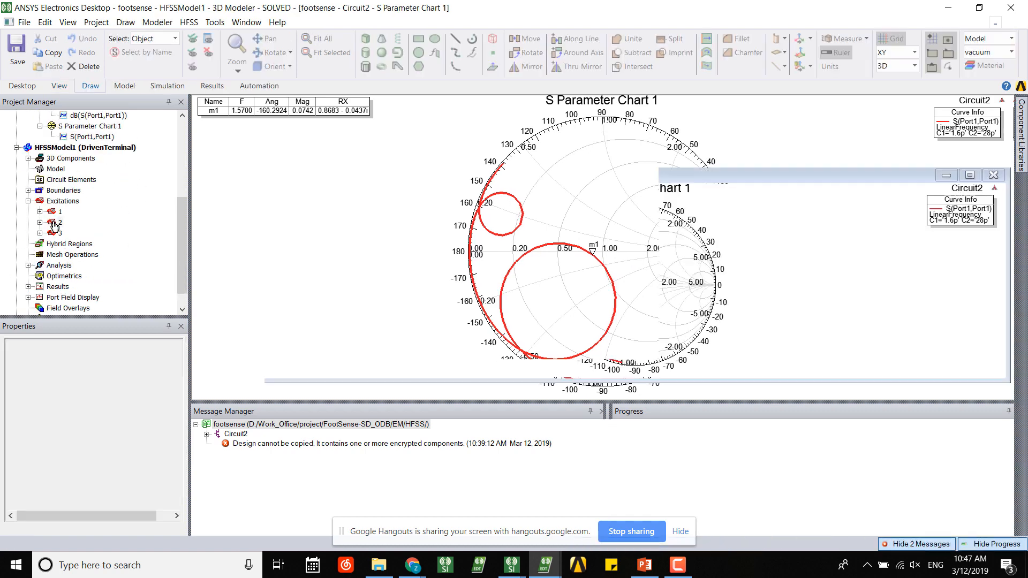
left_click(105, 147)
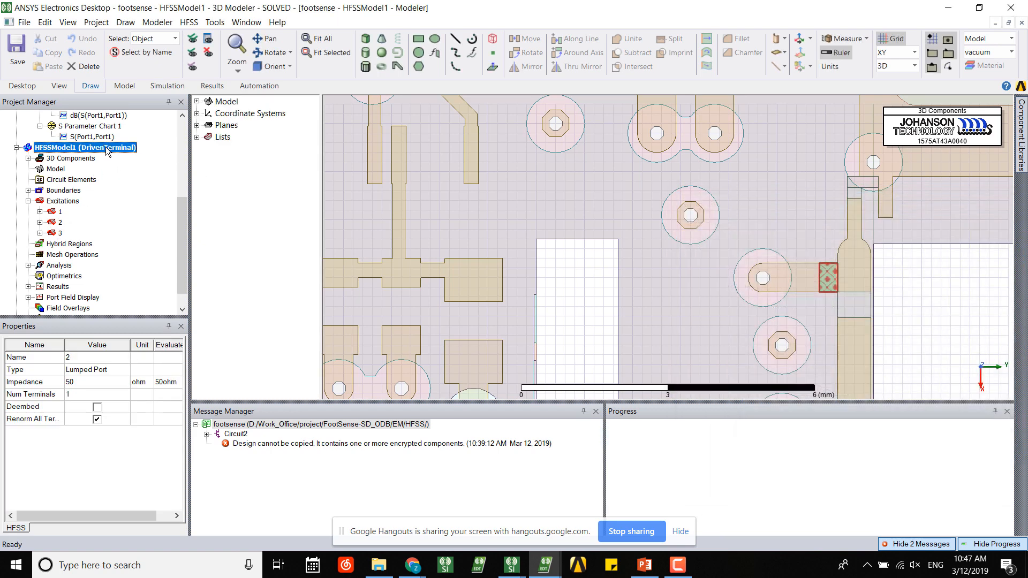
left_click(55, 224)
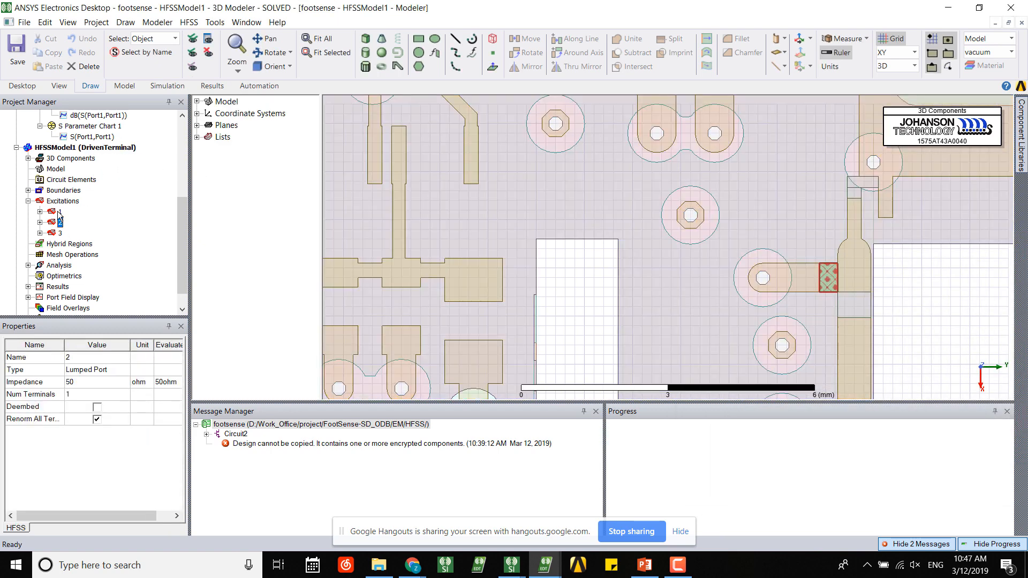
key("Delete")
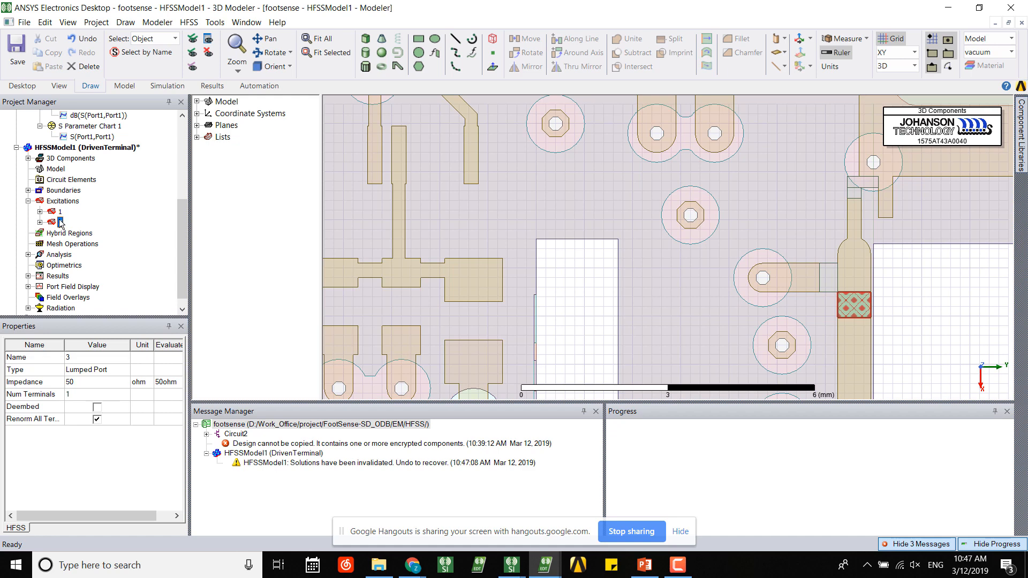
key("Delete")
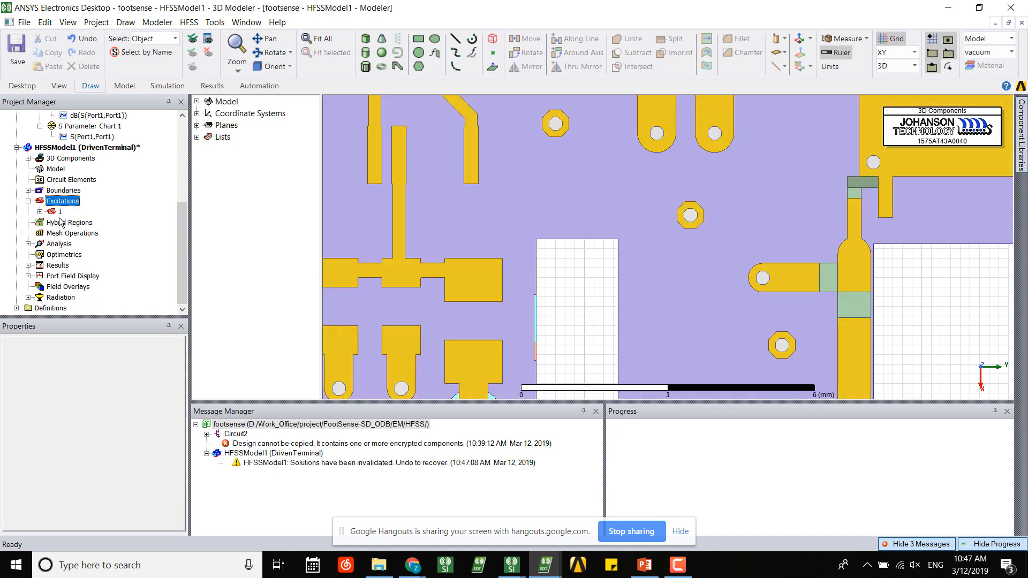
left_click(824, 281)
right_click(825, 281)
left_click(778, 268)
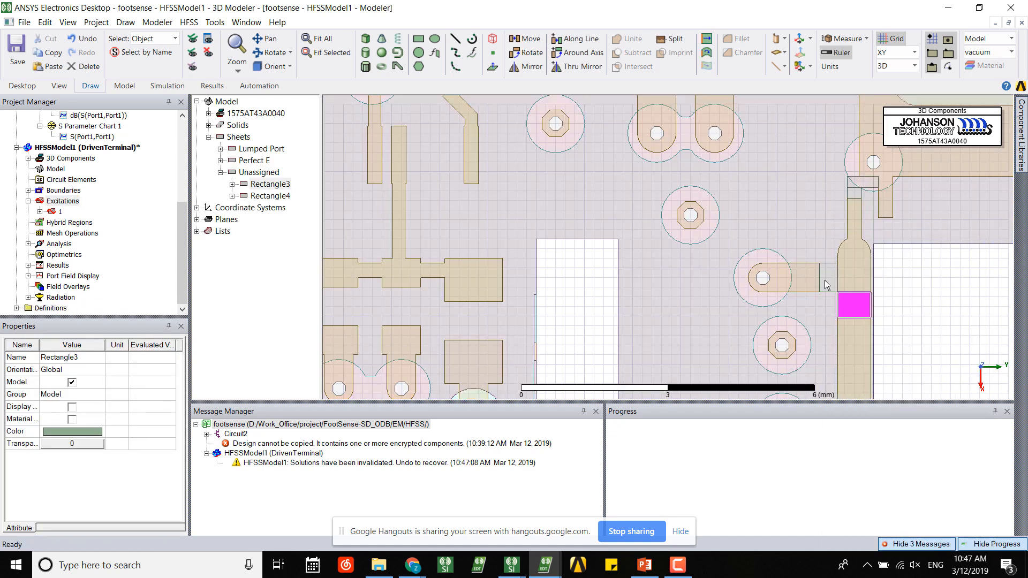
key("f")
left_click(828, 287)
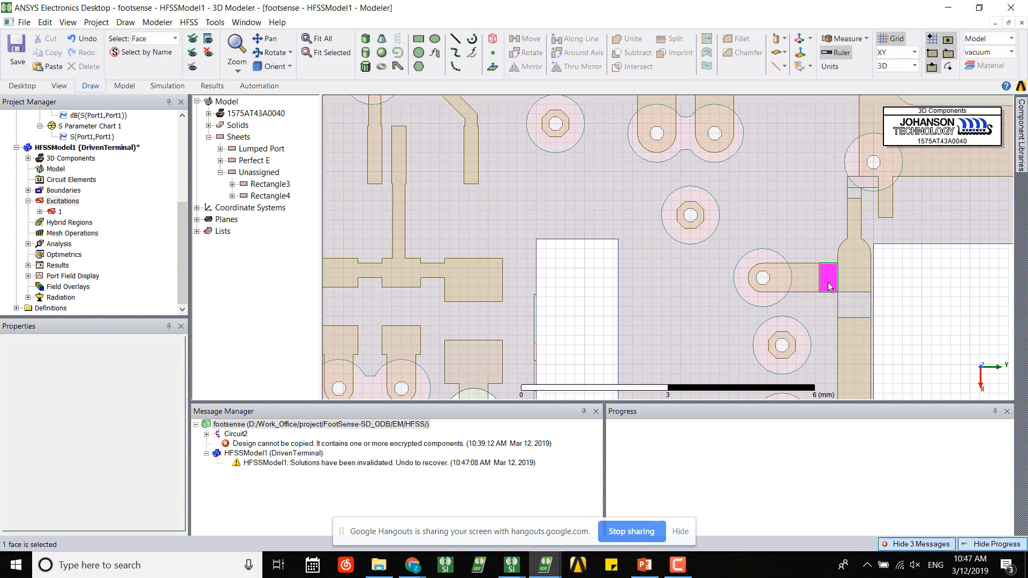
right_click(828, 287)
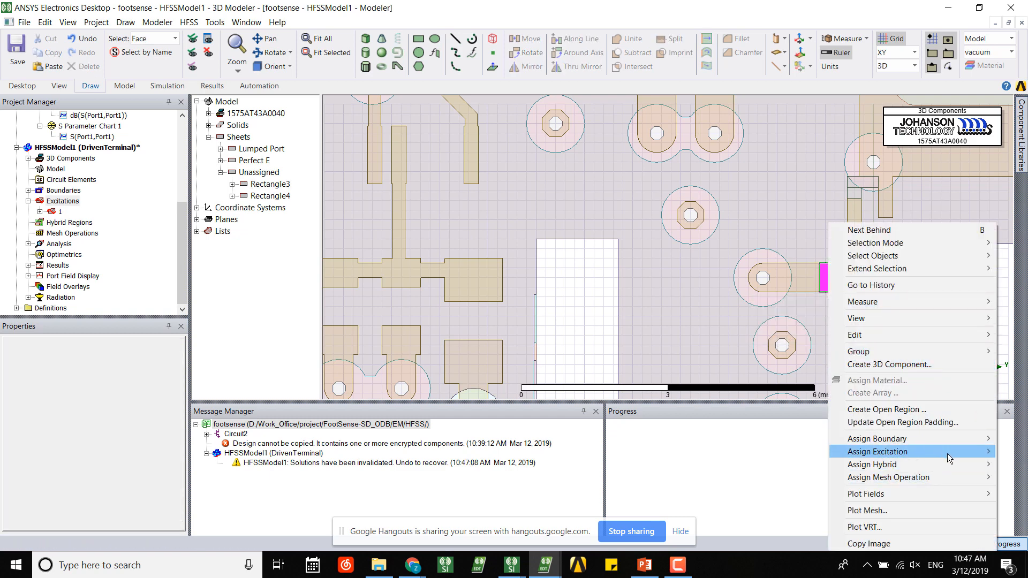
mouse_move(952, 454)
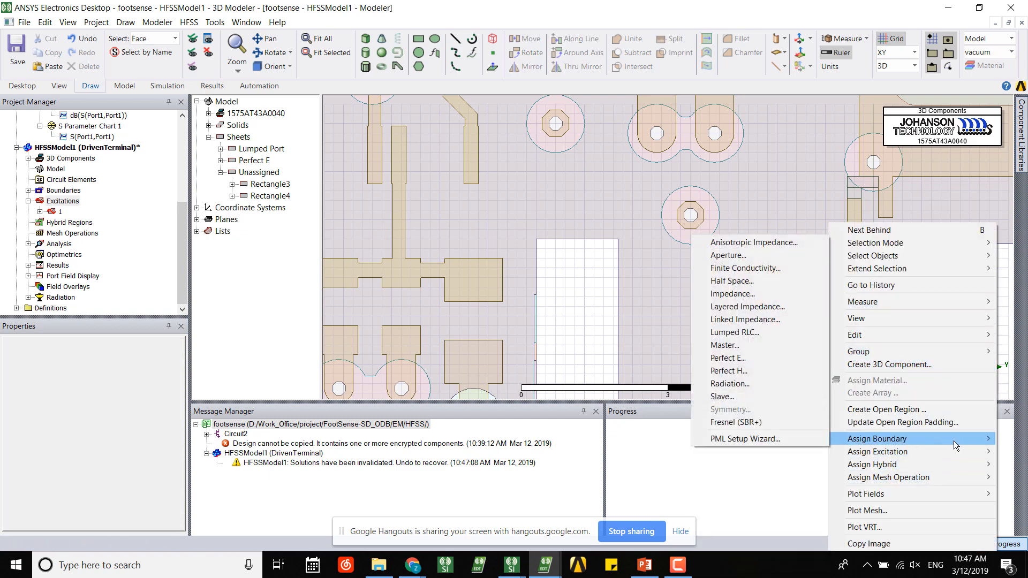
left_click(759, 333)
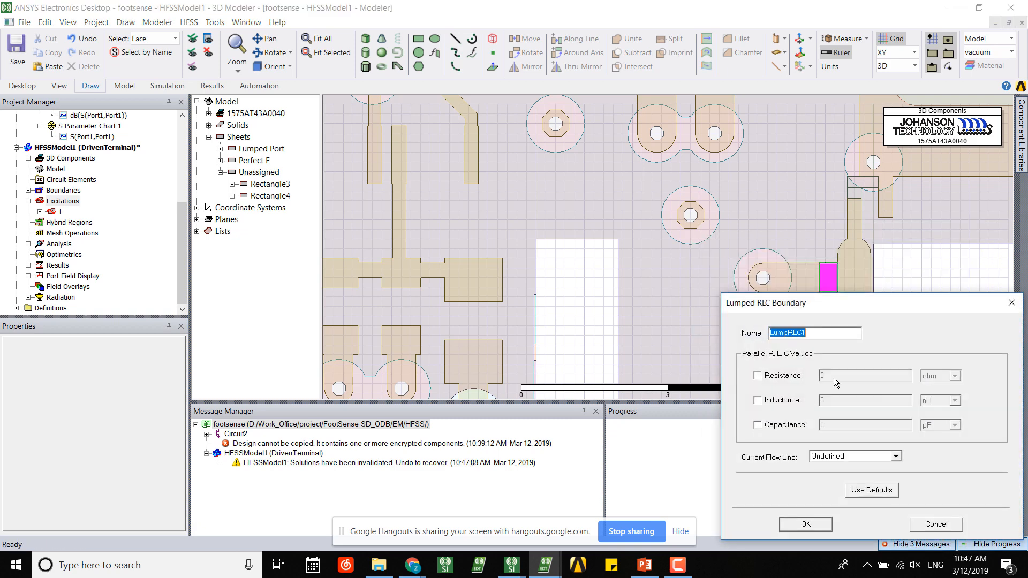
left_click(794, 425)
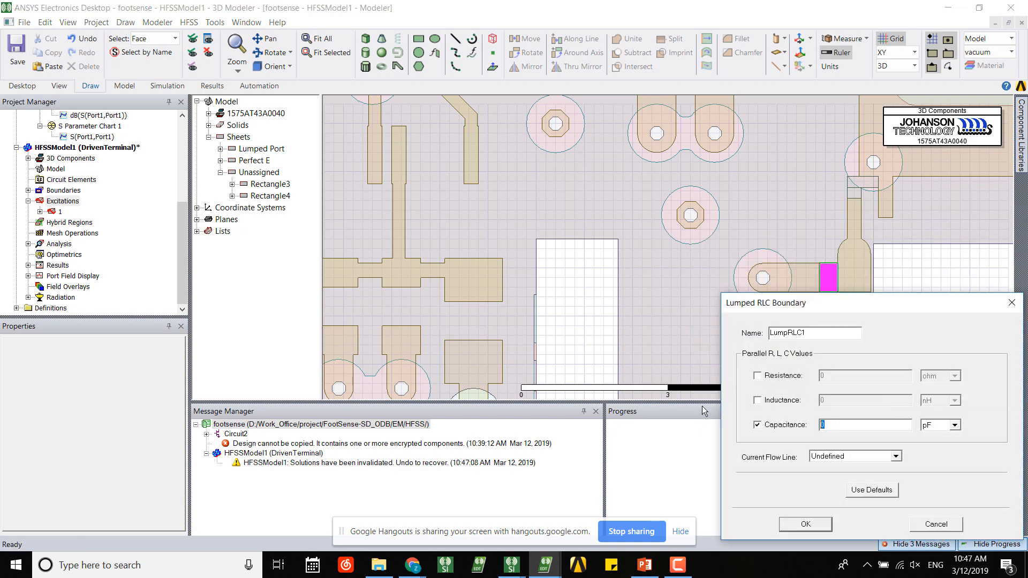
left_click(942, 525)
- Open the recent project footsense_matched in a new Electronics Desktop window and show its PCB in top view
right_click(552, 567)
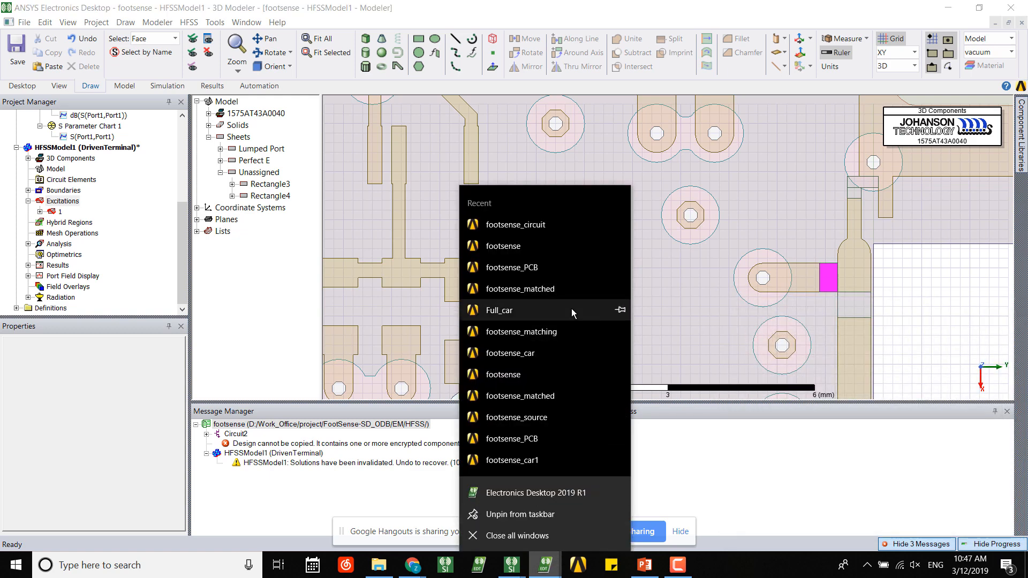
left_click(564, 295)
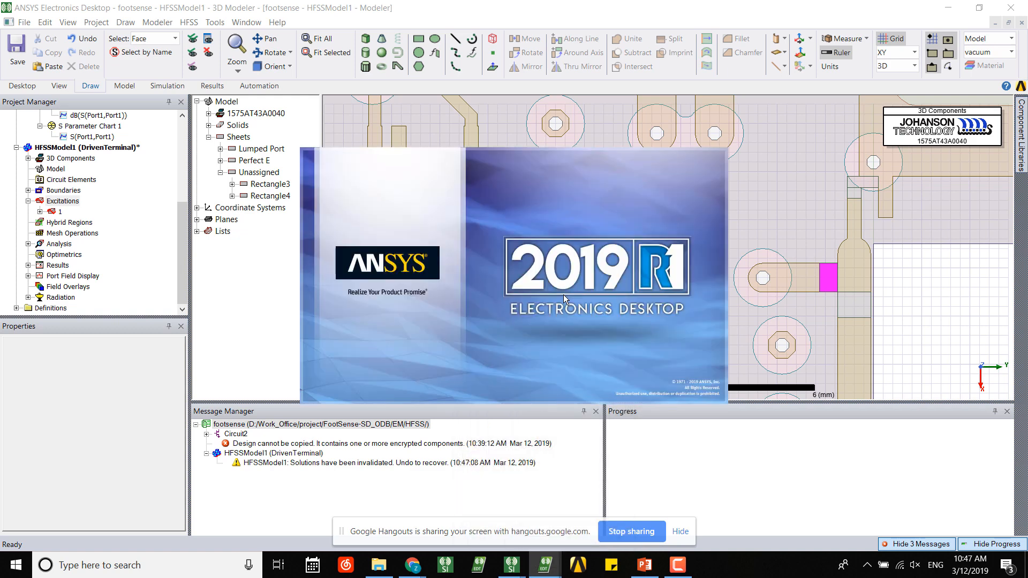
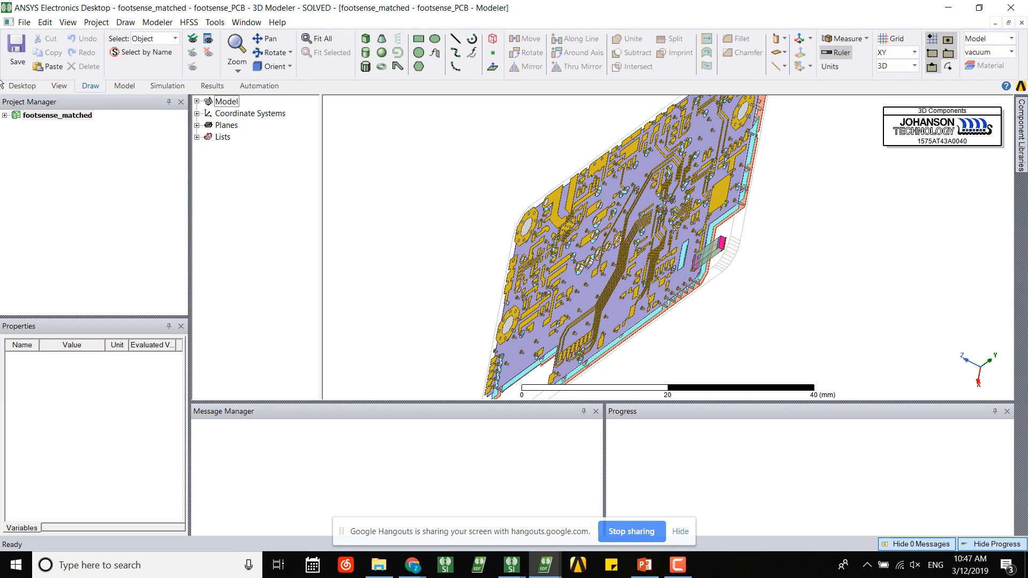
left_click(624, 107, "alt")
double_click(624, 107, "alt")
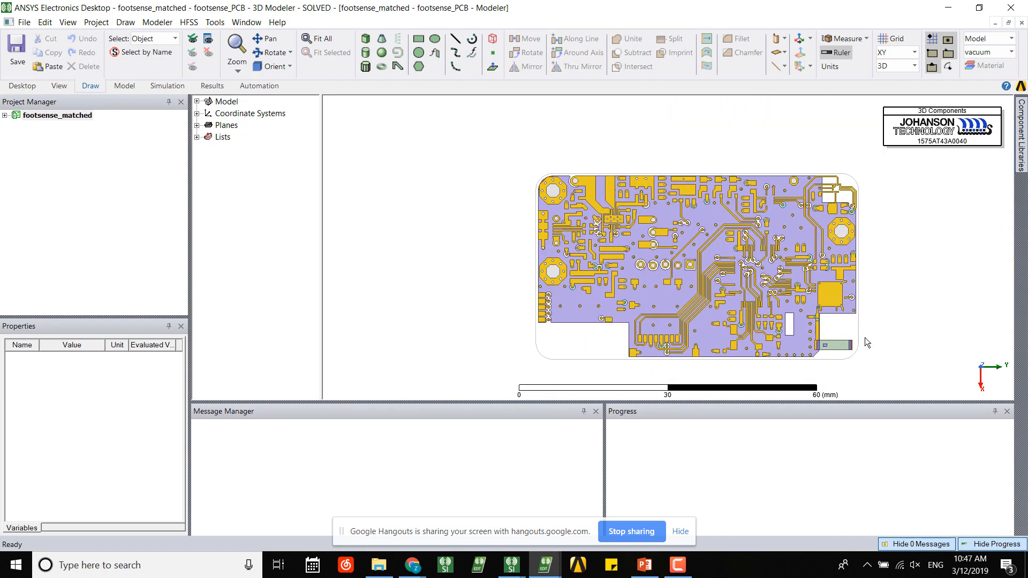
scroll(835, 332, "up", 5)
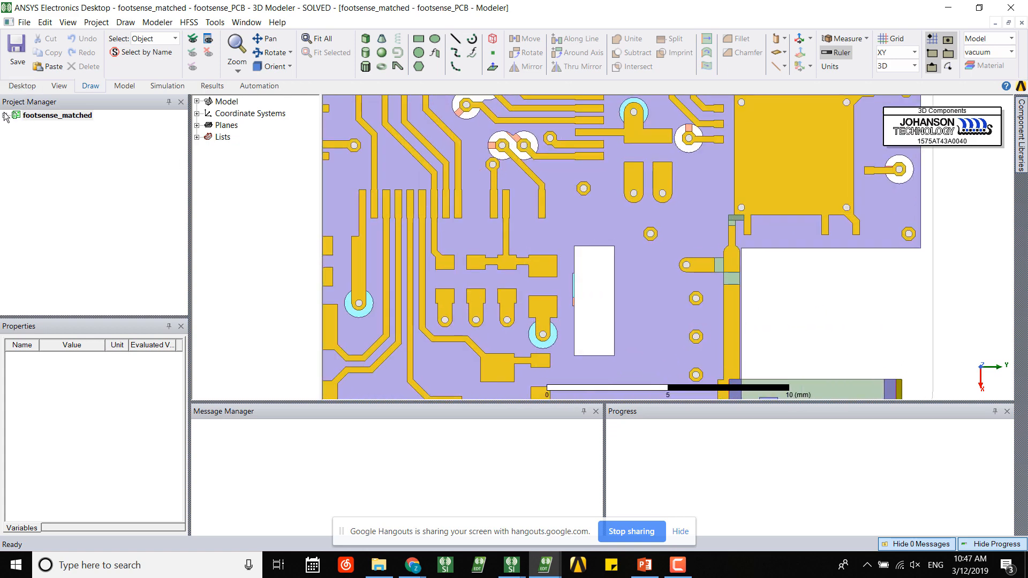
- Inspect the C1 and C2 lumped RLC boundaries and excitation 1 of the footsense_PCB design
left_click(5, 115)
left_click(16, 126)
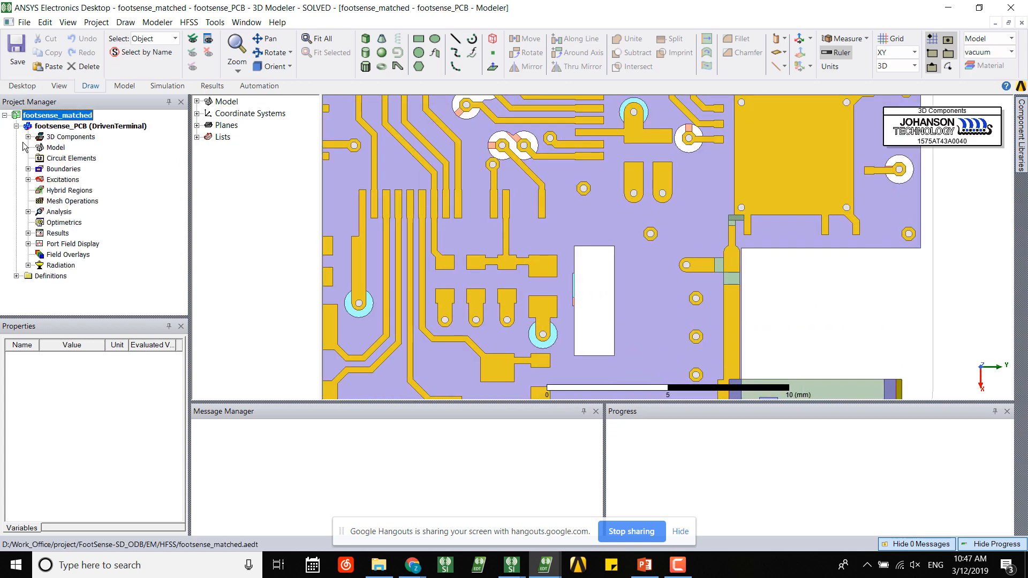
left_click(28, 169)
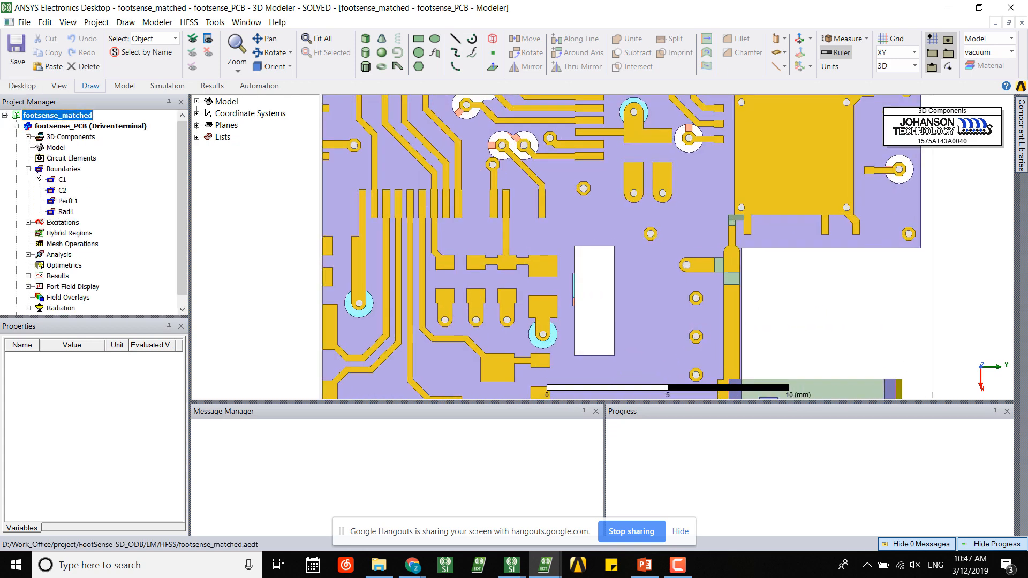
left_click(61, 183)
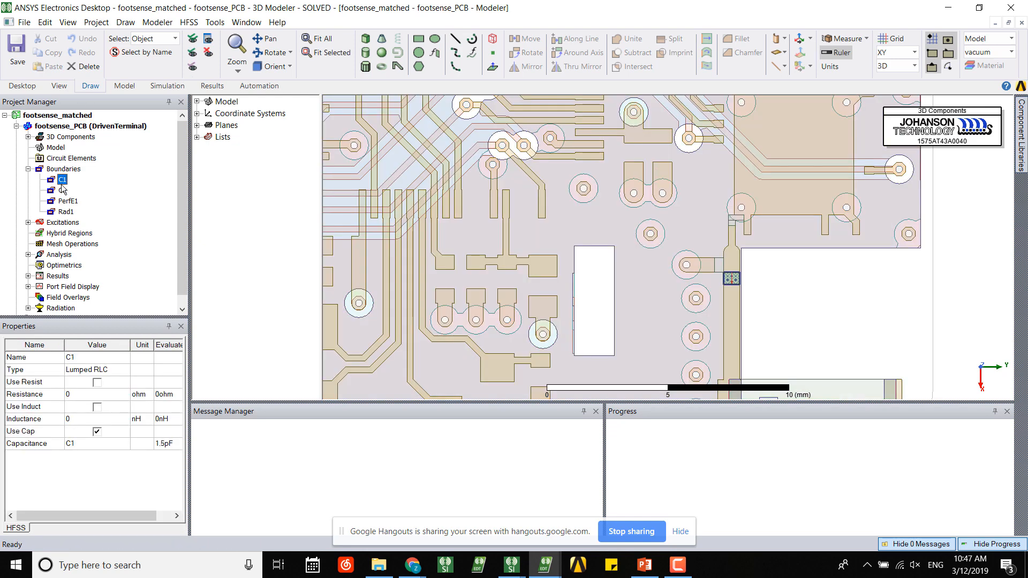
left_click(62, 192)
left_click(62, 179)
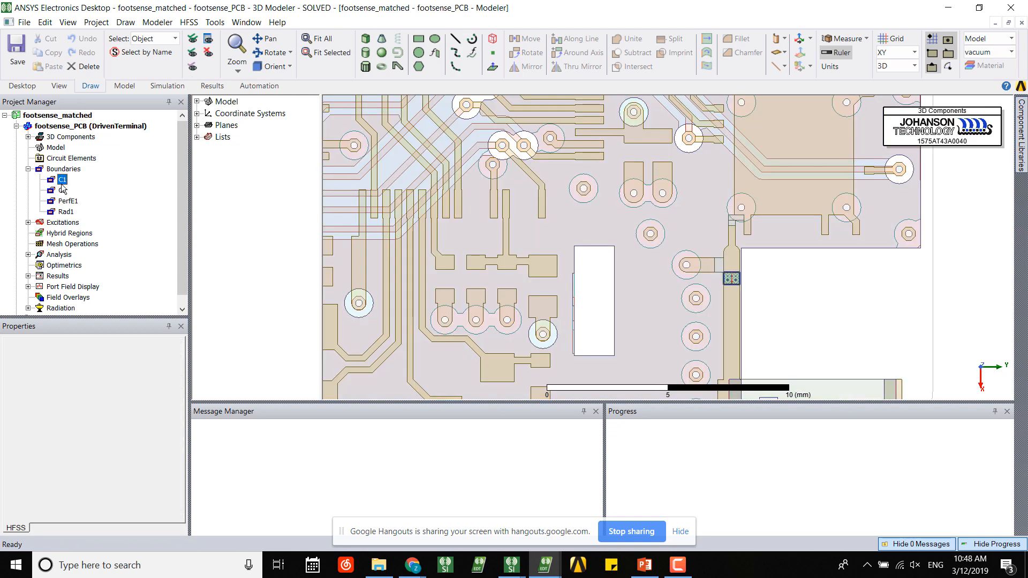
left_click(62, 190)
left_click(62, 177)
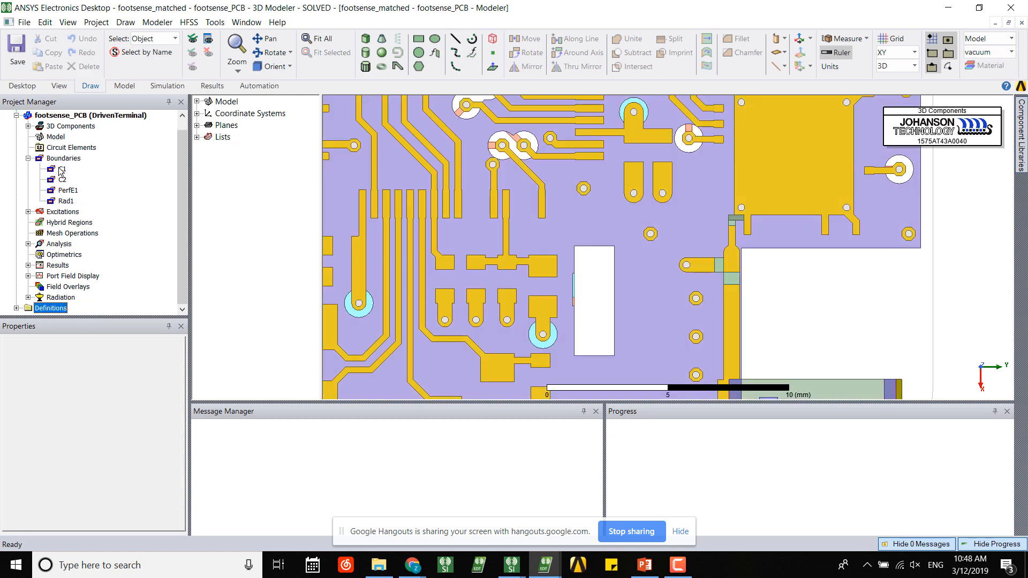
left_click(62, 179)
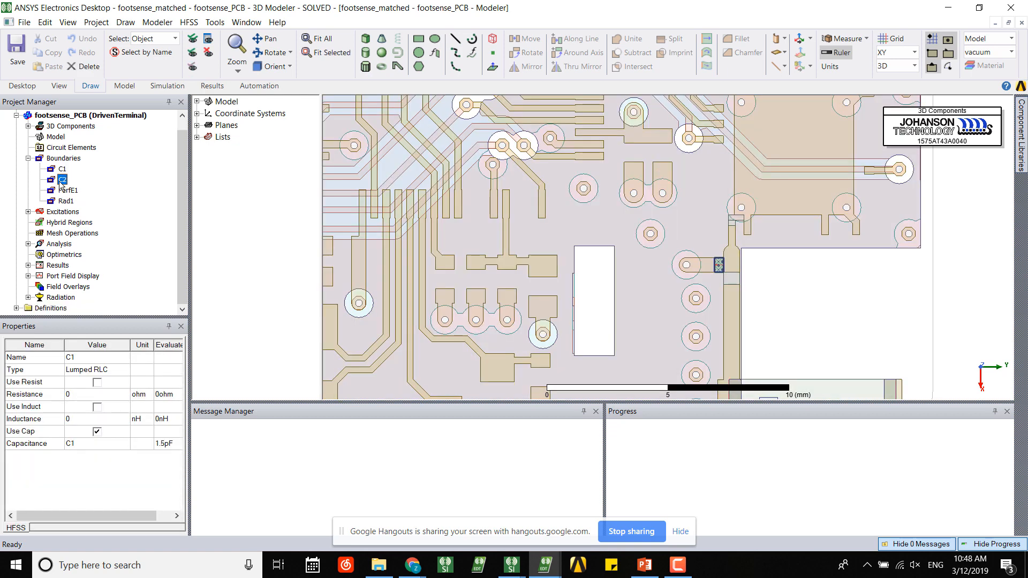
left_click(28, 212)
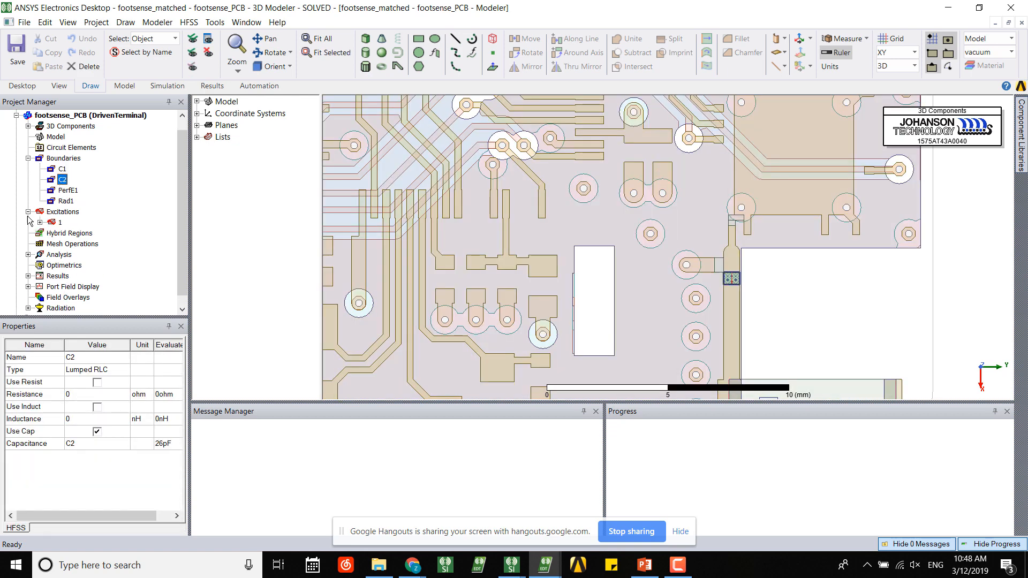
left_click(59, 223)
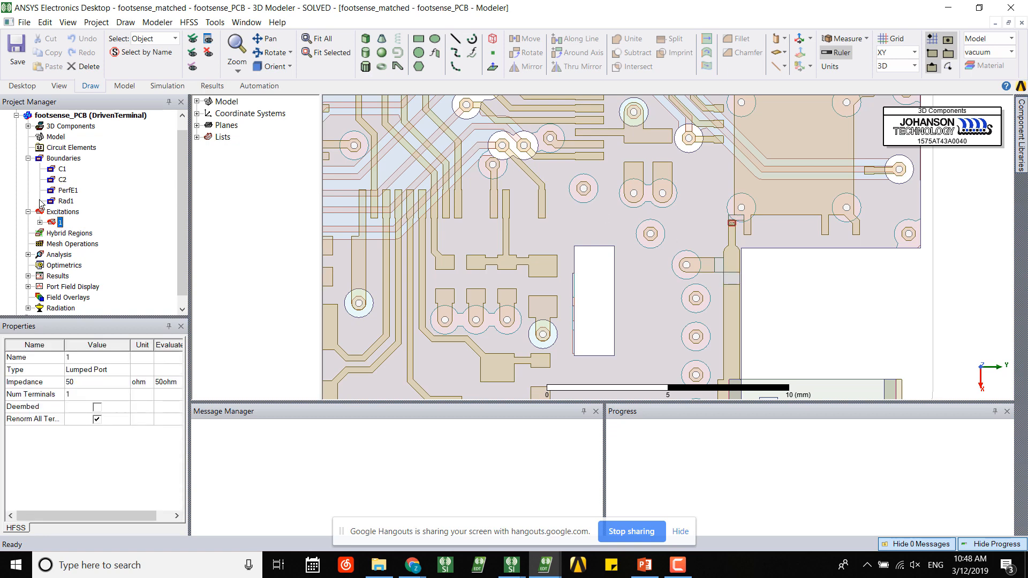
- Open Terminal S Parameter Plot 1 from the footsense_PCB results
scroll(57, 255, "down", 1)
left_click(29, 264)
left_click(77, 266)
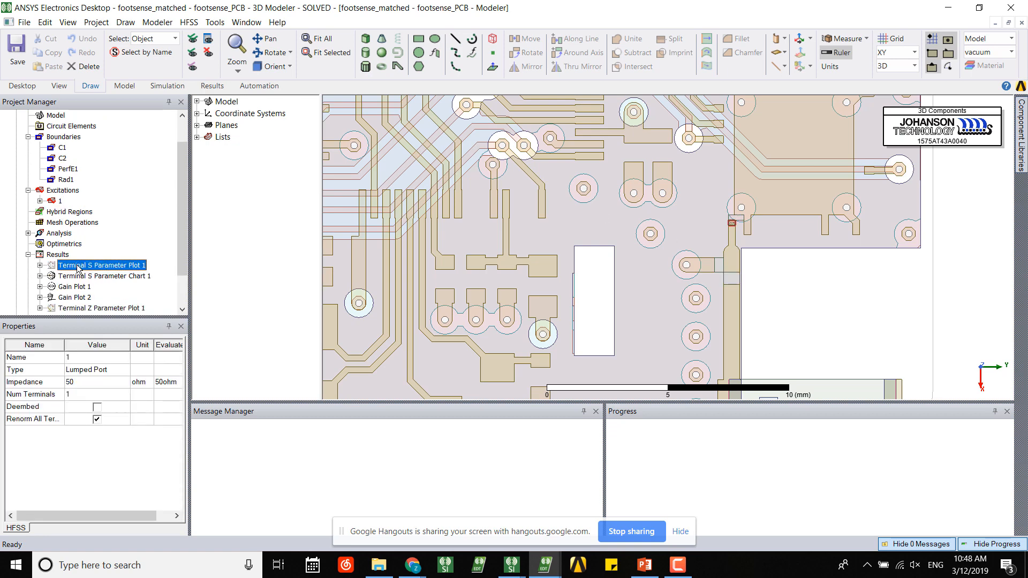
double_click(78, 266)
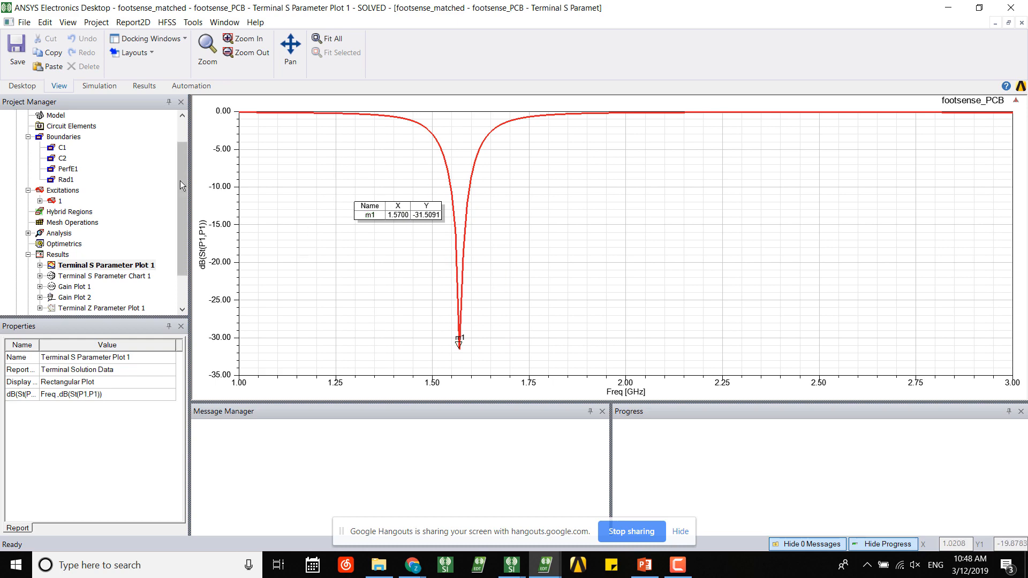
- Open Terminal S Parameter Chart 1 and examine the St(P1,P1) curve around marker m1 on the Smith chart
double_click(104, 278)
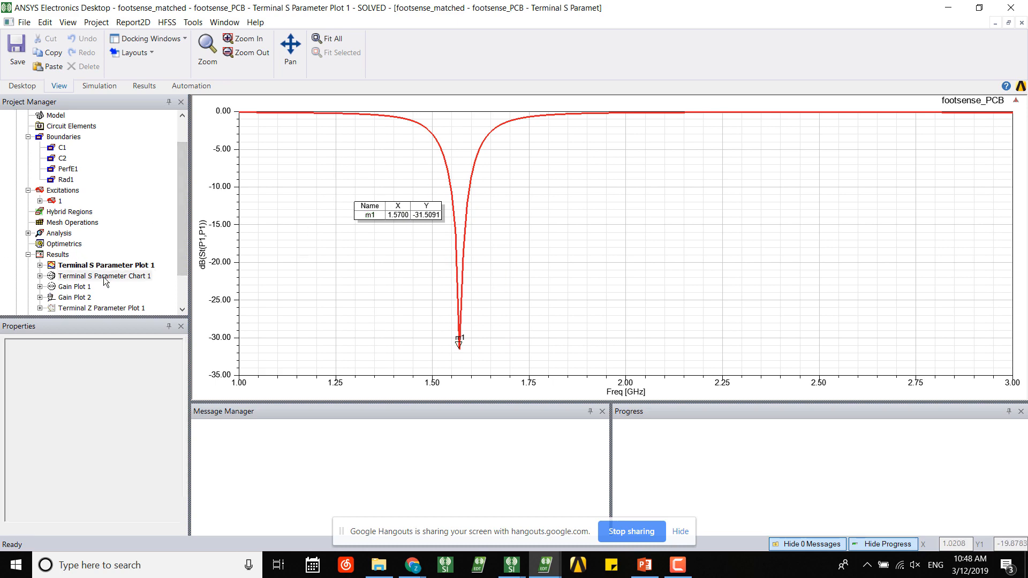
scroll(617, 263, "up", 5)
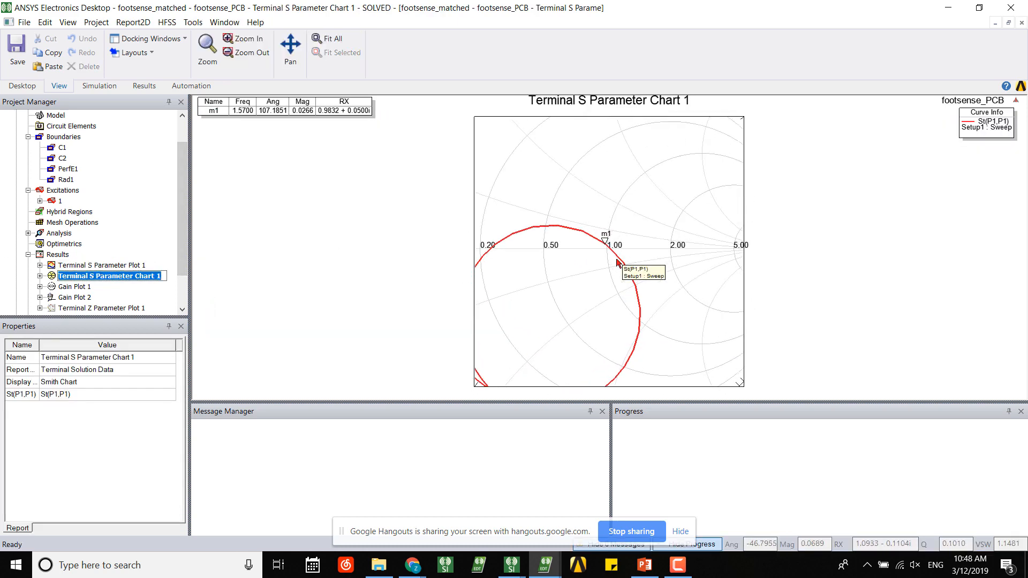
scroll(595, 192, "down", 5)
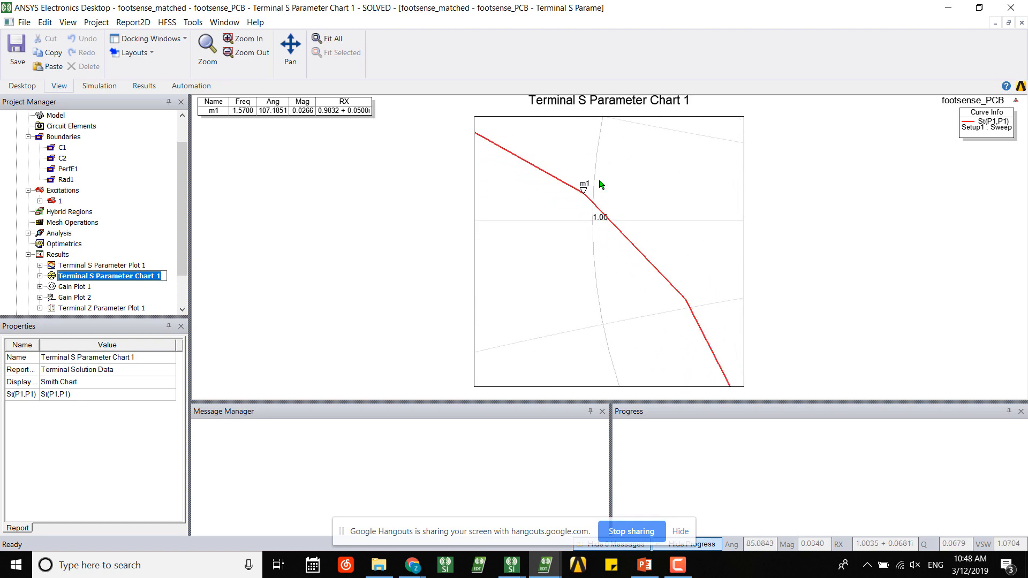
scroll(599, 196, "up", 4)
scroll(621, 181, "down", 6)
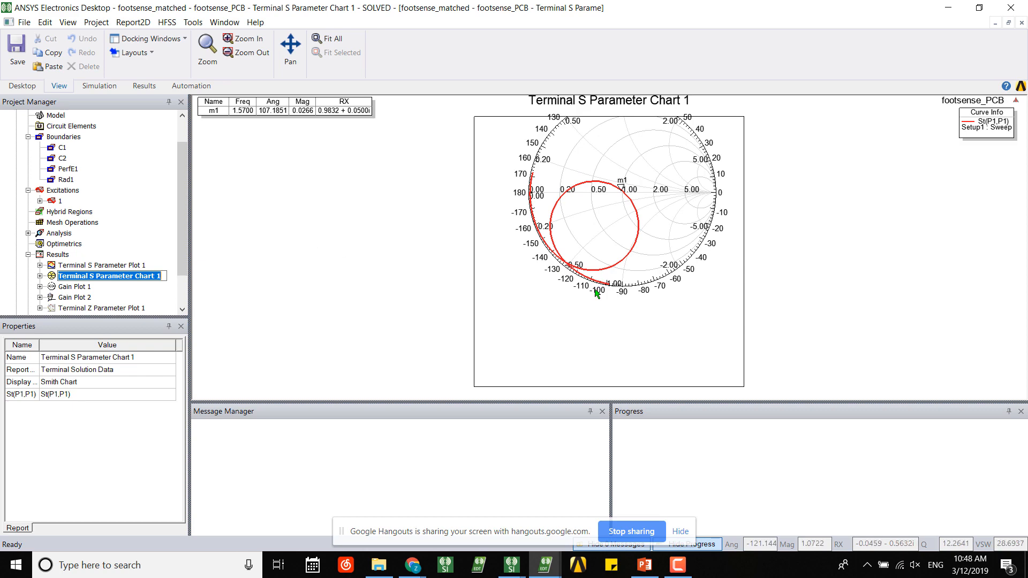
- Return to the footsense_PCB 3D model and view the board corner with the chip antenna
double_click(609, 338)
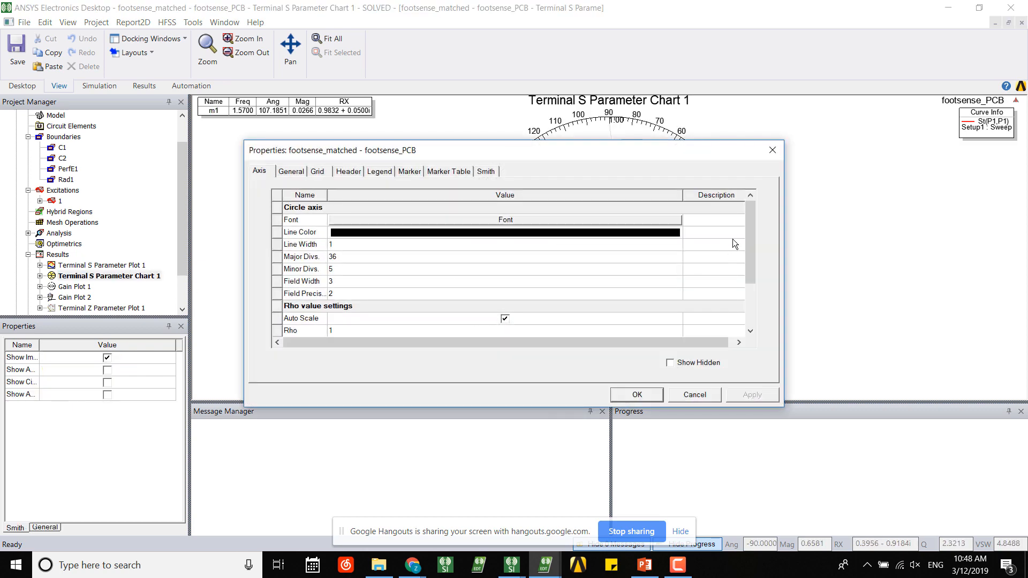
left_click(773, 150)
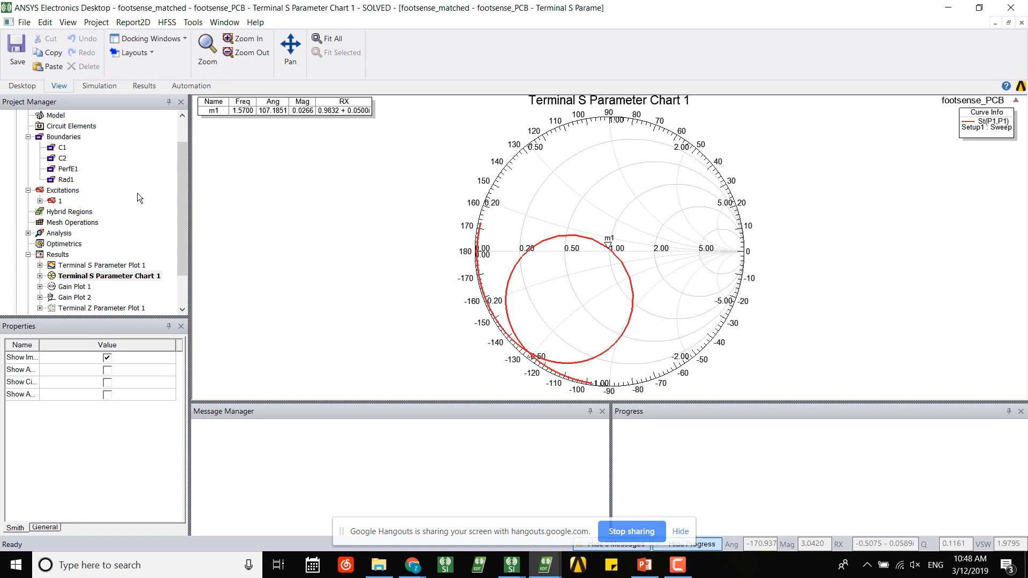
scroll(116, 247, "up", 1)
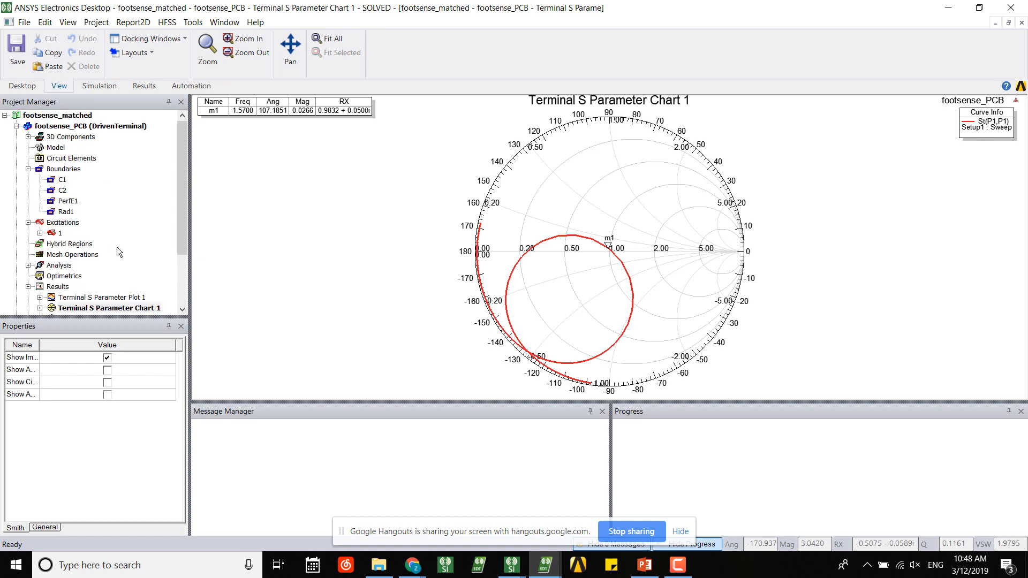
double_click(122, 127)
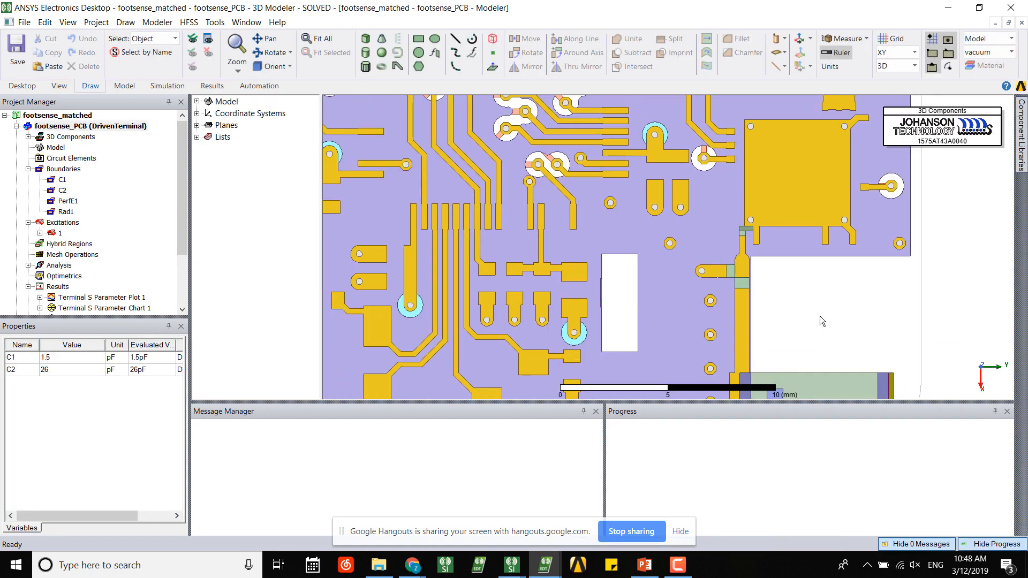
scroll(821, 317, "down", 2)
left_click_drag(664, 313, 601, 174, "shift")
- Inspect the 3D infinite sphere setup among the design's radiation setups
scroll(79, 292, "down", 3)
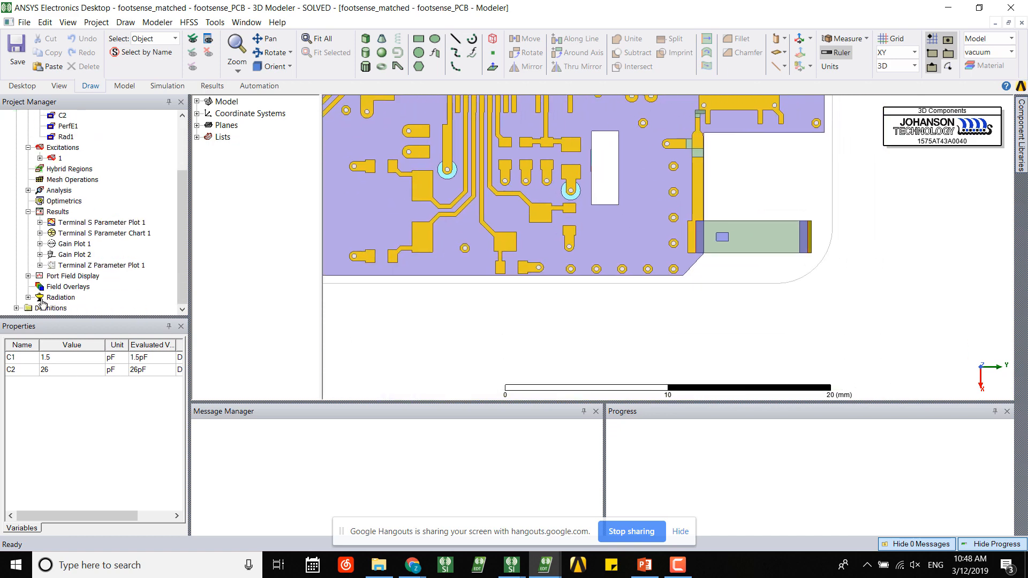
double_click(56, 298)
left_click(62, 299)
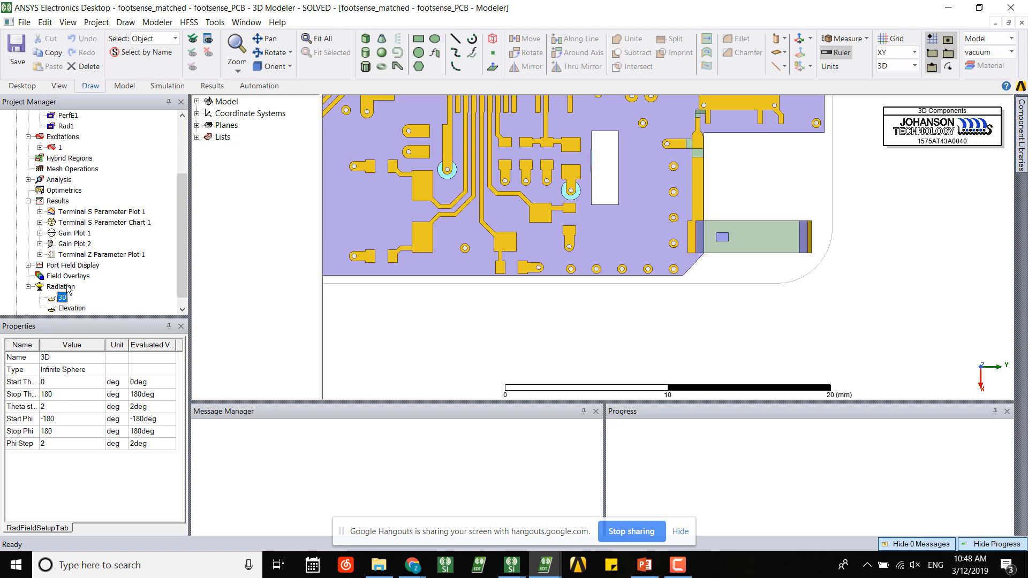
- Create a far-field radiation pattern report of dB(GainTotal) from Setup1 : LastAdaptive using the 3D geometry
scroll(90, 230, "up", 3)
scroll(71, 231, "down", 2)
left_click(60, 224)
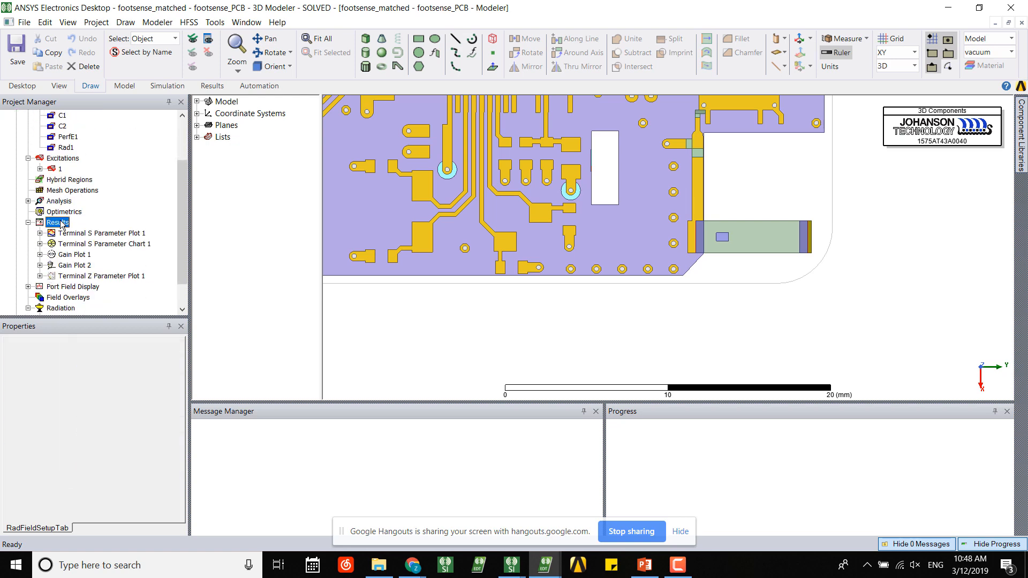
right_click(60, 223)
mouse_move(163, 219)
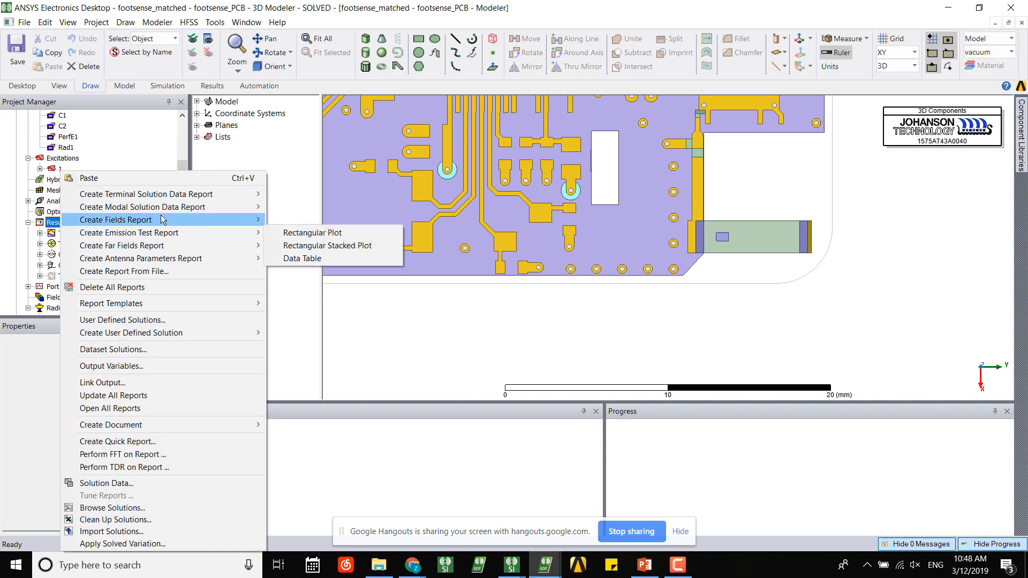
mouse_move(127, 246)
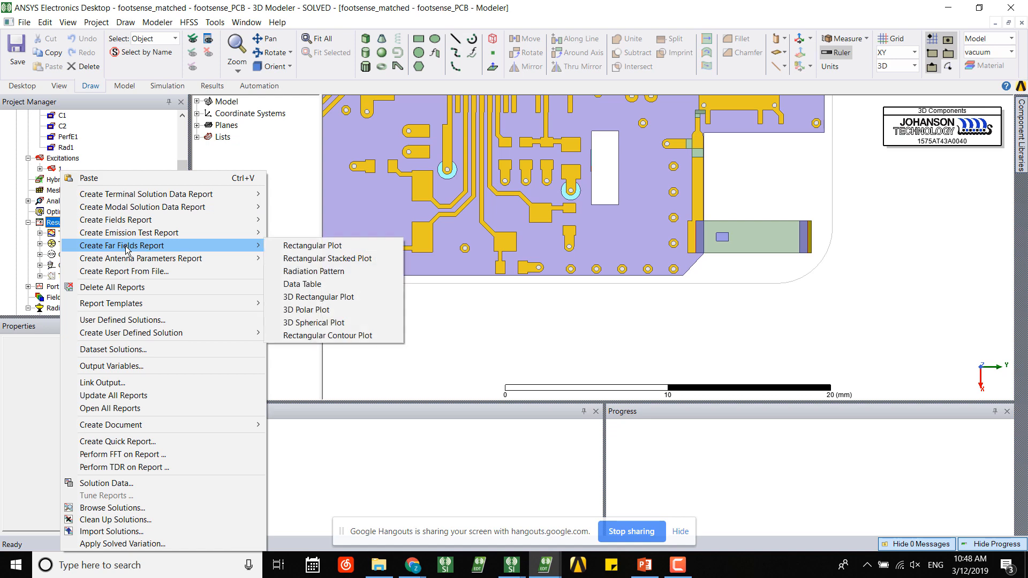
left_click(308, 271)
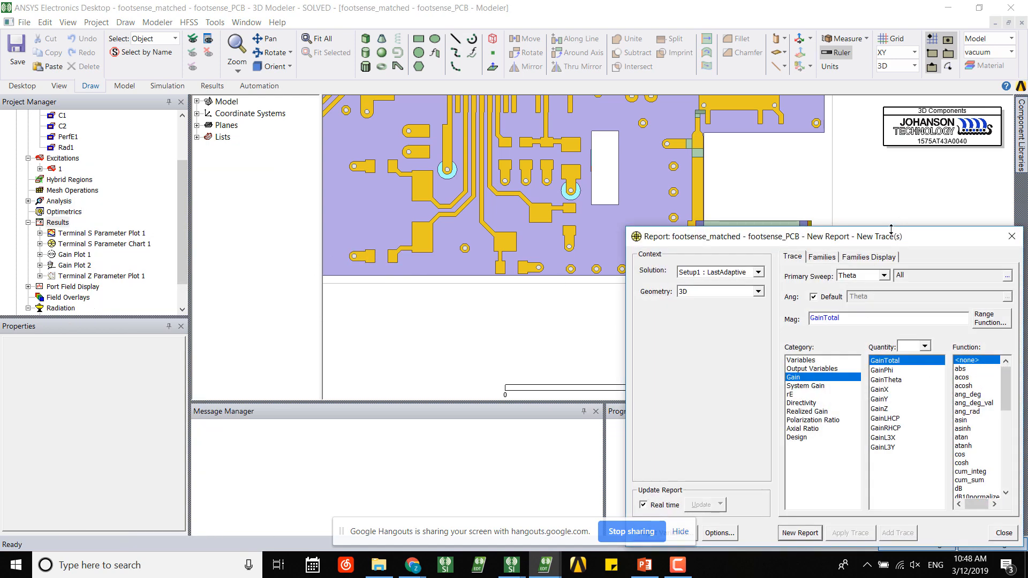
left_click_drag(891, 230, 396, 113)
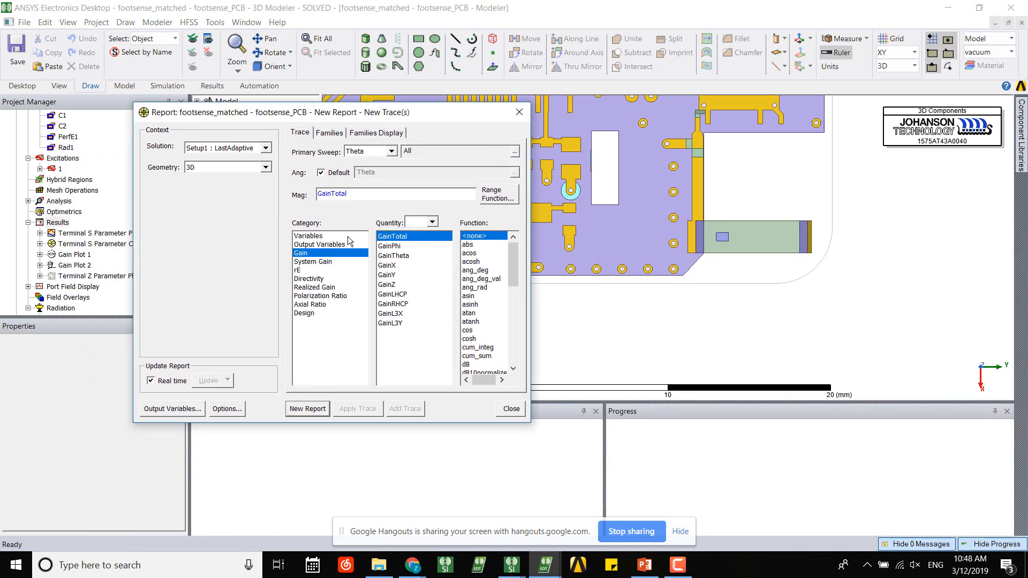
scroll(491, 354, "down", 3)
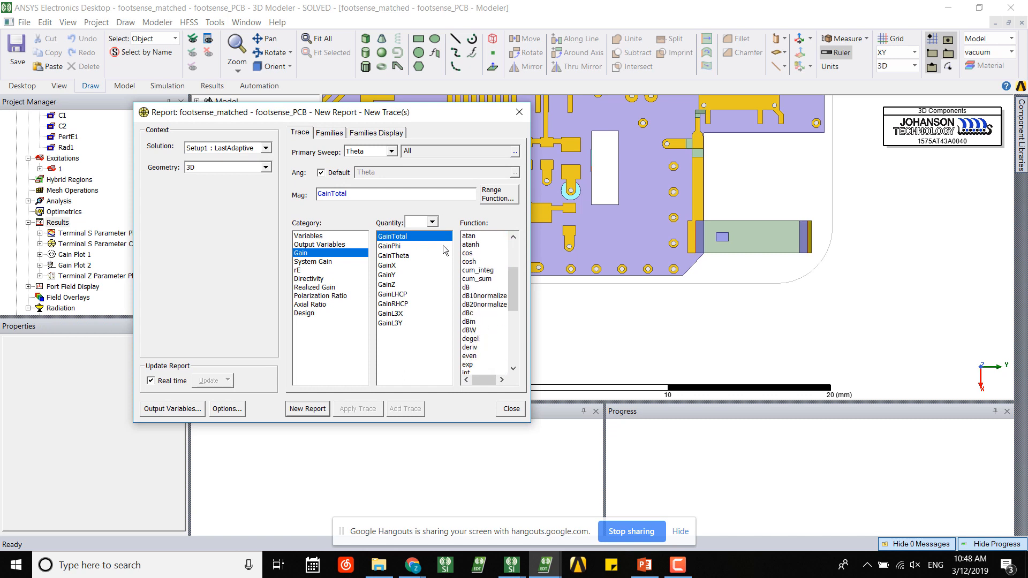
left_click(465, 288)
left_click(308, 409)
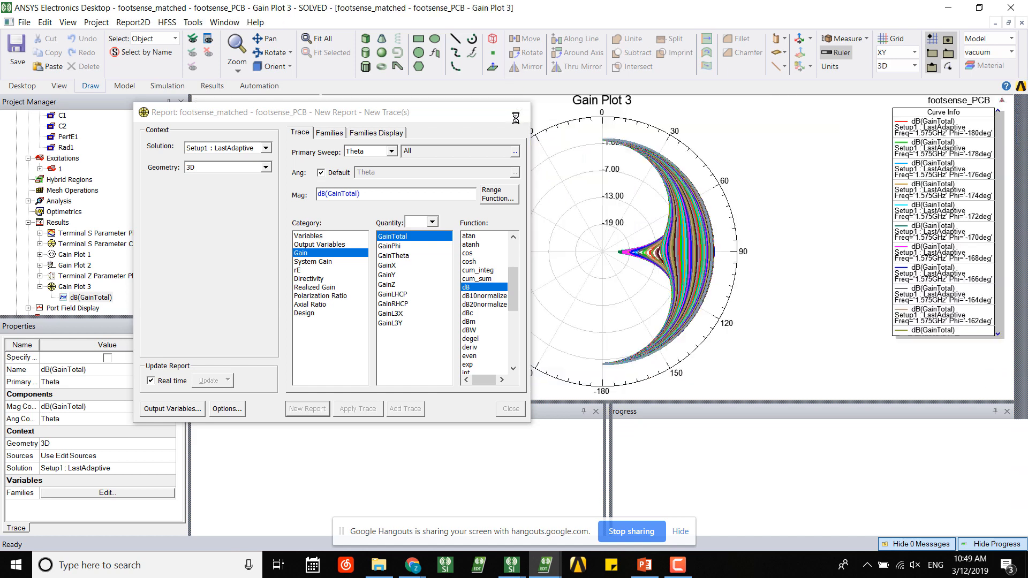
- Switch the gain trace's geometry to Elevation and apply it to the radiation pattern
left_click(266, 167)
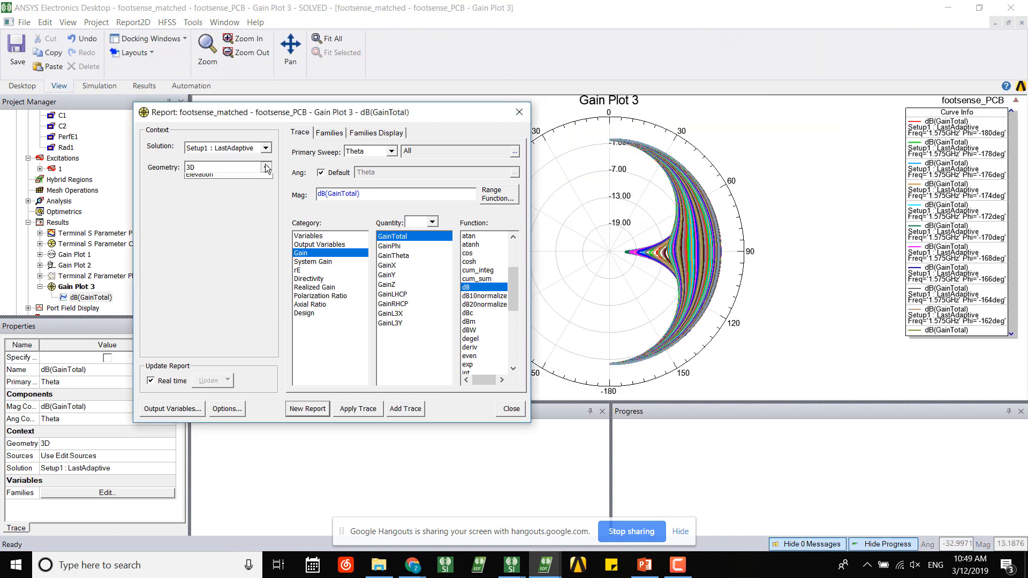
left_click(214, 183)
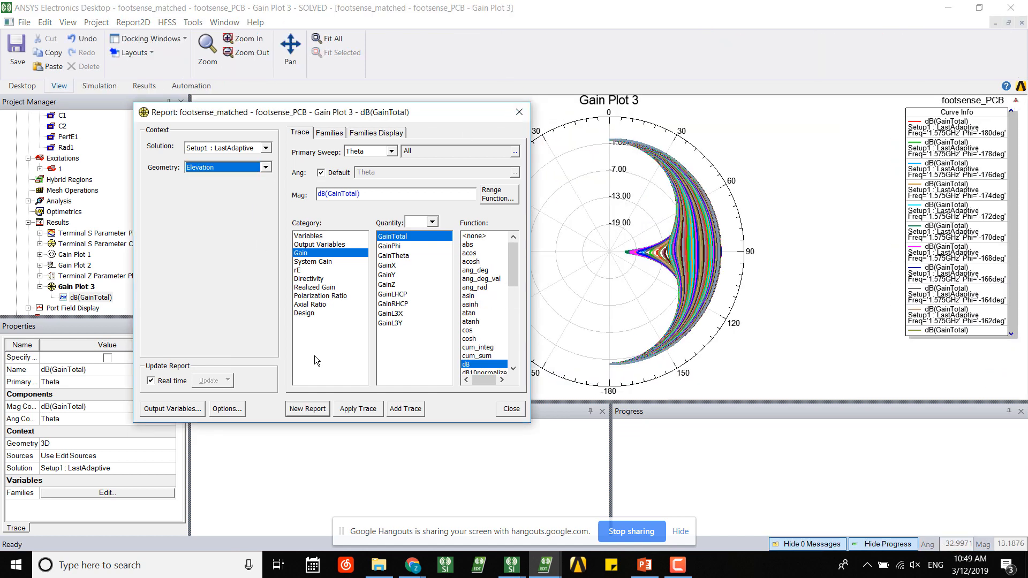
left_click(358, 409)
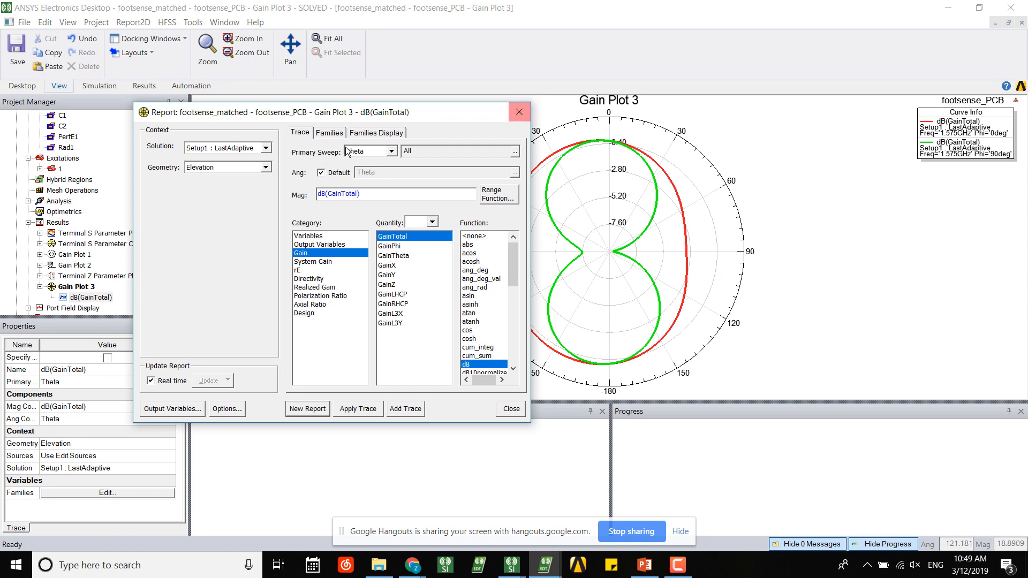
- Restrict the gain trace's Phi family to 0deg, apply the trace and close the report settings
left_click(328, 133)
left_click_drag(345, 113, 144, 83)
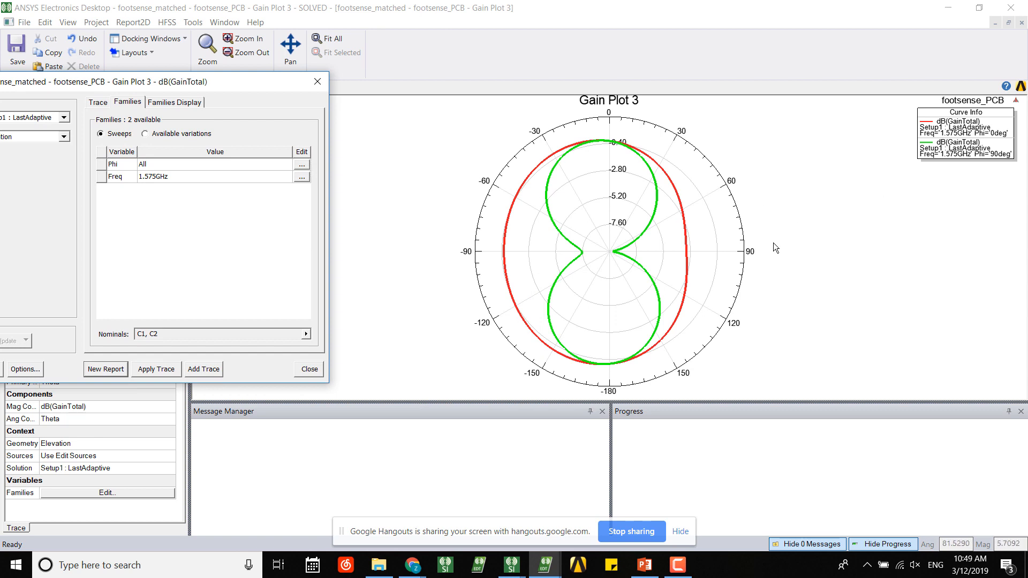
left_click(303, 165)
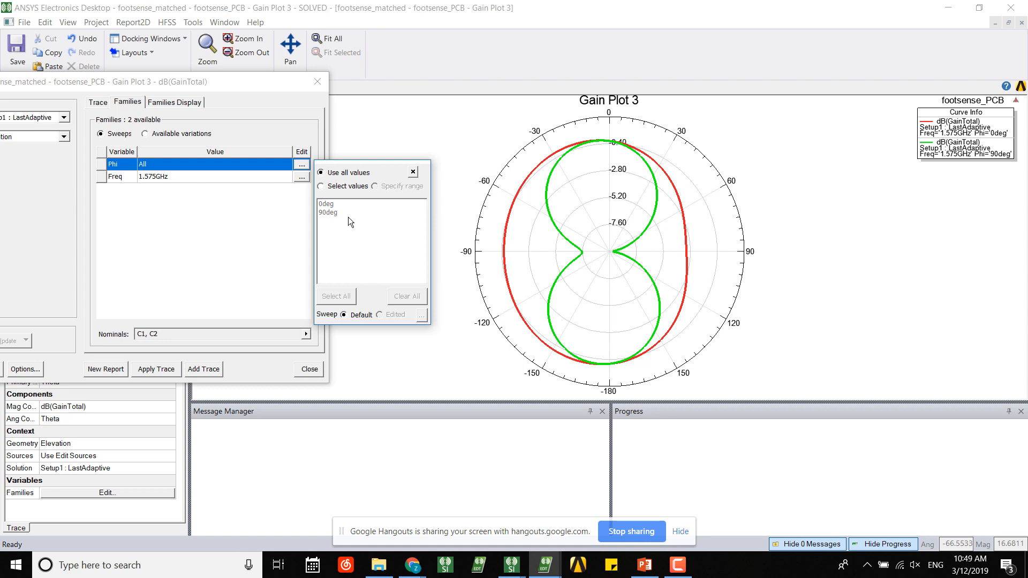
left_click(330, 204)
left_click(333, 212)
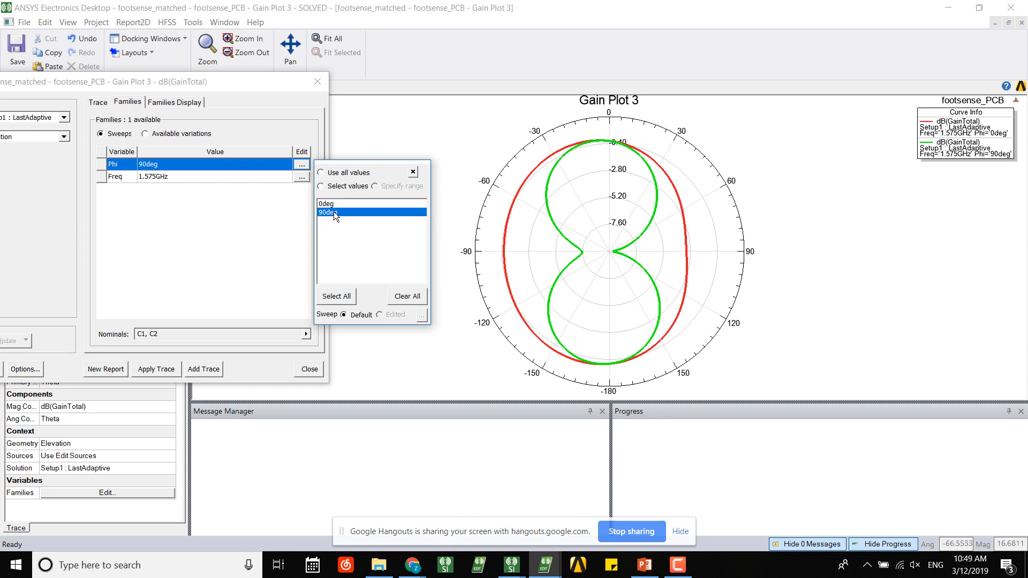
left_click(333, 205)
left_click(332, 213)
left_click(333, 207)
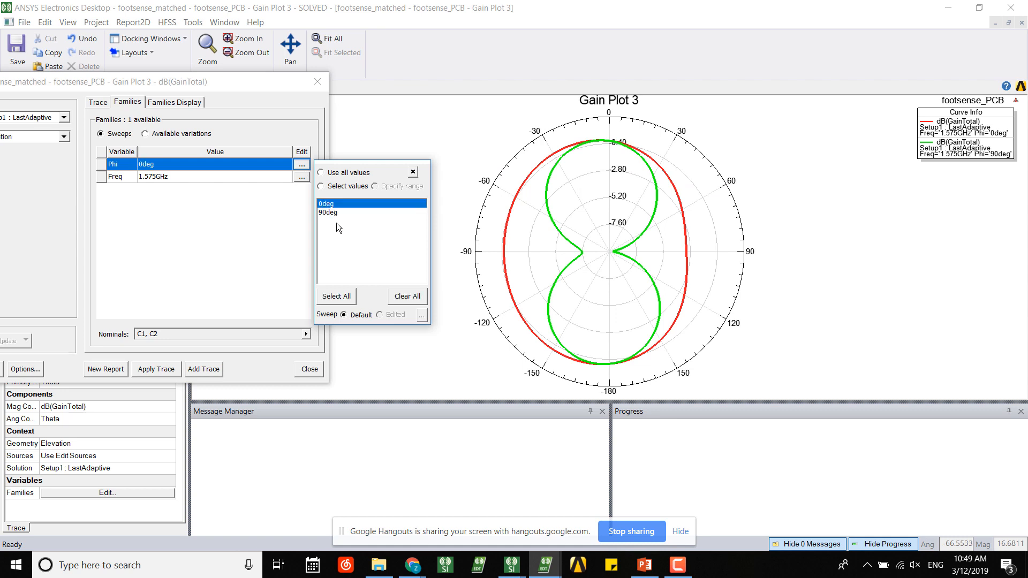
left_click(219, 274)
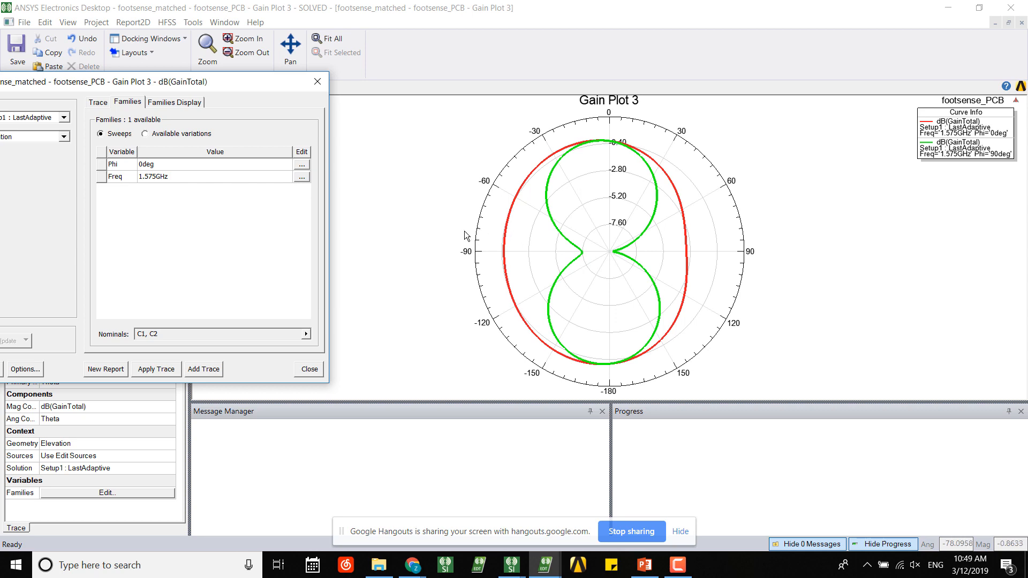
left_click(156, 370)
left_click(318, 81)
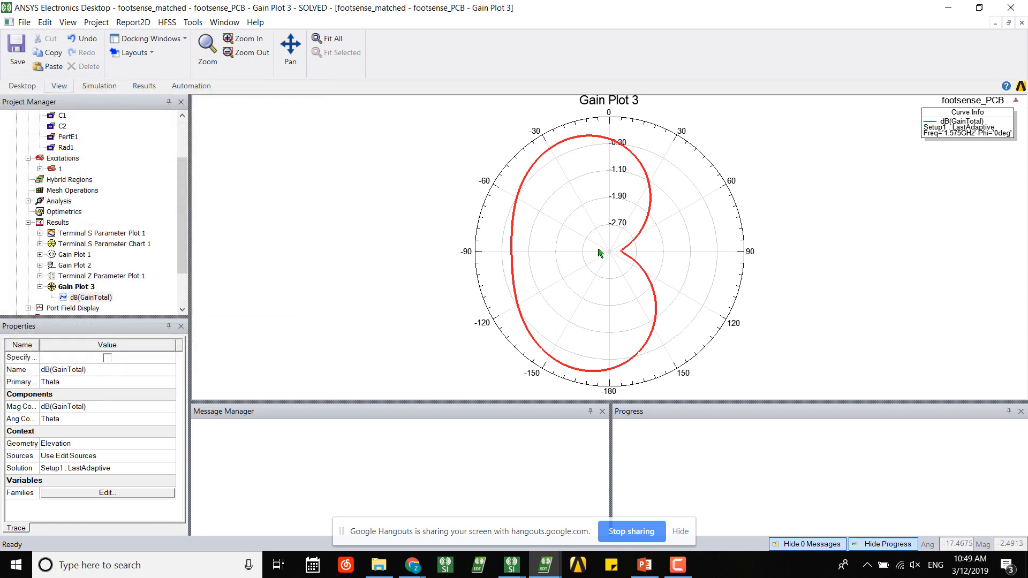
- Add a marker at the upper peak of the dB(GainTotal) curve, at Theta -9 degrees
scroll(627, 140, "up", 3)
scroll(623, 140, "down", 3)
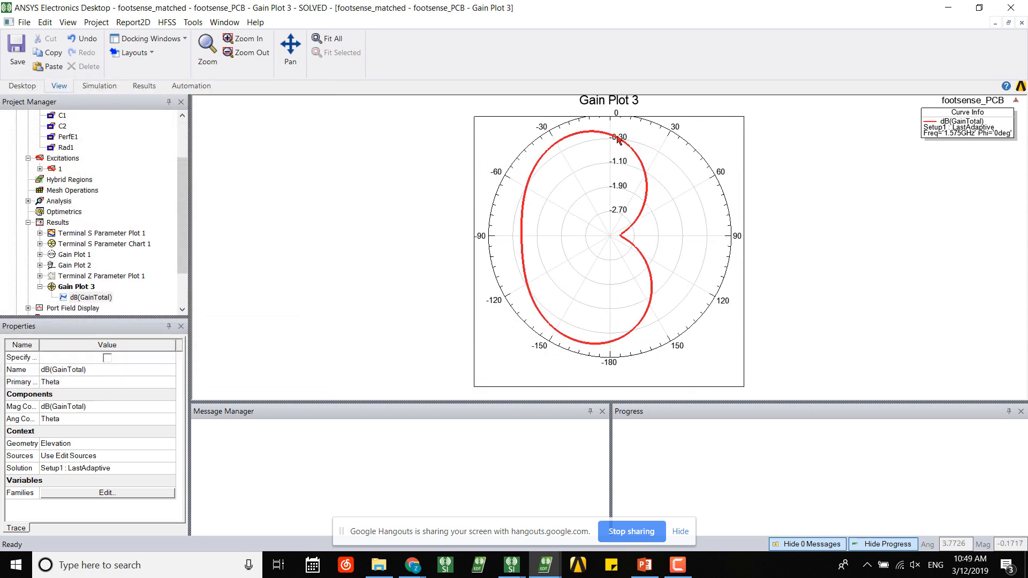
right_click(585, 127)
mouse_move(668, 134)
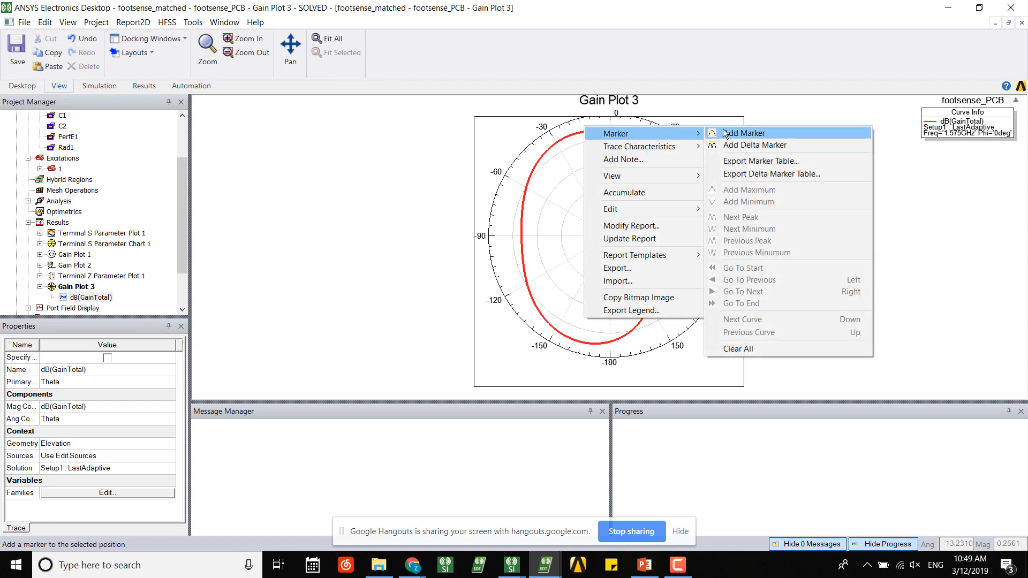
left_click(724, 133)
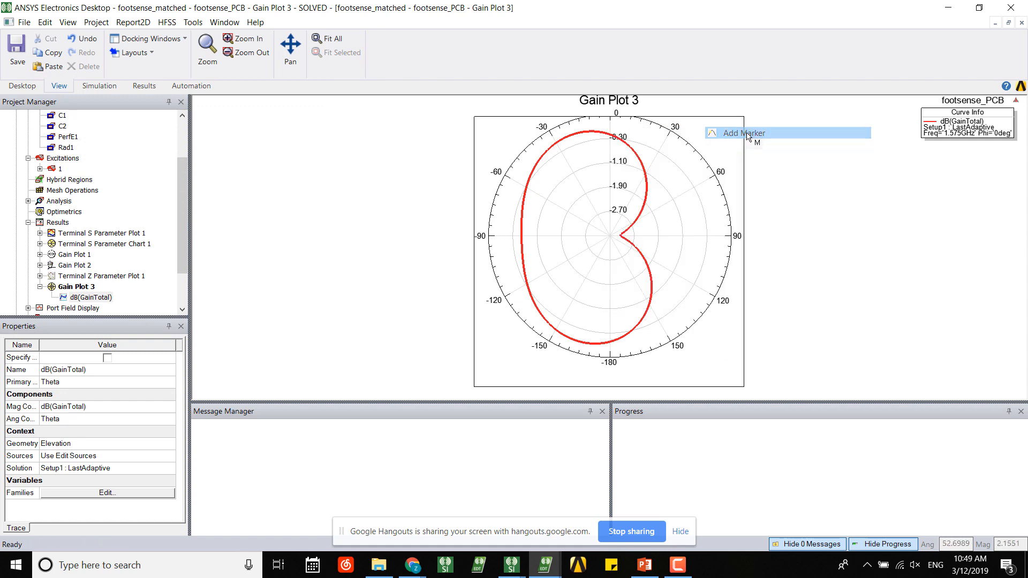
left_click(593, 130)
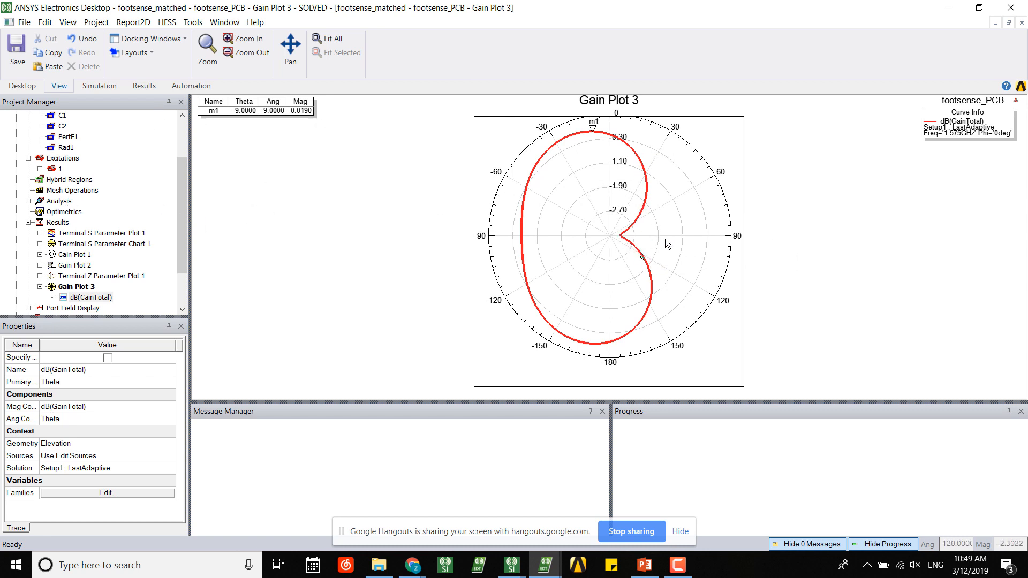
- Overlay Gain Plot 3 on the footsense_PCB 3D model and examine the pattern's orientation relative to the board
right_click(66, 287)
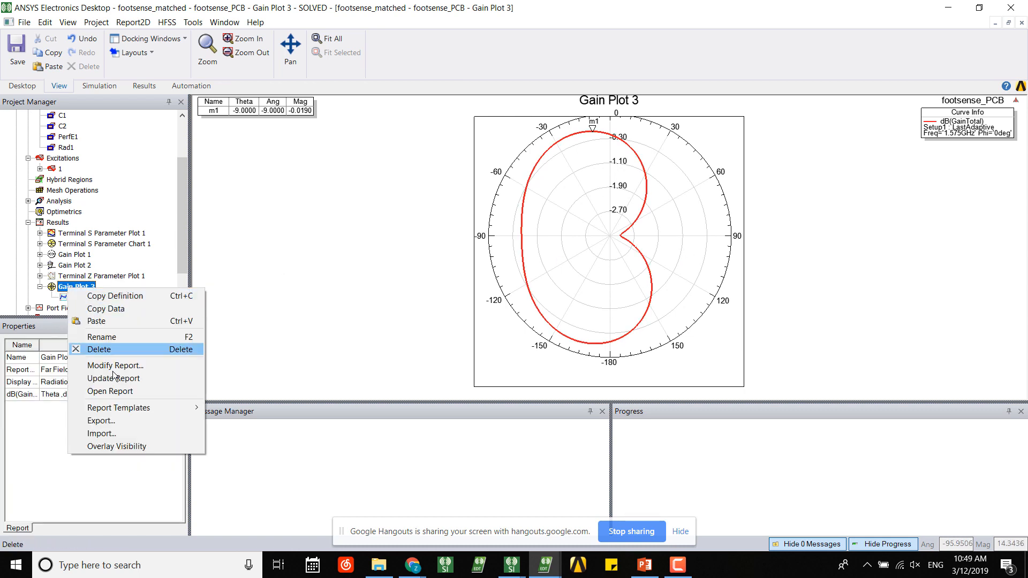
left_click(124, 445)
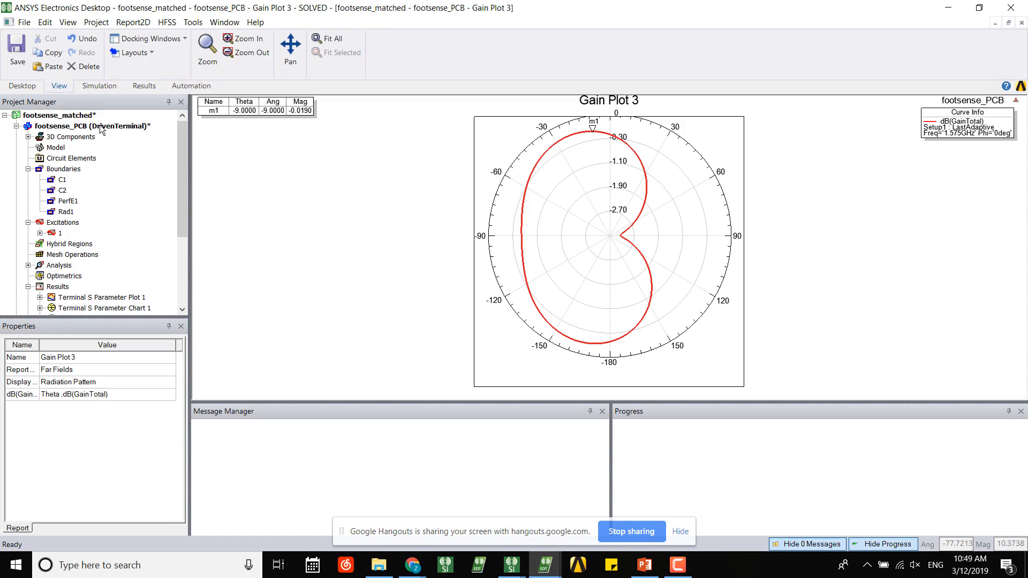
double_click(100, 126)
middle_click_drag(715, 192, 921, 278)
scroll(690, 173, "down", 3)
scroll(690, 177, "down", 2)
scroll(745, 228, "down", 3)
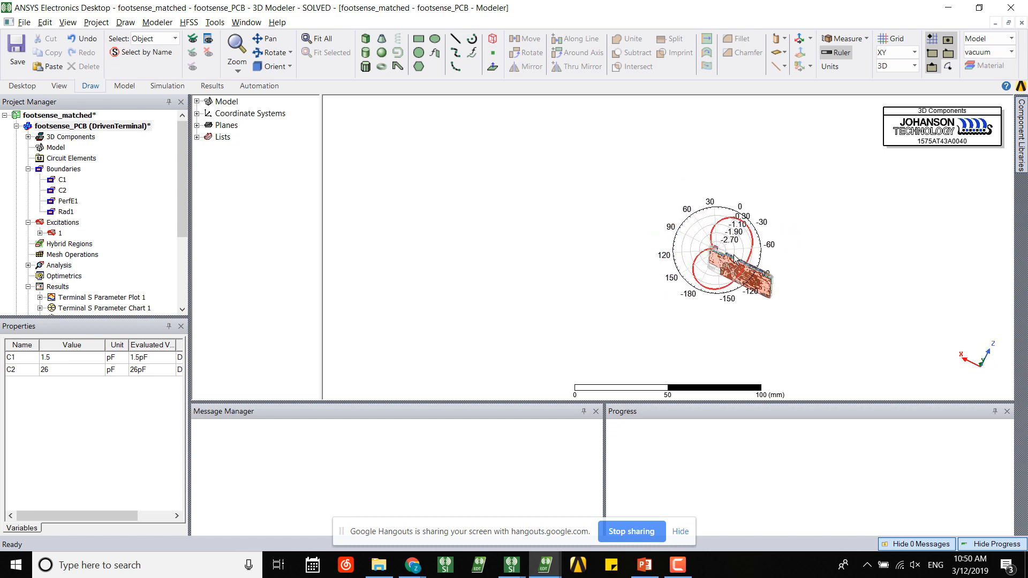
scroll(797, 253, "up", 4)
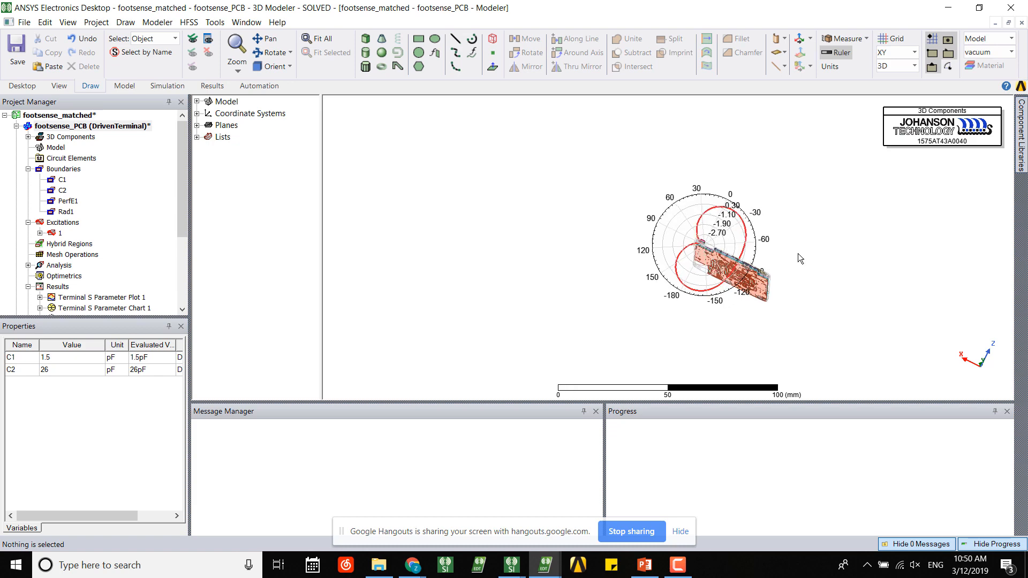
middle_click_drag(625, 228, 562, 262)
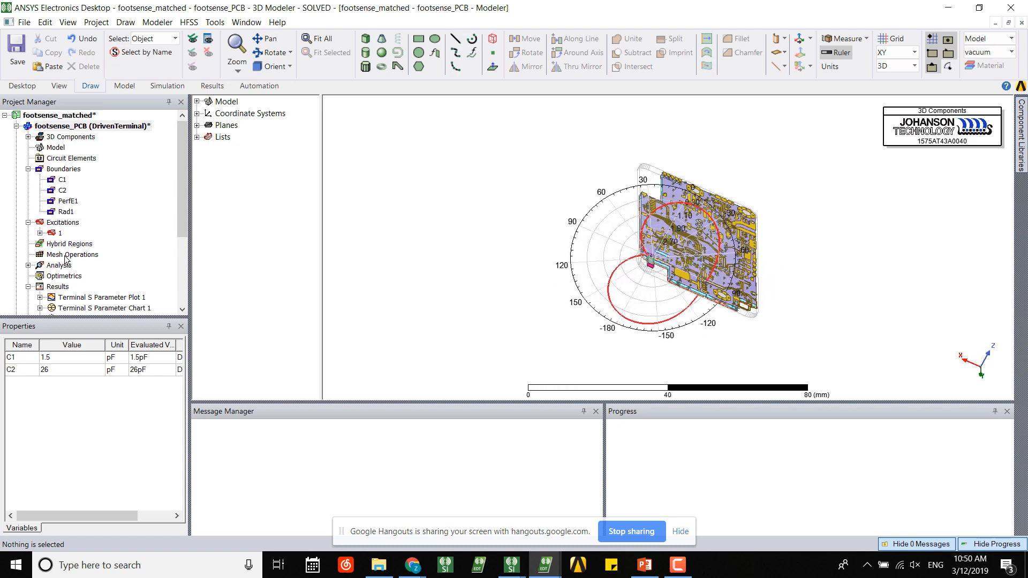
- Create a far fields 3D polar plot of dB(GainTotal) for the 3D geometry at 1.575GHz and close the report settings
scroll(65, 261, "down", 2)
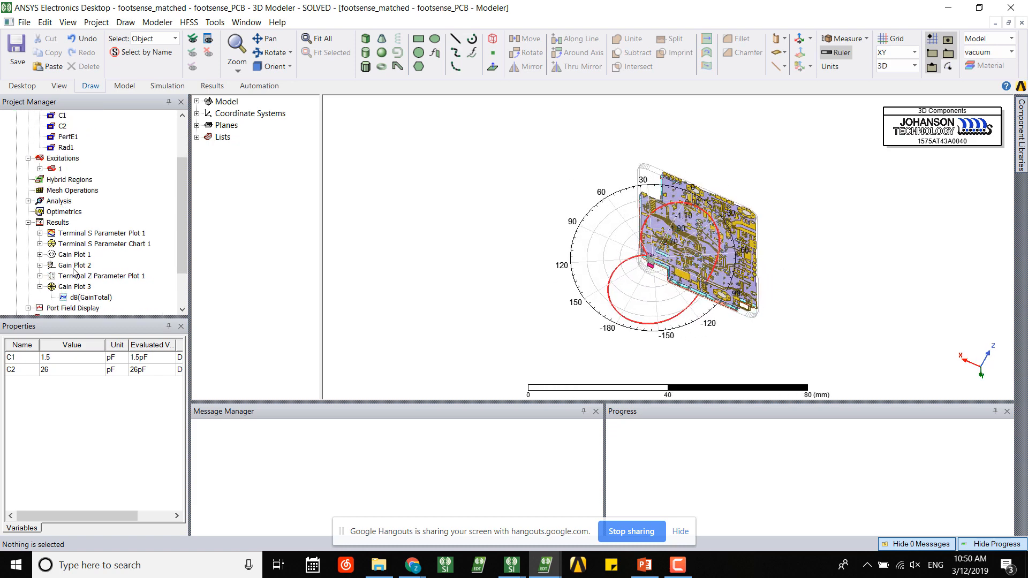
right_click(59, 224)
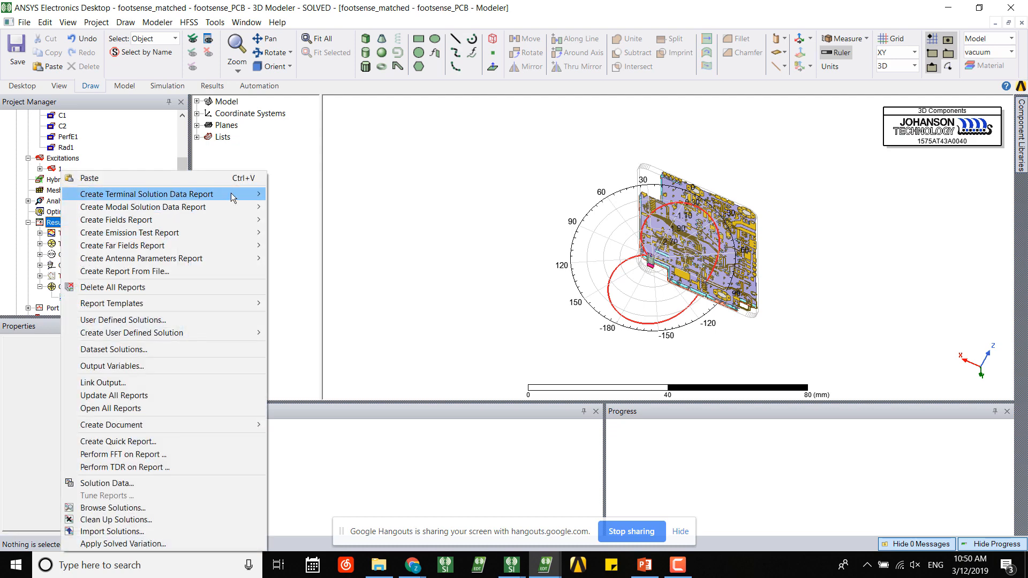
mouse_move(233, 198)
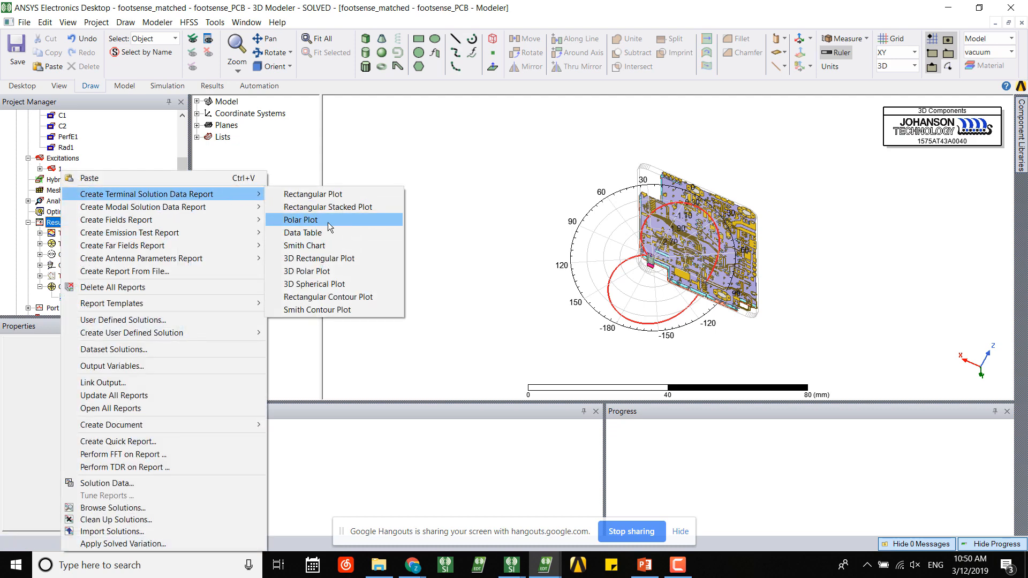
mouse_move(182, 246)
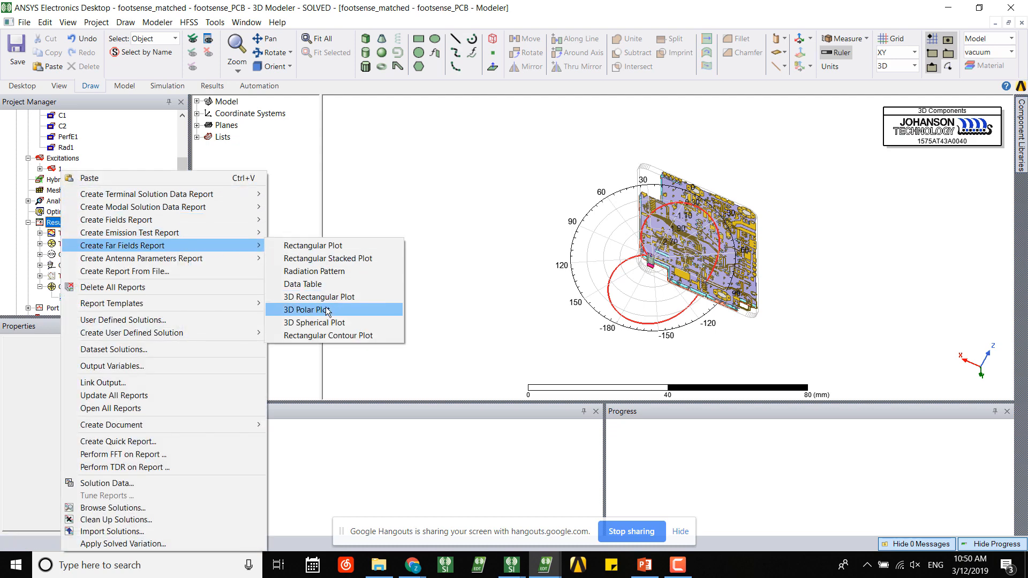
left_click(327, 312)
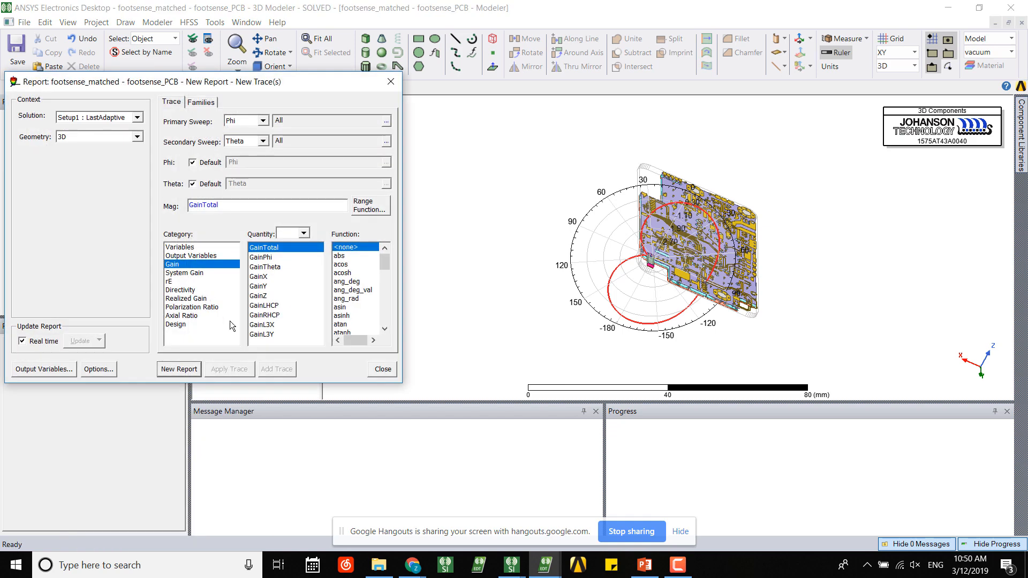
scroll(340, 316, "down", 2)
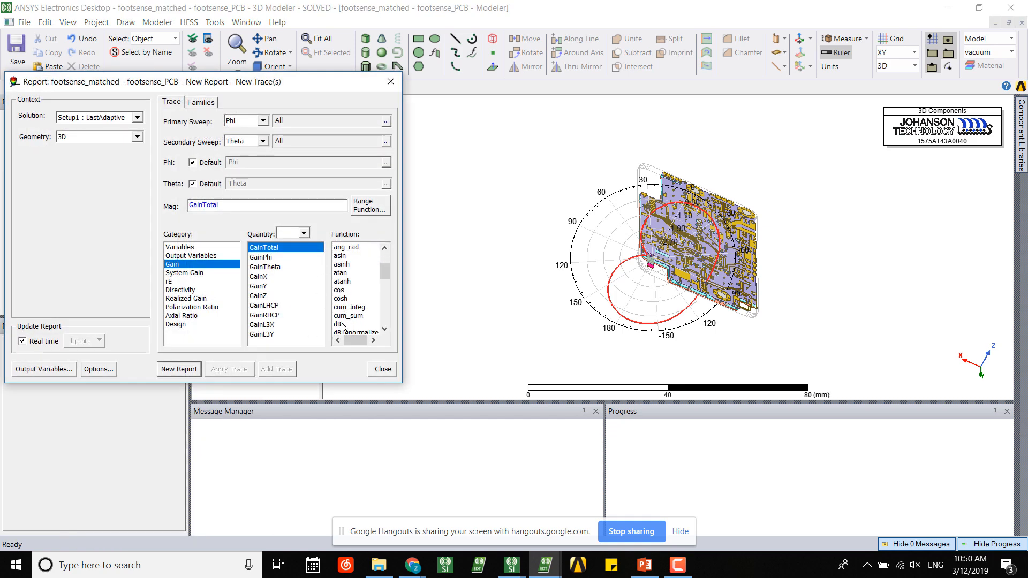
left_click(339, 325)
left_click(205, 103)
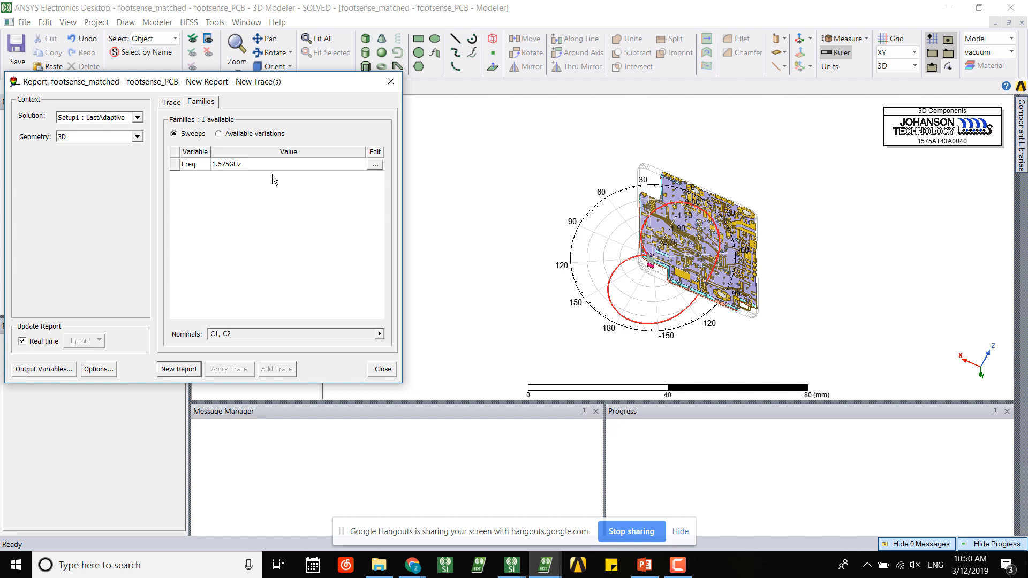
left_click(179, 370)
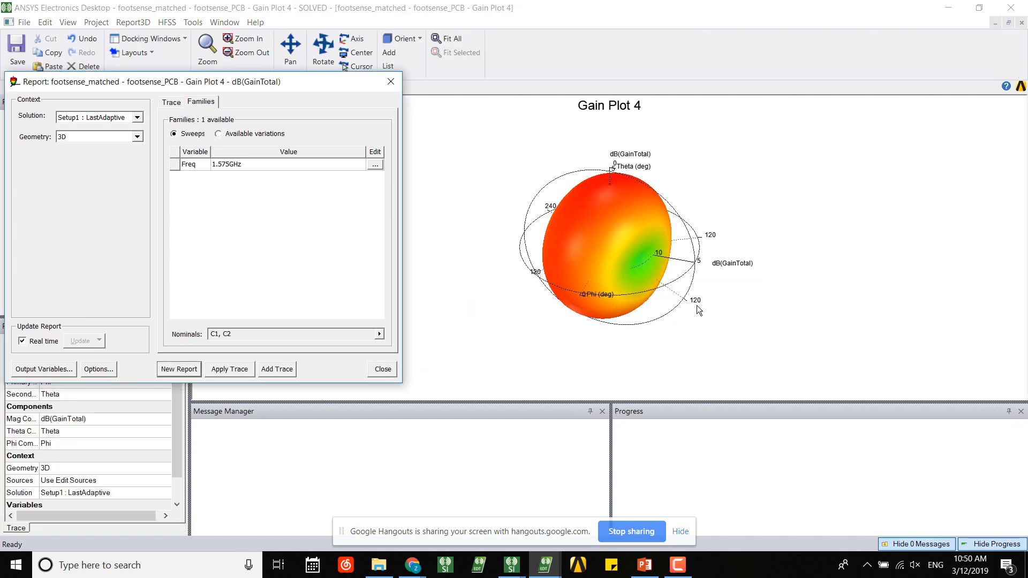
left_click(382, 85)
left_click_drag(627, 282, 570, 353)
left_click_drag(812, 257, 810, 220)
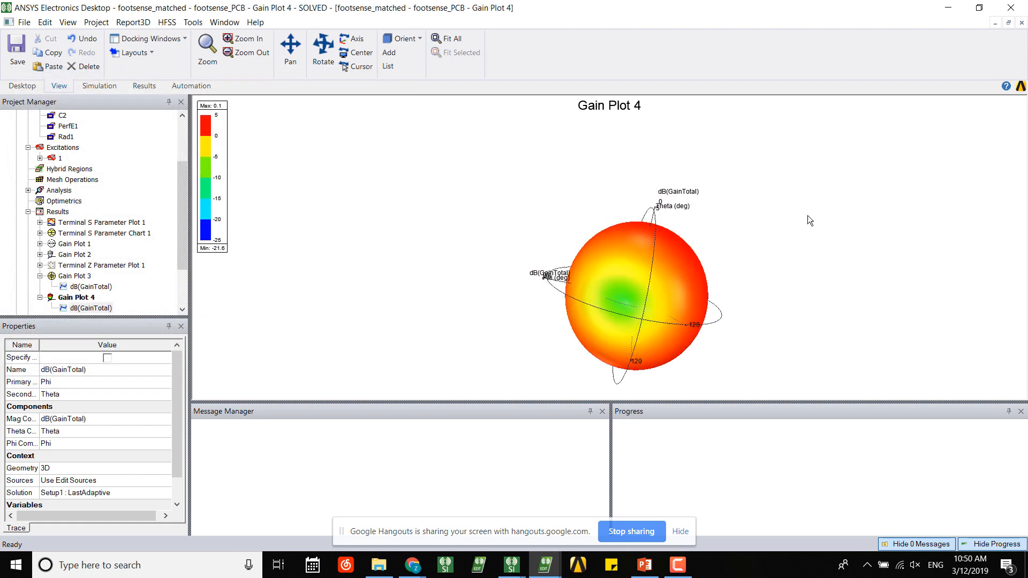
- Overlay Gain Plot 4 on the footsense_PCB 3D model and examine the 3D pattern around the board
right_click(70, 296)
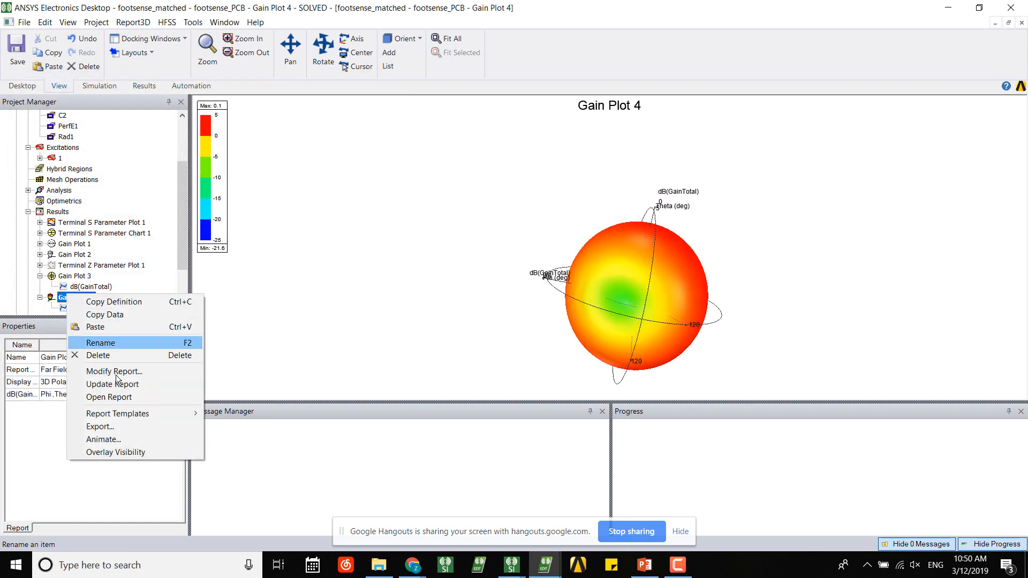
left_click(132, 452)
scroll(116, 250, "up", 3)
double_click(119, 129)
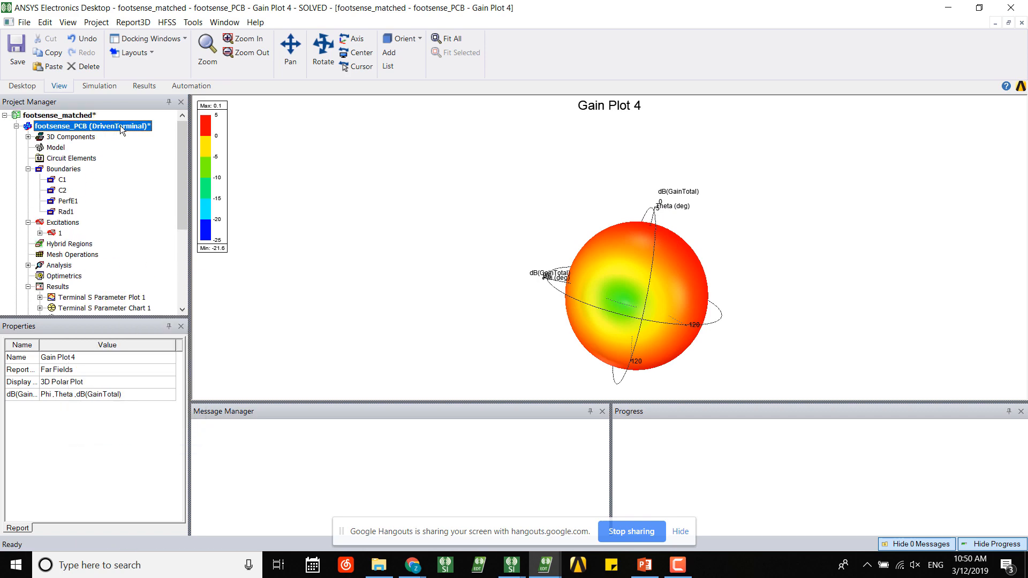
left_click_drag(703, 266, 831, 269, "alt")
scroll(671, 257, "up", 5)
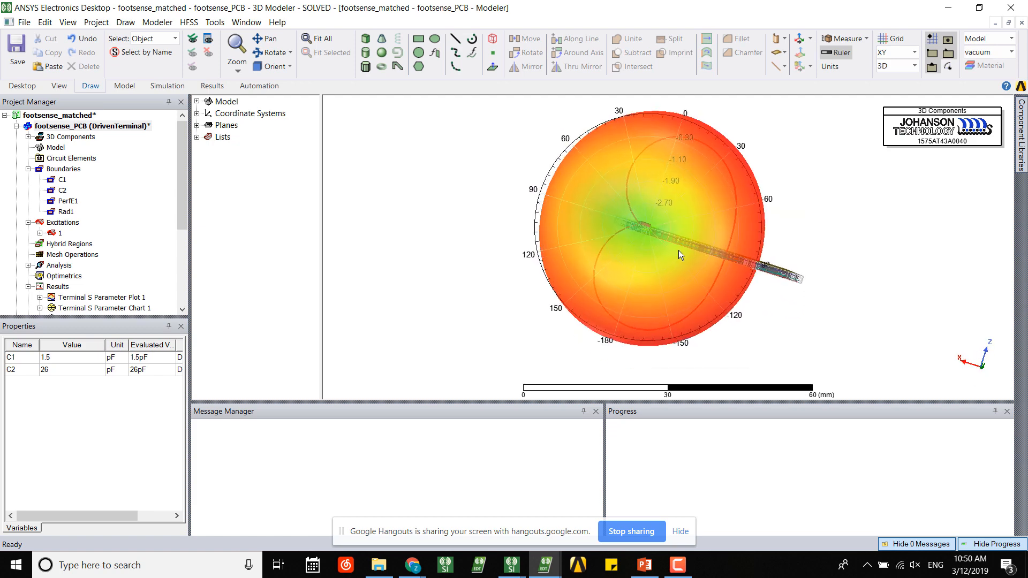
scroll(687, 236, "down", 2)
- Compute the antenna parameters for the 3D infinite sphere radiation setup
scroll(118, 219, "down", 4)
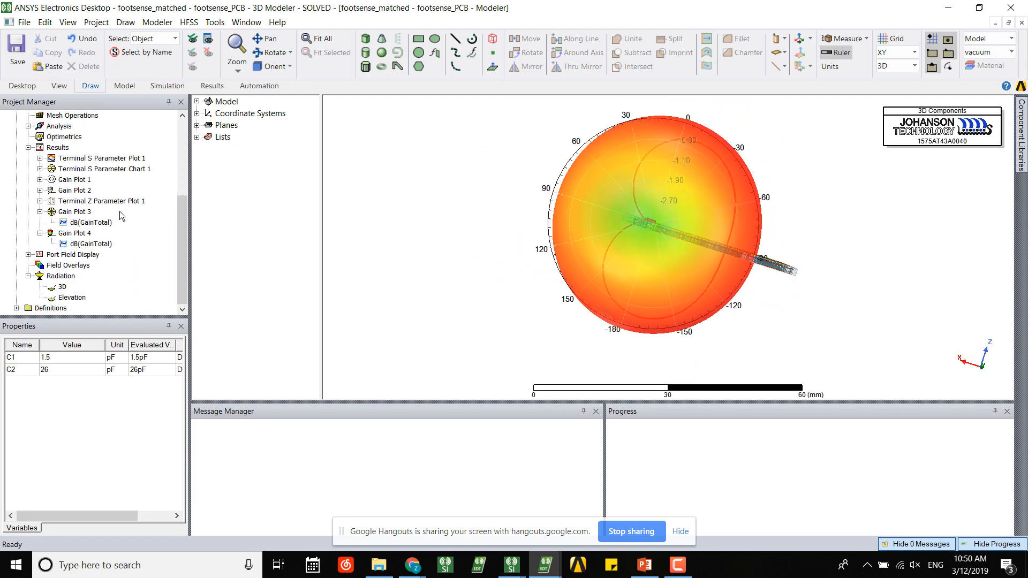
left_click(61, 289)
right_click(62, 290)
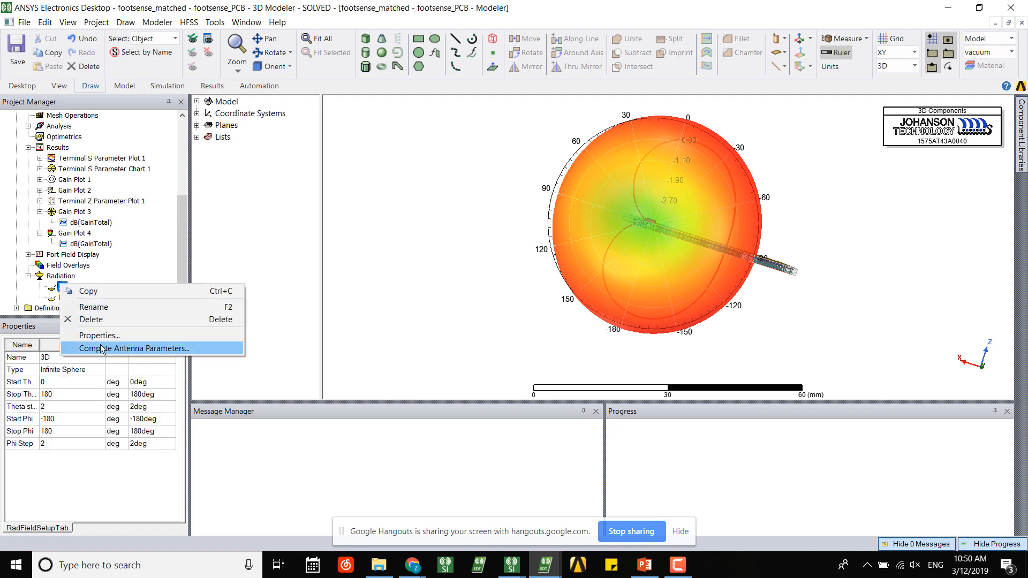
left_click(81, 290)
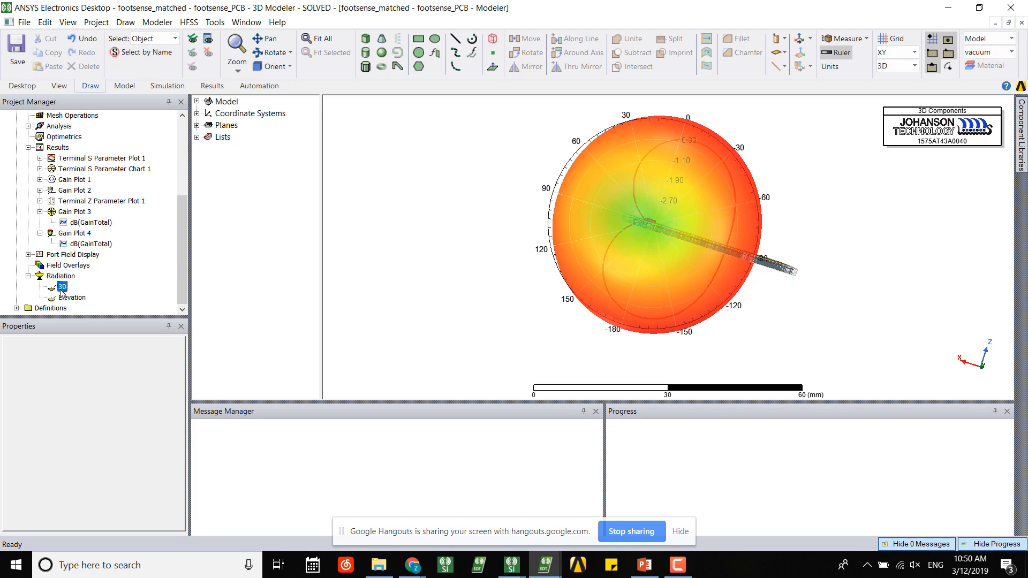
left_click(62, 288)
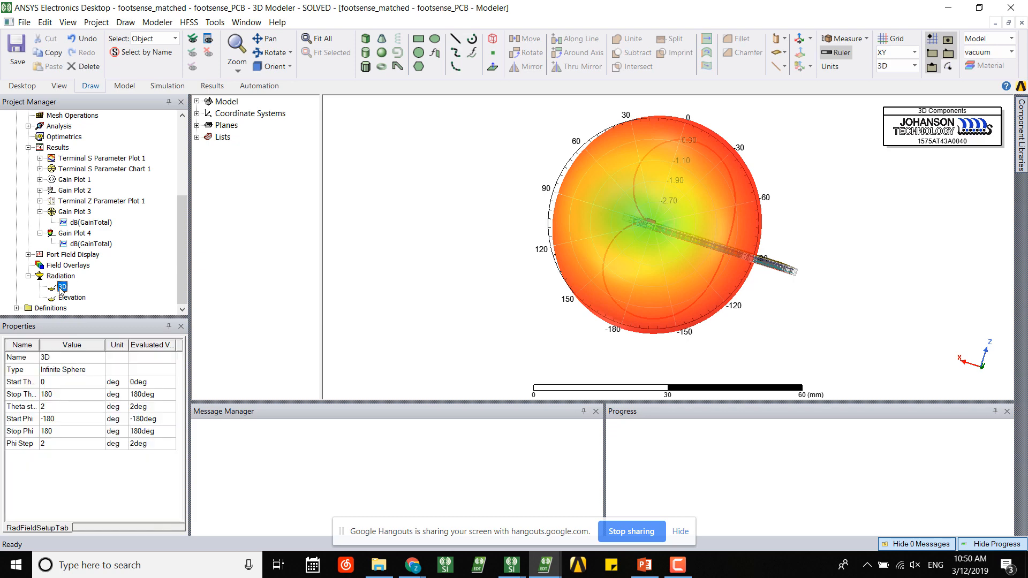
right_click(60, 288)
left_click(122, 353)
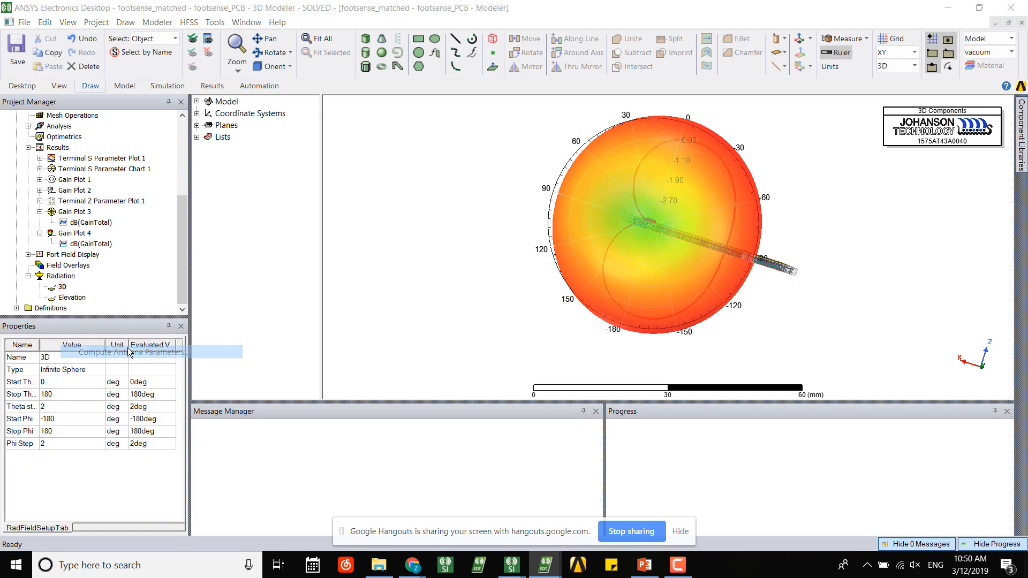
left_click_drag(885, 142, 297, 48)
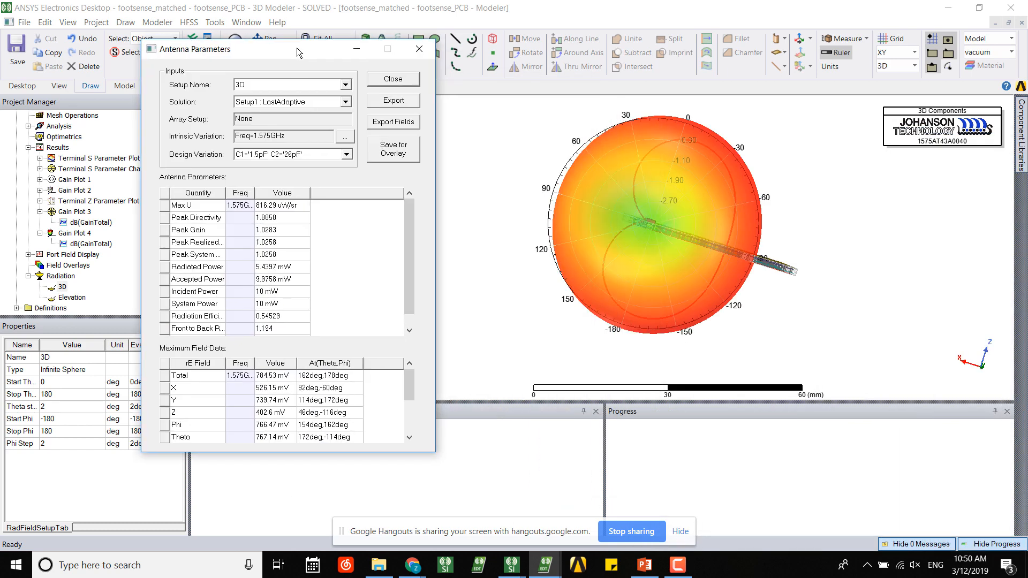
- Compare incident, accepted and radiated power with the radiation efficiency in the antenna parameters, and close the results
left_click(267, 292)
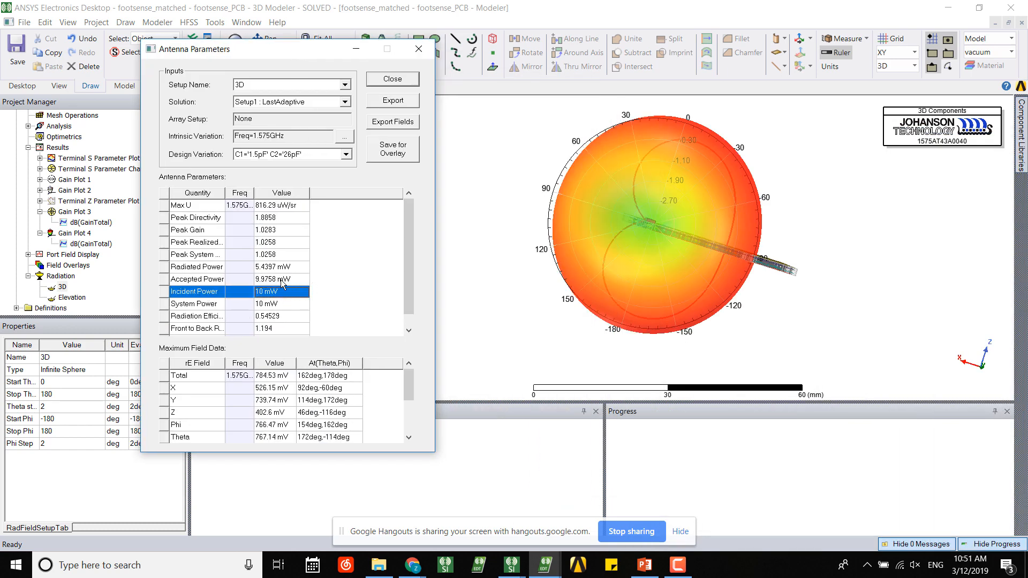
left_click(283, 279)
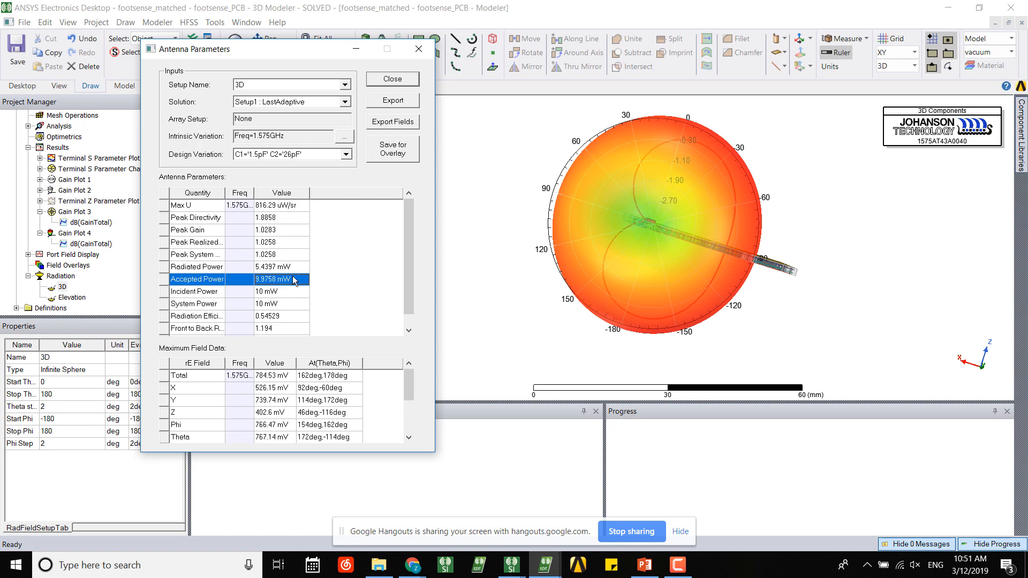
left_click(295, 256)
left_click(293, 269)
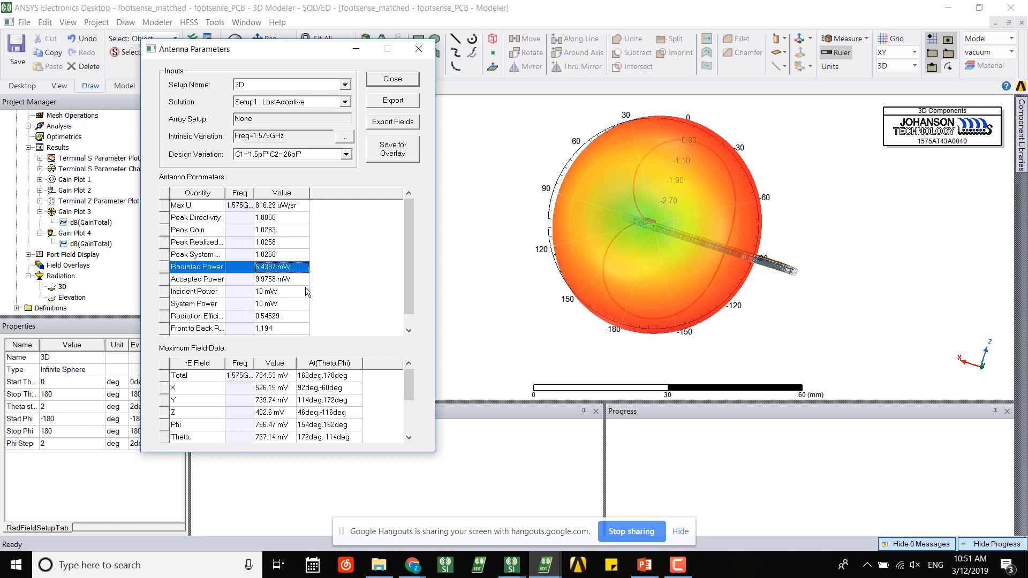
left_click(269, 283)
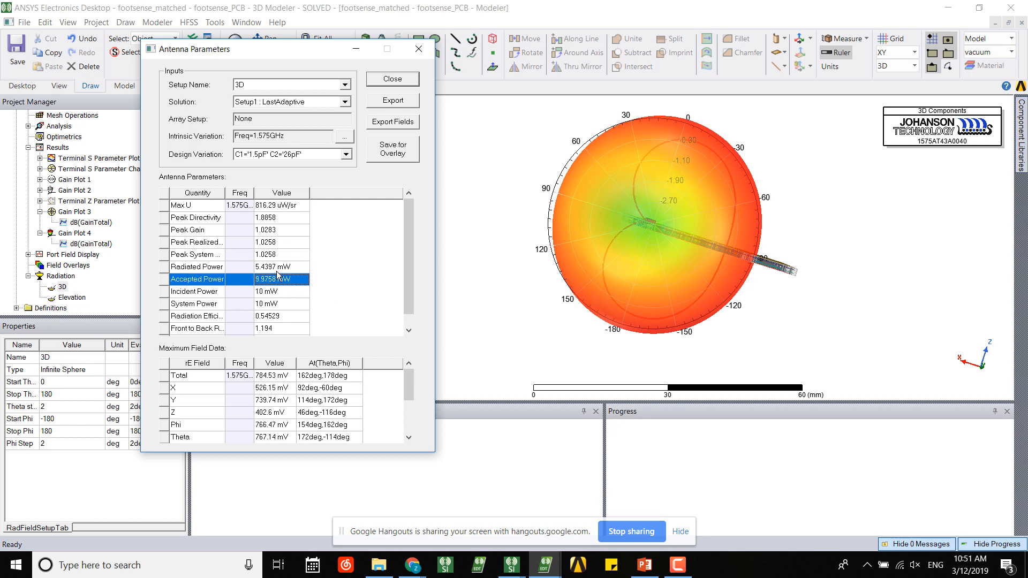
left_click(280, 268)
left_click(277, 281)
left_click(279, 305)
left_click(279, 316)
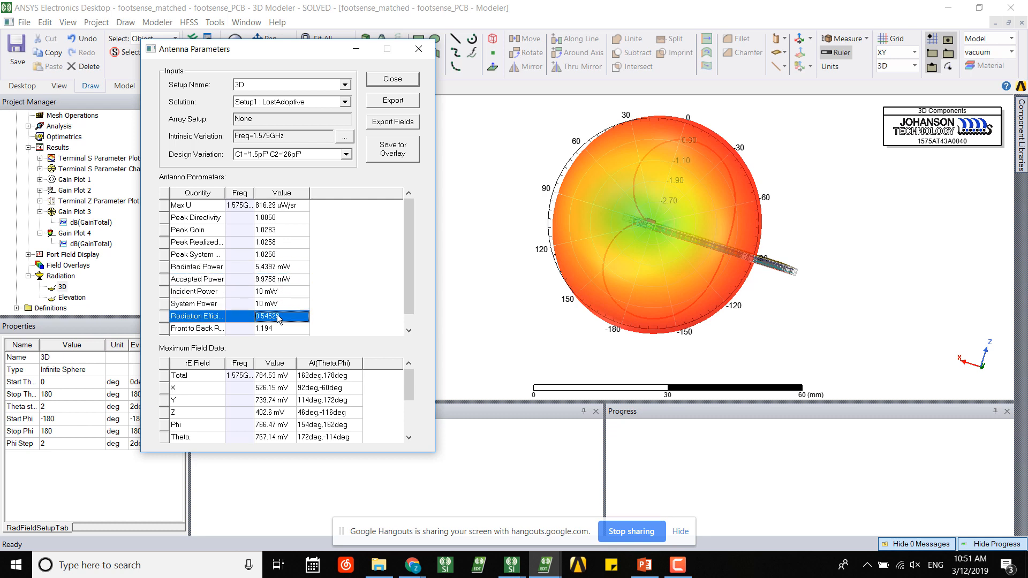
left_click(274, 281)
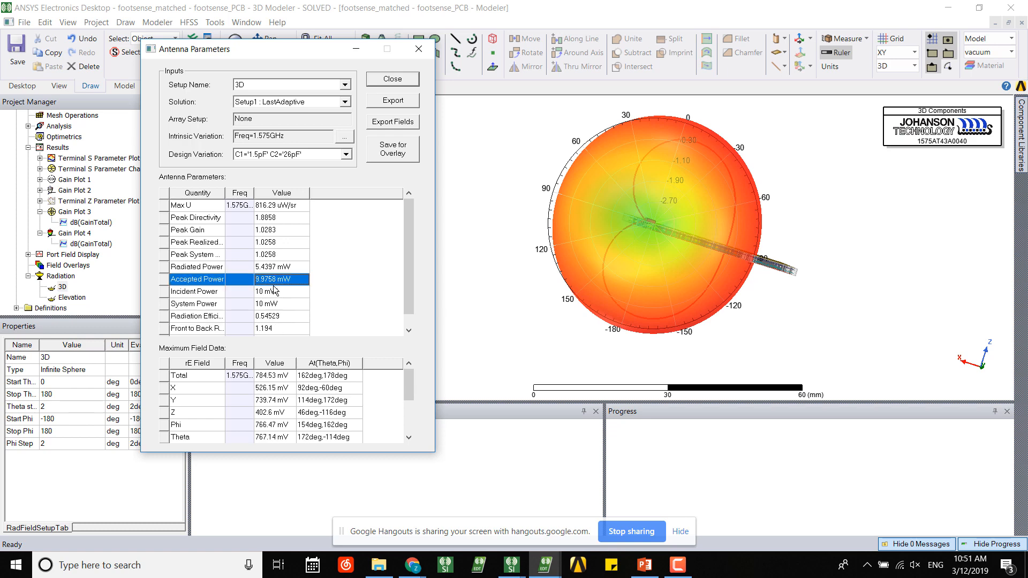
left_click(295, 268)
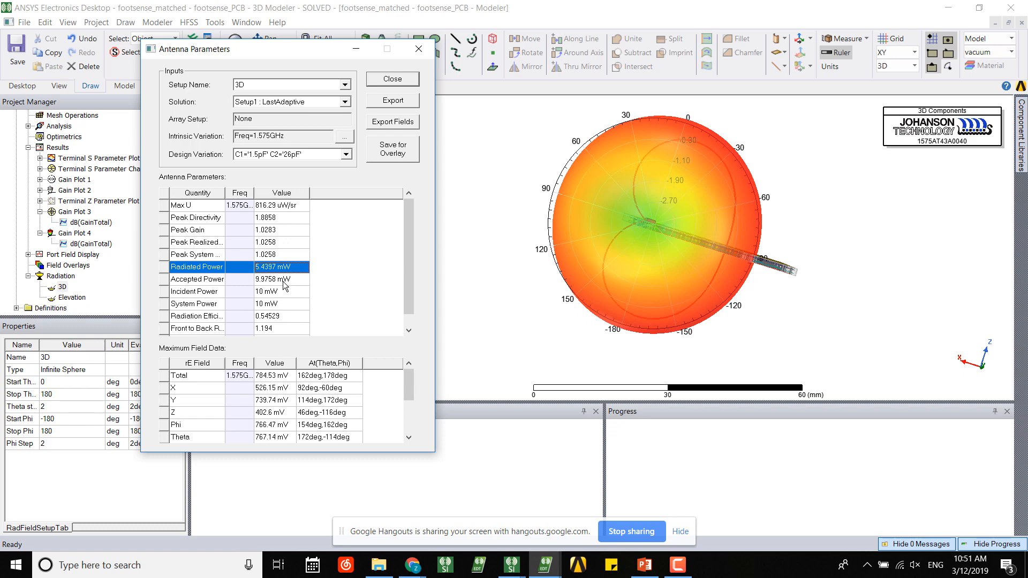
left_click(423, 53)
- Start a Volume_Loss_Density field plot on the DIELECTRIC solid under FR4_epoxy
middle_click_drag(588, 256, 586, 324)
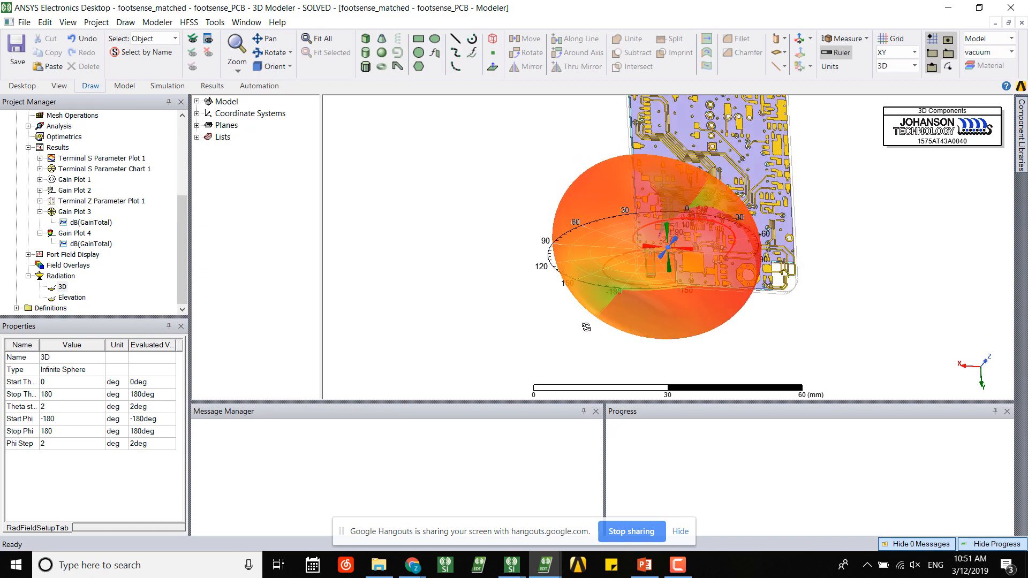
middle_click_drag(773, 258, 728, 269)
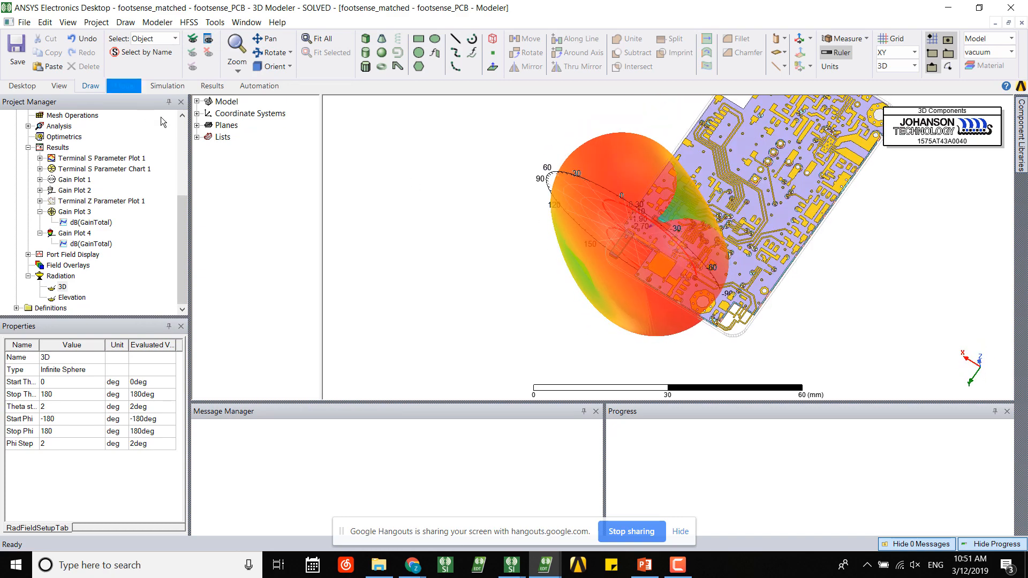
left_click(197, 102)
left_click(209, 125)
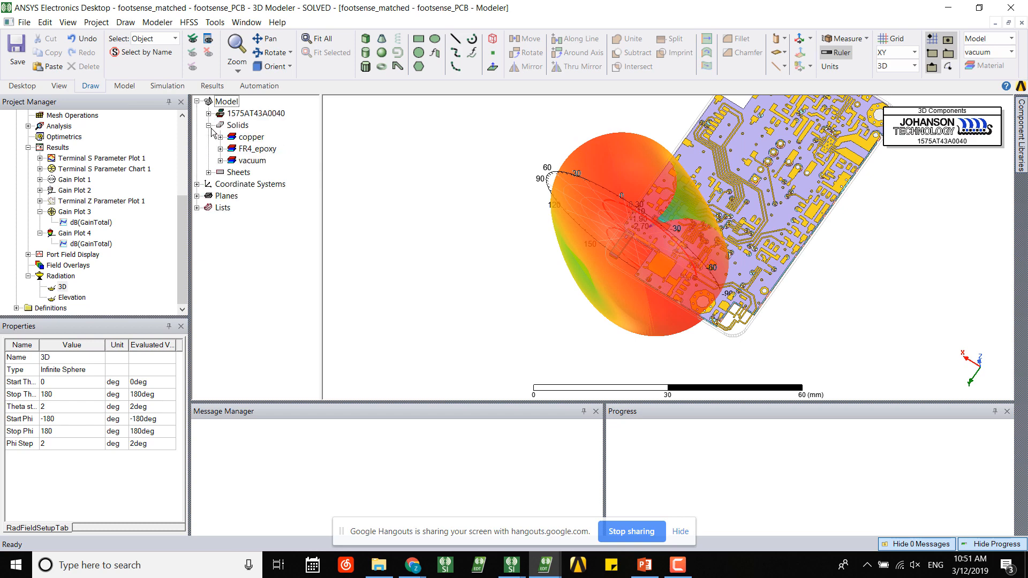
left_click(220, 149)
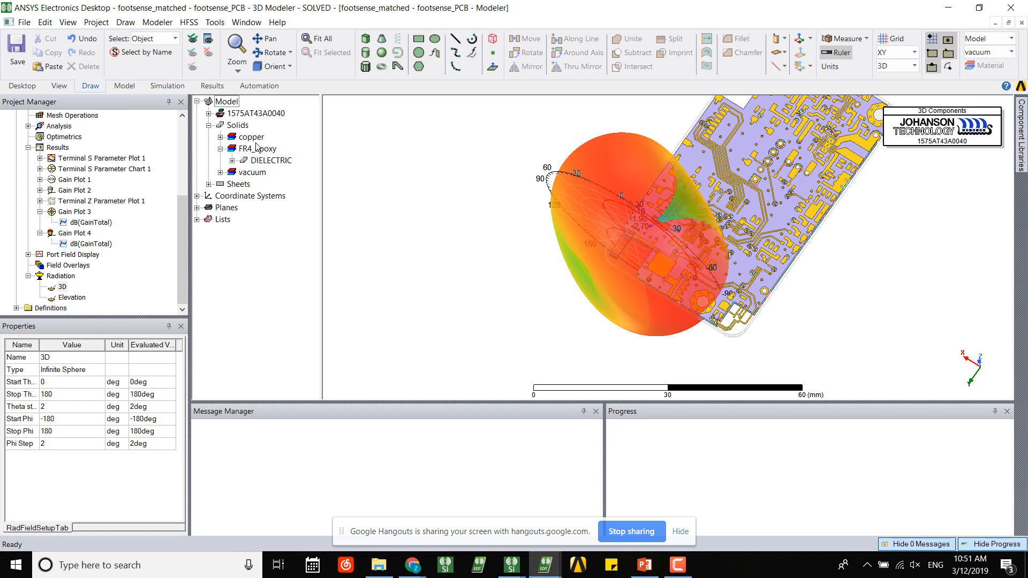
right_click(276, 161)
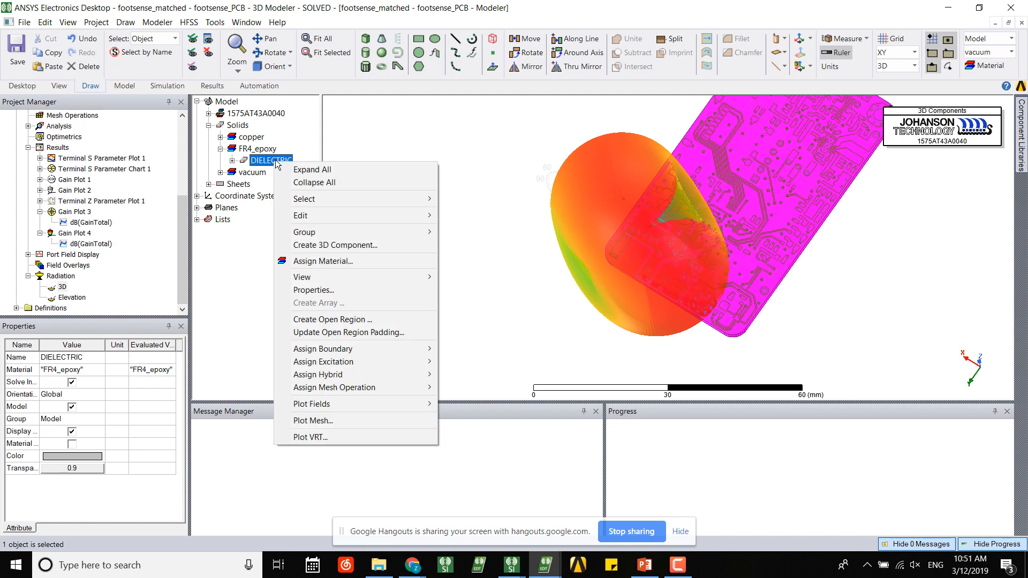
left_click(259, 172)
right_click(266, 163)
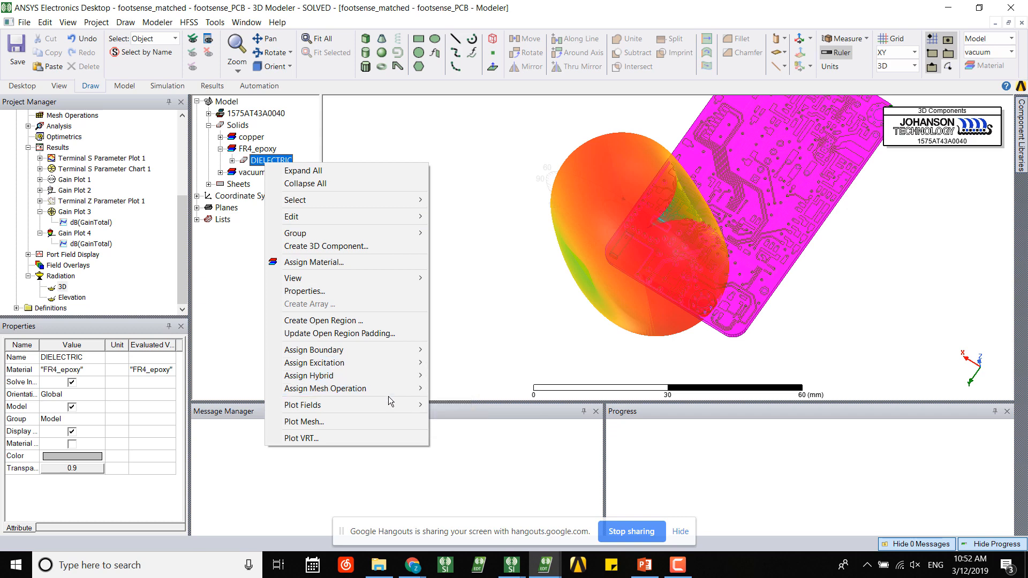
mouse_move(395, 407)
mouse_move(527, 458)
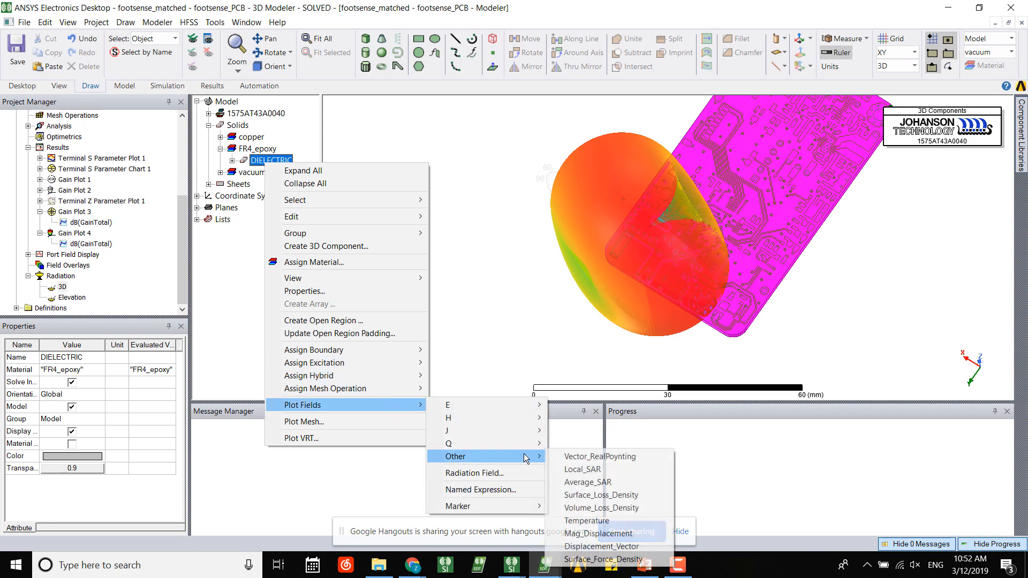
left_click(636, 509)
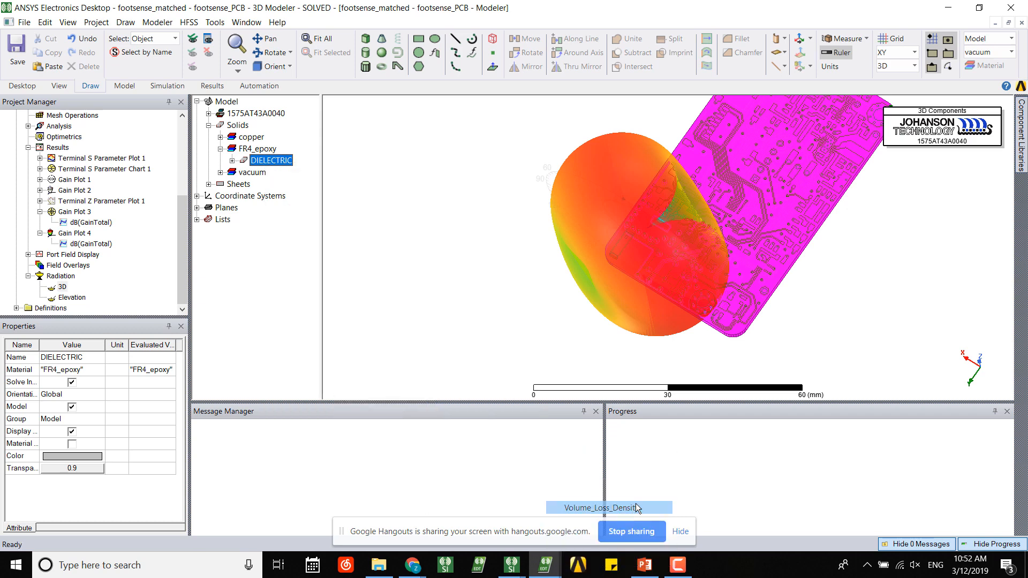
- Open the Fields Calculator and copy the Volume_Loss_Density named expression to the stack
left_click(578, 172)
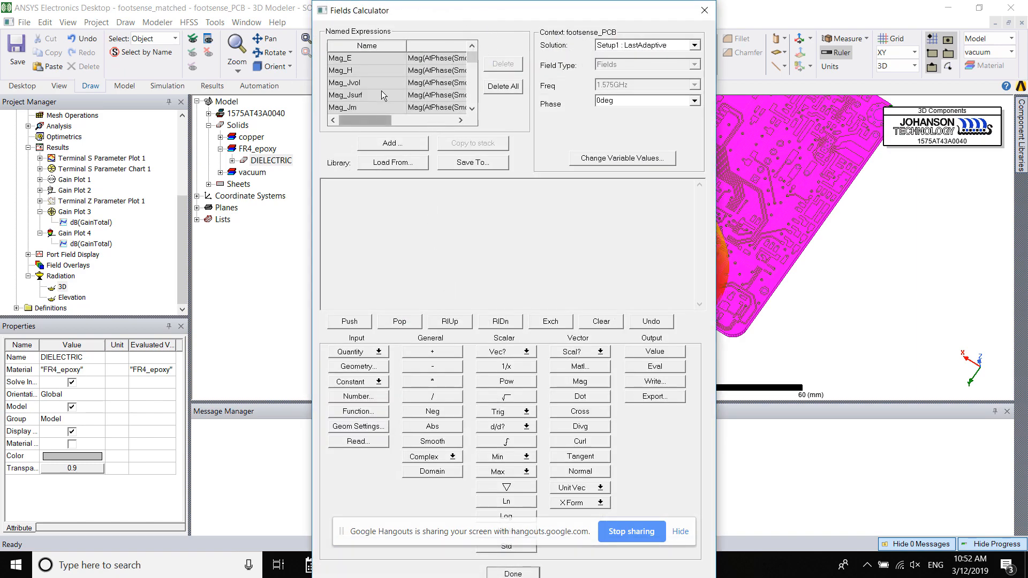
scroll(382, 91, "down", 3)
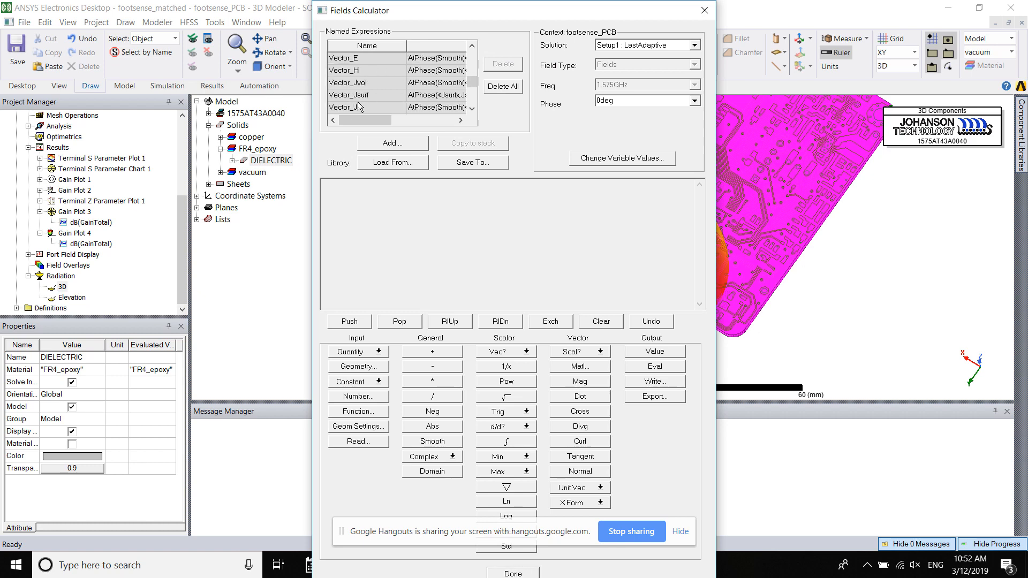
scroll(360, 102, "down", 3)
scroll(363, 91, "up", 1)
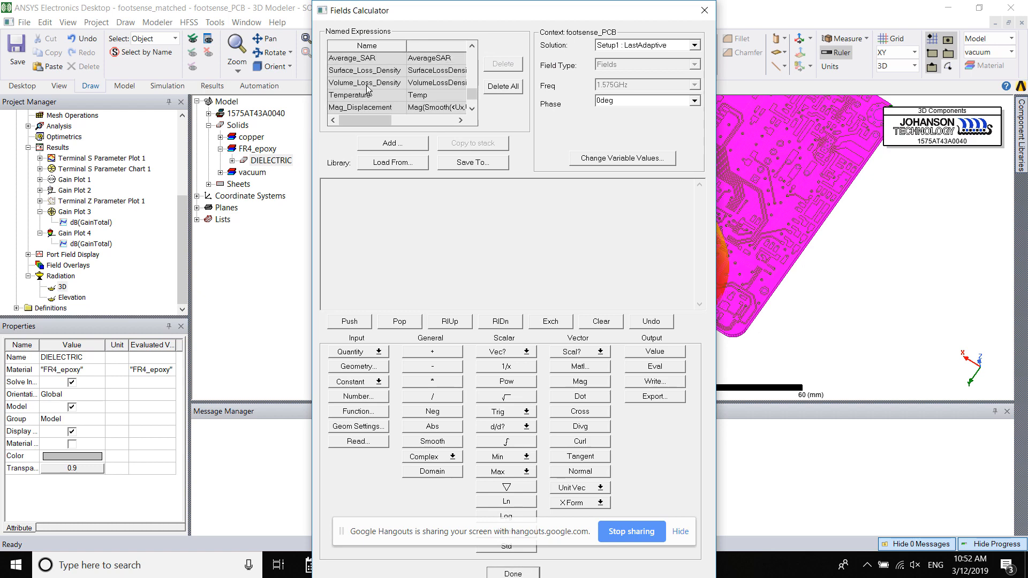
left_click(377, 83)
left_click(463, 146)
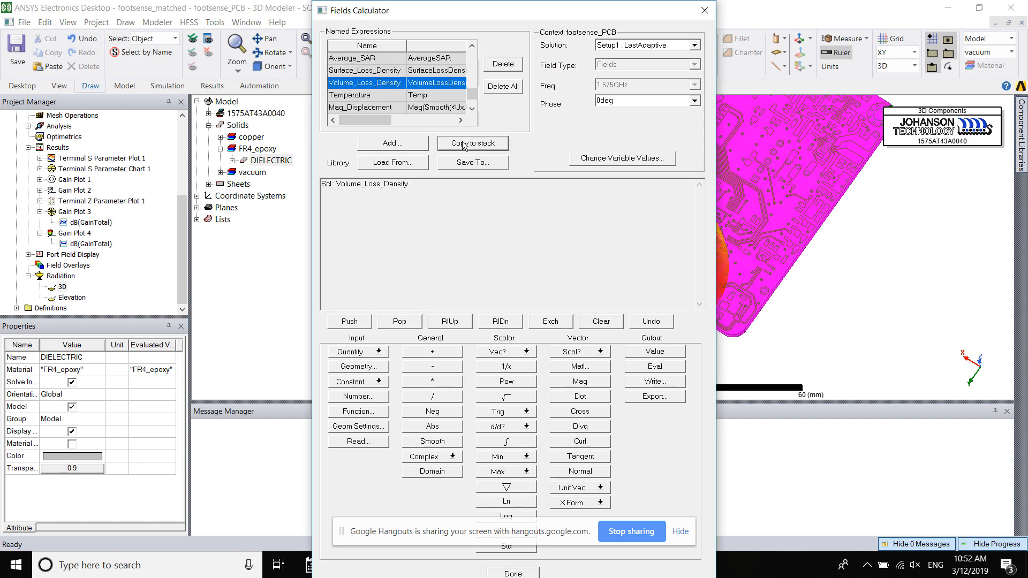
- Add the DIELECTRIC volume as geometry to the calculator stack
left_click(369, 367)
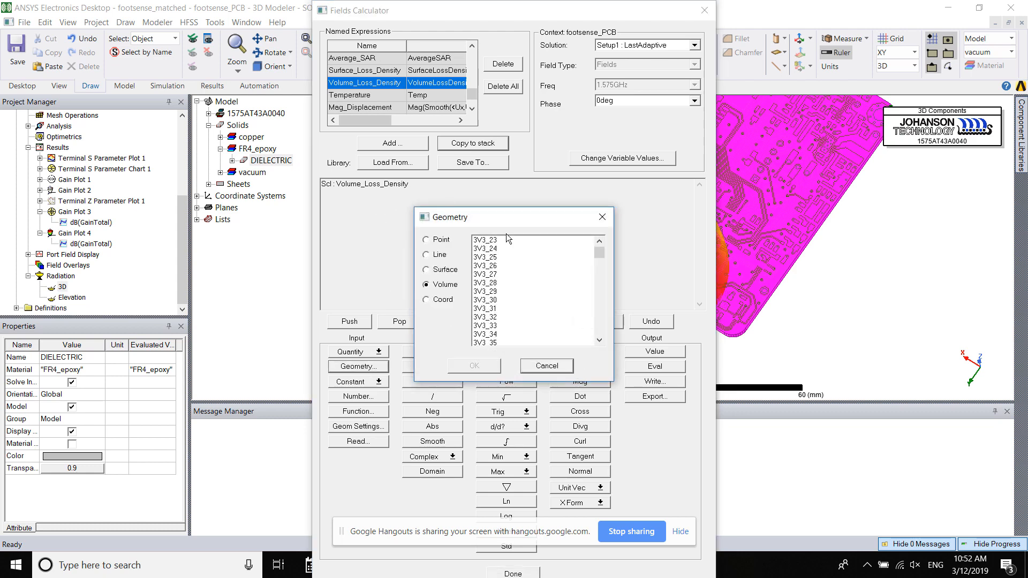
scroll(497, 268, "down", 5)
scroll(497, 268, "up", 3)
scroll(535, 310, "down", 20)
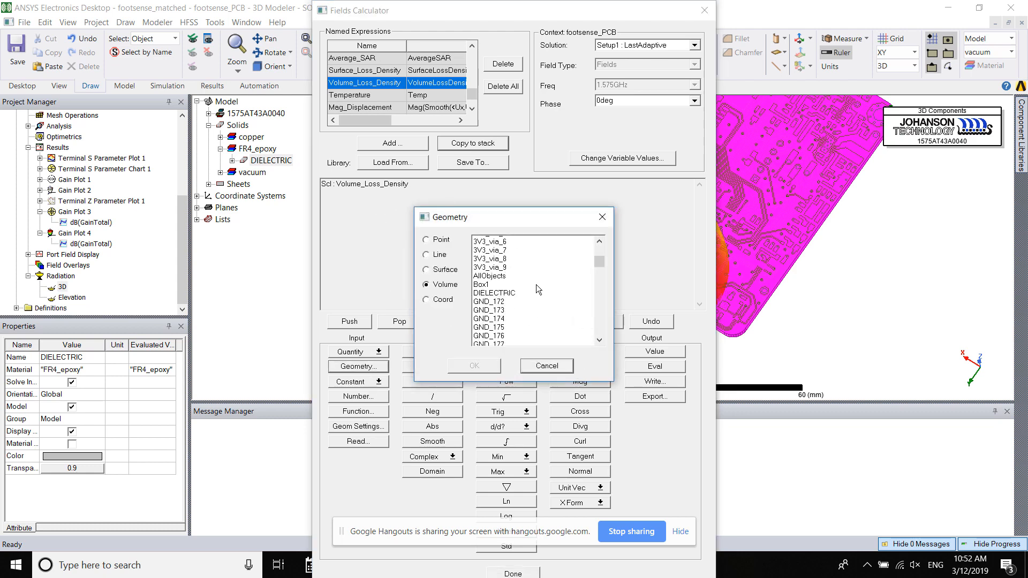
scroll(532, 310, "up", 5)
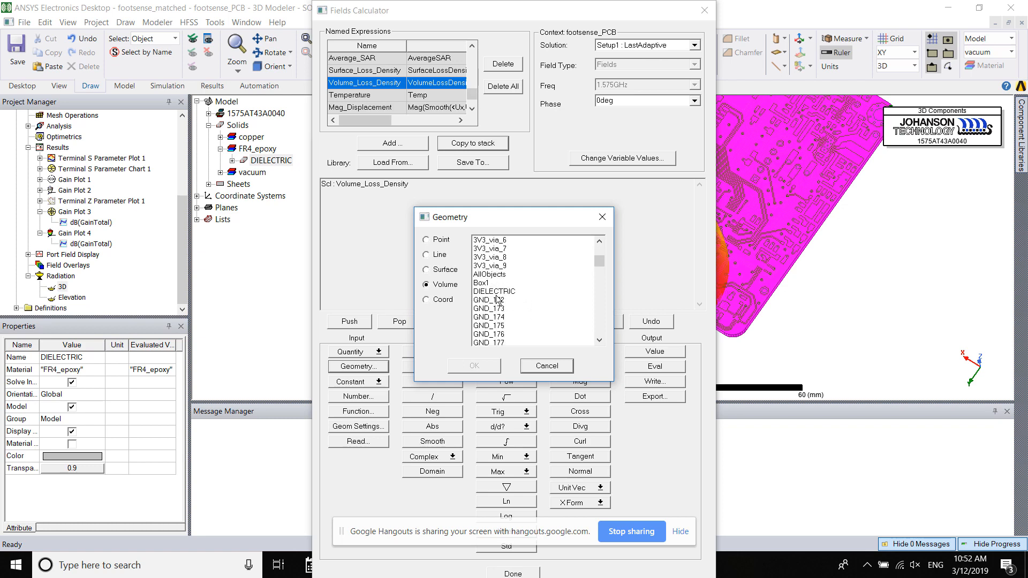
left_click(502, 300)
left_click(499, 275)
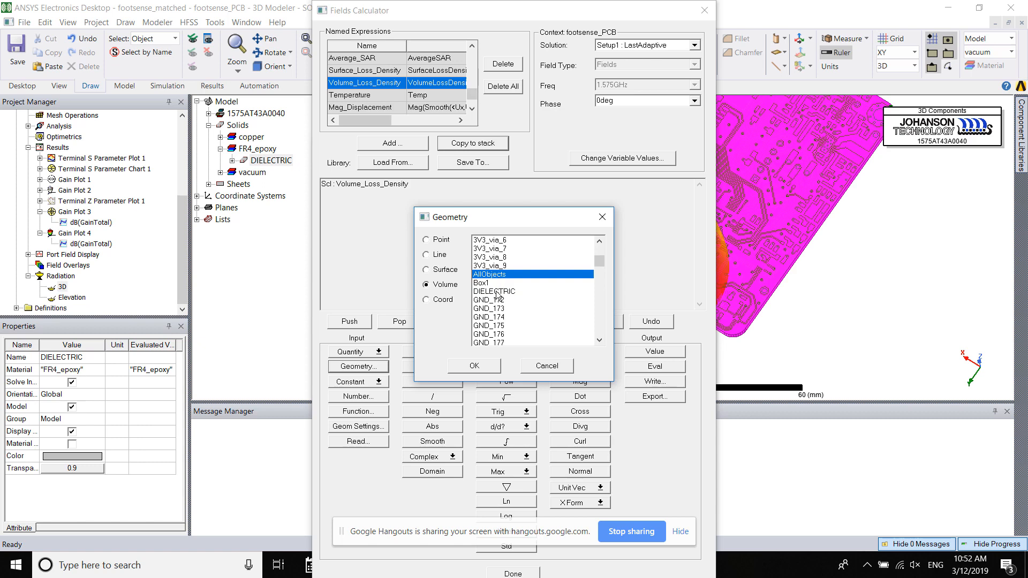
left_click(500, 300)
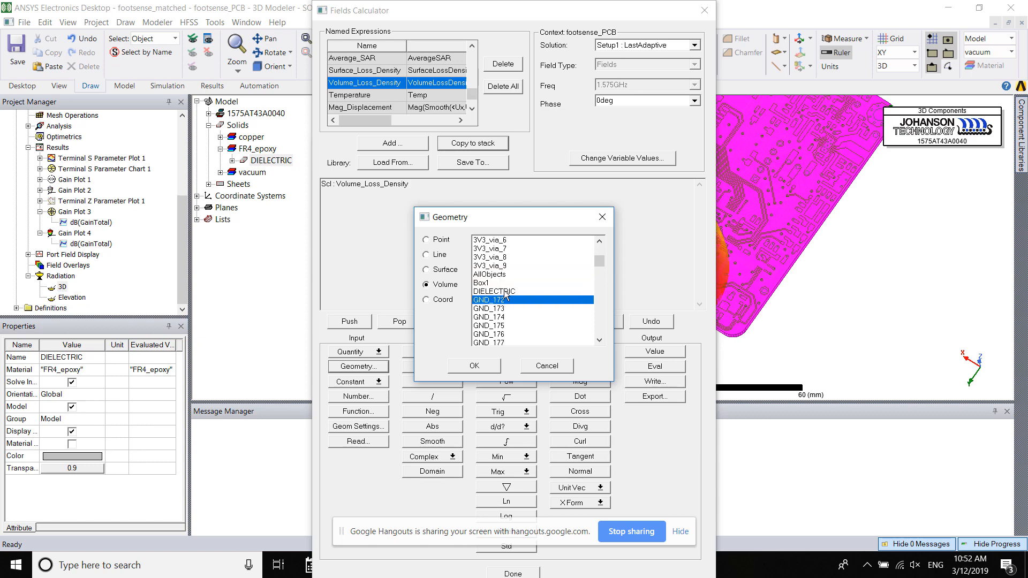
left_click(505, 292)
left_click(475, 368)
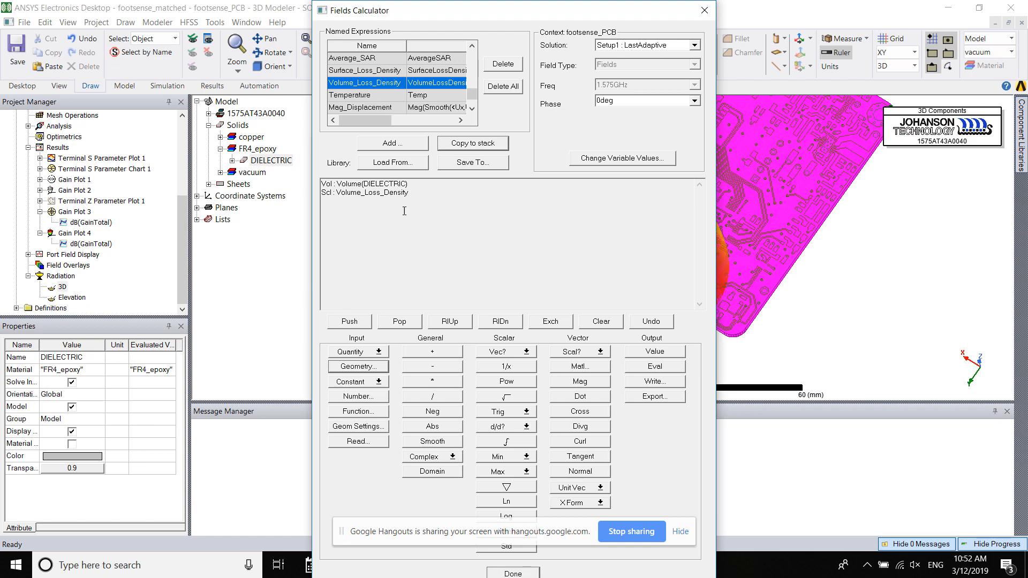
- Integrate the loss density over the DIELECTRIC volume, evaluate the result, and close the Fields Calculator
left_click(507, 441)
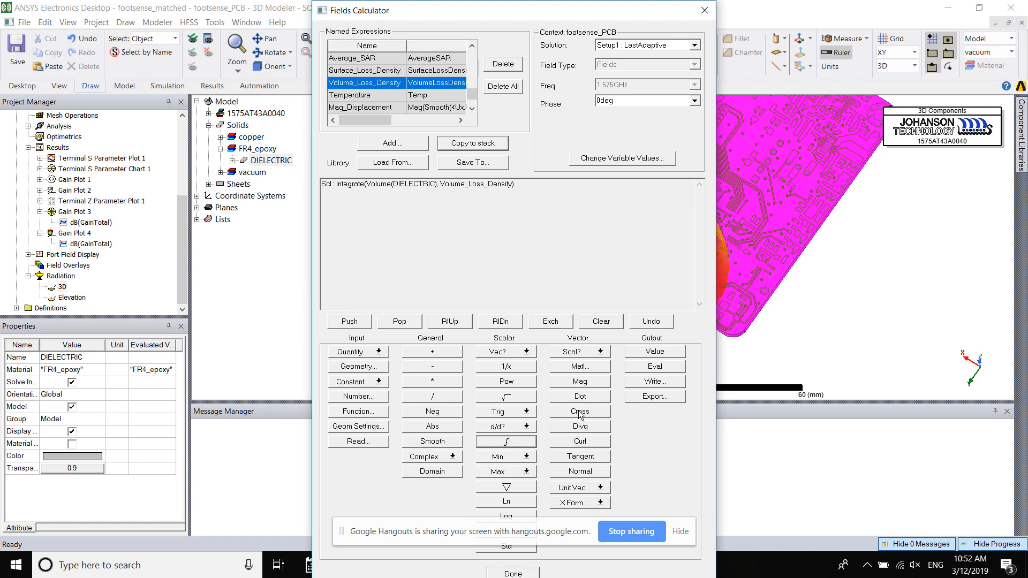
left_click(654, 367)
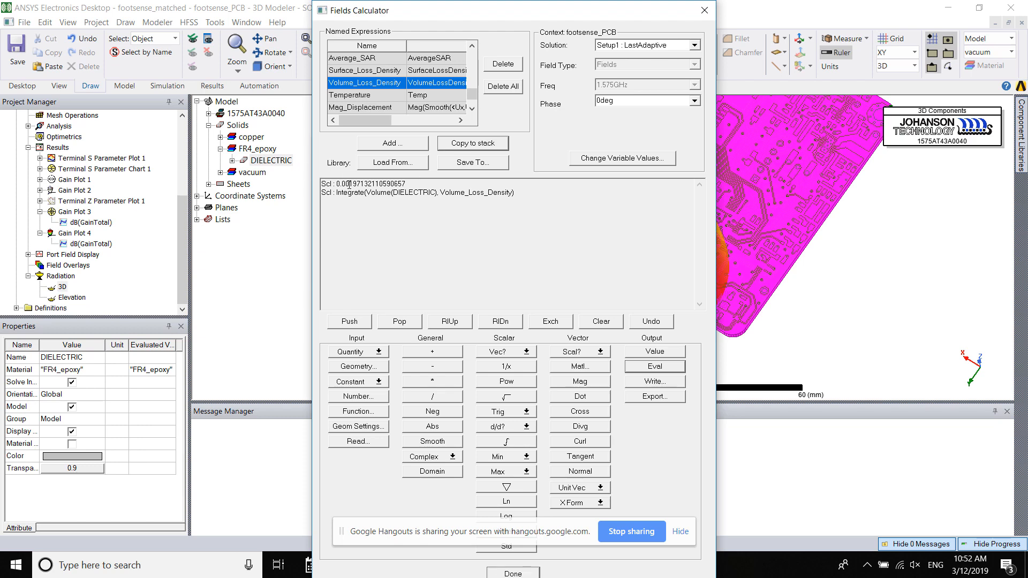
left_click_drag(349, 185, 406, 201)
left_click(413, 202)
left_click(681, 533)
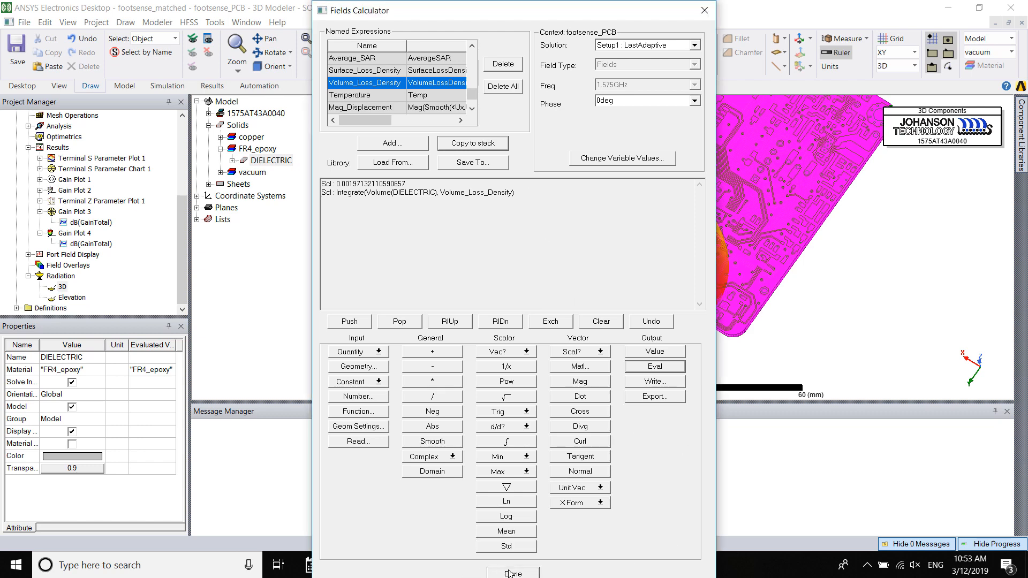
left_click(525, 573)
left_click(569, 396)
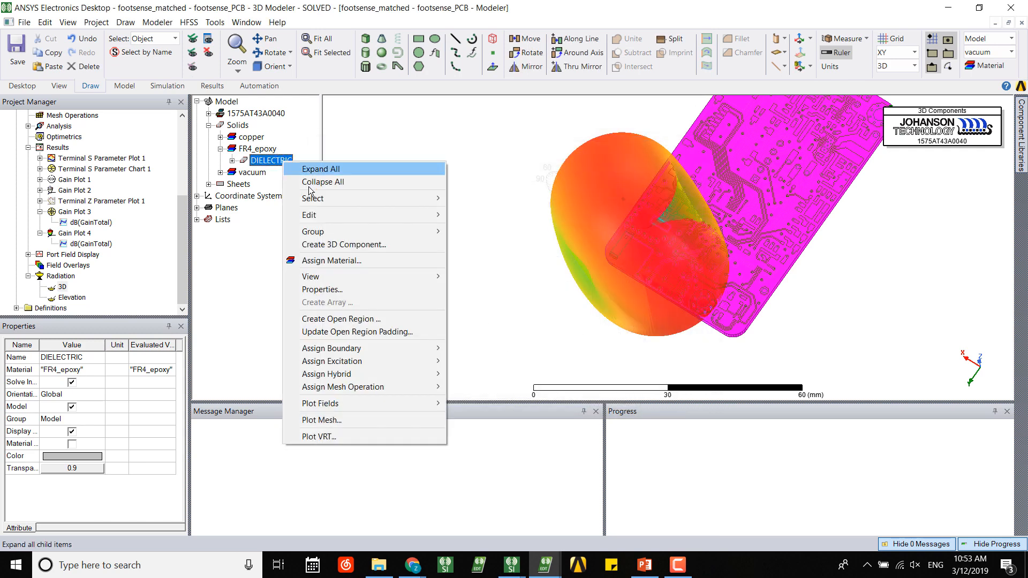
- Check the permittivity and dielectric loss tangent of the FR4_epoxy material assigned to the DIELECTRIC solid
left_click(347, 261)
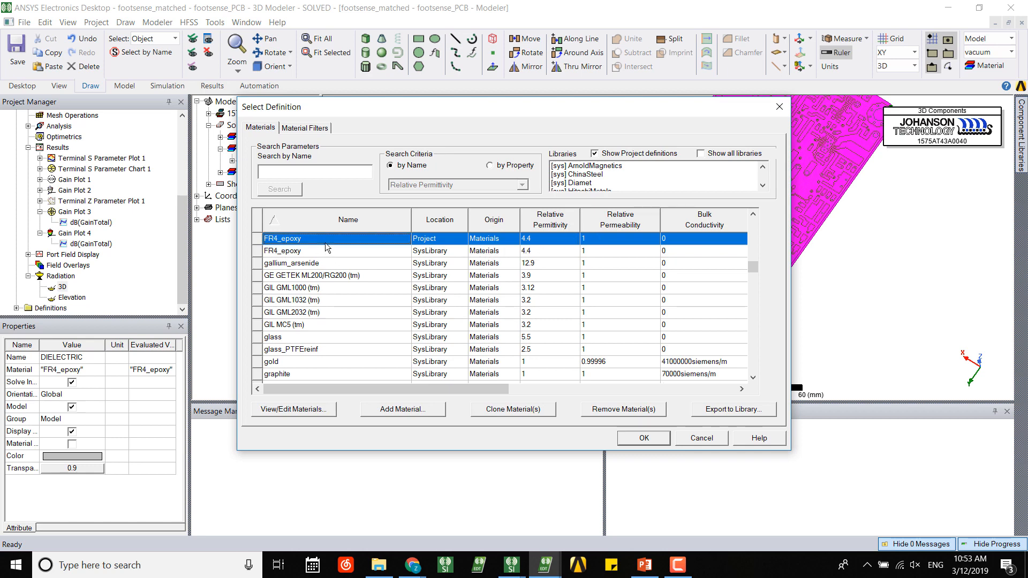
left_click_drag(425, 390, 593, 395)
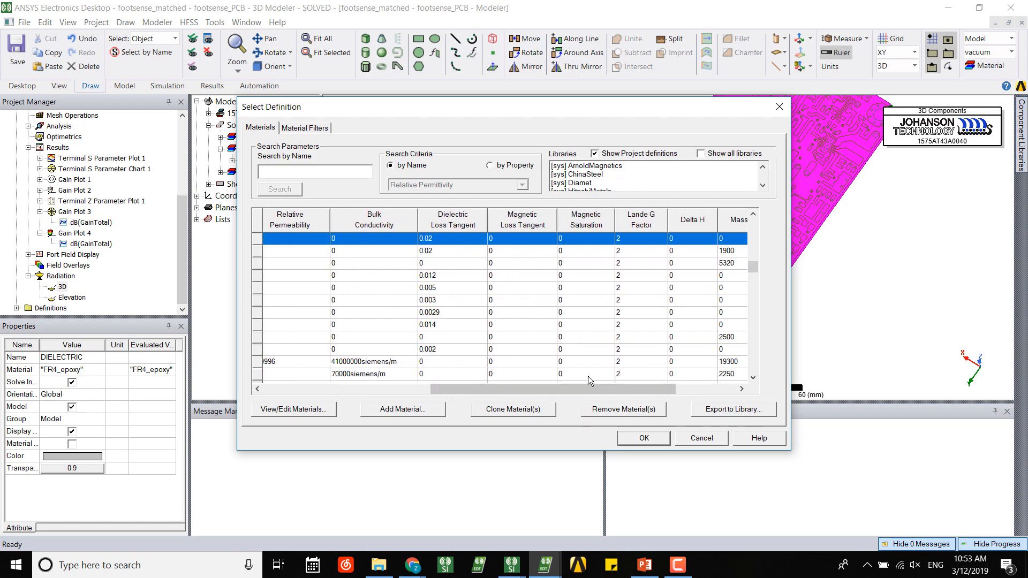
left_click_drag(554, 390, 395, 386)
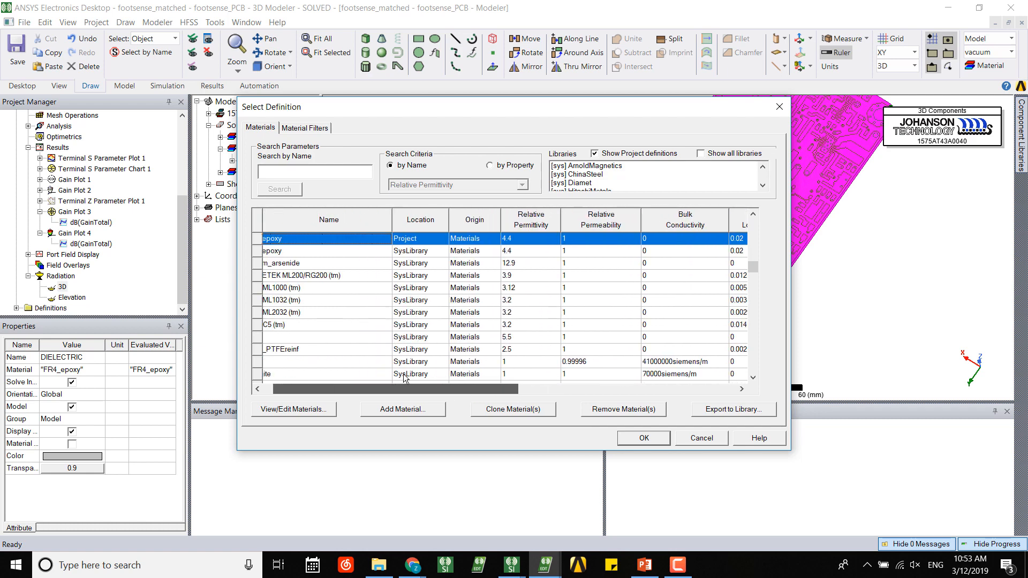
scroll(531, 345, "up", 2)
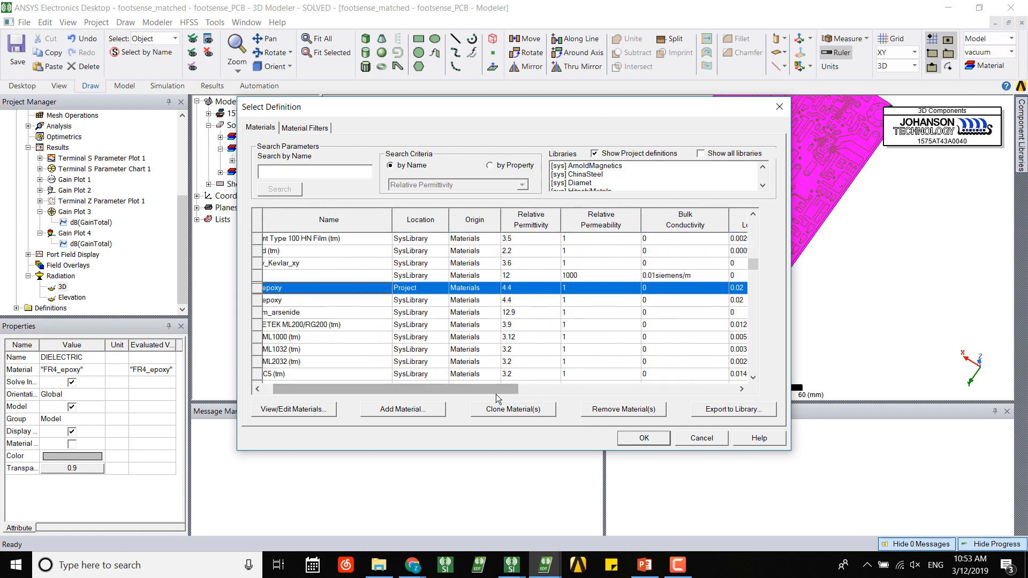
left_click_drag(498, 389, 487, 389)
left_click(668, 443)
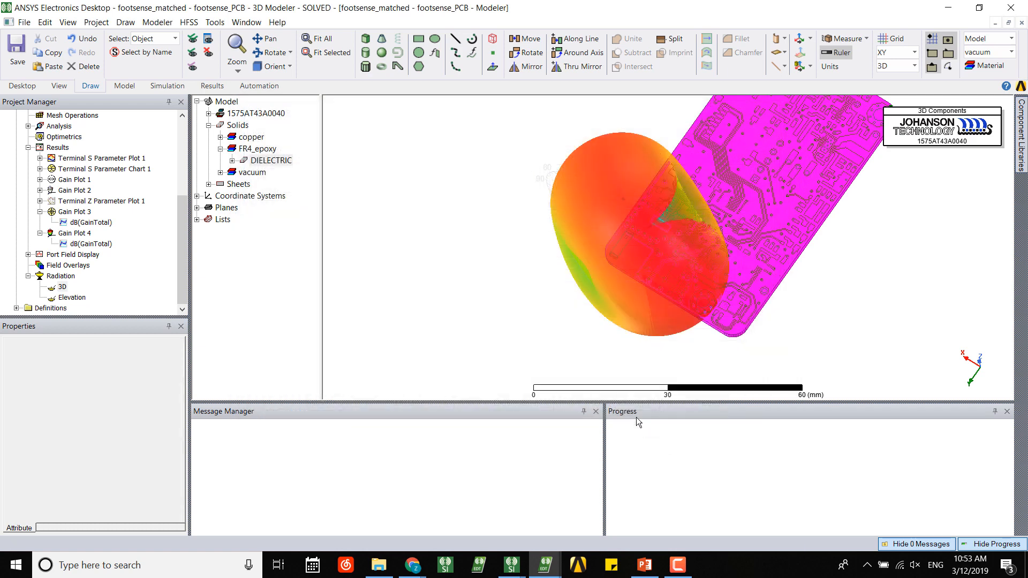
left_click_drag(754, 114, 649, 298, "alt")
left_click(564, 329)
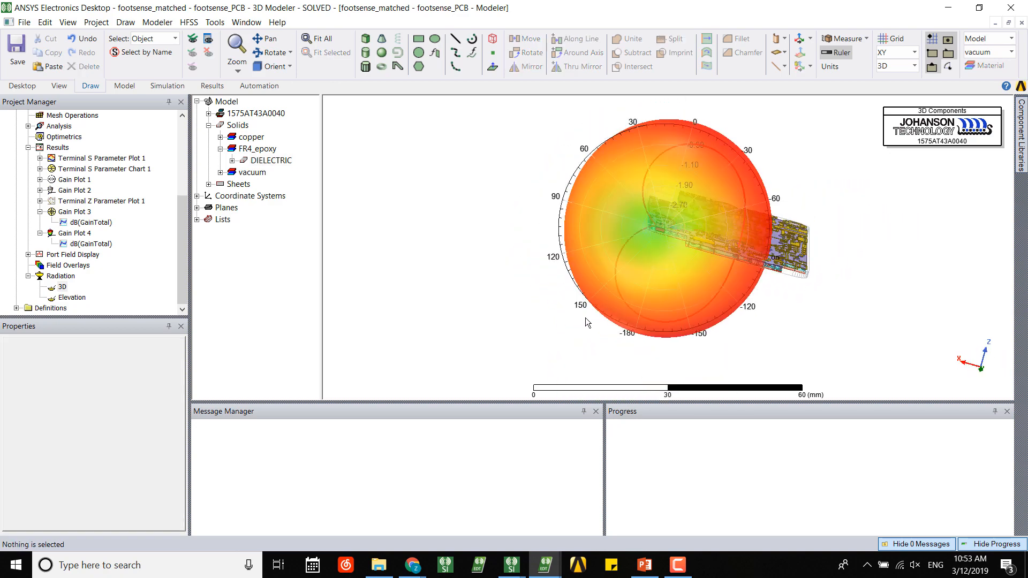
mouse_move(587, 336)
left_mouse_down("alt")
mouse_move(586, 348)
mouse_move(593, 343)
left_mouse_up("alt")
scroll(713, 238, "up", 1)
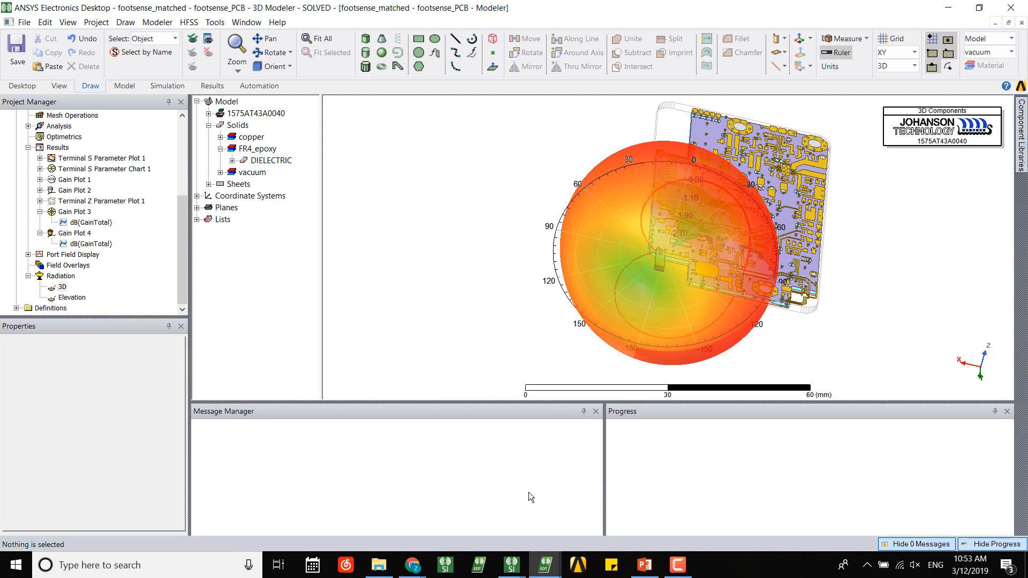
- Open the recent Full_car 3D component project and select the three car body sheets
right_click(540, 573)
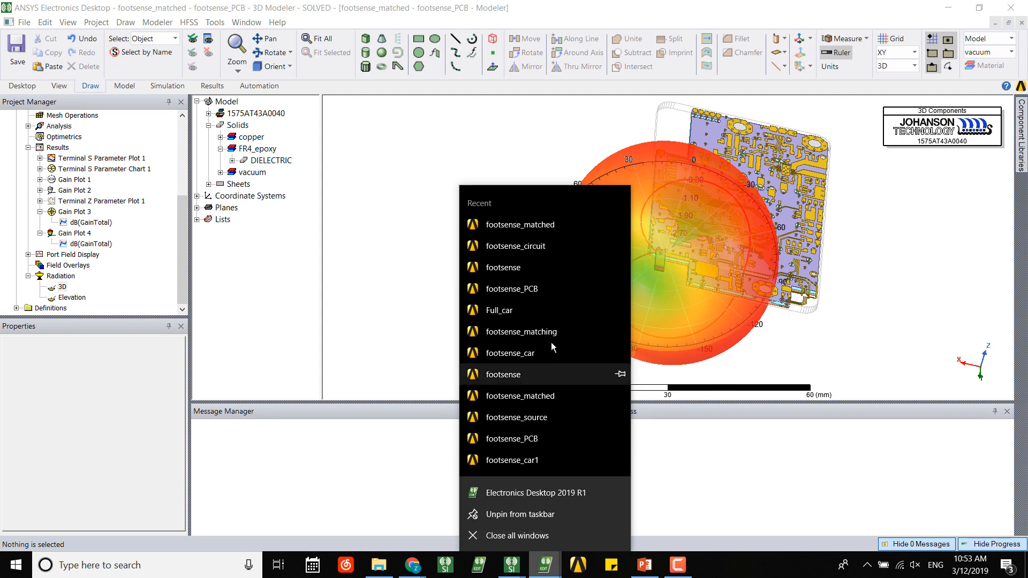
left_click(566, 310)
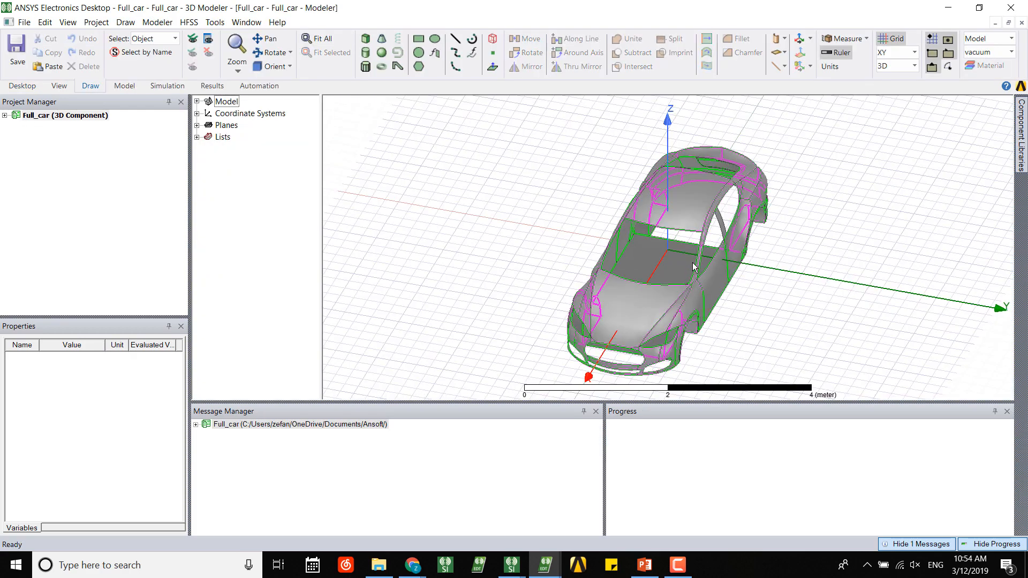
middle_click_drag(665, 274, 682, 374)
left_click_drag(766, 356, 495, 196)
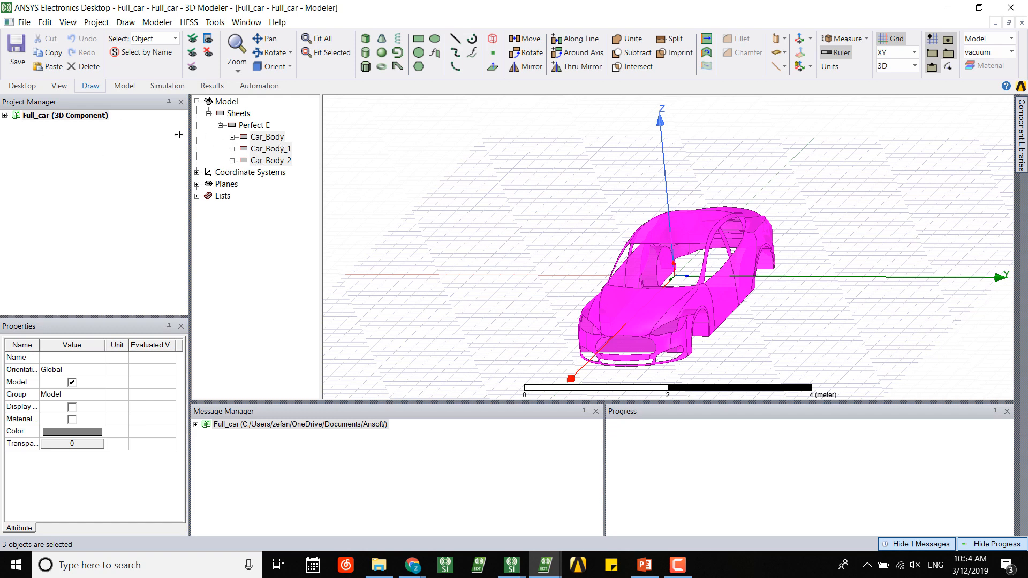
- Expand the Full_car design's hybrid regions and select Hybrid1 to highlight its assigned surfaces
left_click(8, 117)
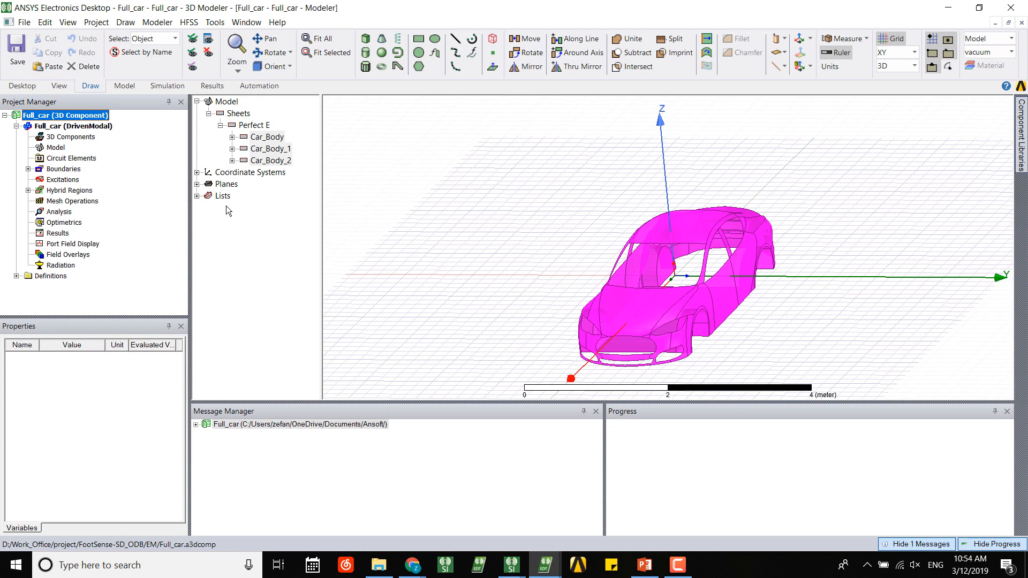
left_click(29, 191)
left_click(69, 201)
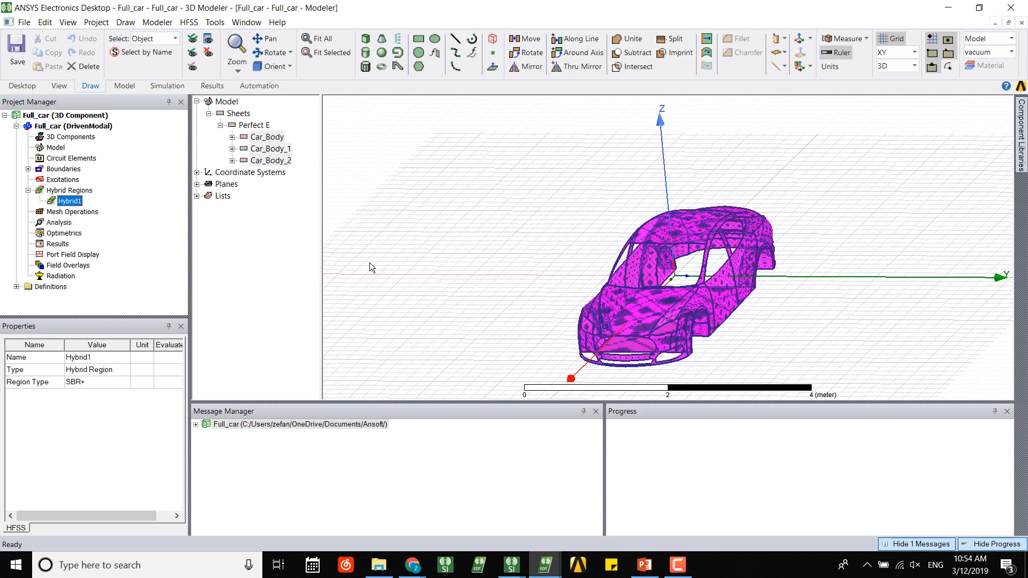
- Review the boundary and hybrid region types offered for assignment to the car body
right_click(682, 320)
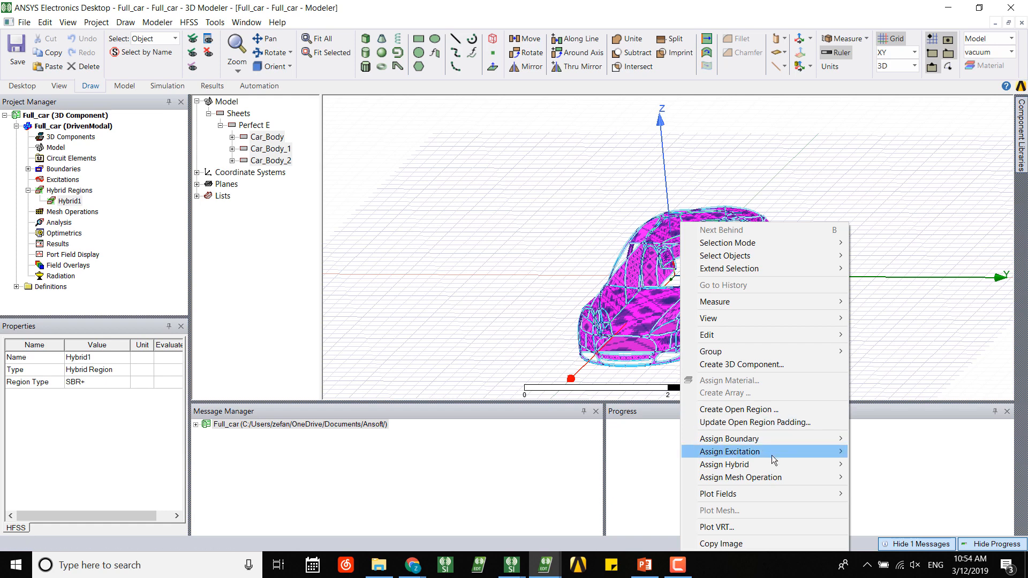
mouse_move(787, 445)
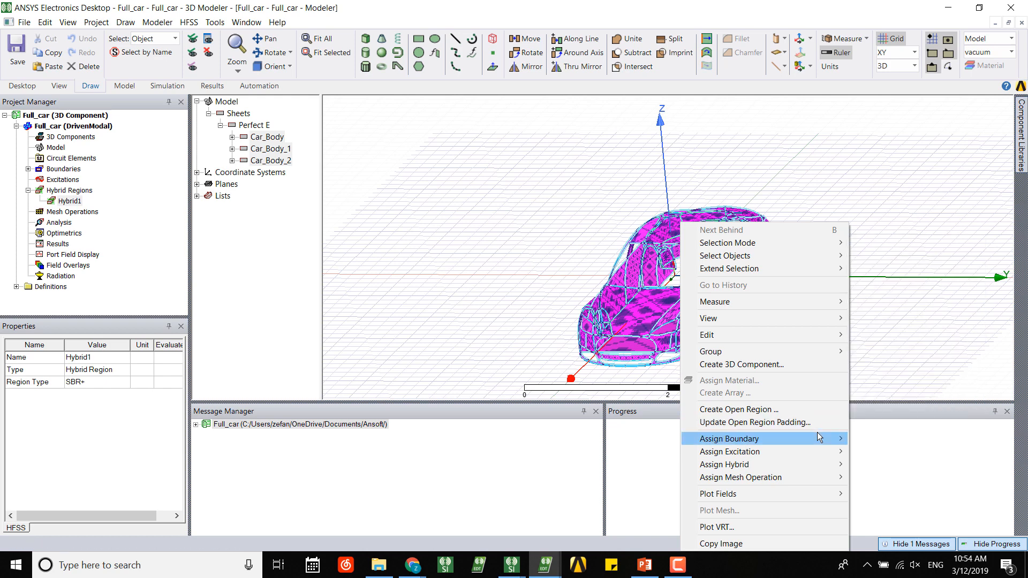
mouse_move(834, 442)
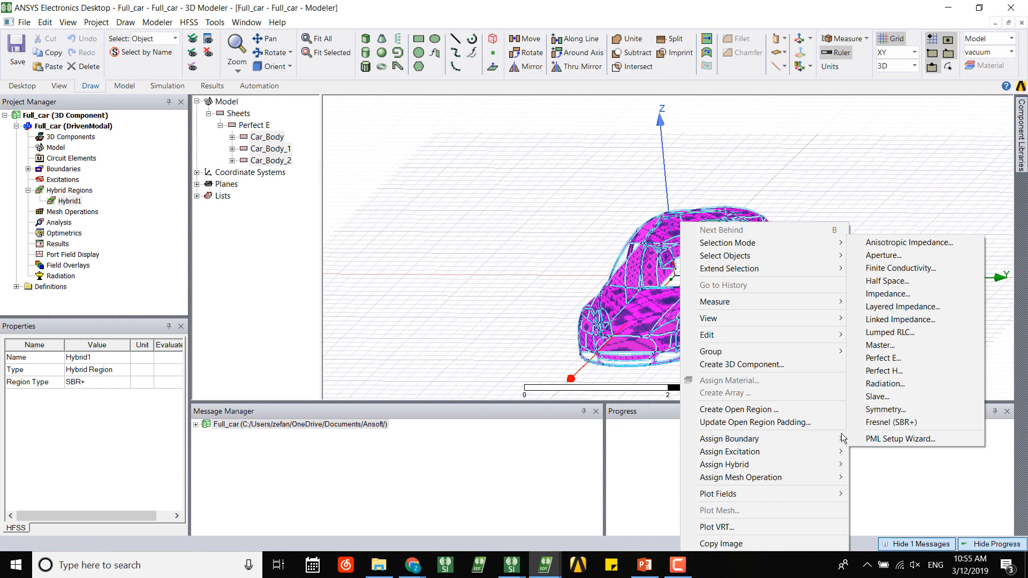
mouse_move(802, 472)
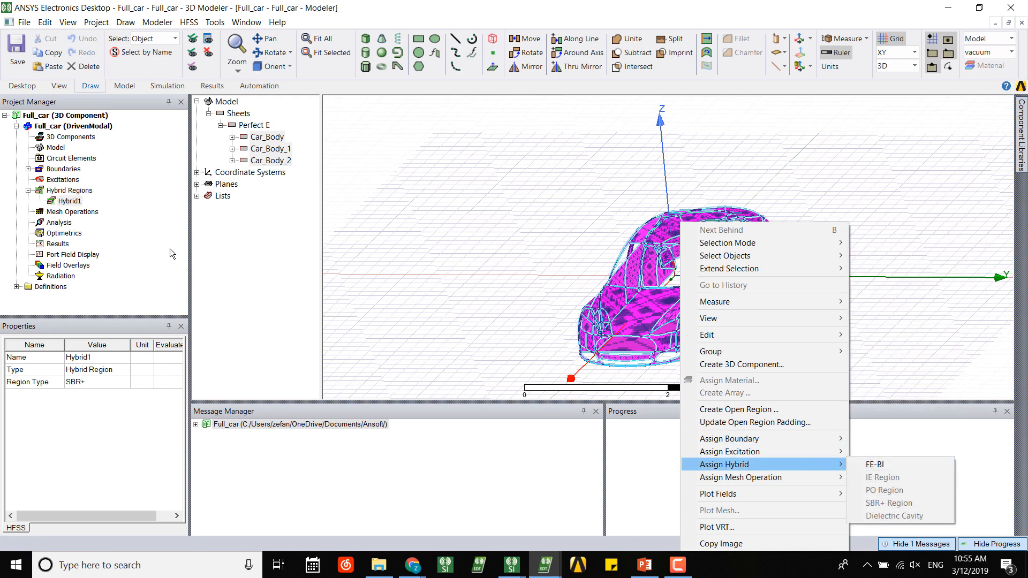
- Open the Hybrid1 region definition for the car body and confirm its type as SBR+ Region
left_click(70, 204)
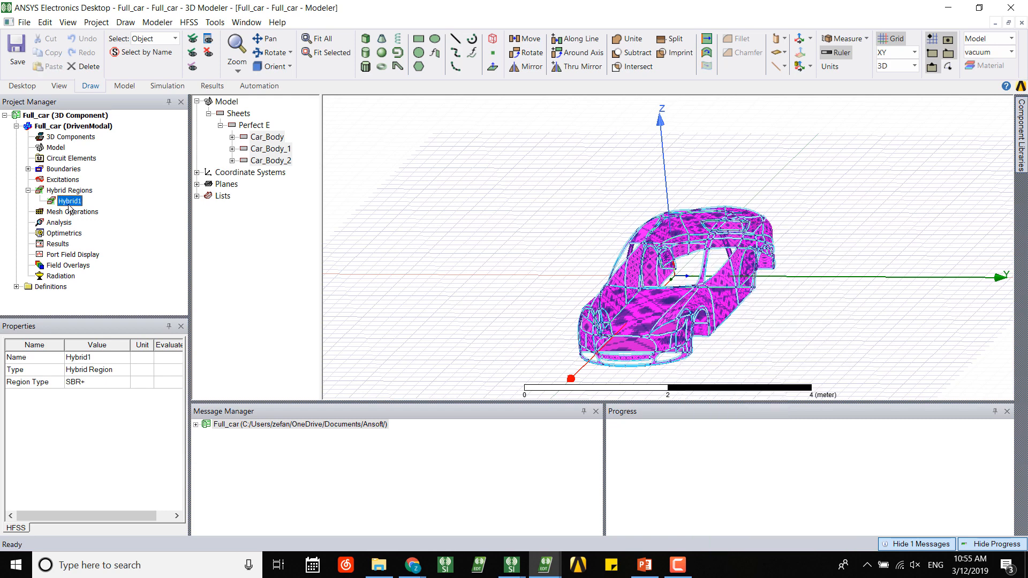
double_click(69, 202)
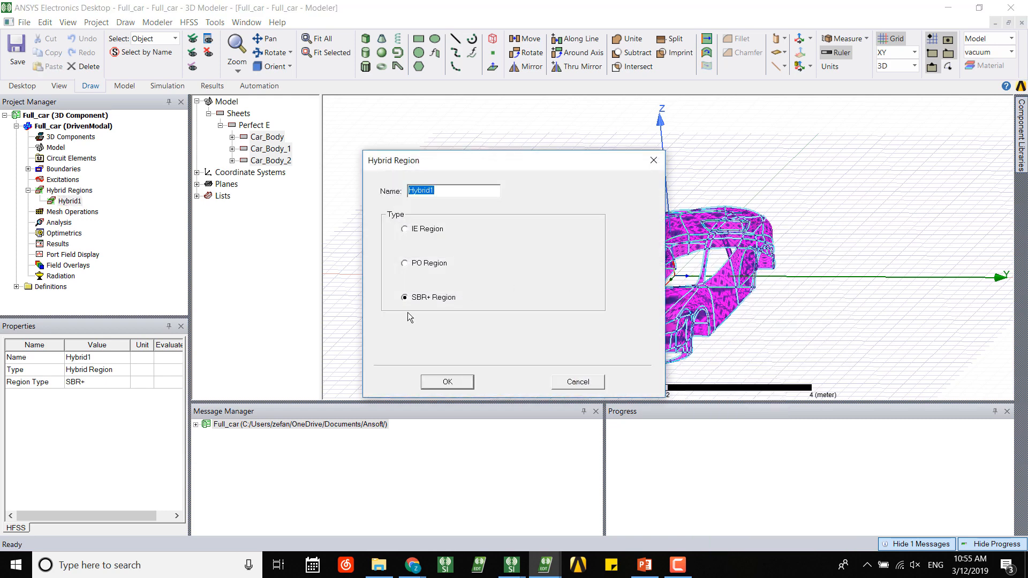
left_click(408, 299)
left_click(448, 383)
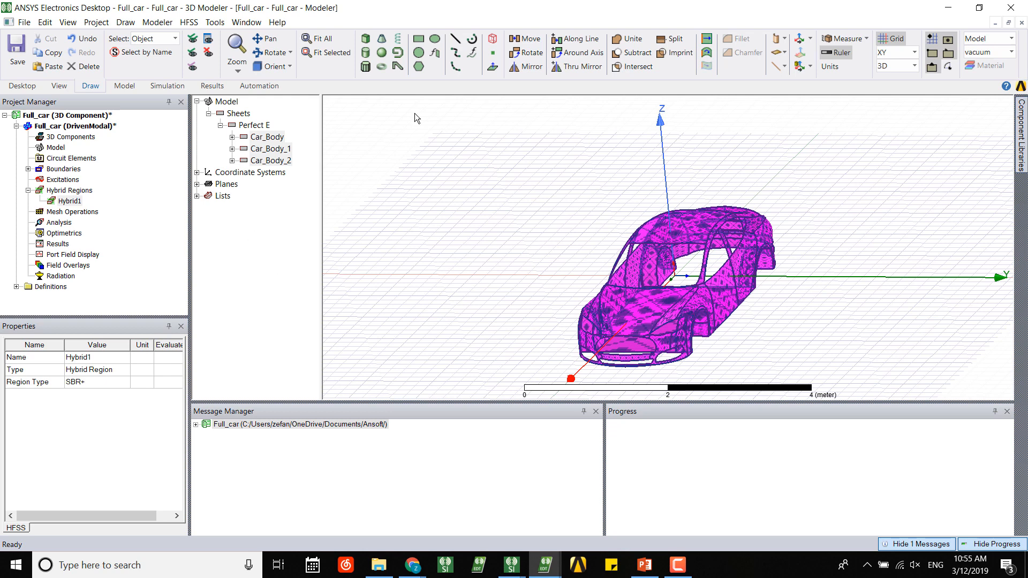
left_click(524, 156)
left_click(157, 22)
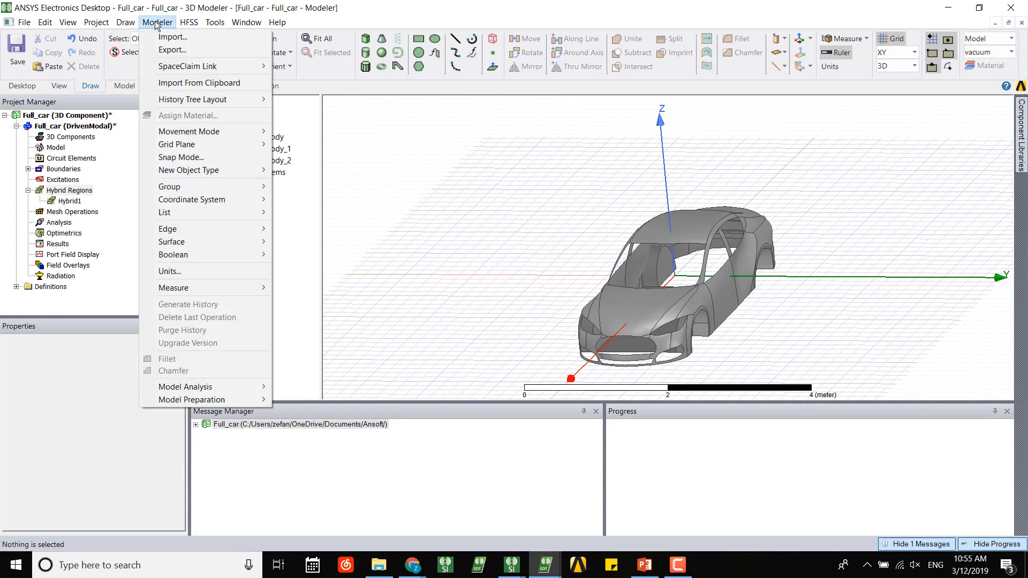
mouse_move(92, 25)
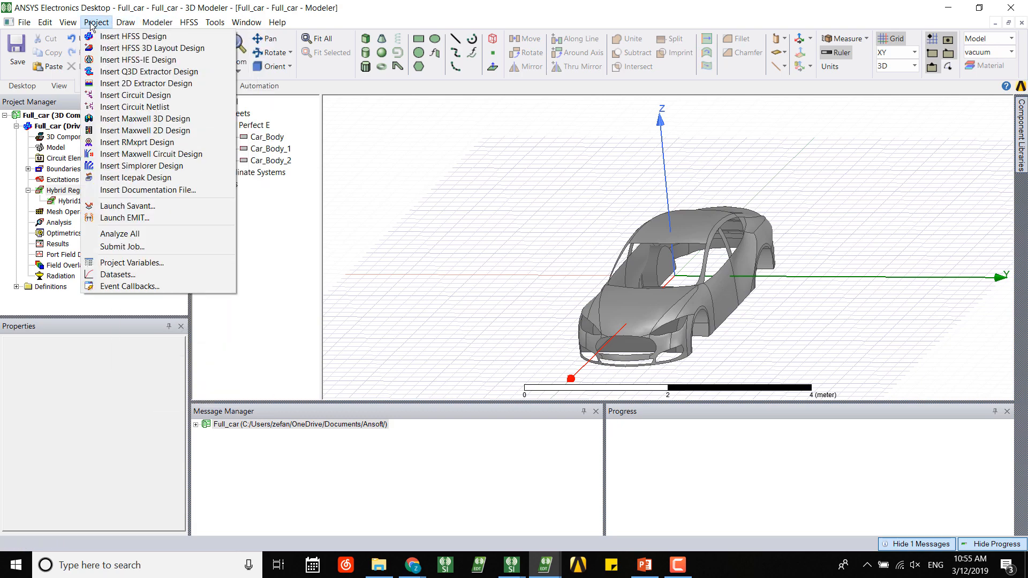
mouse_move(56, 28)
left_click(776, 300)
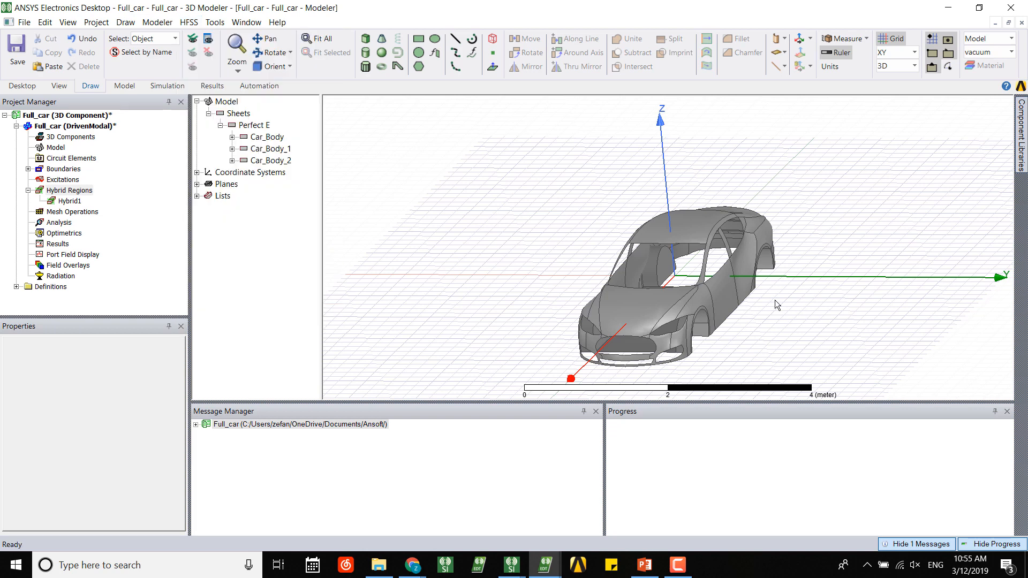
left_click(157, 22)
left_click(566, 210)
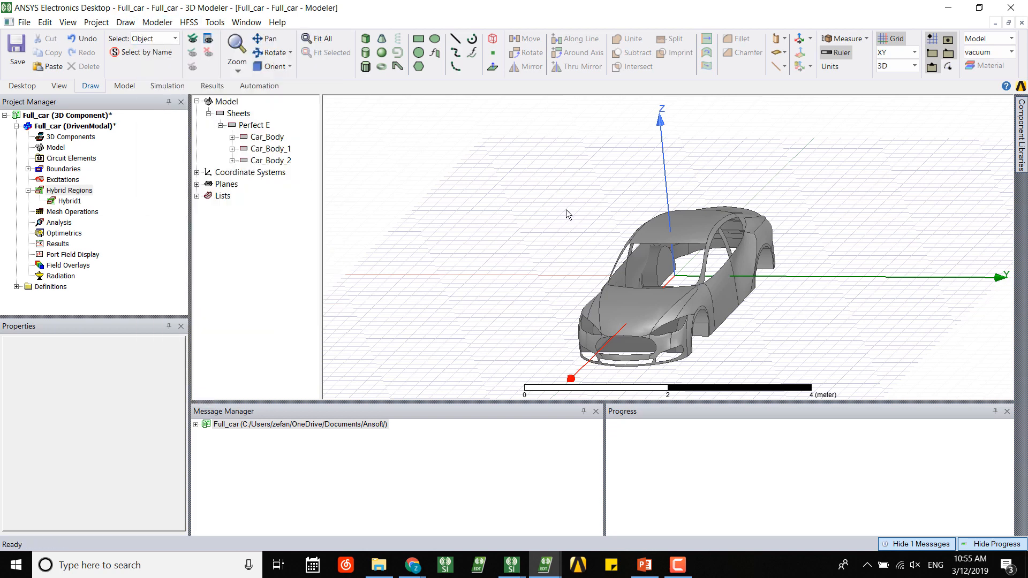
- Switch back to the footsense_matched project window showing the PCB with its gain pattern
left_click(955, 6)
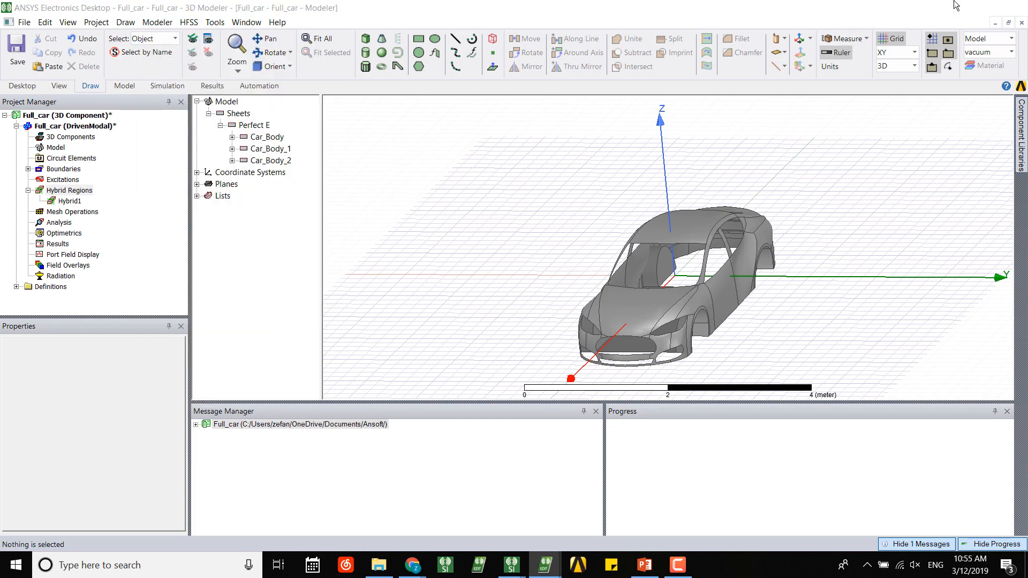
scroll(789, 250, "up", 3)
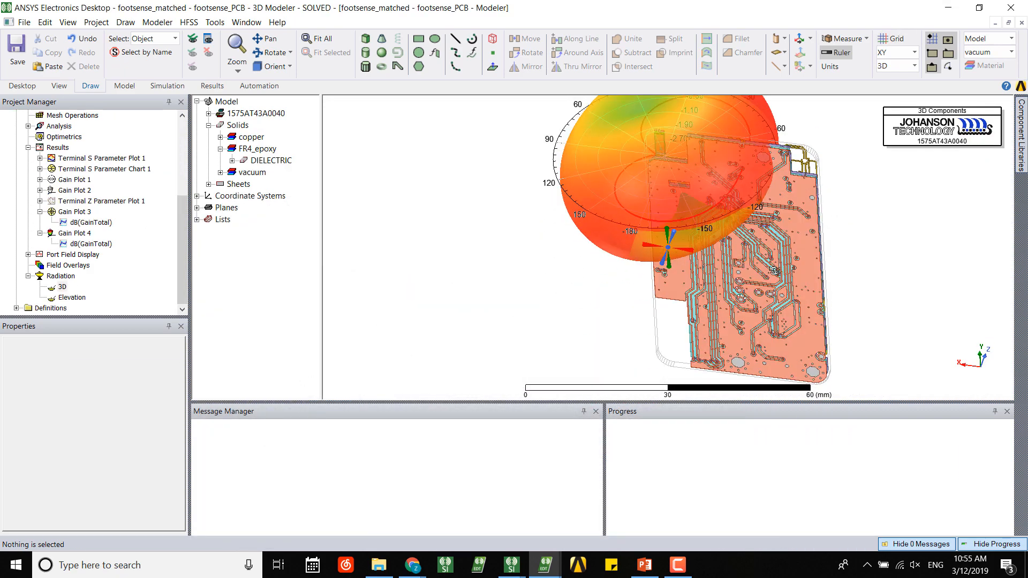
scroll(778, 271, "down", 6)
middle_click_drag(740, 271, 637, 257)
- Browse the 3D component library and open the Full_car component from the EM project folder
left_click(161, 21)
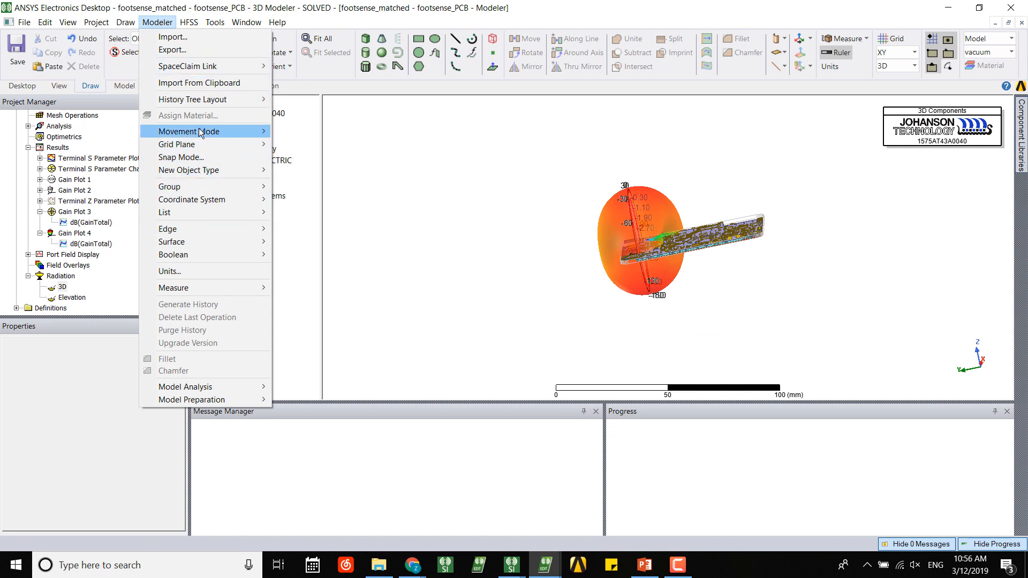
mouse_move(188, 27)
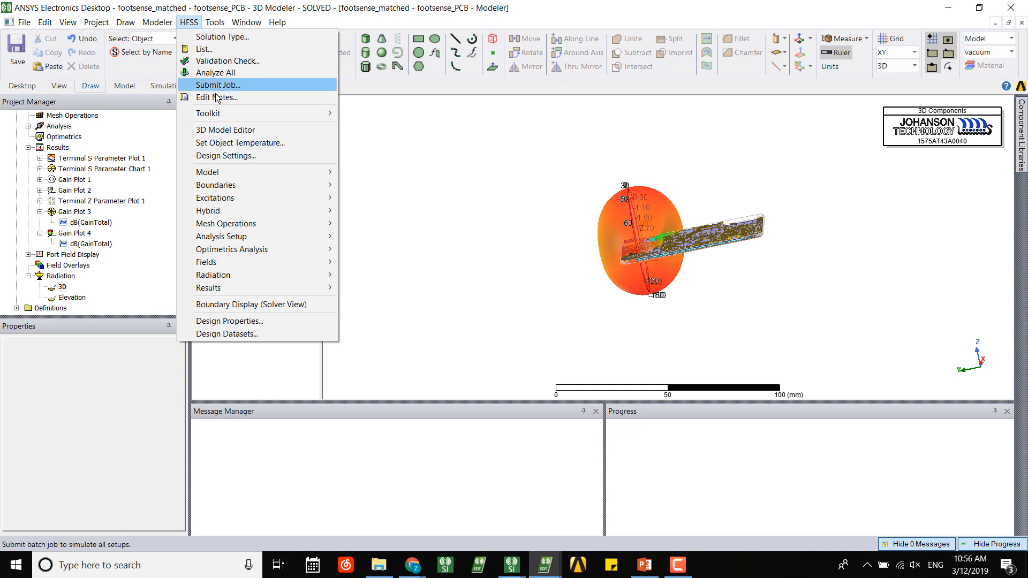
mouse_move(234, 175)
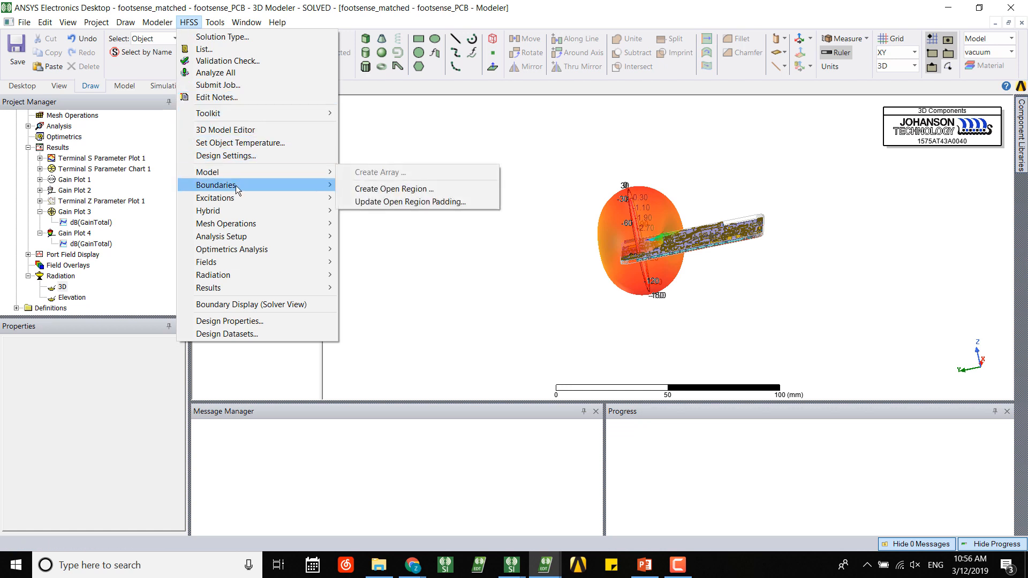
mouse_move(249, 224)
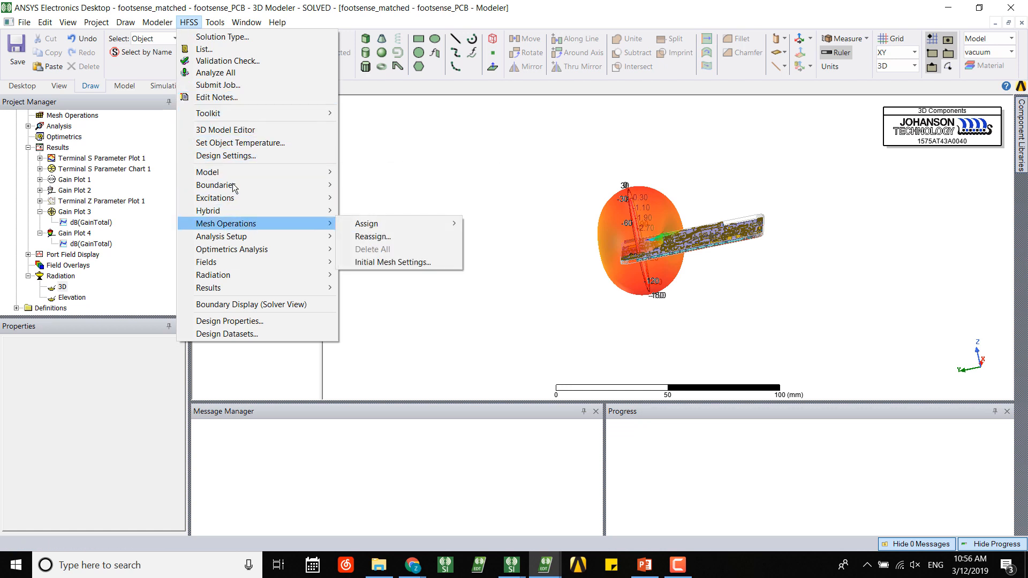
mouse_move(157, 22)
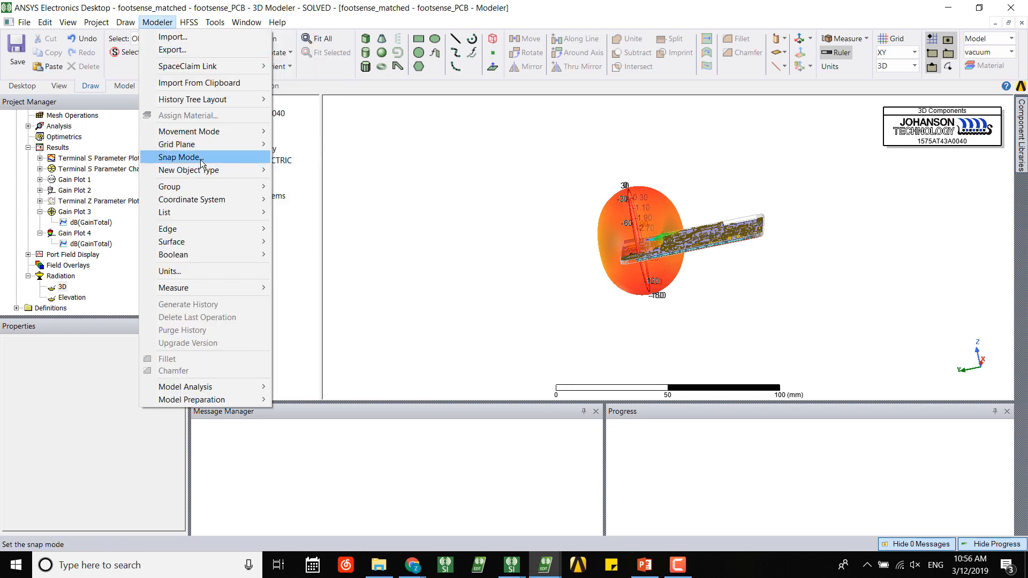
mouse_move(219, 201)
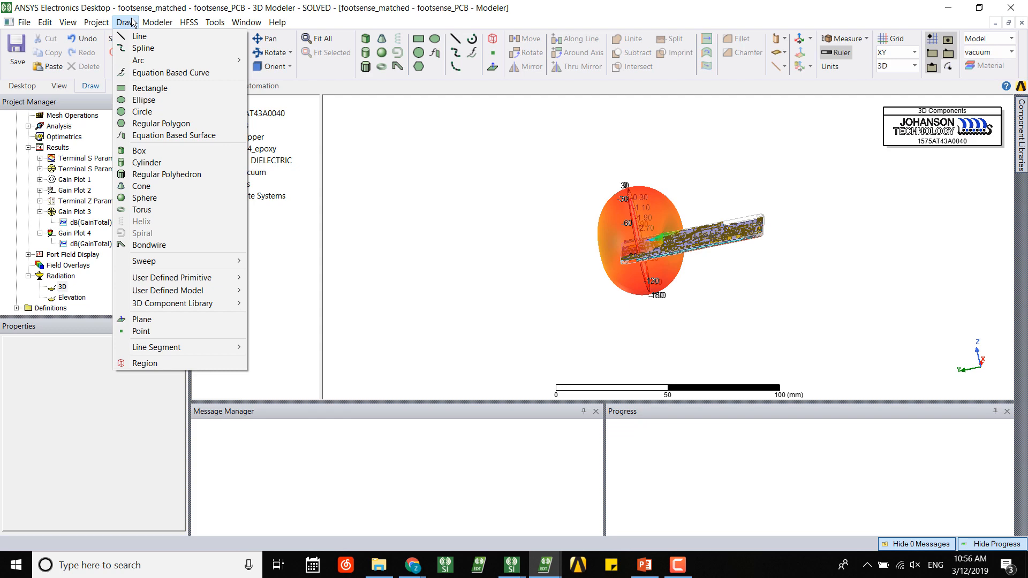
mouse_move(218, 303)
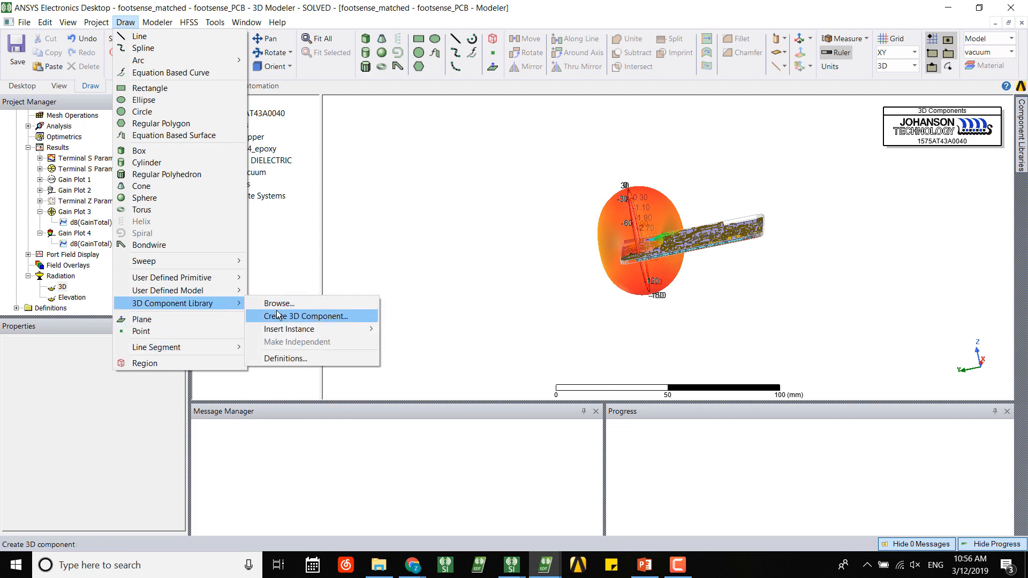
left_click(280, 305)
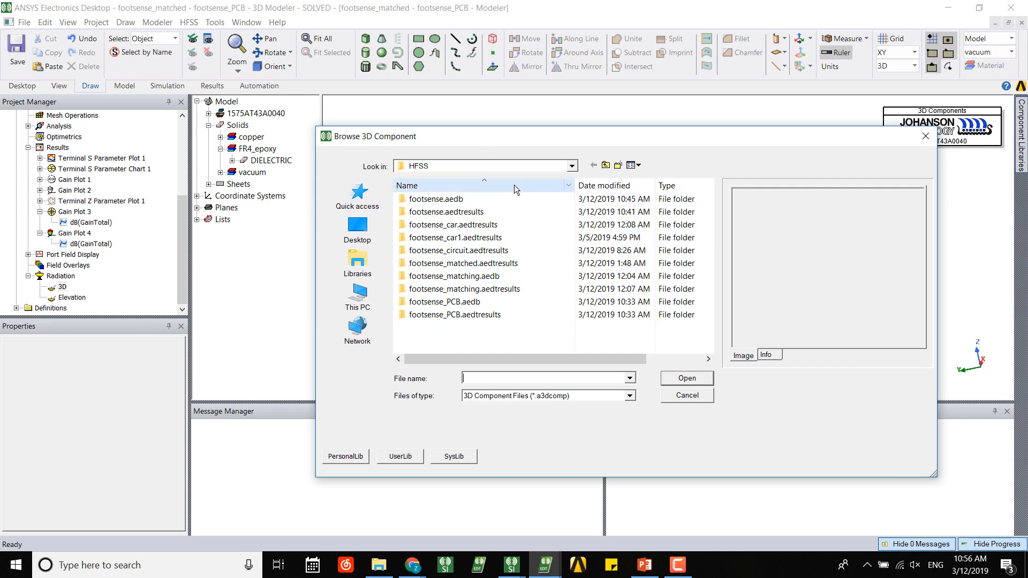
left_click(359, 229)
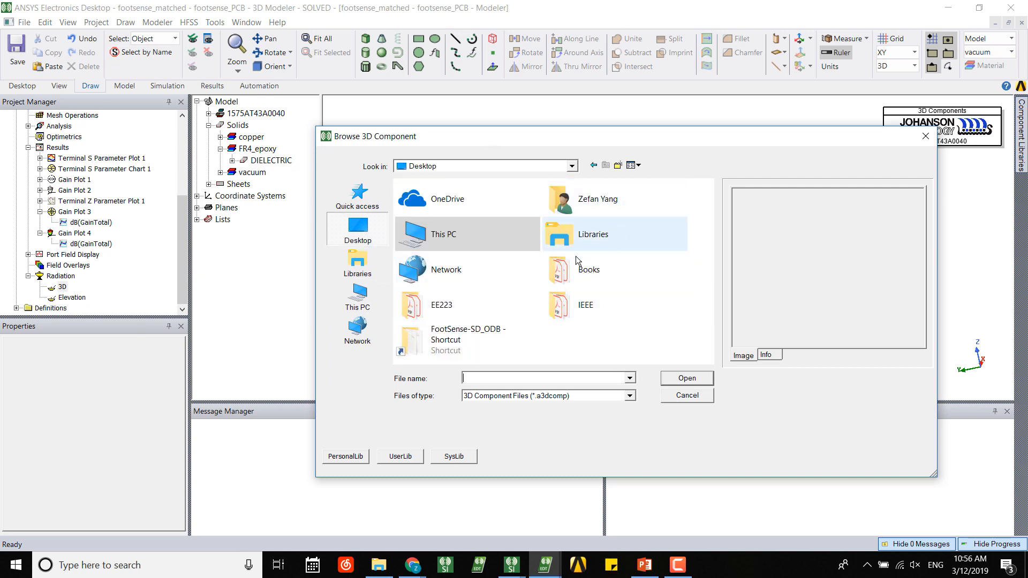
double_click(462, 341)
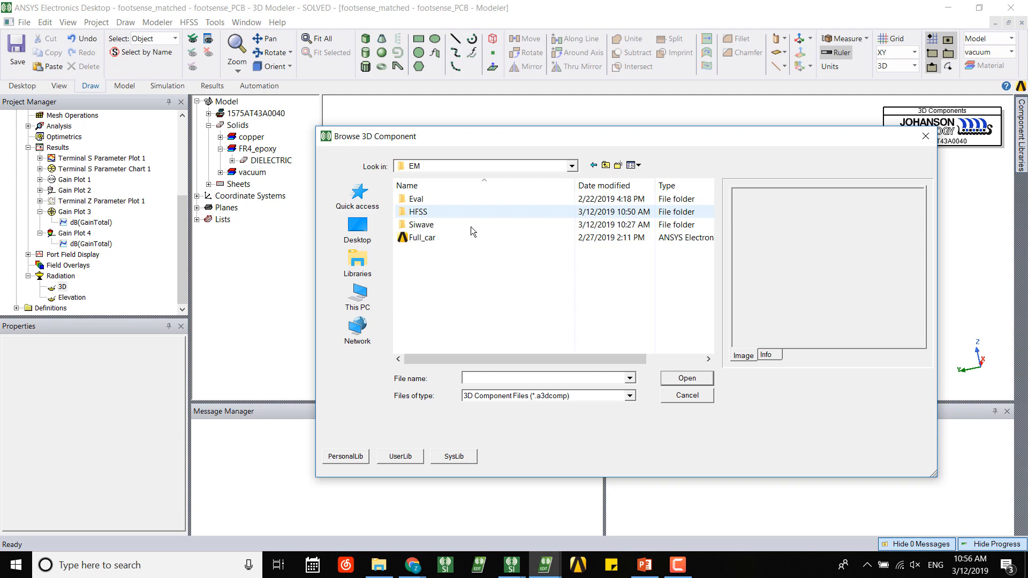
left_click(433, 238)
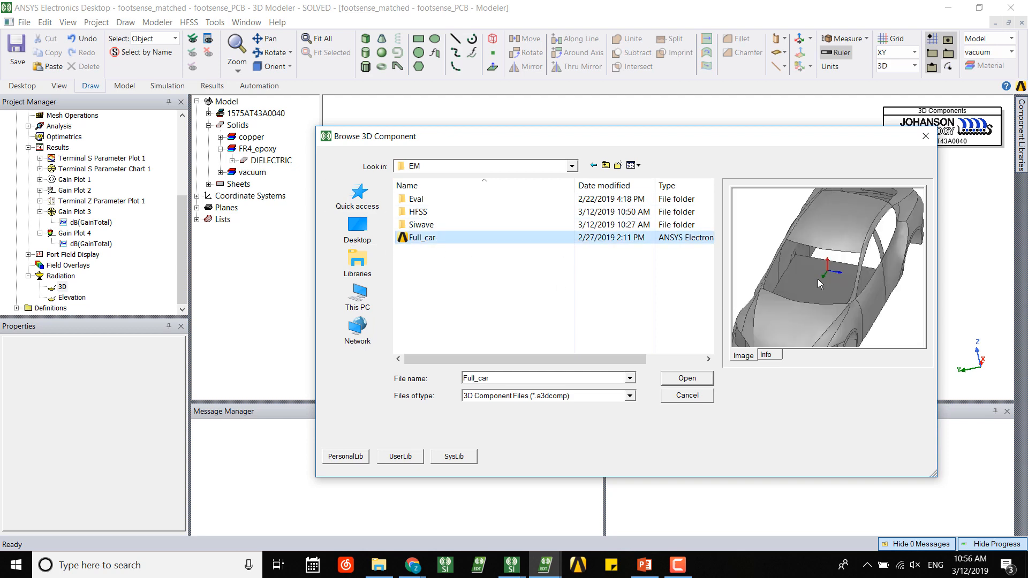
left_click(695, 380)
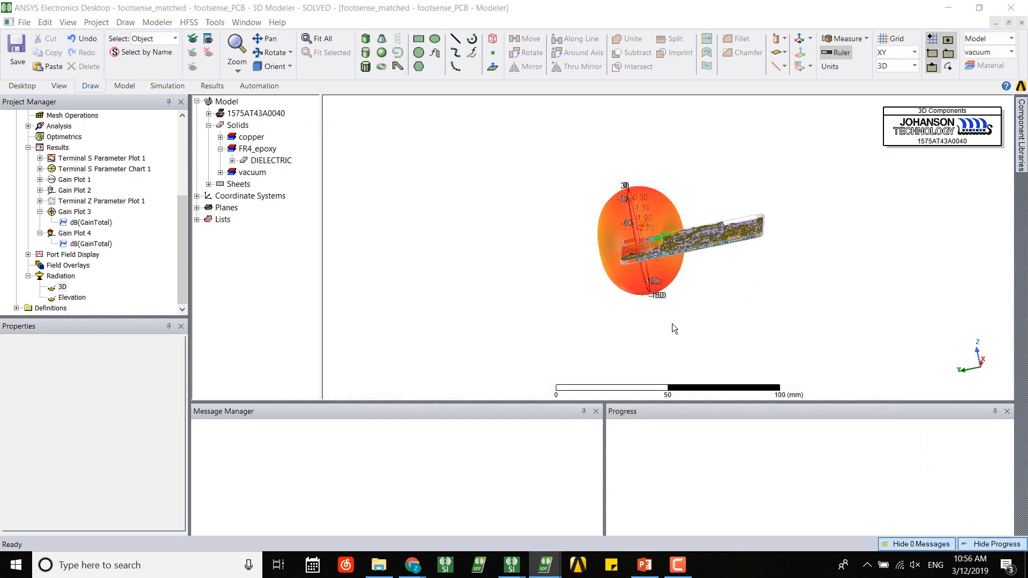
- Insert the Full_car component with Global as the target coordinate system and fit the whole model in view
left_click(552, 376)
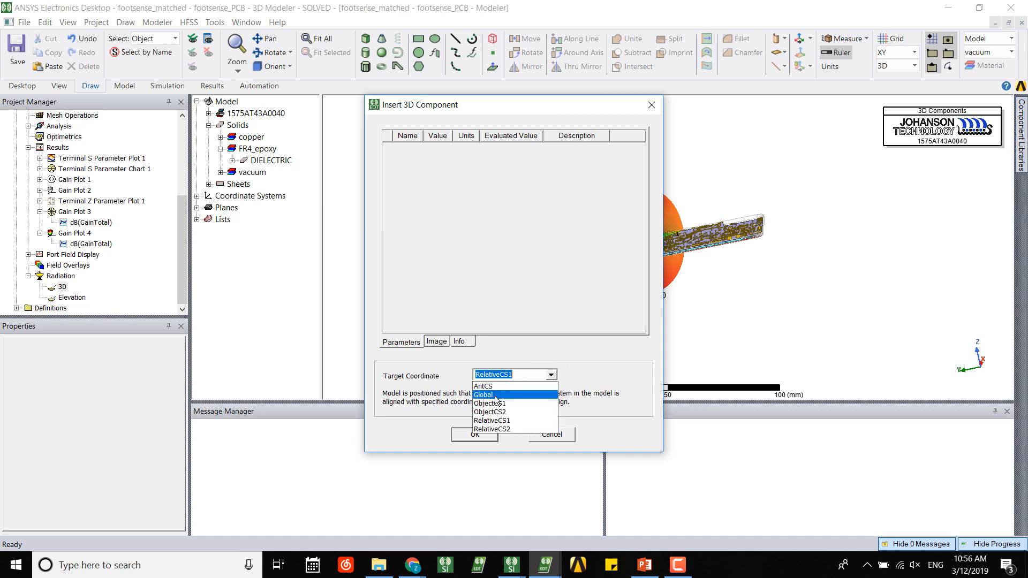
left_click(503, 396)
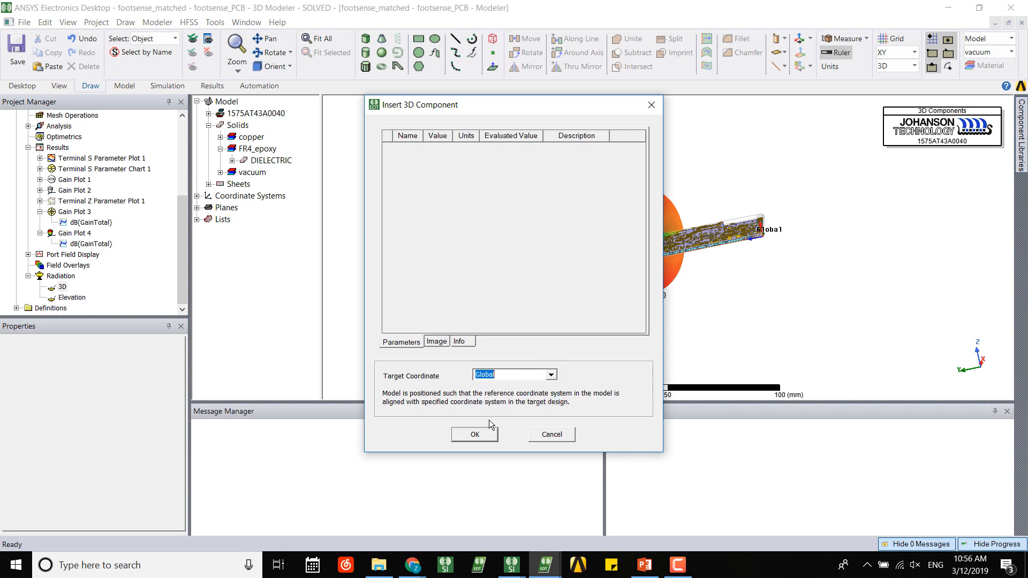
left_click(456, 440)
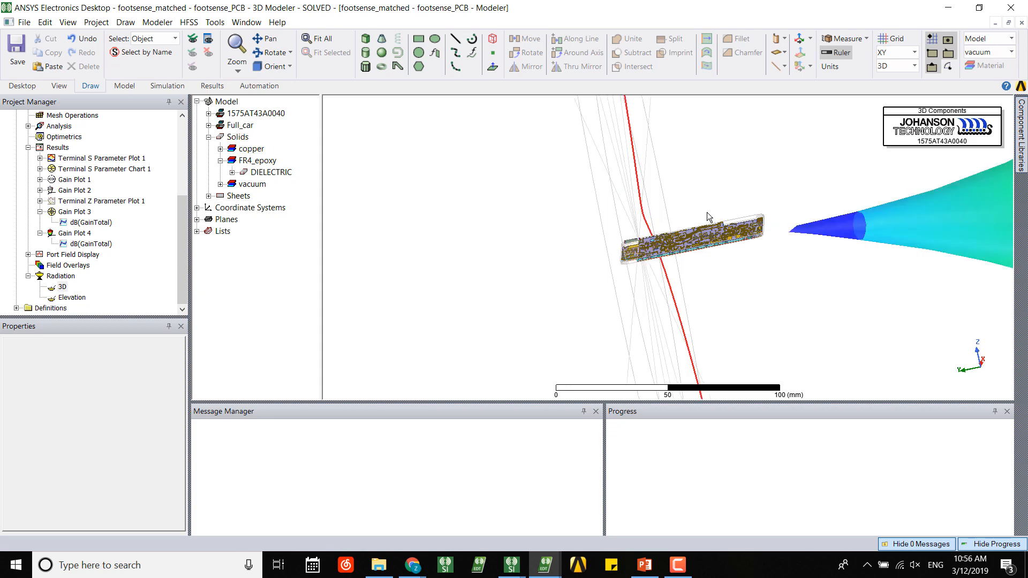
key("ctrl+d")
left_click(813, 230)
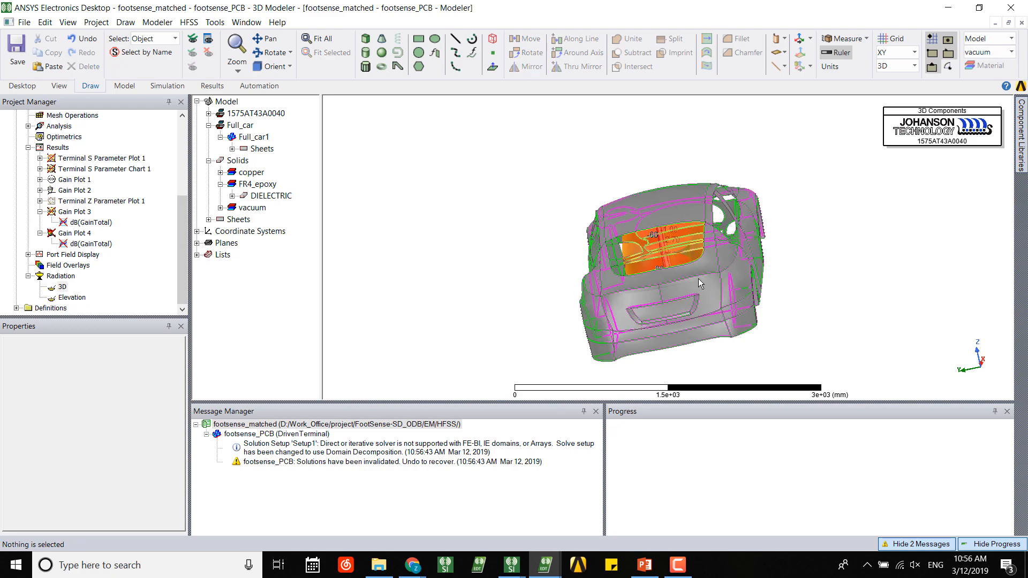
- Select the PCB objects with the antenna component and move them from the cabin centre toward the front of the car
middle_click_drag(698, 279, 600, 287)
scroll(554, 276, "up", 8)
left_click_drag(567, 222, 647, 324)
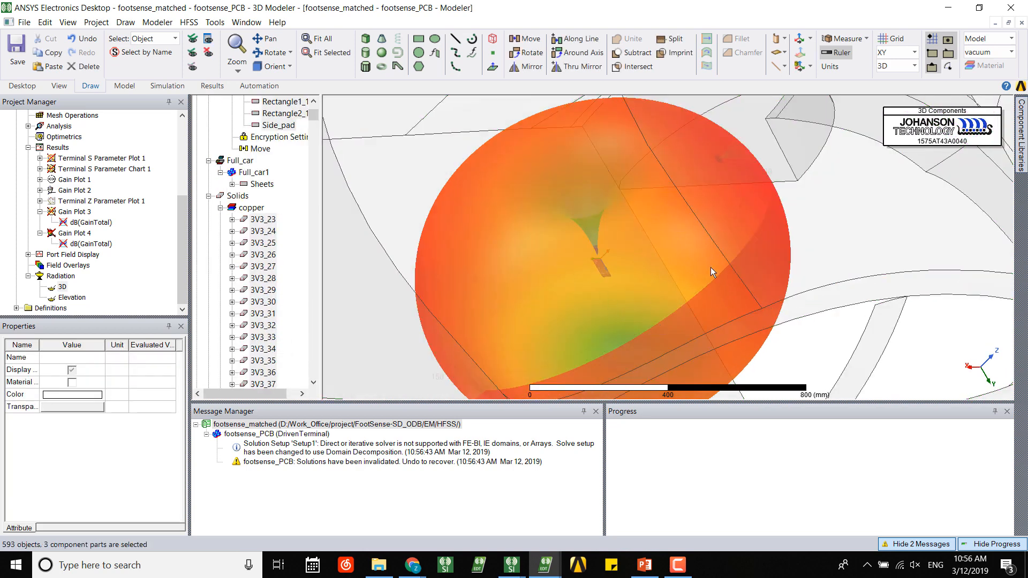
mouse_move(768, 242)
middle_mouse_down()
mouse_move(718, 237)
mouse_move(686, 216)
mouse_move(723, 219)
middle_mouse_up()
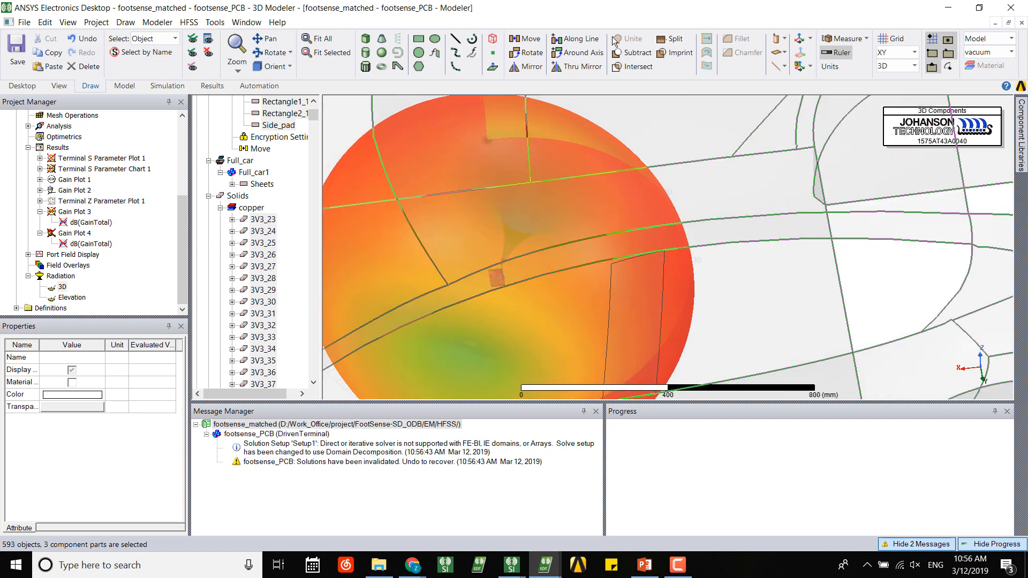
left_click(527, 39)
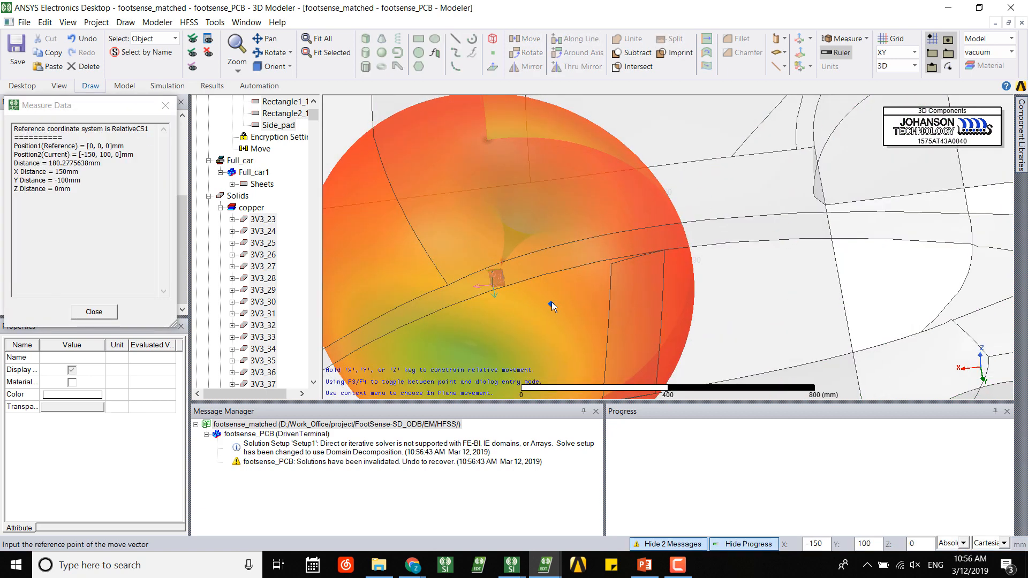
left_click(492, 285)
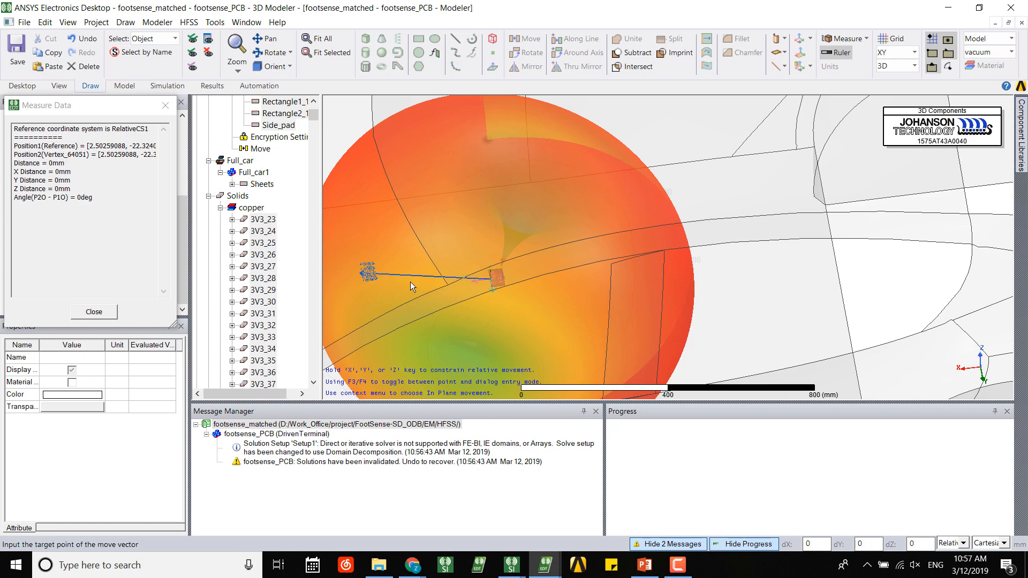
scroll(478, 288, "down", 8)
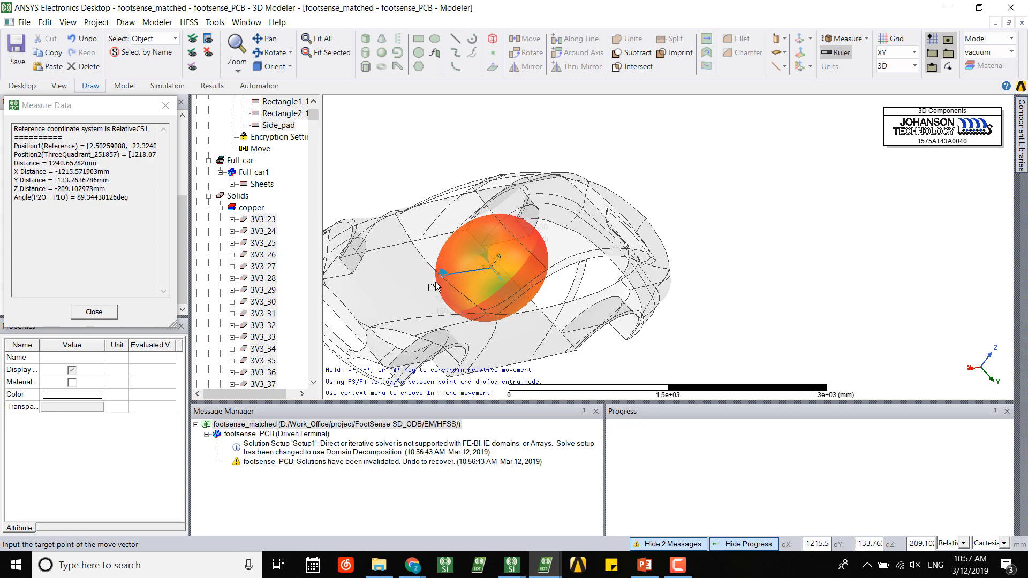
middle_click_drag(381, 307, 441, 269)
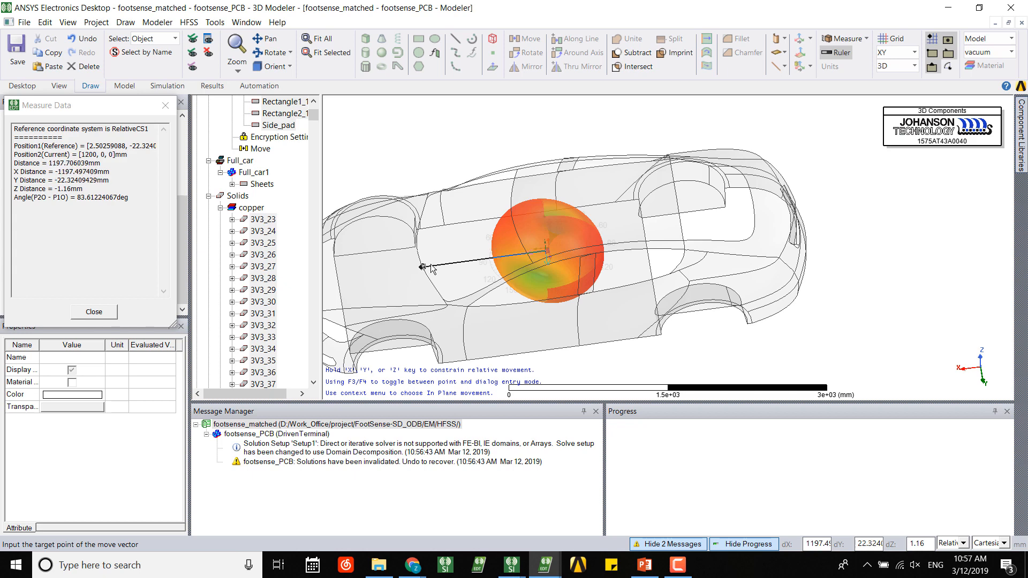
left_click(435, 268)
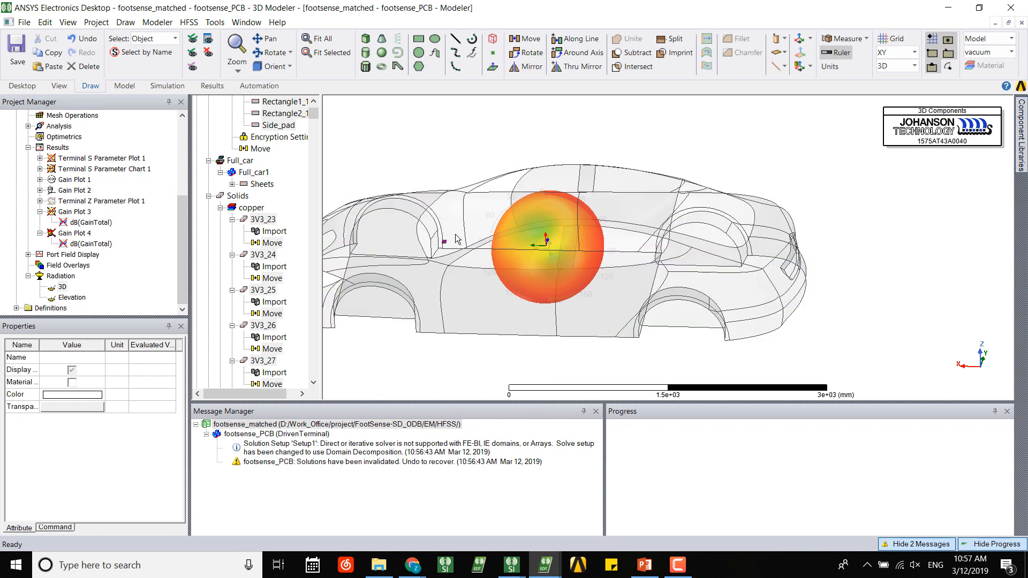
left_click(585, 114)
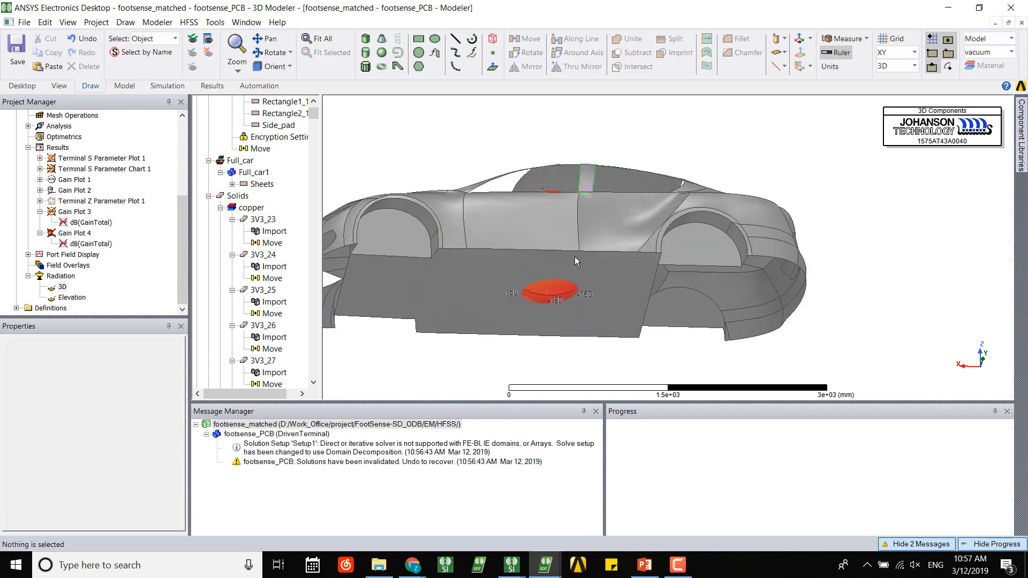
left_click_drag(577, 317, 576, 319, "alt")
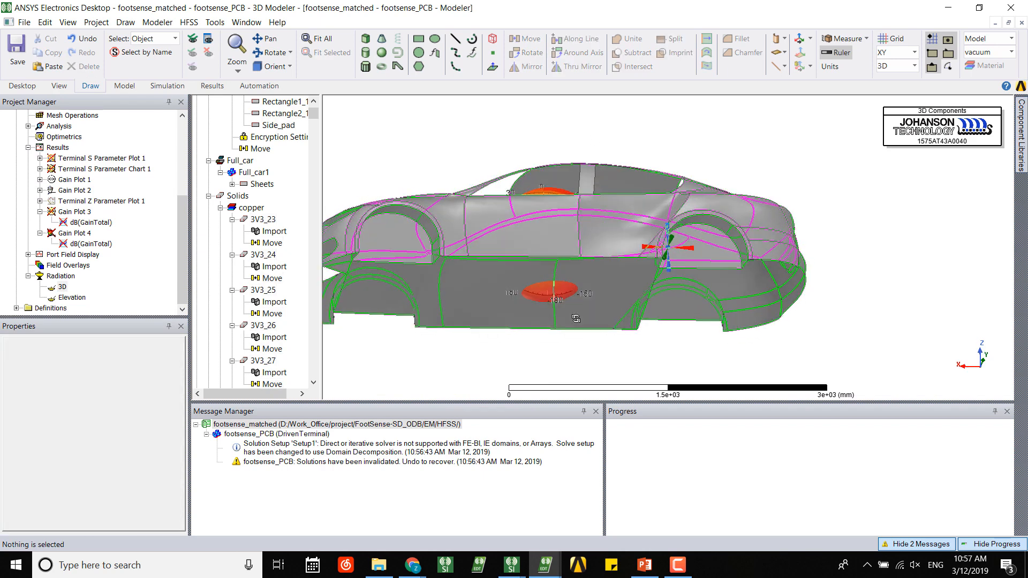
right_click(73, 213)
left_click(66, 191)
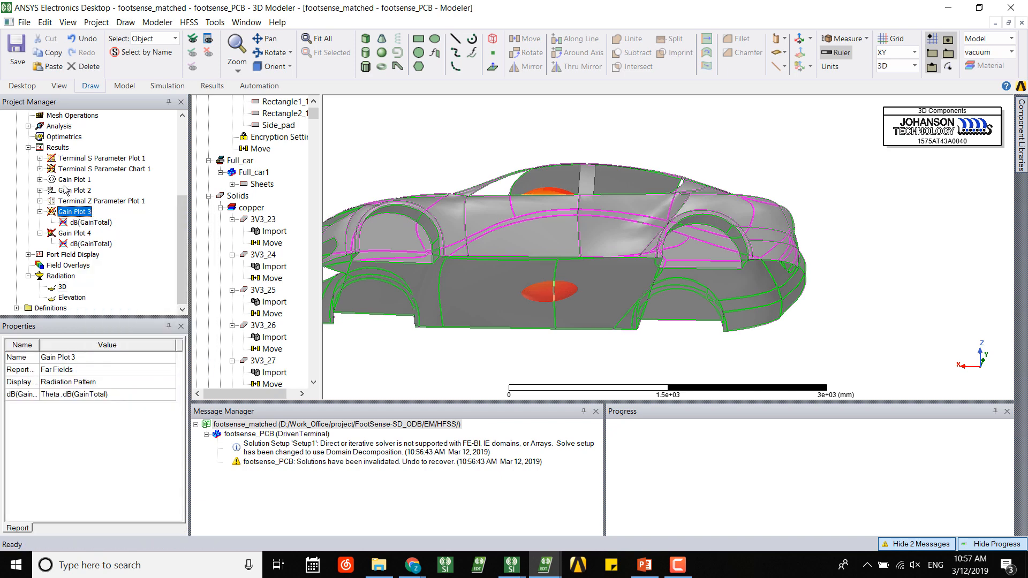
right_click(68, 234)
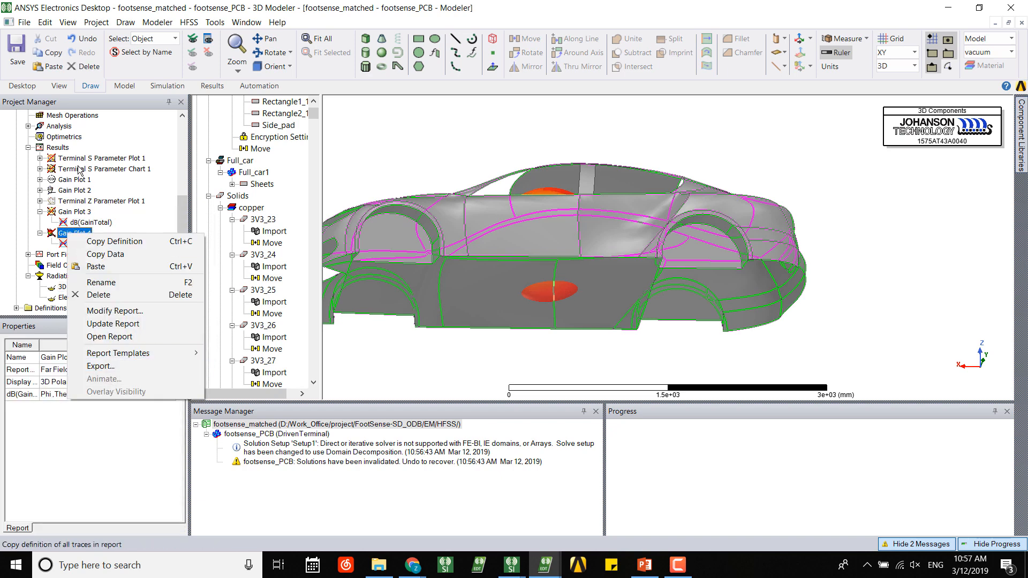
right_click(68, 194)
right_click(74, 176)
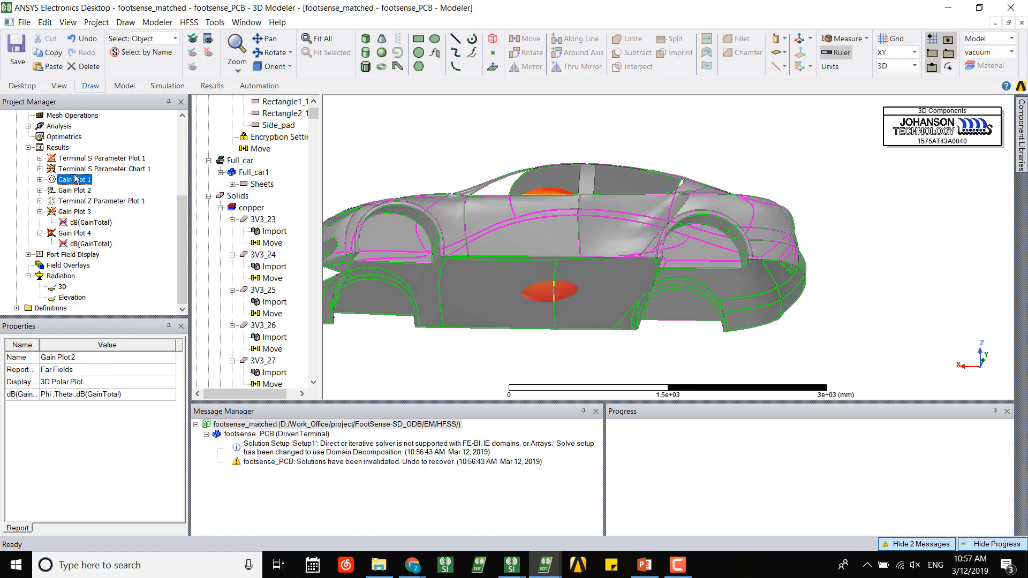
right_click(55, 214)
right_click(50, 234)
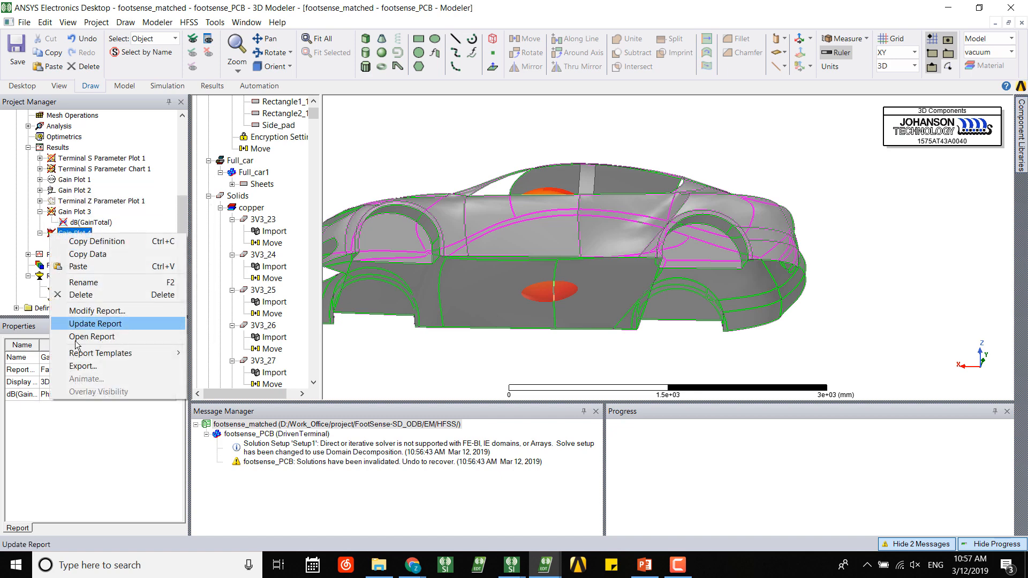
left_click(421, 349)
middle_click_drag(515, 310, 523, 426)
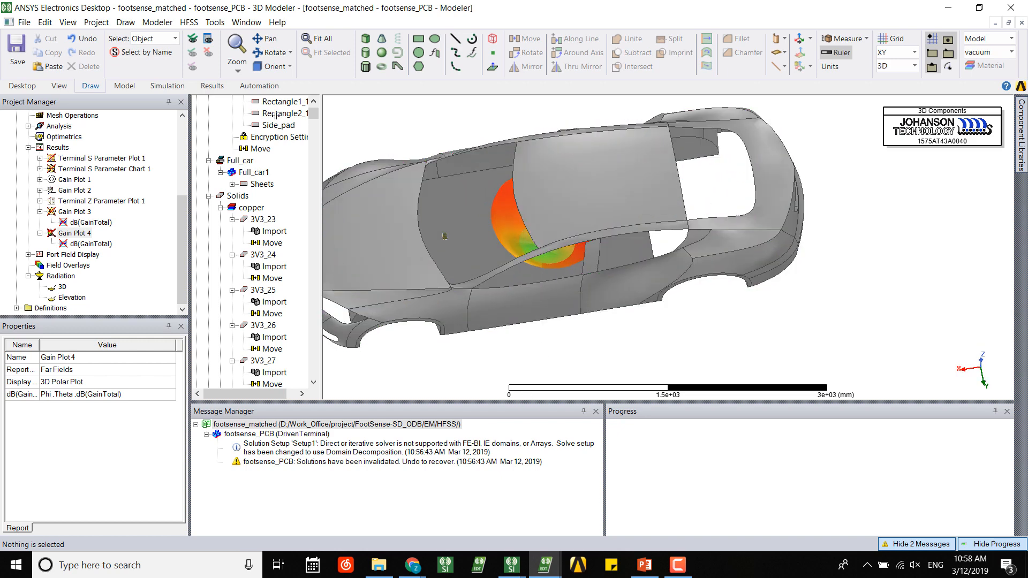
- Open the recent footsense_car project and expand the results of its HFSSModel1 design
right_click(544, 565)
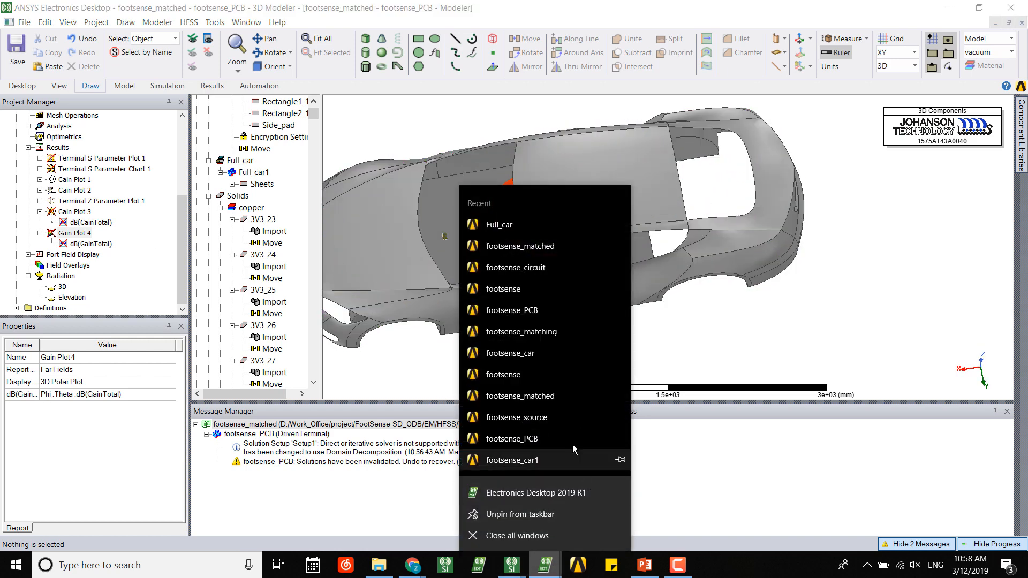
left_click(553, 347)
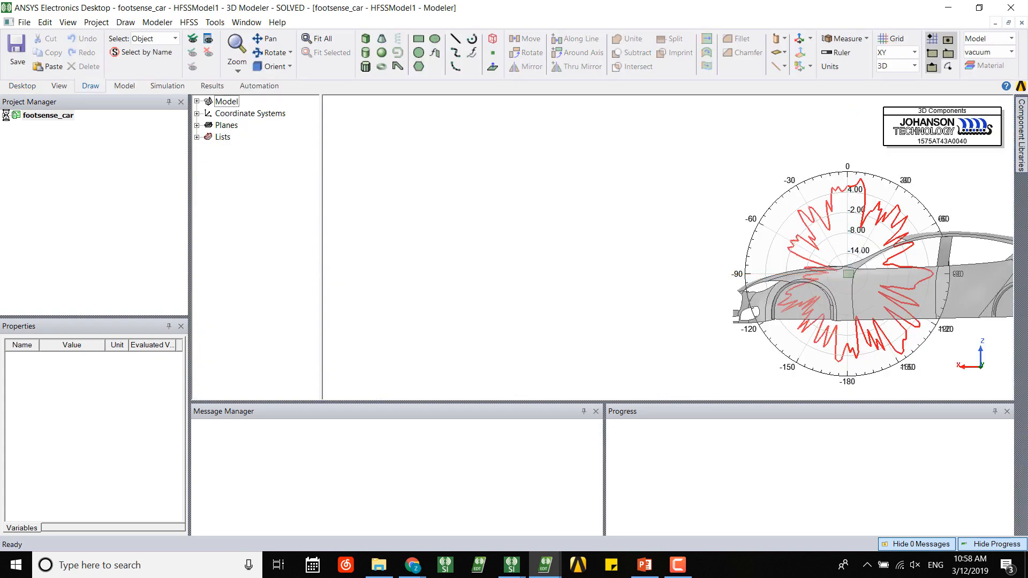
left_click(5, 116)
left_click(16, 126)
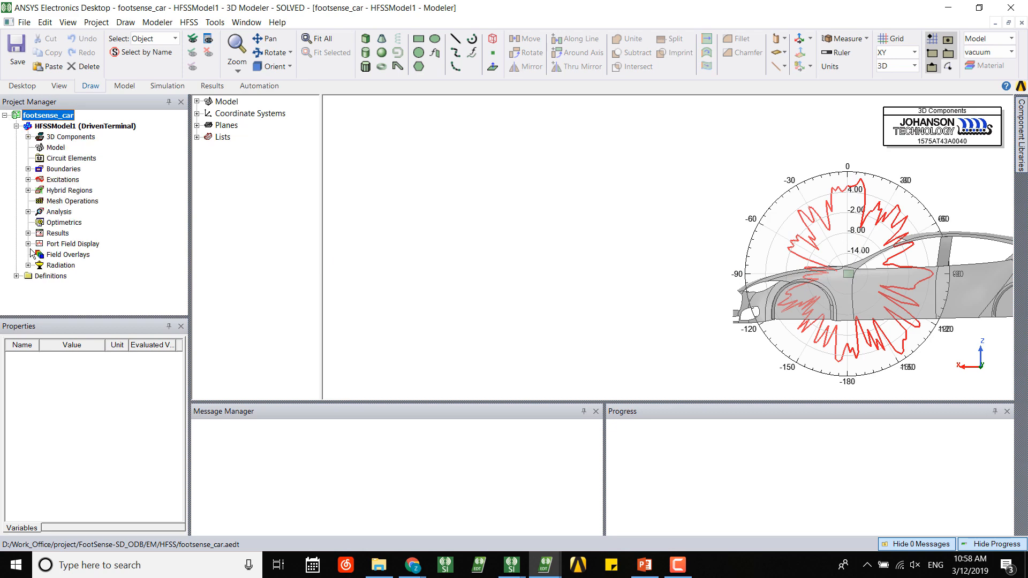
left_click(59, 223)
left_click(28, 233)
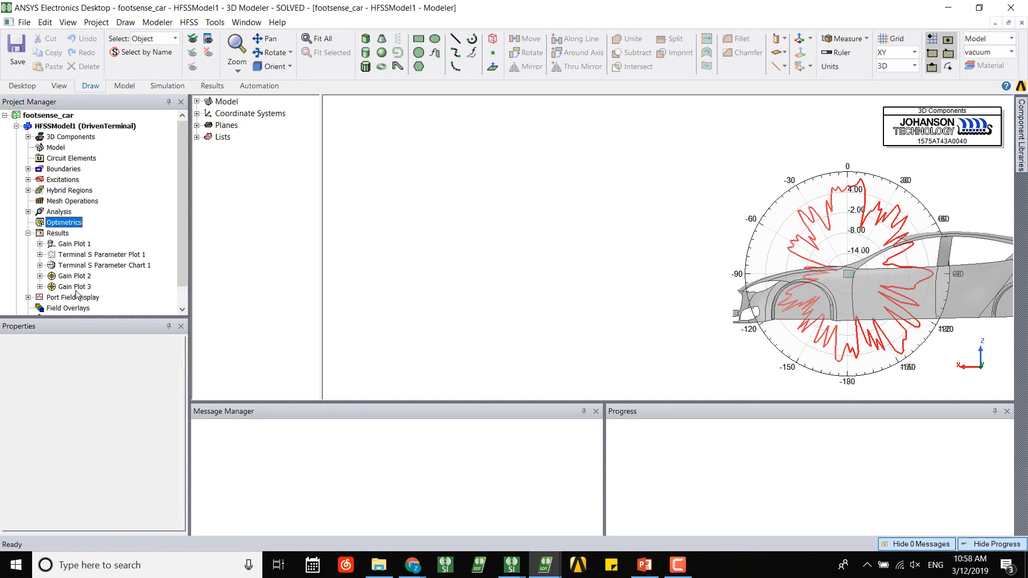
- Examine the 2D gain pattern overlaid on the car body from the side and from above
left_click(943, 287)
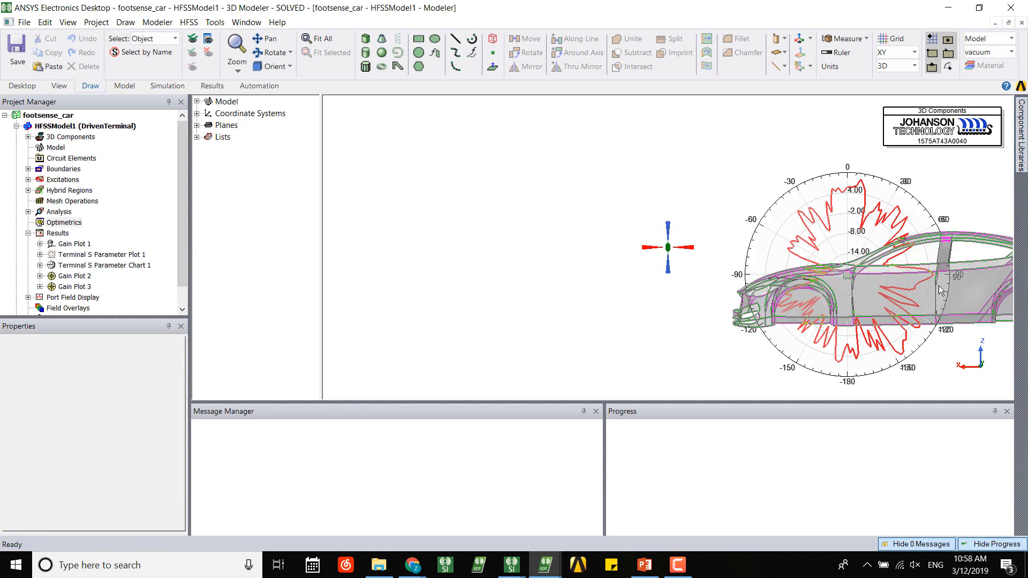
left_click_drag(857, 258, 541, 255, "shift")
left_click_drag(678, 329, 699, 339, "alt")
scroll(696, 353, "up", 5)
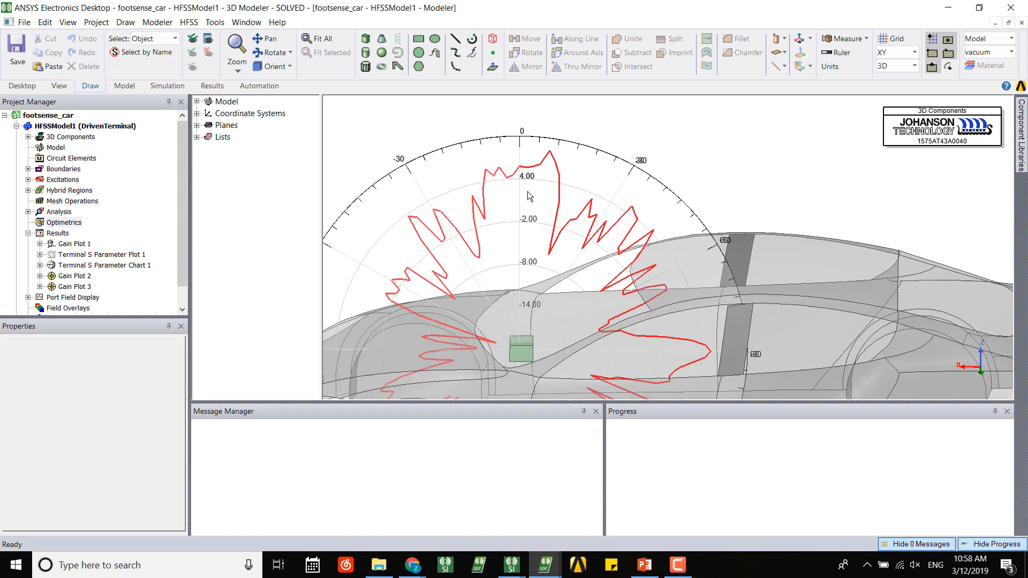
scroll(712, 347, "down", 8)
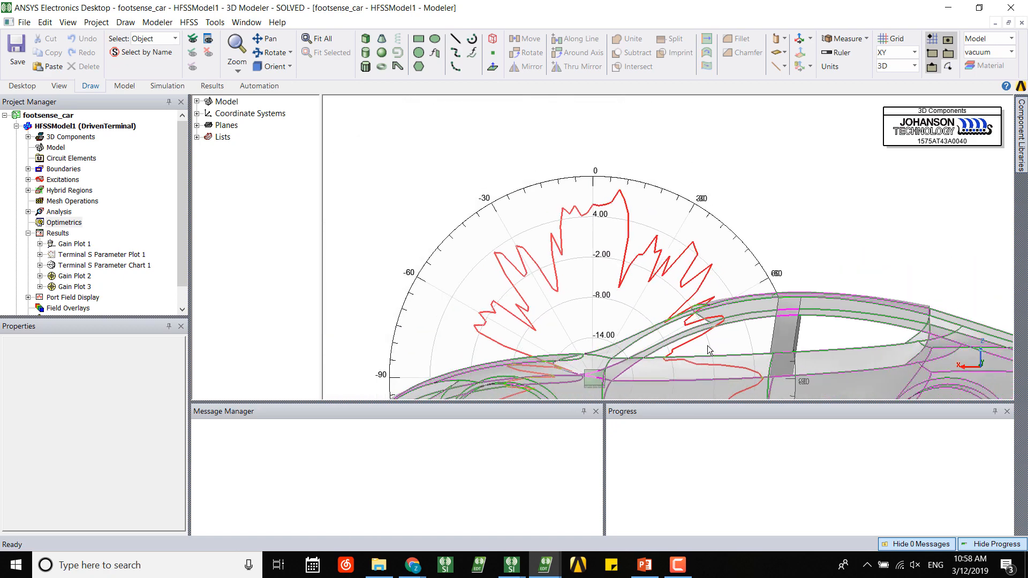
mouse_move(754, 374)
left_mouse_down("shift")
mouse_move(734, 290)
mouse_move(703, 270)
mouse_move(701, 287)
left_mouse_up("shift")
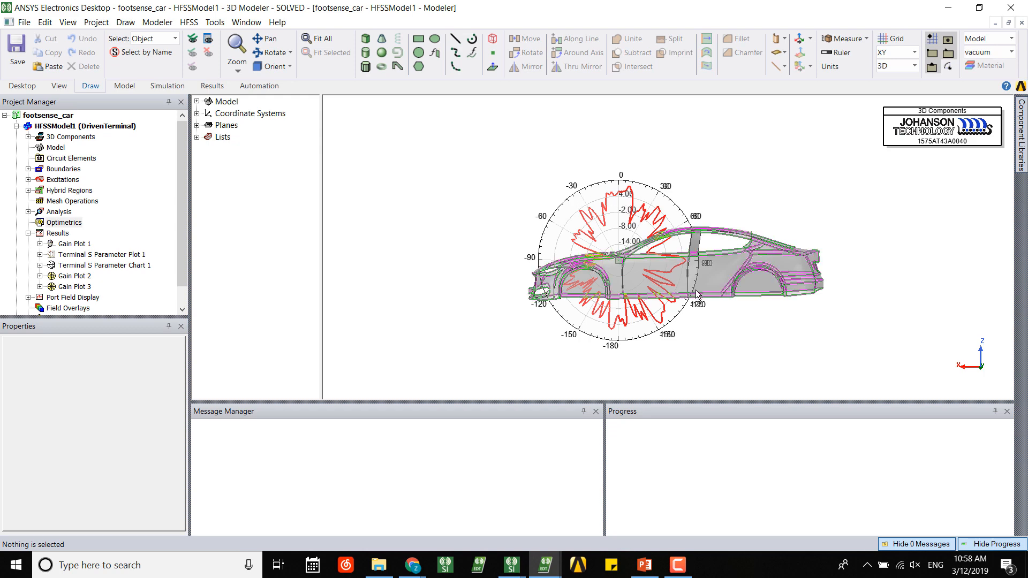
left_click_drag(711, 281, 743, 242, "alt")
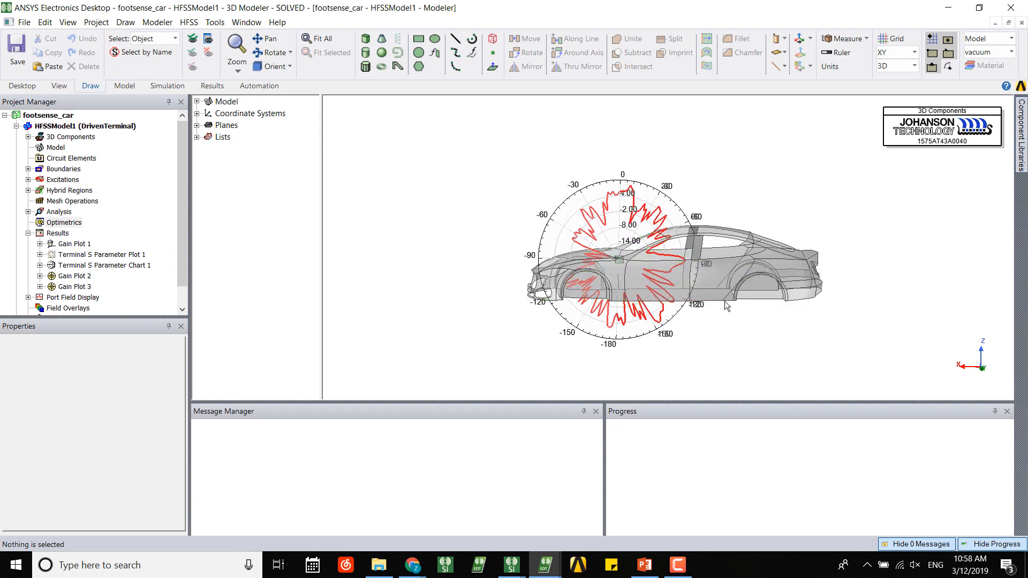
left_click_drag(725, 301, 725, 293, "alt")
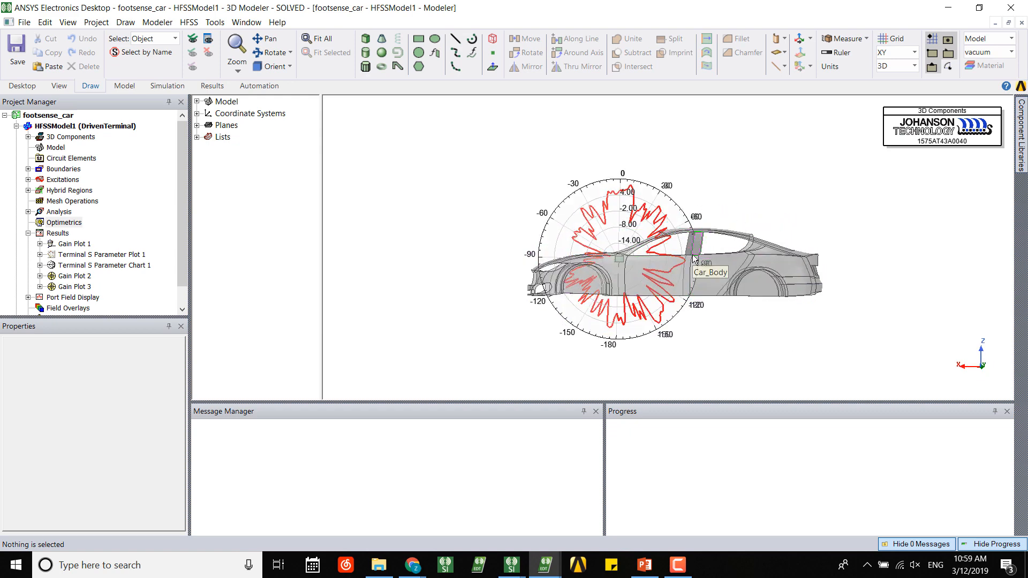
mouse_move(661, 237)
middle_mouse_down()
mouse_move(661, 278)
mouse_move(660, 252)
middle_mouse_up()
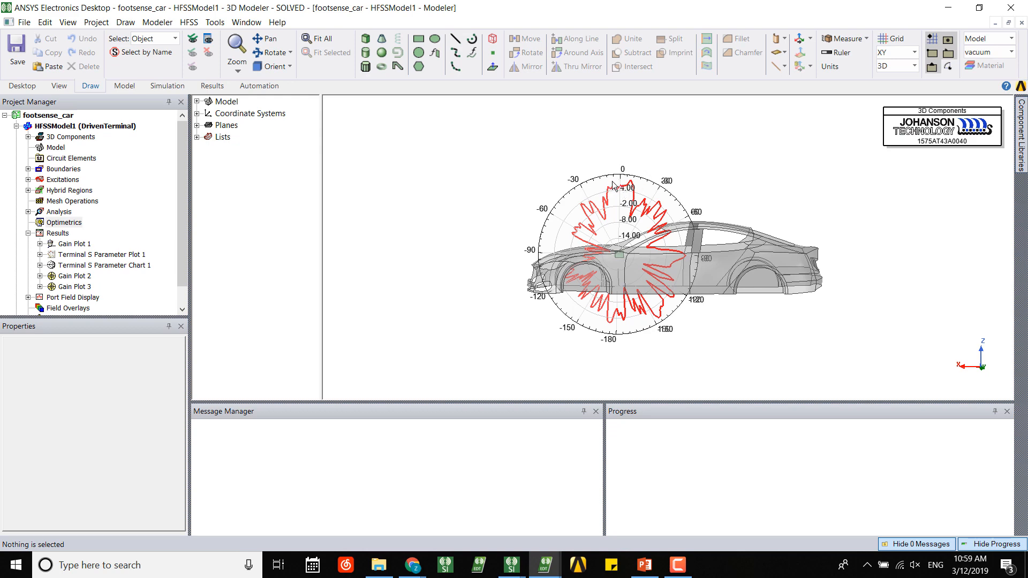
left_click_drag(622, 231, 663, 169, "alt")
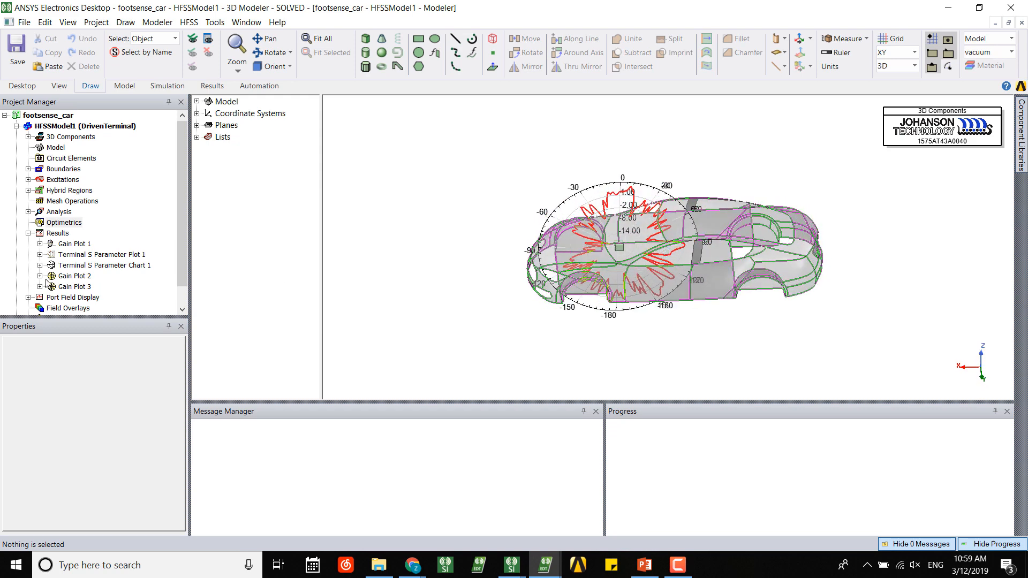
- Open the Gain Plot 1 3D polar report and return to the car model with the plot overlaid on it
left_click(80, 245)
left_click(80, 245)
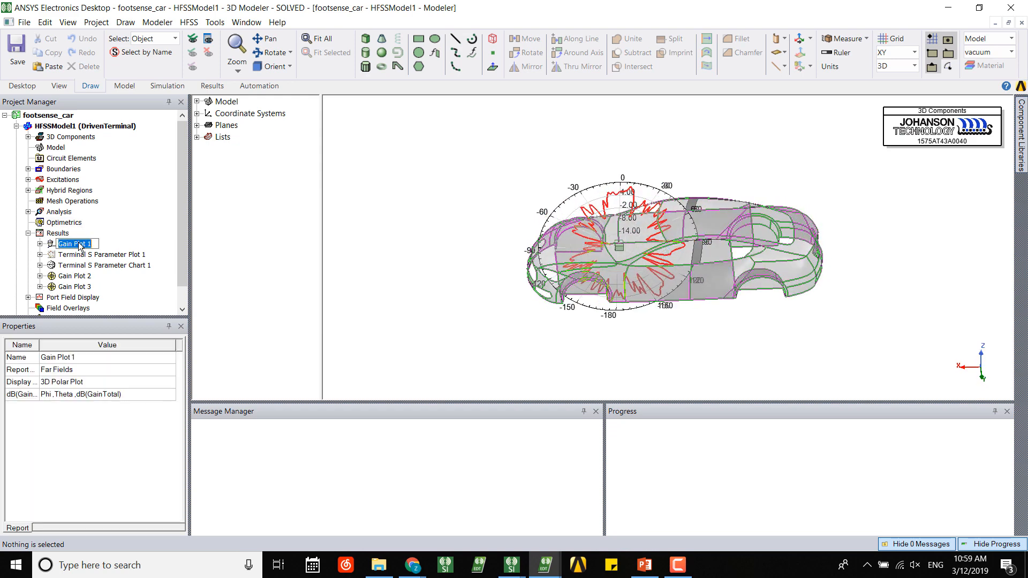
left_click(43, 244)
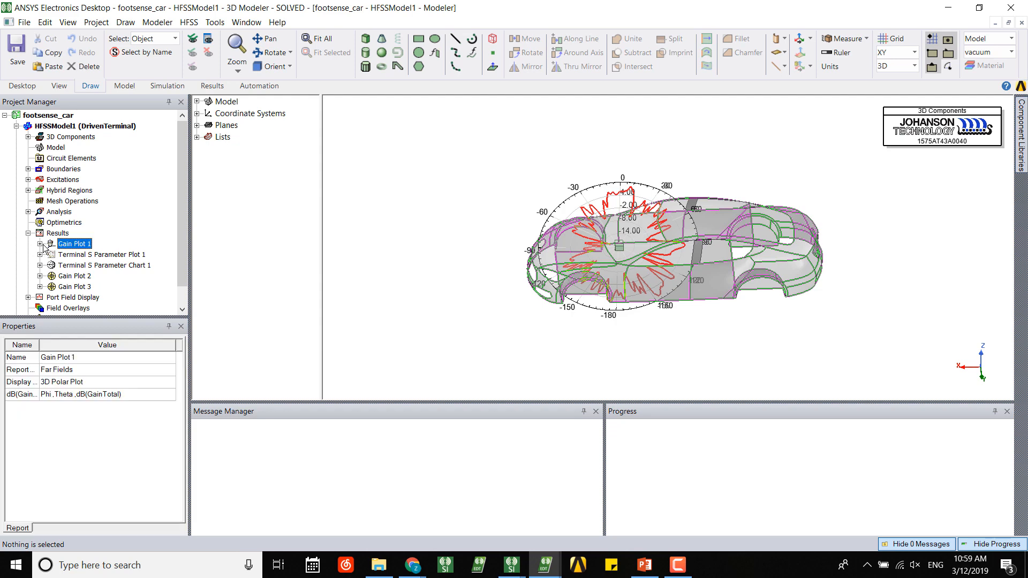
double_click(75, 243)
right_click(75, 242)
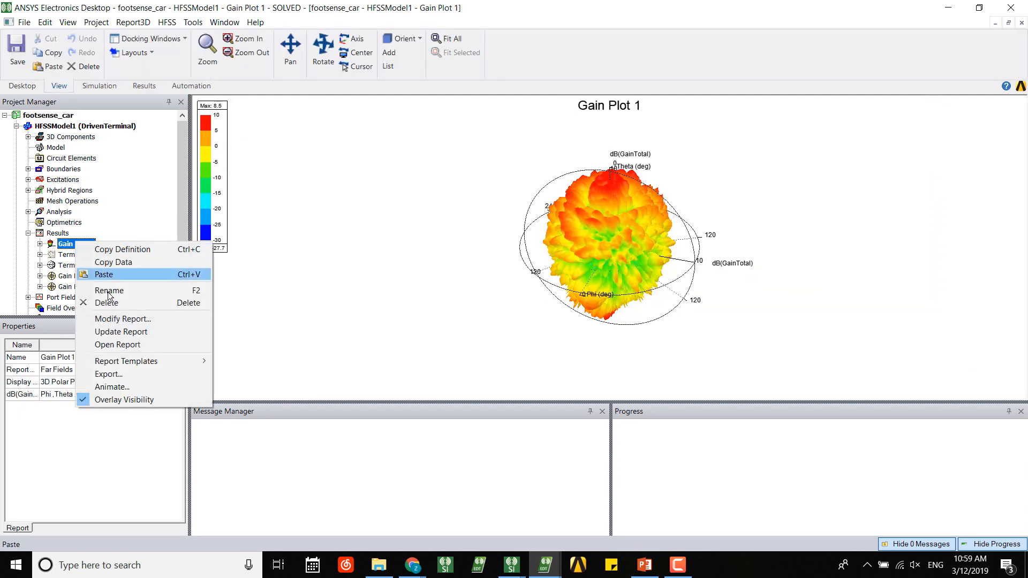
left_click(134, 400)
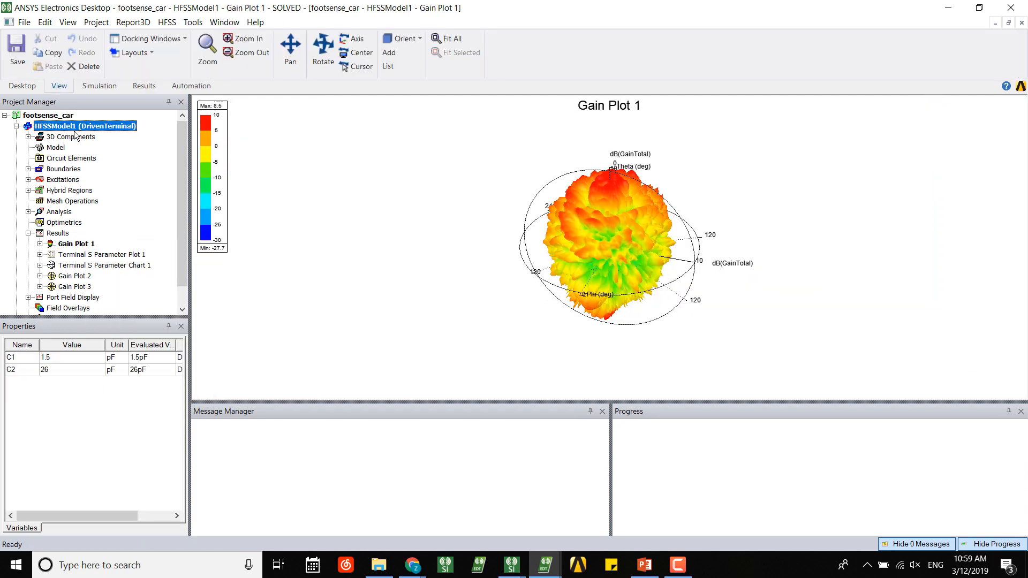
middle_click_drag(719, 252, 693, 249)
- Set the radiation field overlay scale of Gain Plot 1 to 0.5 and apply it to the car model
right_click(826, 195)
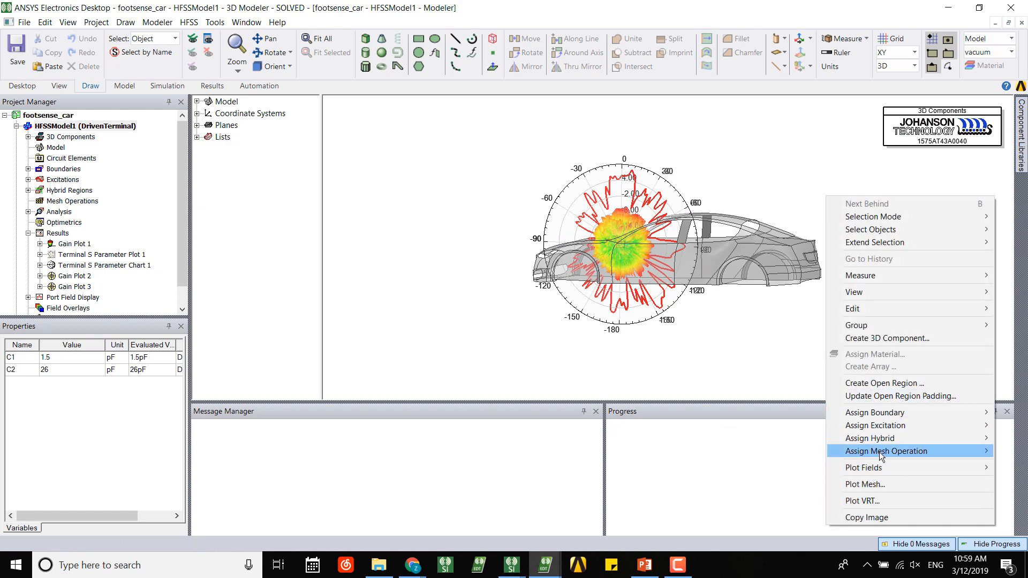
mouse_move(883, 466)
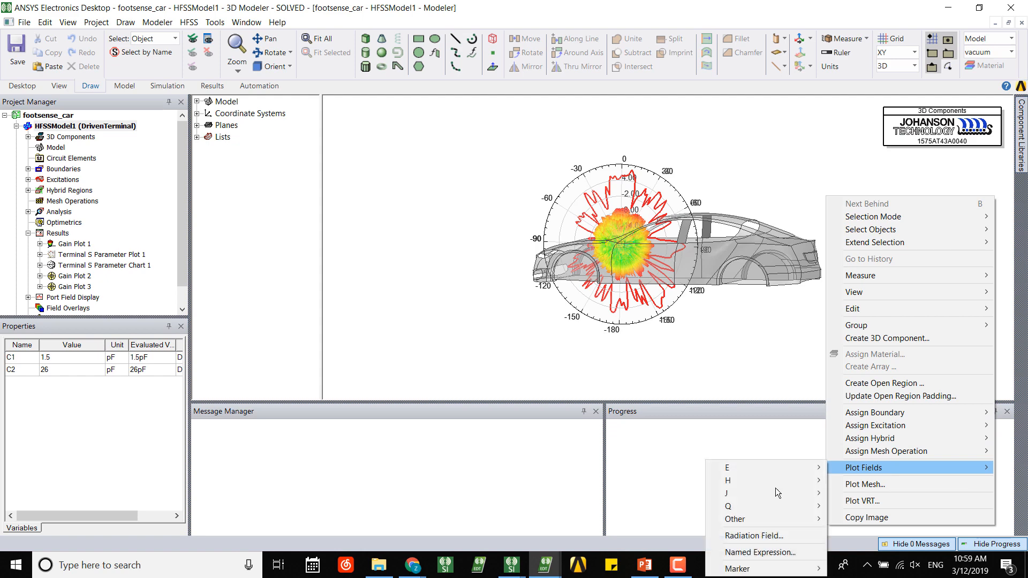
left_click(760, 535)
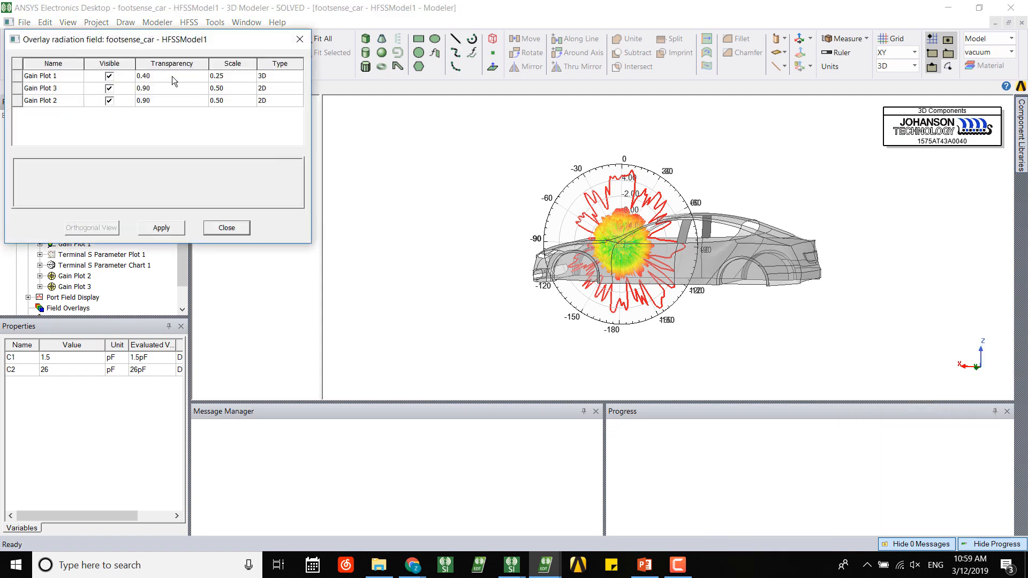
left_click(221, 77)
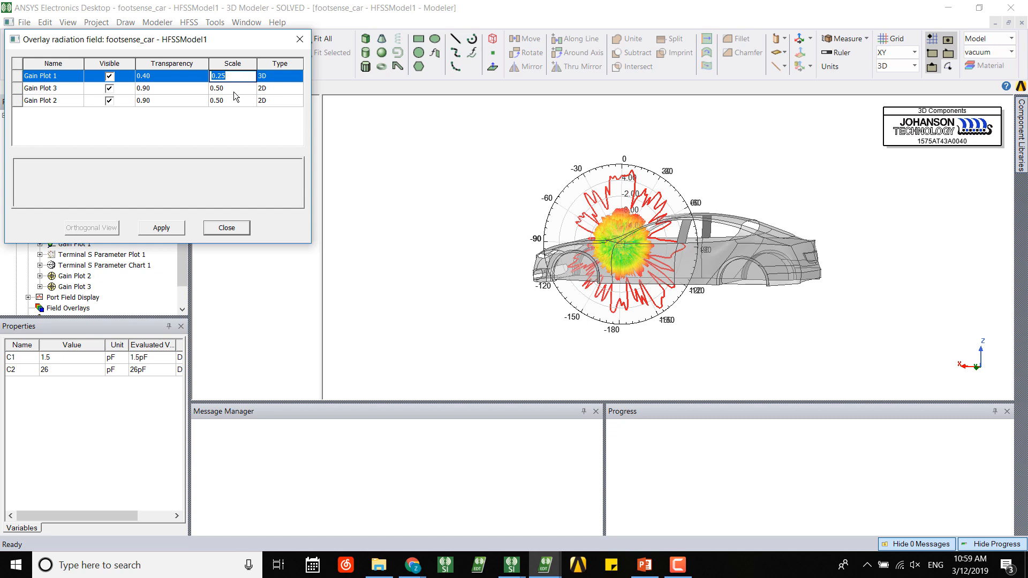
left_click_drag(224, 41, 285, 42)
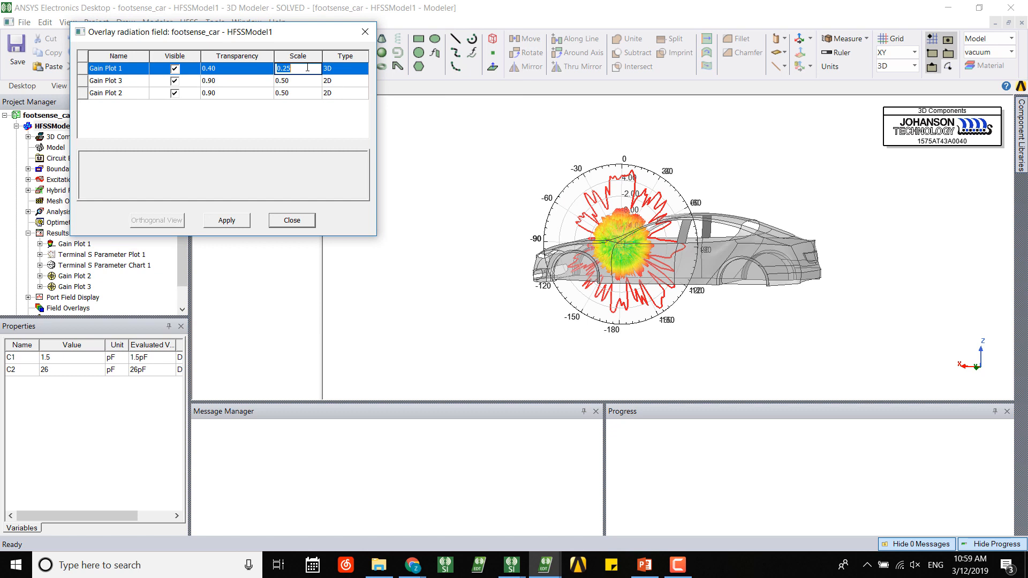
type("0.")
left_click(301, 122)
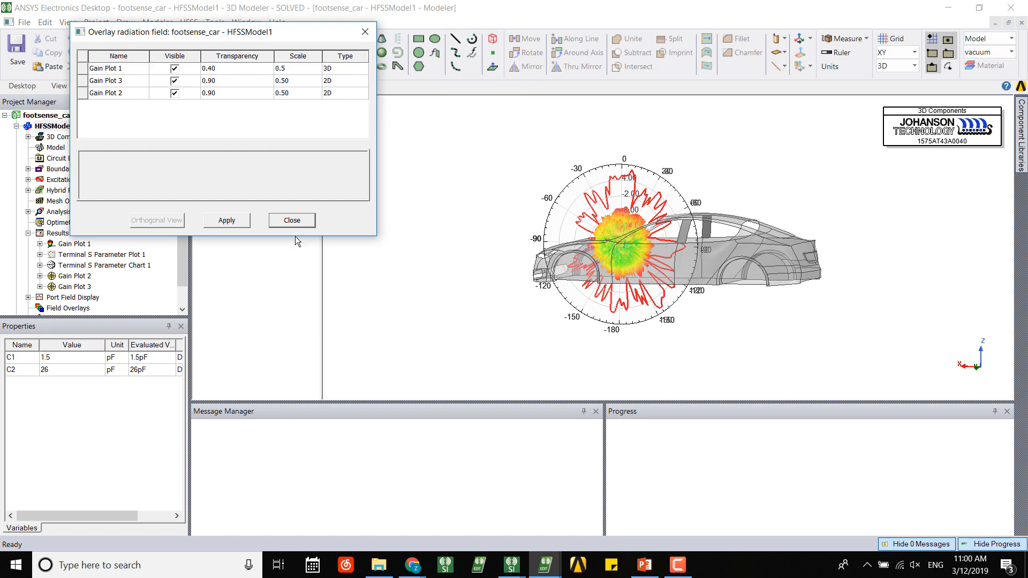
left_click(220, 221)
left_click_drag(708, 266, 660, 199, "alt")
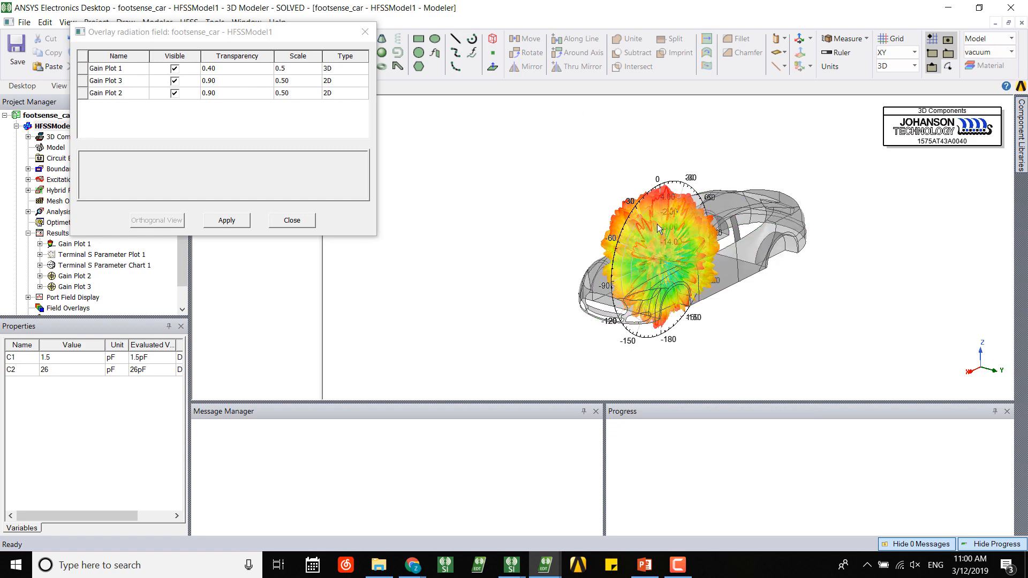
left_click_drag(659, 229, 666, 244, "alt")
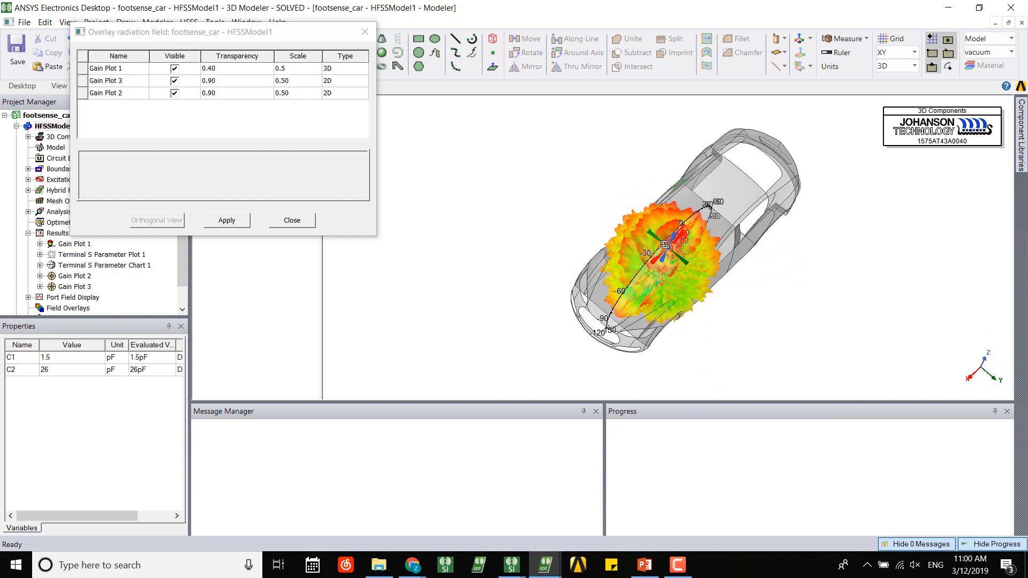
- Switch to the RF_webinar presentation in PowerPoint and present it from the Demonstration slide through to the Parametric & Optimization slide
left_click(948, 6)
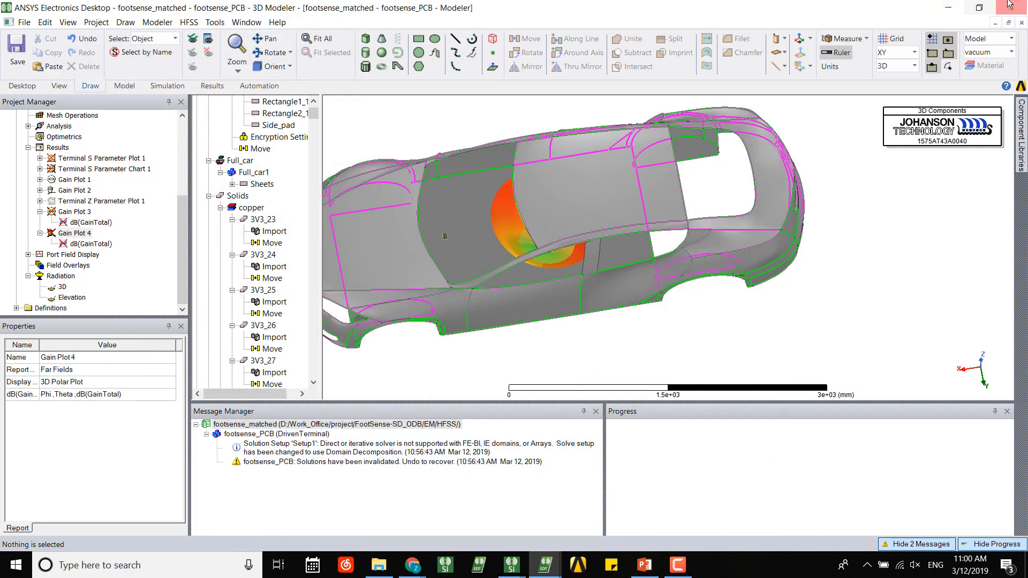
left_click(645, 565)
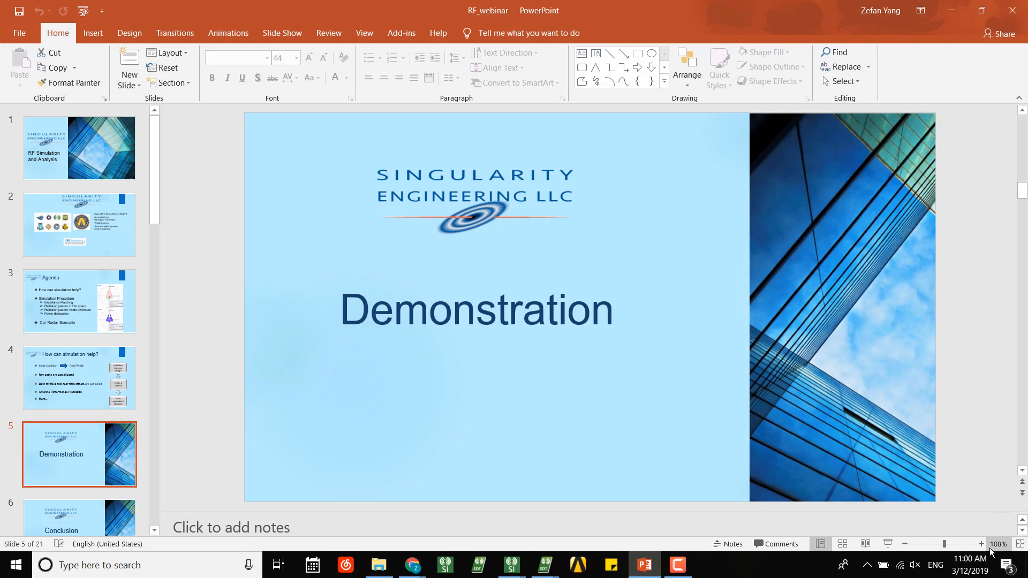
left_click(887, 544)
key("Right")
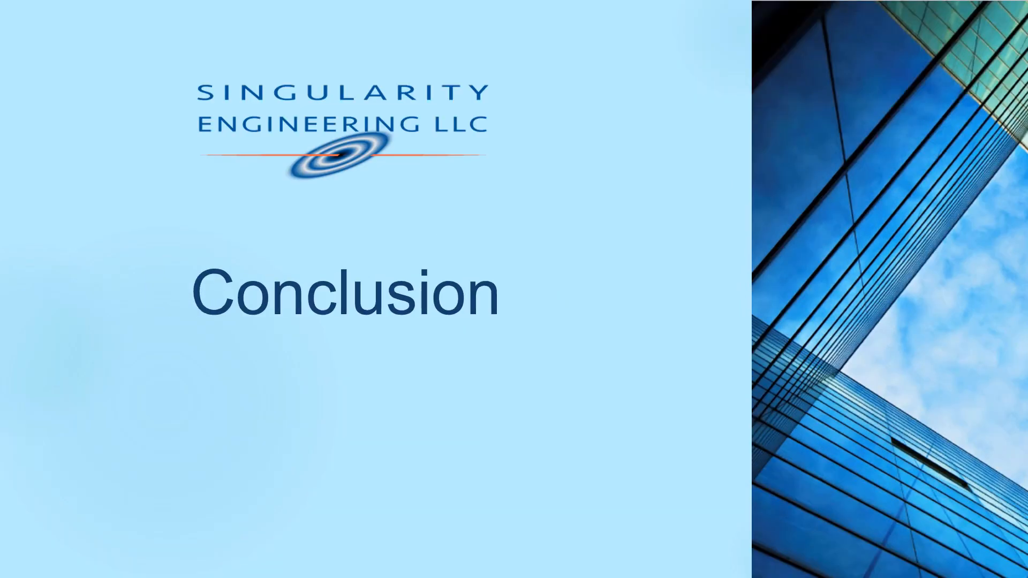
key("Right")
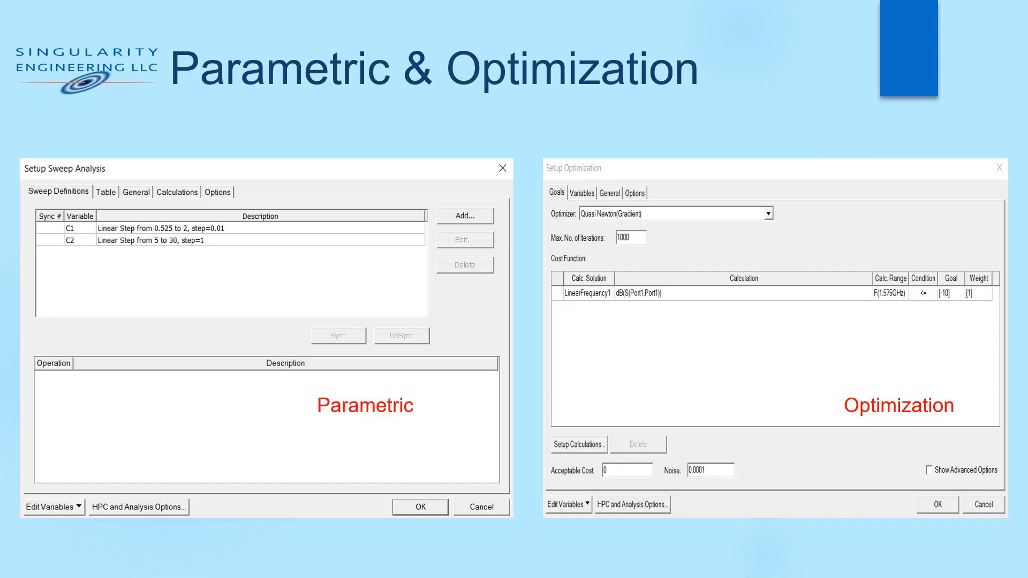